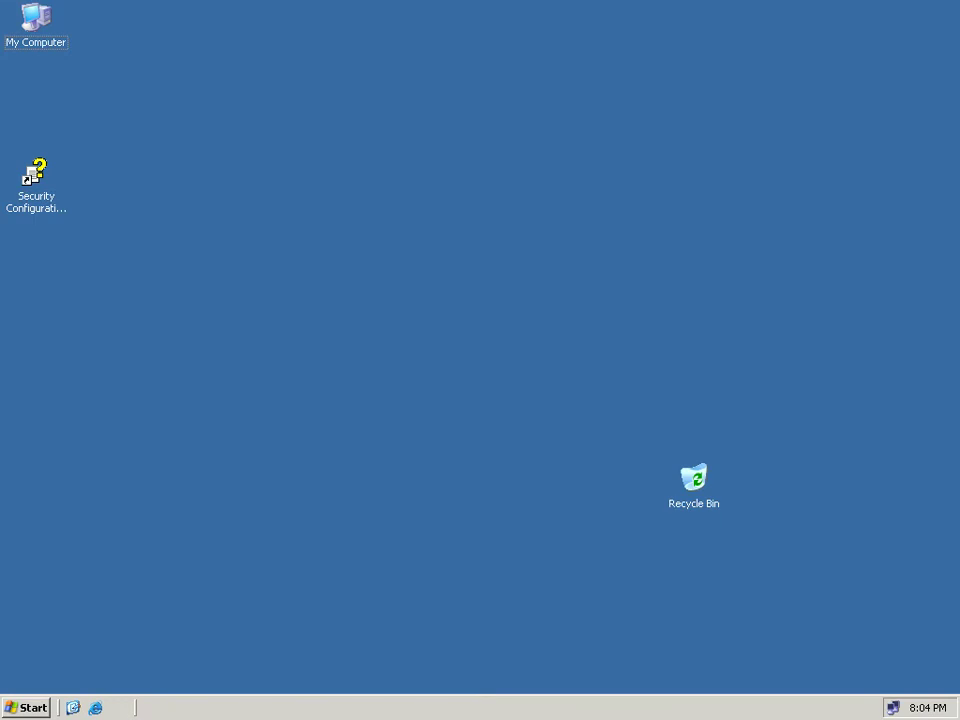
View My Computer's System Properties, showing Windows Server 2003 Enterprise Edition Service Pack 2, then close it.
key(super)
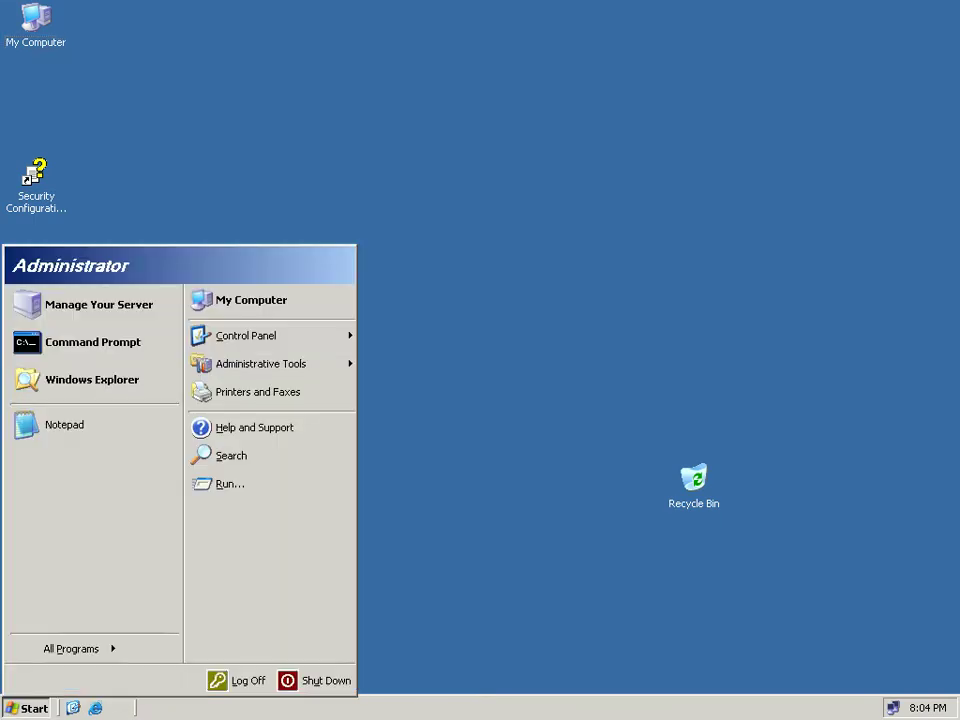
key(shift+F10)
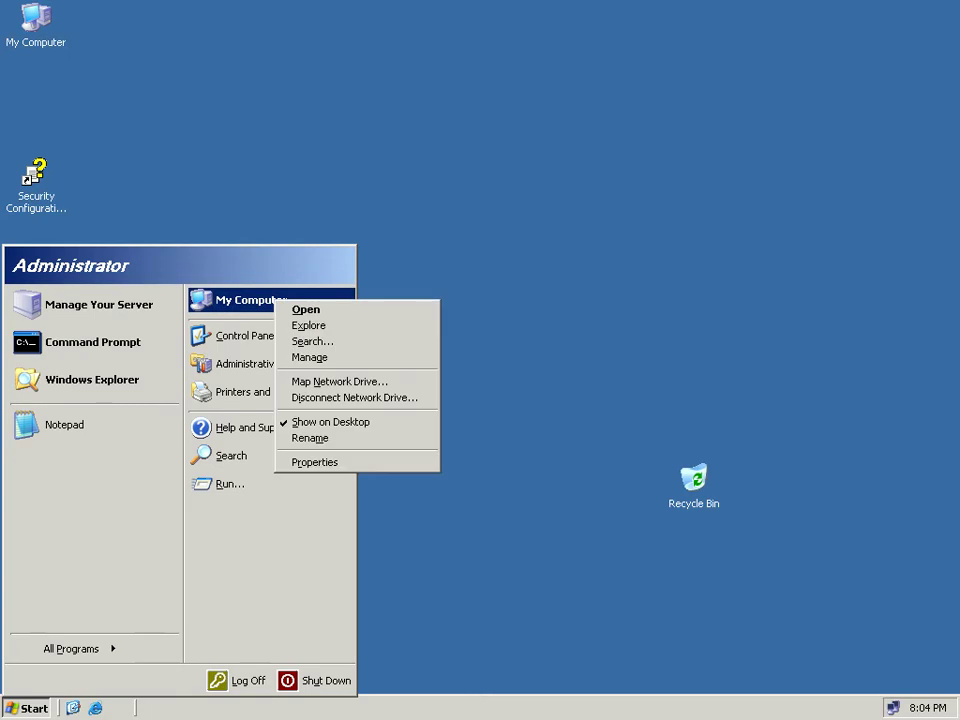
key(Up)
key(Return)
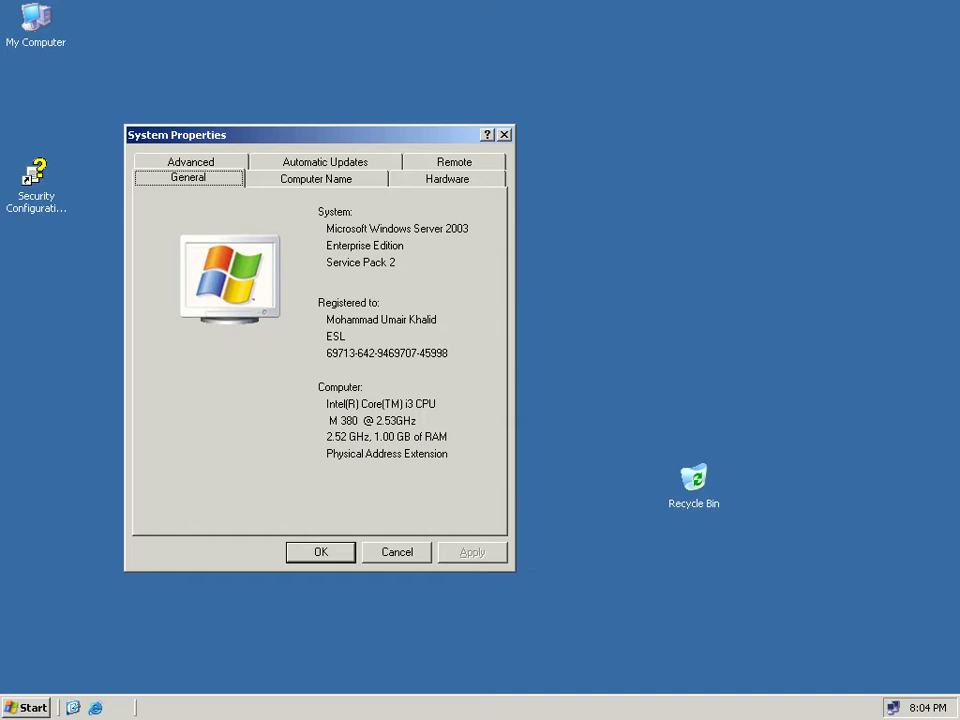
key(Escape)
Browse the All Programs list, return to the desktop, and bring the Start menu back up.
key(ctrl+Escape)
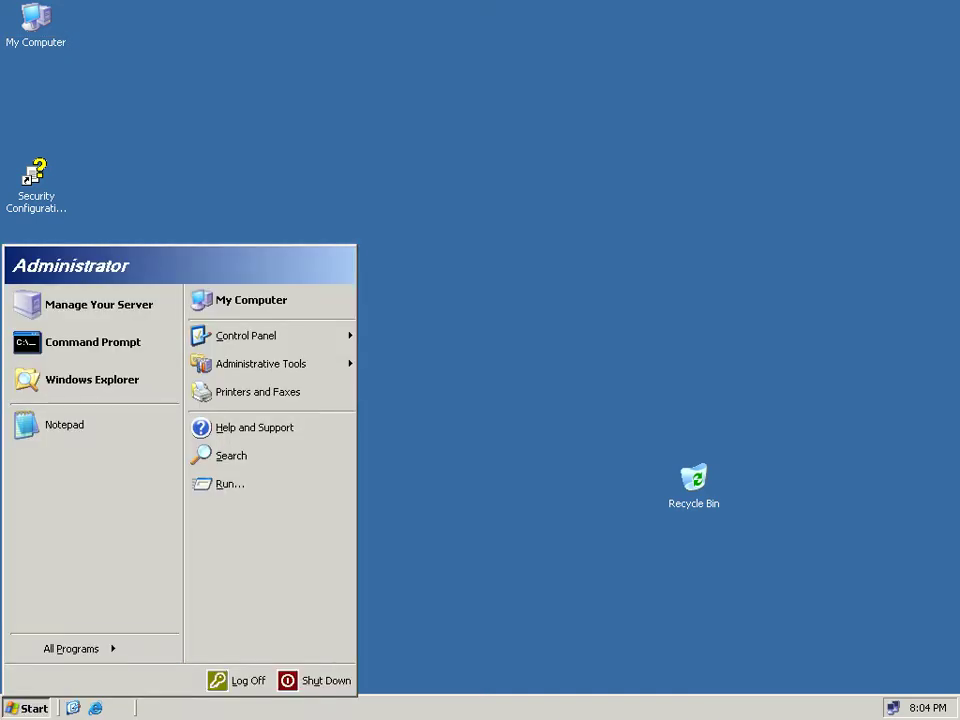
key(p)
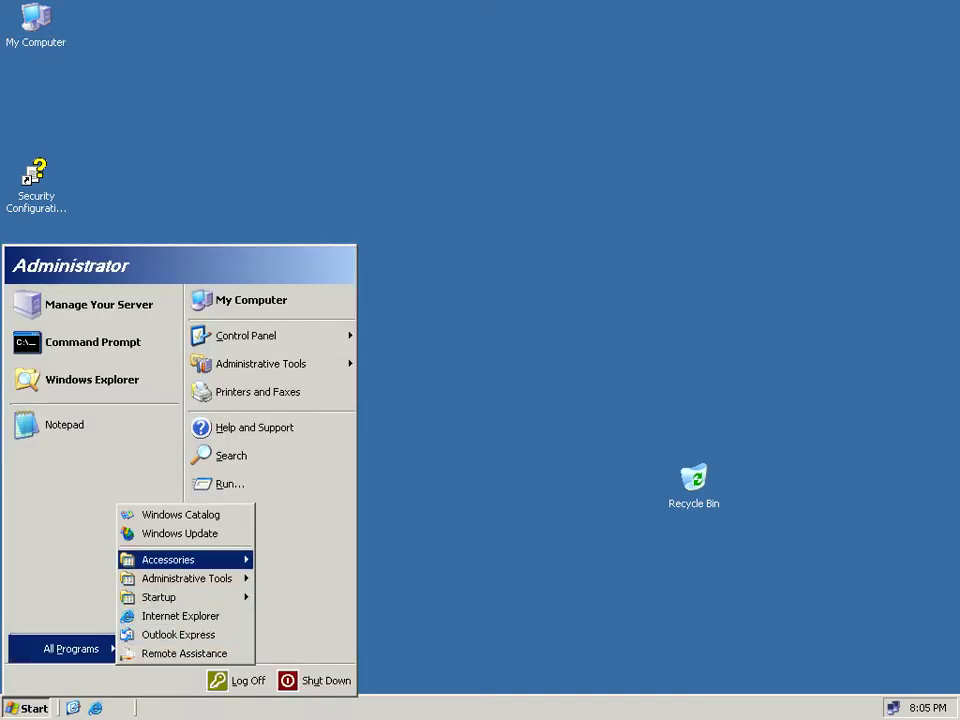
mouse_move(187, 578)
click(329, 260)
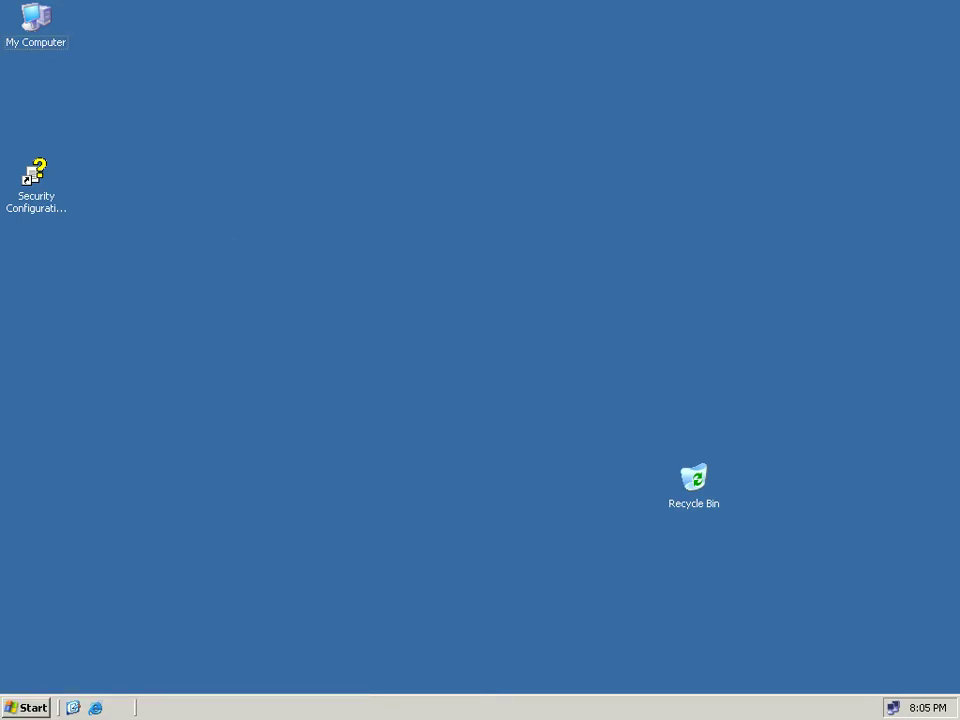
click(25, 707)
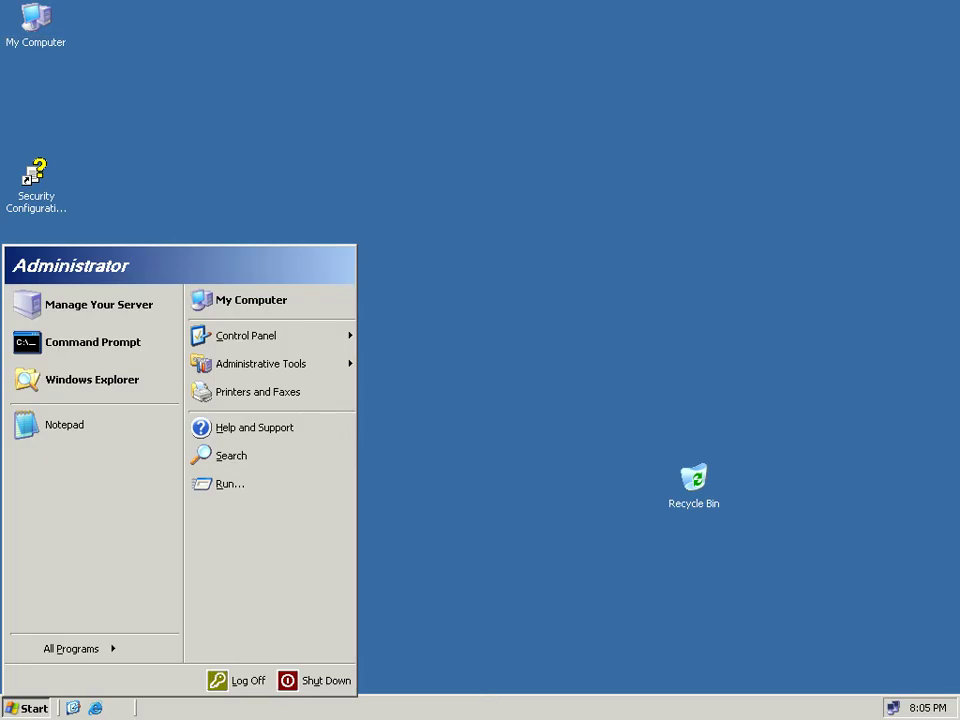
Run dcpromo from the Start menu's Run dialog to launch the Active Directory Installation Wizard.
key(r)
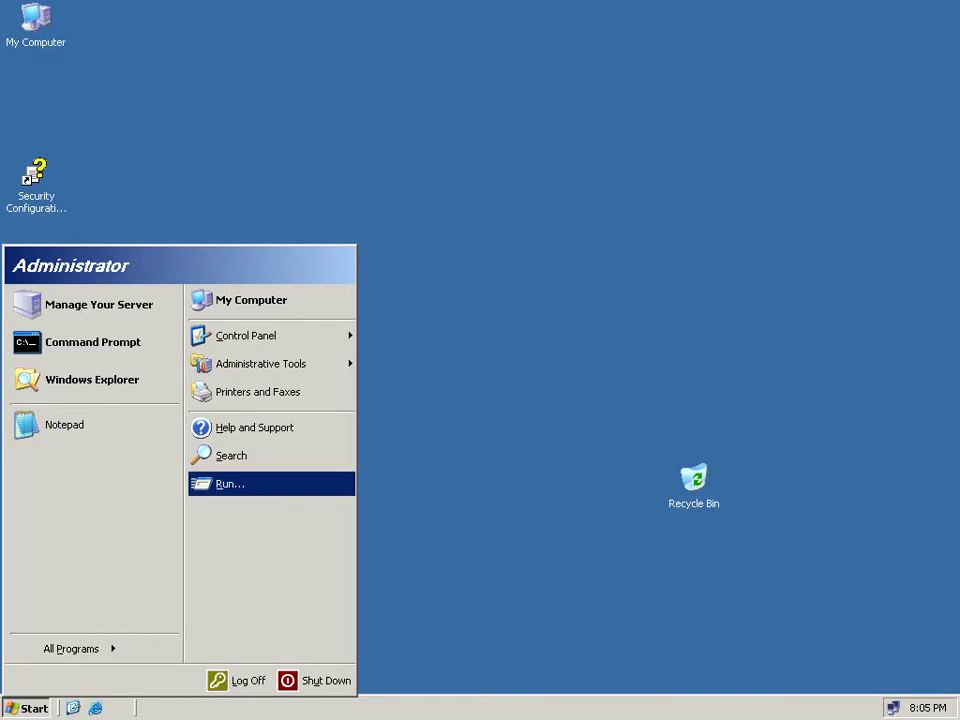
text(dcpromo)
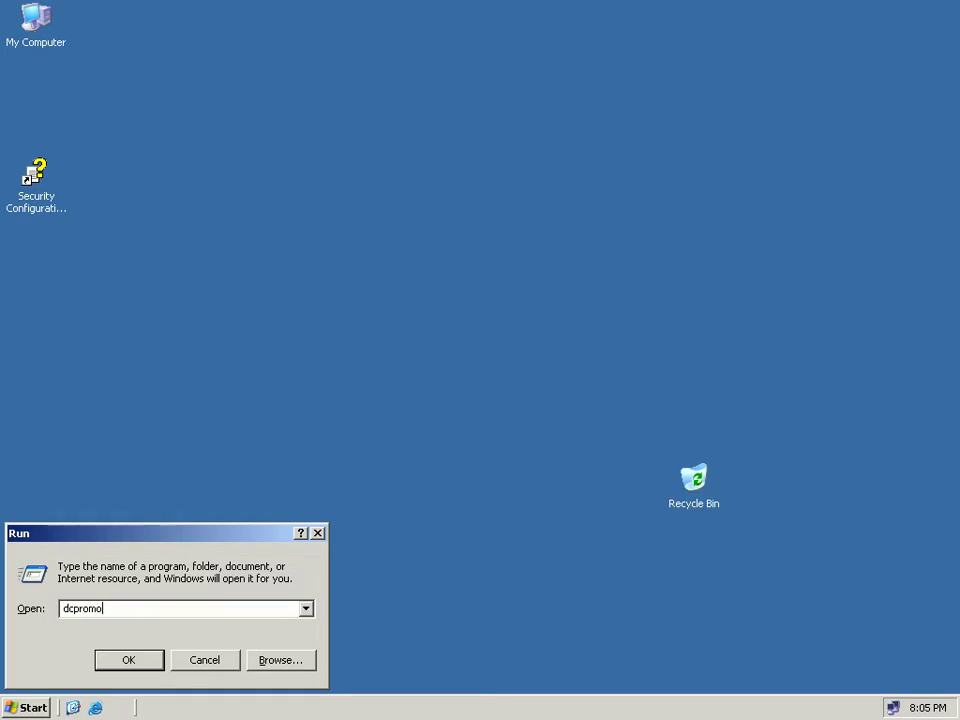
key(super)
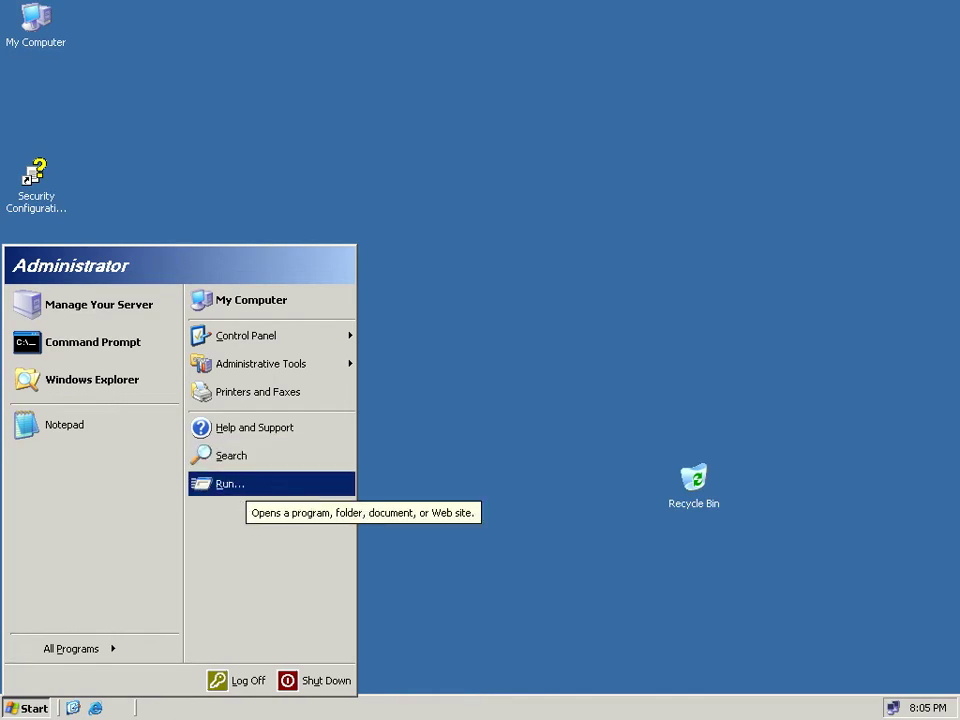
key(Up)
key(Down)
key(Up)
key(Down)
key(Up)
key(Down)
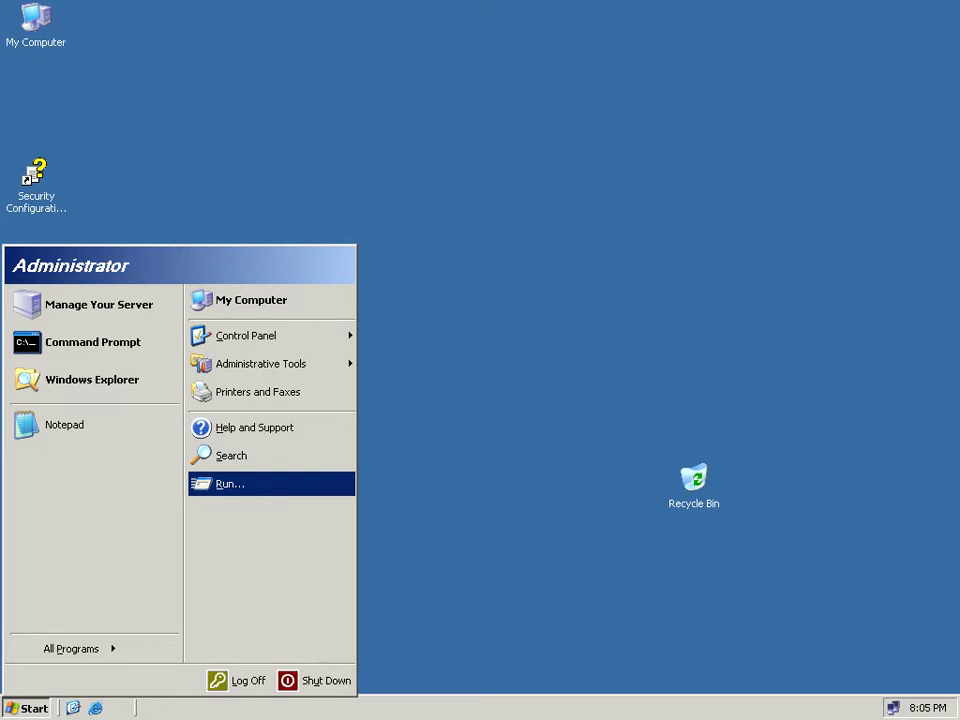
key(Return)
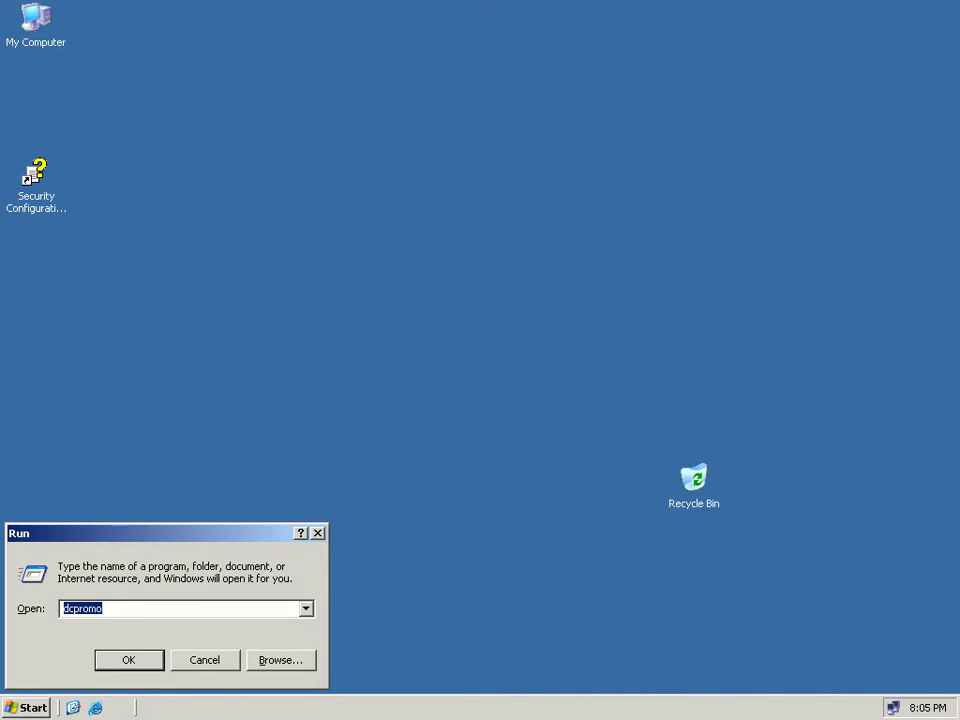
key(Return)
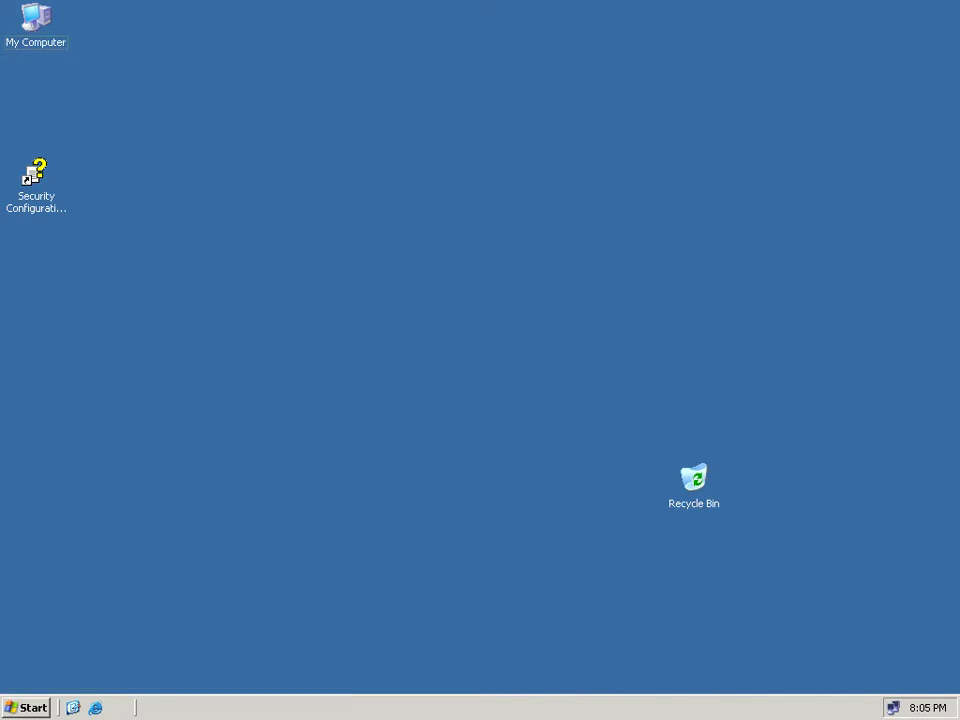
Get past the wizard's Welcome and Operating System Compatibility pages, centring the wizard window.
key(Return)
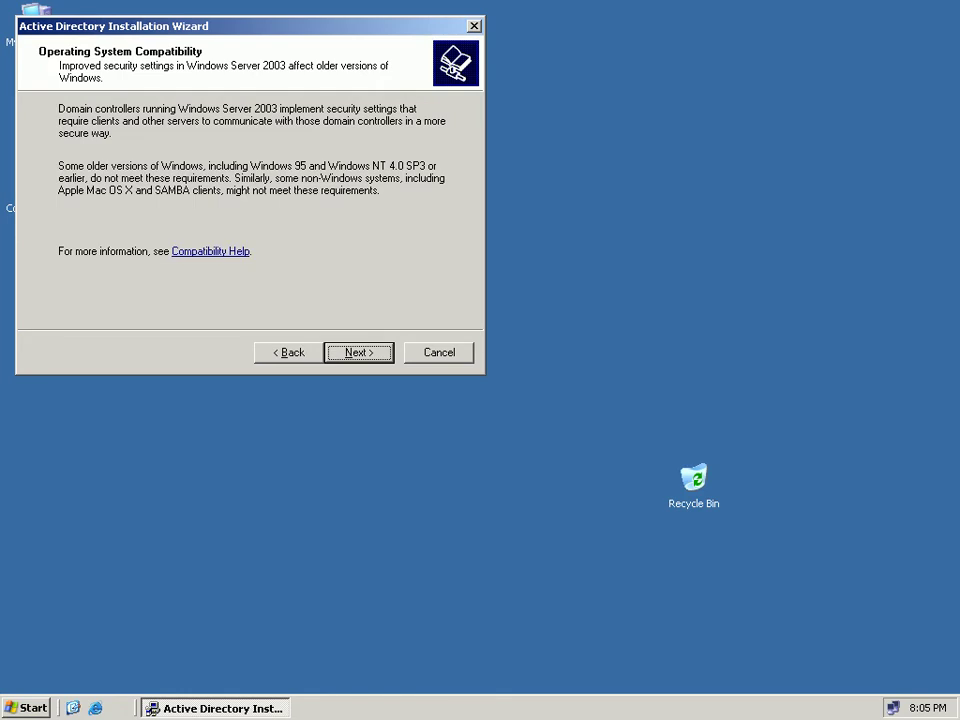
key(Return)
drag(250, 26, 400, 208)
key(alt+b)
key(shift+Tab)
key(Return)
key(Return)
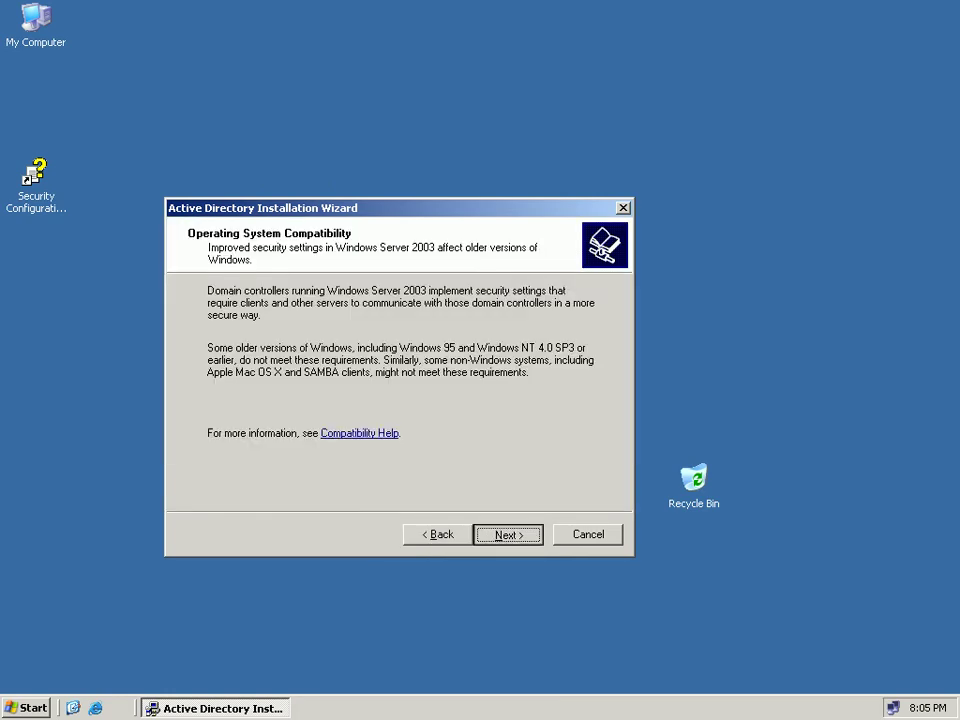
key(Return)
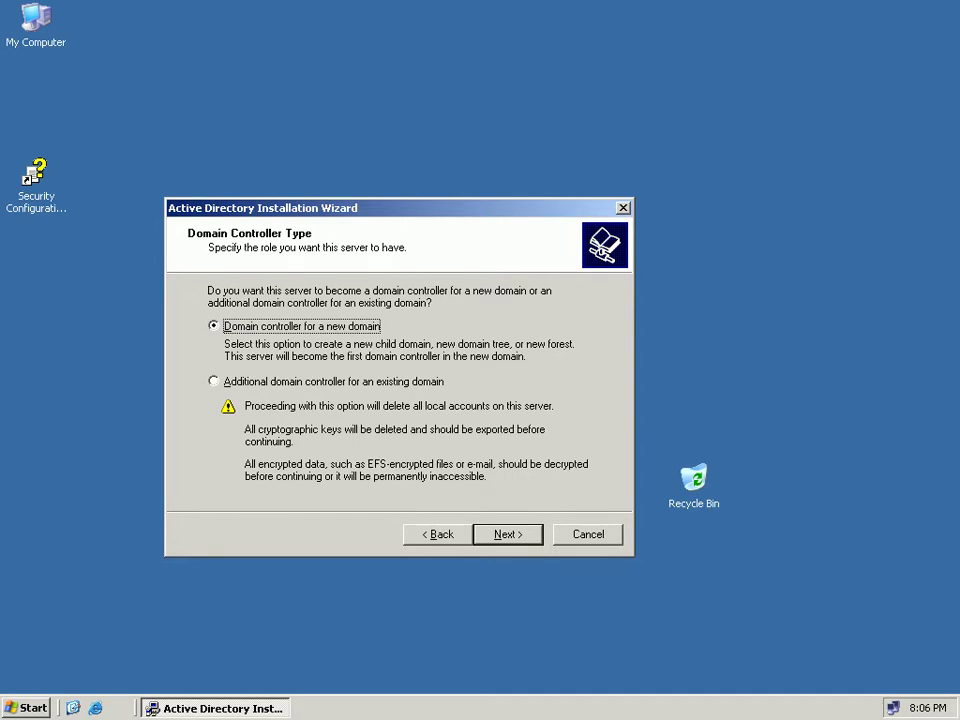
Choose 'Domain controller for a new domain' as the controller type and continue.
key(Down)
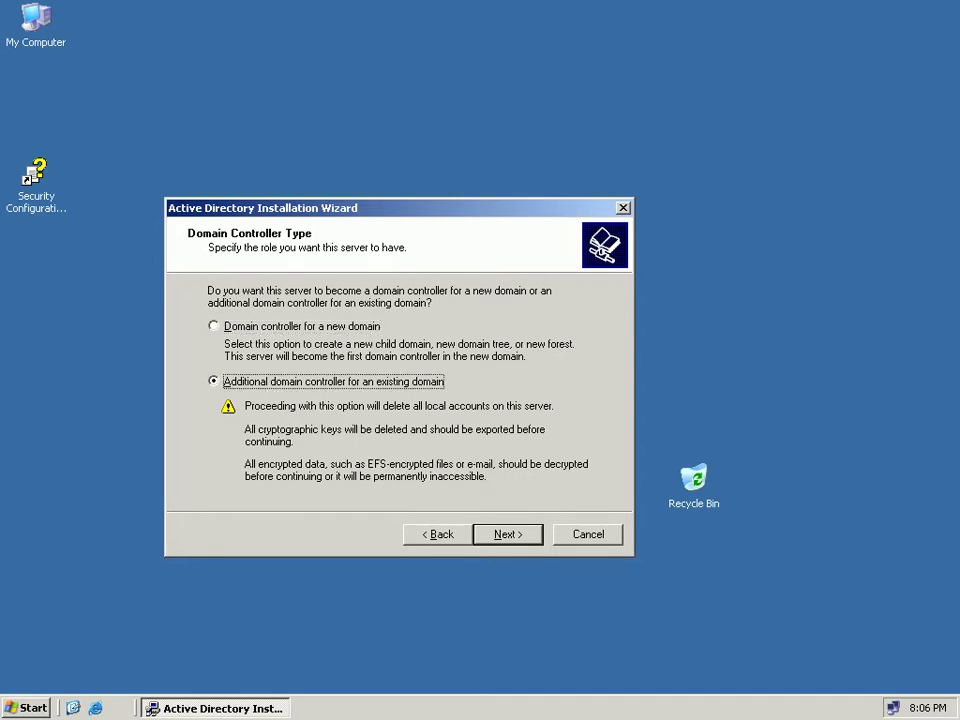
key(Up)
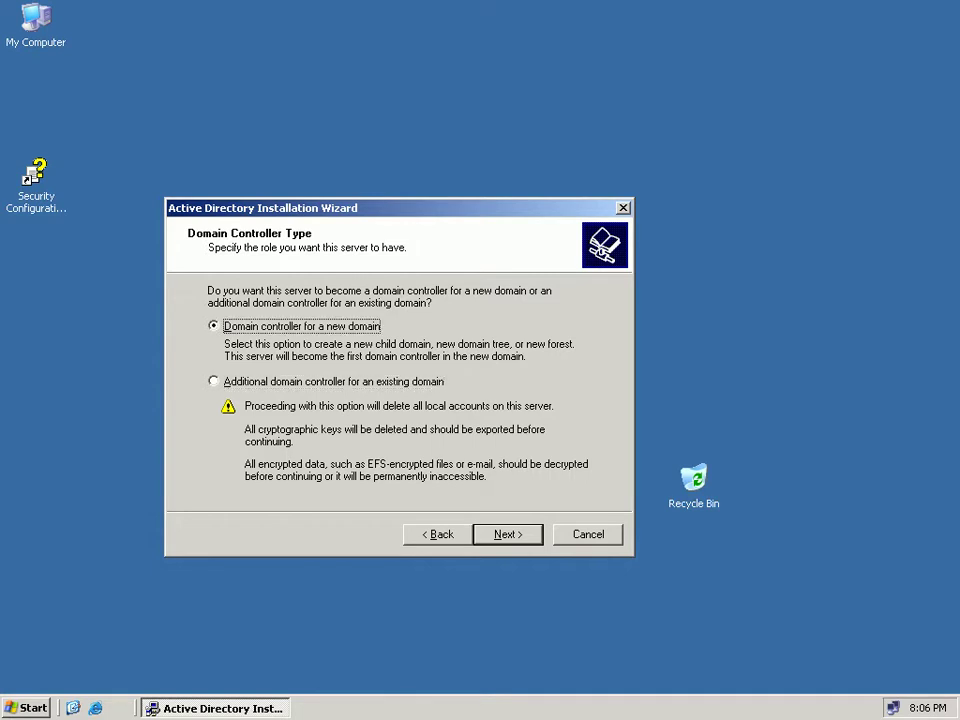
key(Return)
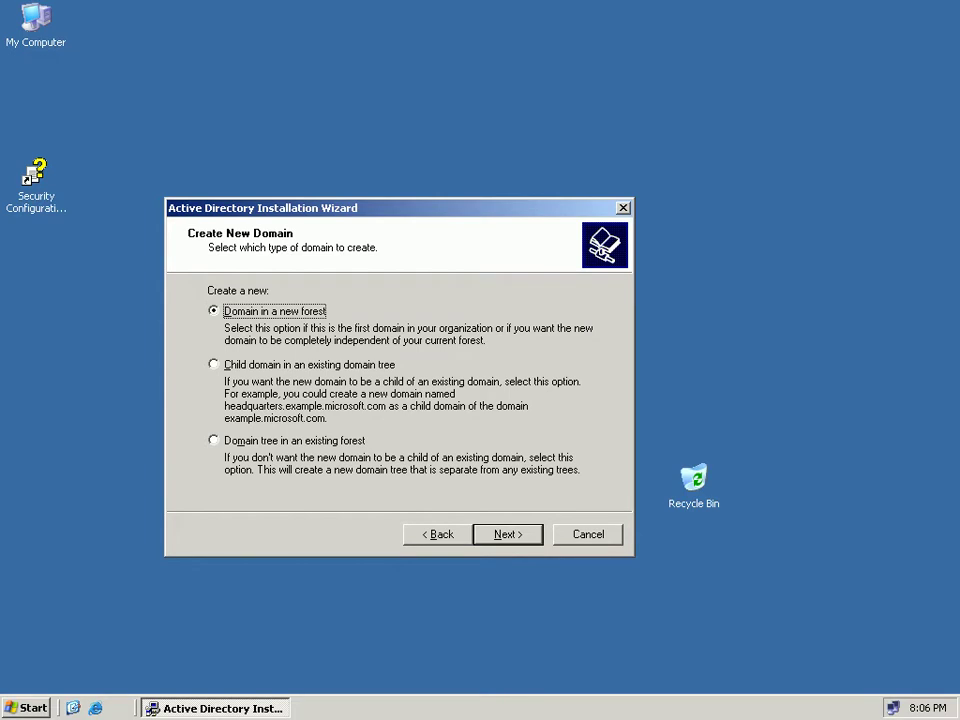
Pick 'Domain in a new forest' on Create New Domain and proceed.
key(Down)
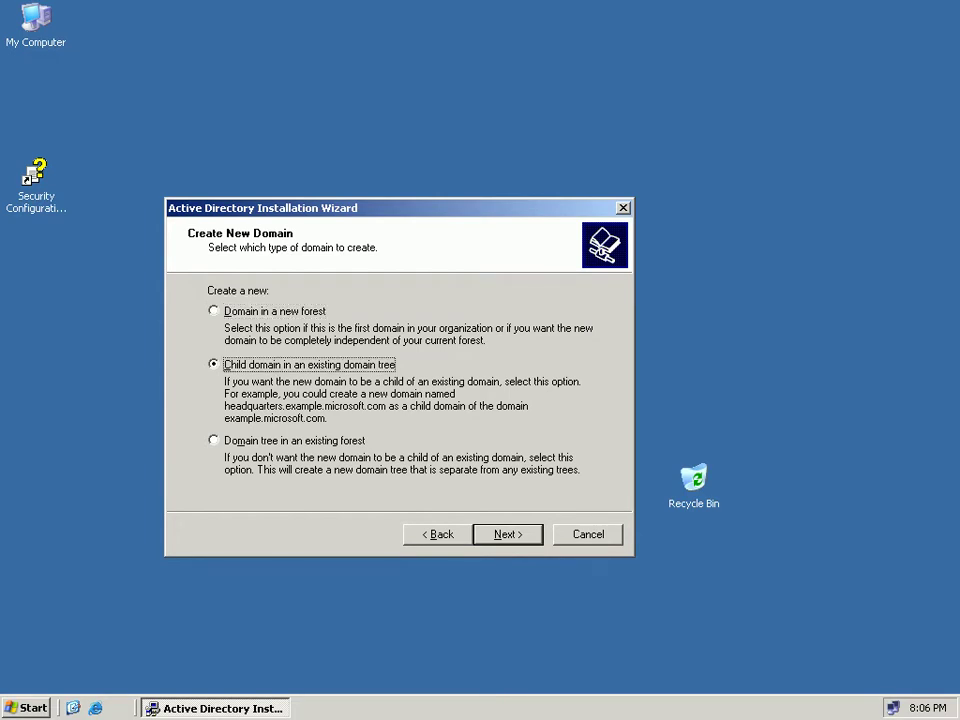
key(Down)
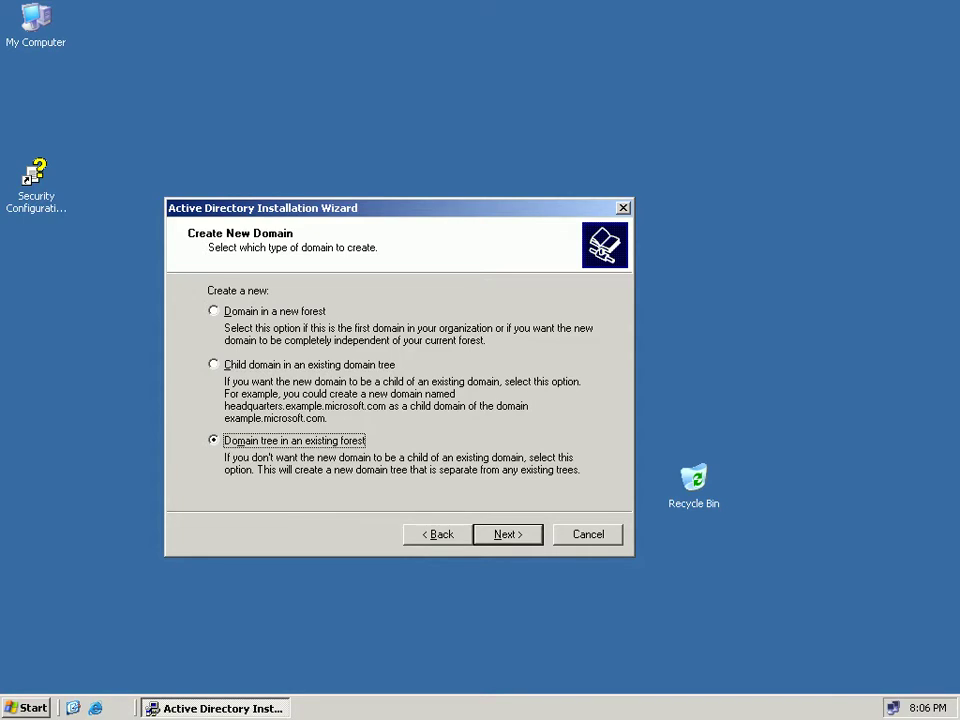
key(Down)
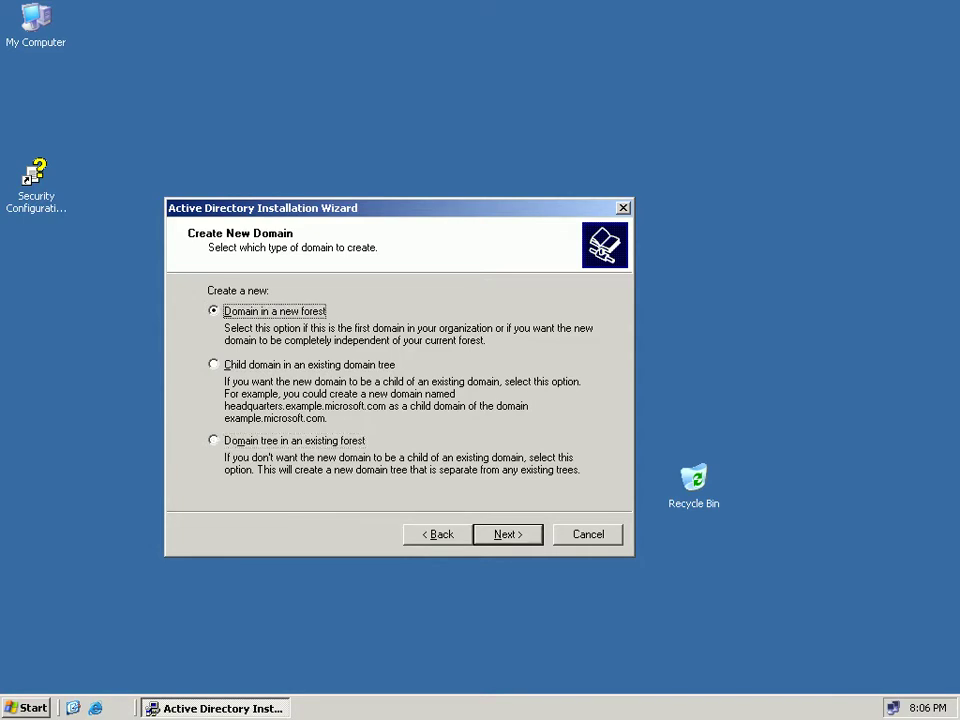
key(Return)
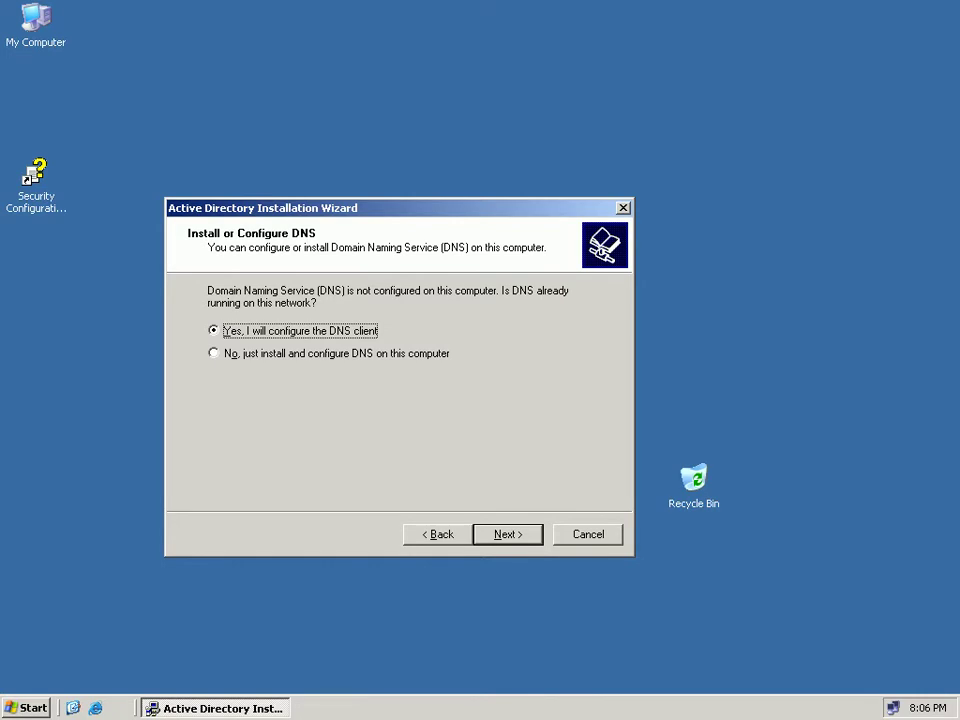
Select 'No, just install and configure DNS on this computer' and proceed.
key(Down)
key(Up)
key(Down)
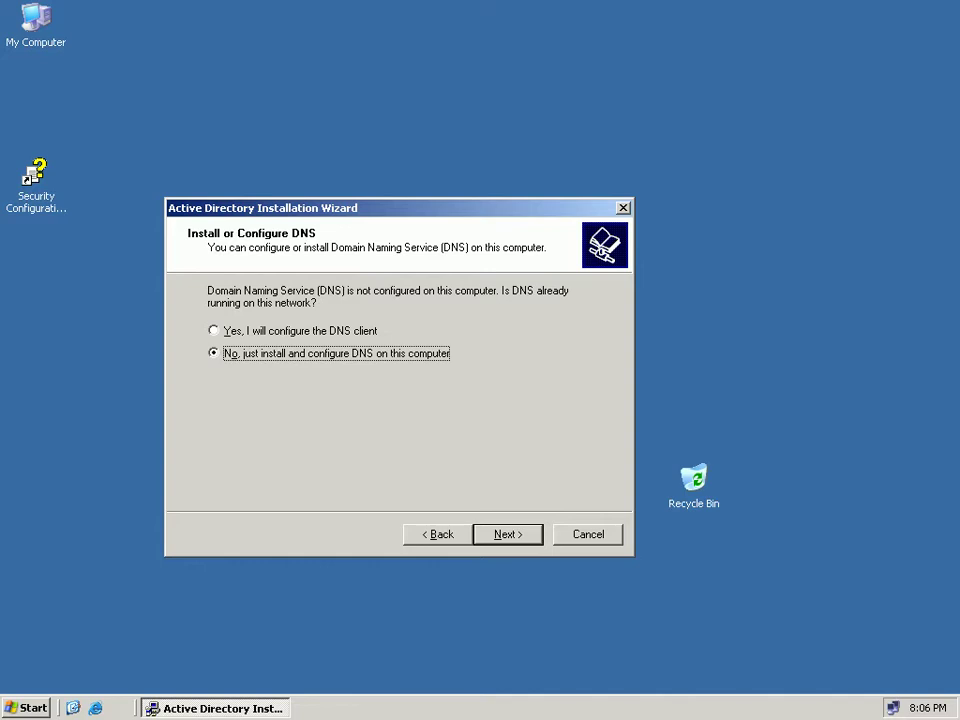
click(214, 331)
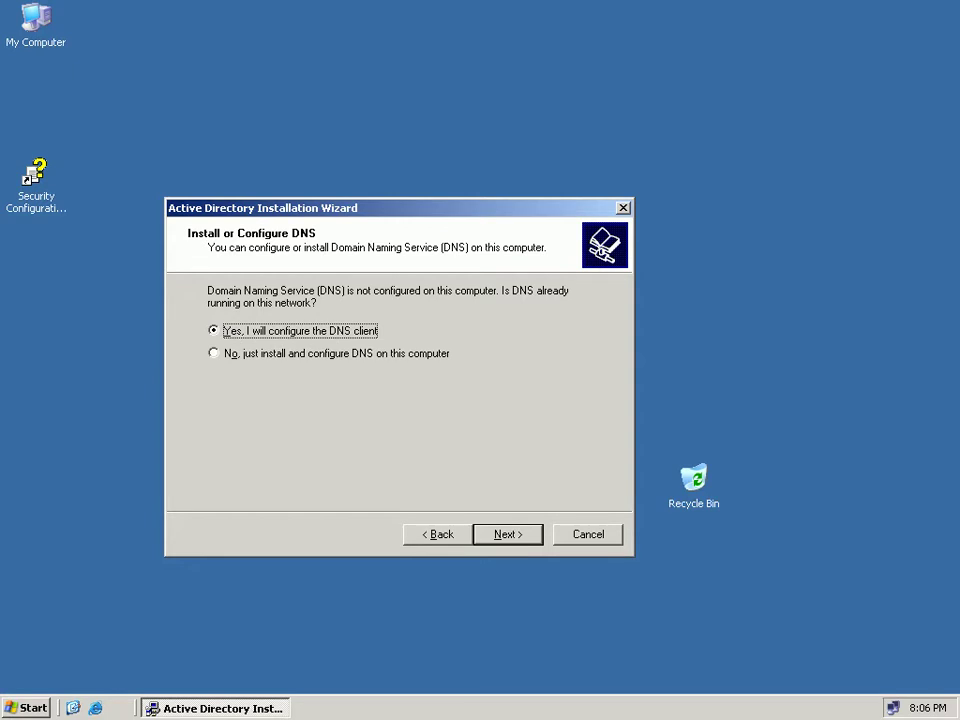
click(214, 353)
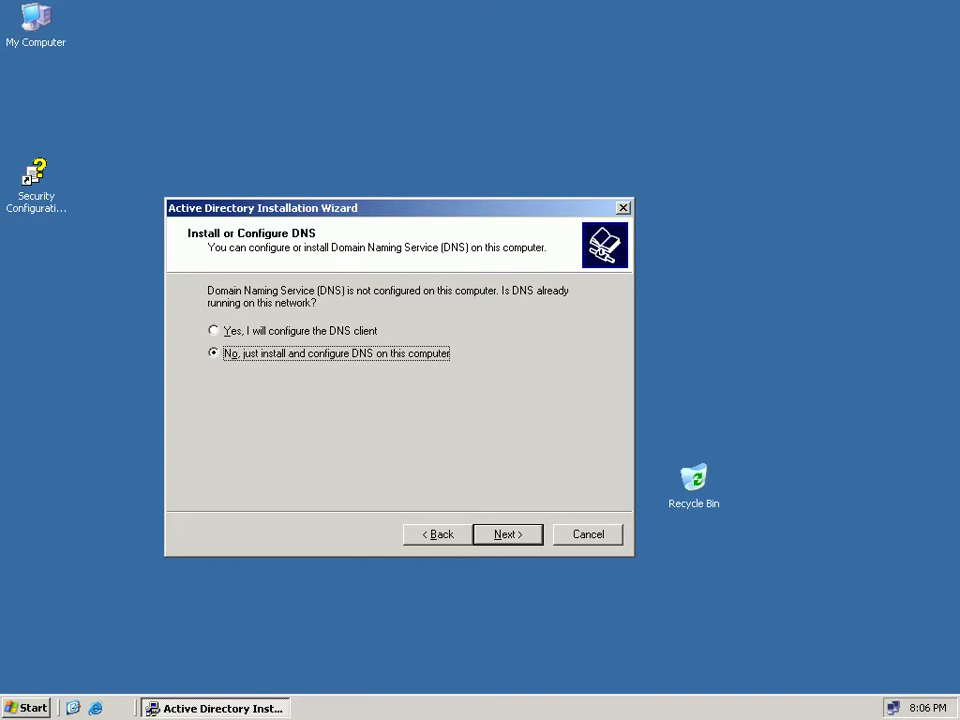
key(Return)
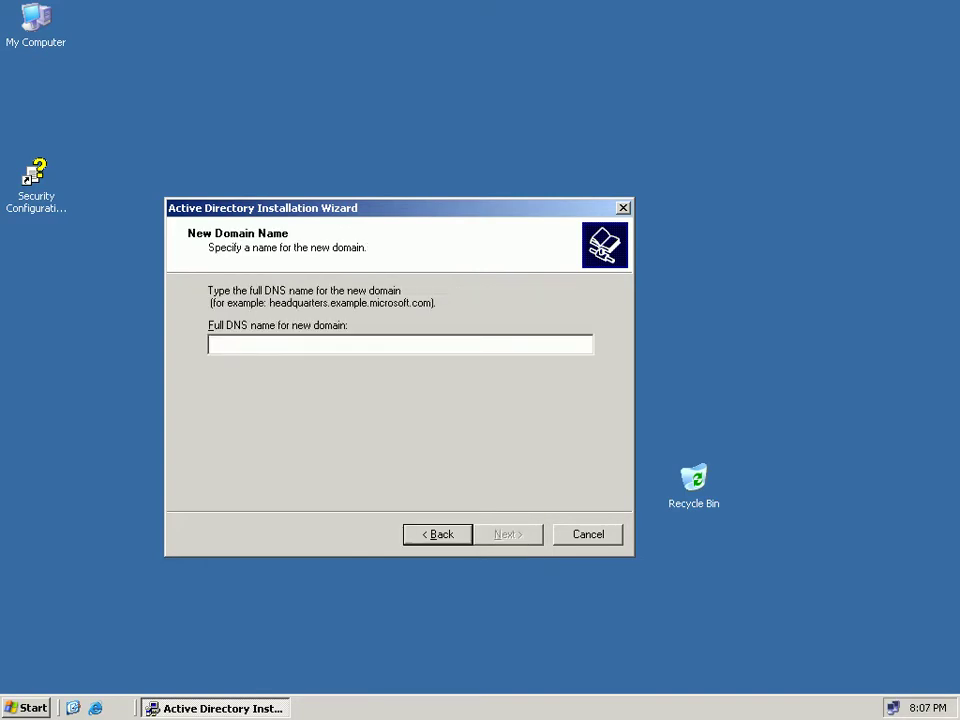
Enter Student.com as the full DNS name for the new domain.
text(St)
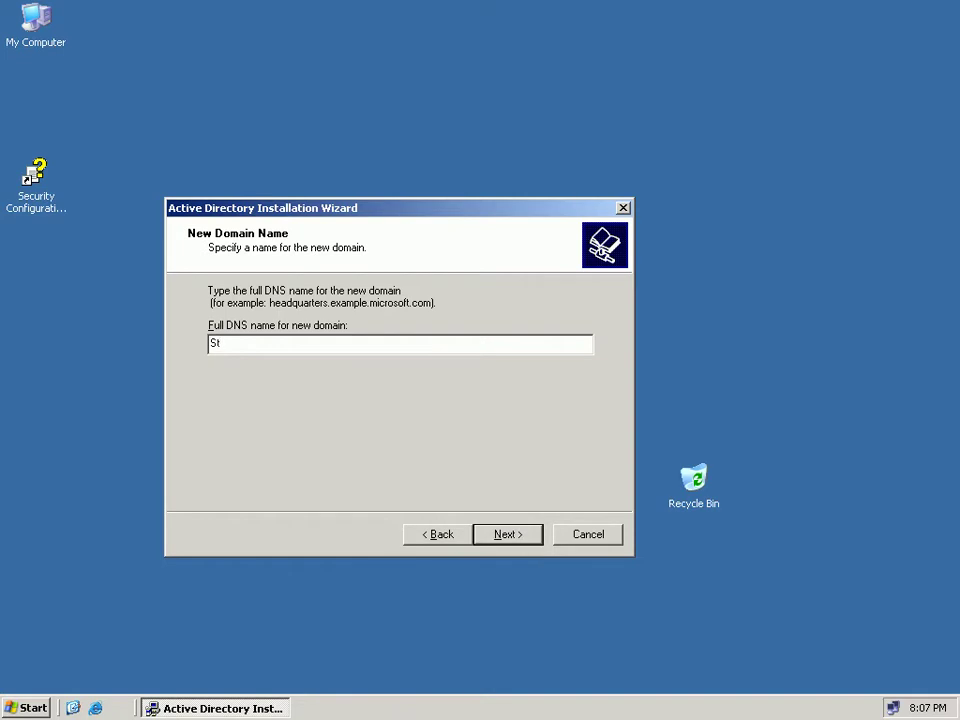
text(udent.com)
key(Return)
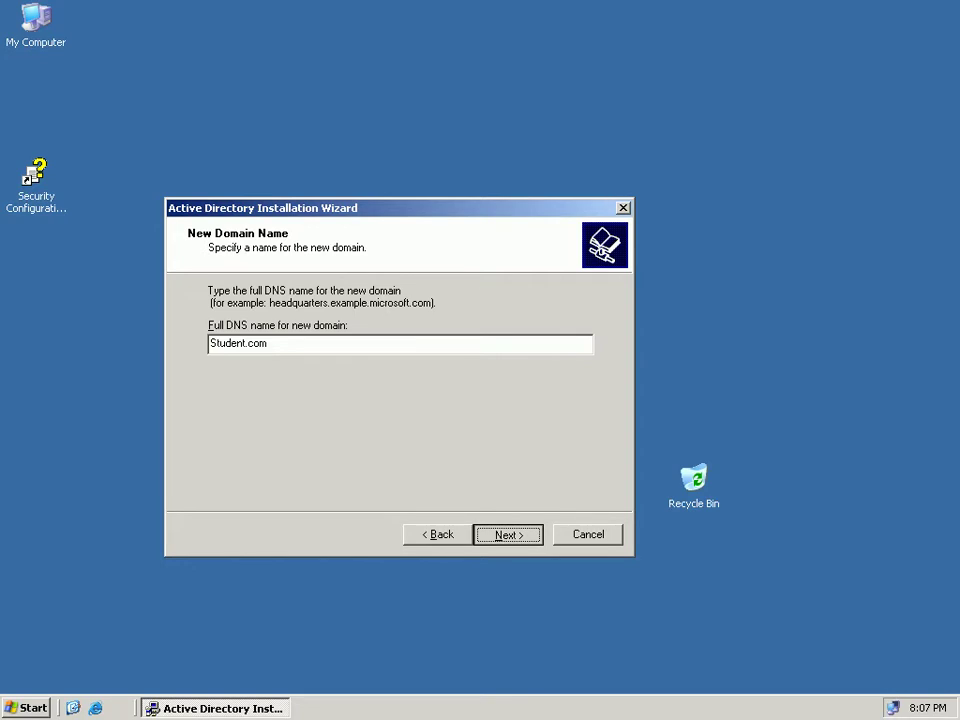
key(Return)
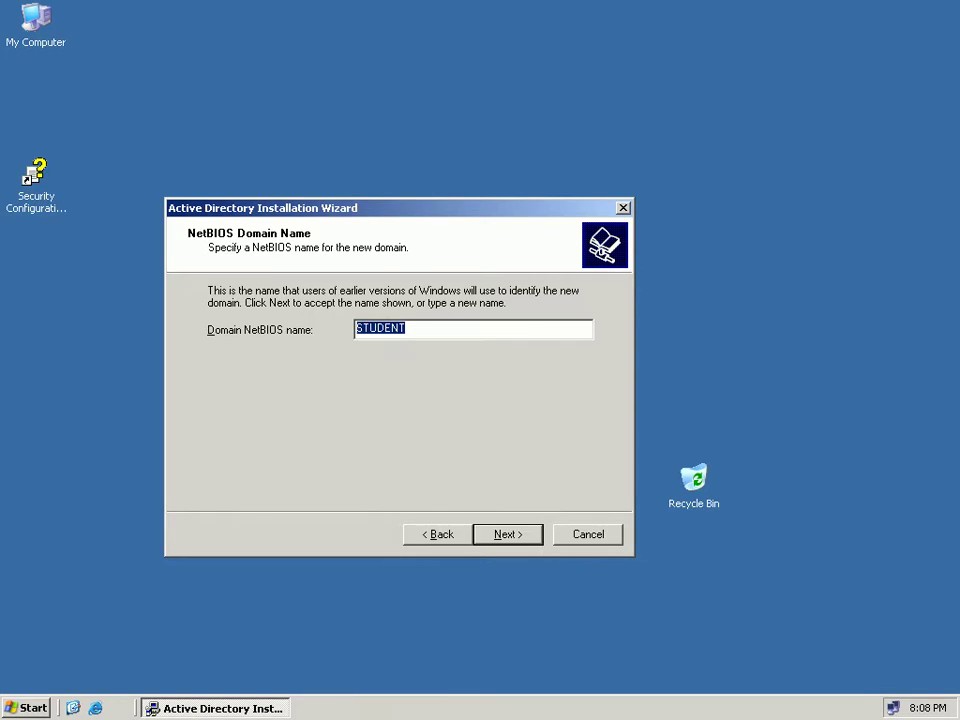
Accept NetBIOS name STUDENT, the C:\WINDOWS\NTDS database and log folders, and C:\WINDOWS\SYSVOL.
key(Return)
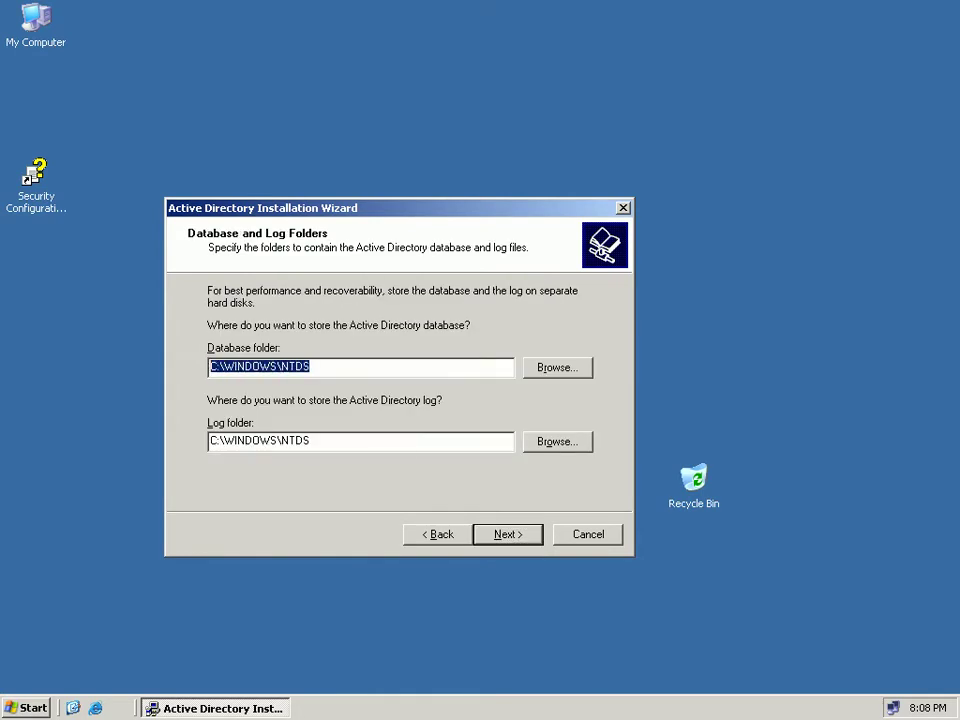
key(Tab)
key(Tab)
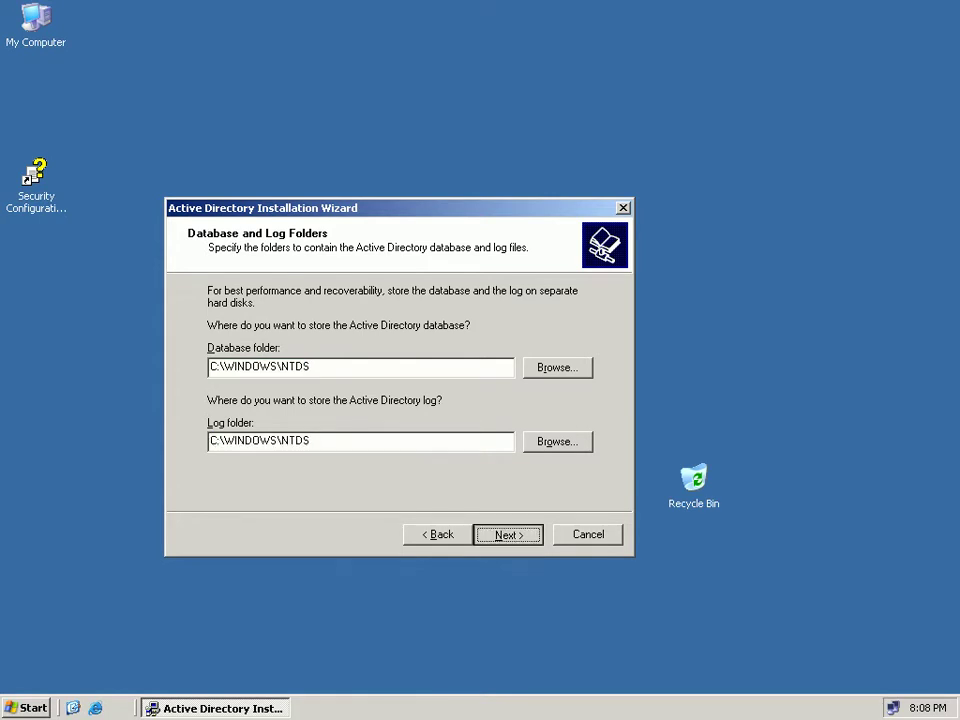
key(Return)
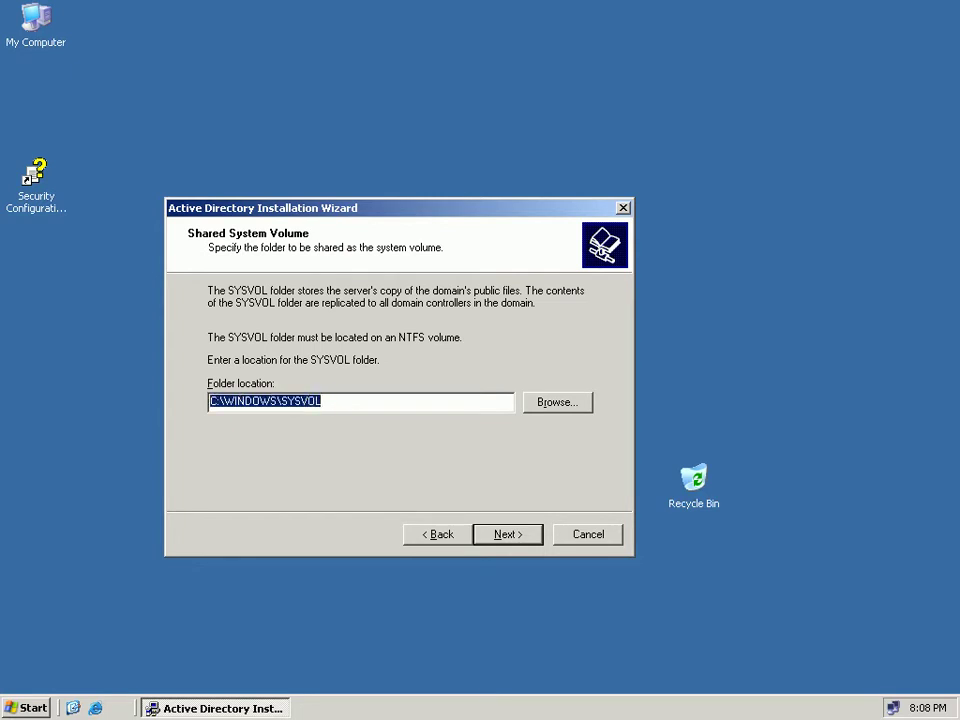
key(Return)
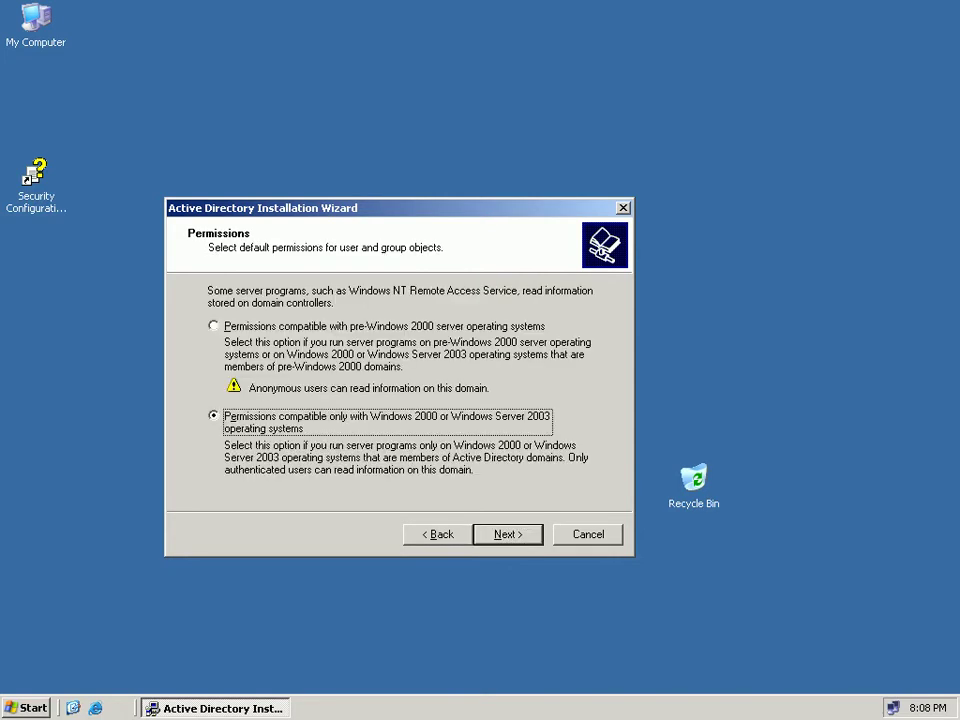
Choose permissions compatible only with Windows 2000 or Windows Server 2003 and continue.
key(Up)
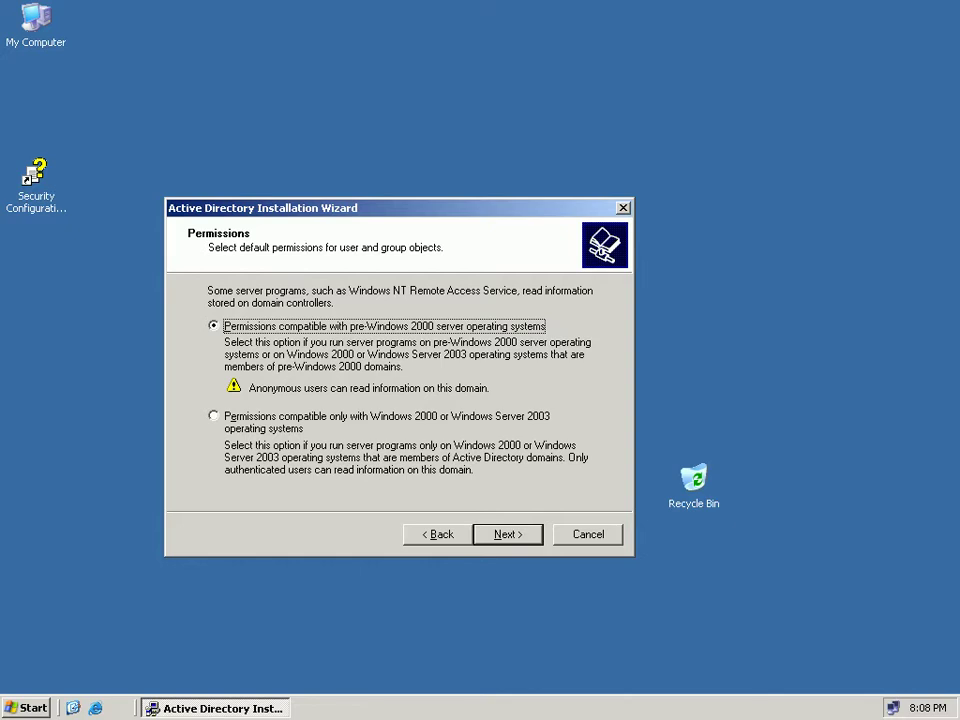
key(Down)
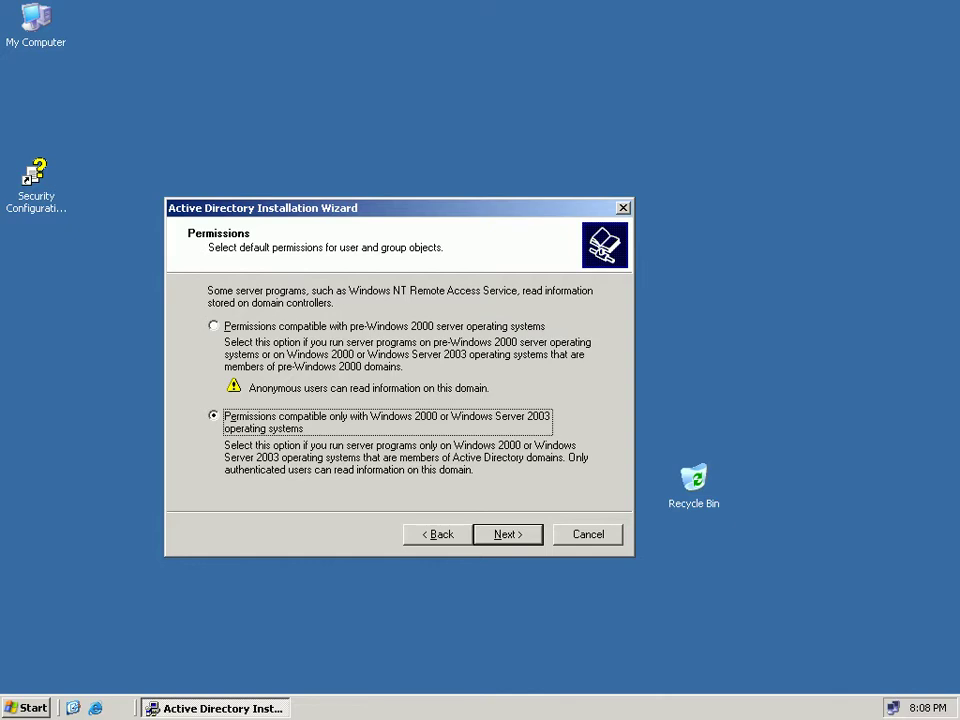
click(213, 326)
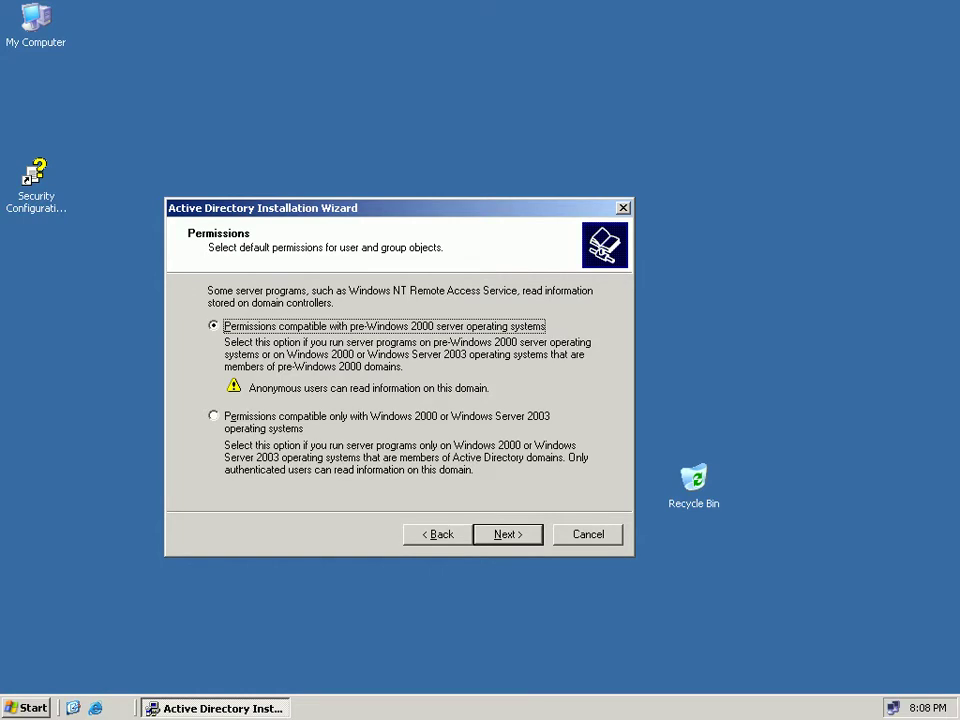
click(213, 416)
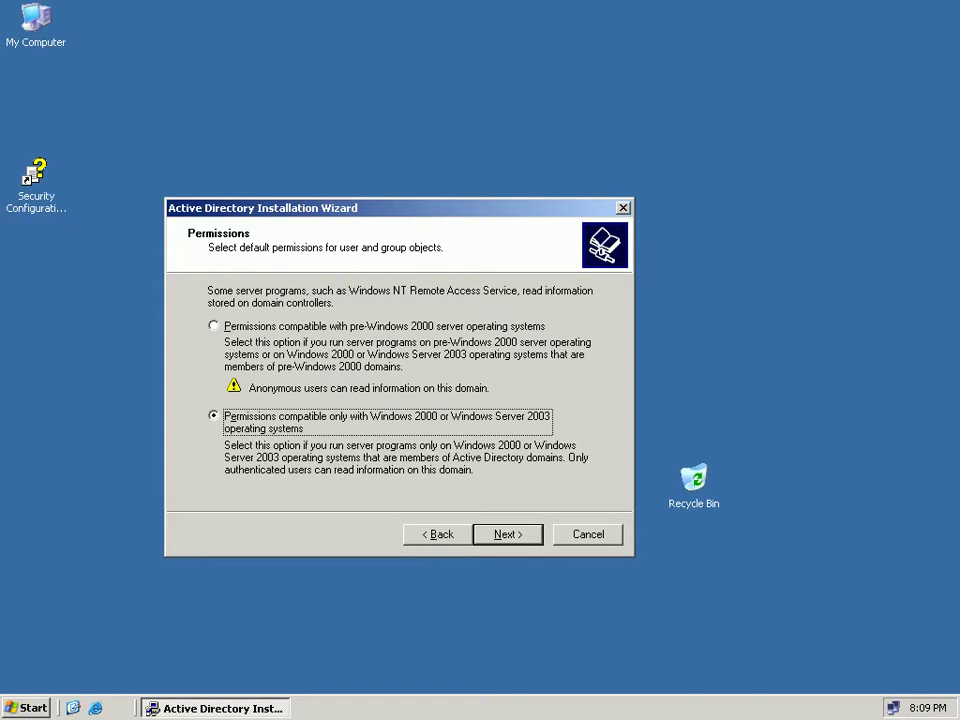
key(Return)
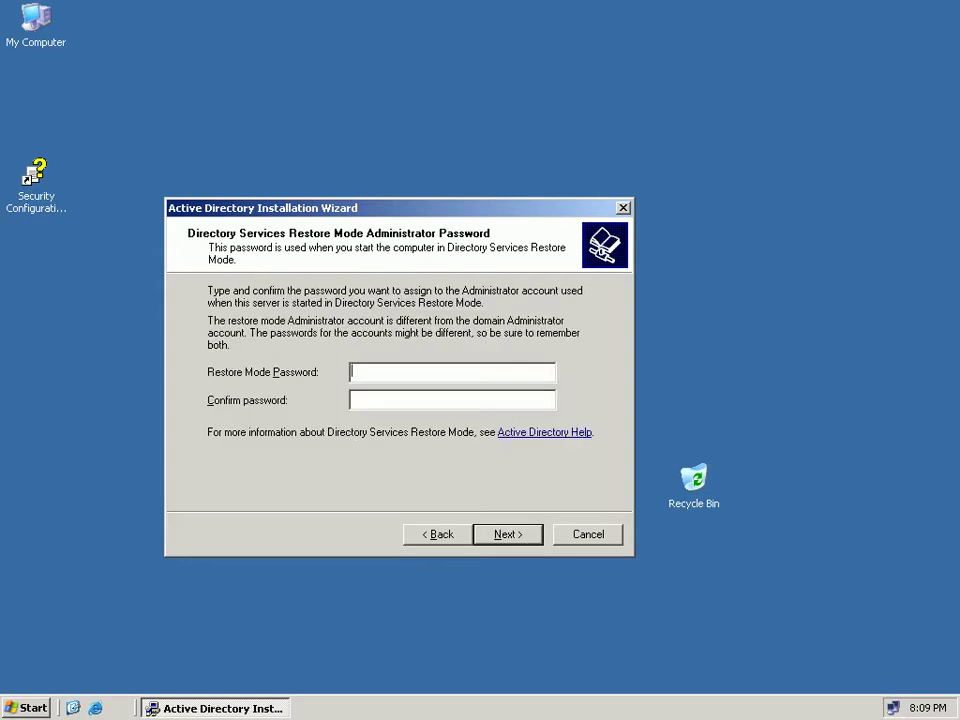
Enter and confirm the Restore Mode administrator password, then review the Student.com Summary page.
text(•••••••)
key(Tab)
text(•••••••)
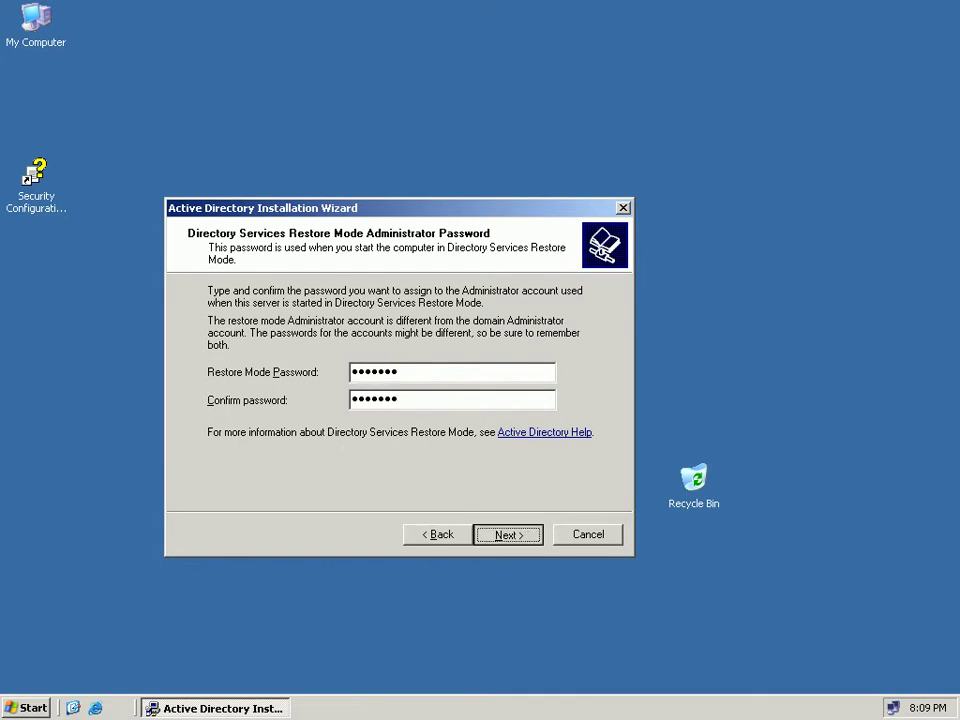
key(Return)
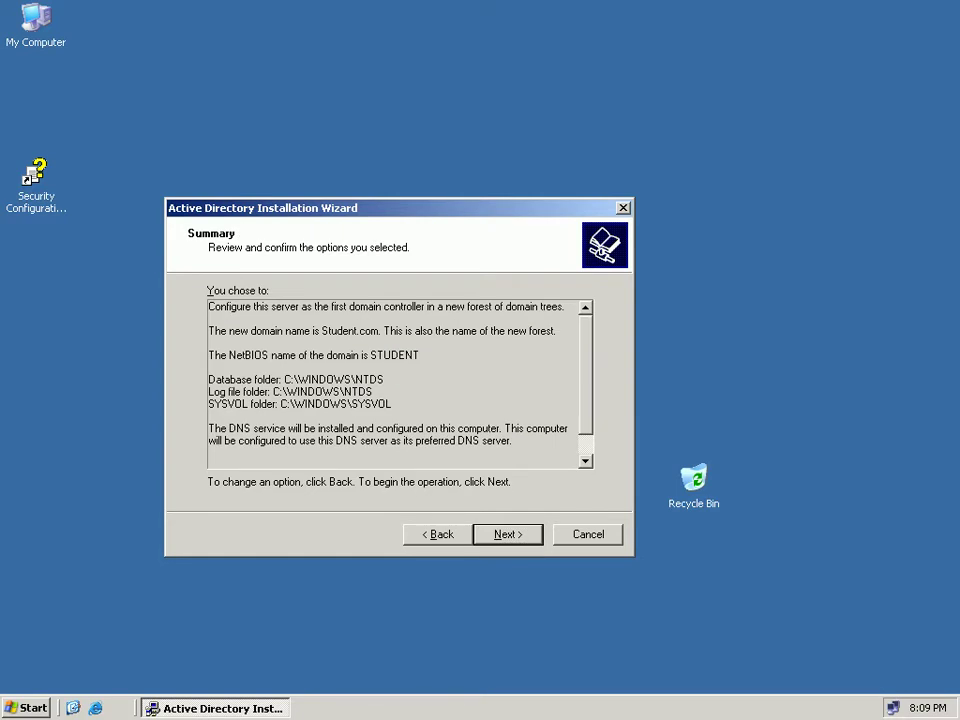
scroll(395, 383, down, 1)
Start the Active Directory configuration from the Summary page and move the progress window higher.
key(Return)
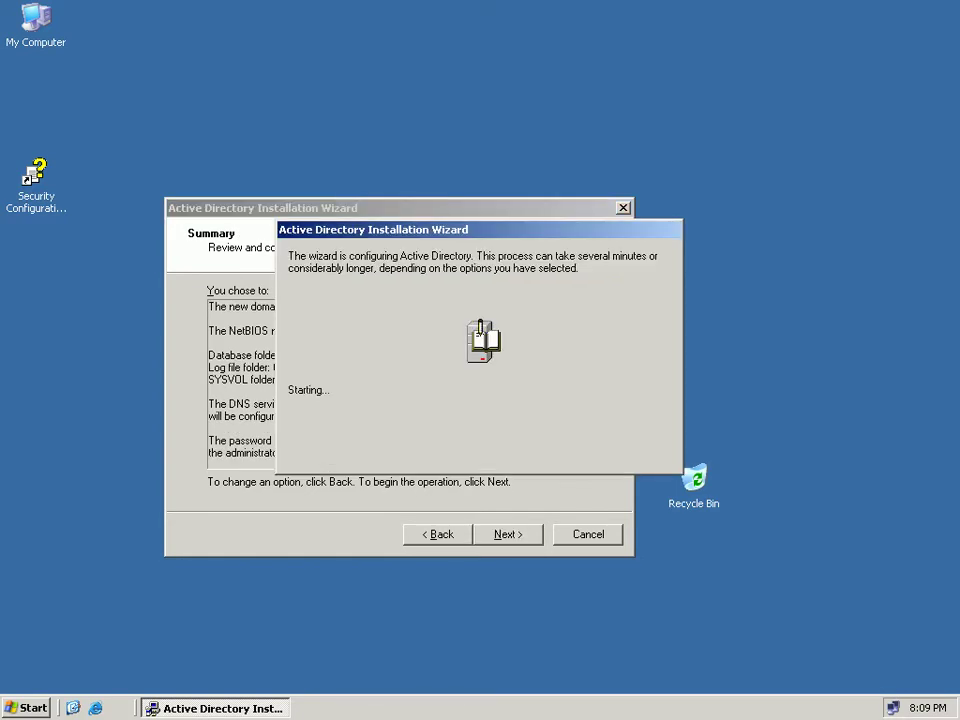
drag(400, 229, 450, 83)
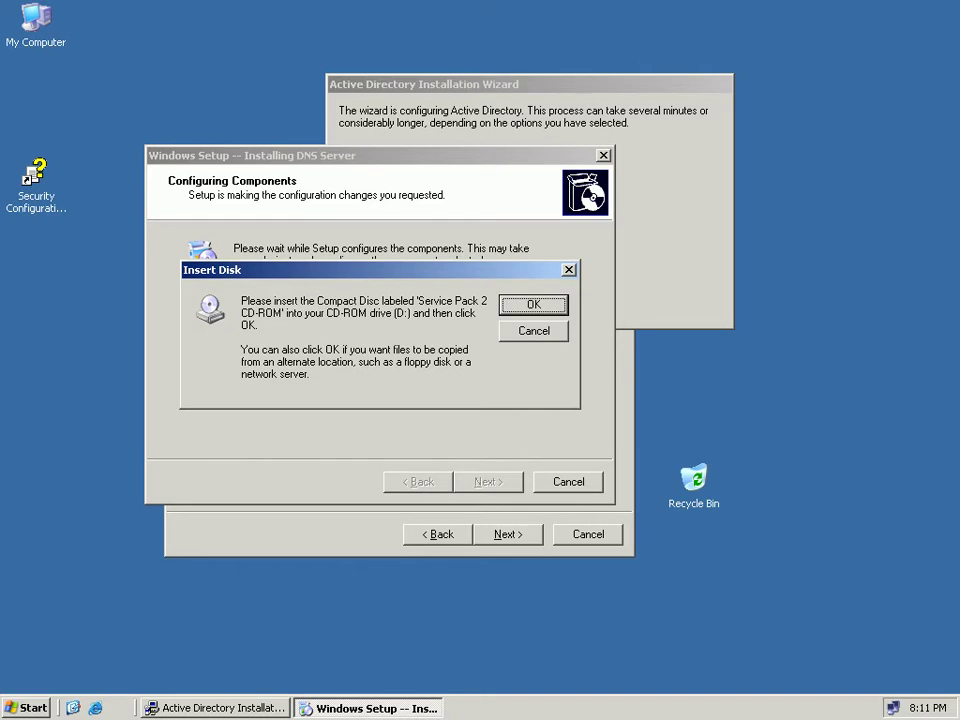
Leave full screen and mount the Windows Server 2003 R2 DISC1 .iso in the VM's DVD drive.
key(ctrl+alt+Break)
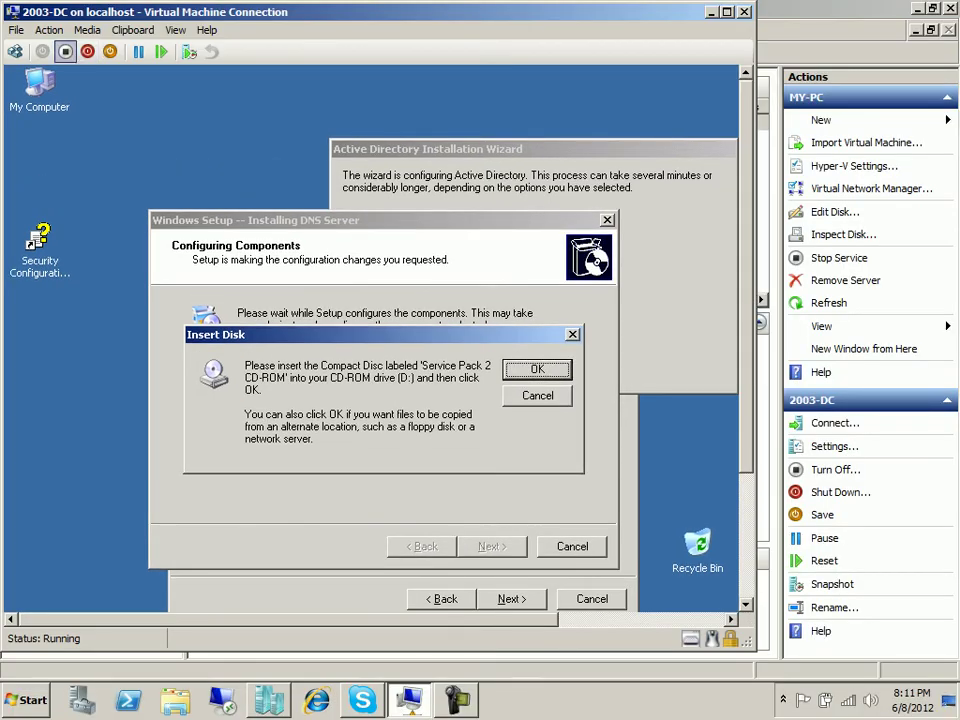
click(88, 30)
mouse_move(110, 50)
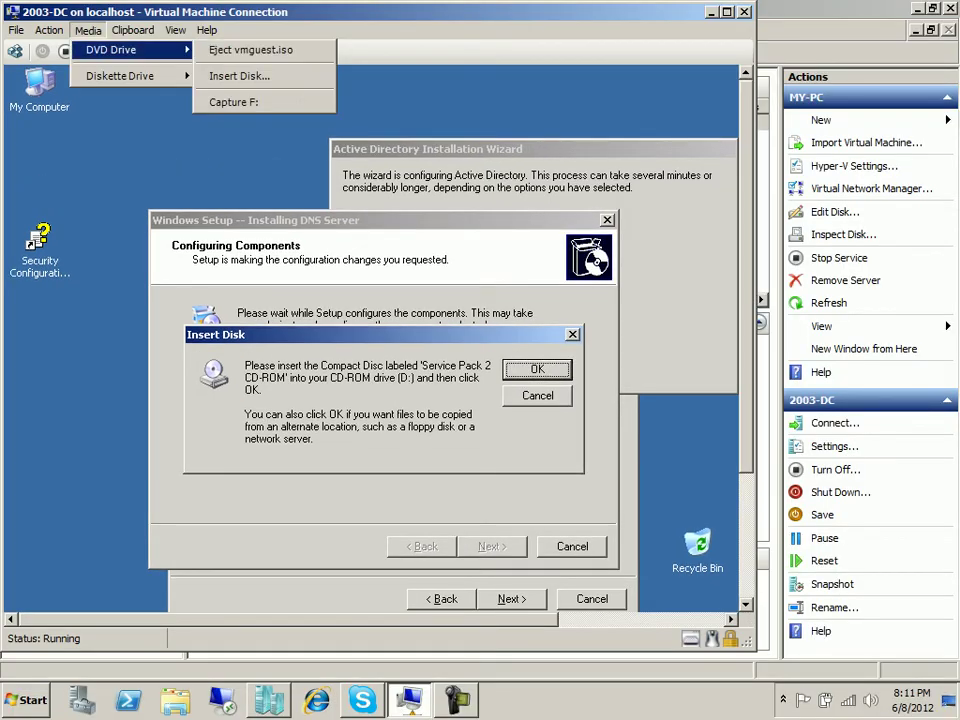
click(240, 76)
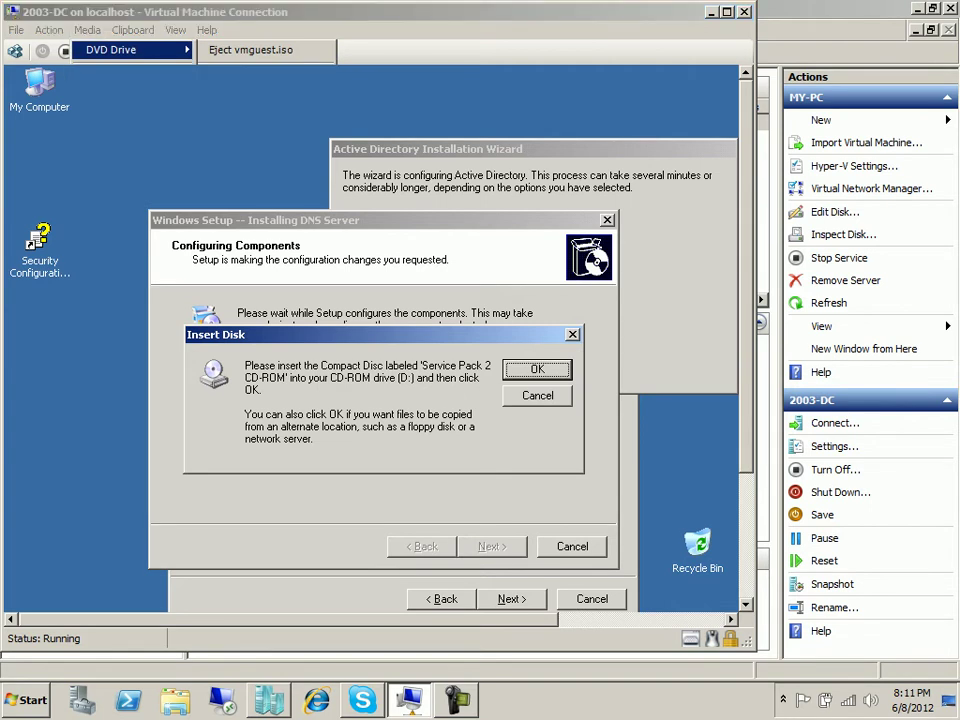
click(340, 181)
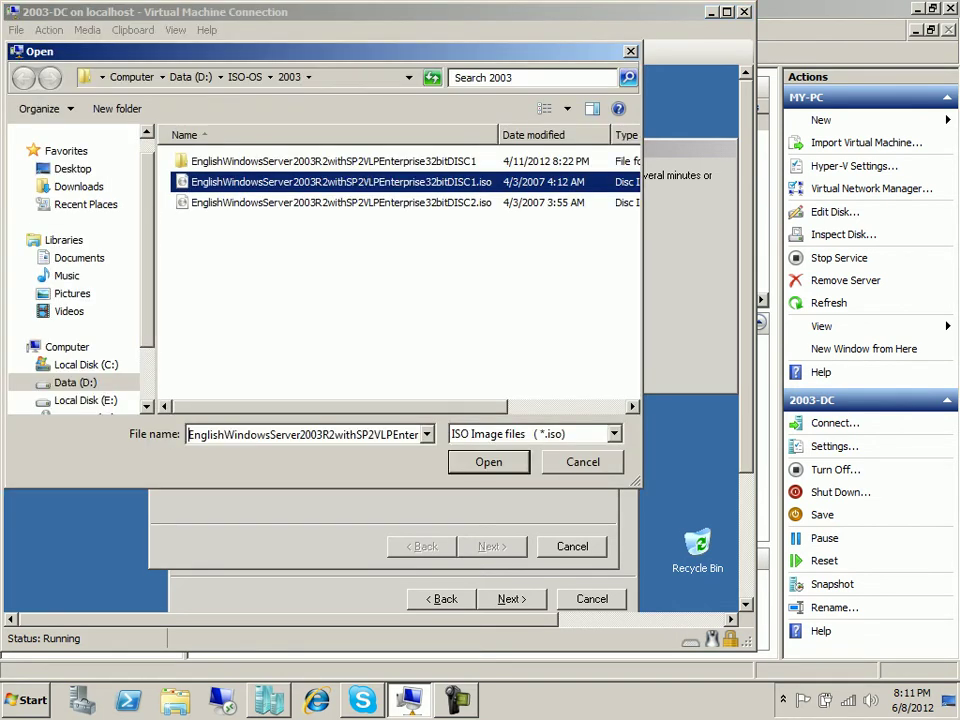
key(Return)
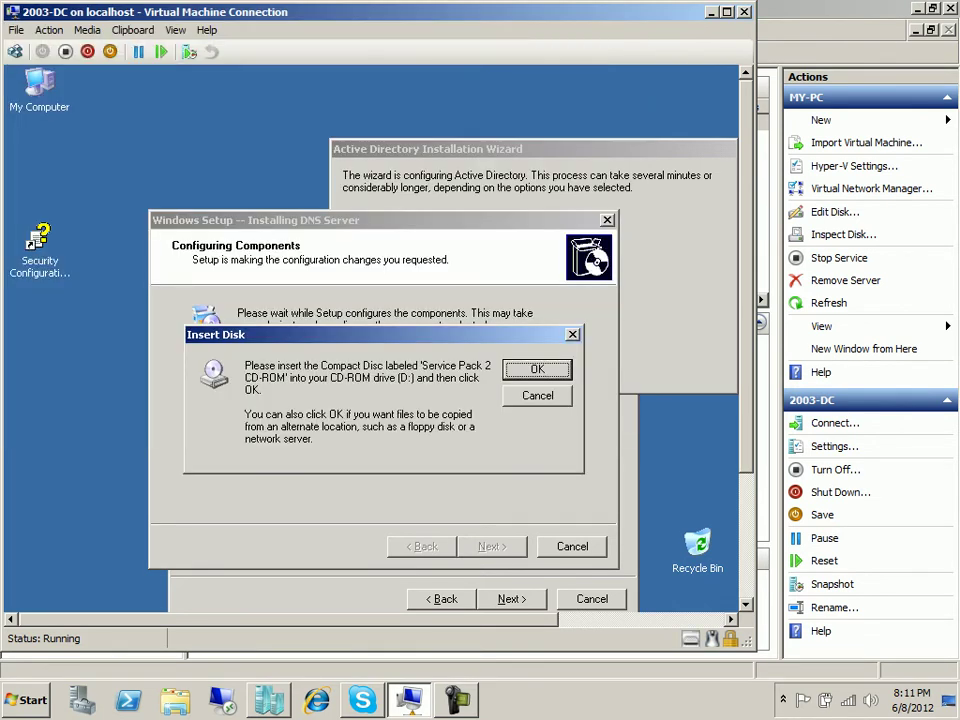
key(Return)
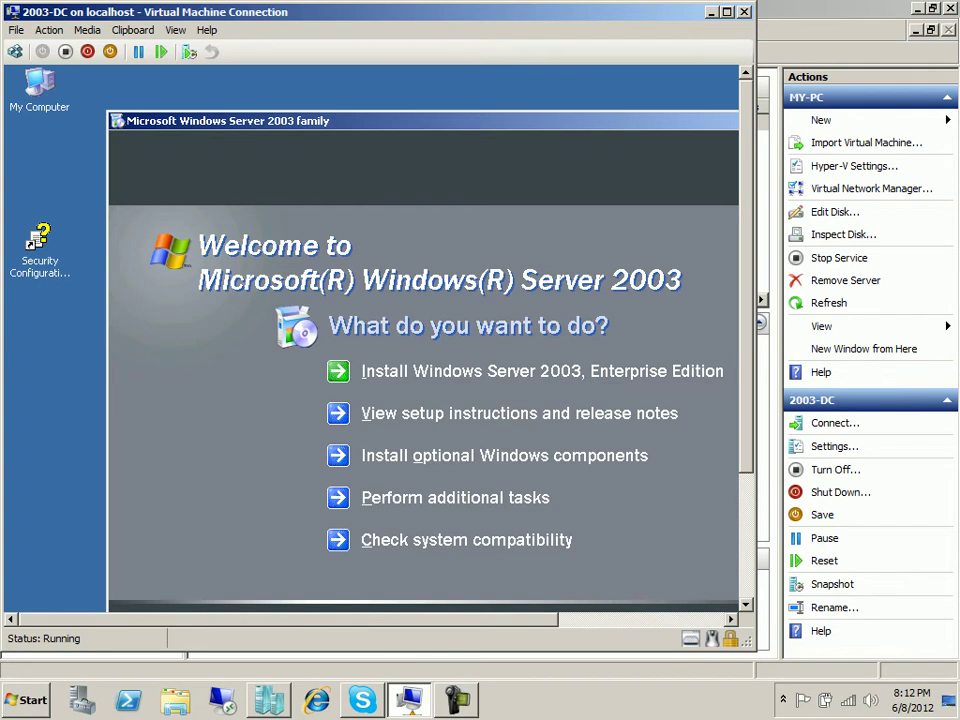
Return the VM to full screen and close the Windows Server 2003 autorun window.
key(ctrl+alt+Pause)
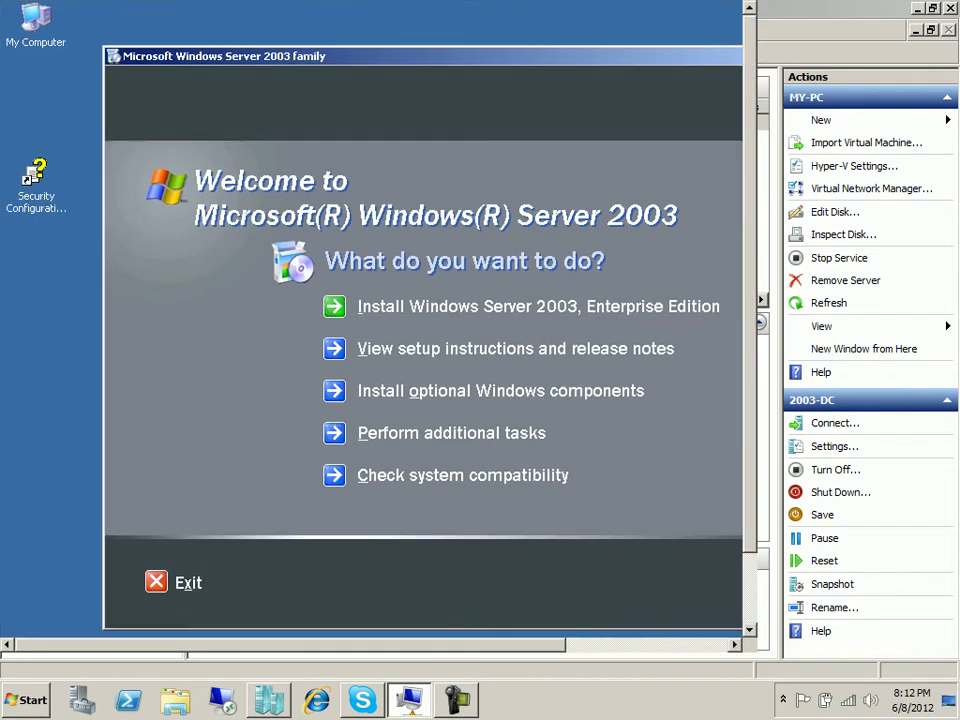
key(alt+F4)
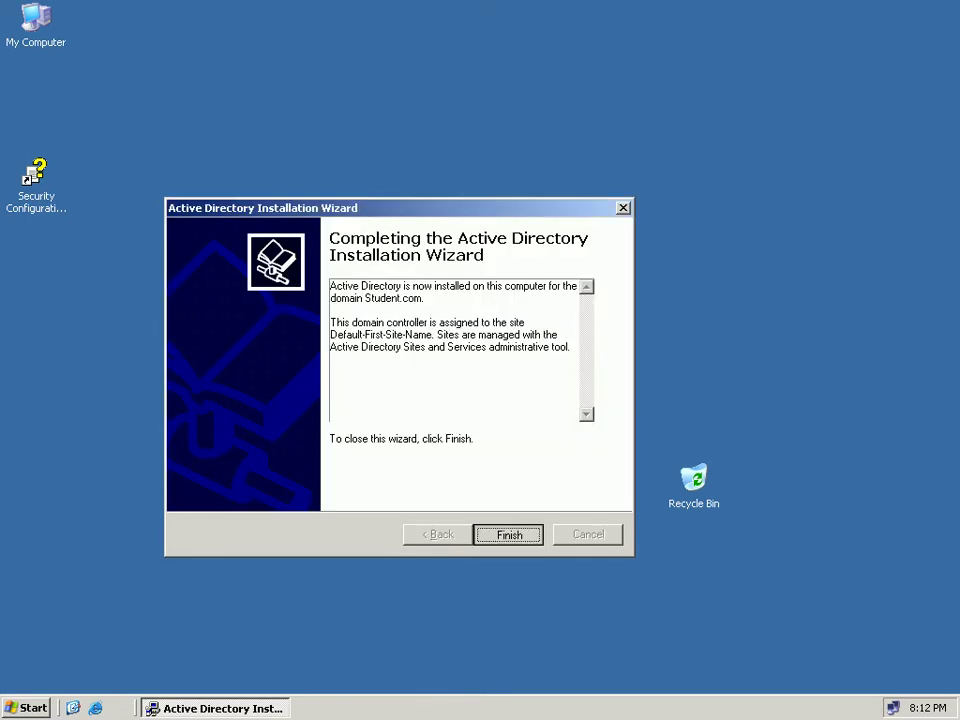
Finish the Active Directory Installation Wizard for the Student.com domain.
key(Return)
key(Return)
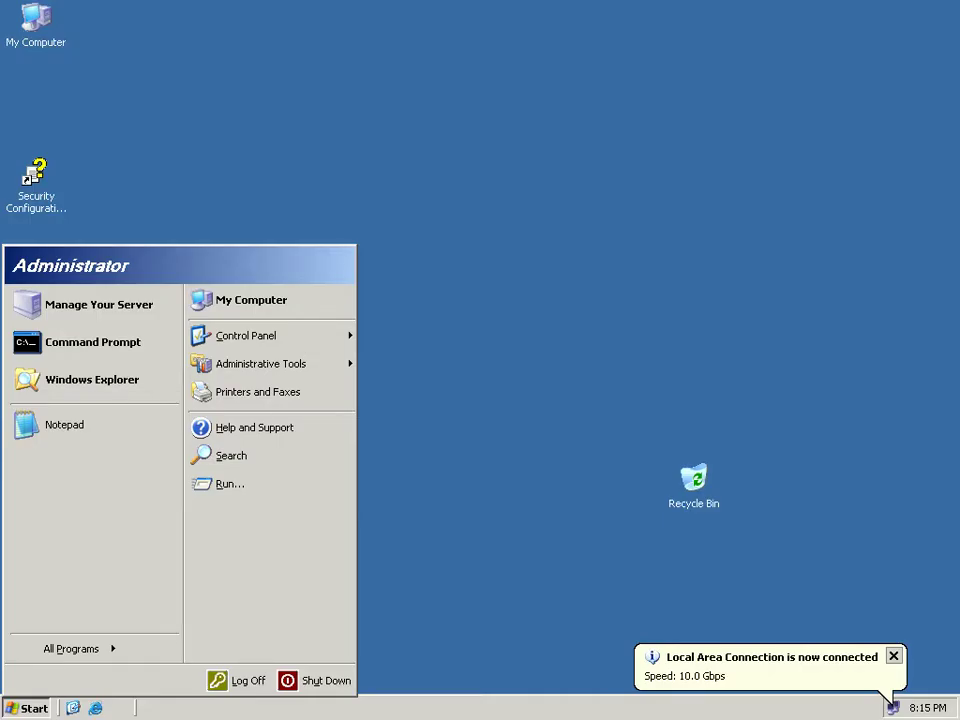
Launch DNS from Start > All Programs > Administrative Tools using the keyboard.
key(Up)
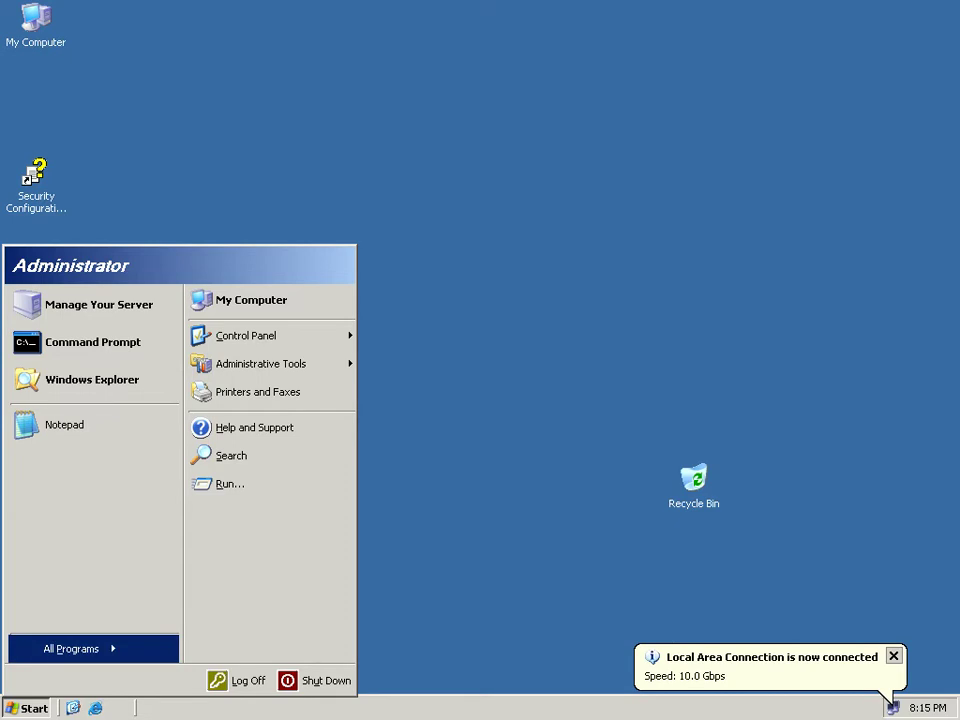
key(Right)
key(Up)
key(Up)
key(Up)
key(Up)
key(Up)
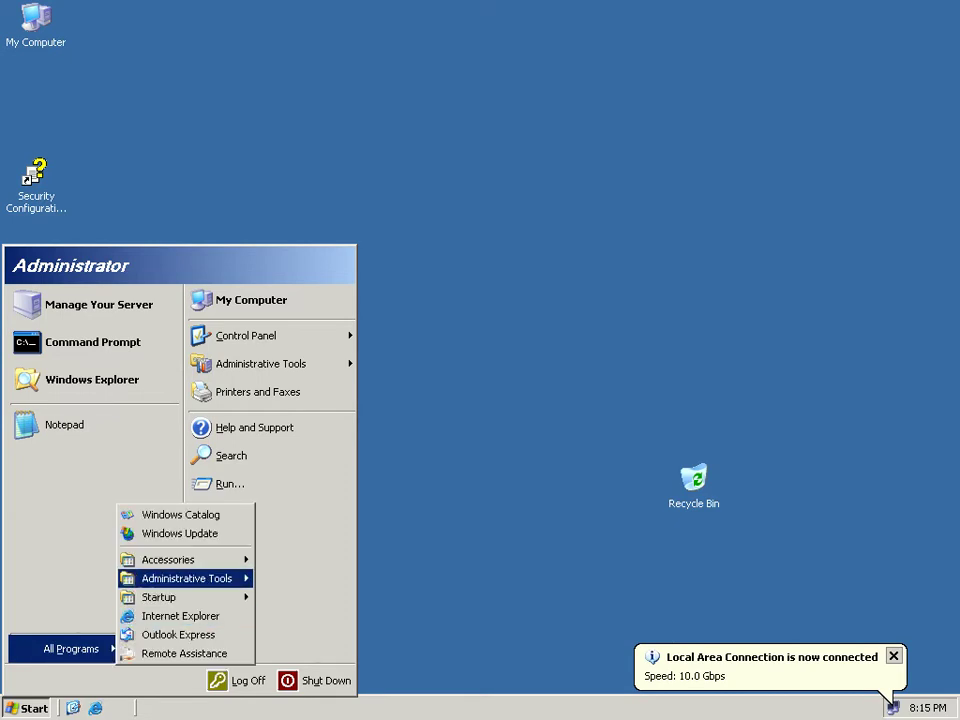
key(Right)
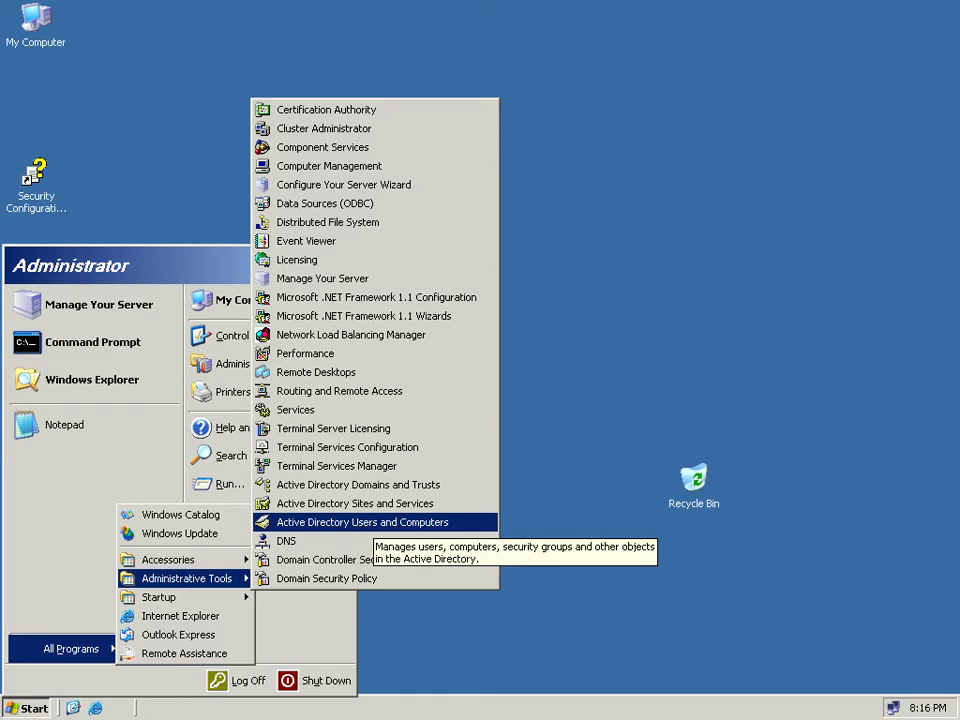
key(Return)
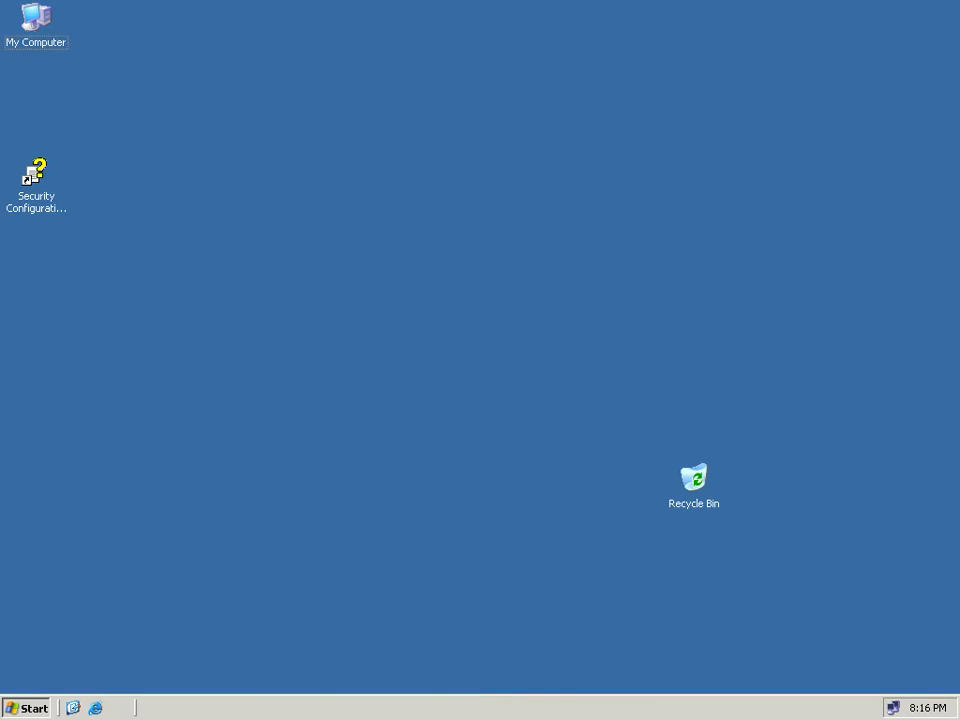
Maximize the DNS console, expand 2003-DC to the Student.com zone, then view Reverse Lookup Zones.
right_click(309, 237)
key(Return)
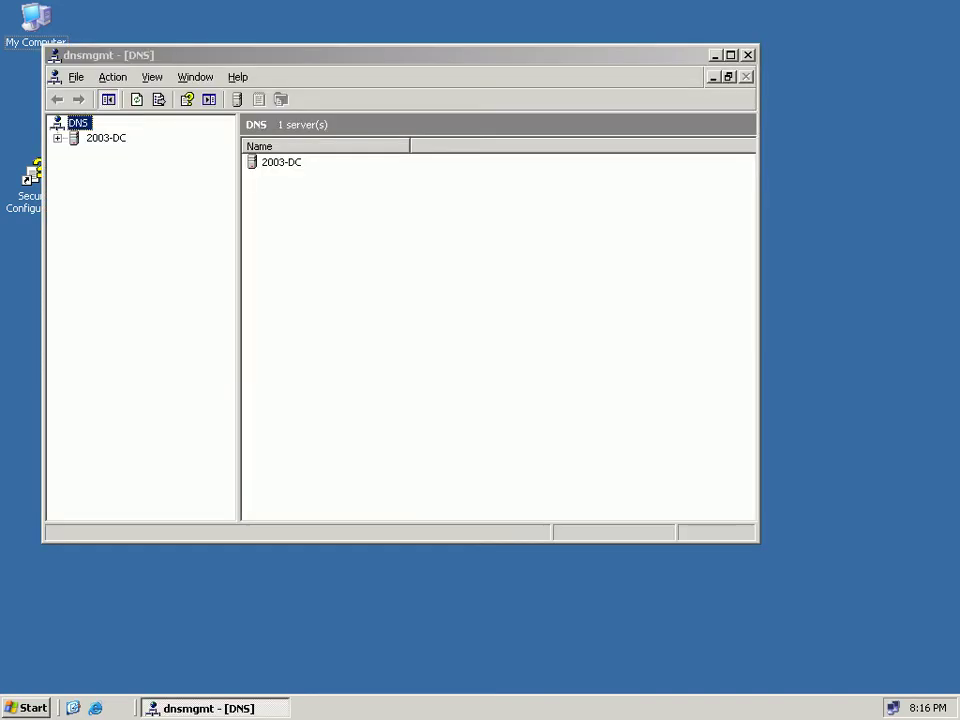
double_click(205, 55)
double_click(61, 91)
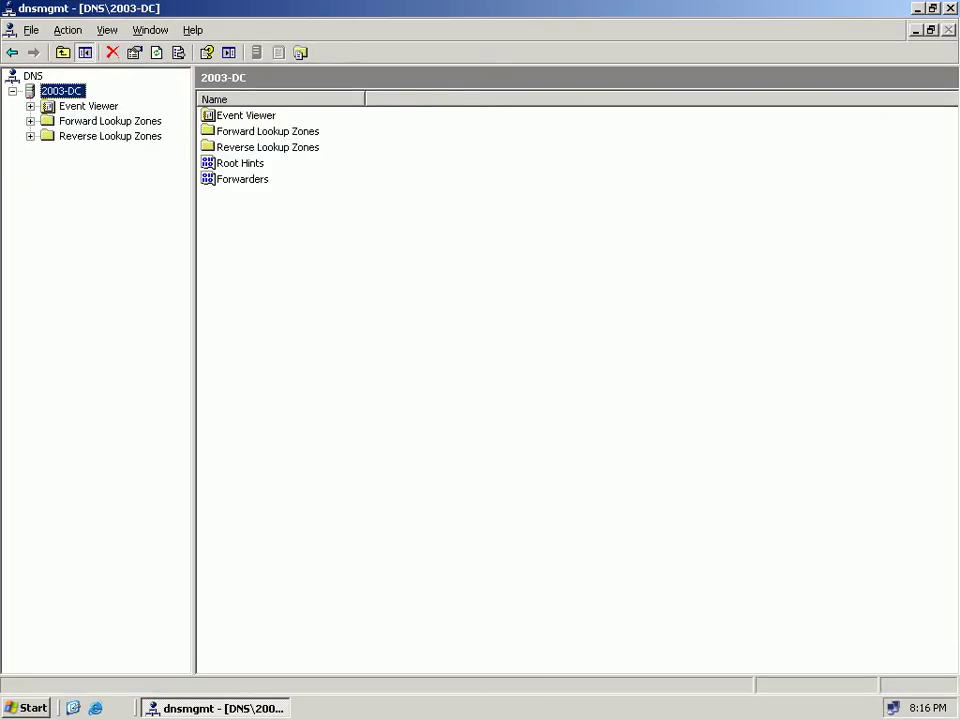
double_click(110, 121)
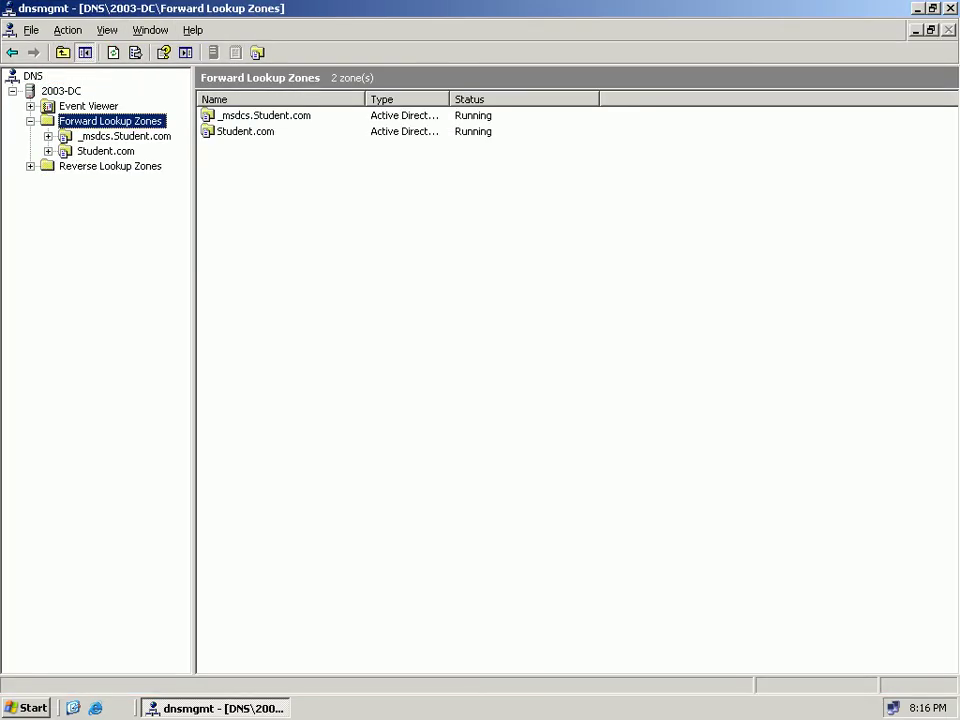
double_click(105, 151)
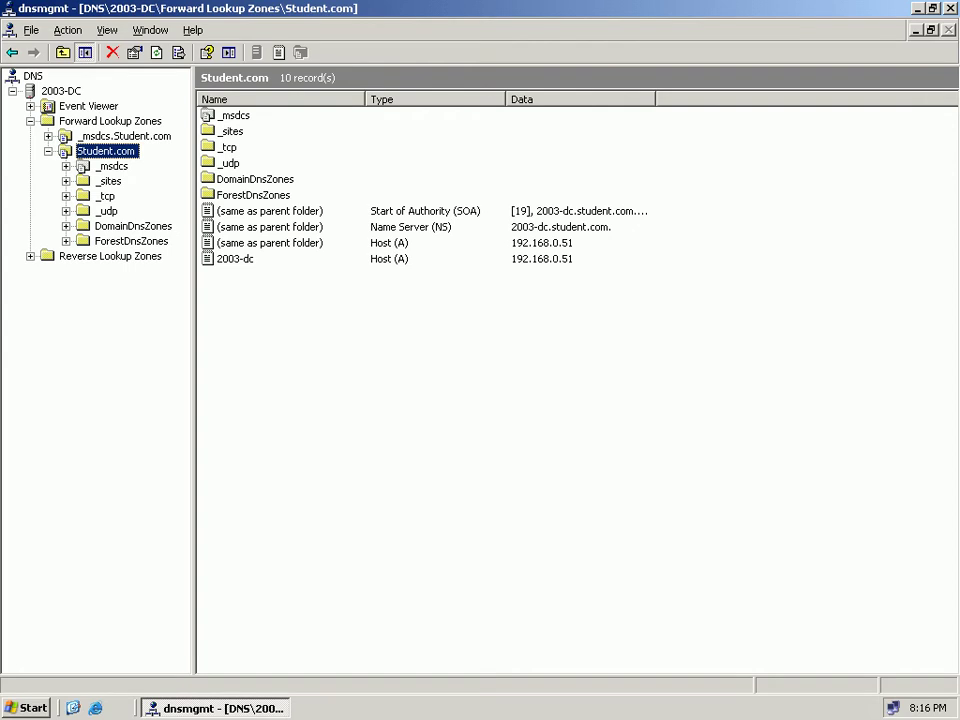
click(110, 256)
Create a primary reverse lookup zone for network ID 192.168.0 with secure-only dynamic updates.
right_click(146, 256)
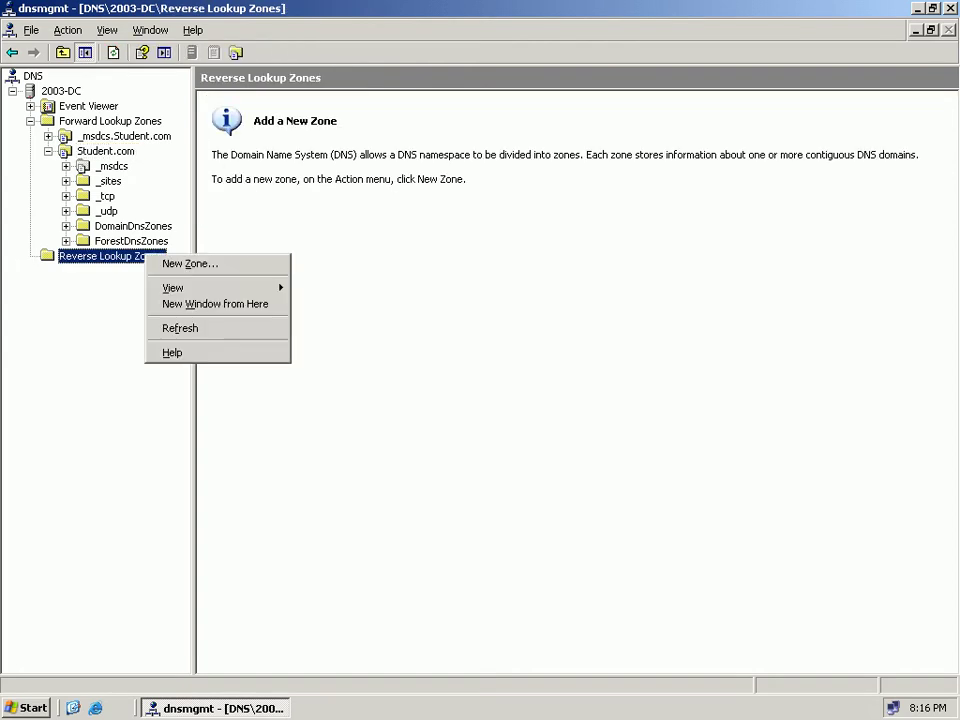
click(180, 264)
key(Return)
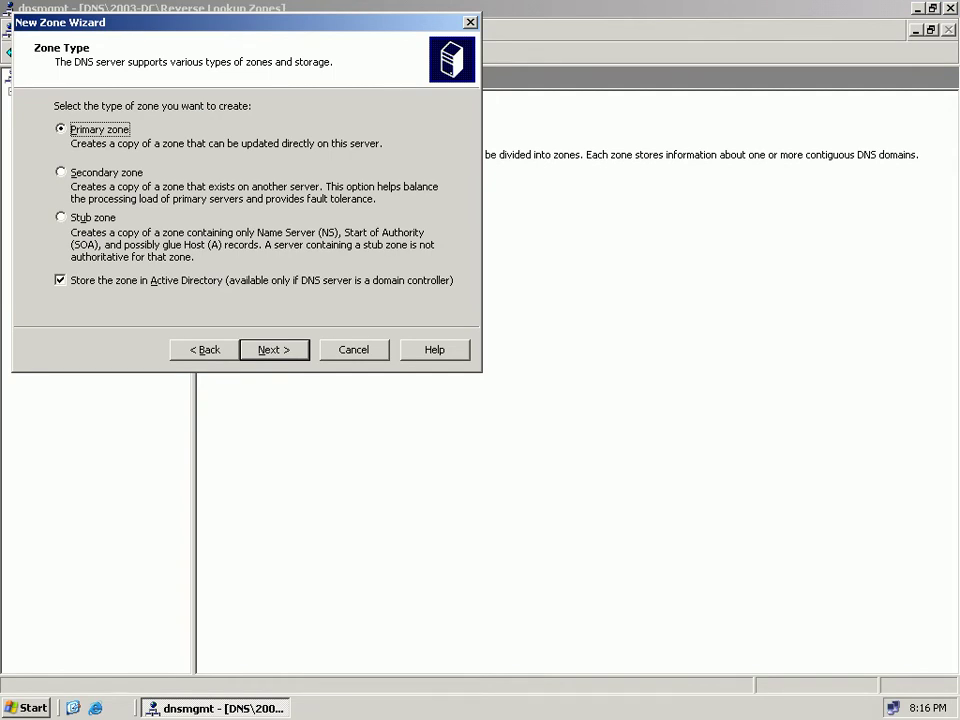
key(Return)
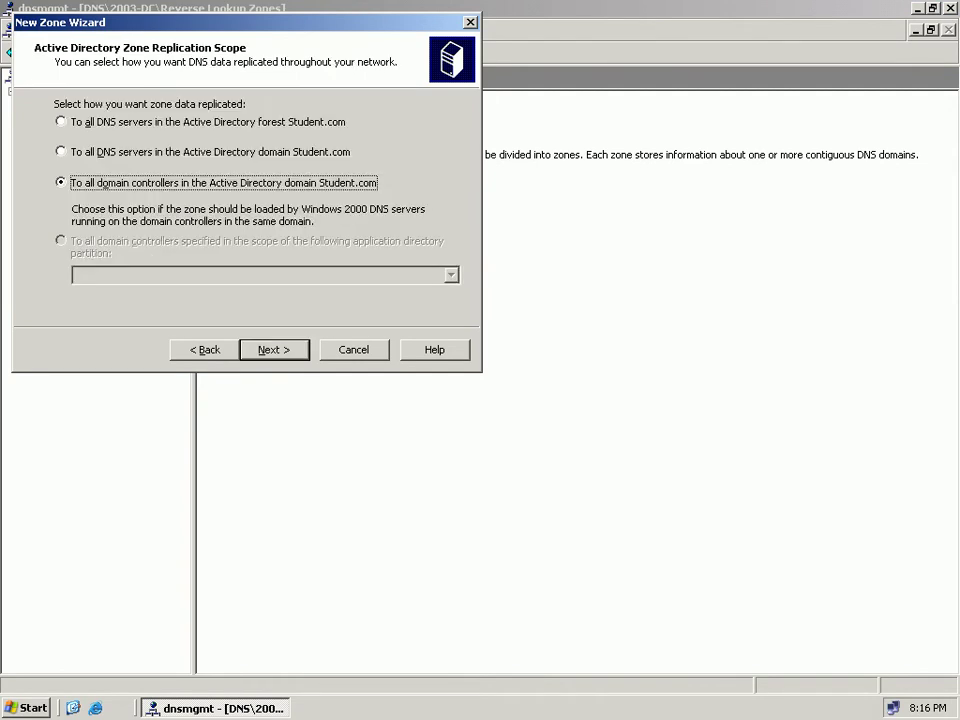
key(Return)
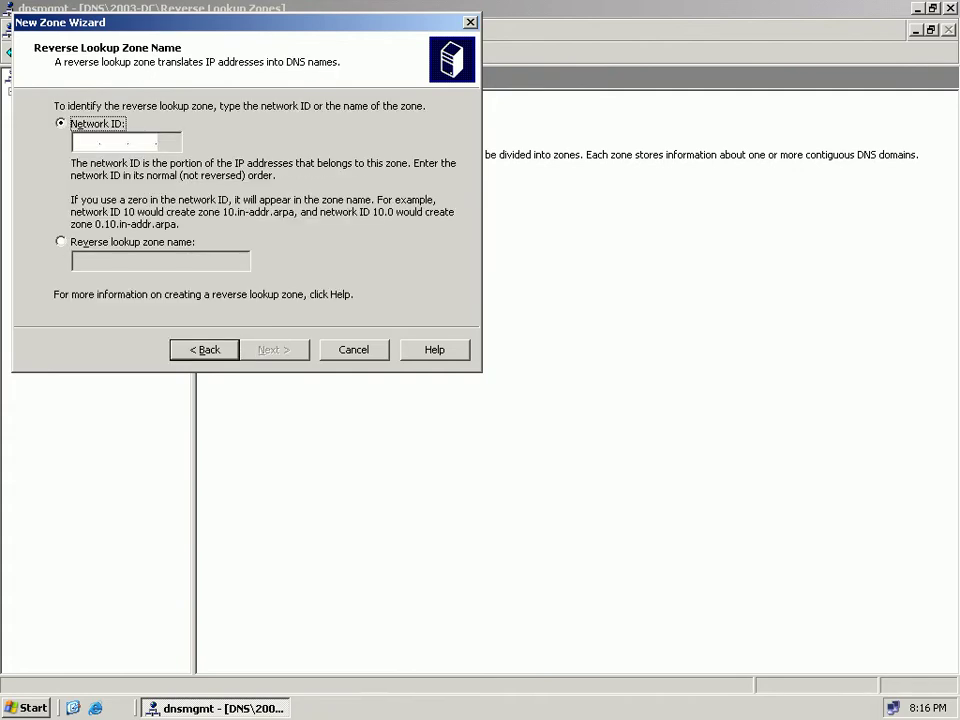
text(192 .168 .0 .)
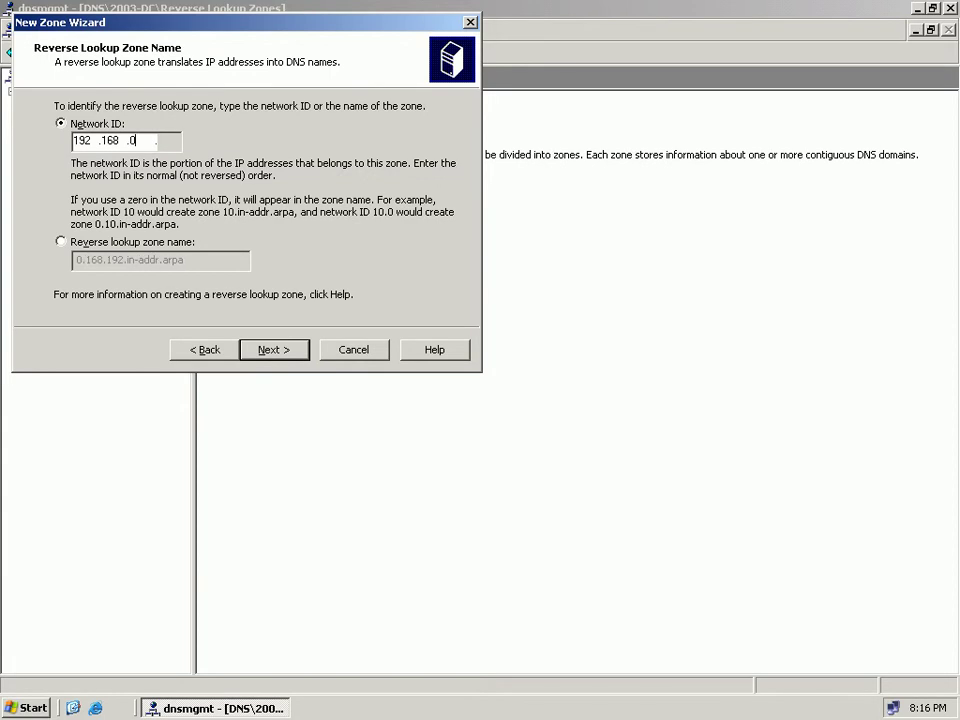
key(Return)
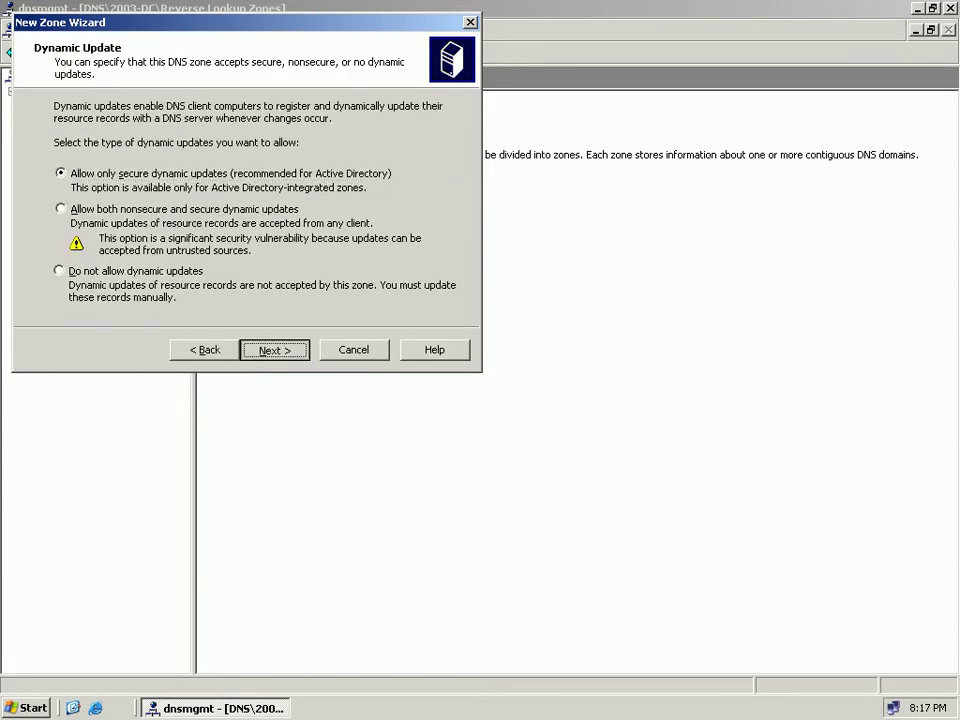
key(Return)
key(Return)
key(Right)
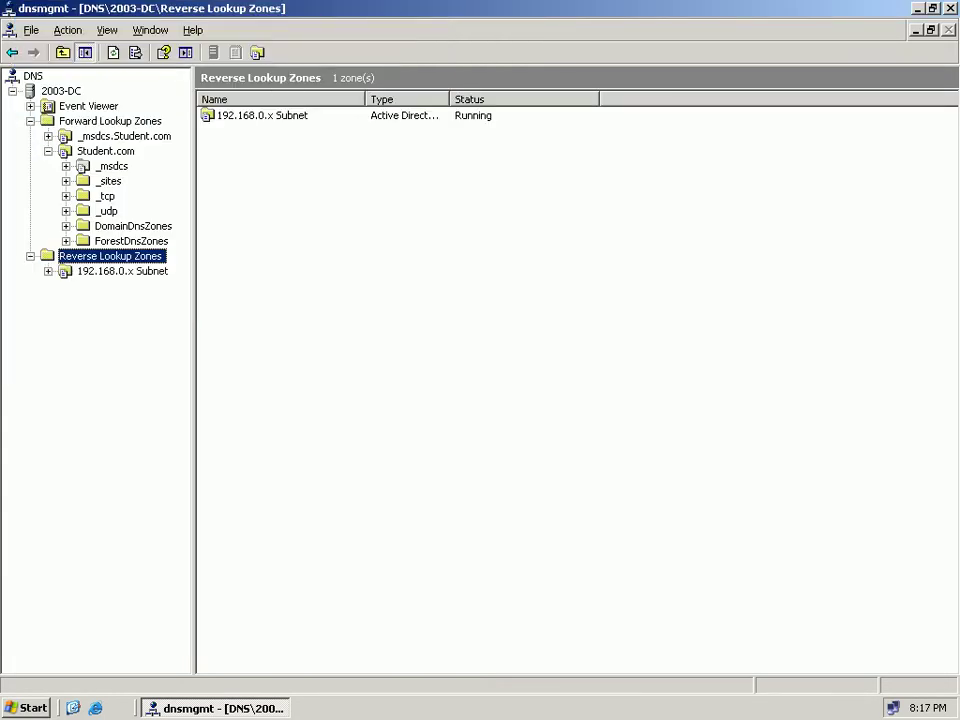
Start a new pointer record in the 192.168.0.x Subnet zone with host IP 51.
key(Down)
key(shift+F10)
key(Down)
key(Down)
key(Down)
key(Return)
text(51)
Browse to Student.com's parent-folder host record as the pointer target and save the record.
click(611, 315)
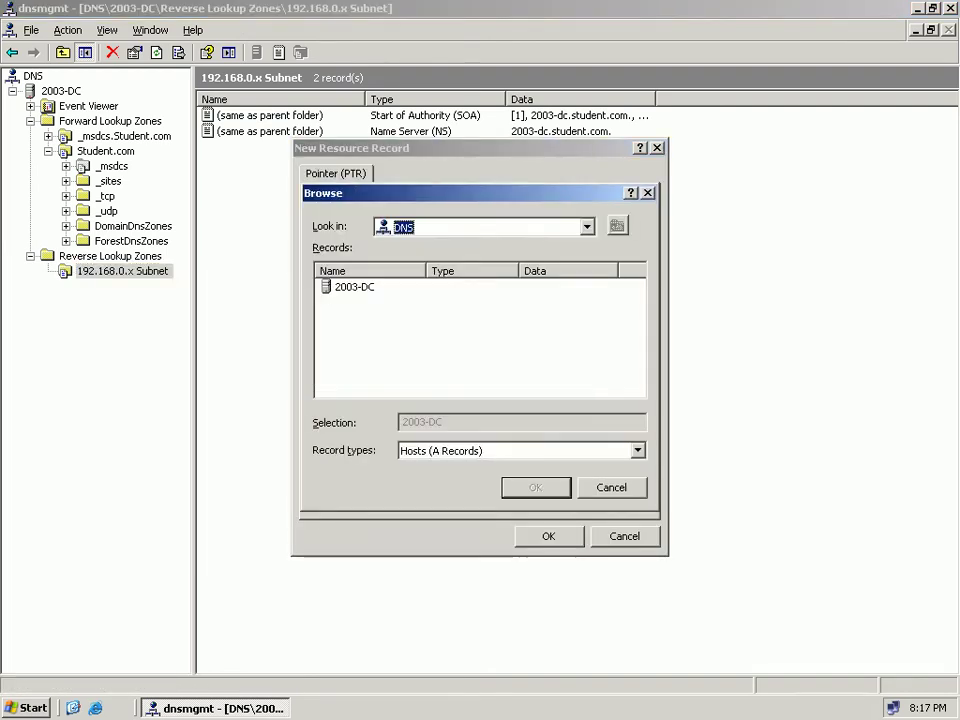
double_click(345, 287)
double_click(360, 287)
double_click(340, 302)
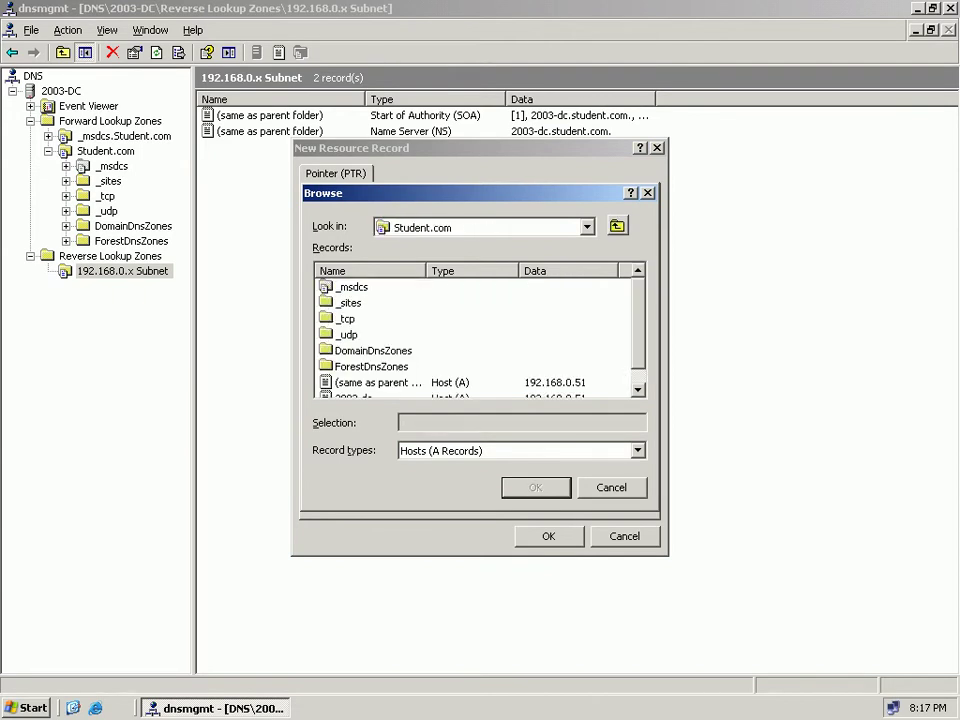
double_click(380, 382)
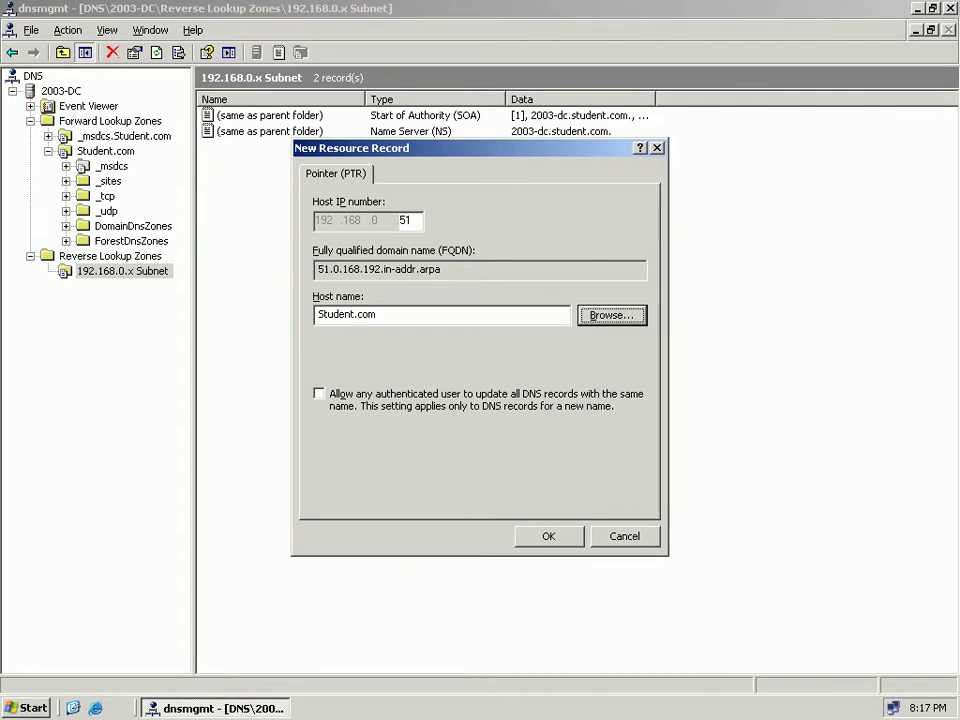
key(Return)
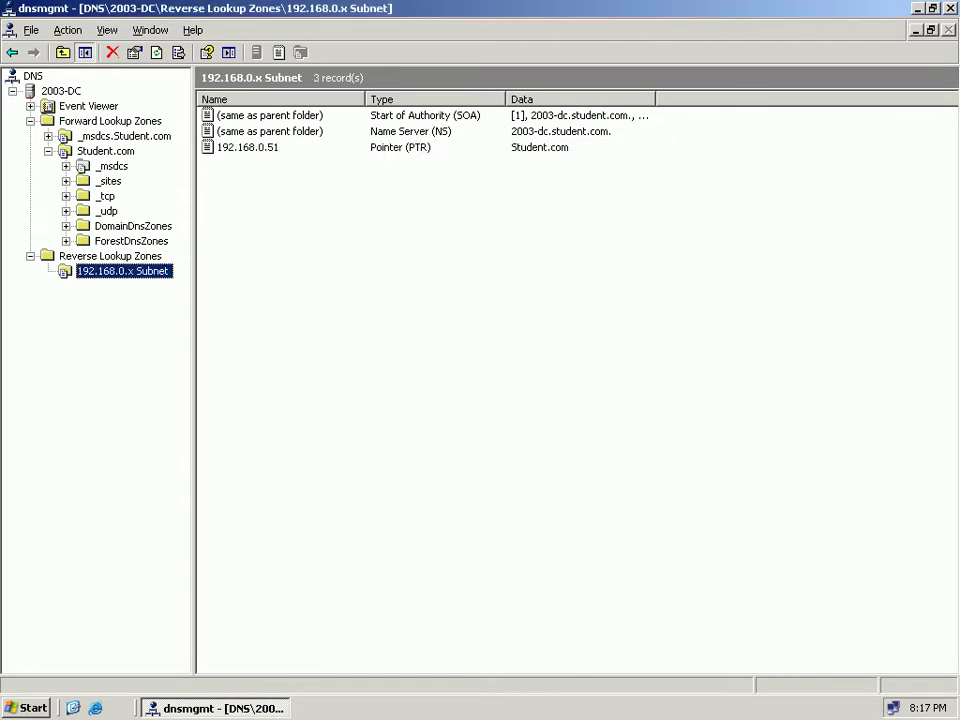
click(61, 91)
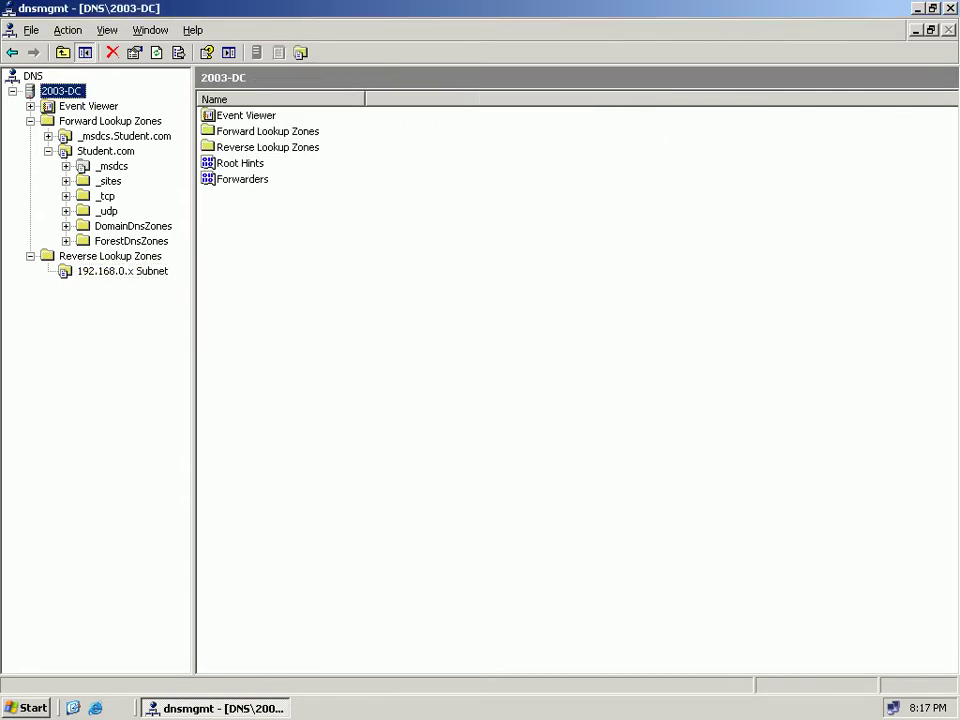
Run a simple query test from 2003-DC's Monitoring properties, apply it, and close the DNS console.
right_click(66, 92)
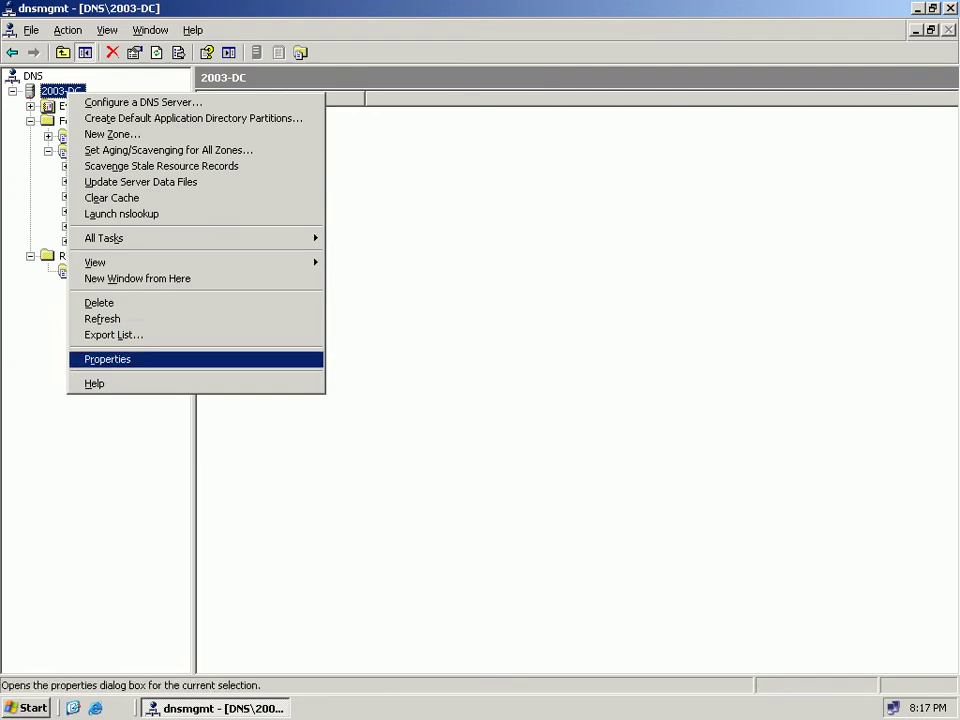
click(107, 359)
click(547, 166)
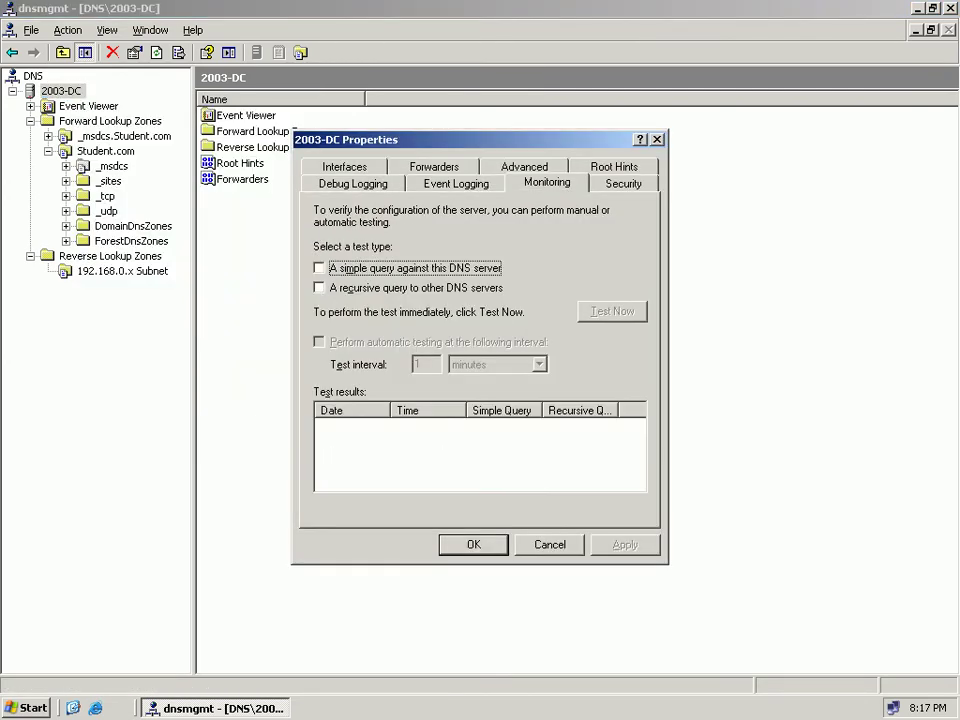
click(319, 268)
click(612, 311)
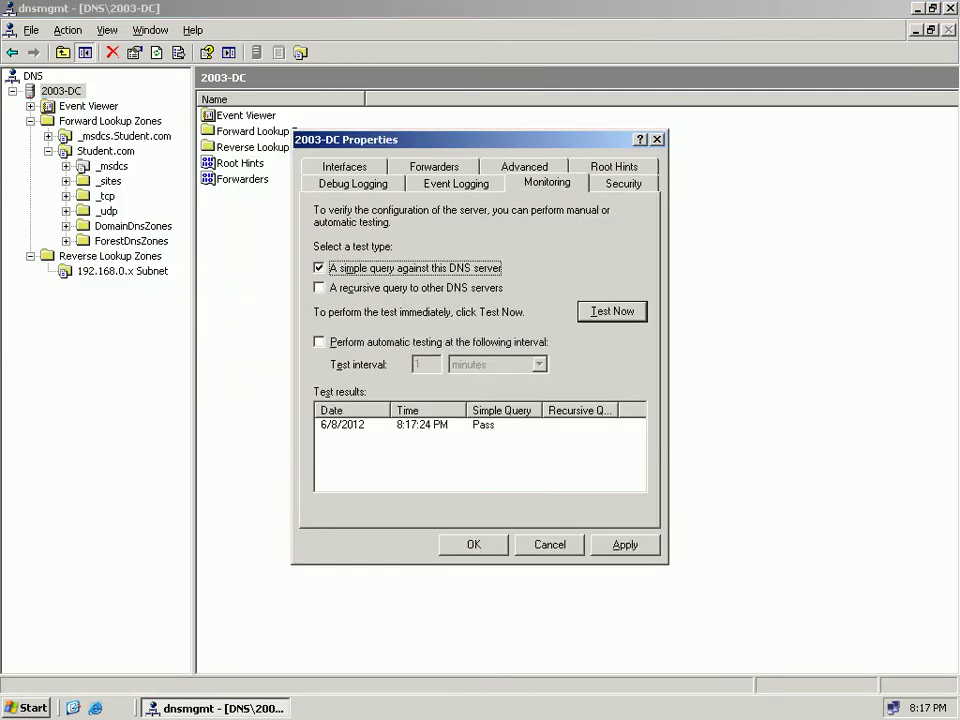
click(625, 545)
click(474, 545)
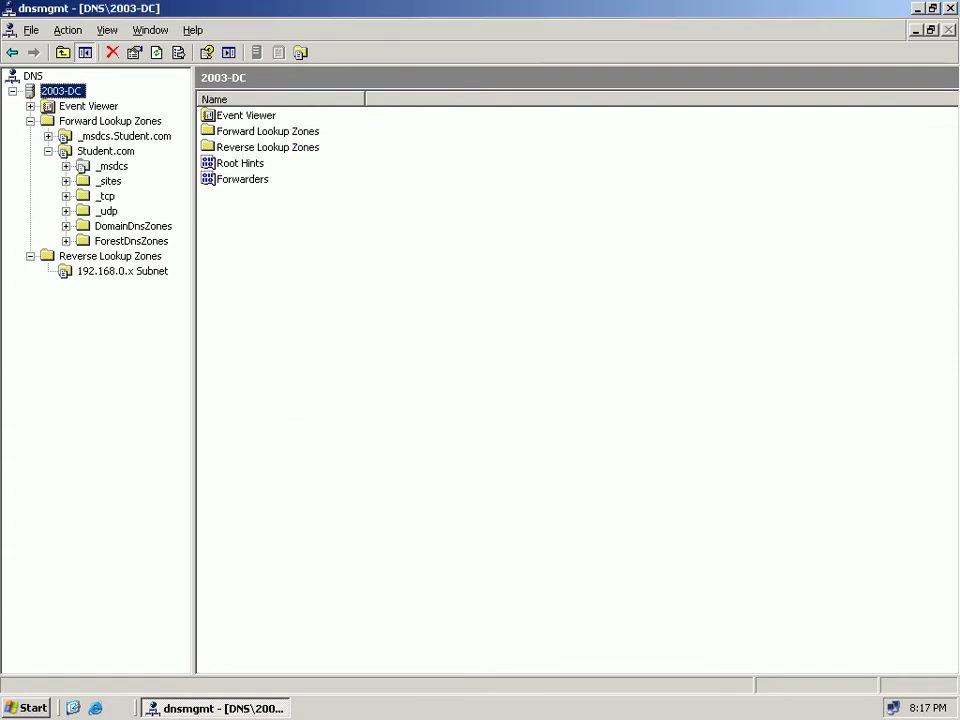
key(alt+F4)
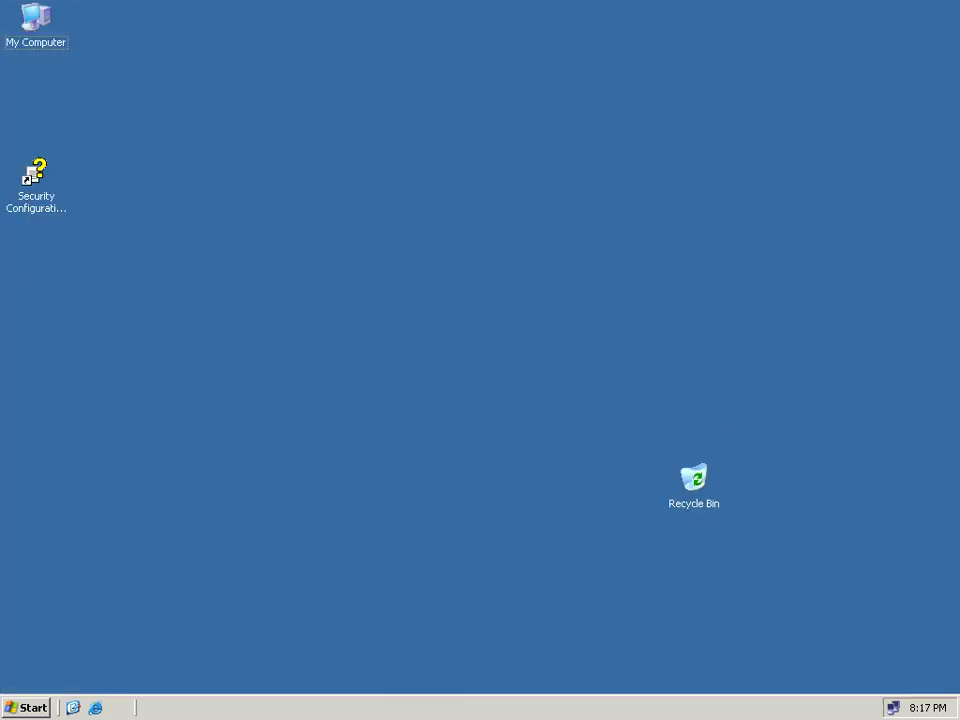
Run nslookup in a Command Prompt, then open Network Connections from the tray icon.
key(super)
key(Down)
key(Down)
key(Return)
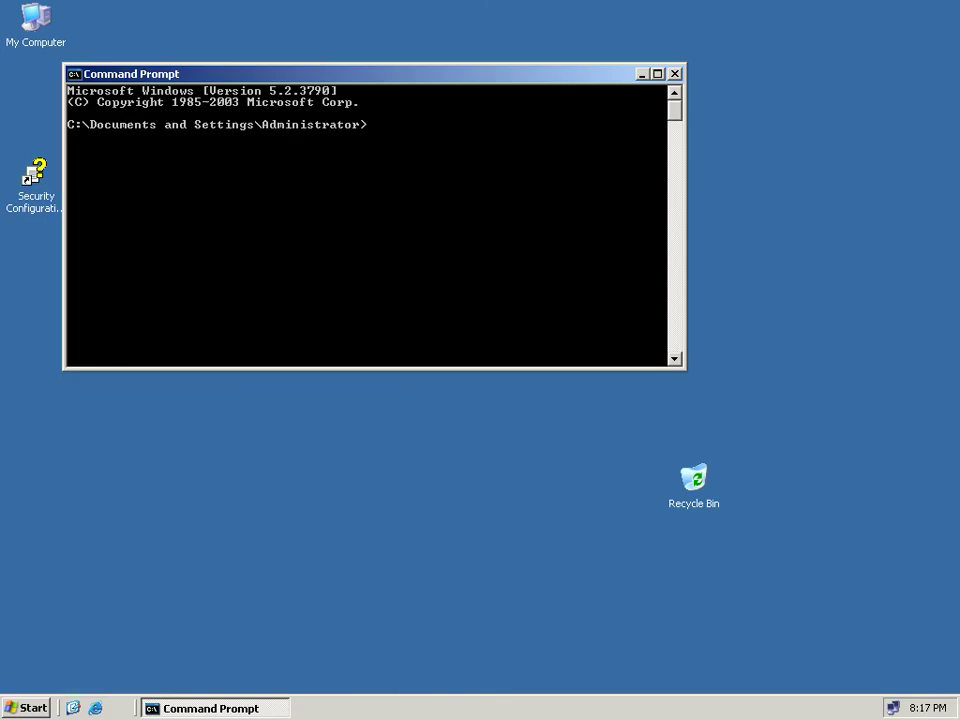
text(nslookup)
key(Return)
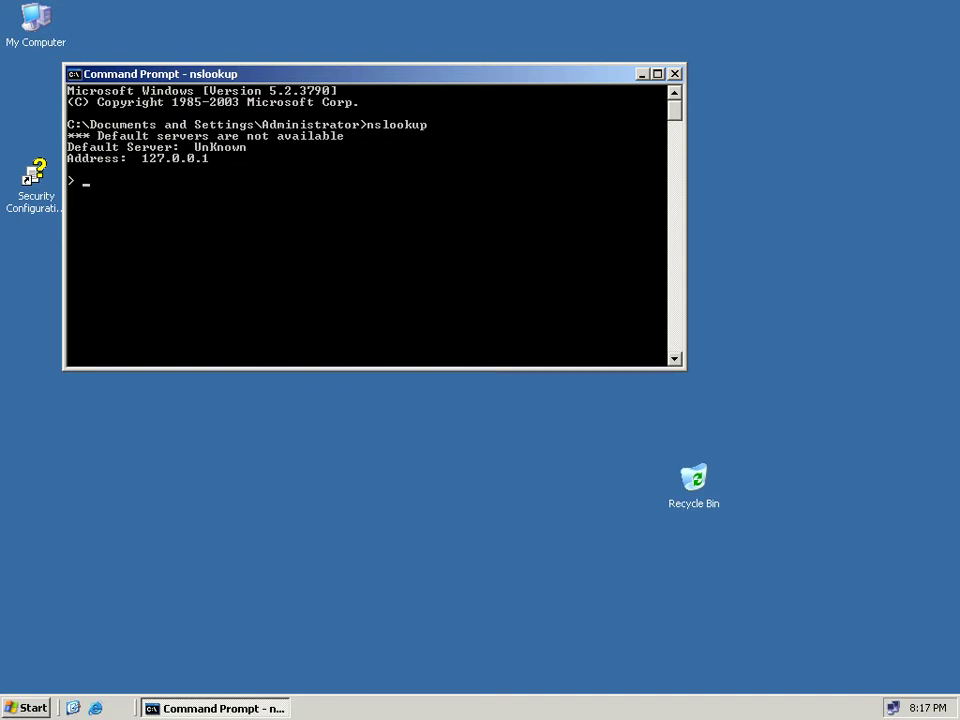
right_click(893, 707)
click(774, 693)
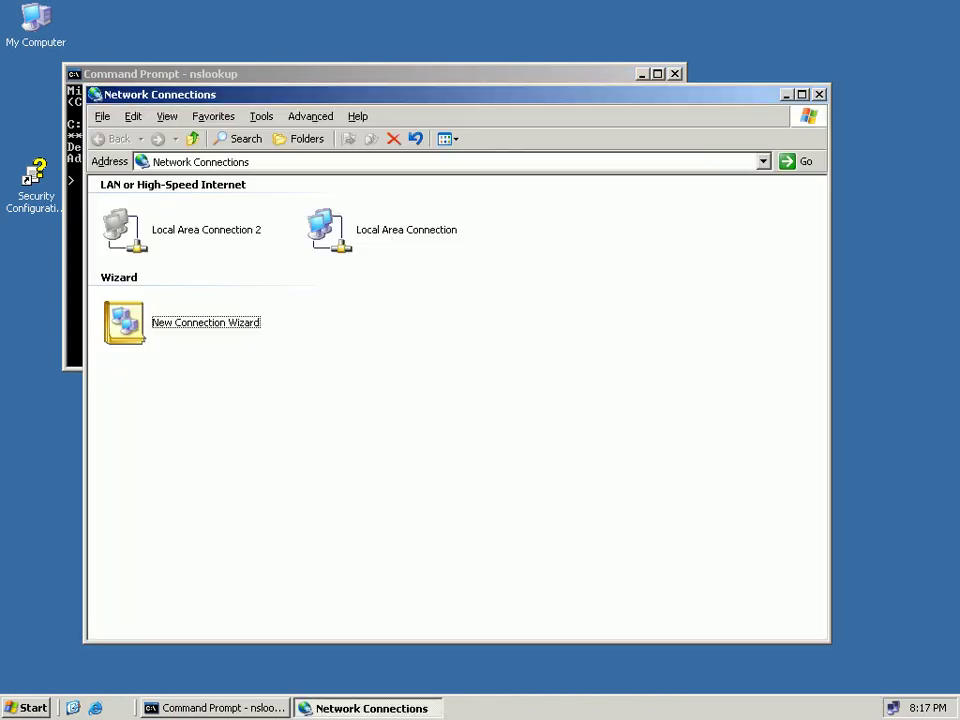
Set Local Area Connection's TCP/IP preferred DNS server to 192.168.0.51 and close the network windows.
click(370, 230)
right_click(370, 230)
click(410, 378)
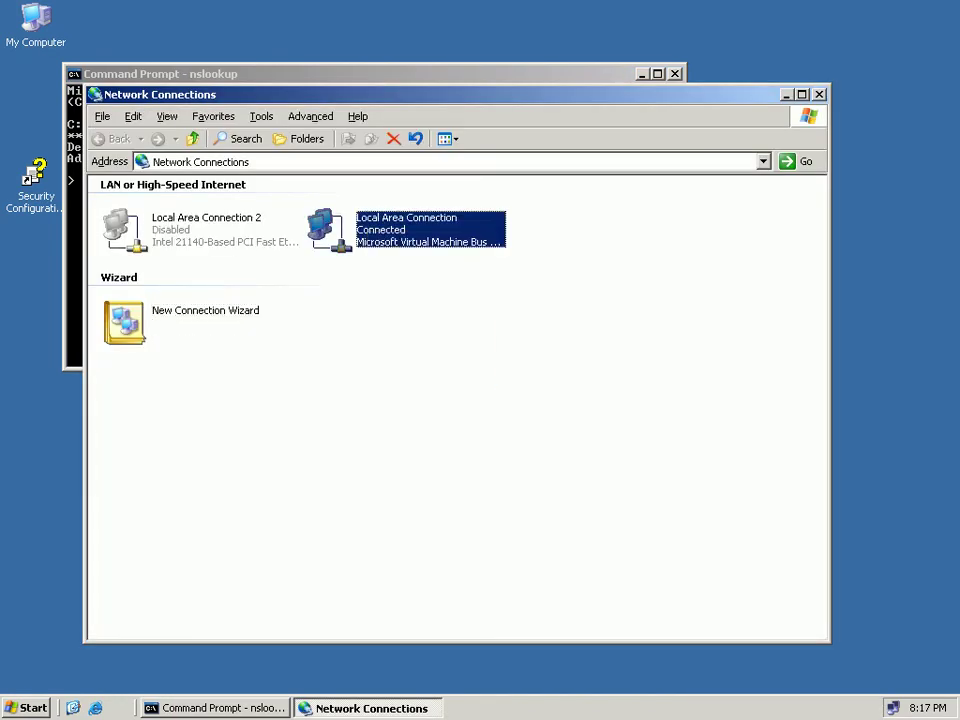
click(230, 311)
click(398, 350)
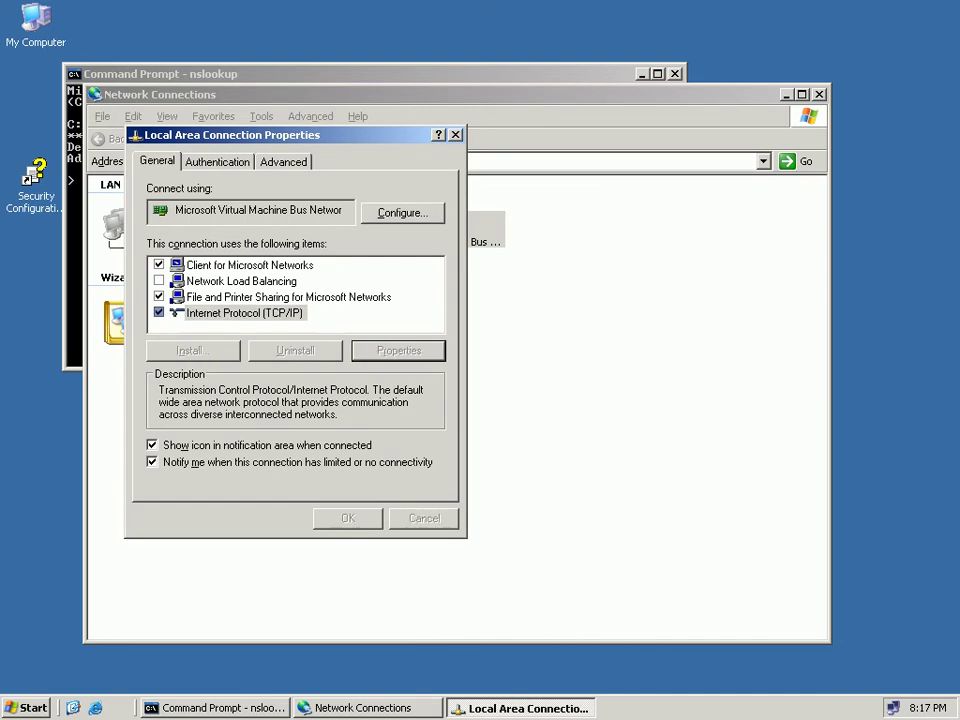
click(362, 477)
text(192.168.0.)
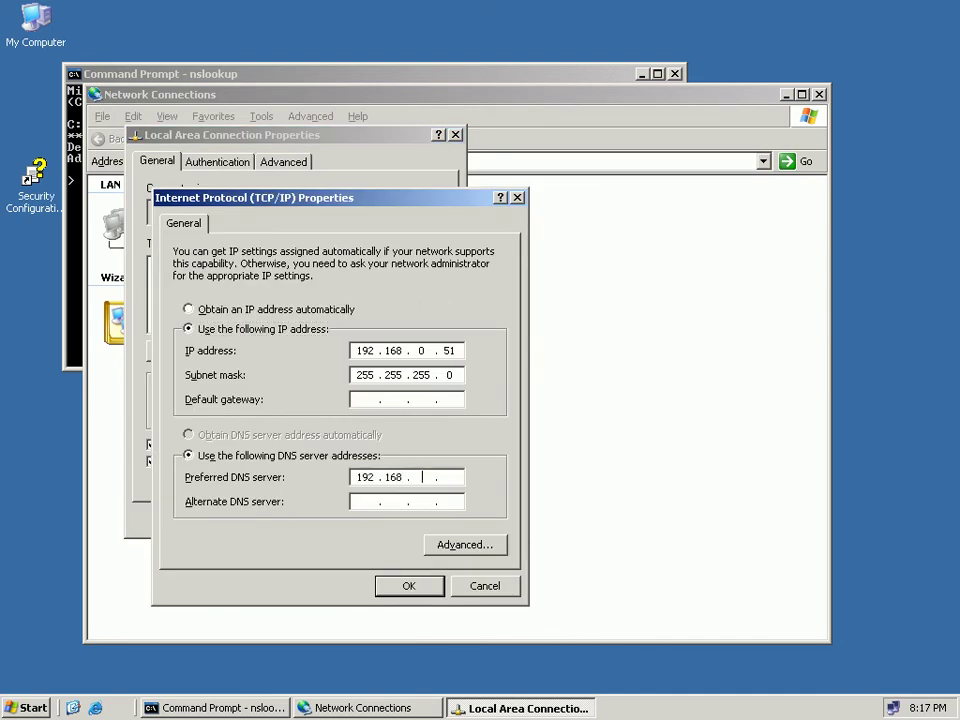
text(51)
key(Return)
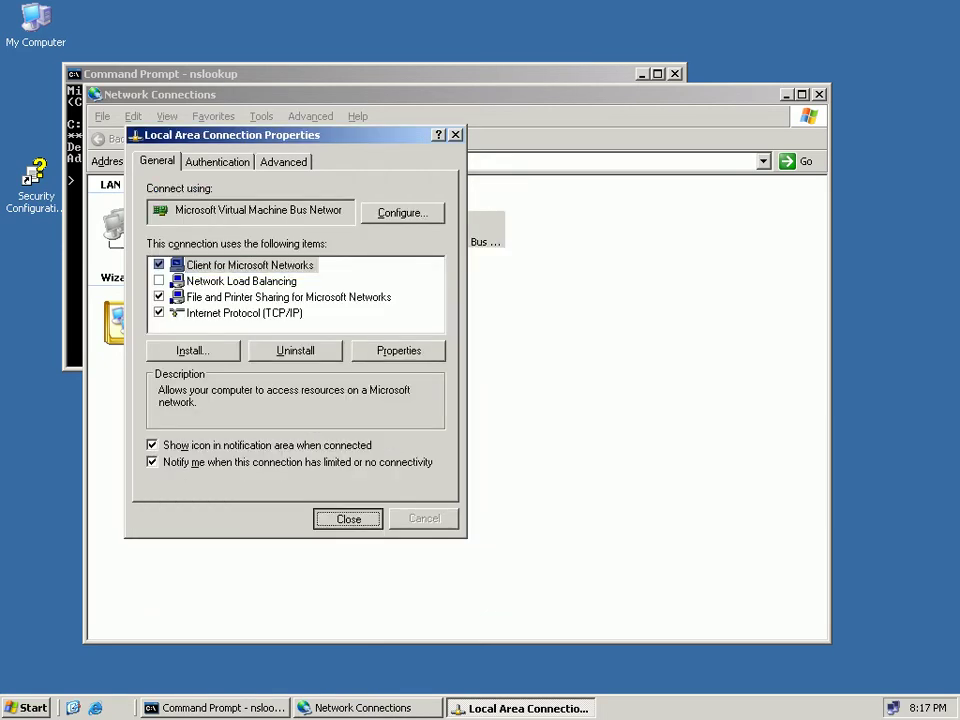
key(Return)
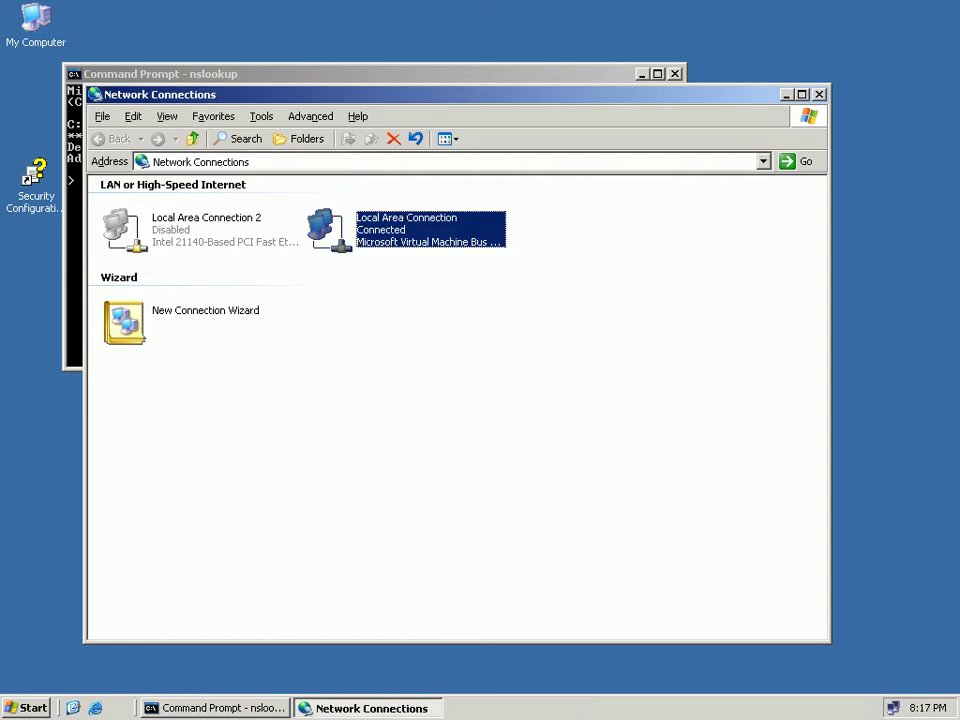
key(alt+F4)
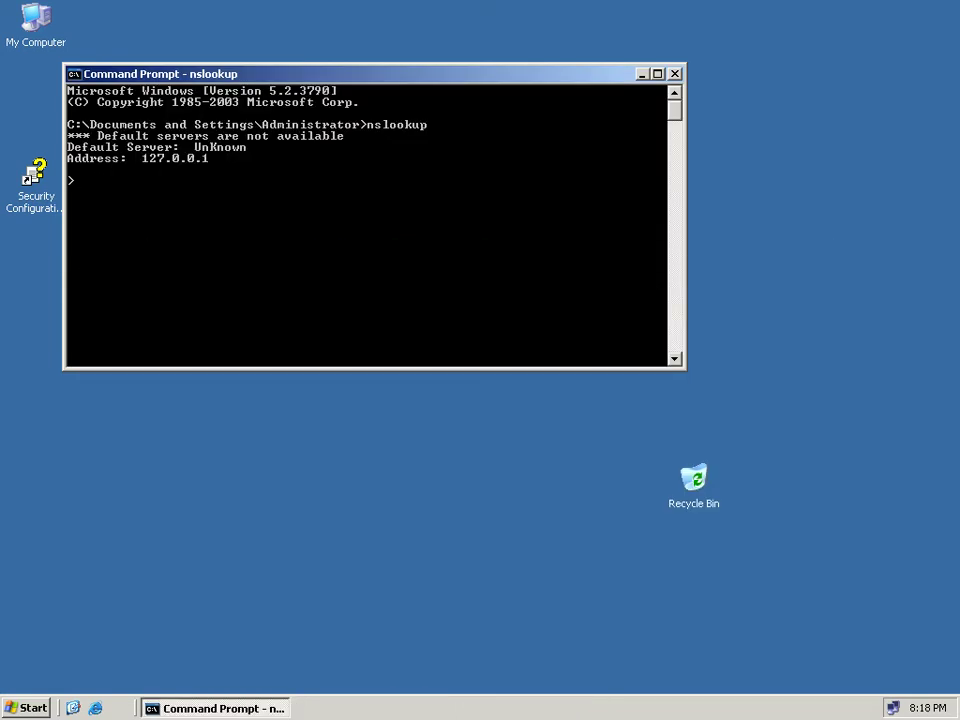
Exit nslookup and flush the DNS resolver cache with ipconfig/flushdns.
key(ctrl+c)
text(ipc)
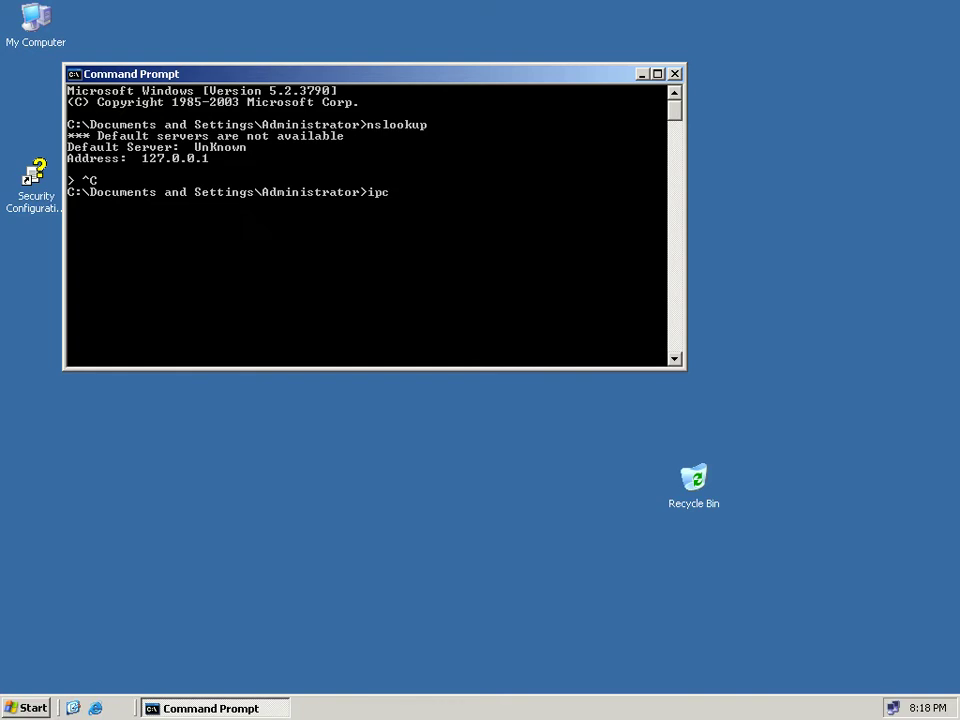
text(onfig/flushdns)
key(Return)
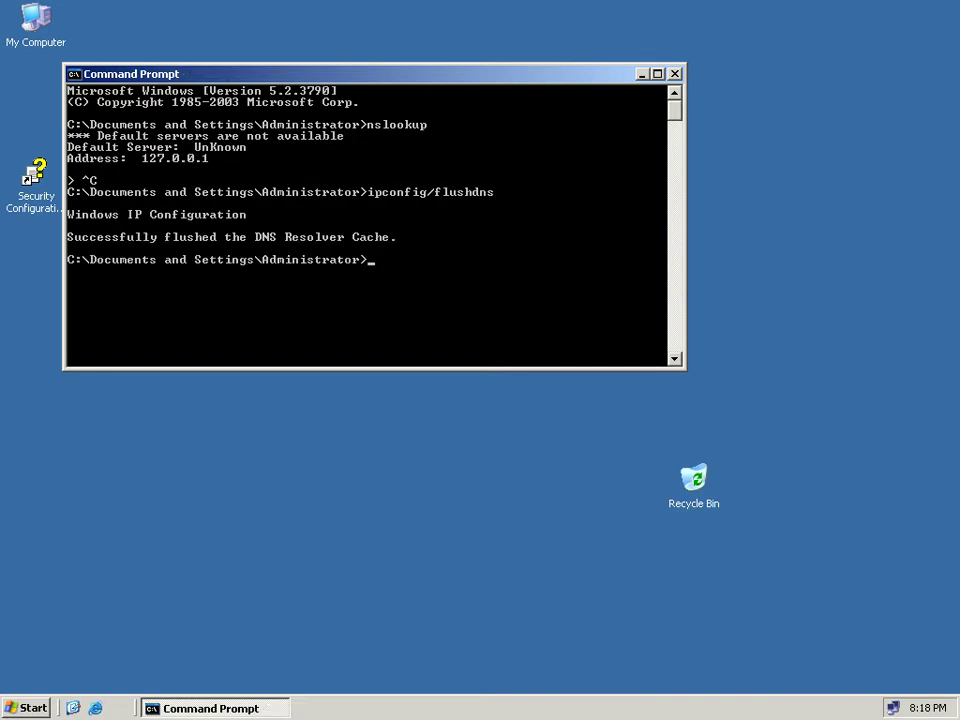
Rerun nslookup to confirm it resolves to student.com at 192.168.0.51, then close Command Prompt.
key(Up)
key(Up)
key(Return)
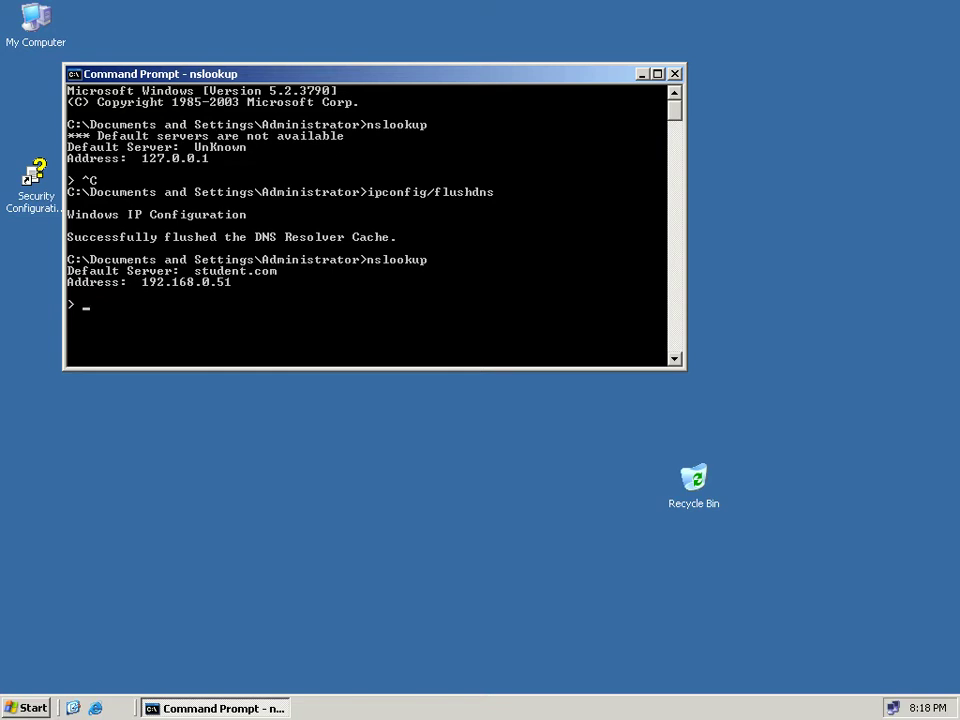
click(430, 500)
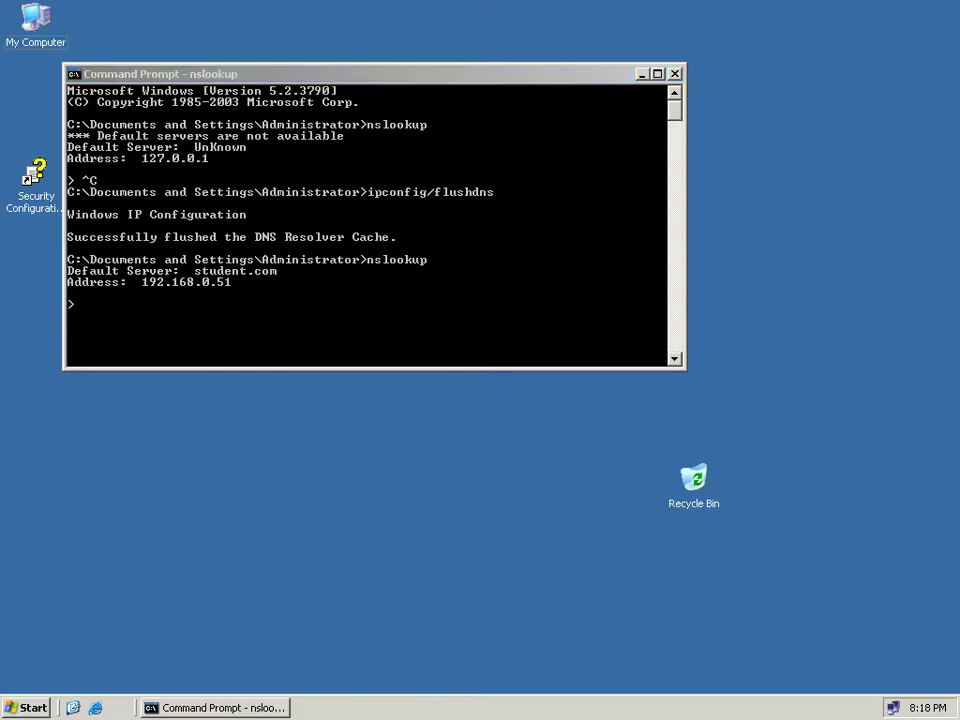
click(675, 74)
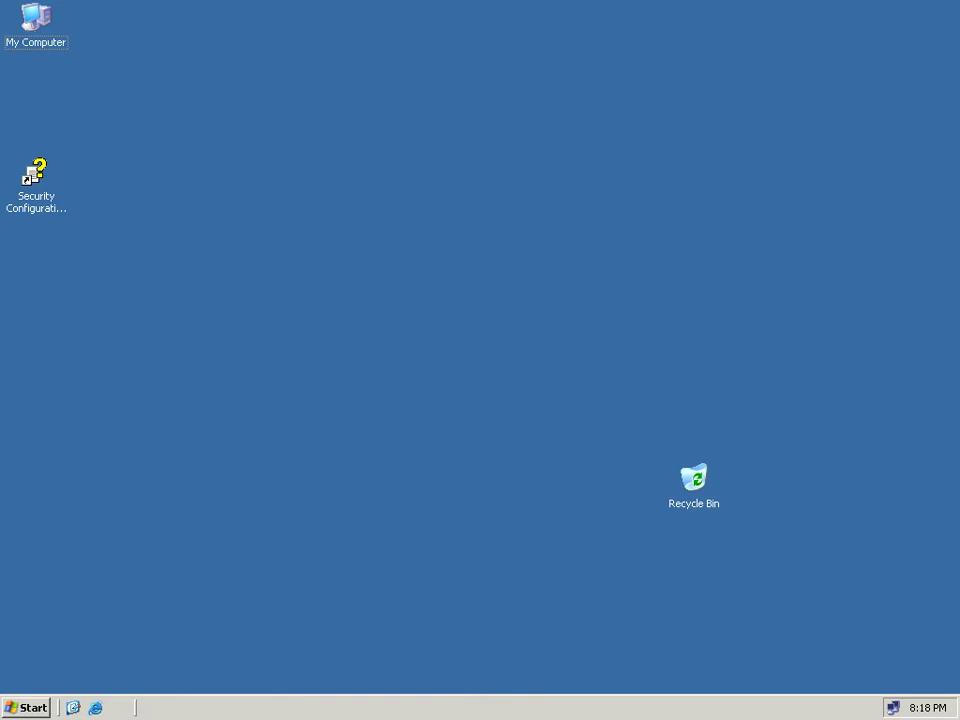
Open Control Panel from the Start menu and maximize its window.
key(super)
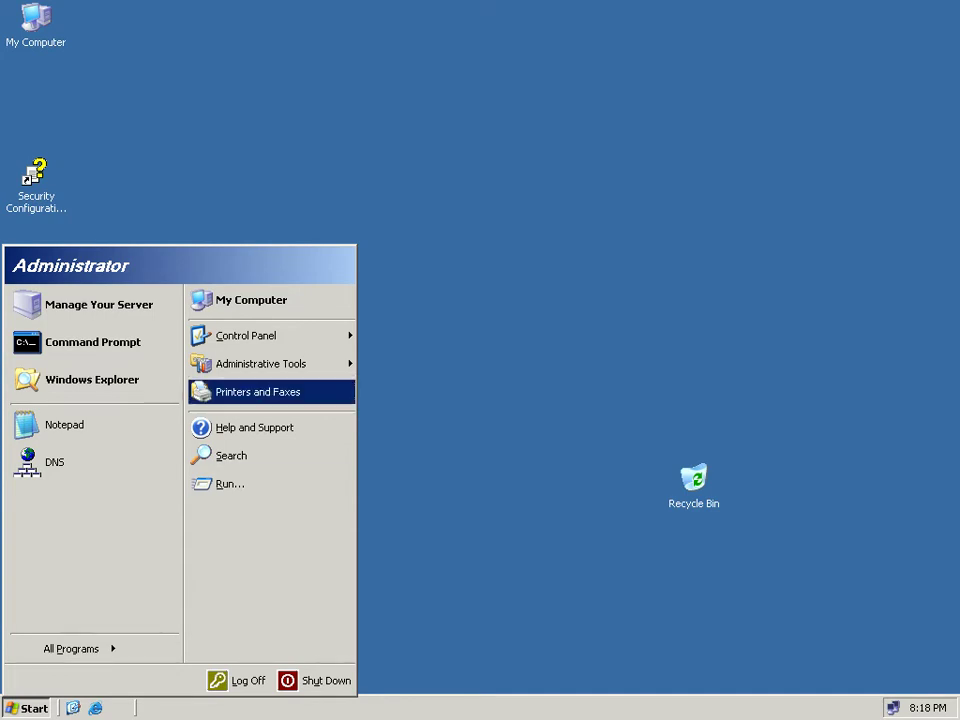
key(Right)
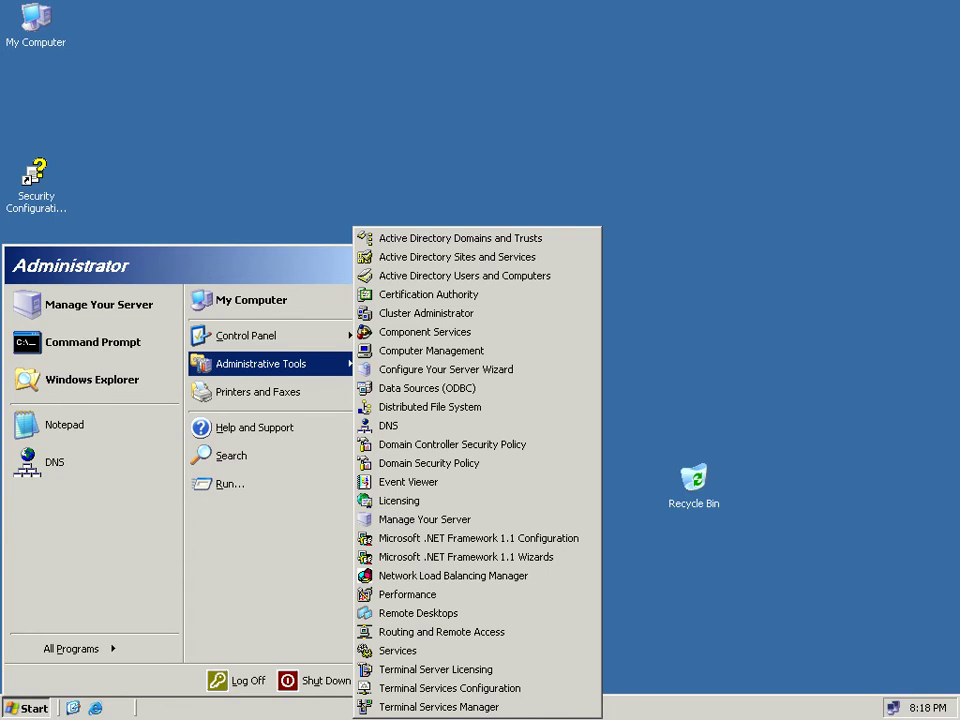
key(Left)
key(Up)
key(shift+F10)
key(Return)
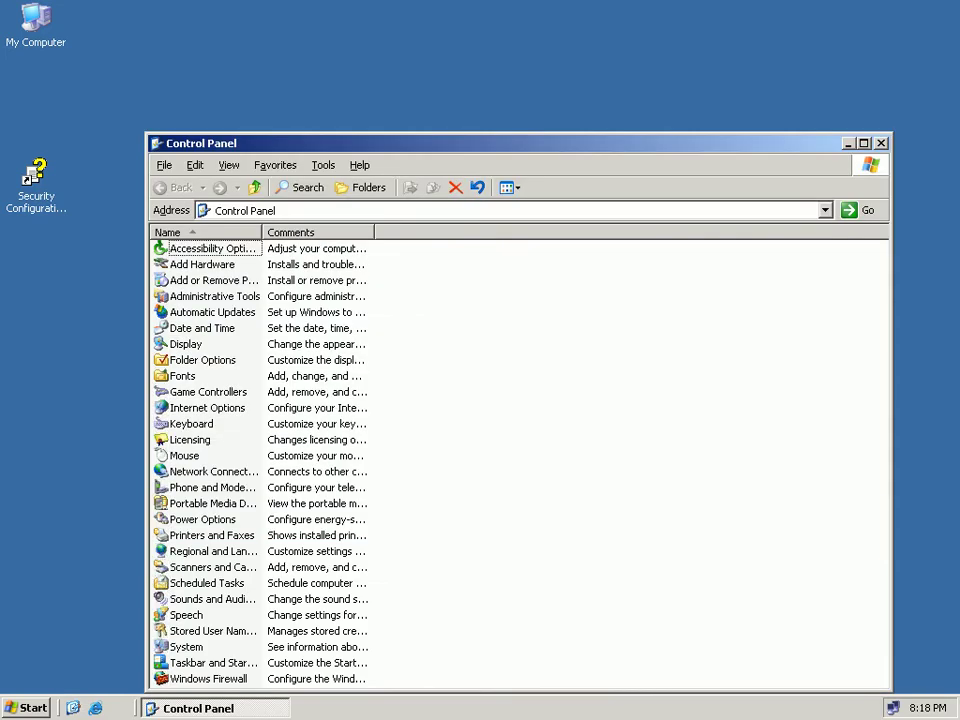
click(864, 143)
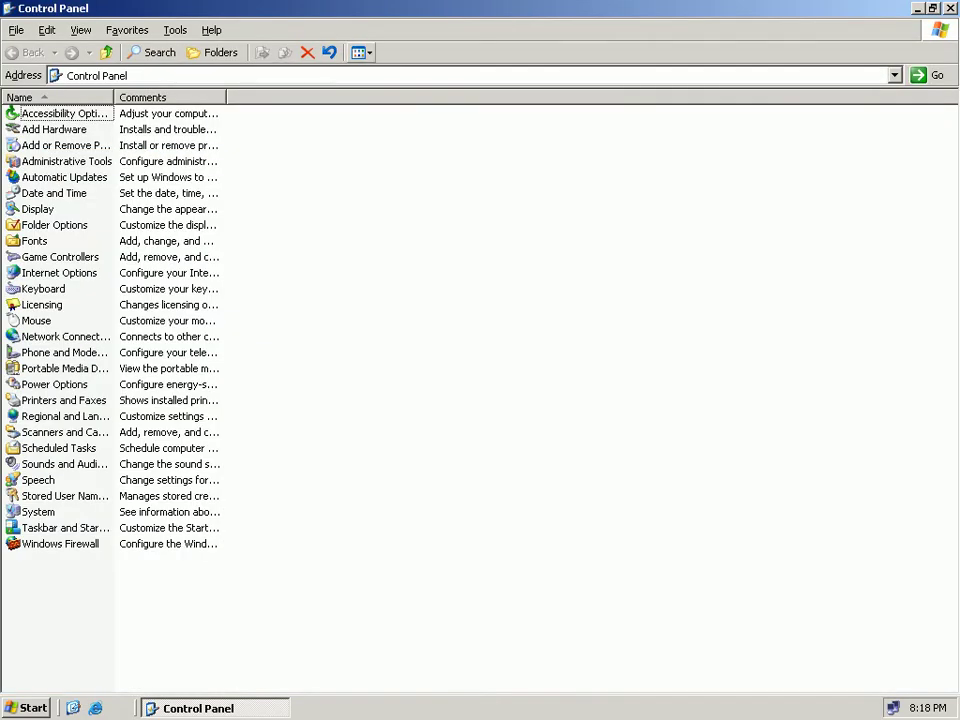
Open Add or Remove Programs from Control Panel.
click(361, 53)
key(Escape)
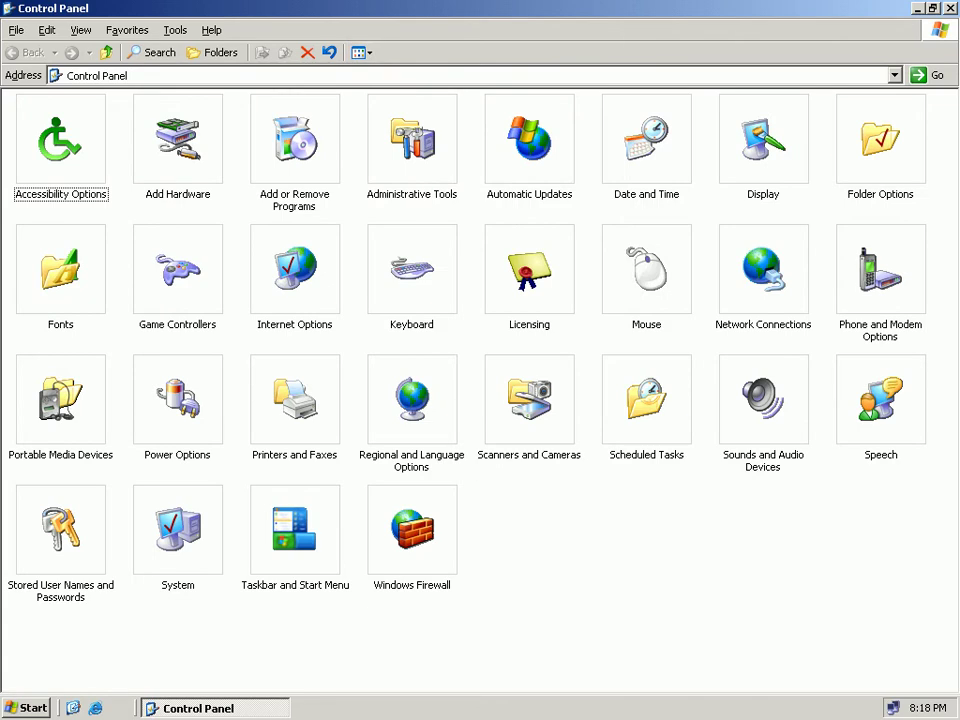
click(295, 140)
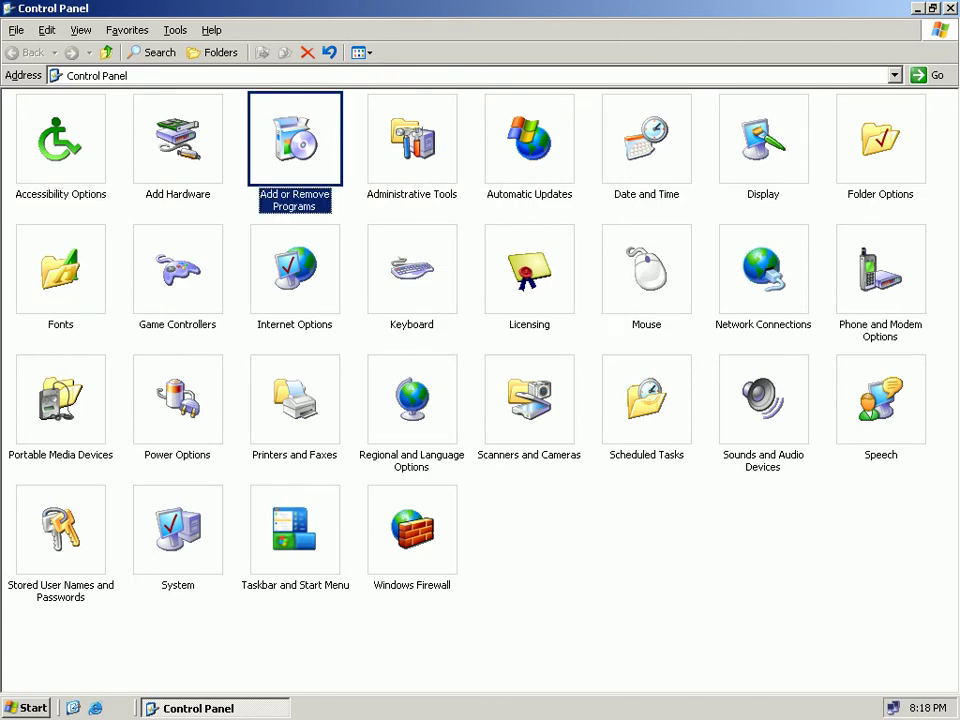
key(Return)
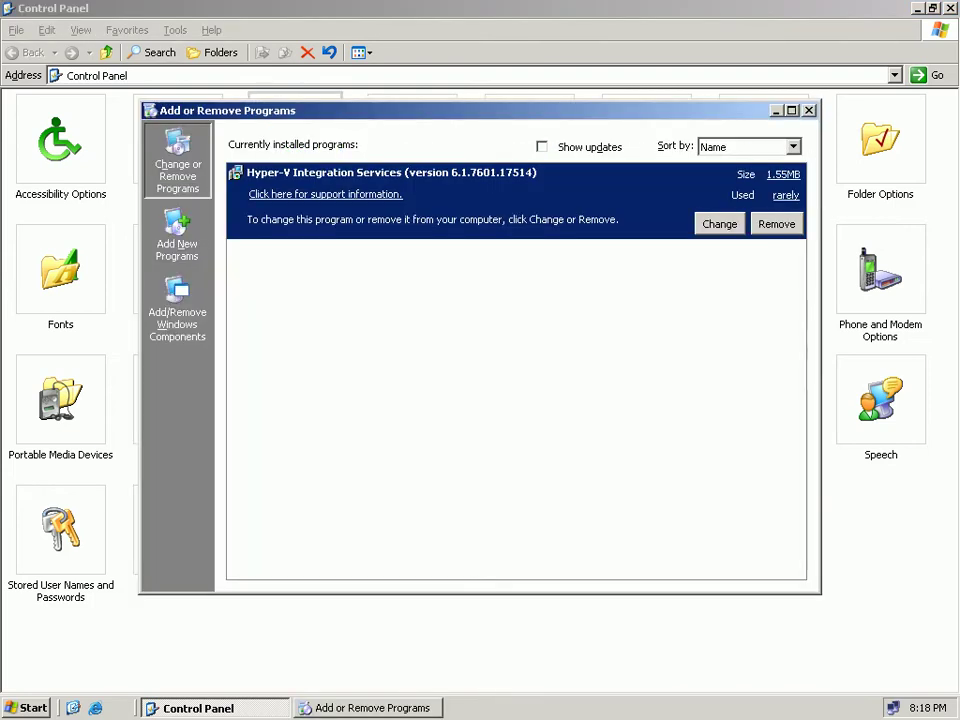
click(177, 312)
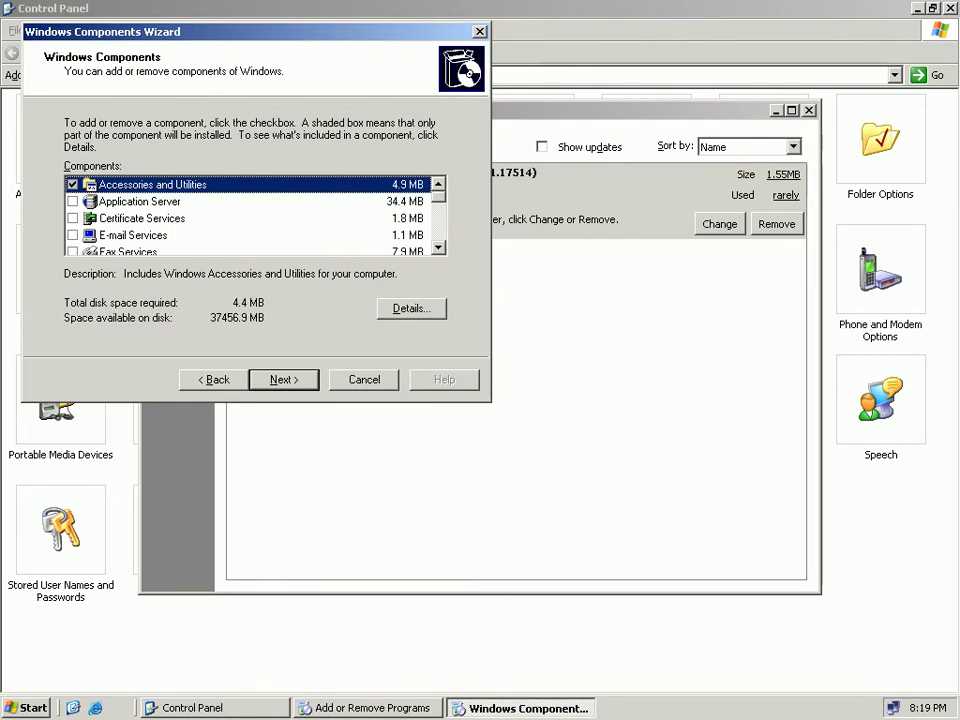
click(438, 248)
scroll(255, 217, down, 3)
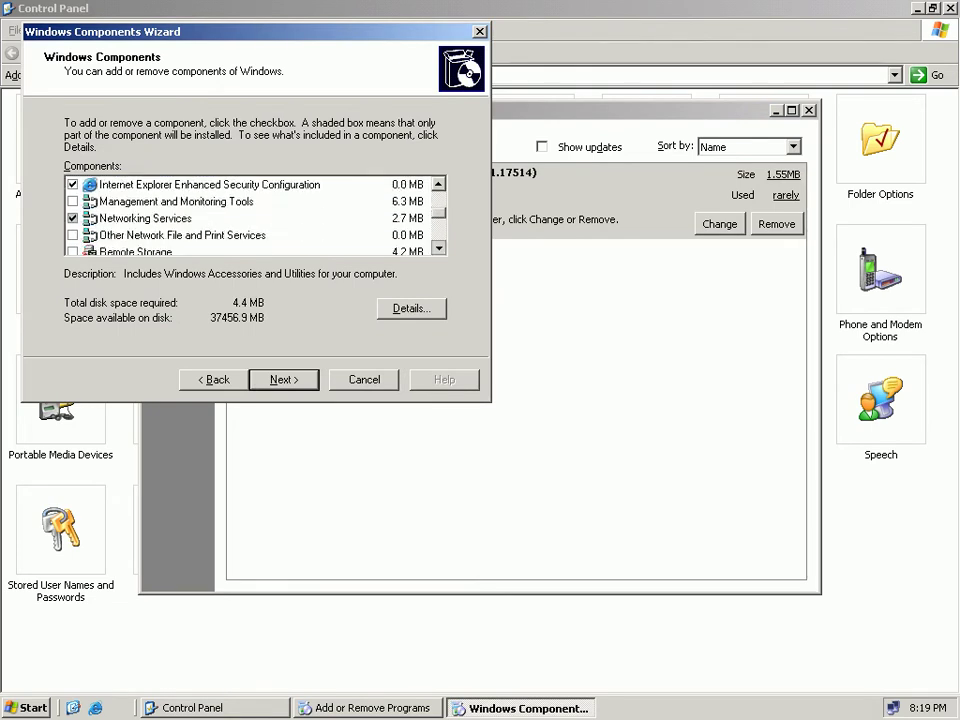
scroll(255, 217, up, 1)
scroll(255, 217, up, 2)
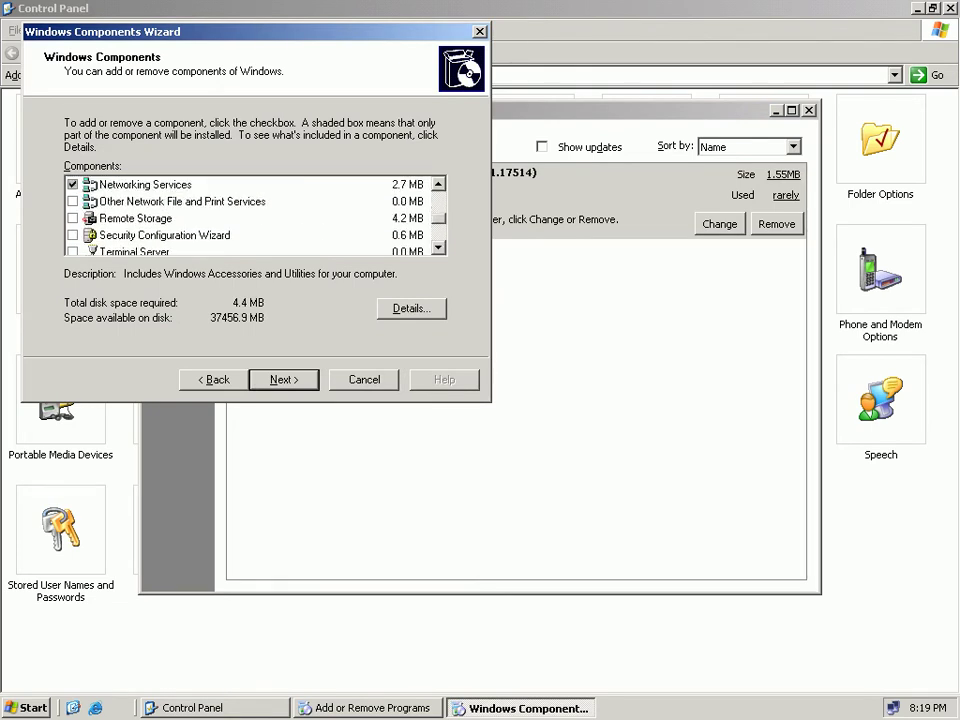
click(145, 201)
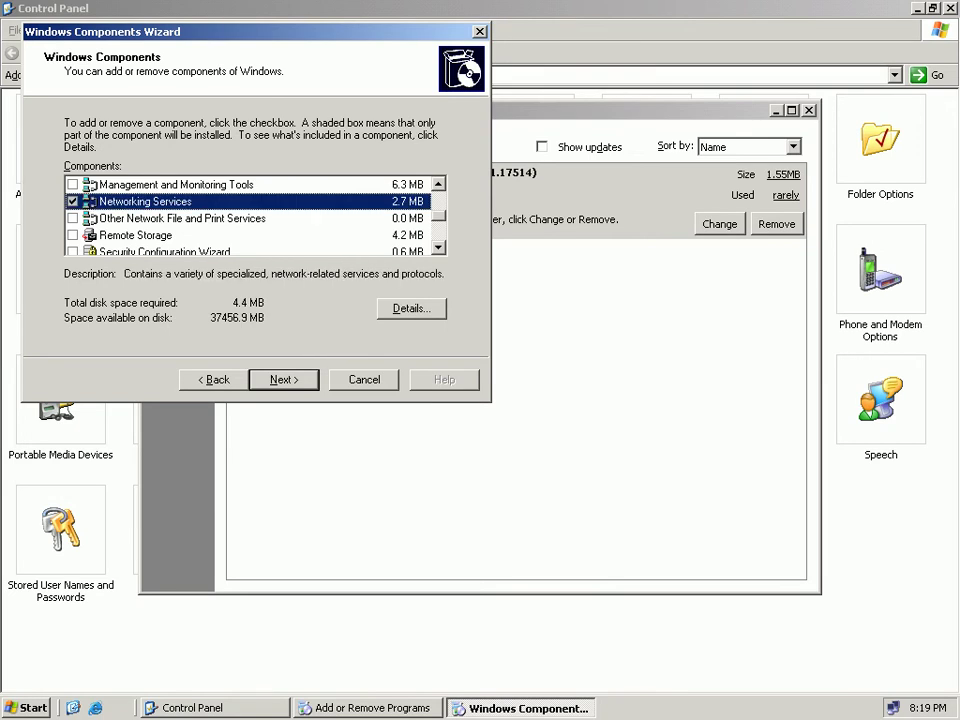
click(411, 308)
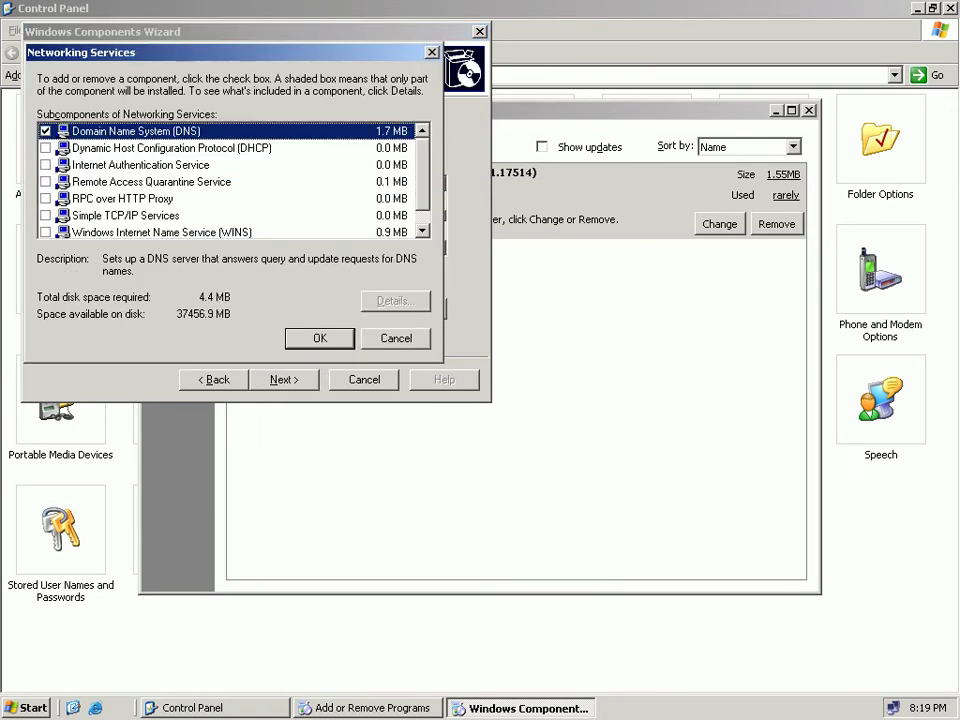
click(45, 148)
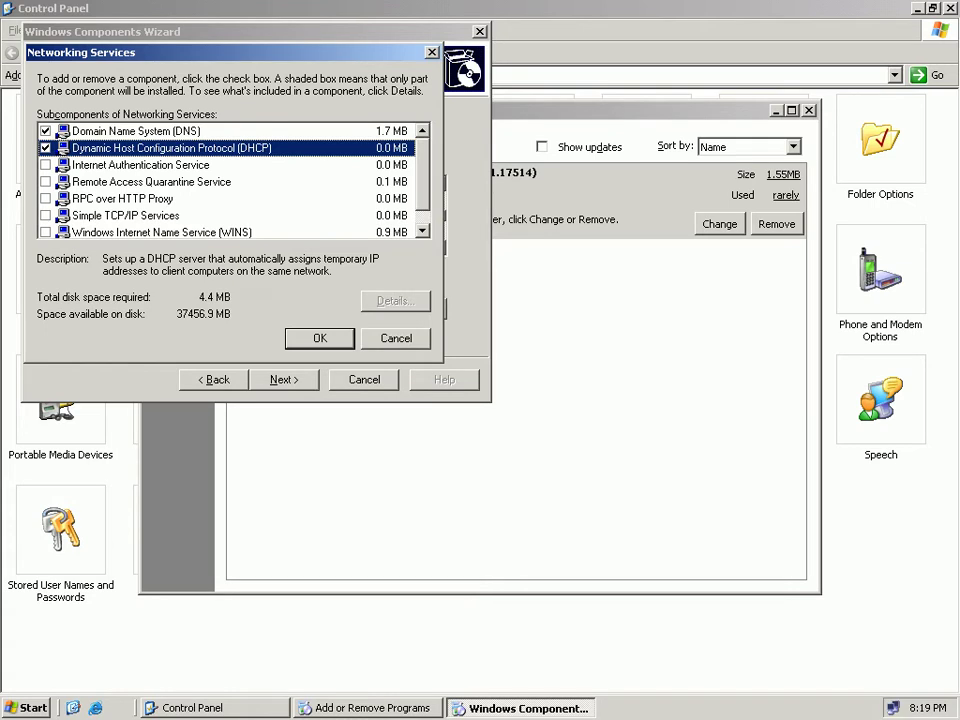
key(Escape)
key(Escape)
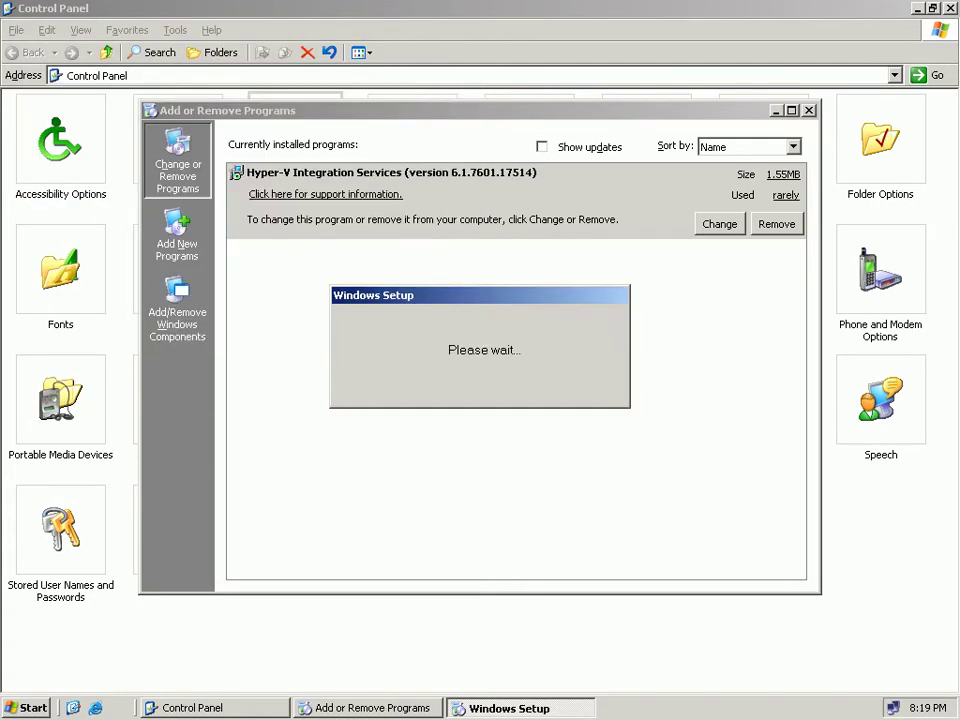
drag(480, 111, 524, 225)
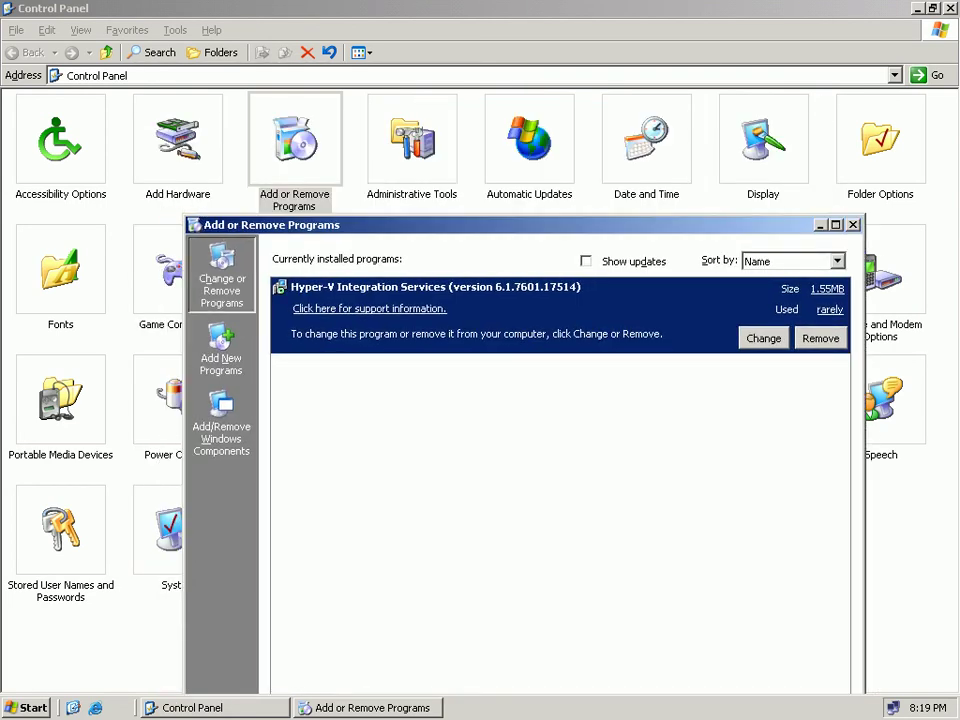
In Windows Components, tick DHCP under Networking Services details and start the installation.
click(221, 425)
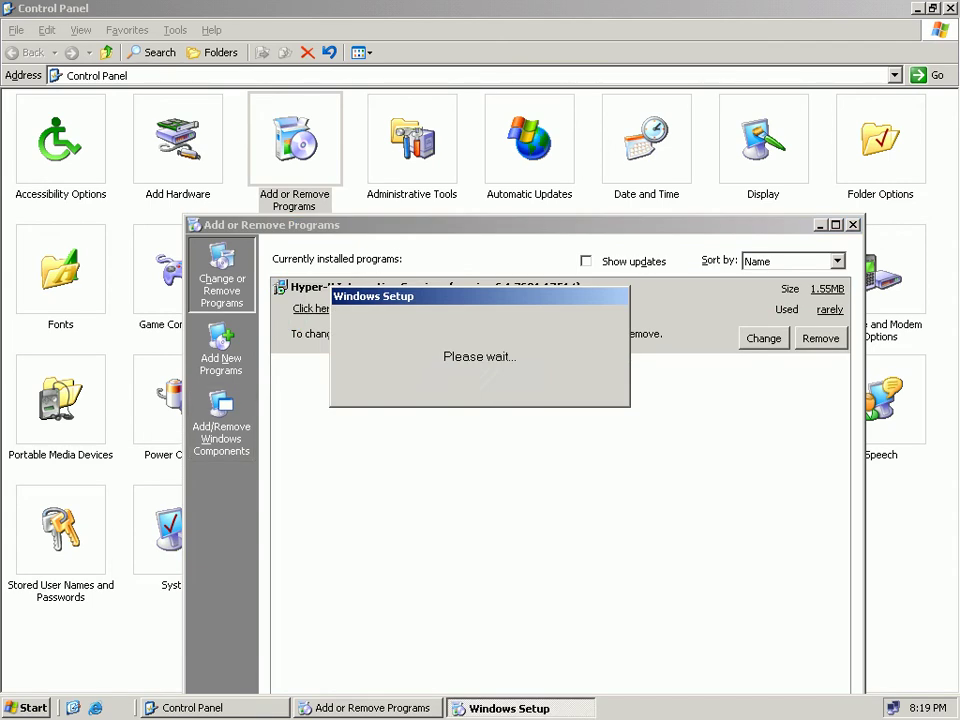
drag(482, 225, 464, 121)
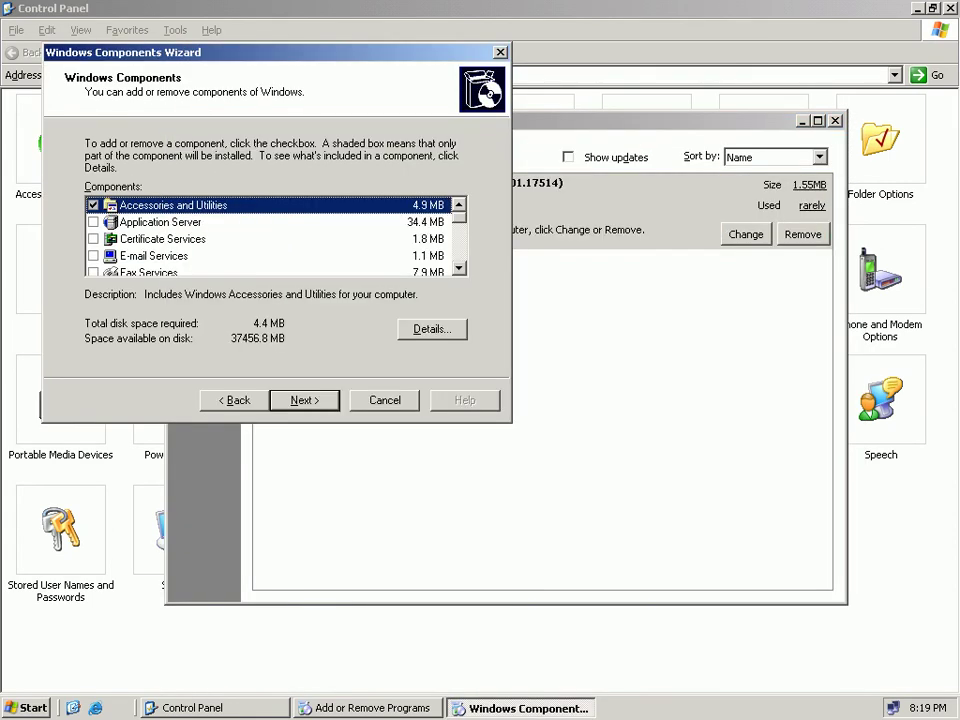
scroll(270, 238, down, 2)
scroll(270, 238, down, 1)
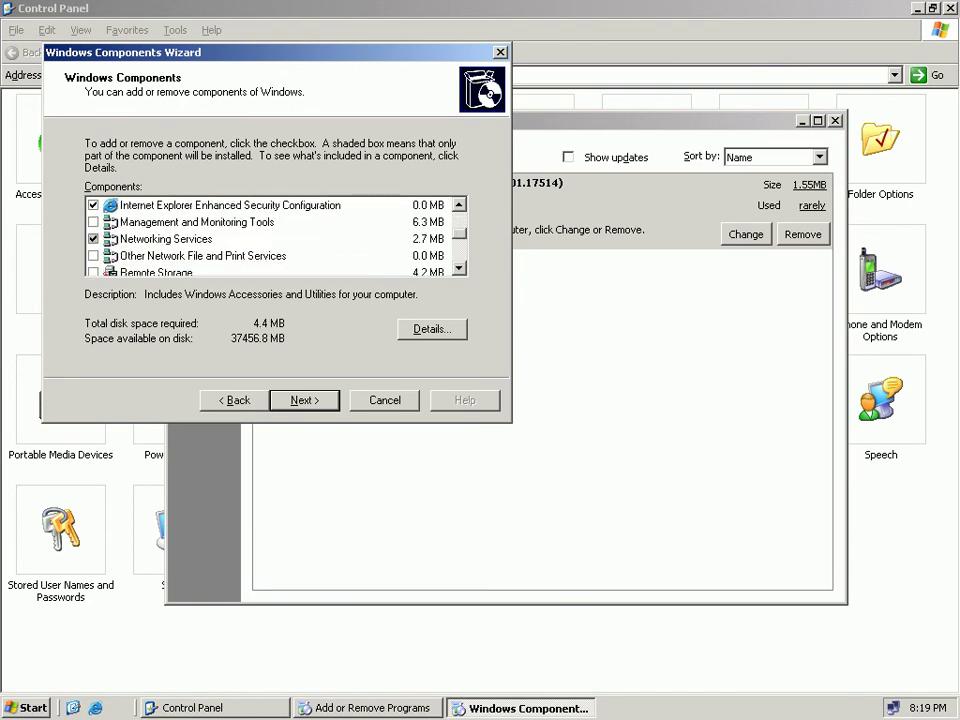
click(165, 239)
click(432, 329)
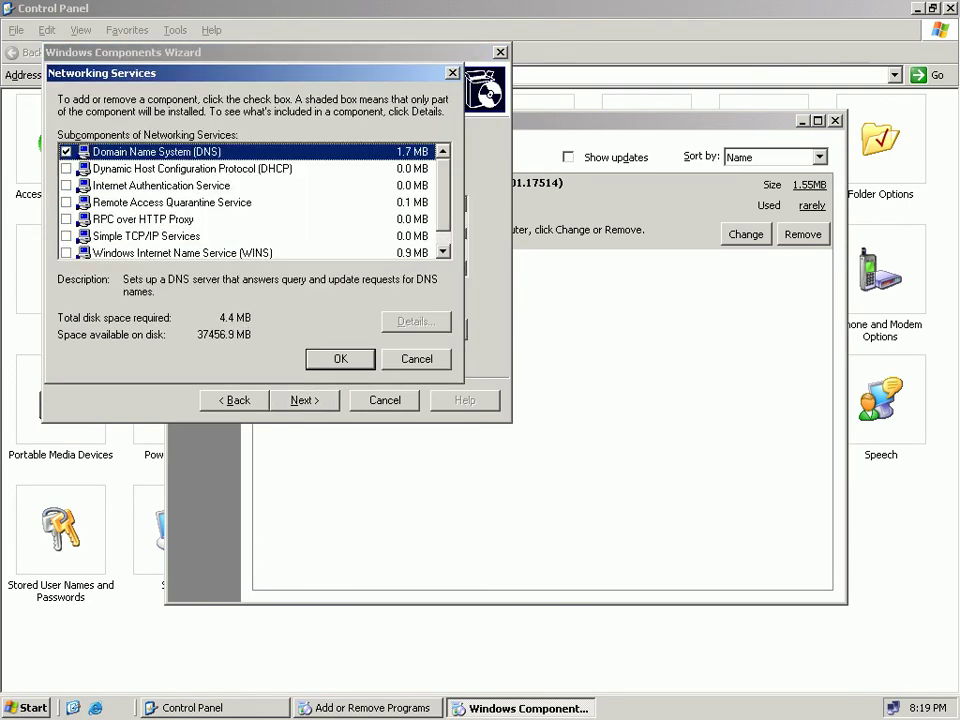
click(66, 169)
click(340, 359)
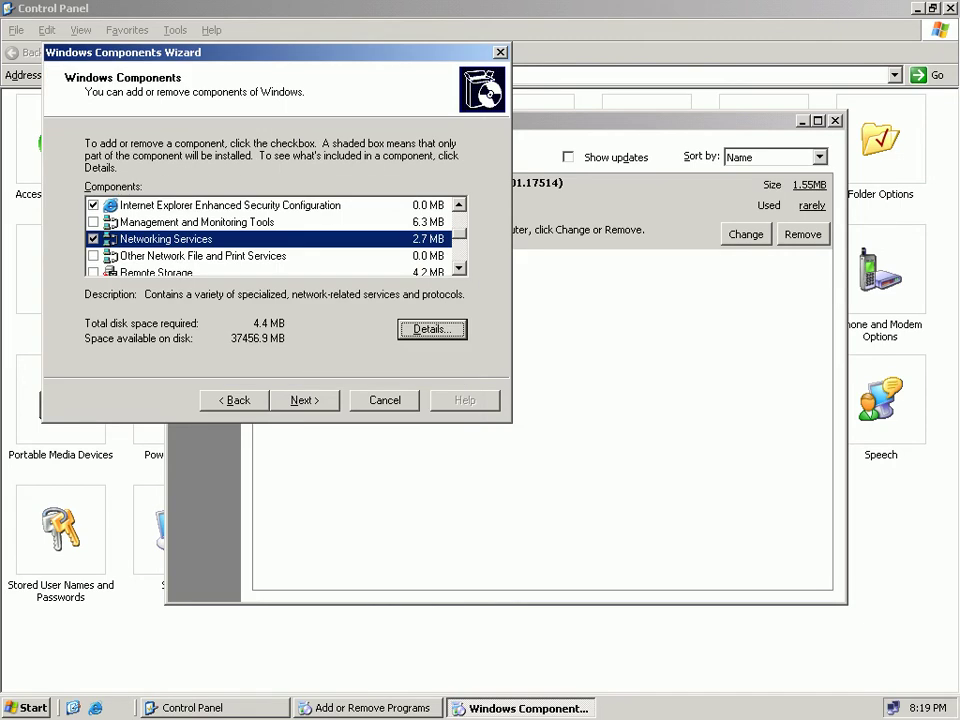
key(alt+n)
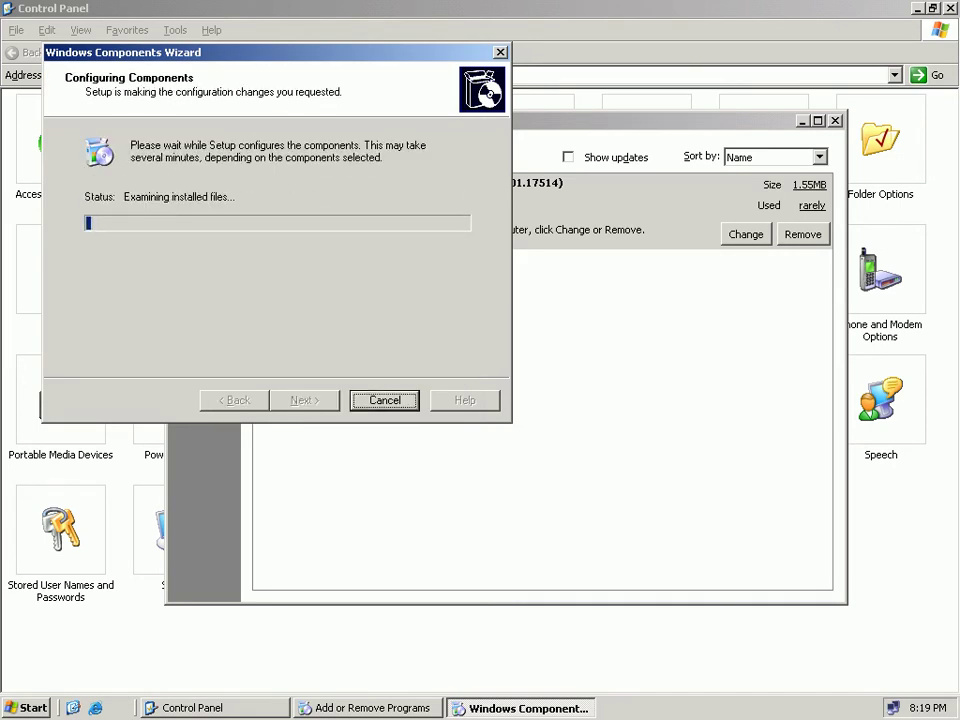
Open My Computer from the Start menu to view the drives.
key(super)
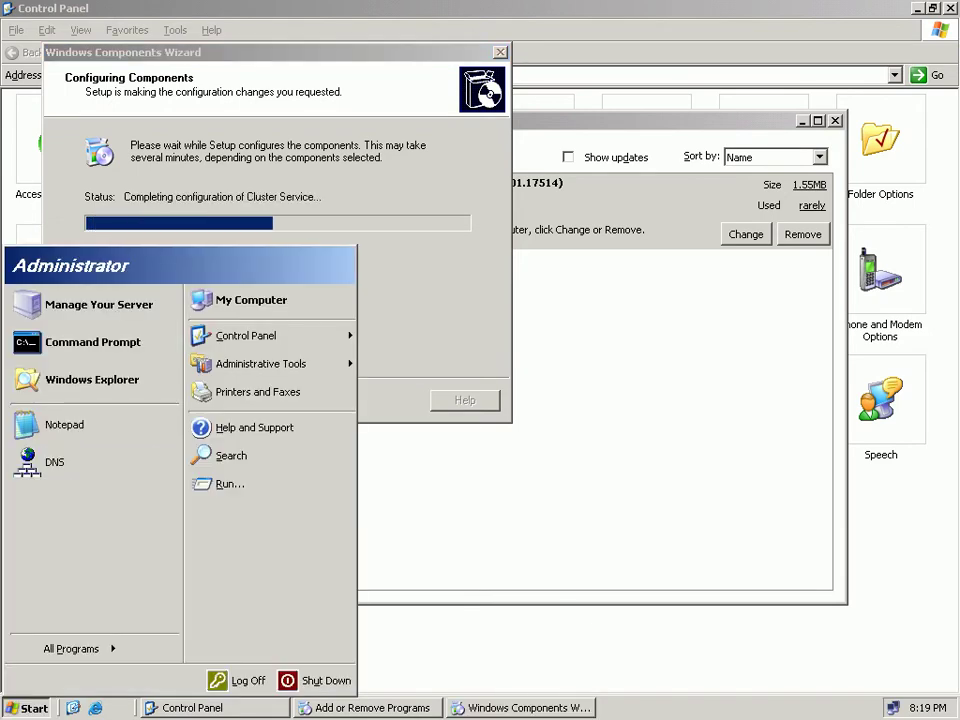
key(Up)
key(Return)
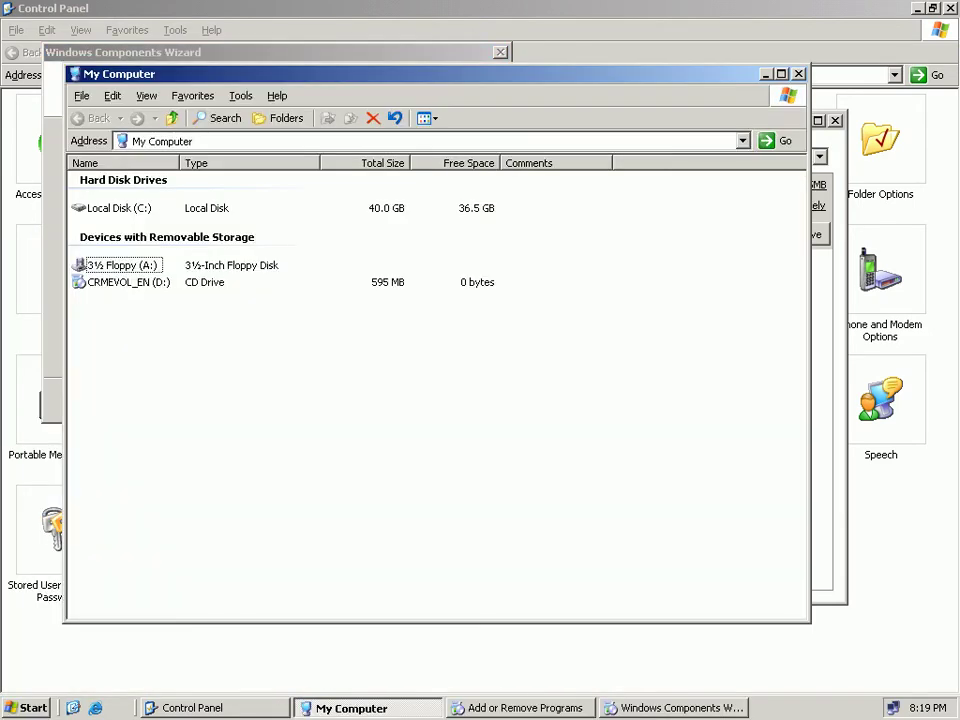
Select CD drive D:, dismiss the Windows Server 2003 autorun screen, and close My Computer.
click(128, 282)
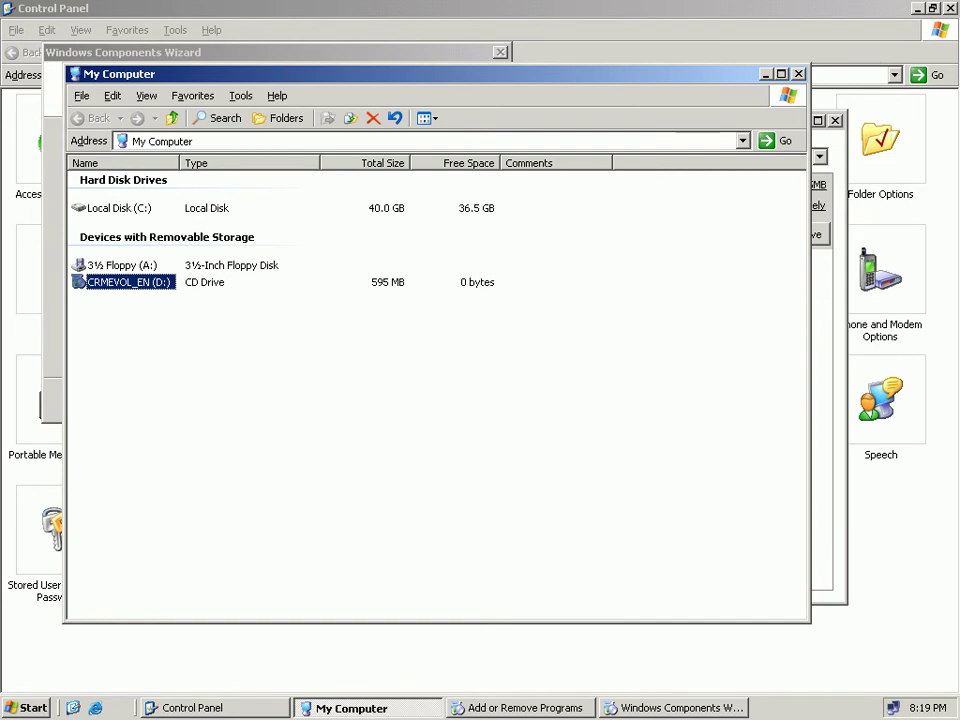
right_click(415, 400)
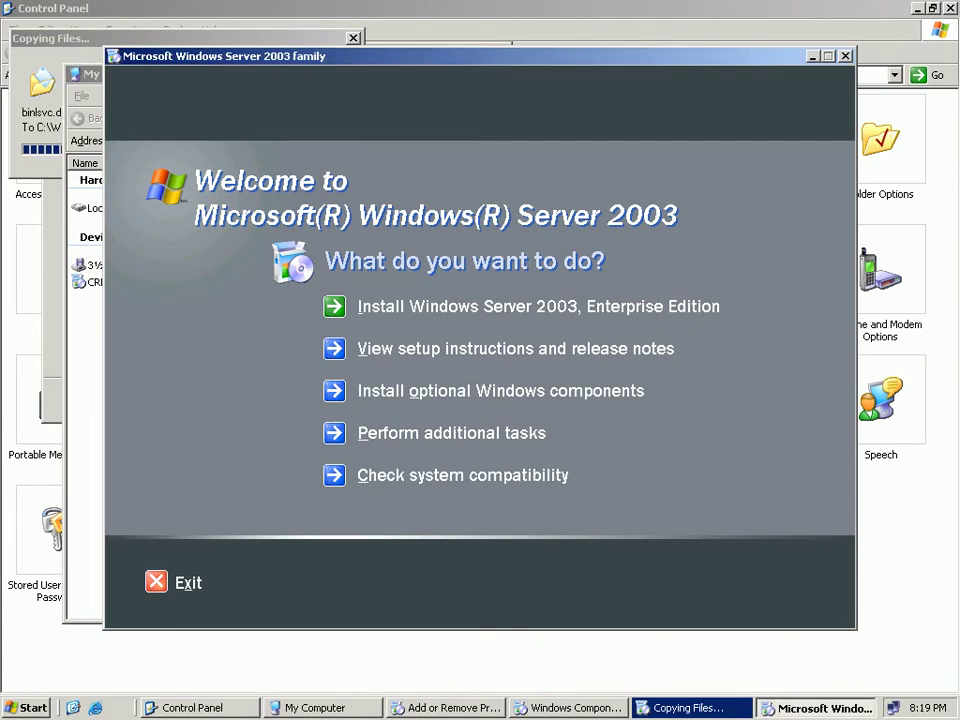
key(alt+F4)
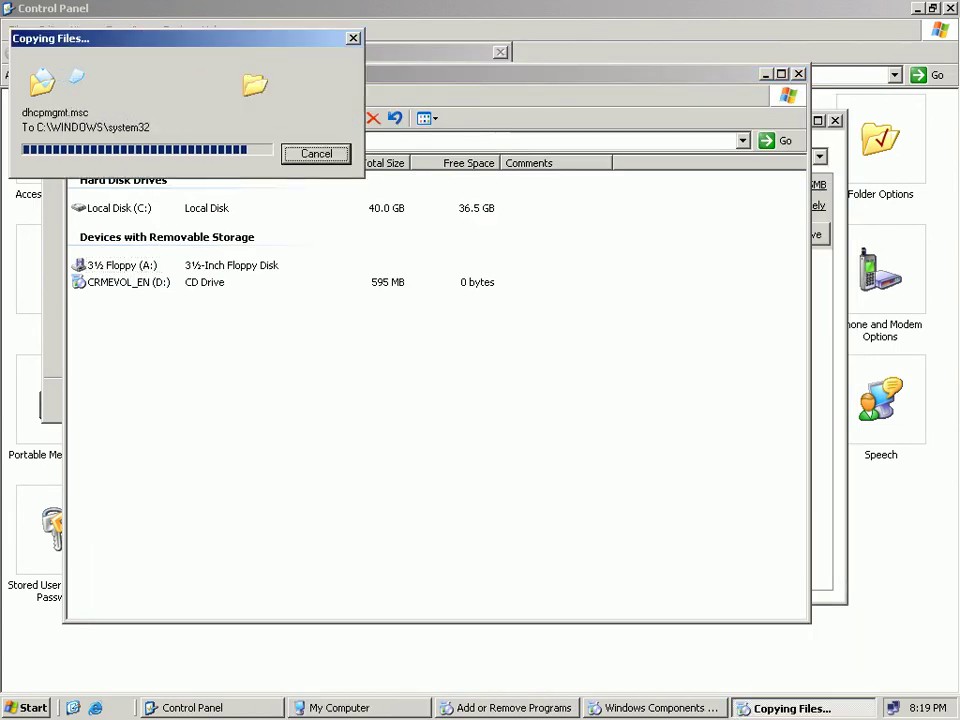
click(798, 74)
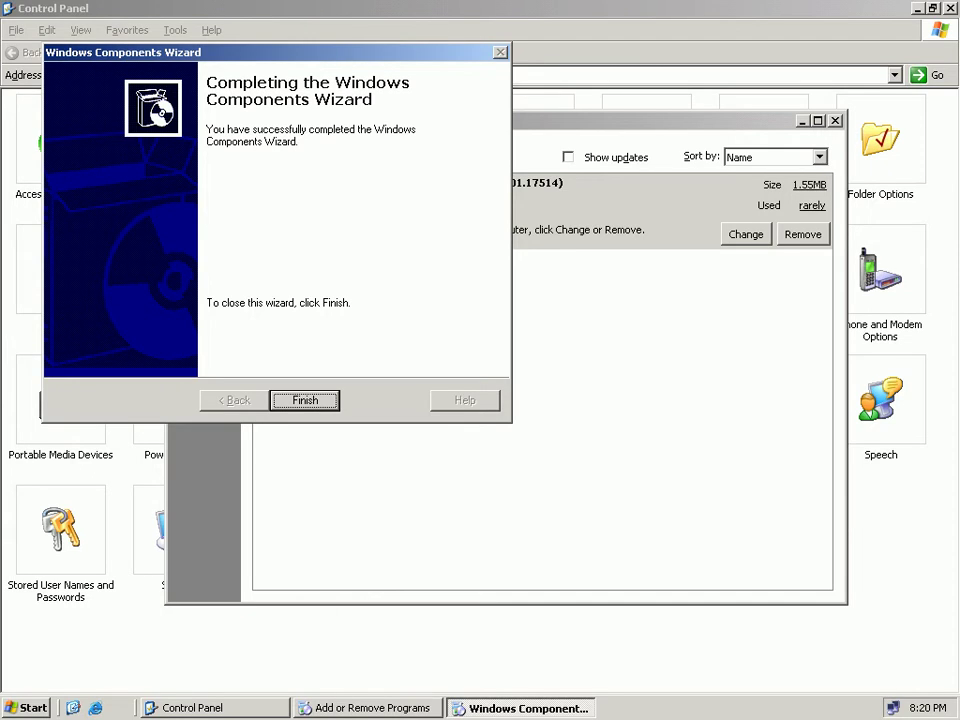
Finish the components wizard, close Add or Remove Programs and Control Panel, then open Start.
key(Return)
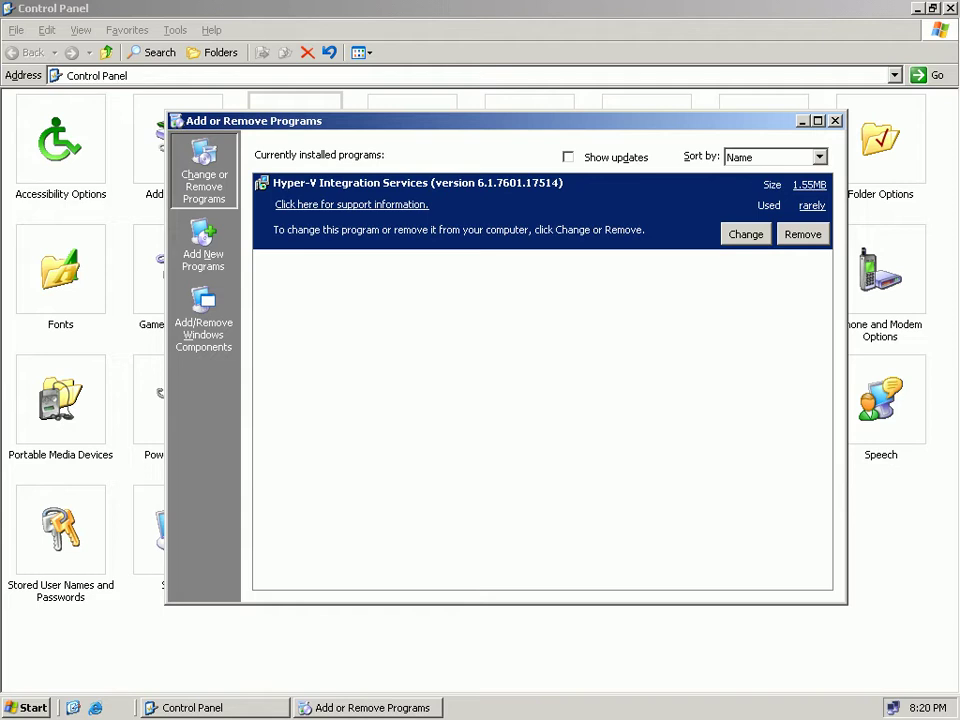
key(alt+F4)
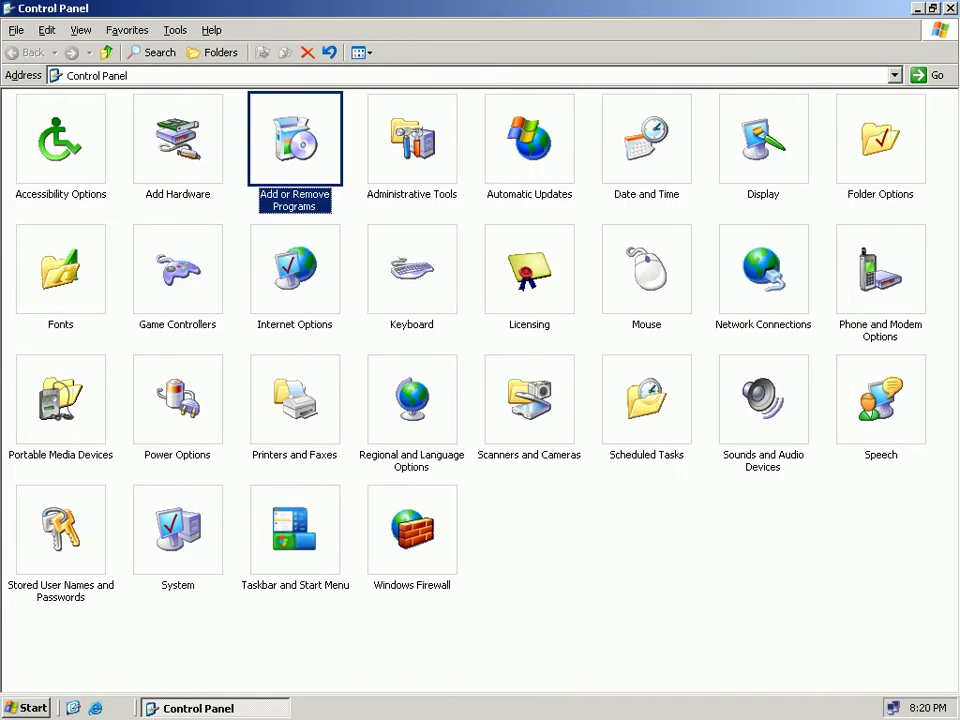
key(alt+F4)
key(super)
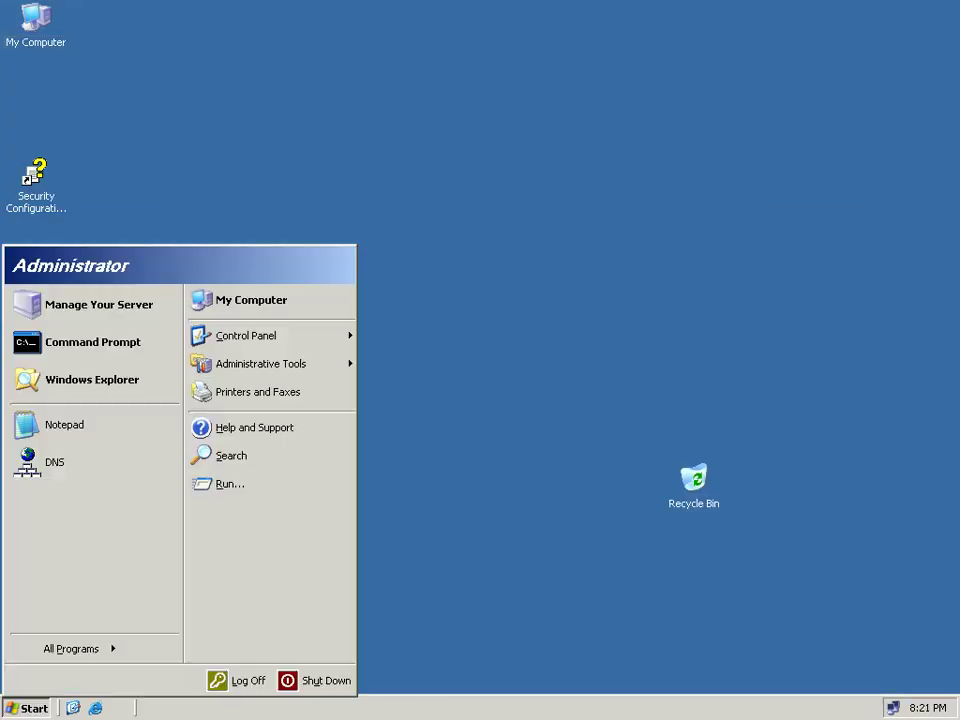
Launch the DHCP console from Administrative Tools and maximize it.
key(Up)
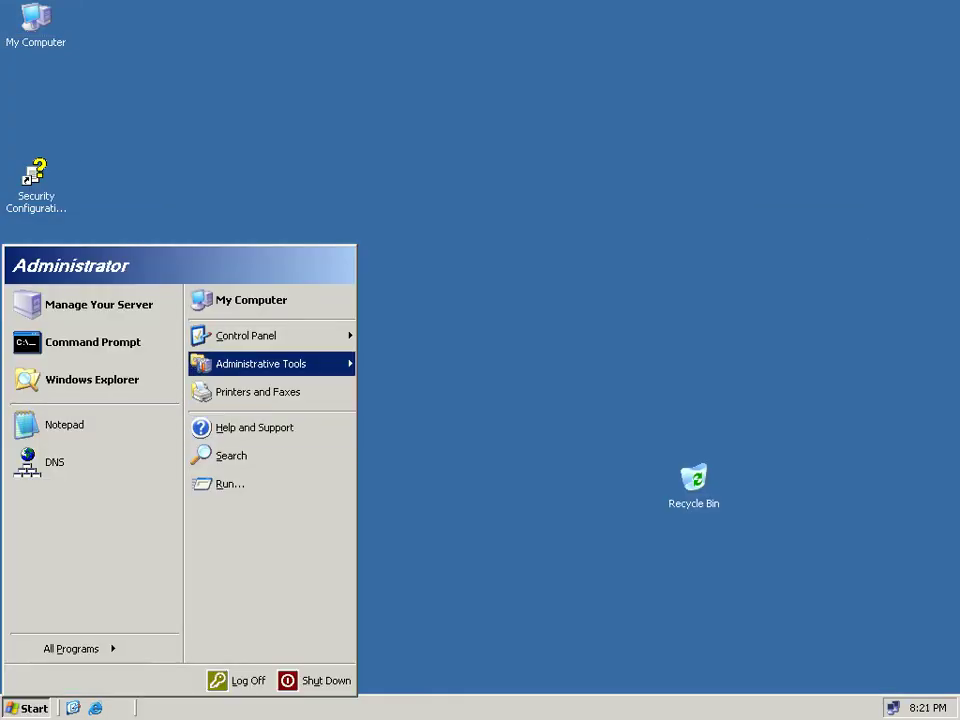
key(Right)
key(d)
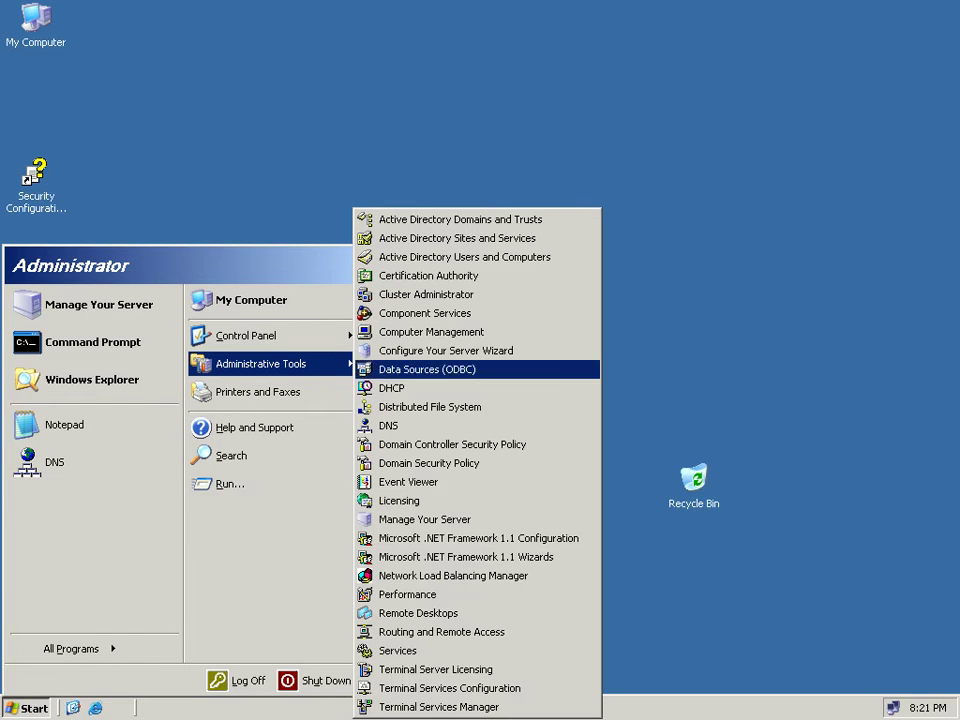
key(d)
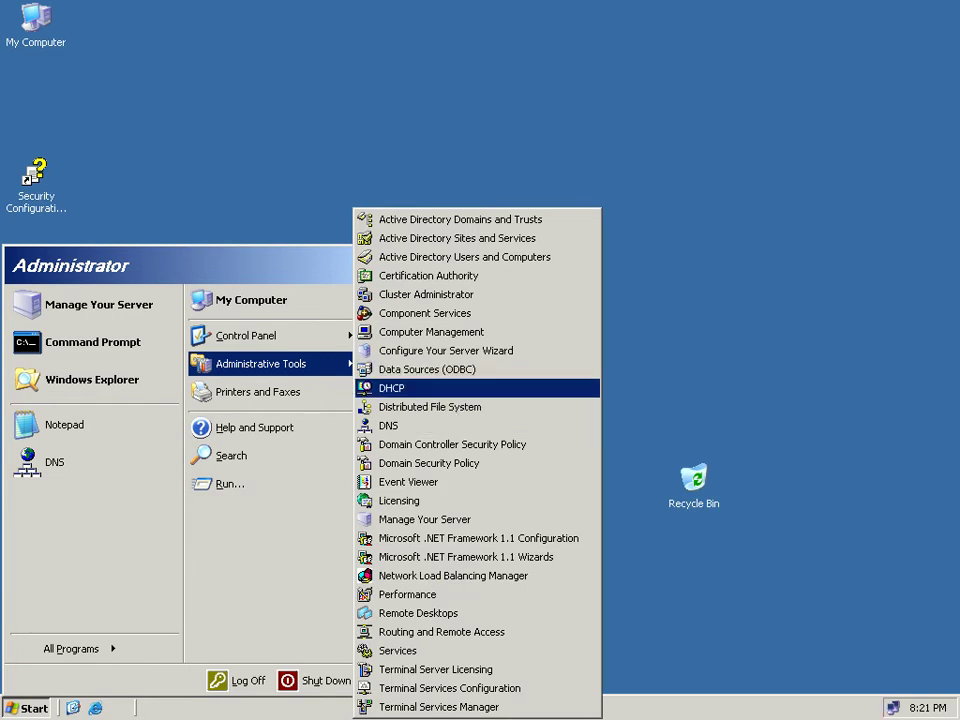
key(Return)
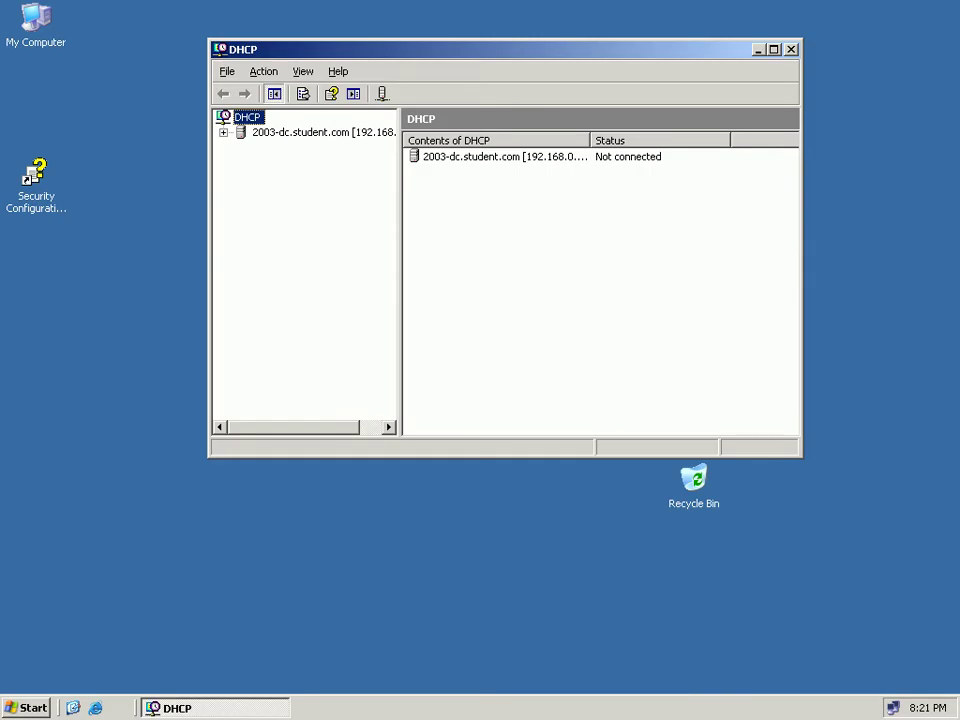
double_click(320, 49)
Start the New Scope Wizard on server 2003-dc and pass the welcome page.
click(110, 91)
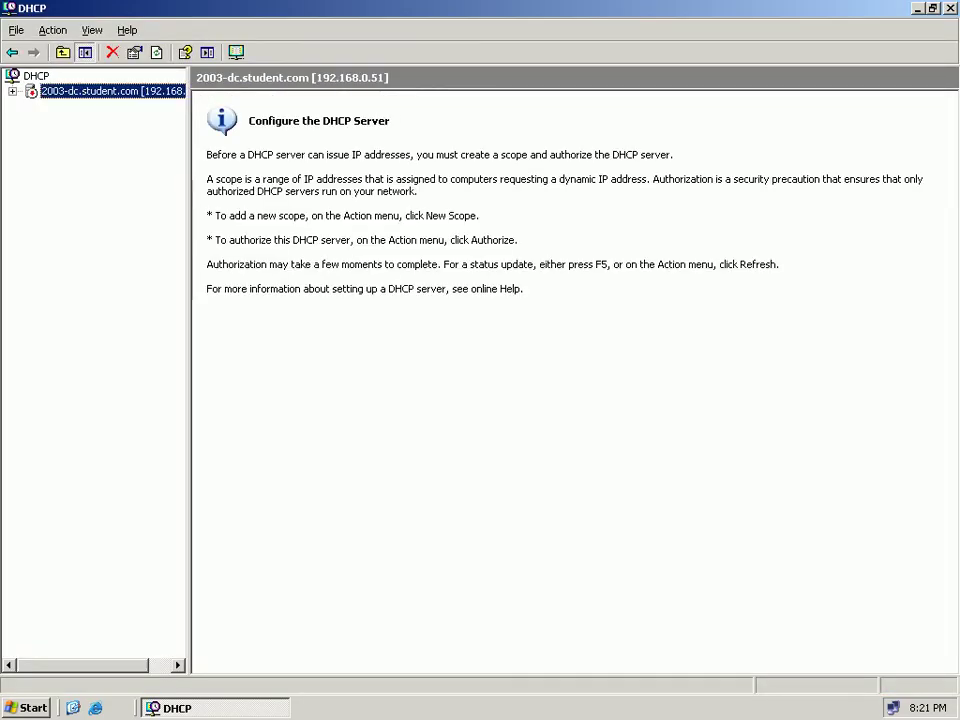
key(Right)
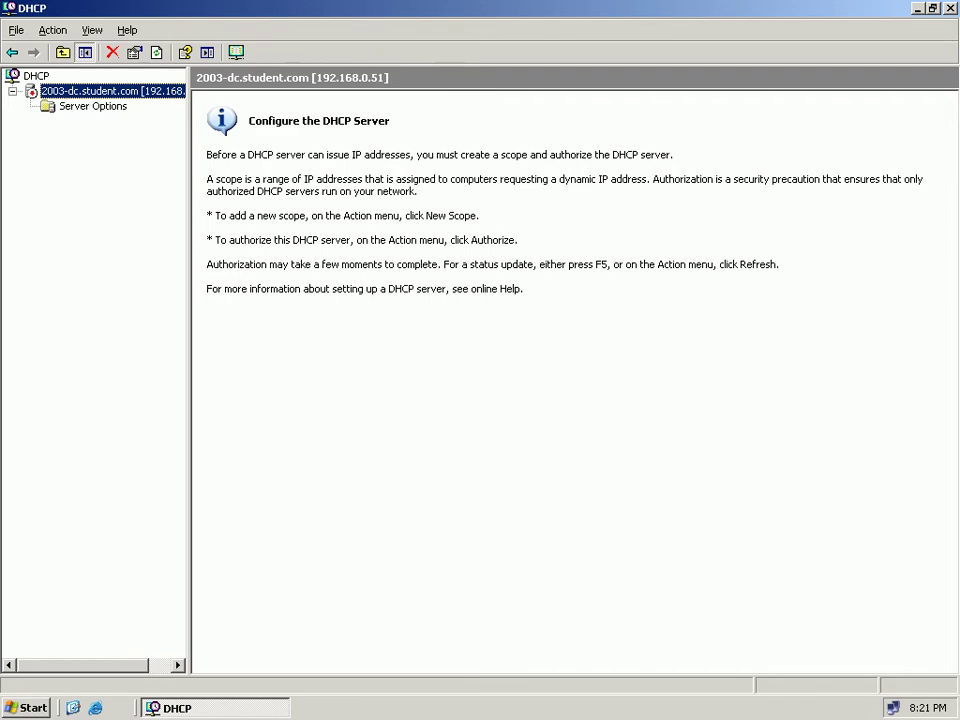
right_click(134, 90)
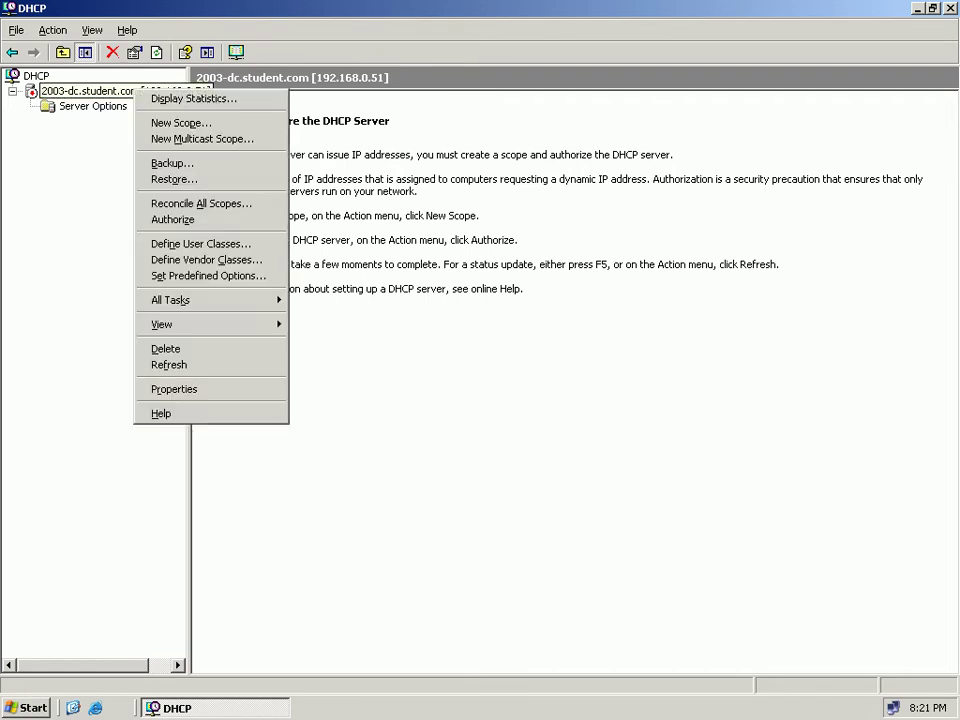
key(Down)
key(Down)
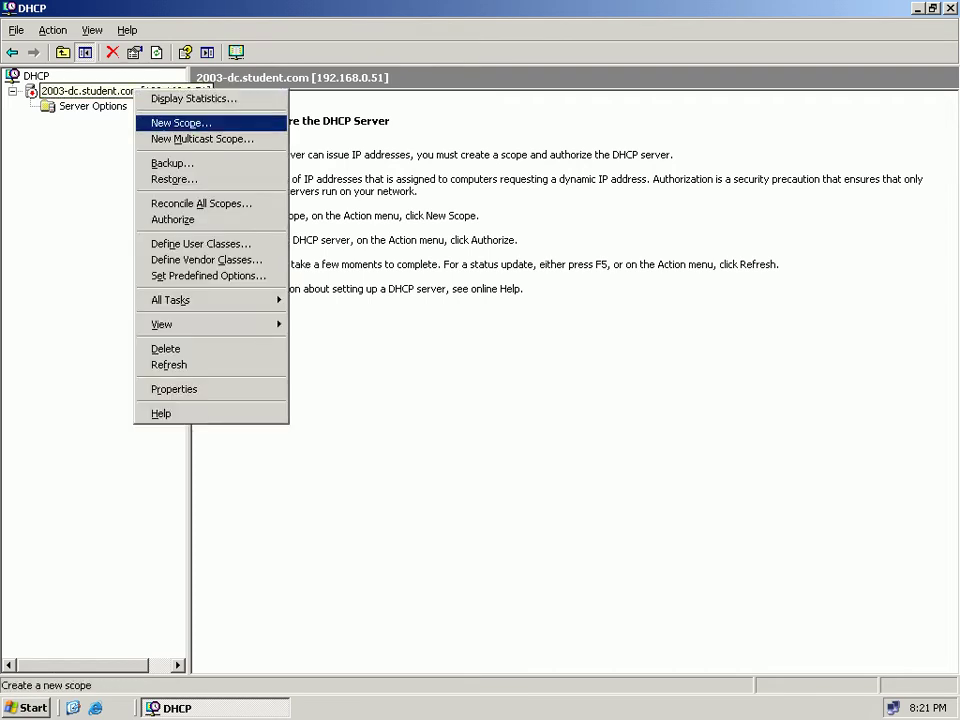
key(Return)
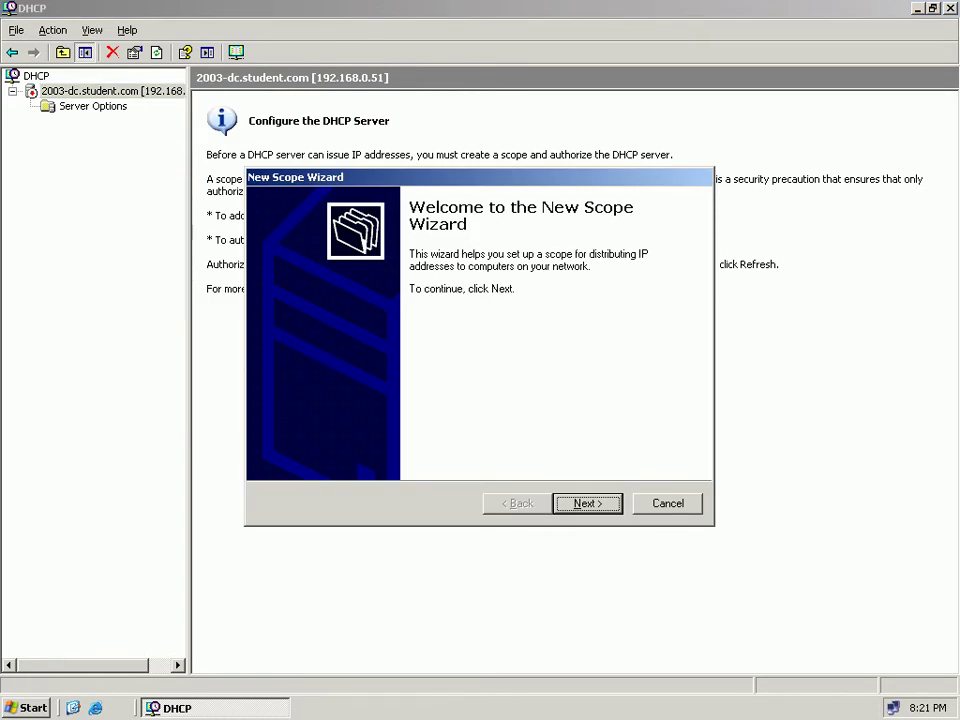
key(Return)
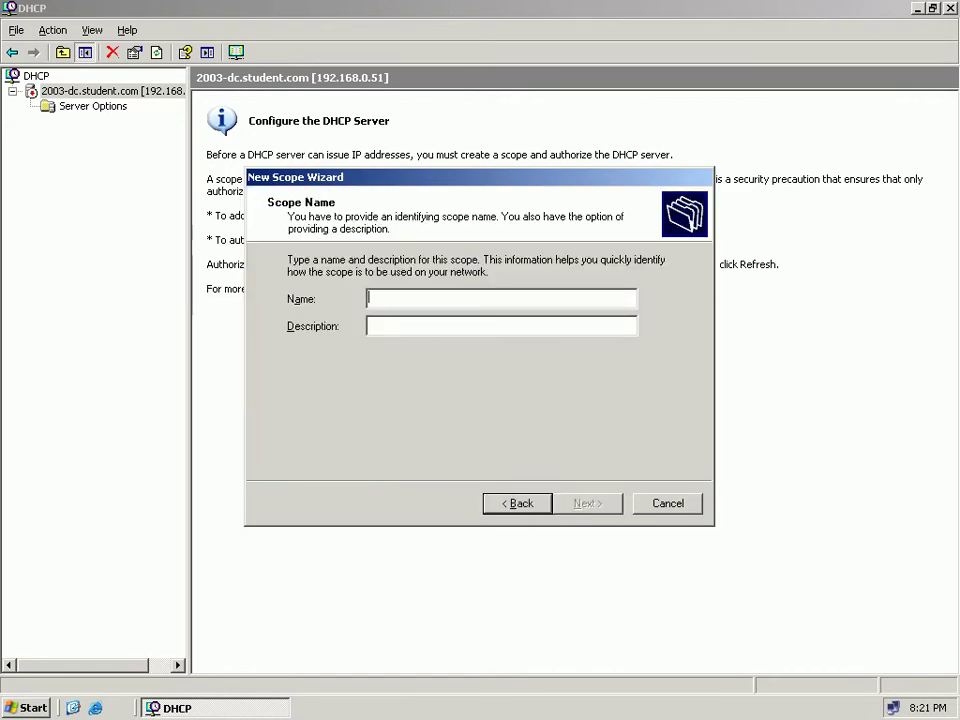
Name the scope WDS with description 'For testing WDS in LAB'.
text(RIS-Install)
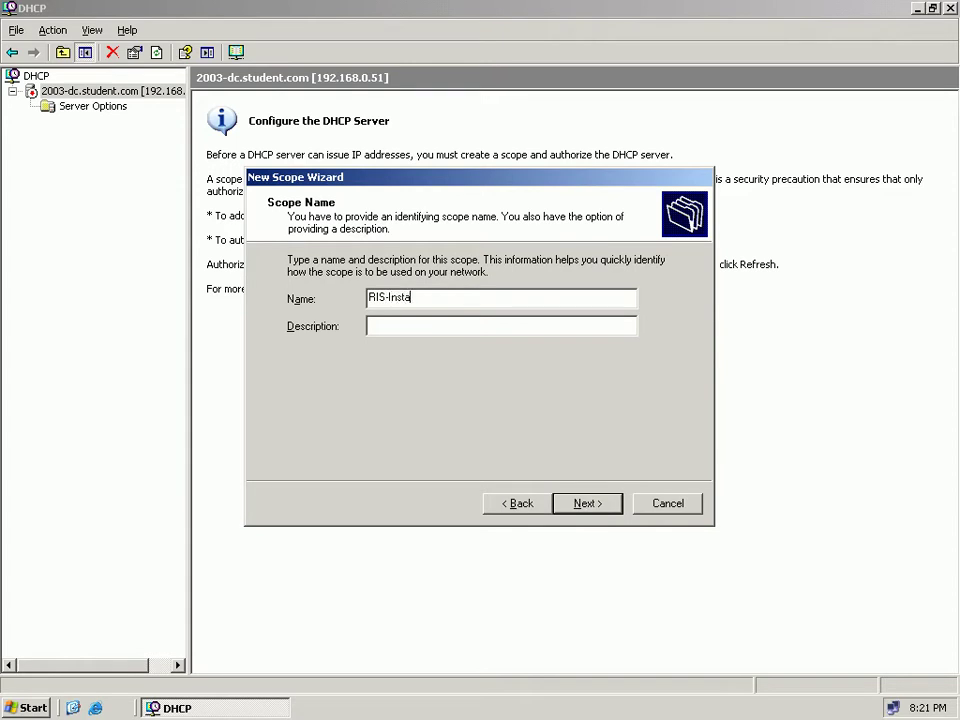
key(BackSpace)
key(BackSpace)
key(BackSpace)
key(BackSpace)
key(BackSpace)
key(BackSpace)
key(BackSpace)
key(BackSpace)
key(BackSpace)
key(BackSpace)
key(BackSpace)
text(Fil)
key(BackSpace)
key(BackSpace)
key(BackSpace)
text(R)
key(BackSpace)
text(WDS)
key(Tab)
text(For testing WDS)
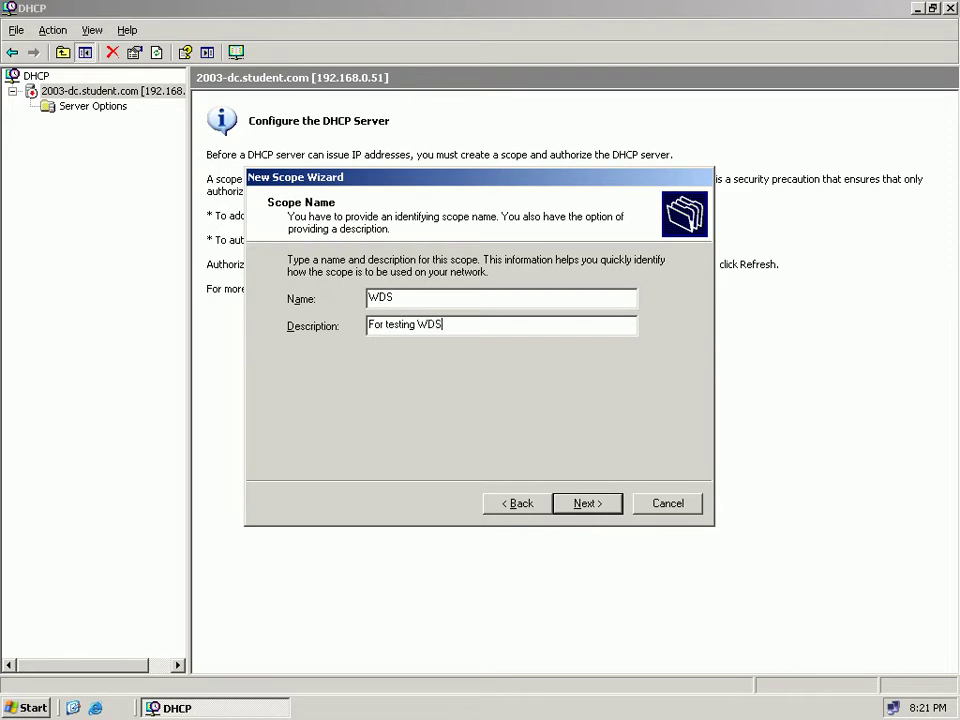
text( in LAB)
Enter the scope address range 192.168.0.61 to 192.168.0.100.
key(Return)
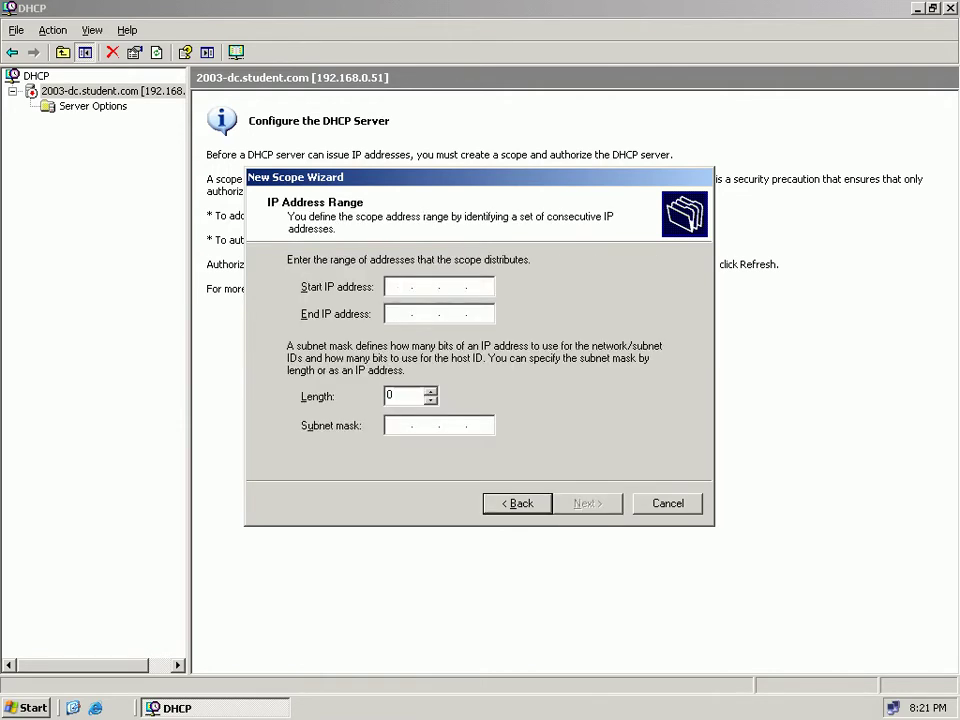
text(192 . 168 . 0 . 61)
key(Tab)
text(192.168)
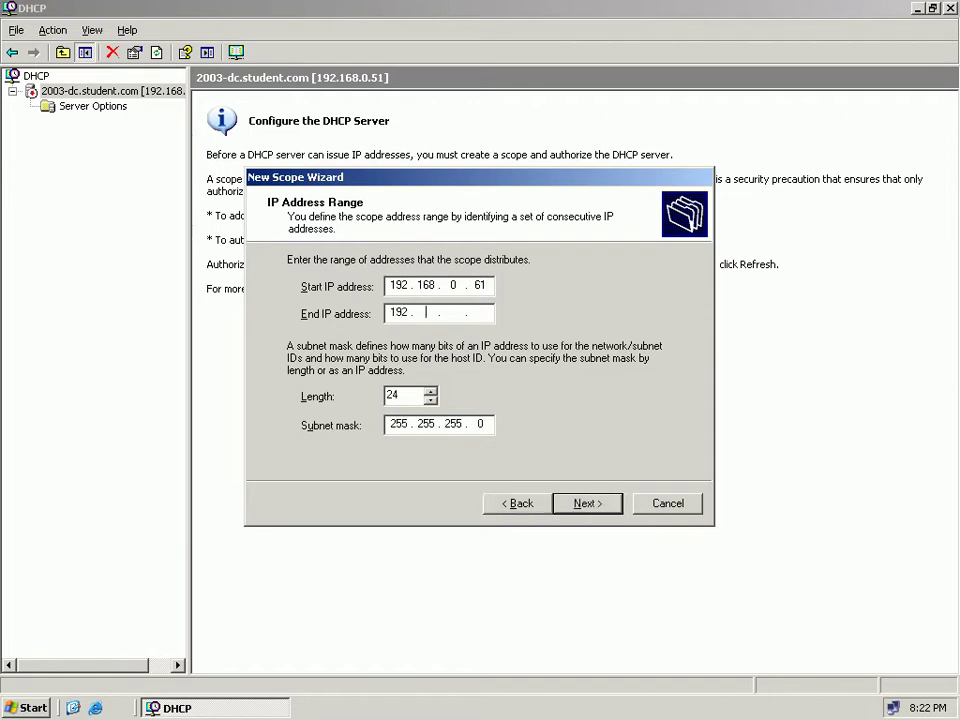
text(0.100)
Accept default exclusions, lease duration and gateway, choosing to configure DHCP options now.
key(Return)
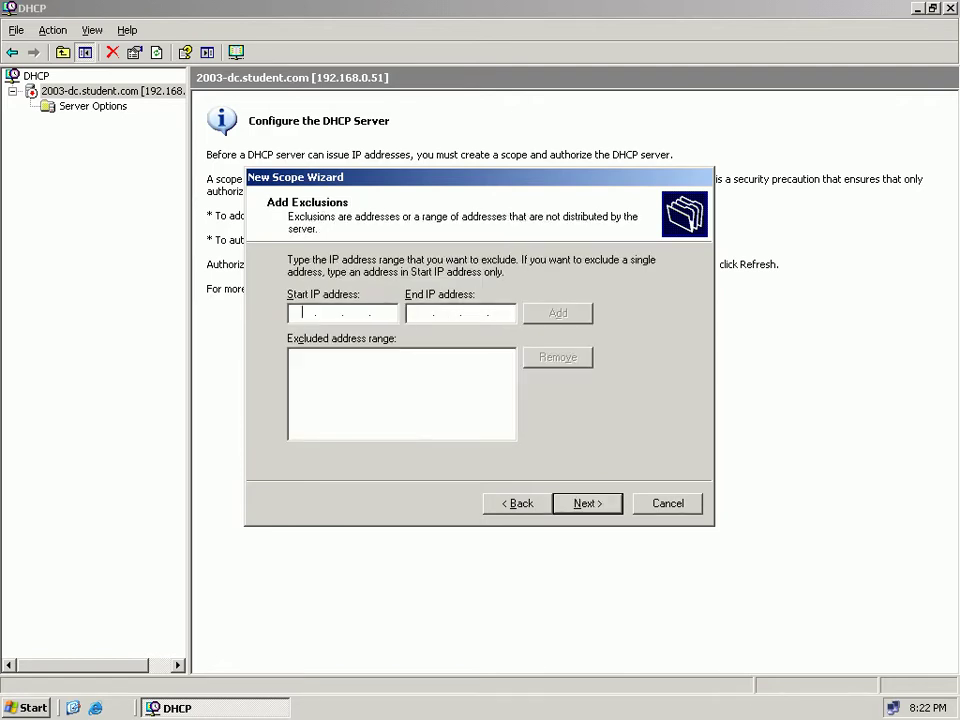
key(Return)
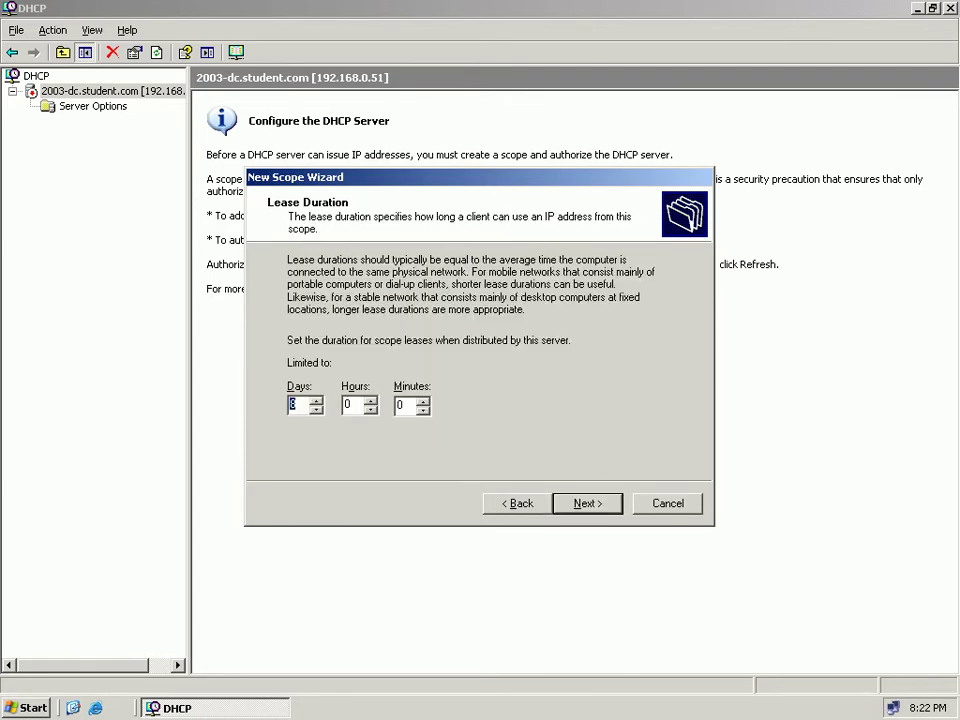
key(Return)
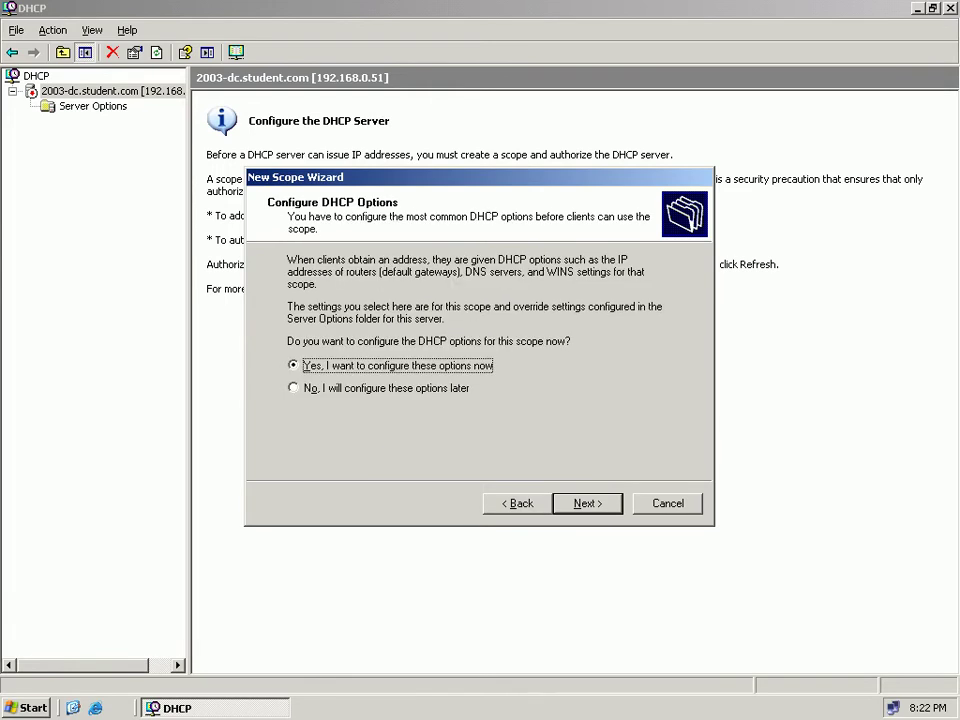
key(Return)
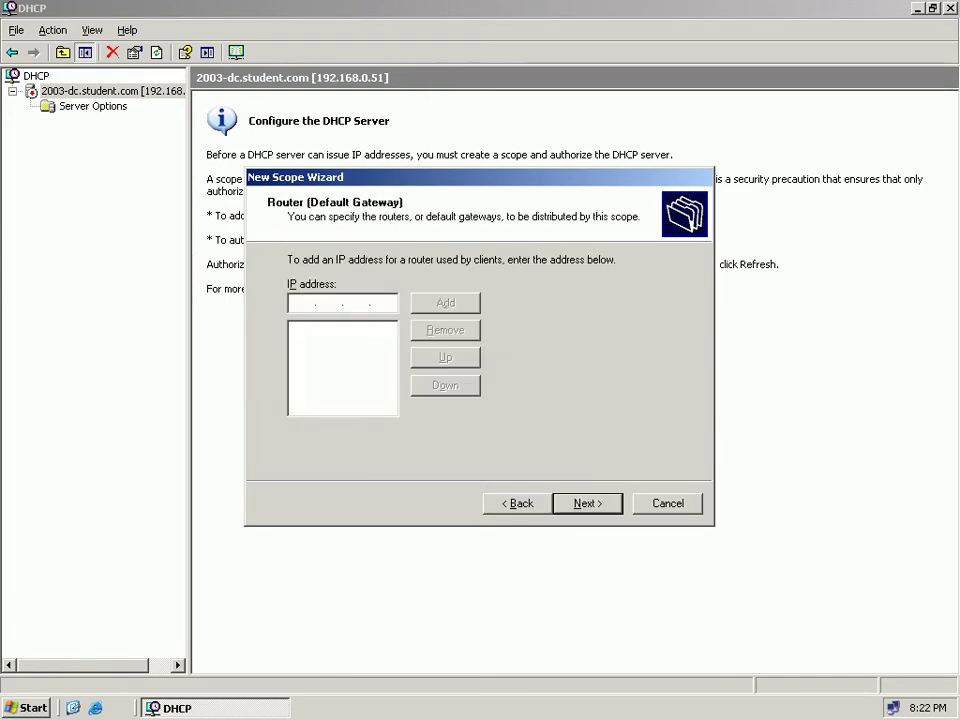
key(Return)
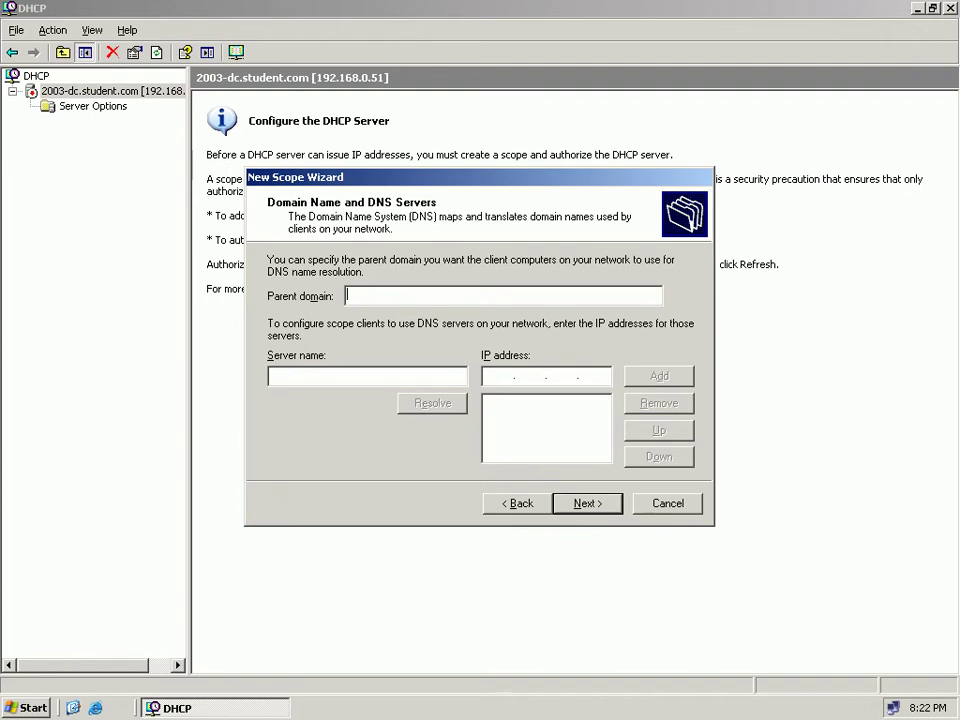
Set parent domain Student.com and add DNS server 2003-DC resolved to 192.168.0.51.
text(Syudent.com)
click(353, 294)
key(BackSpace)
text(t)
click(270, 376)
text(2)
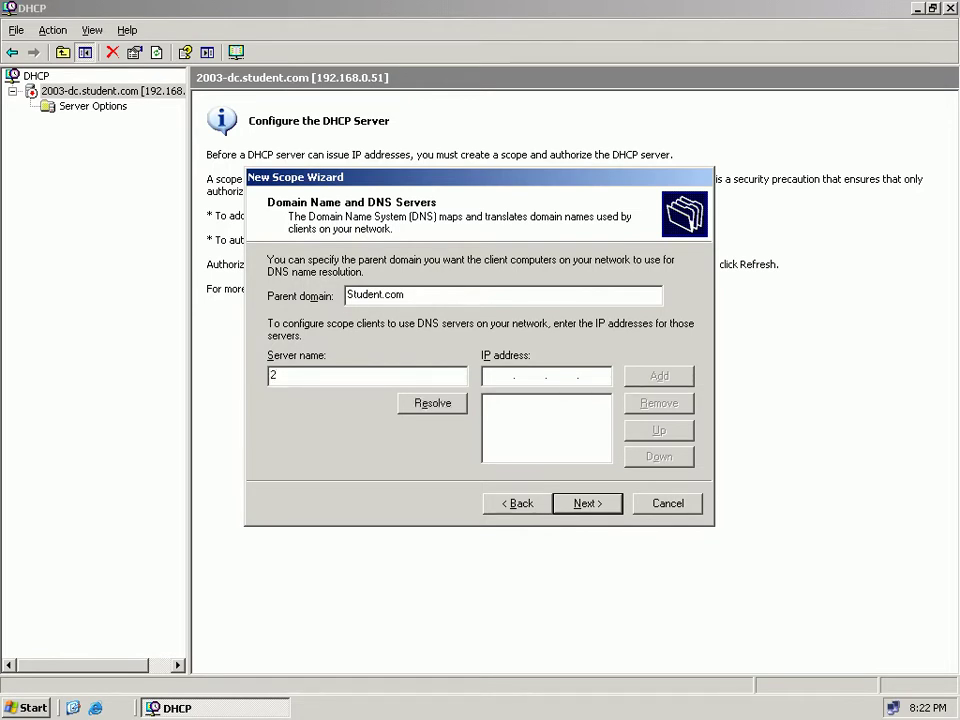
text(003-DC)
key(Tab)
key(Return)
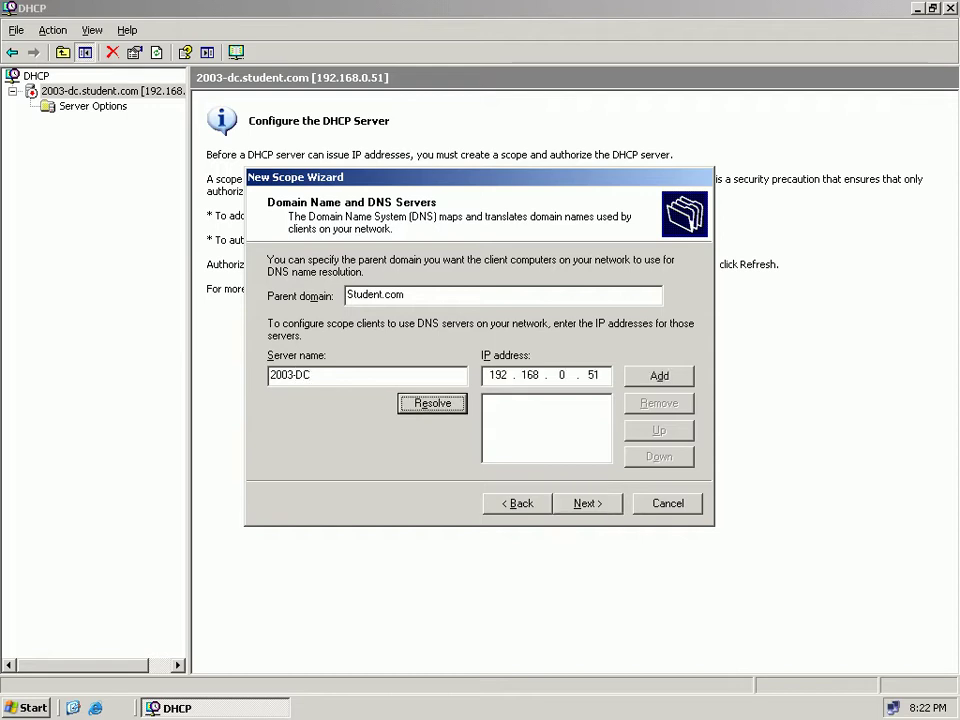
key(Tab)
key(Tab)
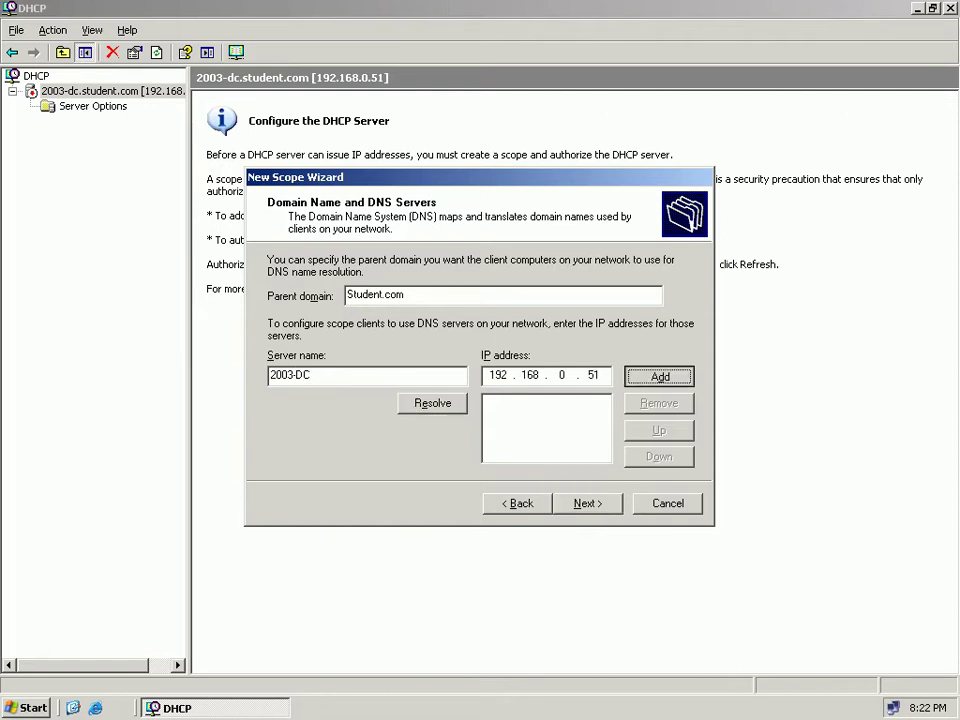
key(Return)
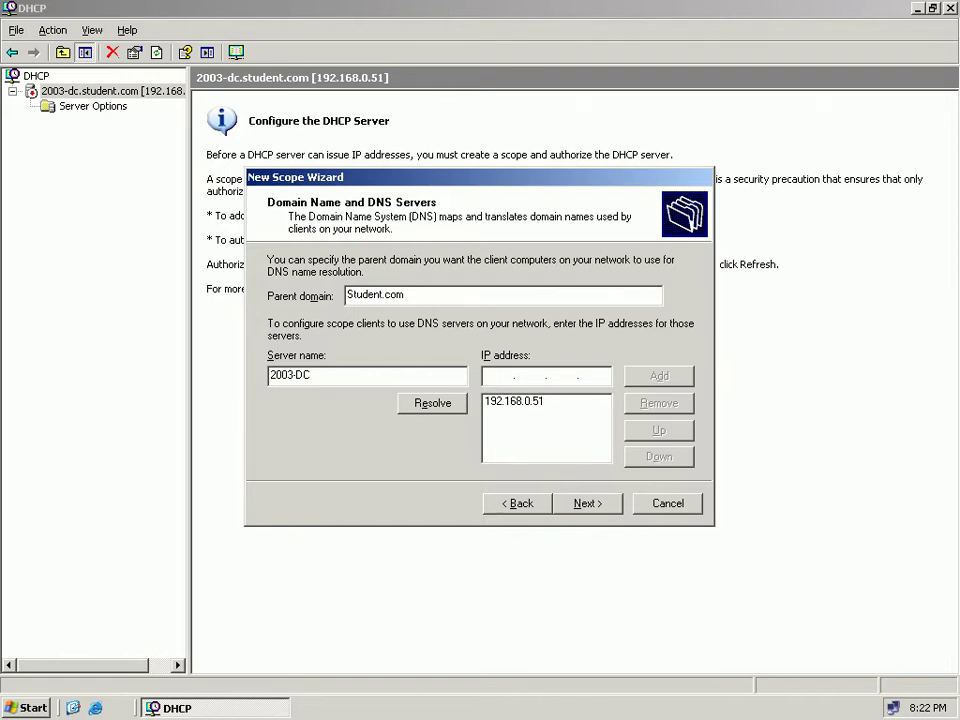
Skip WINS, activate the WDS scope, finish the wizard and select the new scope.
key(Return)
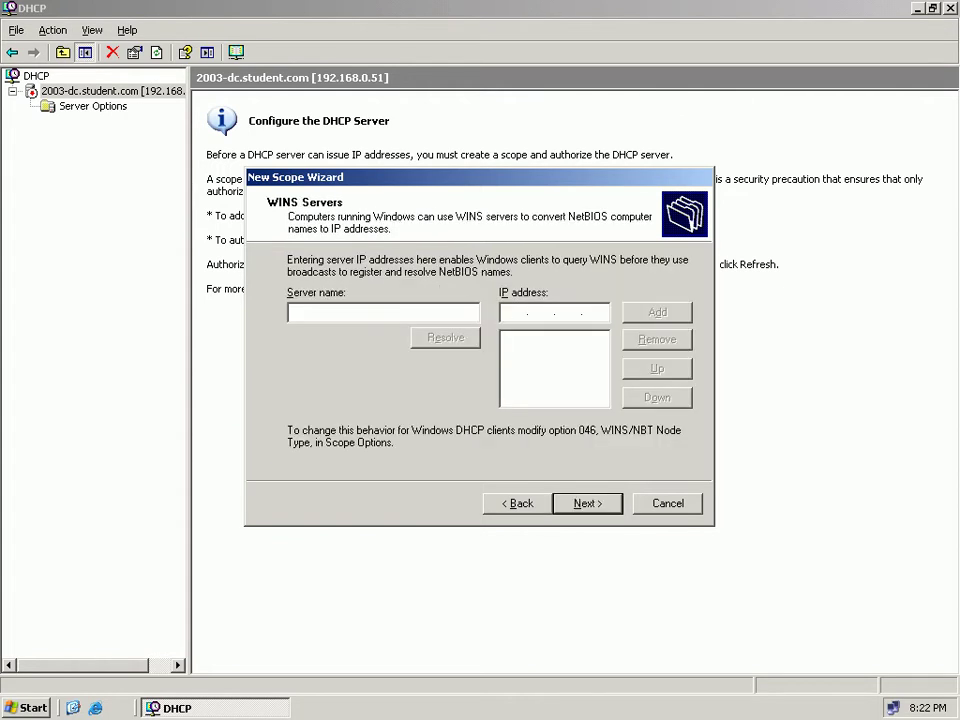
key(Return)
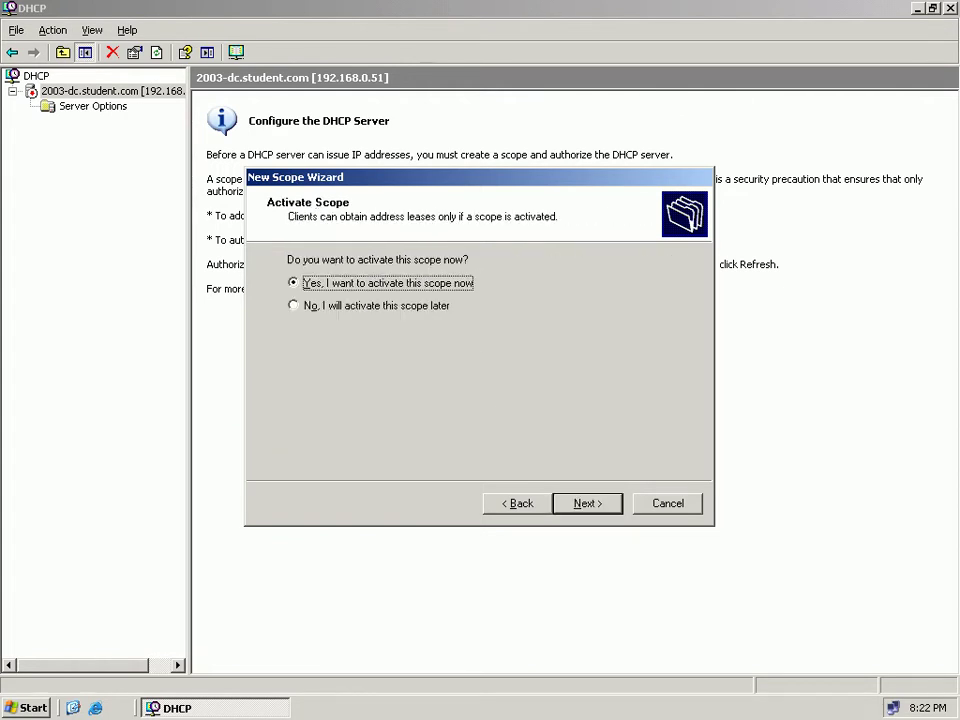
key(Return)
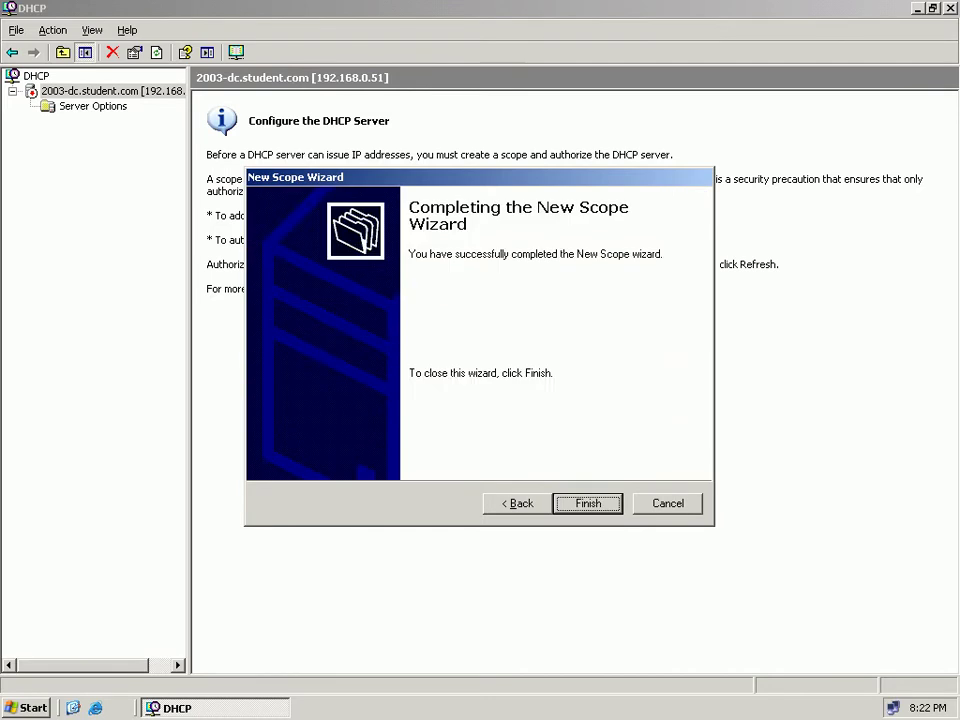
key(Return)
click(118, 106)
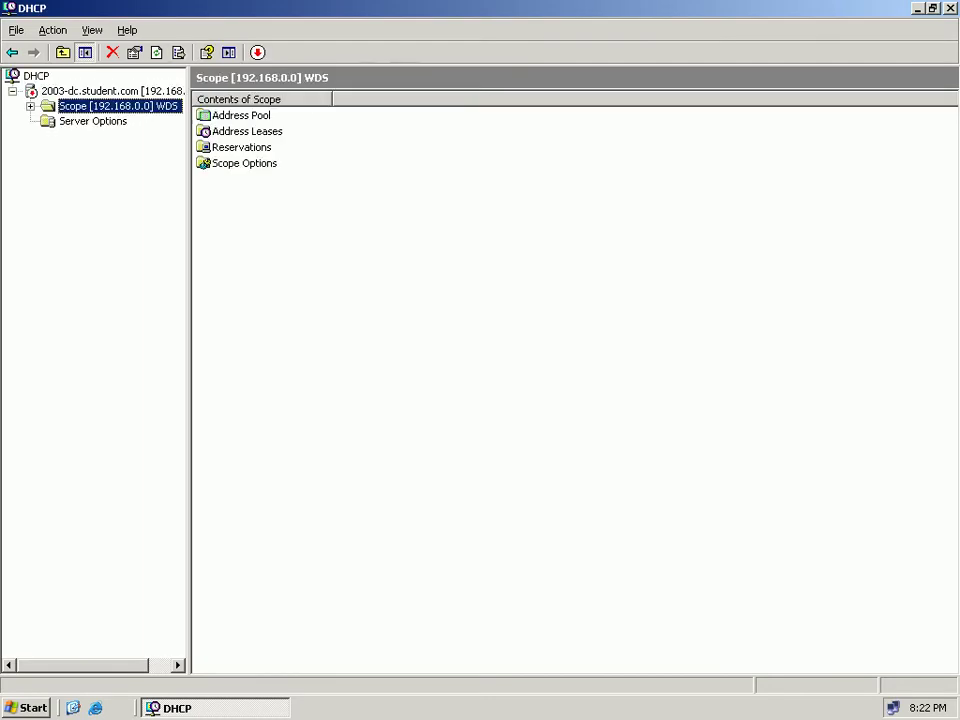
Authorize the 2003-dc DHCP server and refresh to confirm authorization.
click(31, 106)
right_click(84, 107)
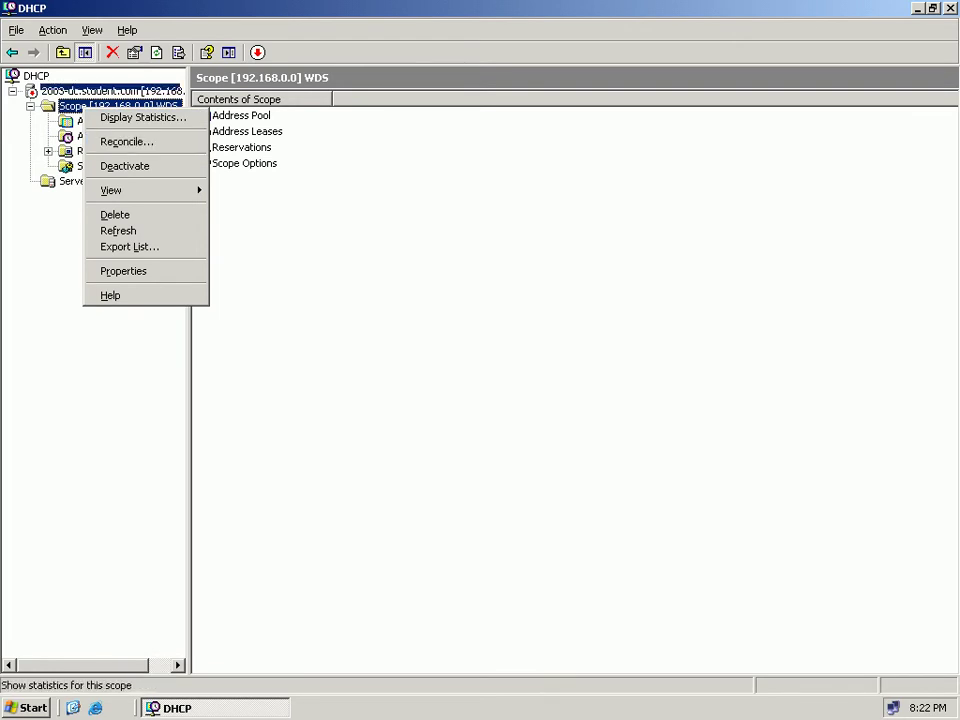
right_click(98, 87)
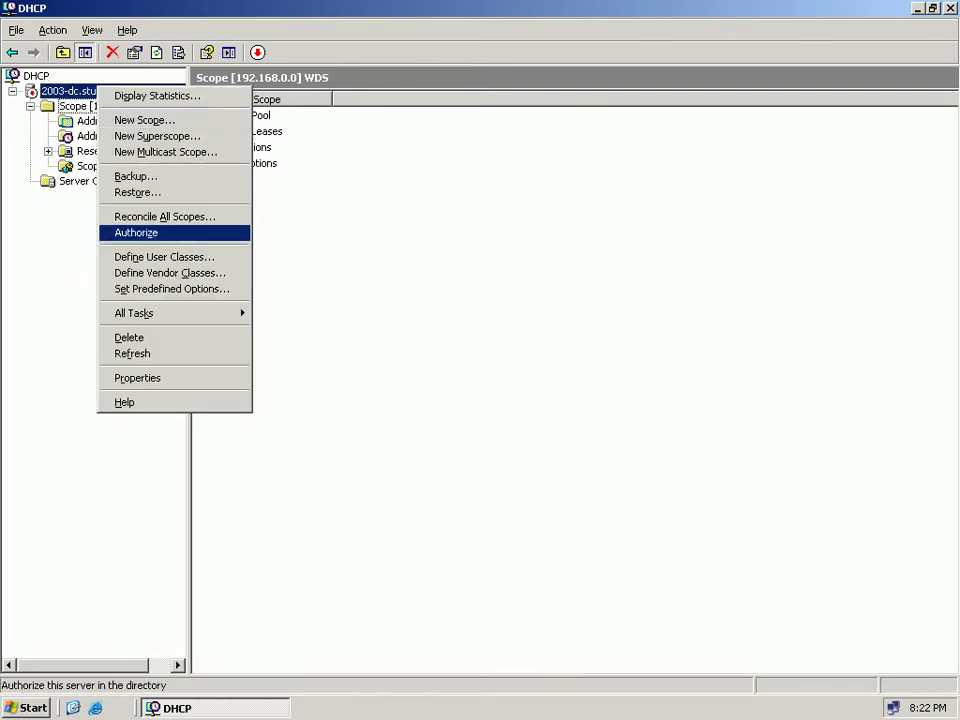
click(136, 232)
click(98, 91)
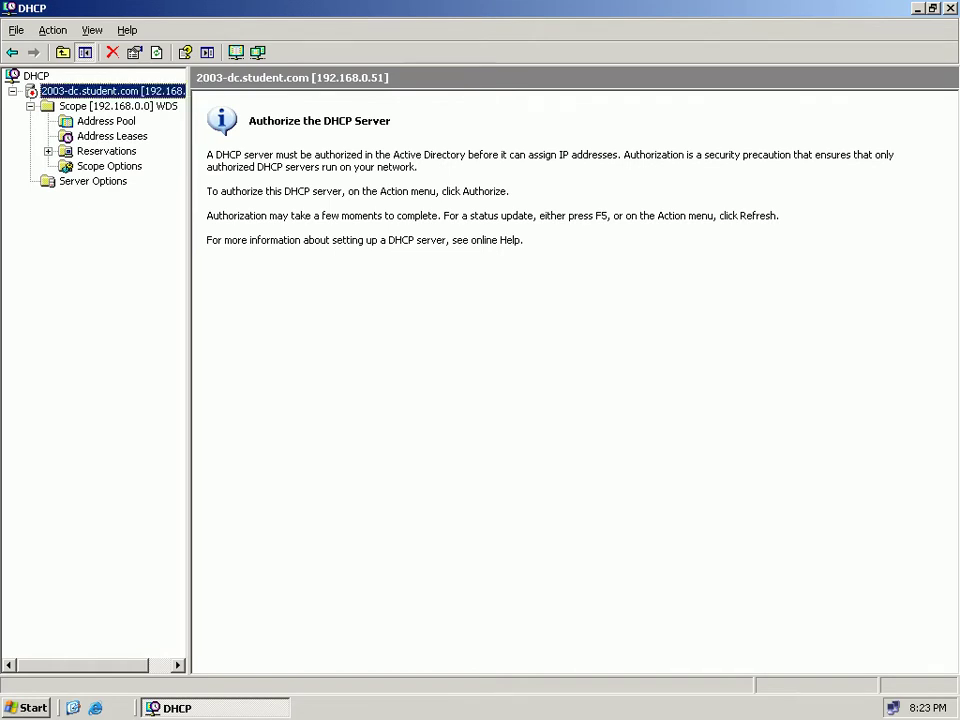
key(F5)
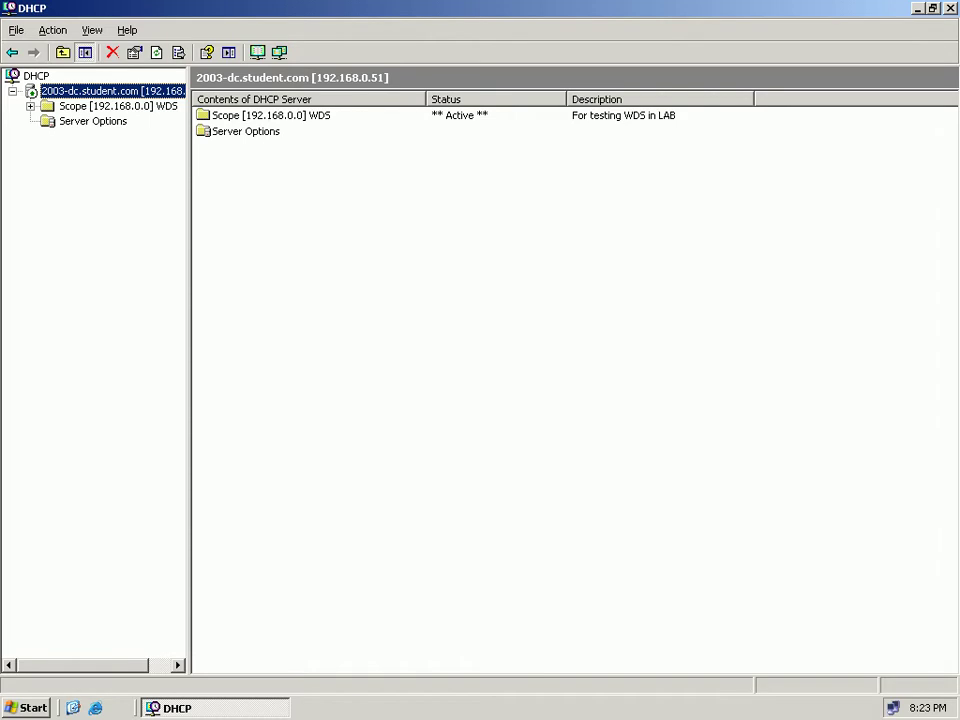
Review the WDS scope's Address Pool and Scope Options, then close the DHCP console.
key(Down)
key(Right)
key(Down)
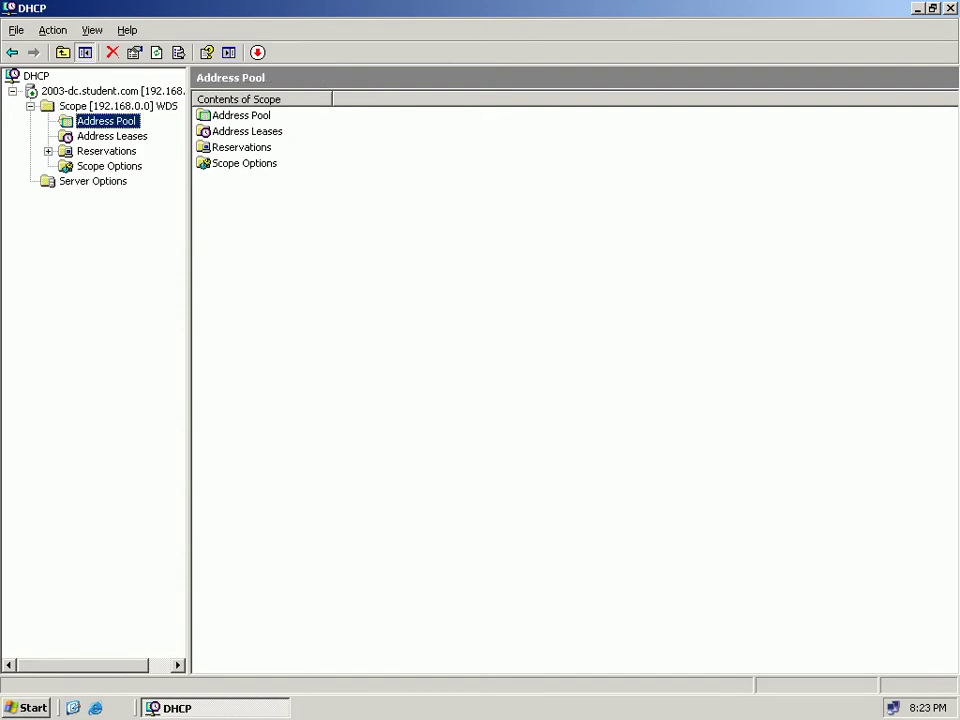
key(Down)
key(Down)
key(Down)
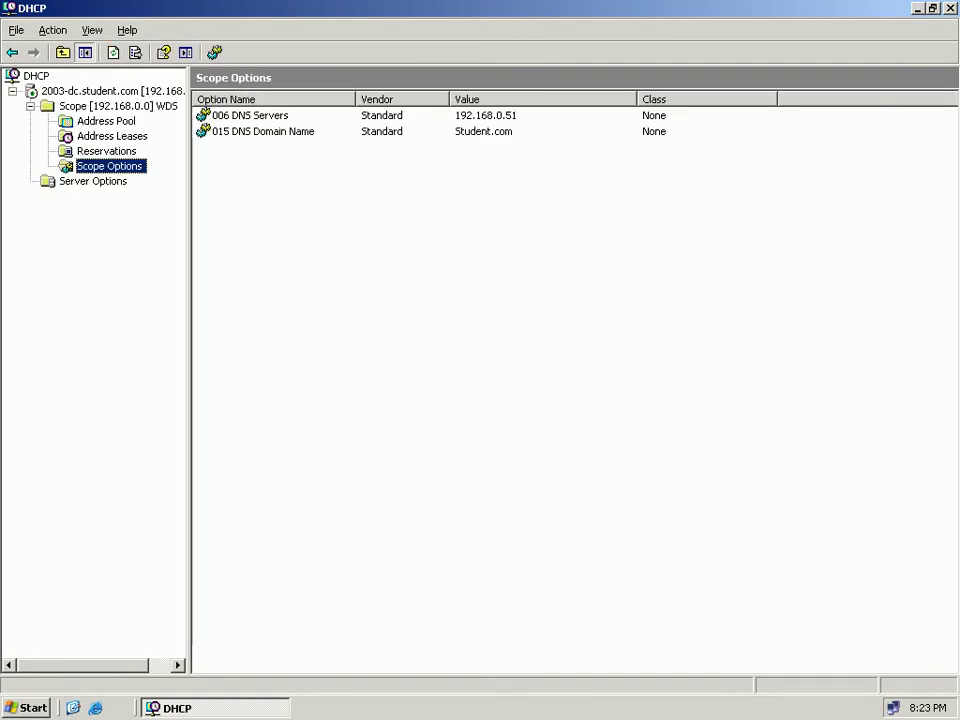
key(alt+F4)
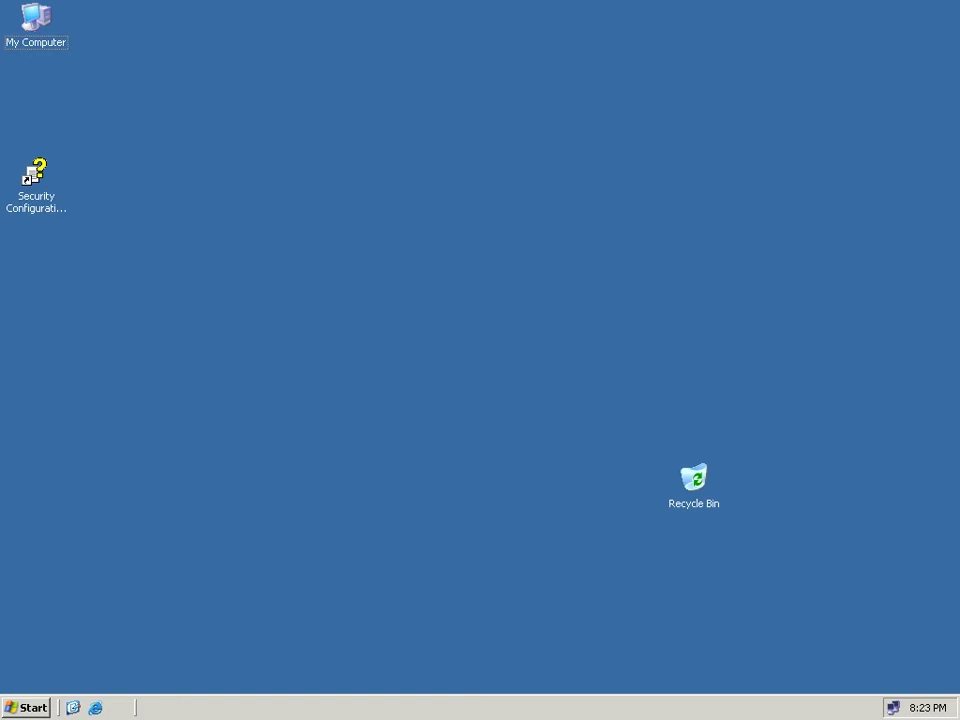
Open Add or Remove Programs from Control Panel and launch the Windows Components Wizard.
key(super)
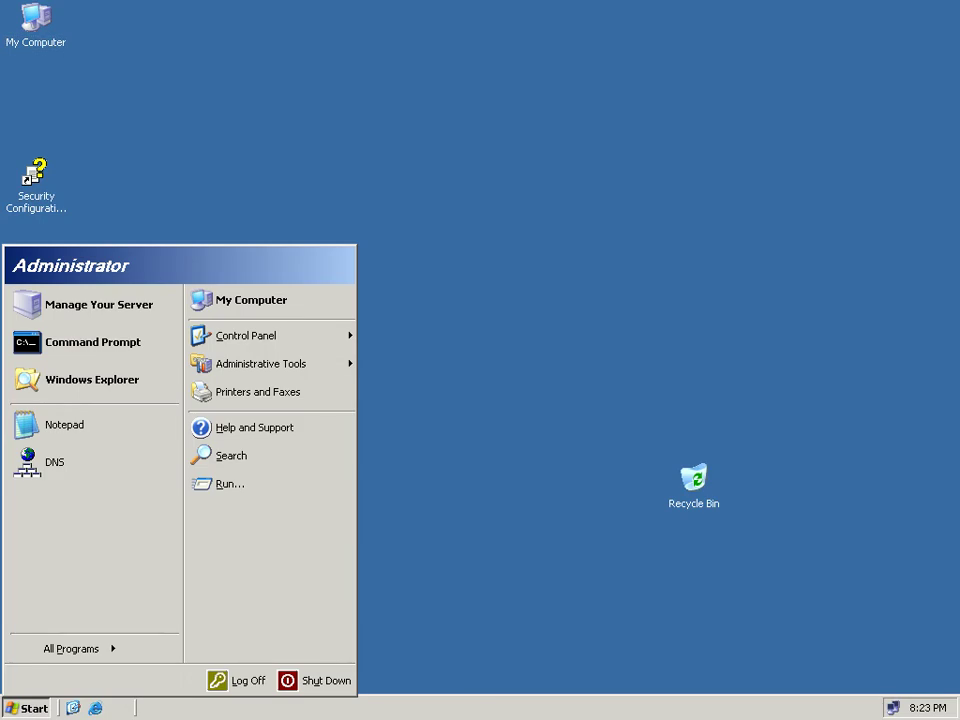
key(Up)
key(Up)
key(Up)
key(shift+F10)
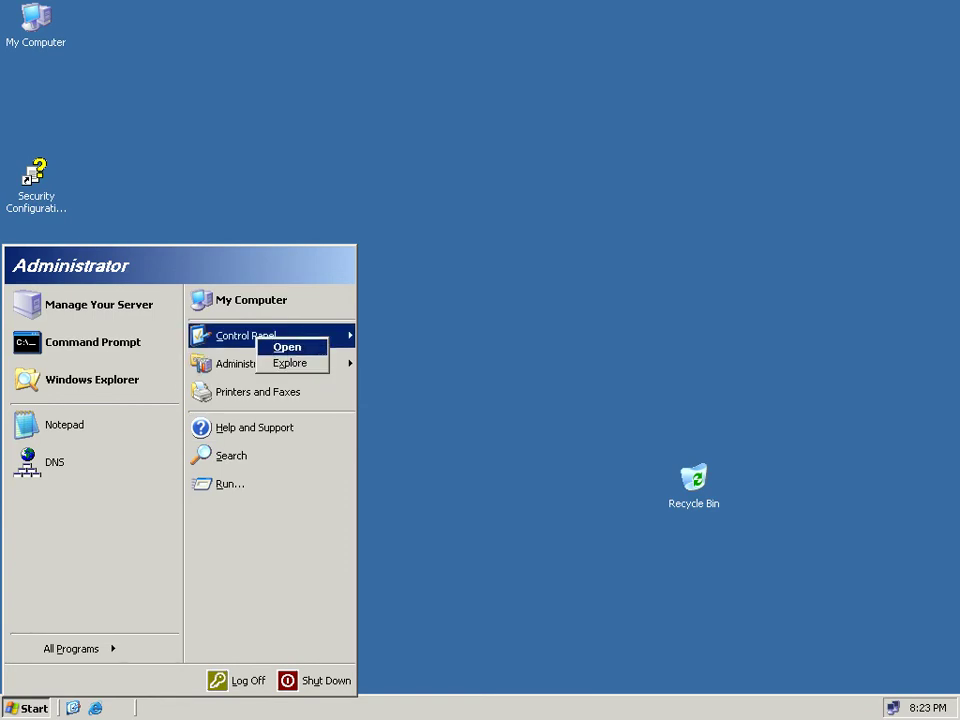
click(287, 347)
click(300, 165)
key(Return)
click(177, 312)
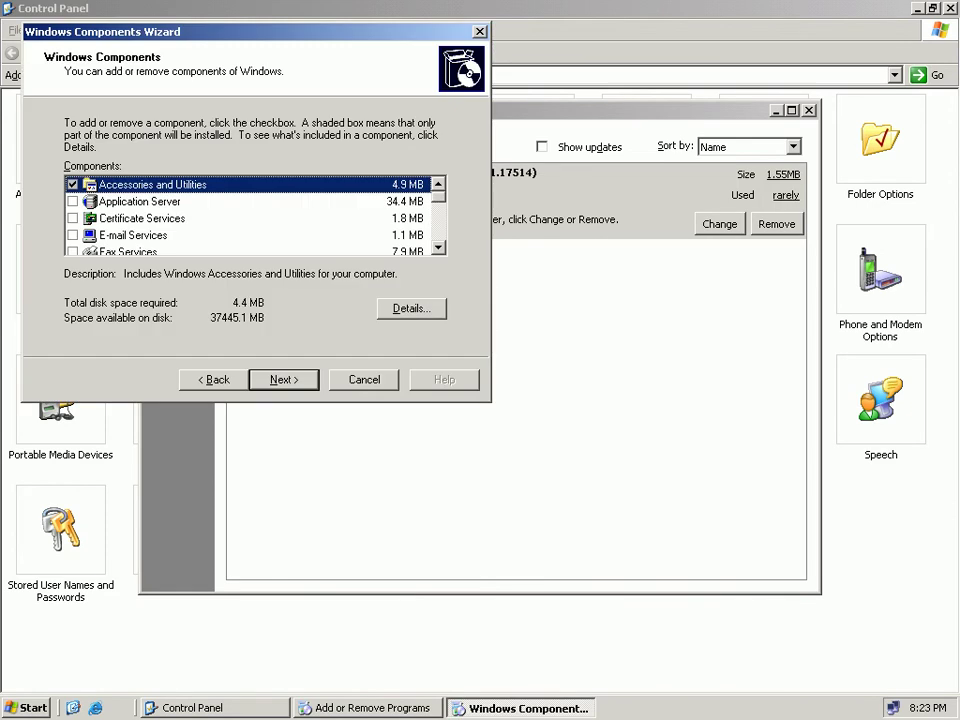
Keep DNS and DHCP ticked under Networking Services, then select Windows Deployment Services.
scroll(255, 217, down, 1)
scroll(250, 217, down, 1)
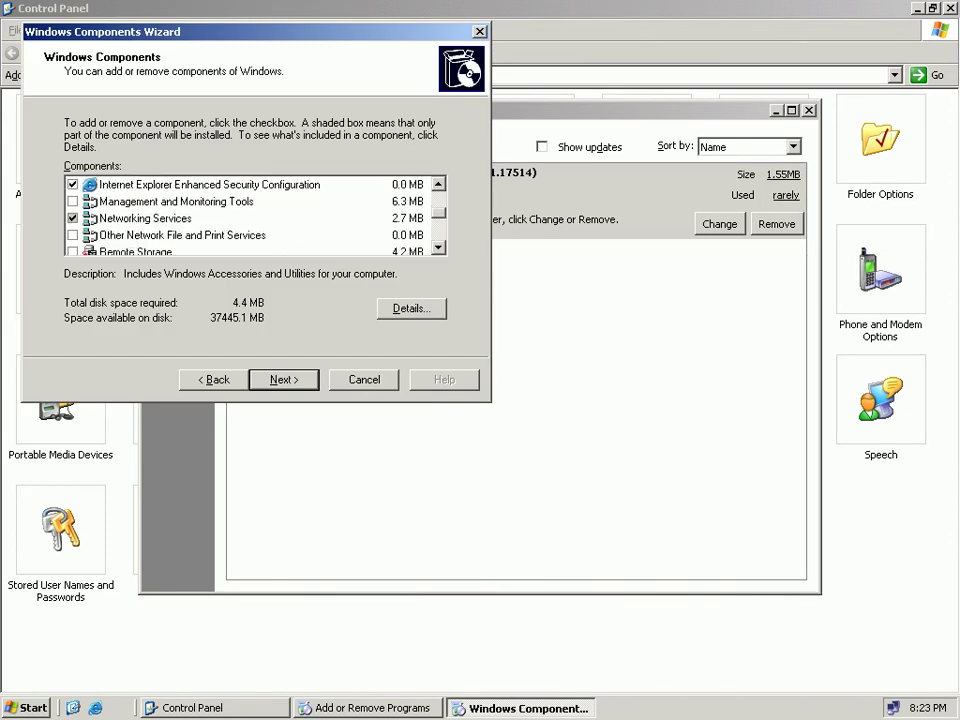
click(146, 202)
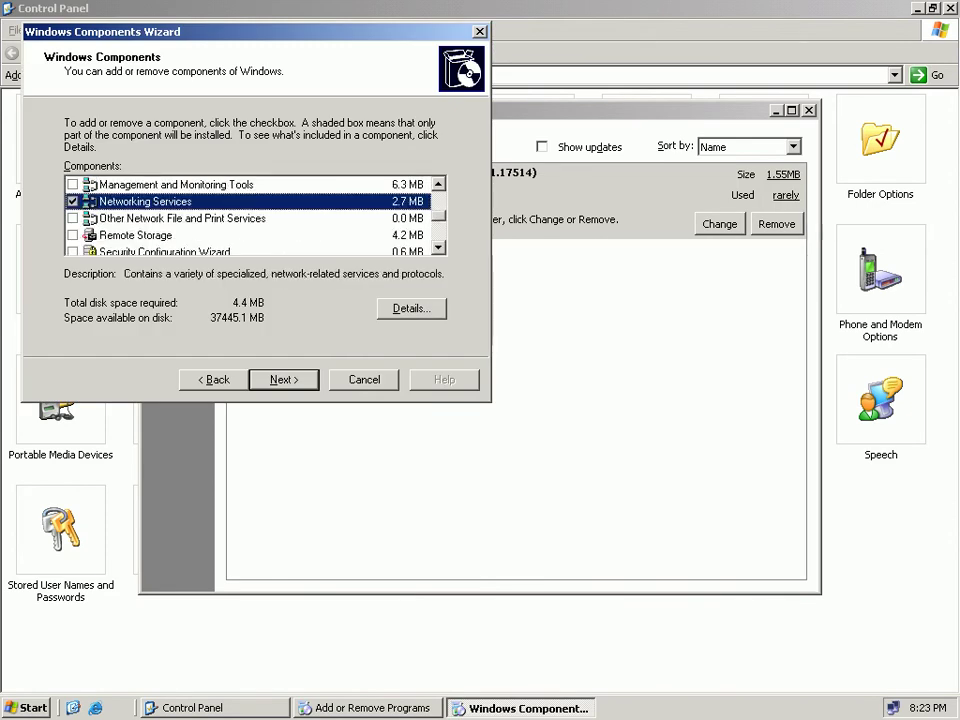
click(411, 309)
scroll(230, 180, down, 1)
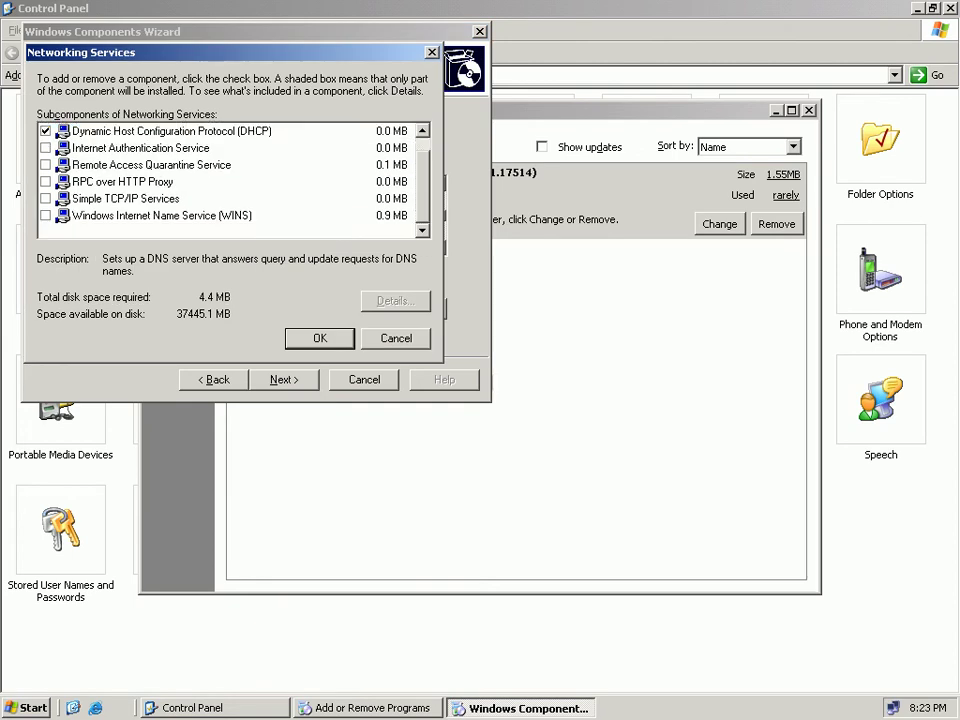
scroll(230, 180, up, 1)
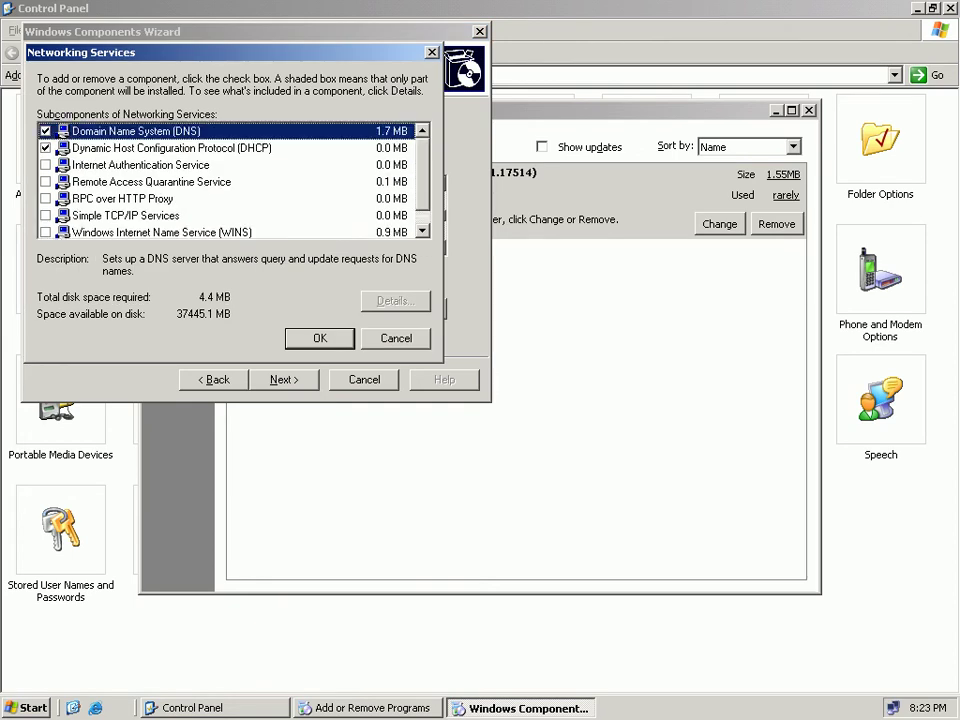
scroll(230, 180, down, 1)
key(Return)
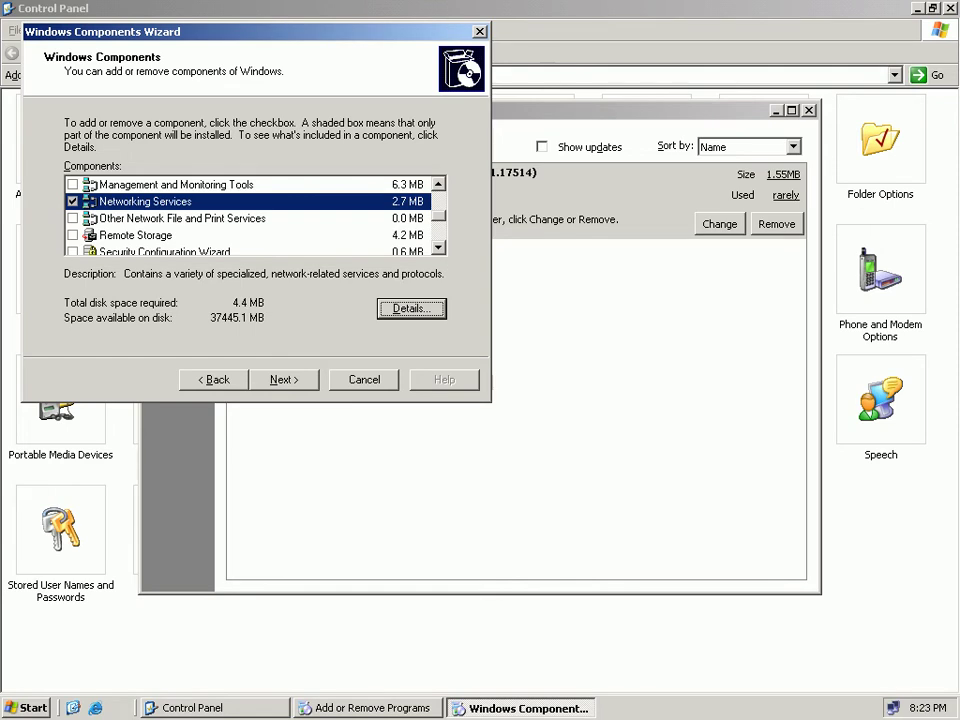
scroll(250, 218, down, 6)
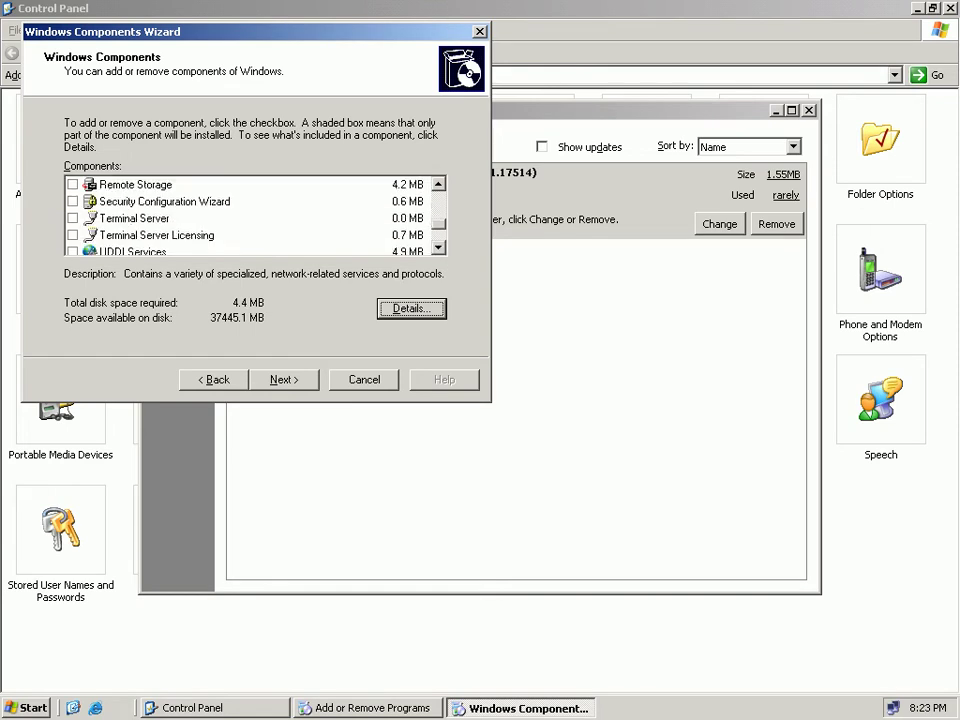
scroll(250, 218, down, 1)
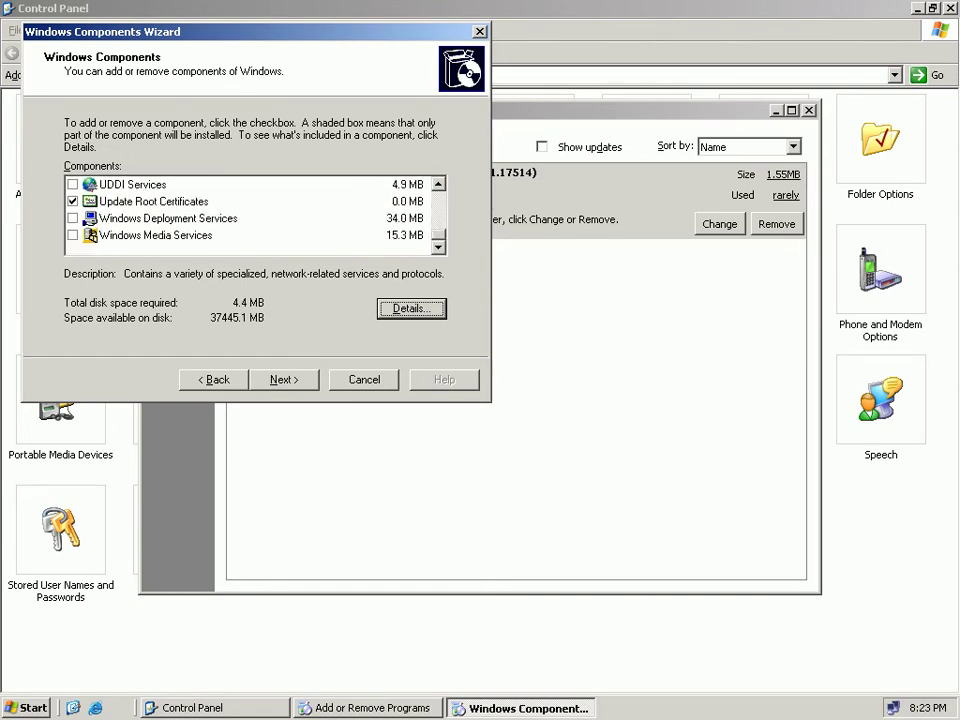
click(250, 218)
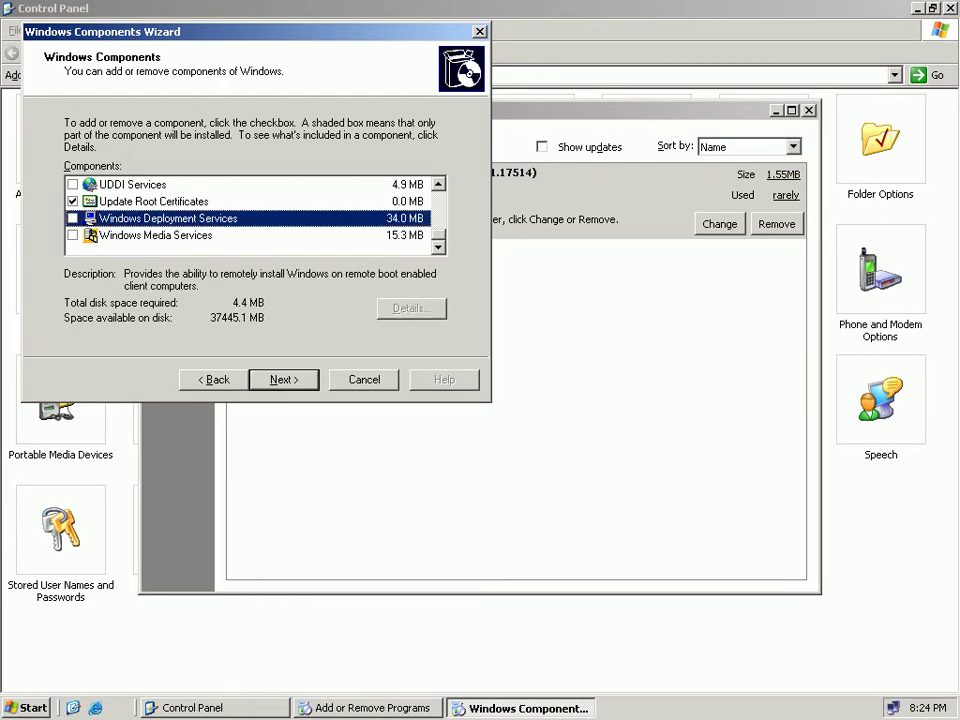
Tick Windows Deployment Services and run the component installation to completion.
key(space)
key(Return)
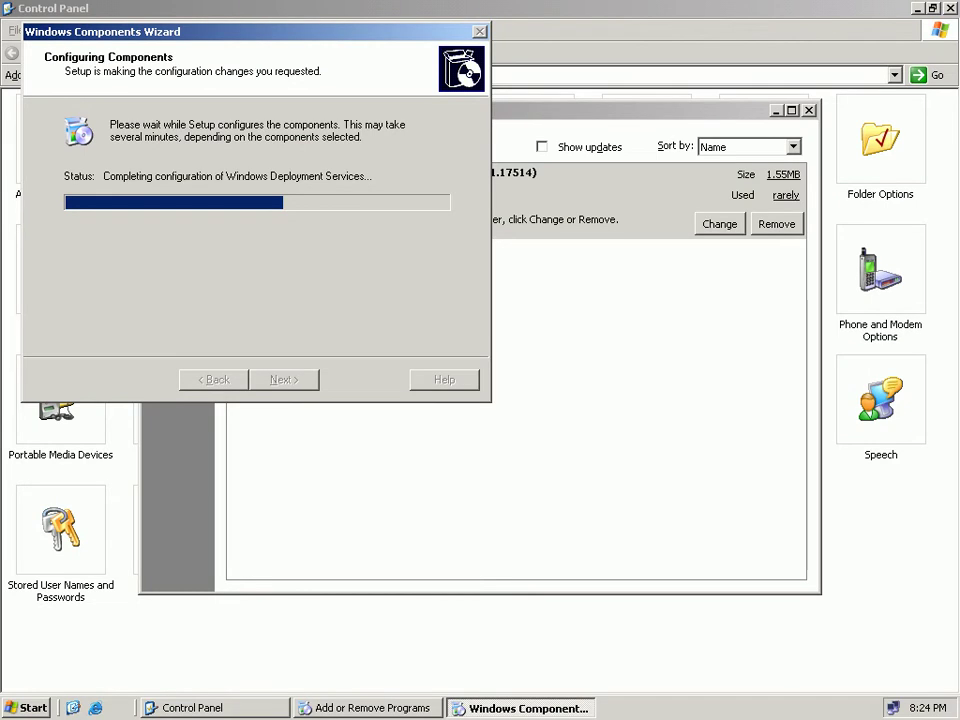
drag(250, 31, 513, 261)
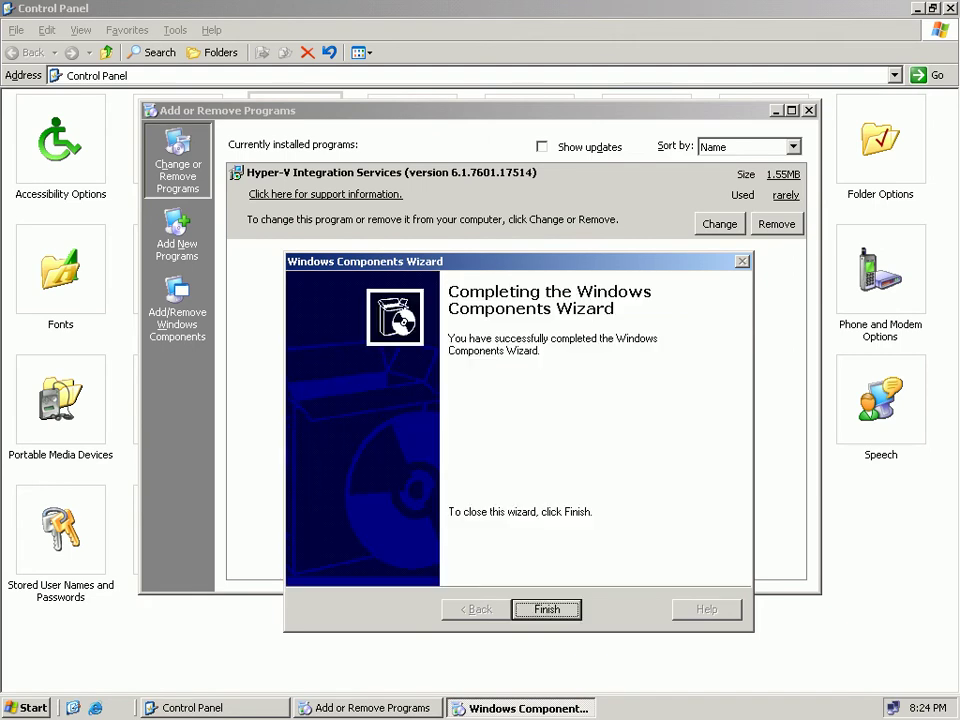
Finish the Windows Components Wizard and accept the restart prompt.
key(Return)
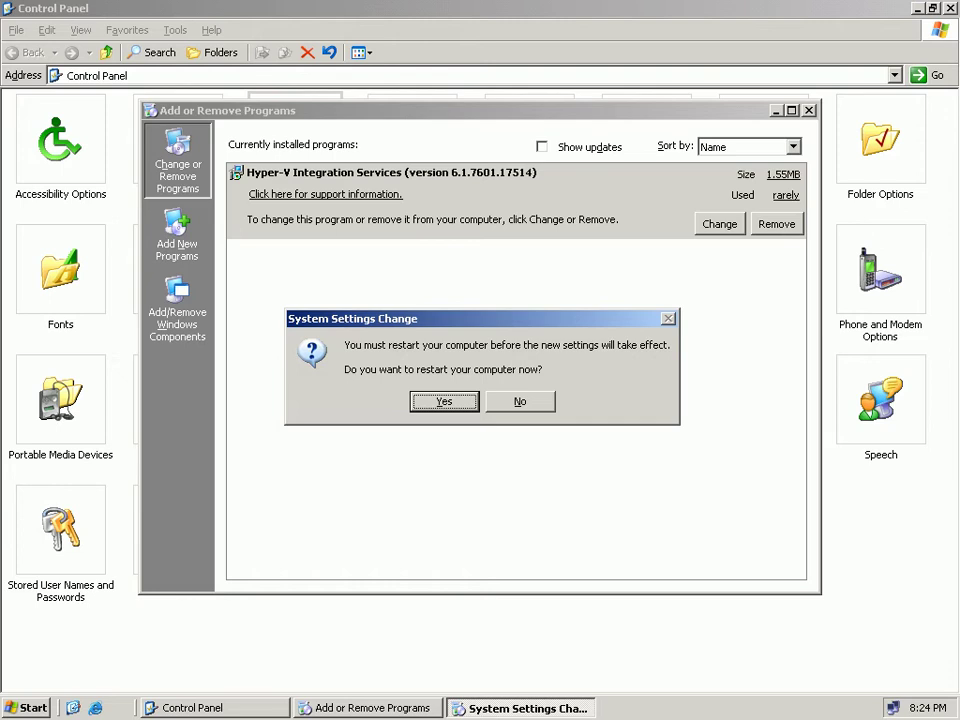
key(Return)
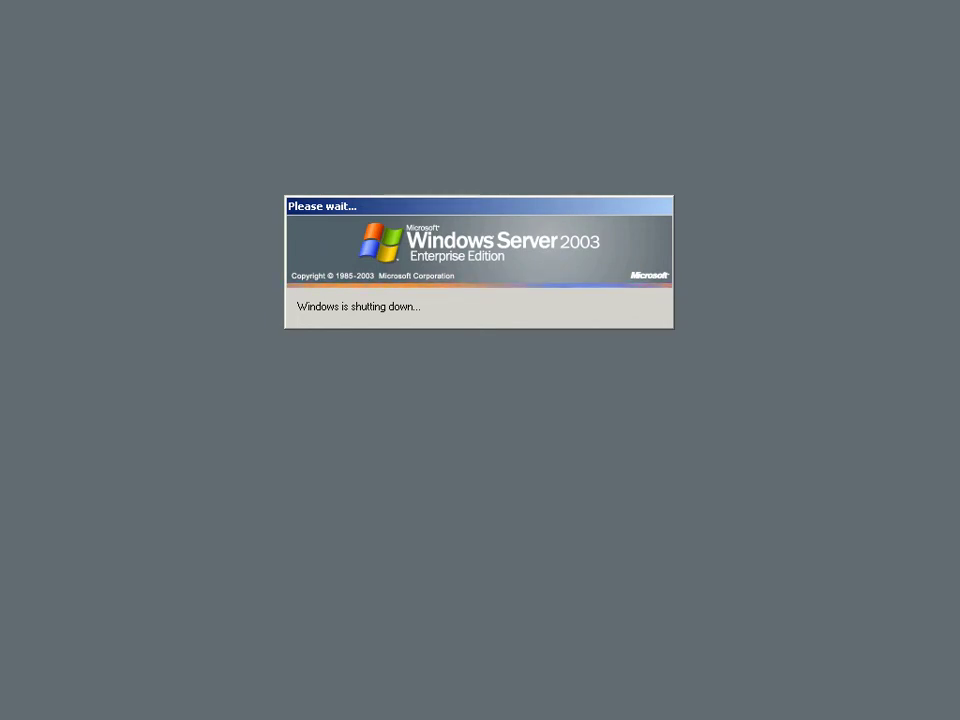
Sign back in as Administrator with the account password and return the VM to full screen.
key(ctrl+alt+Pause)
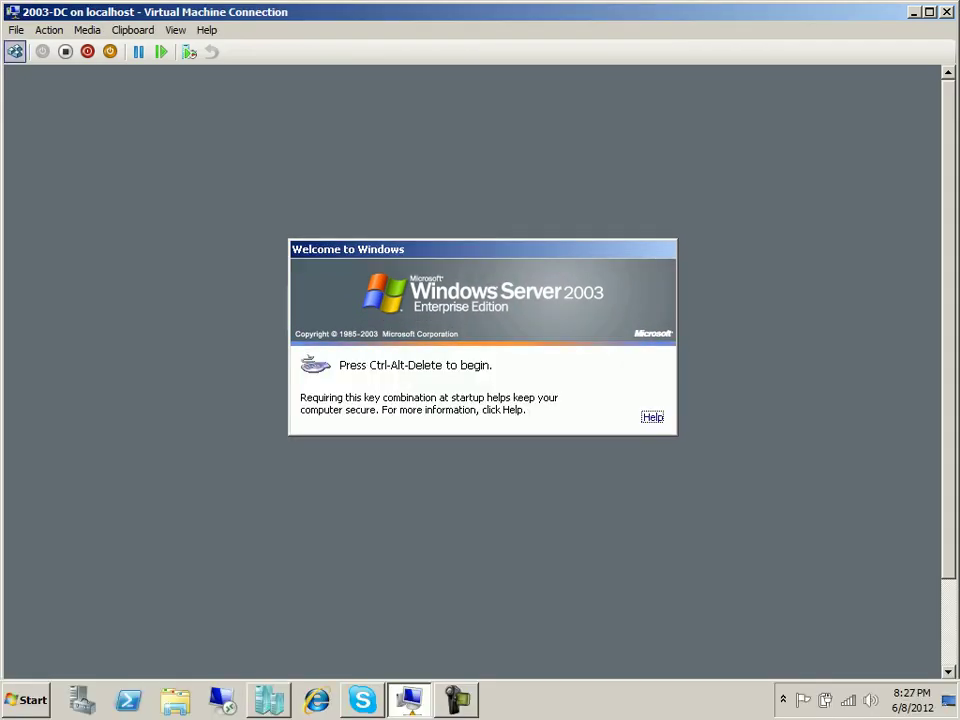
click(15, 51)
text(*******)
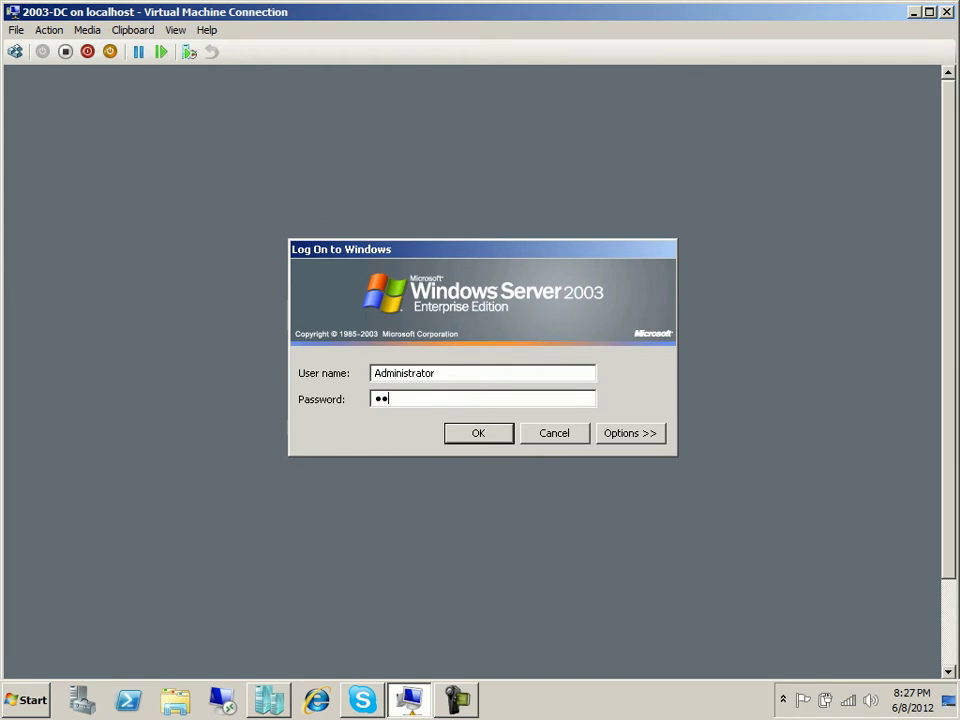
key(Return)
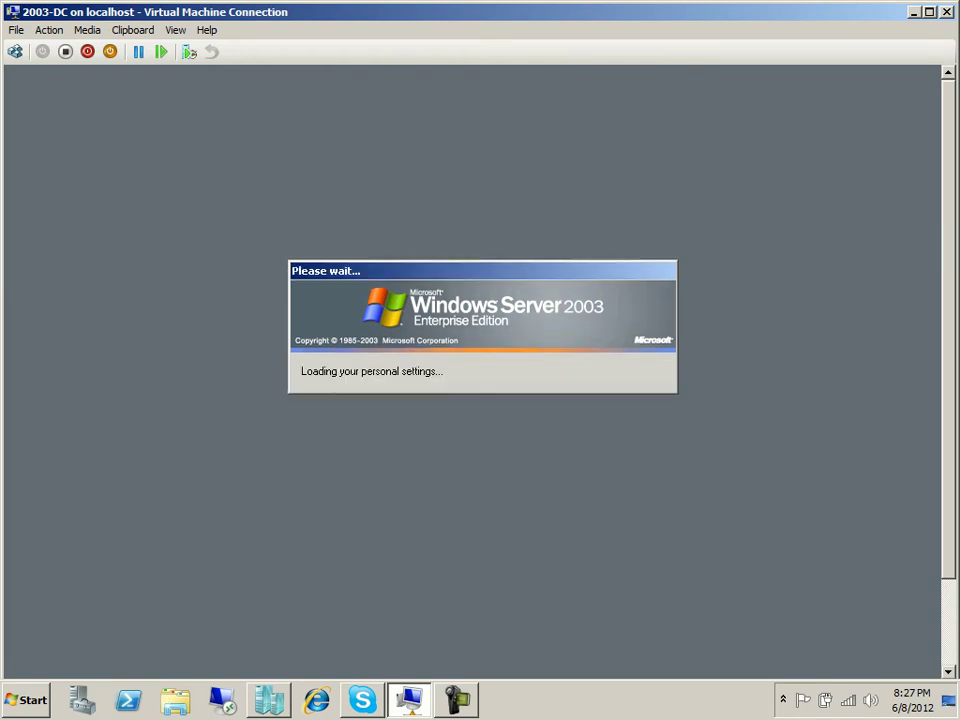
click(176, 30)
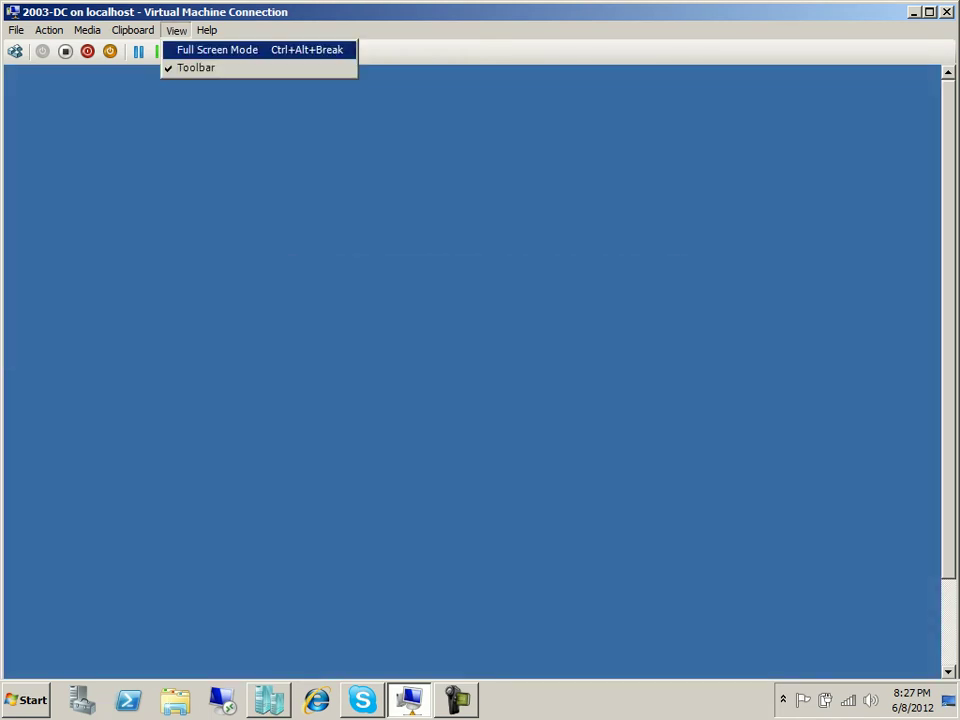
click(217, 49)
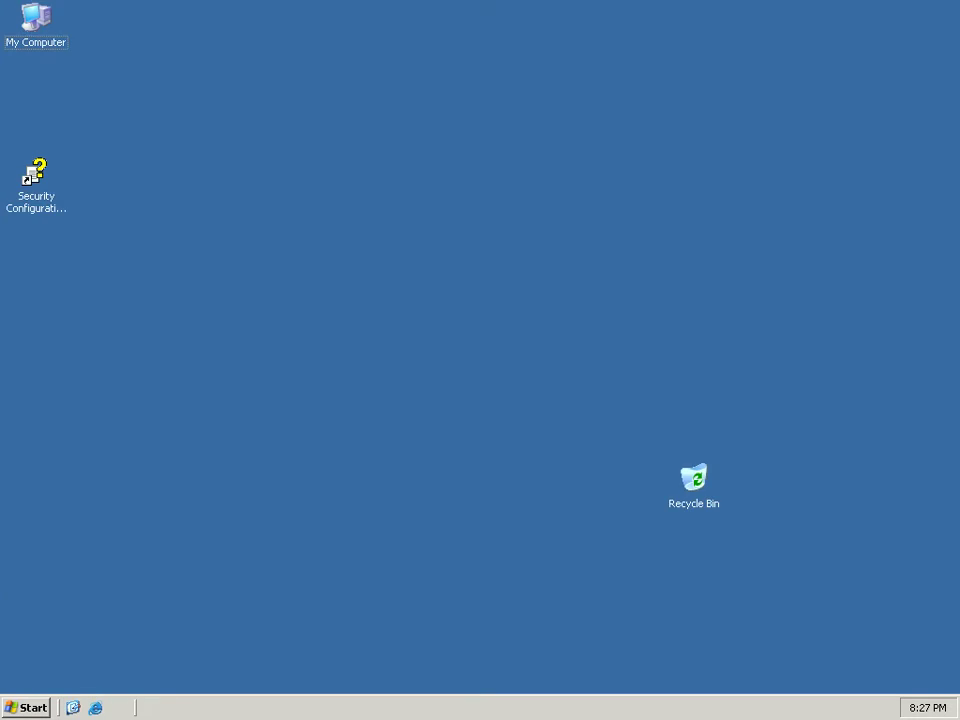
click(26, 708)
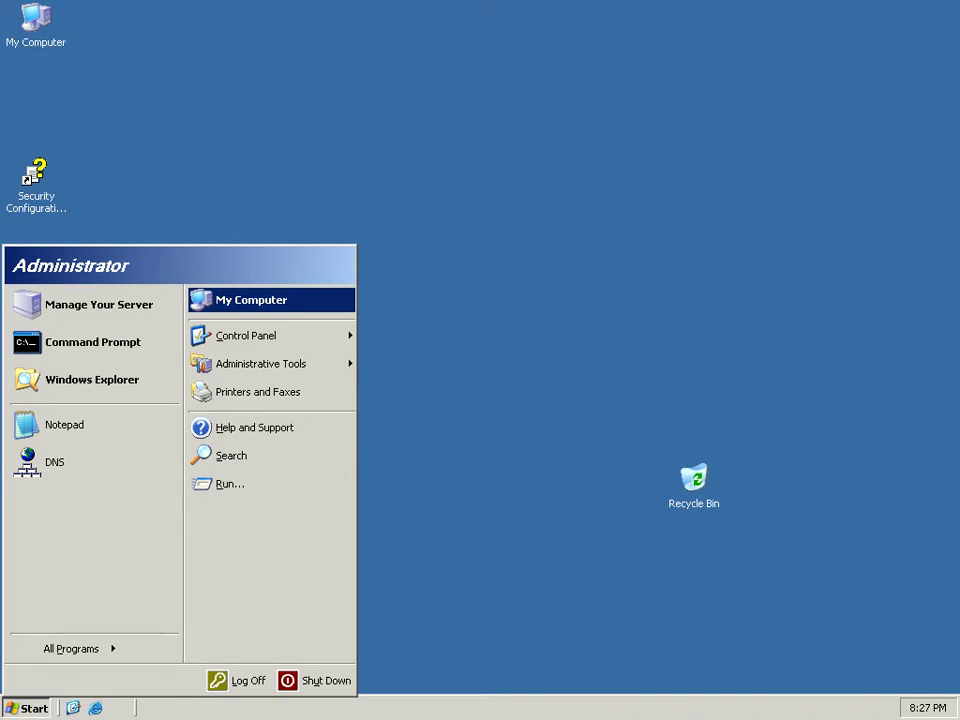
Close the stray My Computer window and display properties.
key(Escape)
right_click(285, 300)
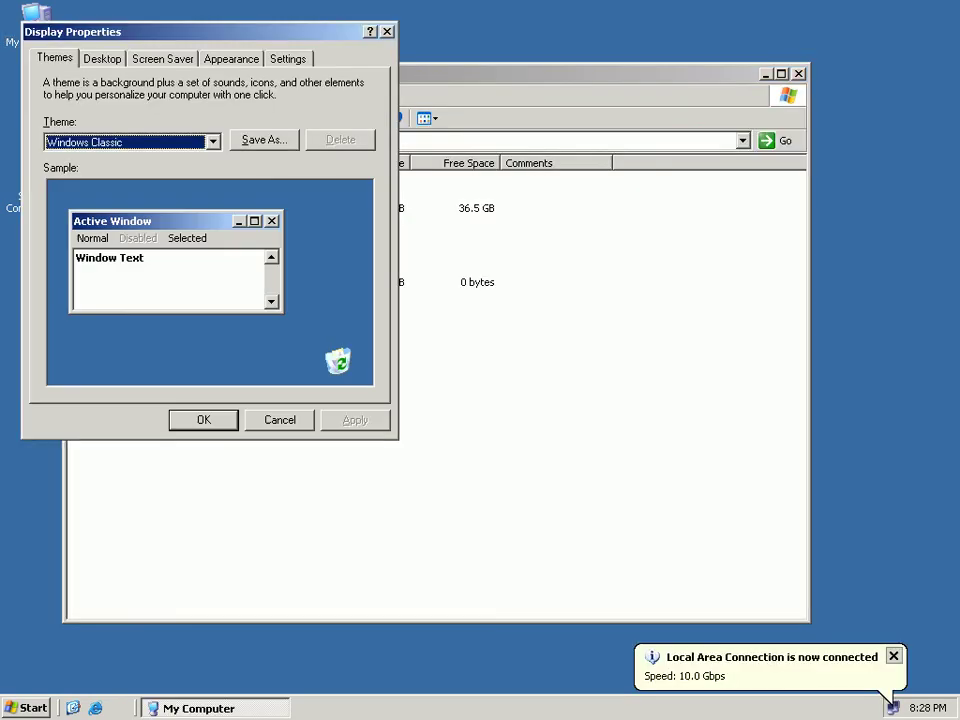
click(798, 74)
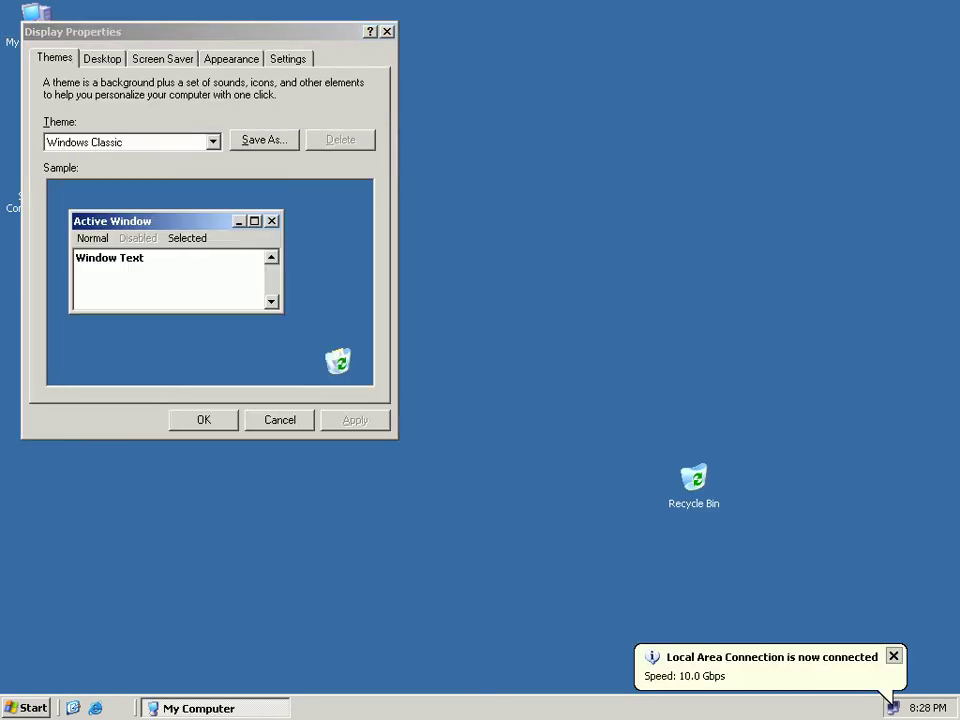
click(387, 32)
Check System Properties (Enterprise Edition SP2), then point to Administrative Tools in the Start menu.
click(27, 708)
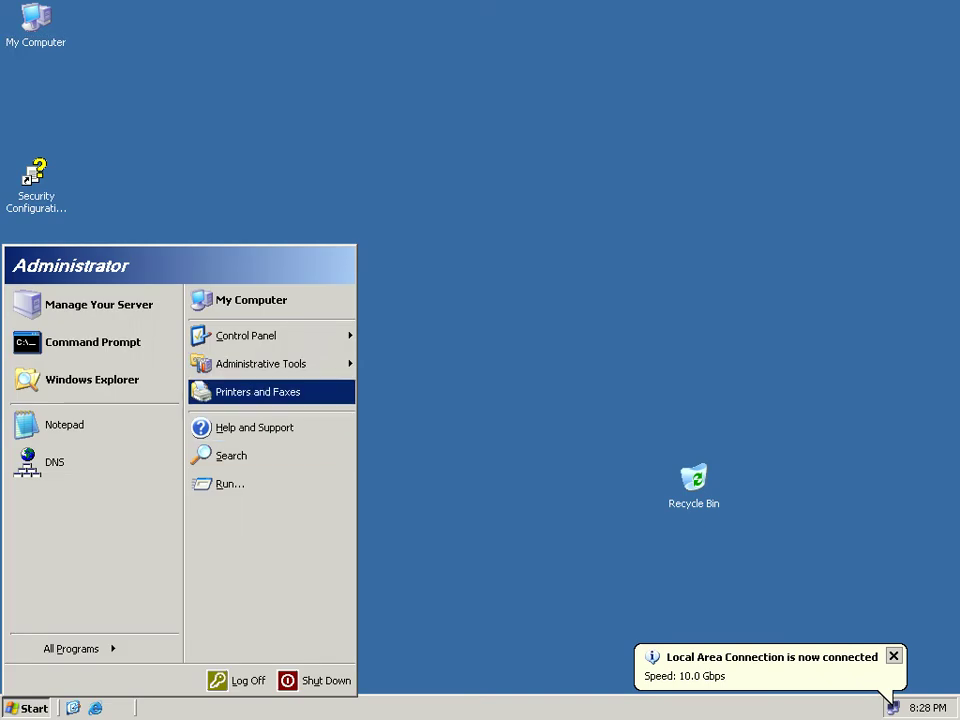
right_click(258, 300)
click(297, 461)
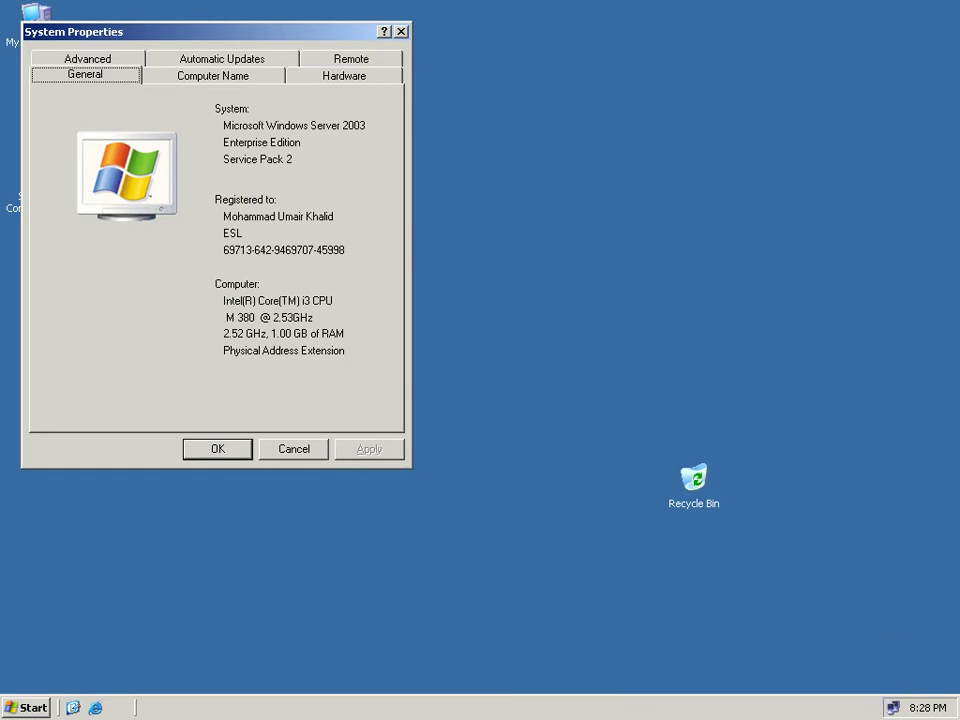
key(Escape)
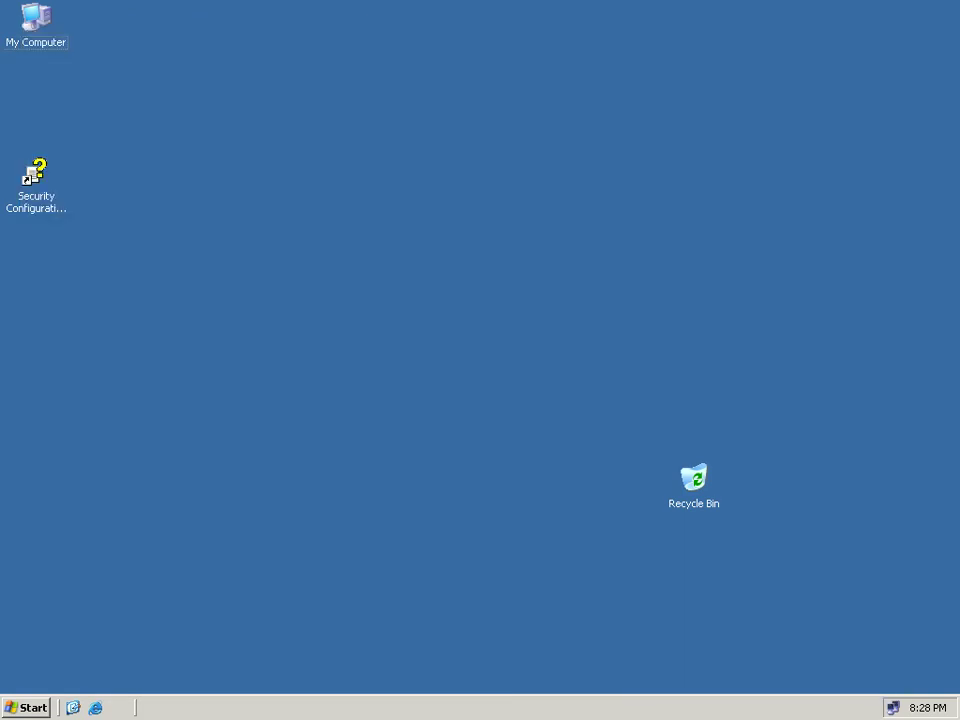
key(super)
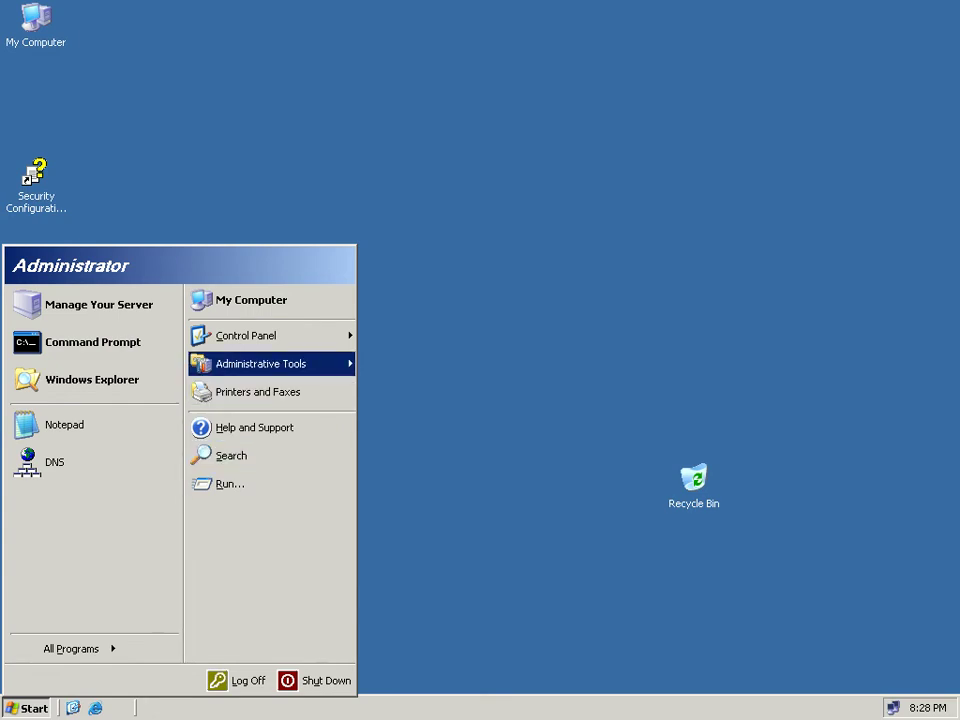
mouse_move(262, 364)
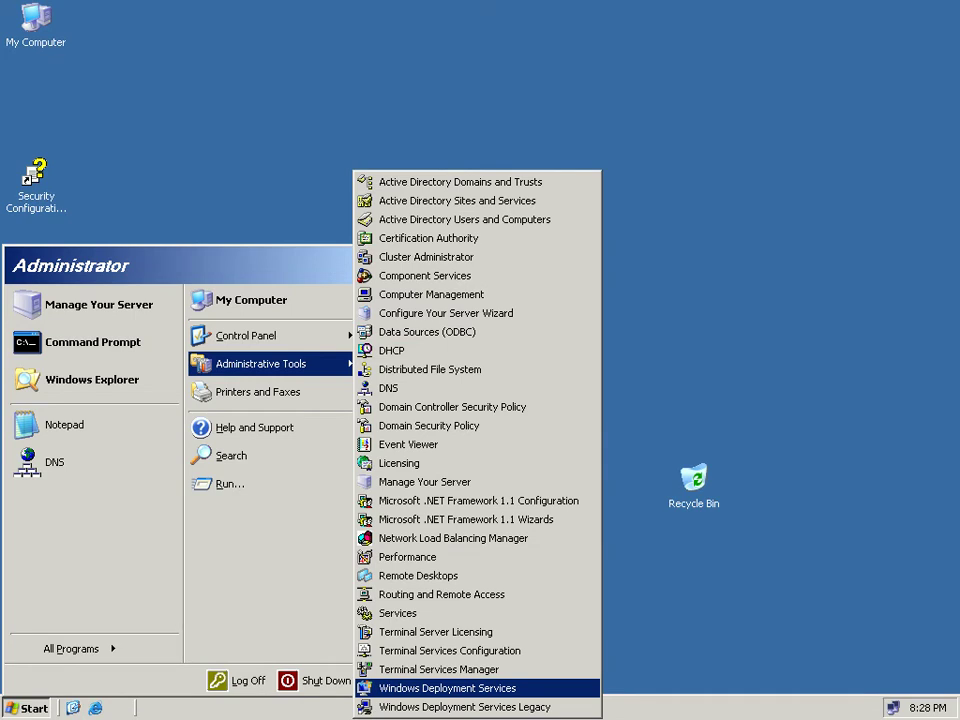
Open the WDS console and select 2003-dc.Student.com under Servers.
key(Return)
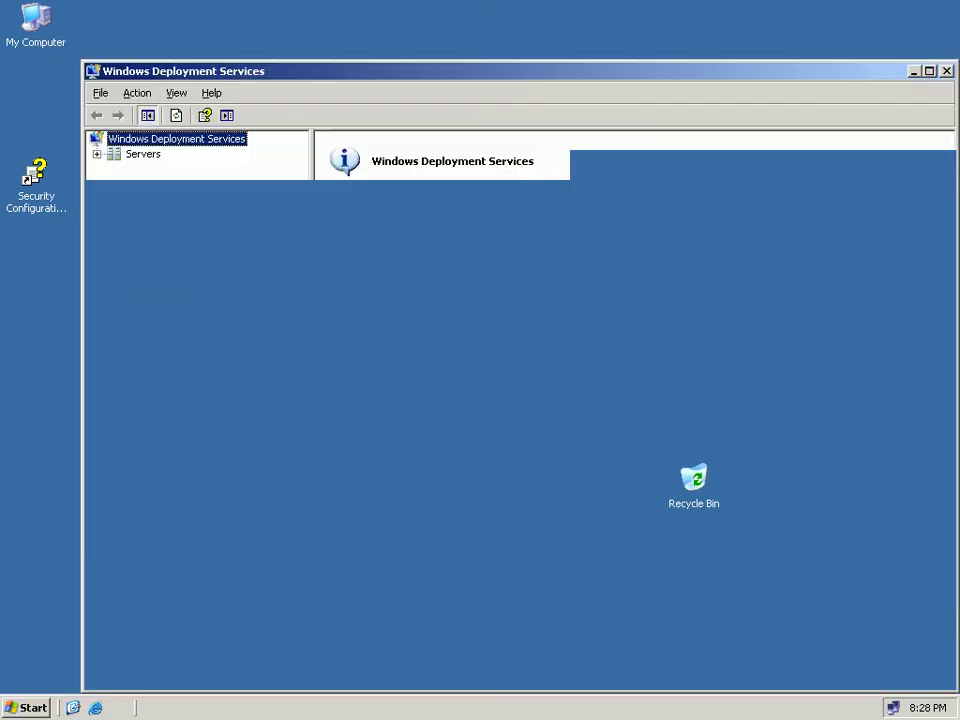
key(Down)
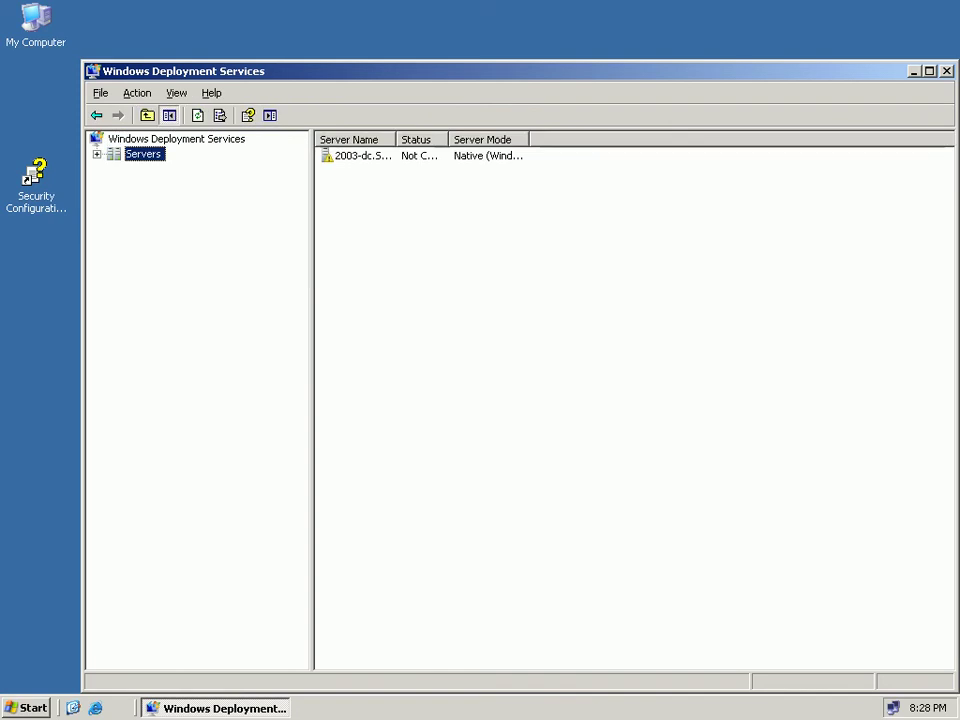
key(Right)
key(Down)
key(Right)
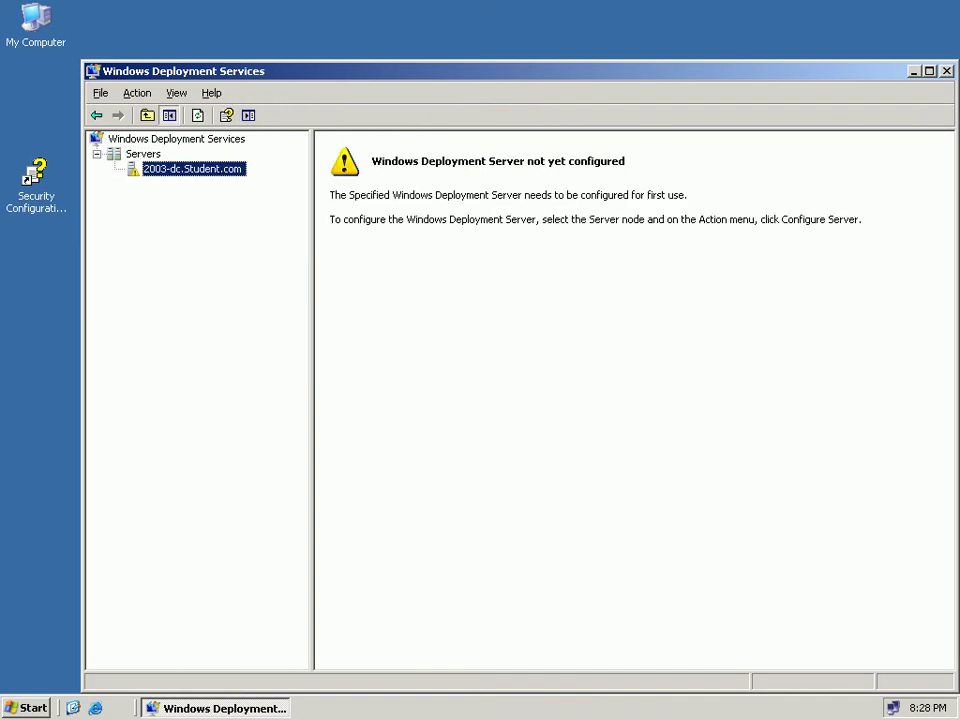
drag(520, 71, 498, 53)
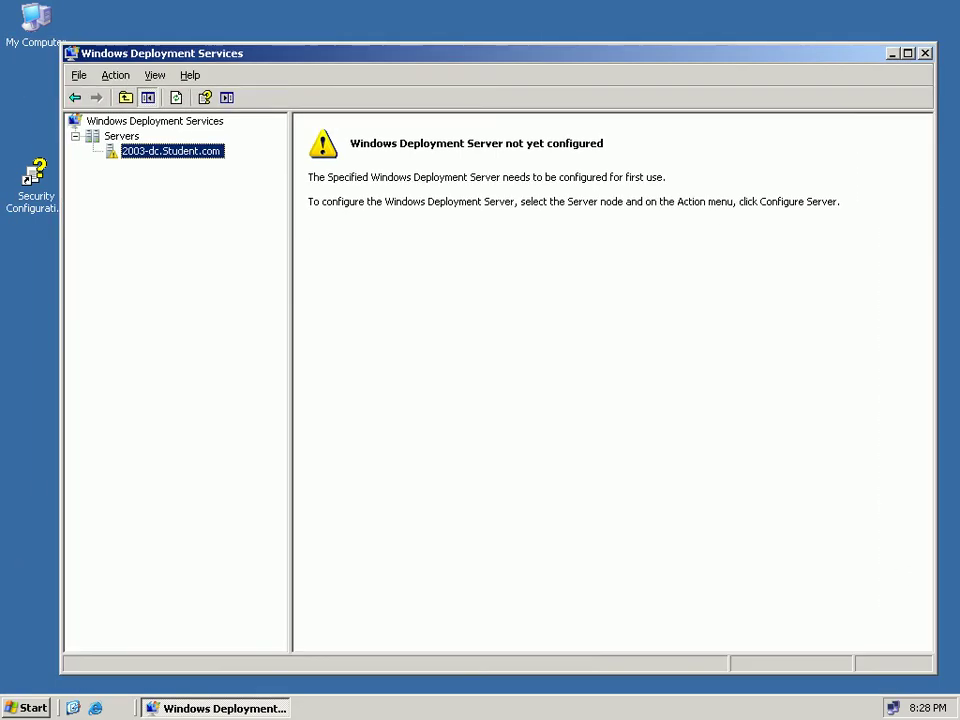
Launch the Windows Deployment Services setup wizard from Administrative Tools.
key(super)
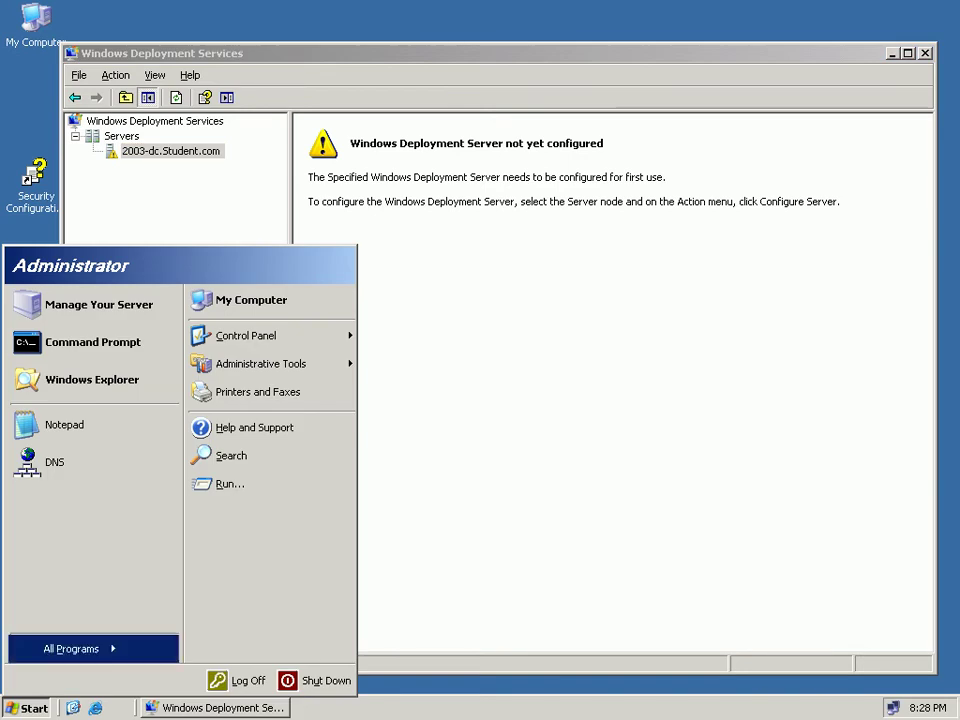
key(Down)
key(Down)
key(Down)
key(Down)
key(Down)
key(Down)
key(Down)
key(Down)
key(Down)
key(Down)
key(Down)
key(Down)
key(Down)
key(Down)
key(Down)
key(Down)
key(Down)
key(Down)
key(Return)
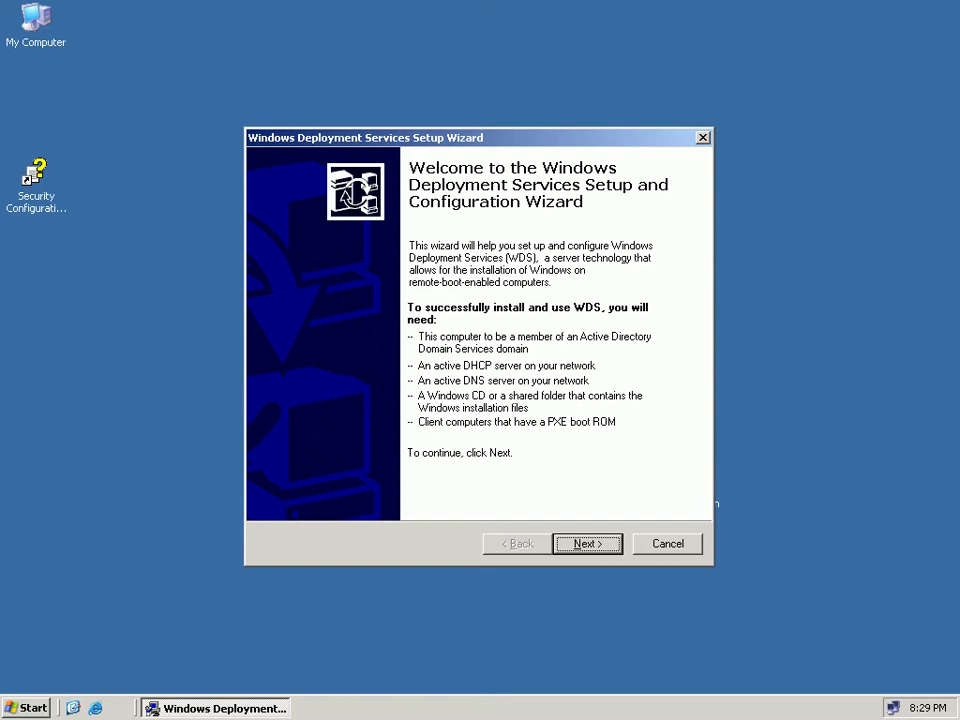
Review the computer name and domain in System Properties, close it, and exit VM full screen.
right_click(30, 40)
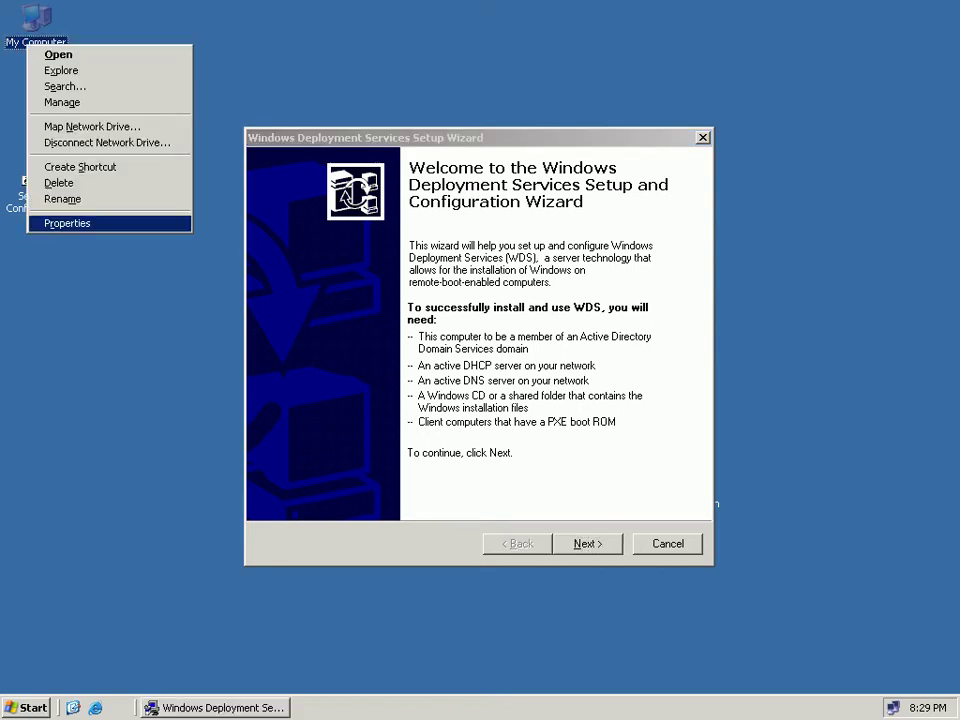
click(60, 221)
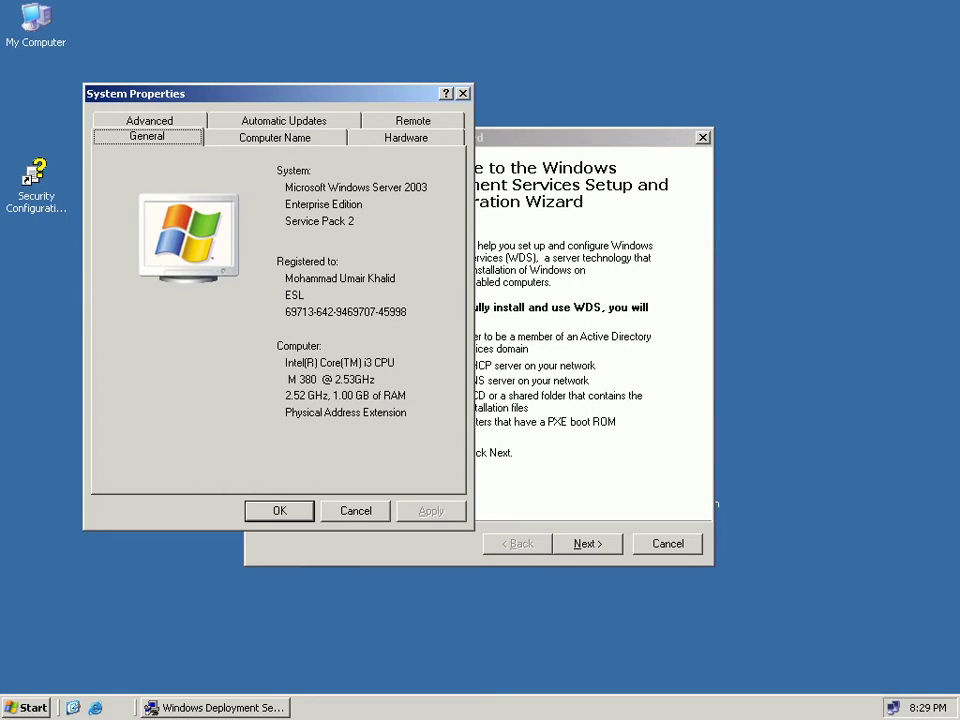
key(ctrl+Tab)
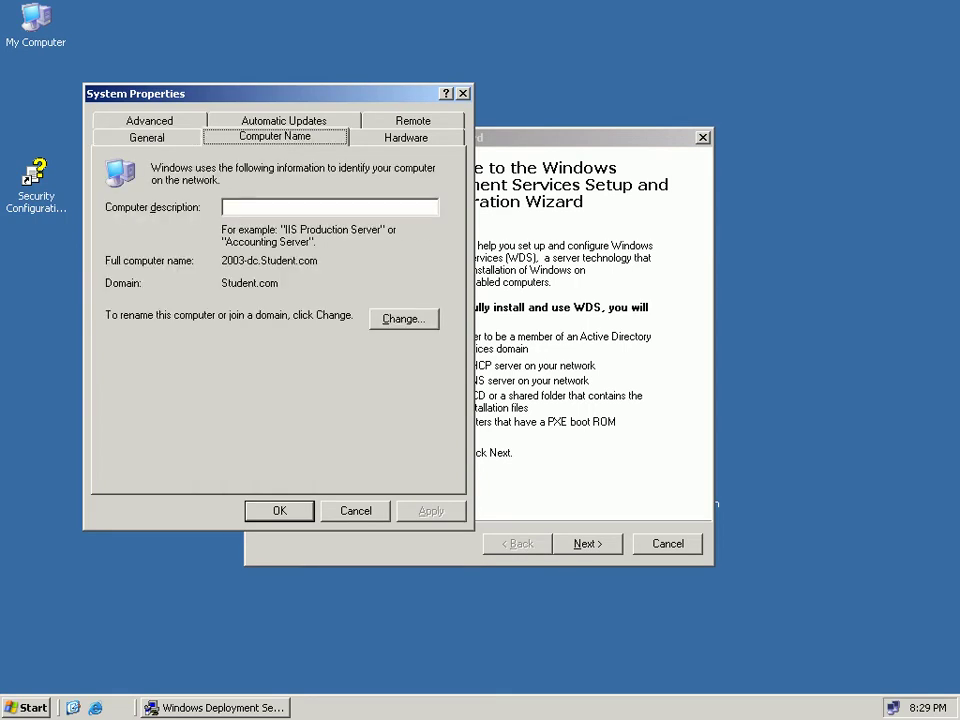
key(Escape)
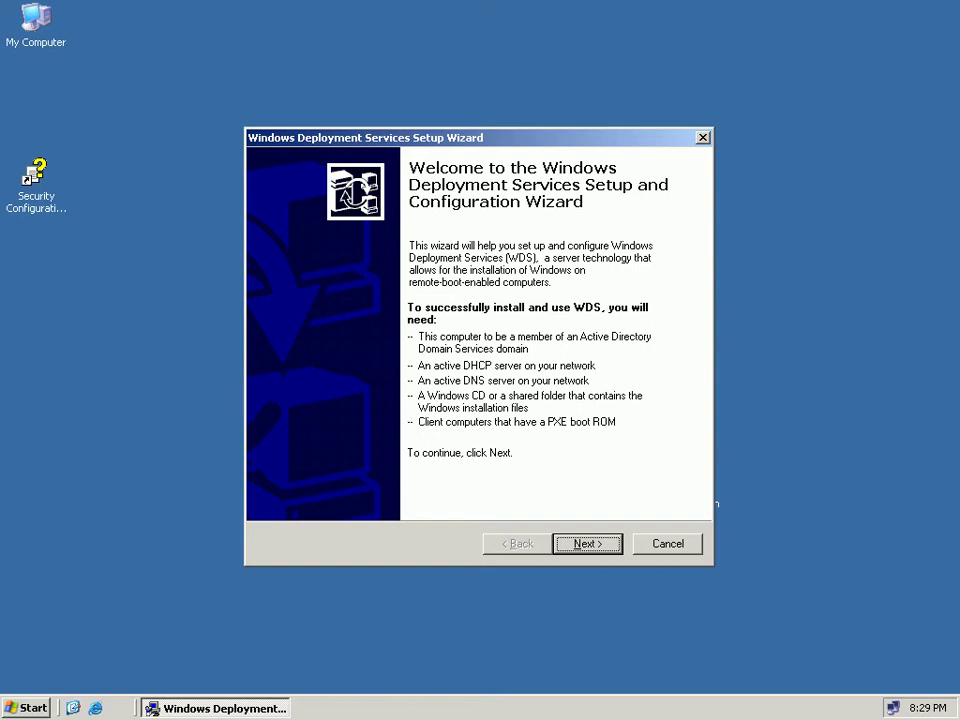
key(ctrl+alt+Break)
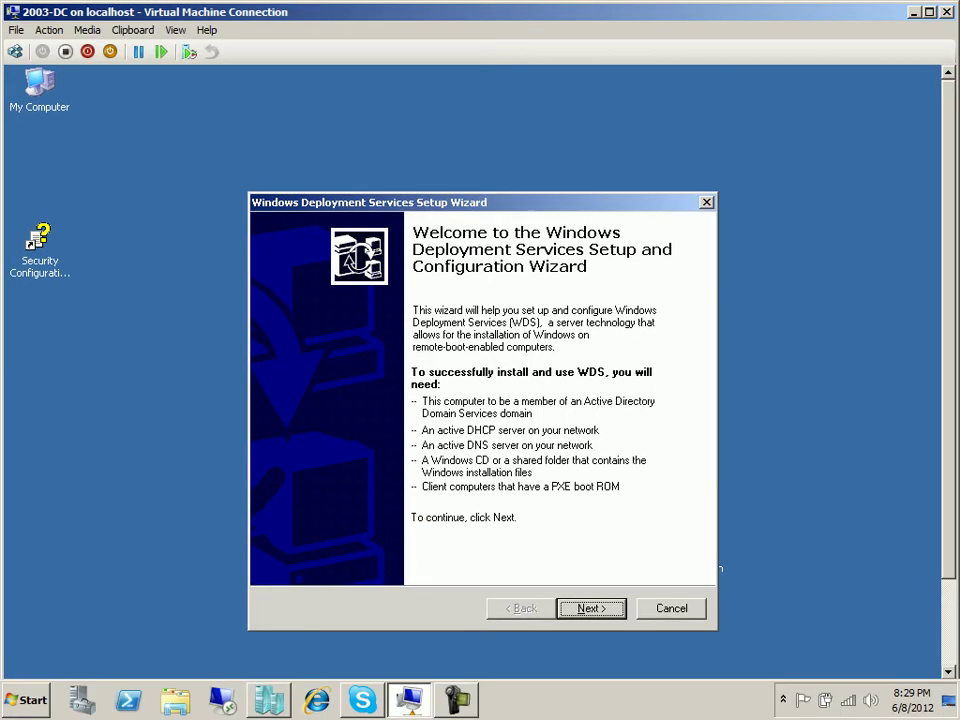
Insert the 32-bit Windows XP Professional ISO from ISO-OS\XP into the VM's DVD drive.
click(87, 30)
mouse_move(133, 30)
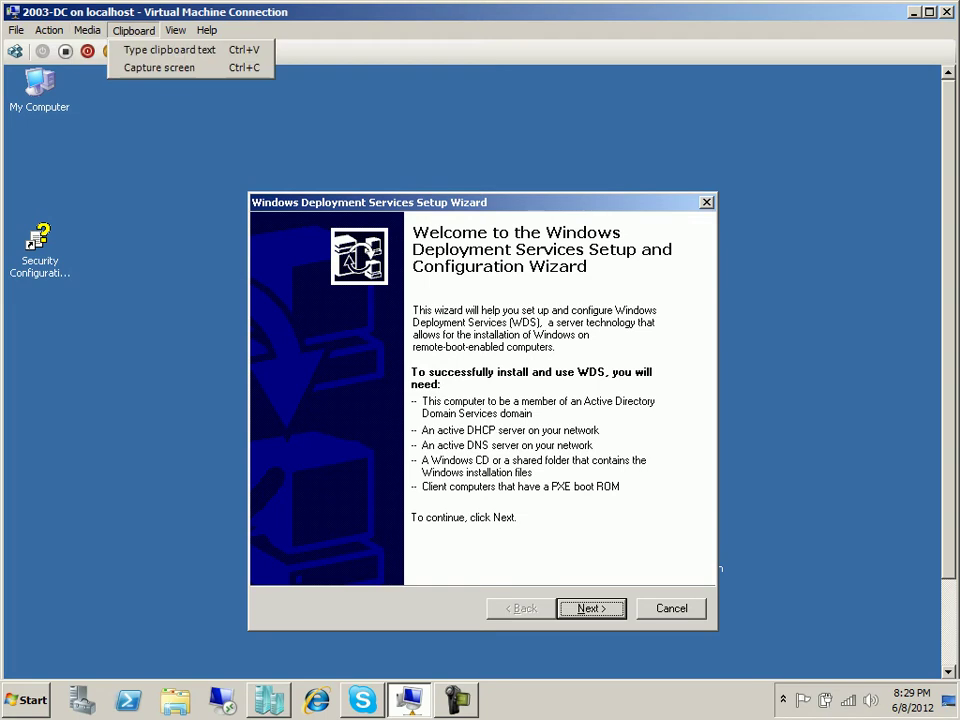
mouse_move(88, 30)
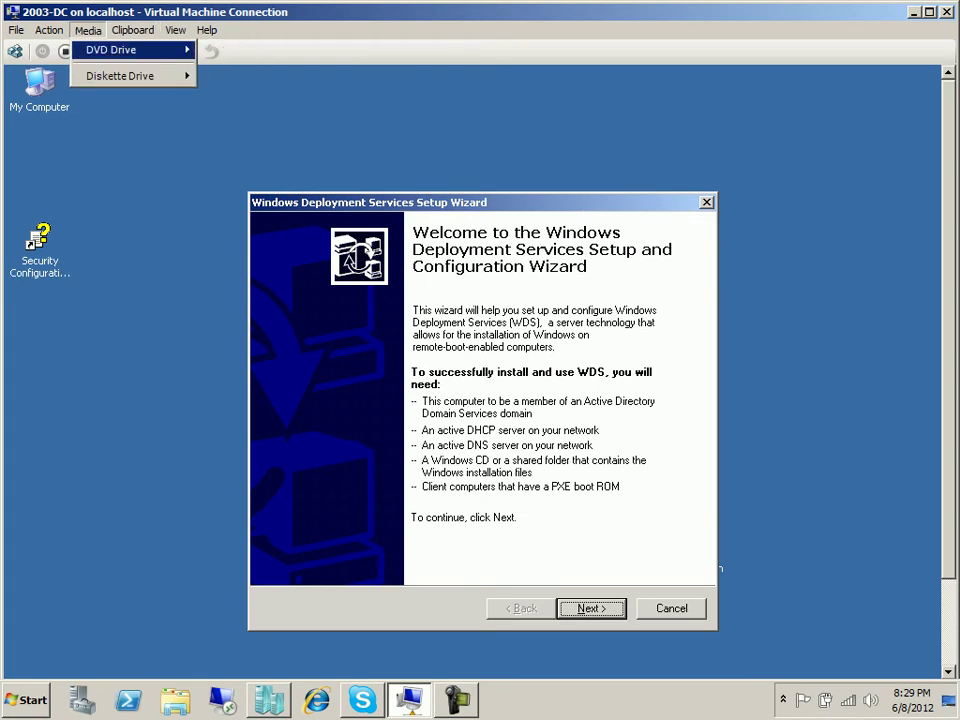
mouse_move(110, 49)
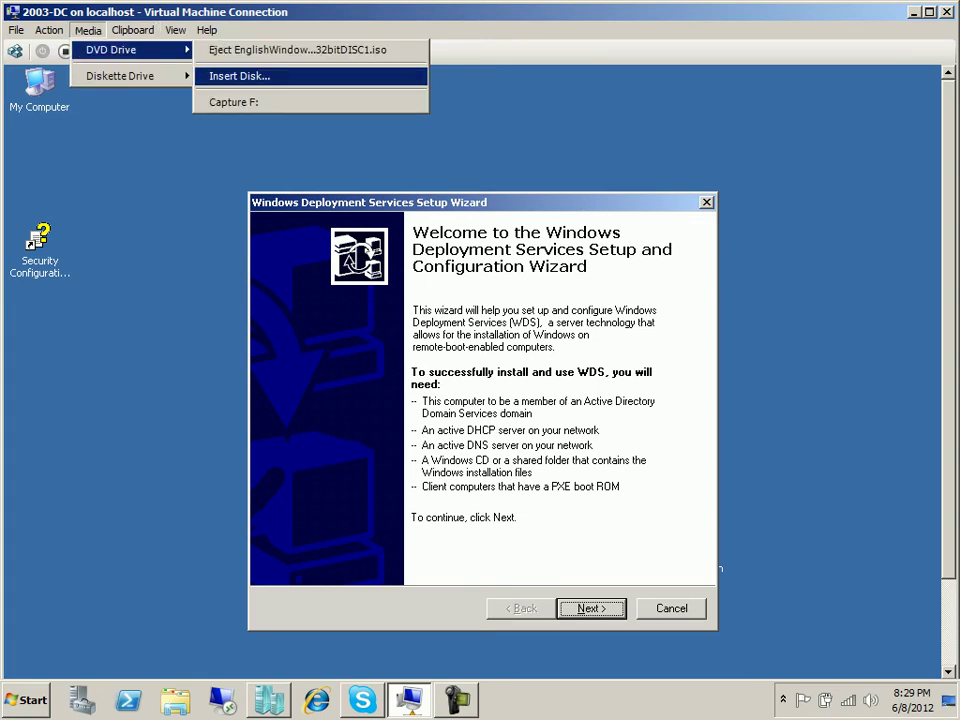
key(Return)
key(alt+Up)
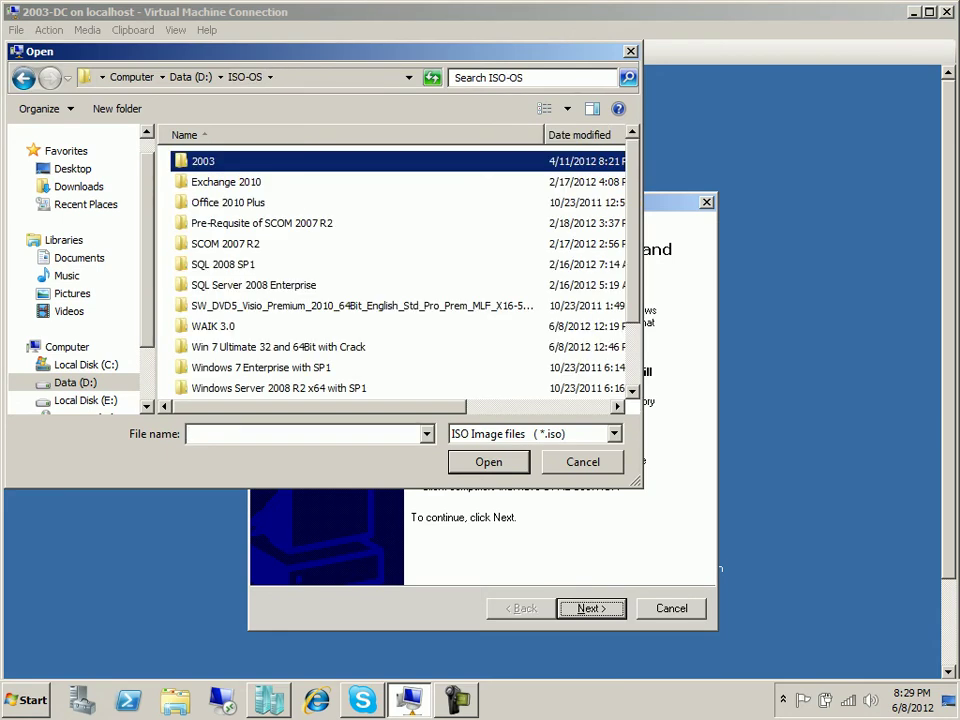
scroll(400, 270, down, 1)
key(x)
key(Return)
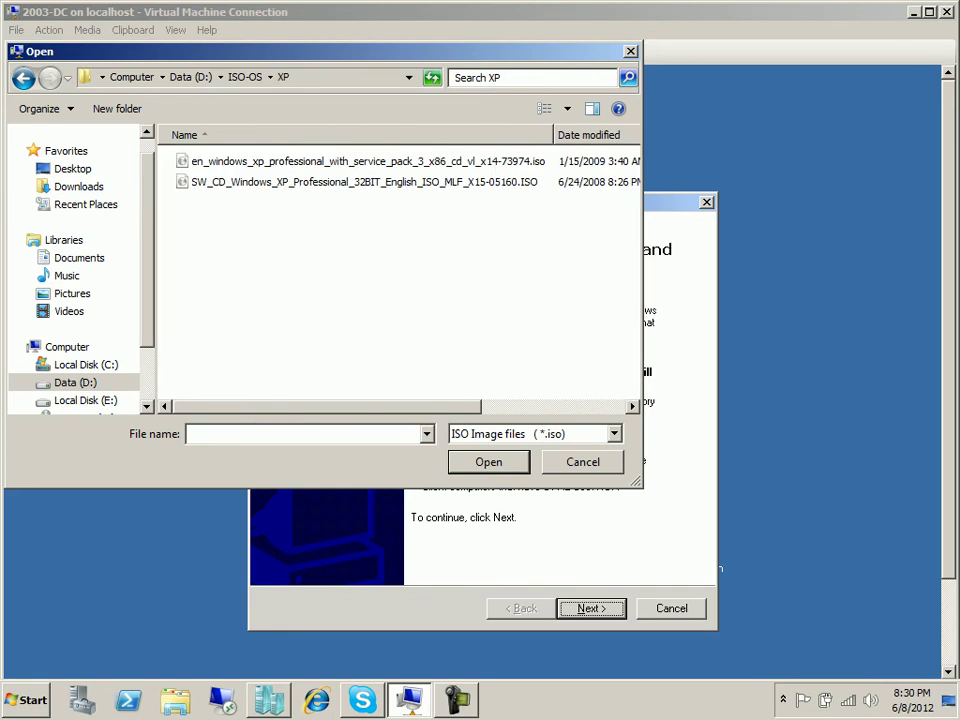
key(s)
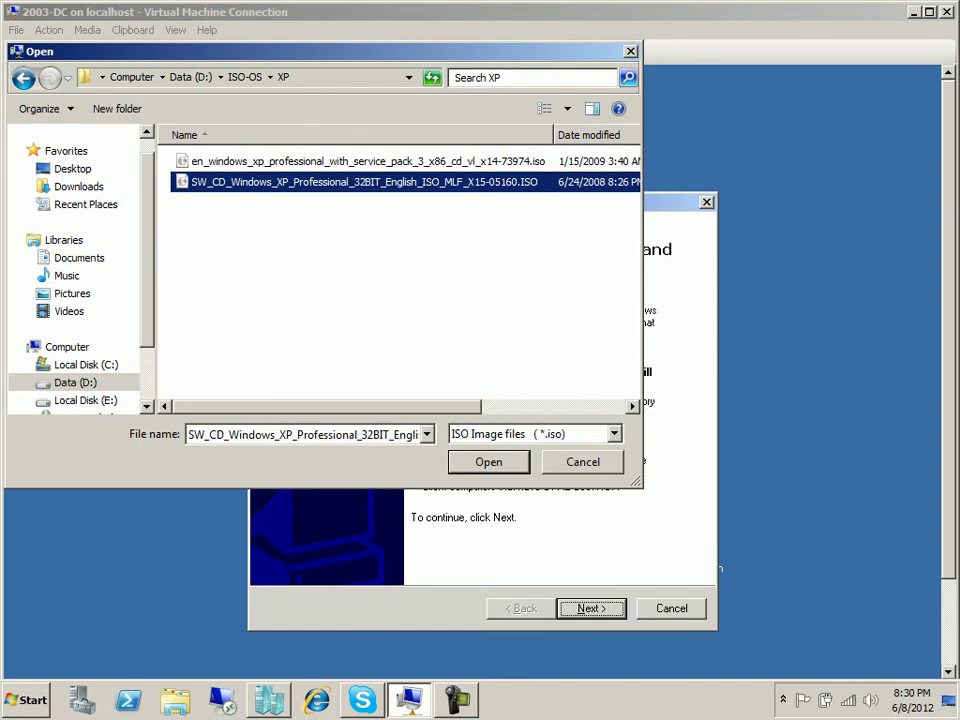
key(Return)
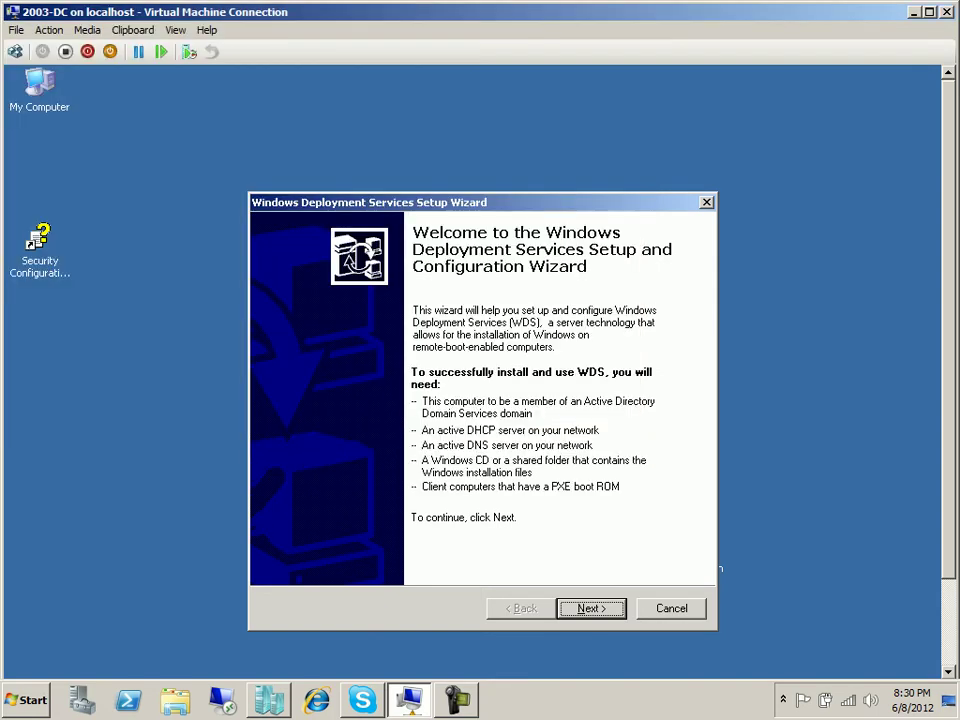
Return the VM to full screen and close the Windows XP autorun window.
key(alt+v)
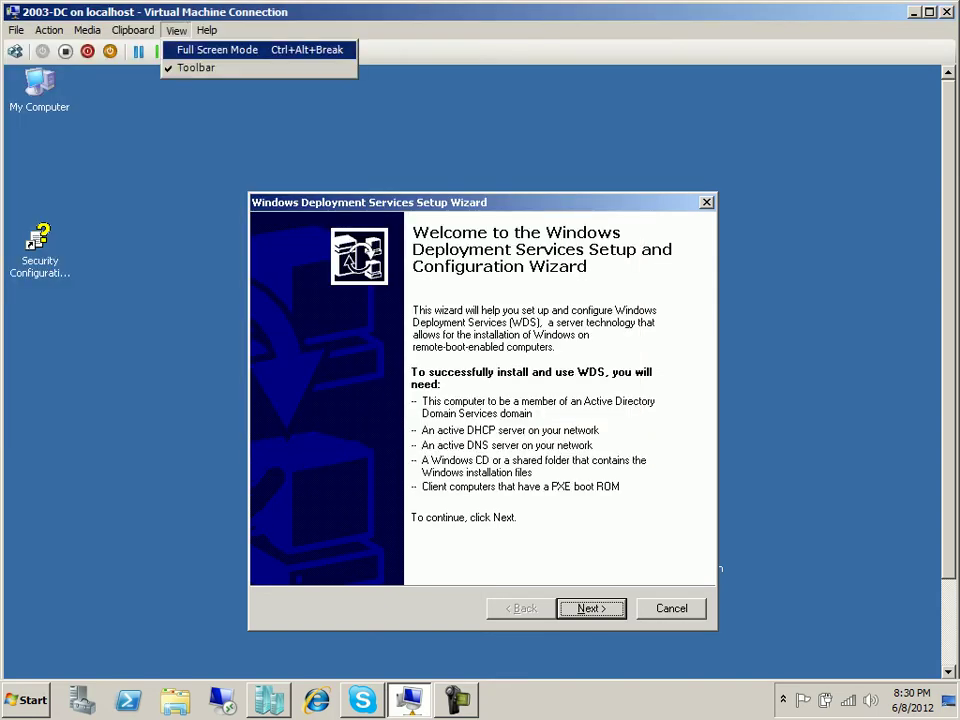
key(Return)
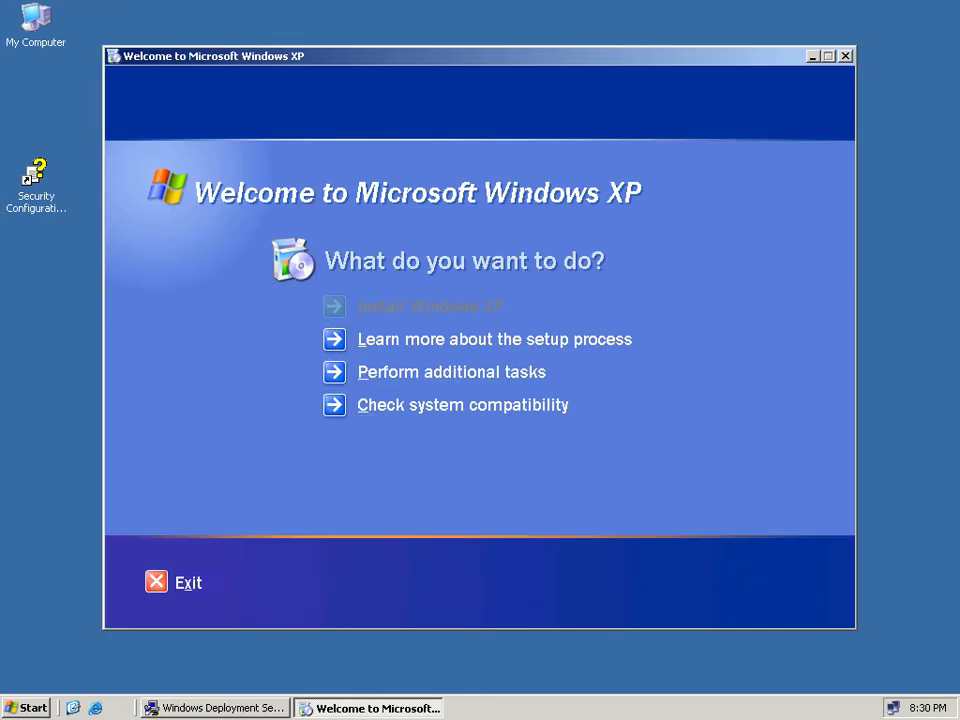
key(Escape)
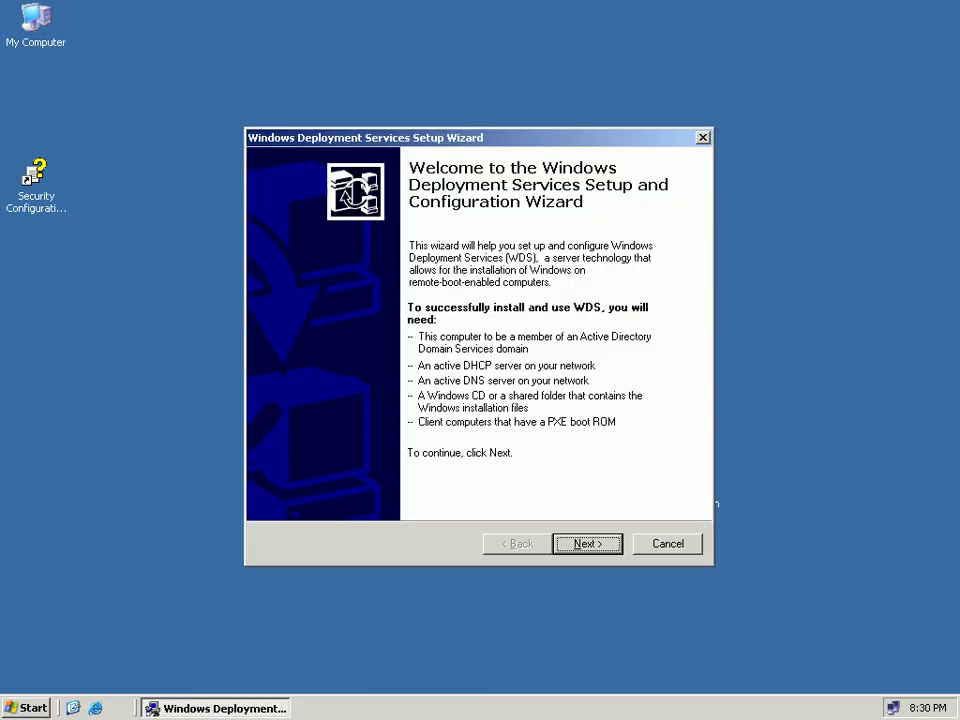
Advance the WDS wizard to the C:\RemoteInstall folder step and open Disk Management in Computer Management.
key(Return)
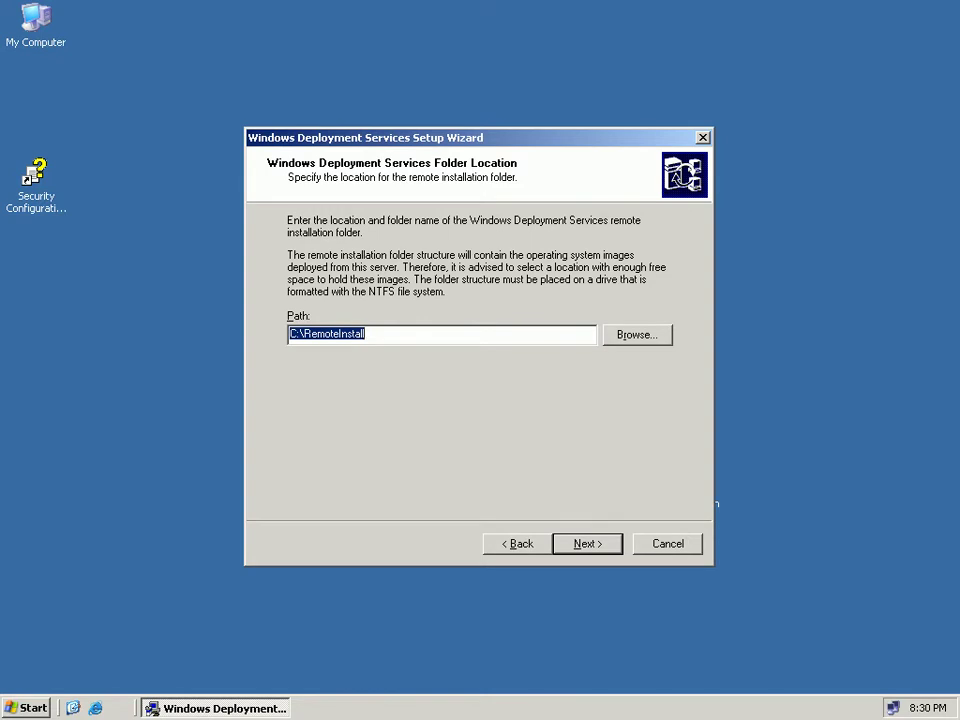
key(super)
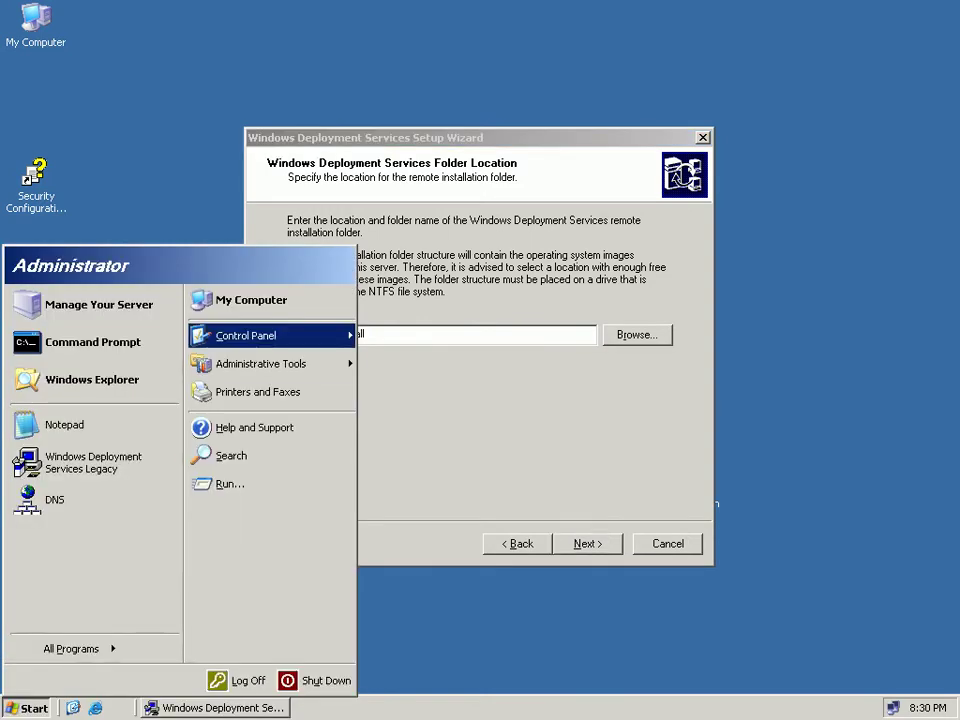
key(Up)
key(shift+F10)
key(Down)
key(Down)
key(Down)
key(Down)
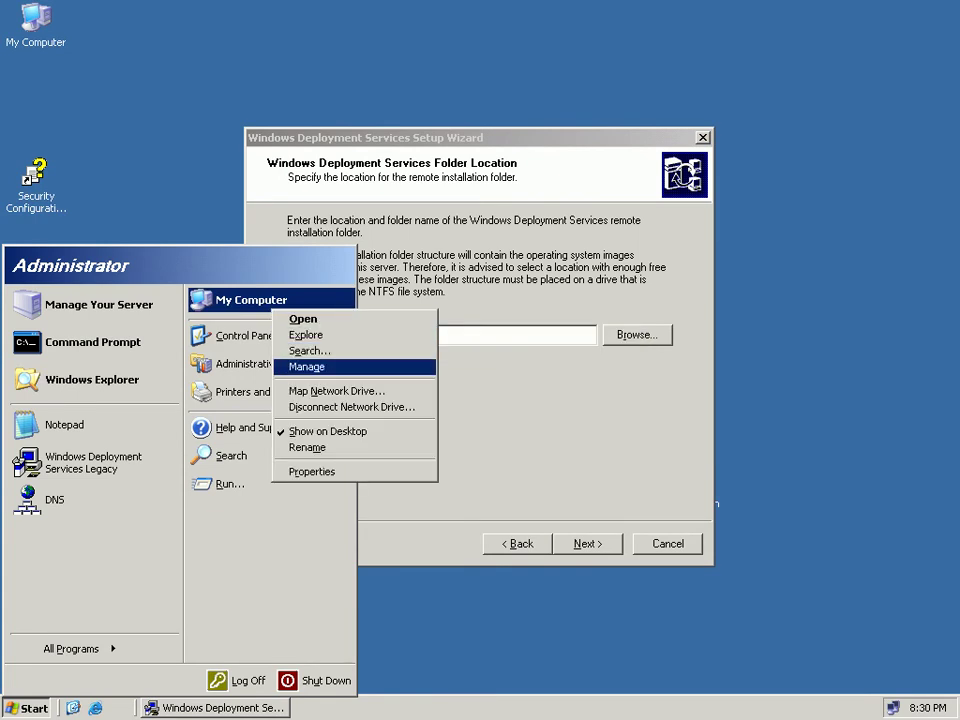
key(Return)
key(Down)
key(Down)
key(Right)
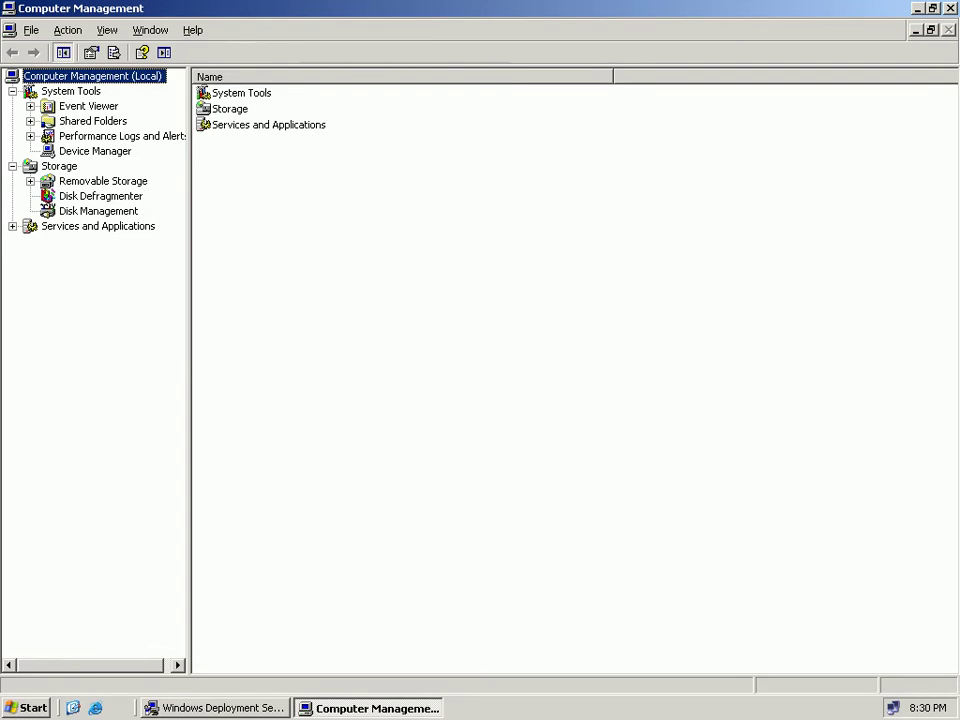
click(98, 211)
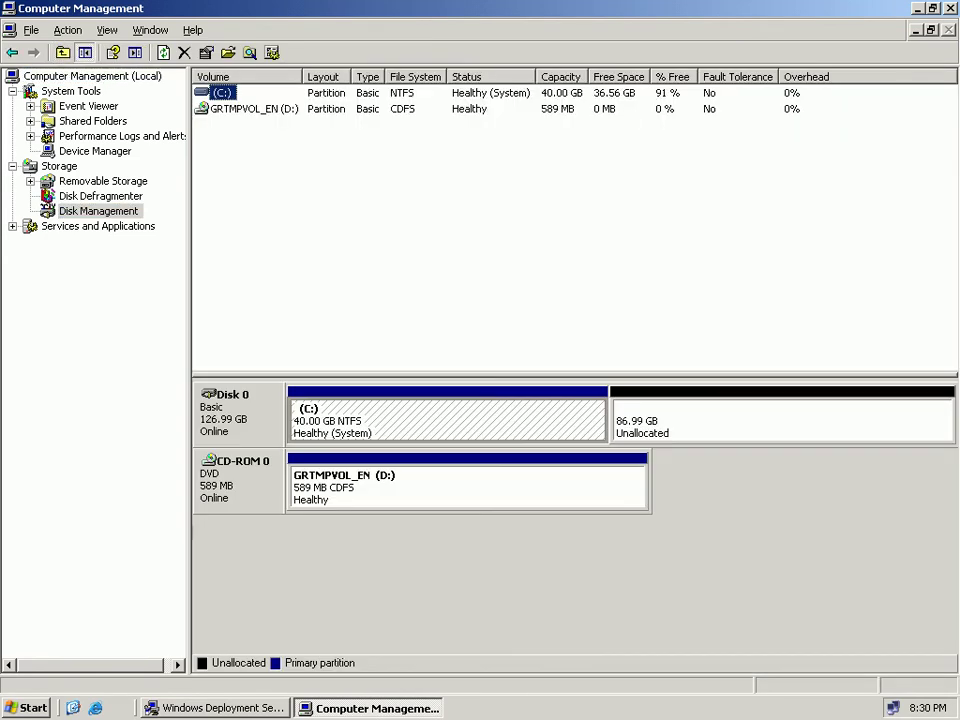
Create primary partition E: from the 86.99 GB unallocated space, quick-formatted as NTFS.
click(780, 420)
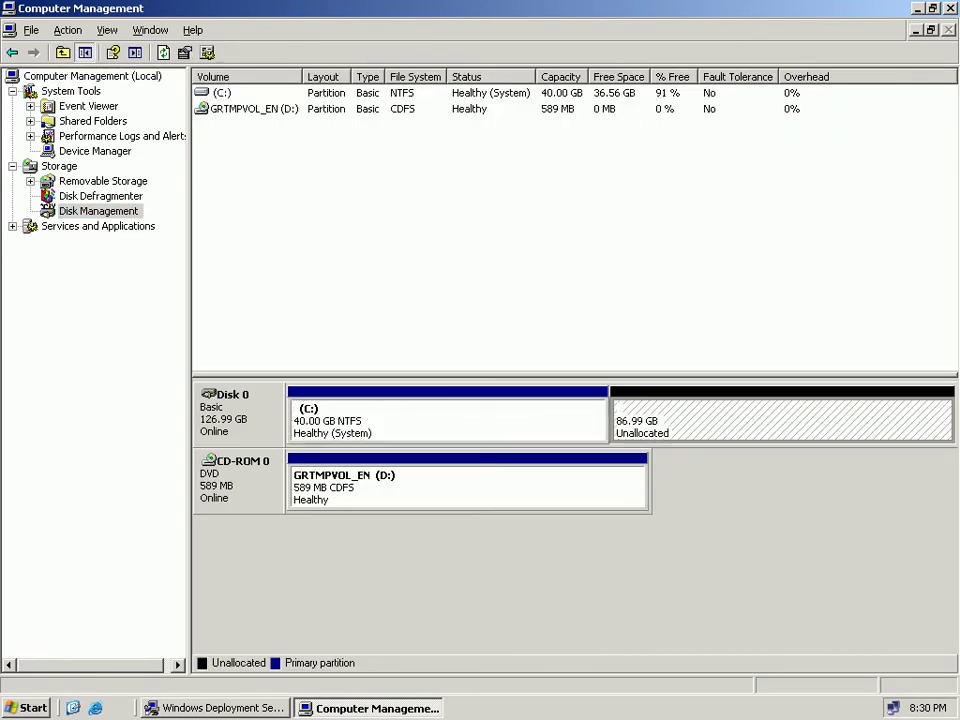
right_click(680, 419)
click(735, 431)
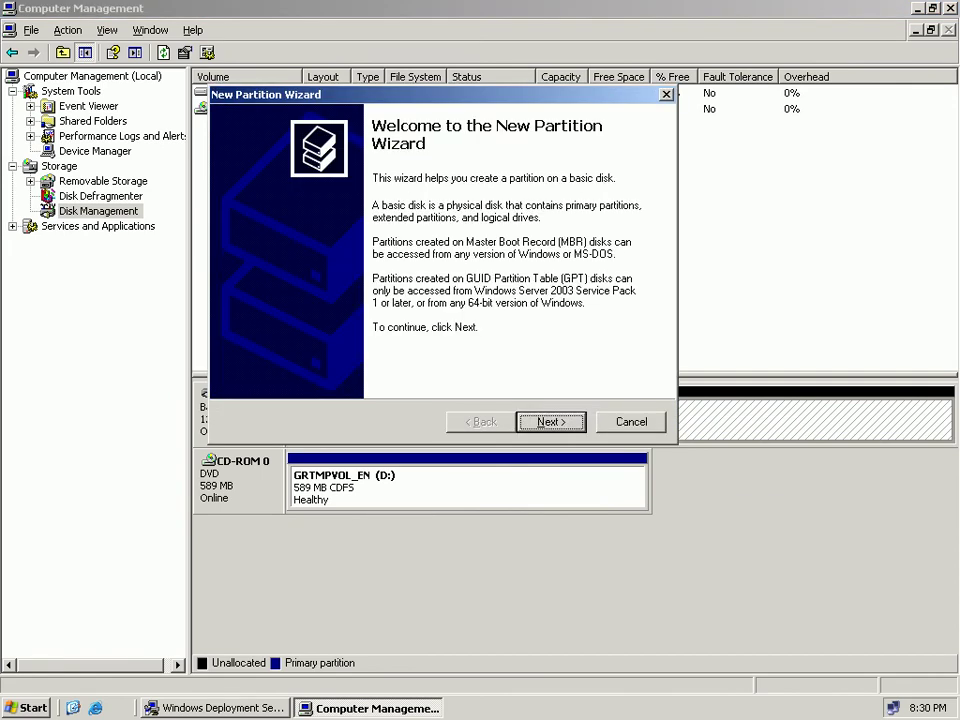
click(550, 421)
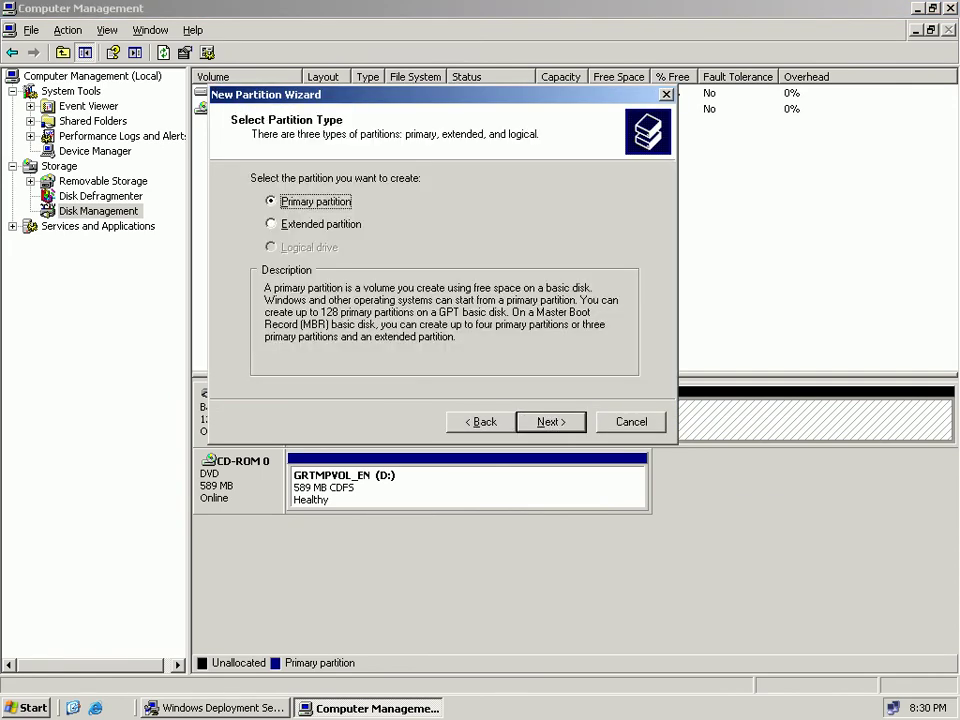
key(Return)
key(Return)
key(Return)
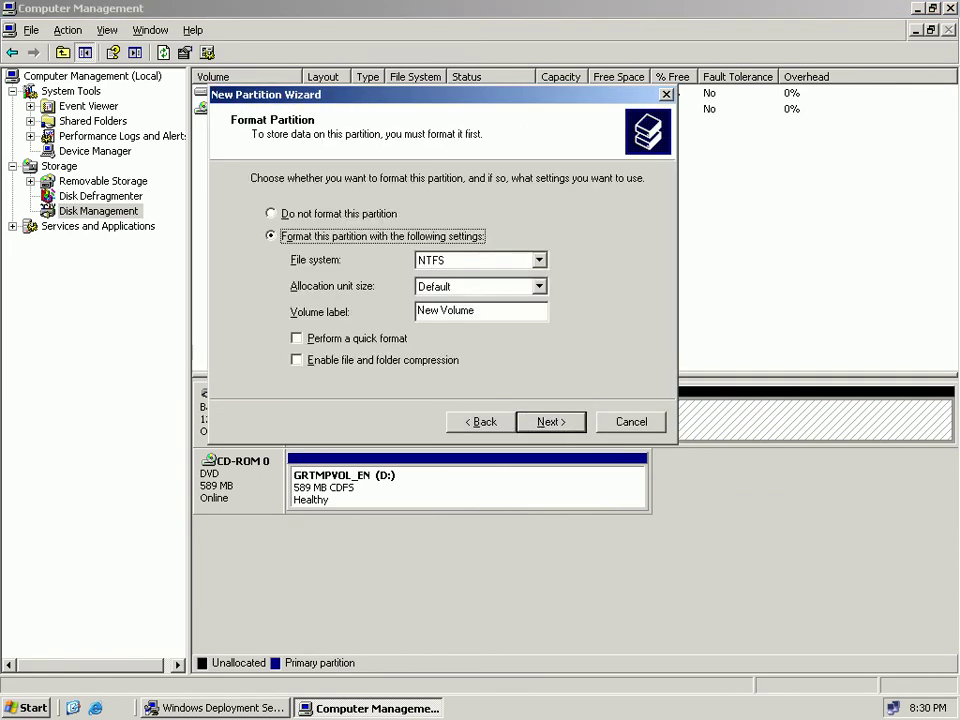
key(alt+p)
key(Return)
key(Return)
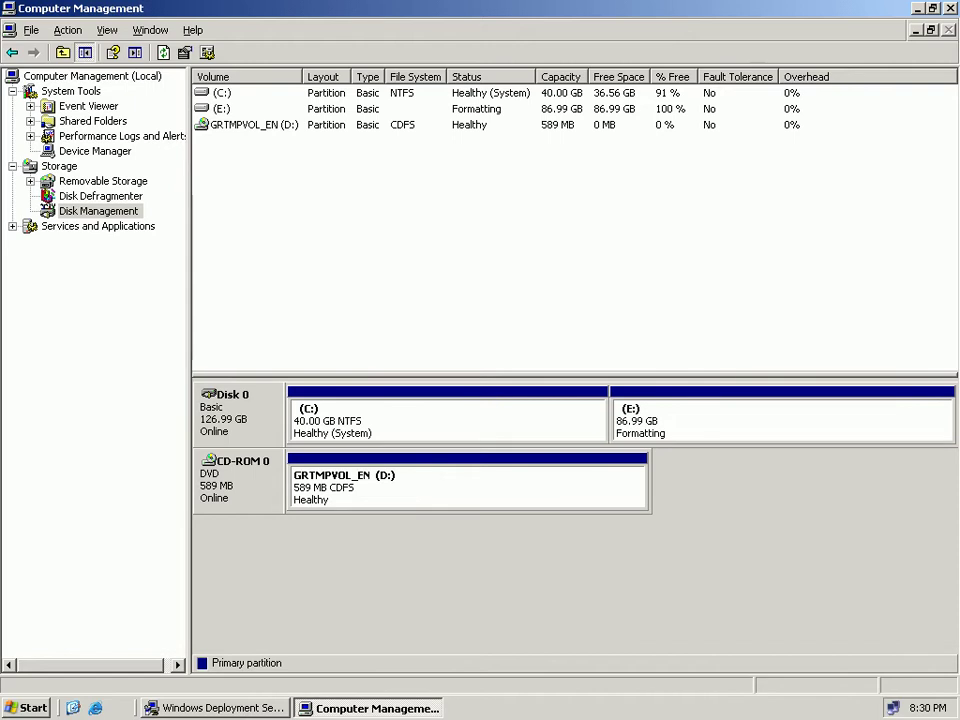
Check the new E: partition's formatting status beside the C: and D: volumes.
click(783, 421)
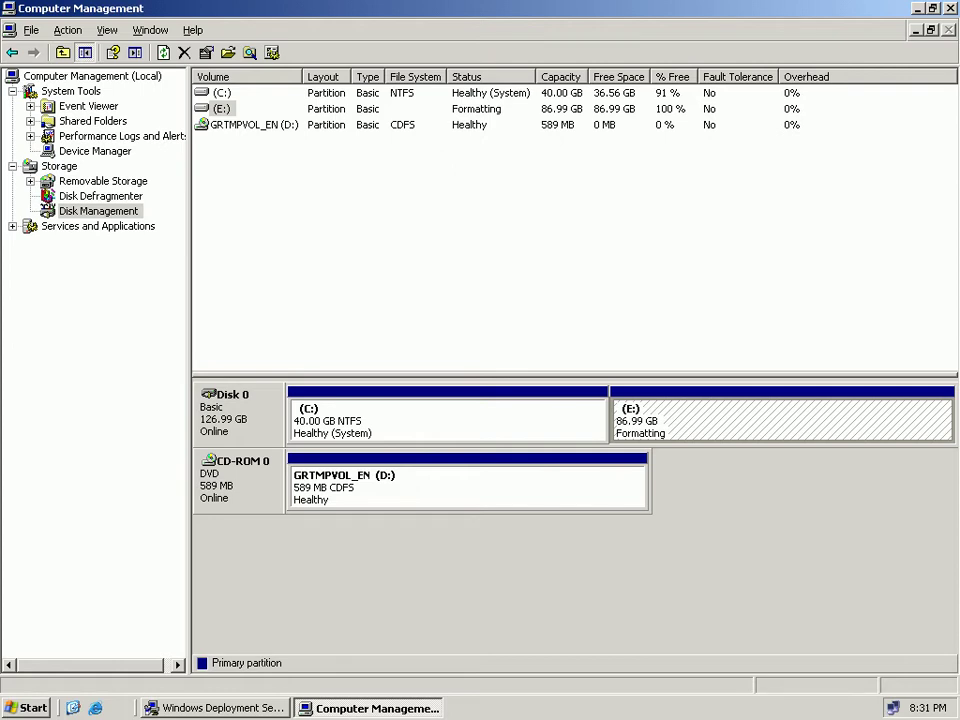
click(530, 420)
click(540, 487)
click(700, 420)
click(550, 487)
click(530, 420)
click(700, 420)
click(720, 420)
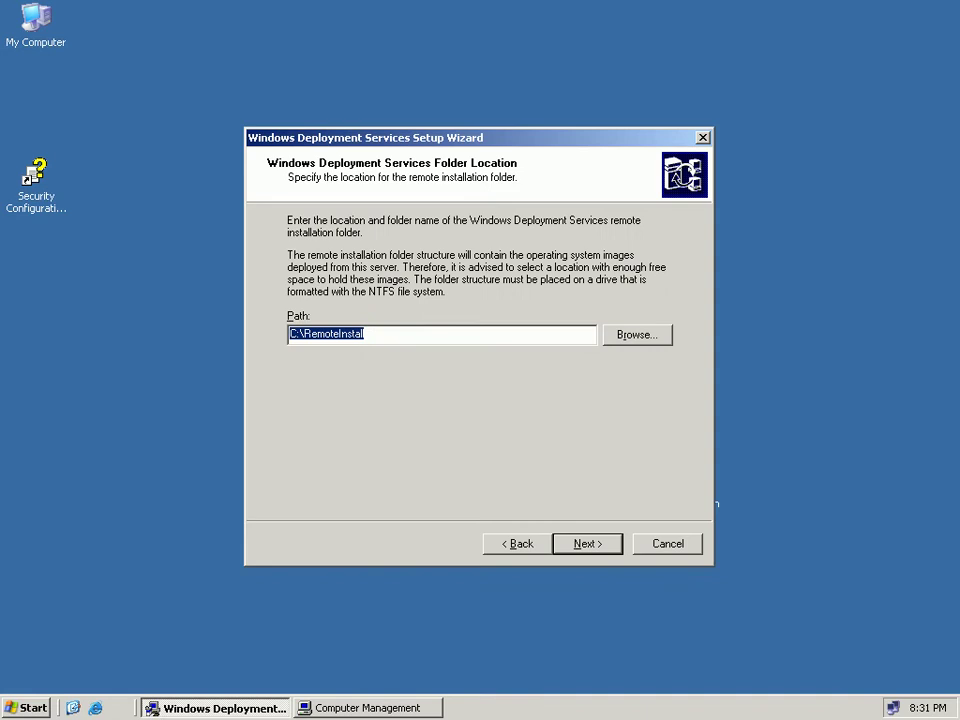
Try browsing to Local Disk (E:) for the install folder, then dismiss the inaccessible-drive error.
key(alt+b)
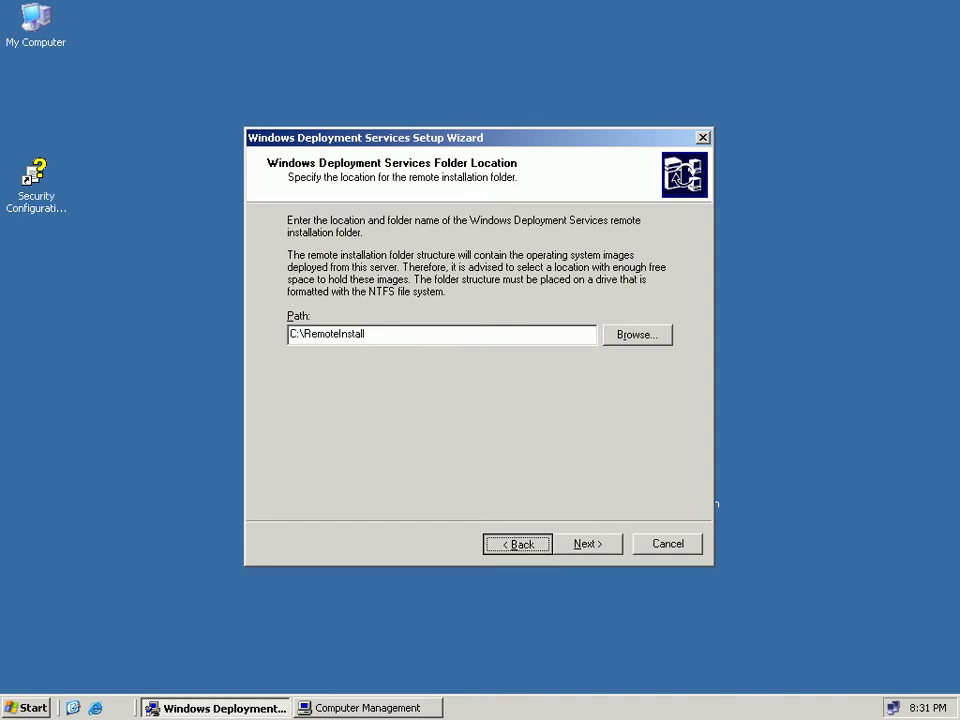
key(alt+n)
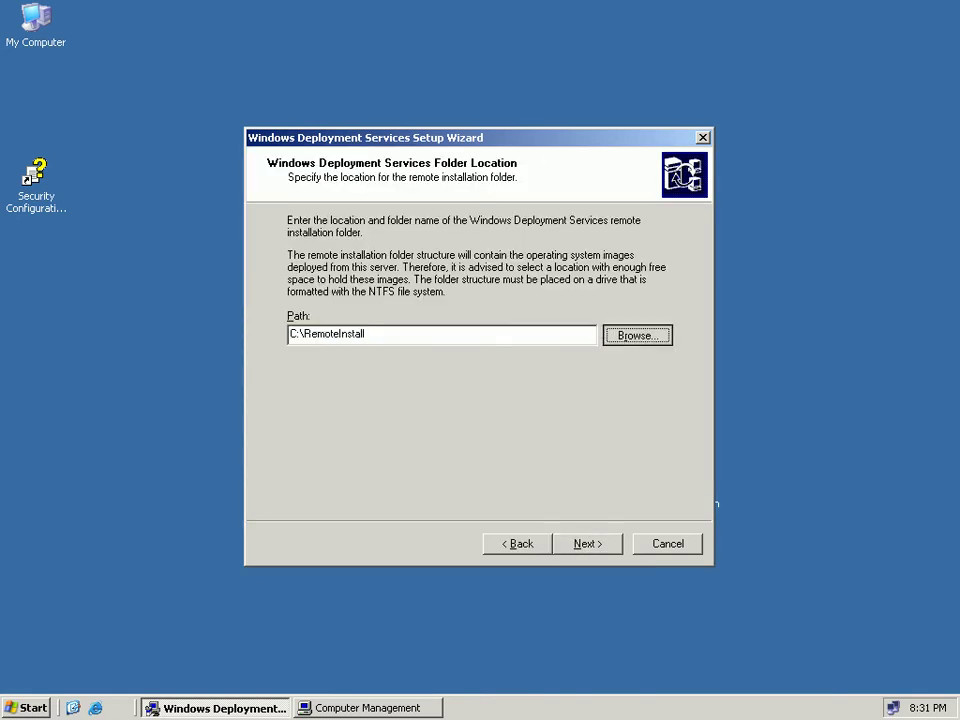
key(alt+r)
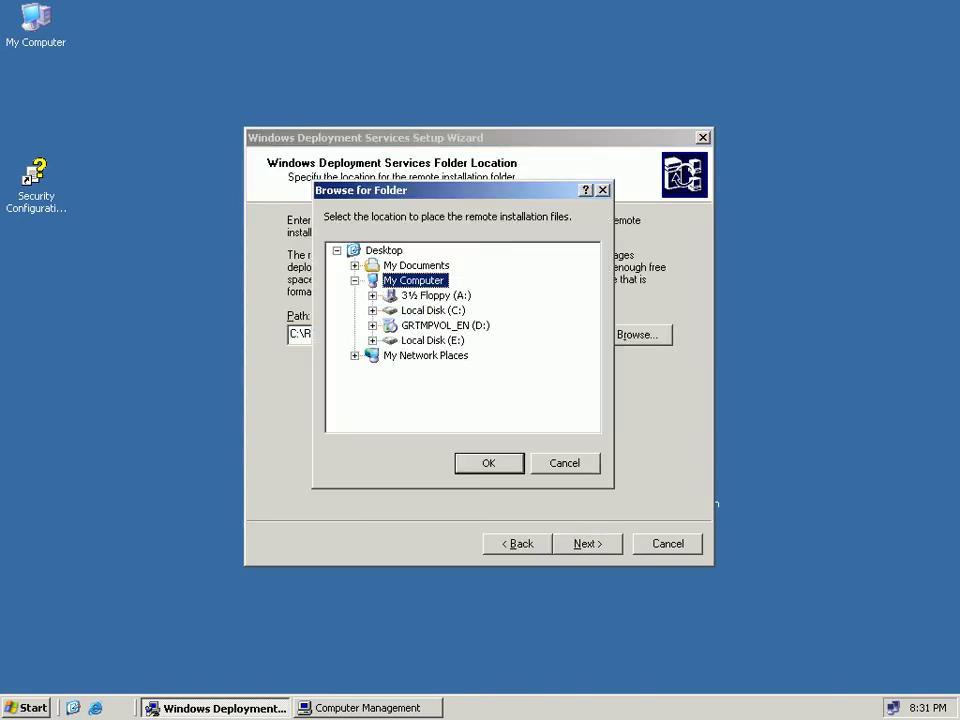
click(432, 341)
key(Return)
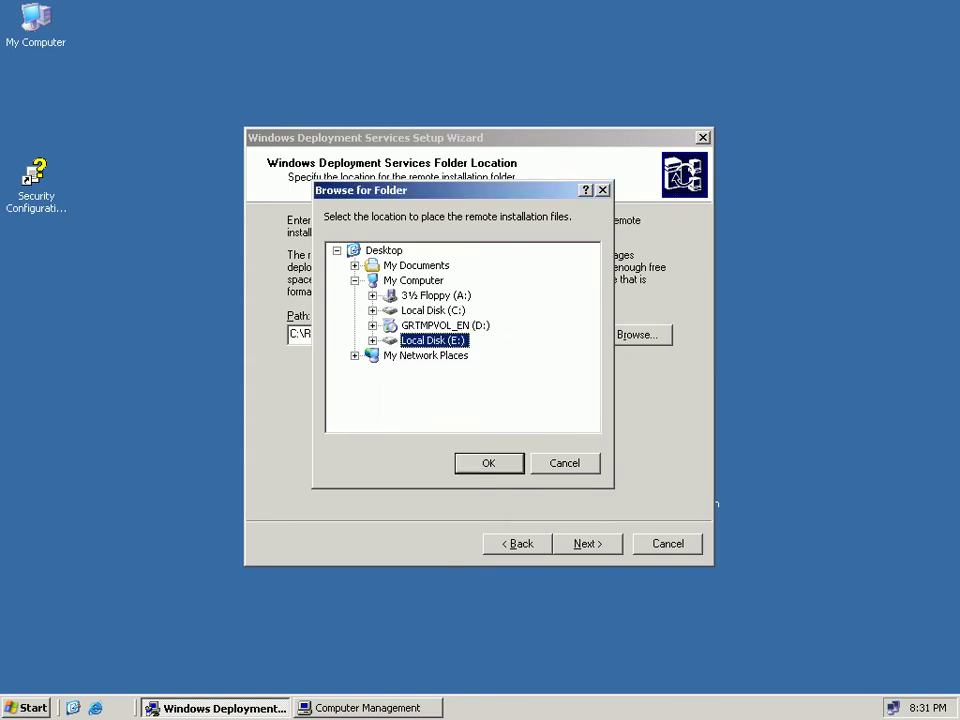
Inspect the D:, E: and C: volumes in Computer Management's Disk Management.
key(alt+Tab)
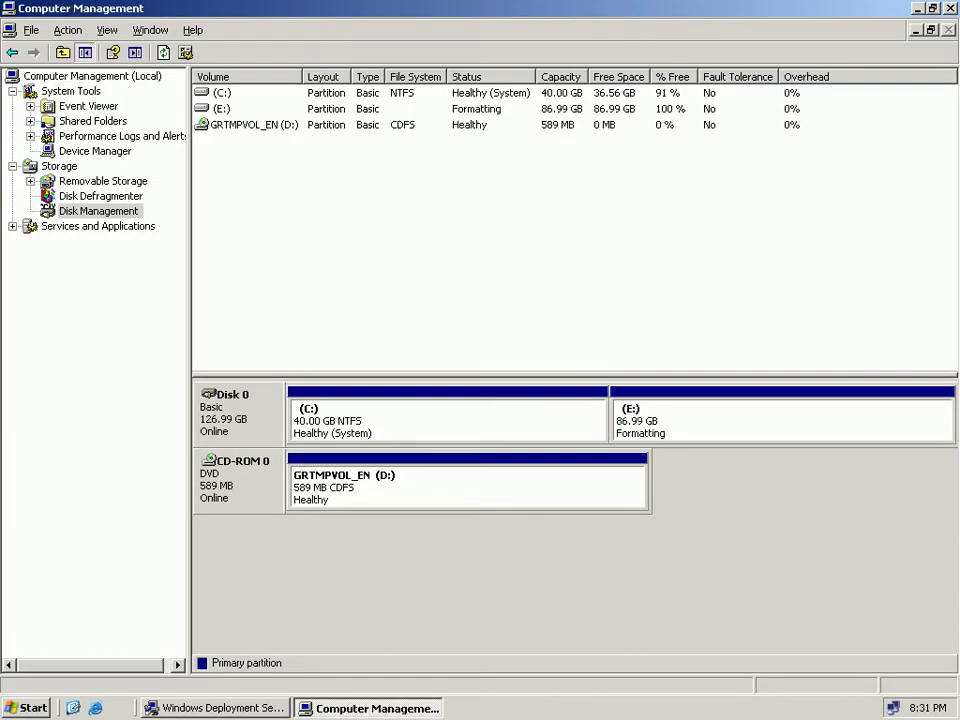
click(520, 487)
click(720, 421)
click(520, 421)
click(720, 421)
Cancel the folder browser, return the wizard to its welcome page, and go back to Computer Management.
click(220, 708)
key(Escape)
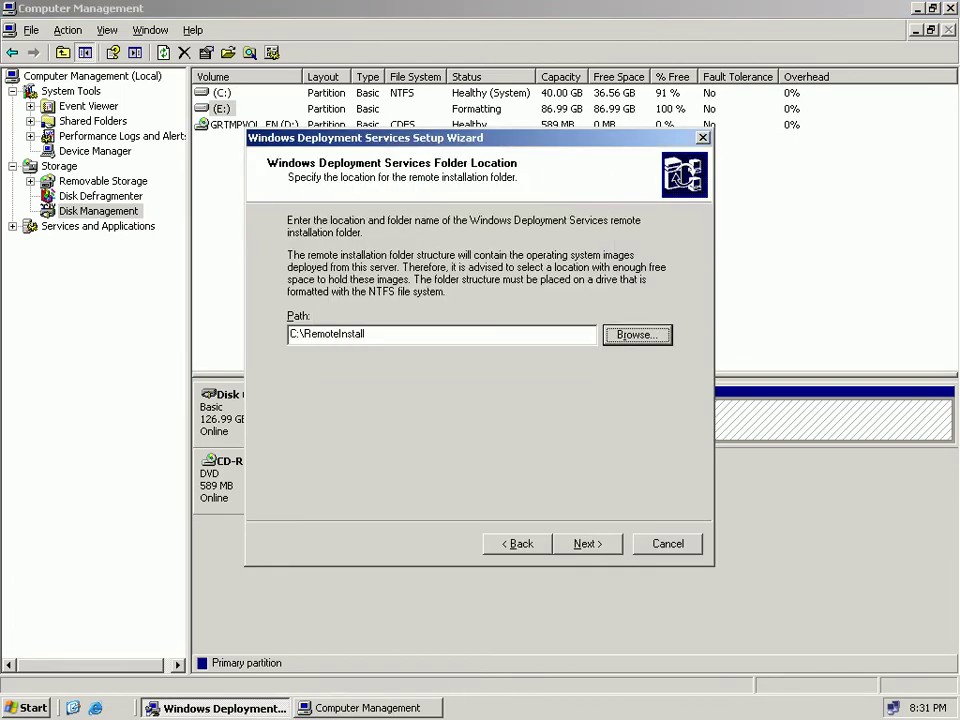
key(alt+b)
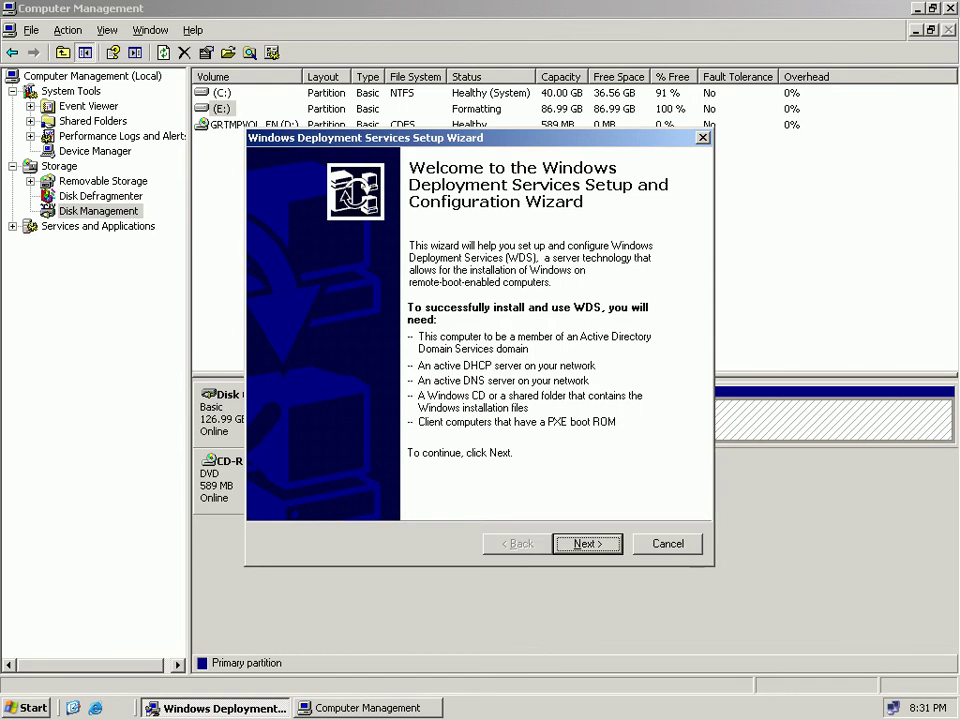
key(alt+Tab)
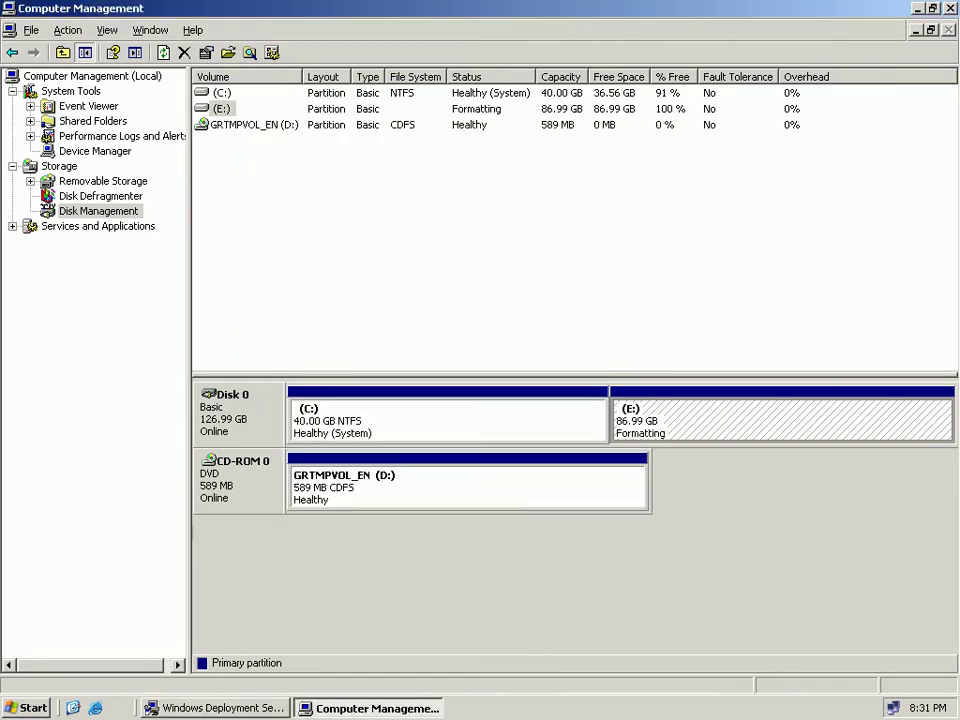
right_click(656, 432)
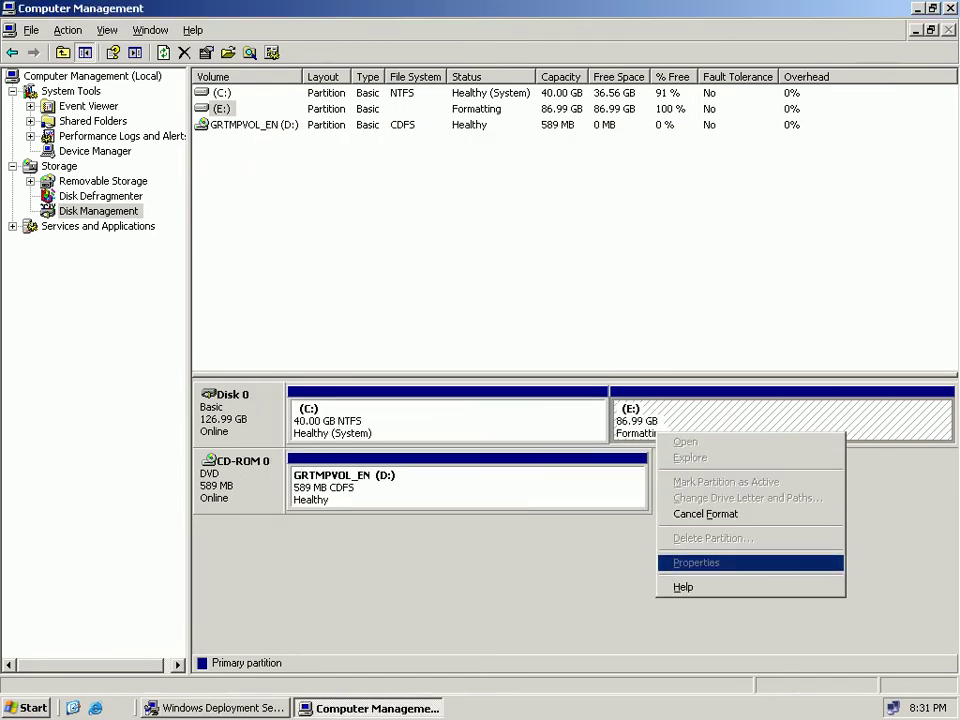
key(Escape)
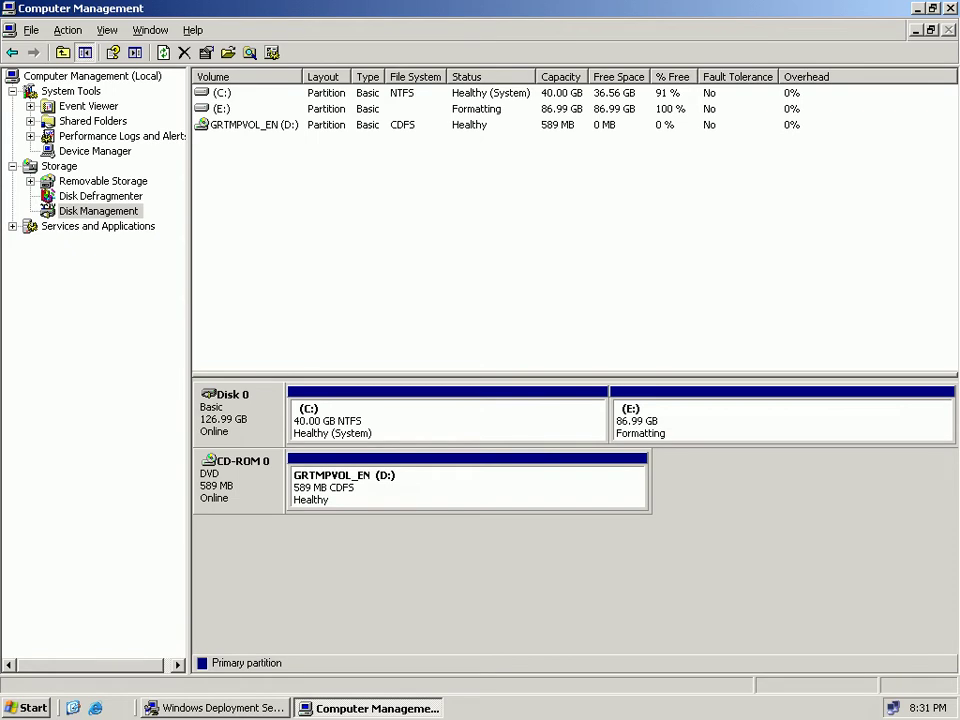
right_click(652, 432)
key(Down)
key(Return)
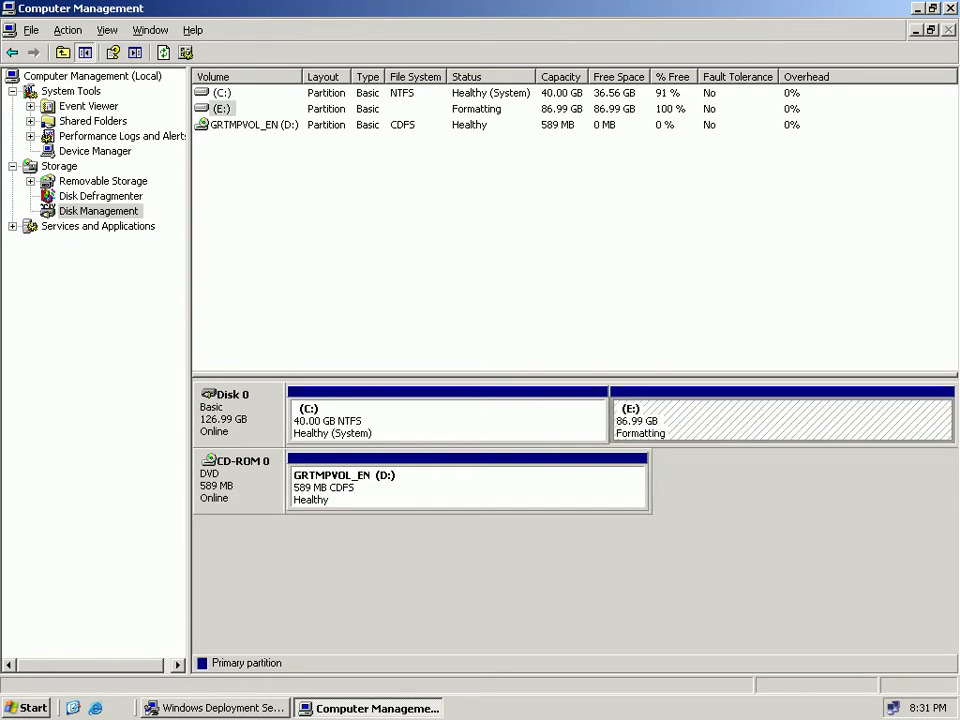
key(shift+F10)
key(Down)
key(Return)
right_click(656, 707)
click(704, 658)
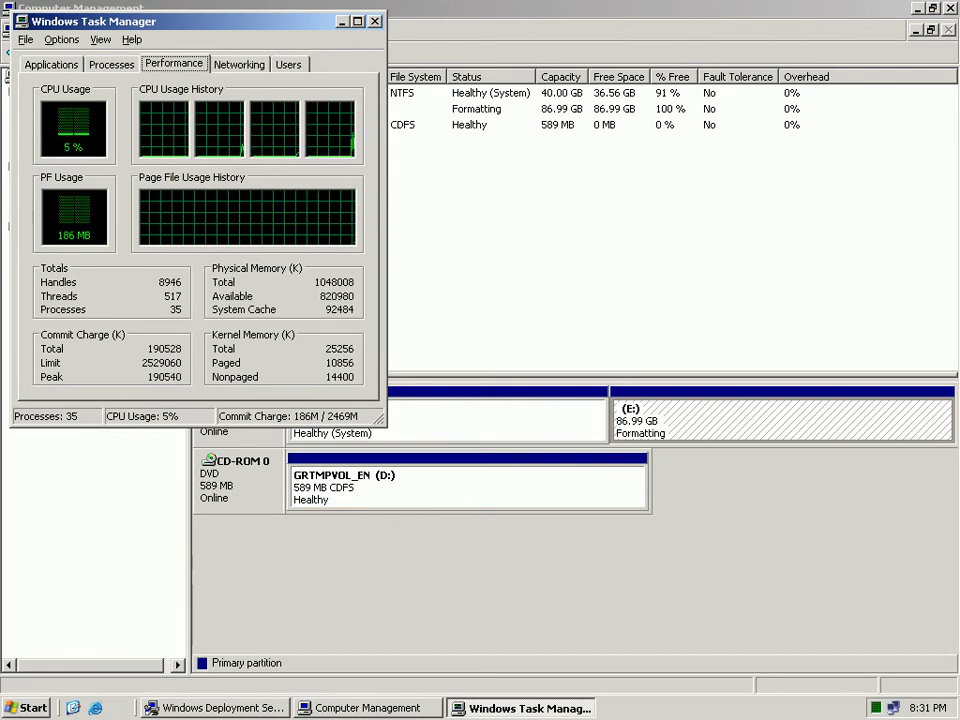
key(ctrl+shift+Tab)
key(ctrl+shift+Tab)
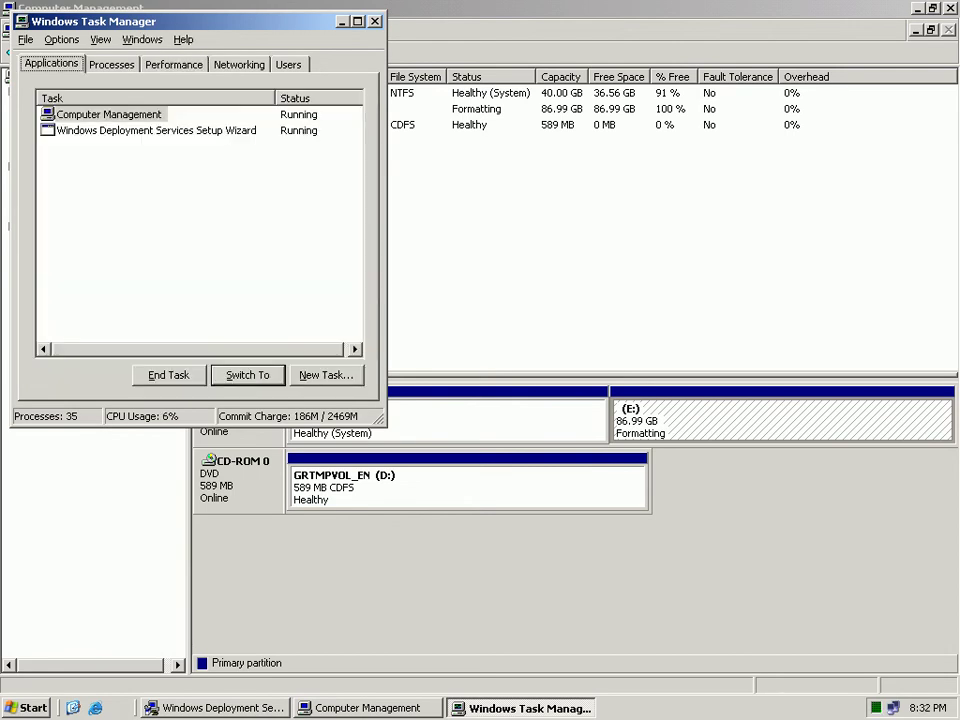
key(Tab)
key(alt+e)
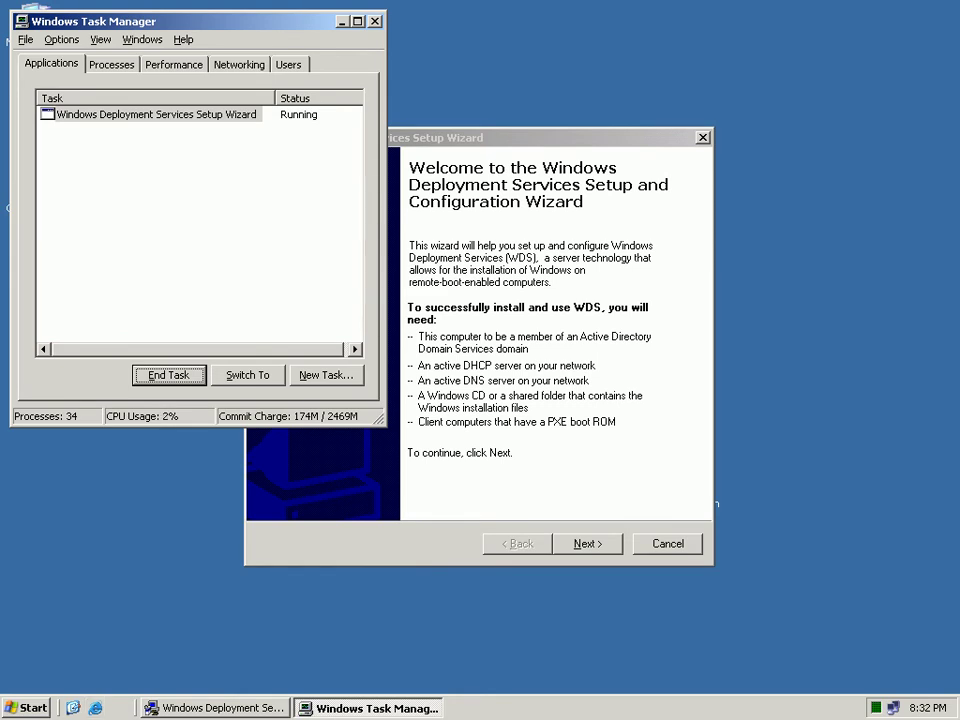
key(ctrl+Escape)
key(Up)
key(Up)
key(Up)
key(Up)
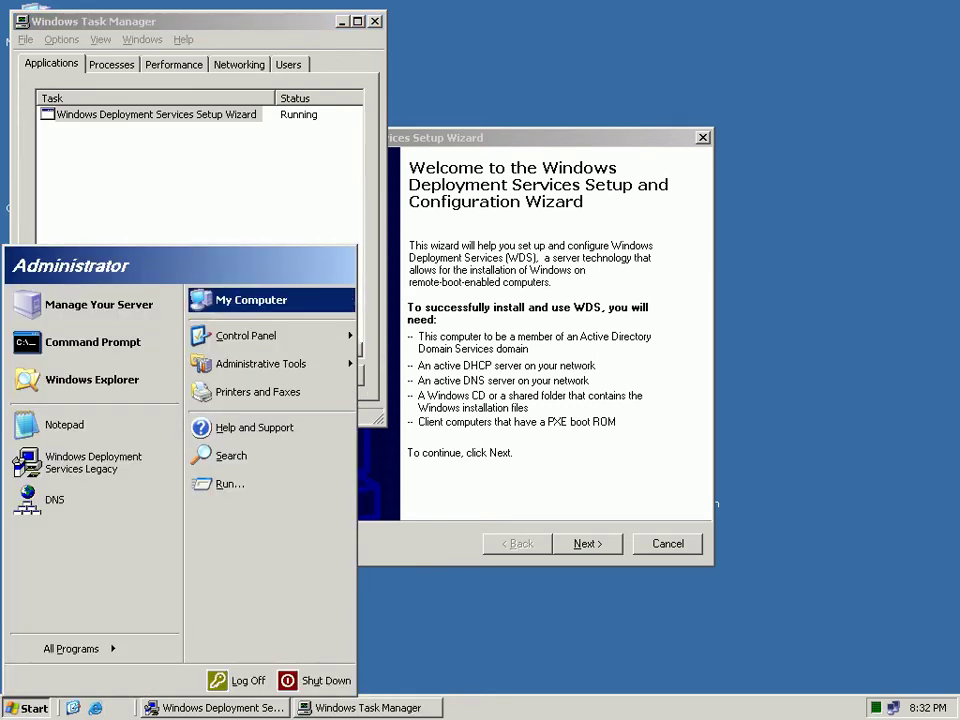
key(shift+F10)
key(Down)
key(Down)
key(Down)
key(Escape)
key(Down)
key(Down)
mouse_move(270, 364)
click(500, 85)
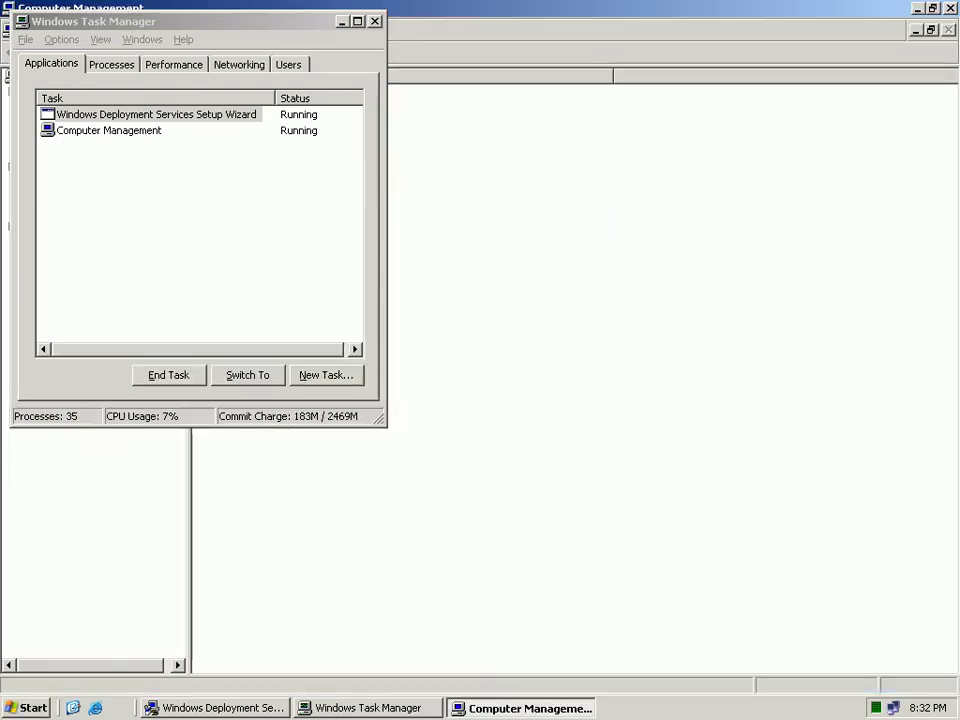
key(alt+F4)
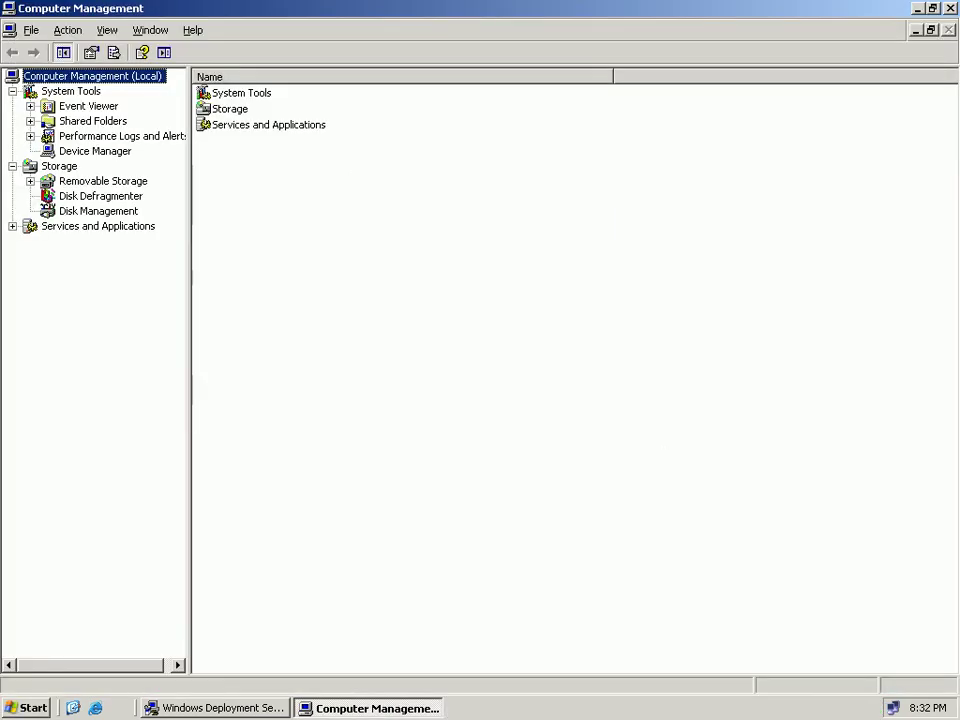
click(98, 211)
right_click(674, 411)
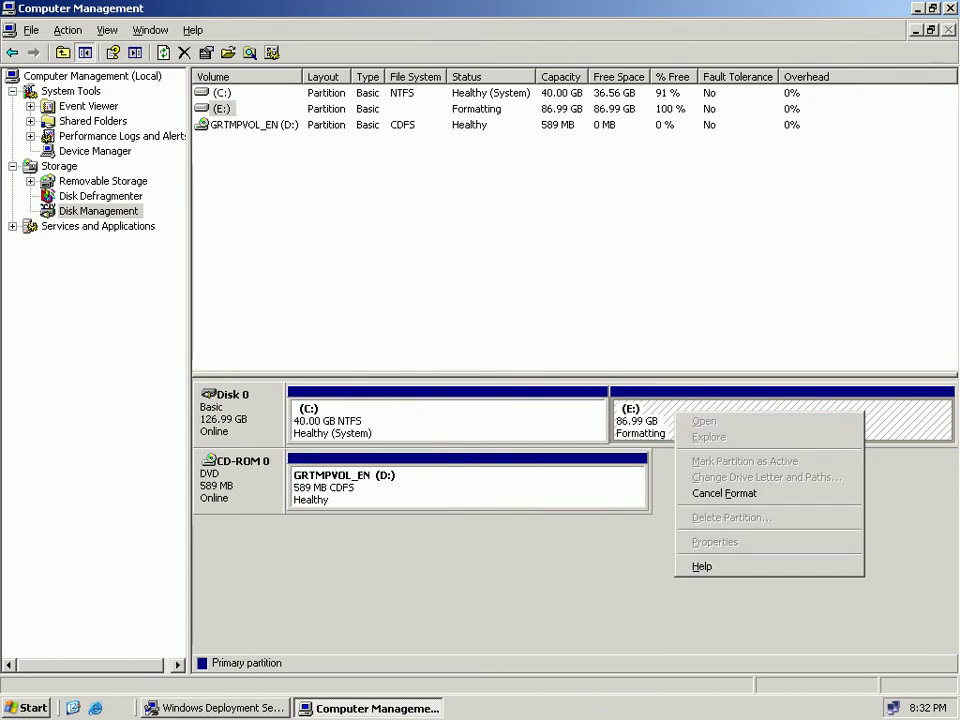
key(Escape)
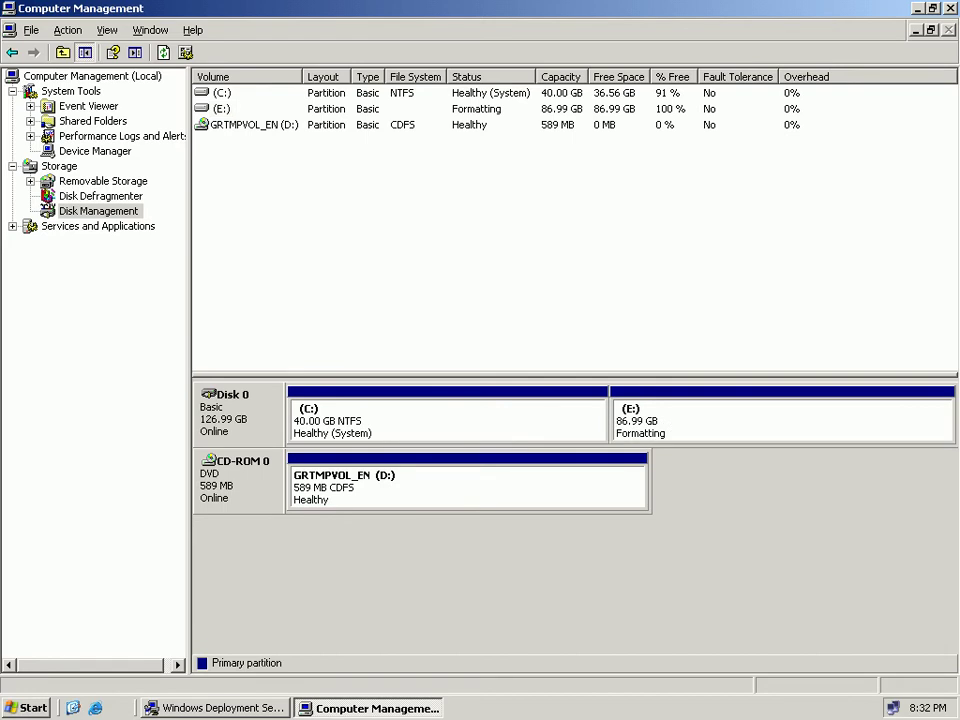
Try E:\RemoteInstall as the wizard's install path and dismiss the non-NTFS partition error.
click(221, 109)
click(466, 487)
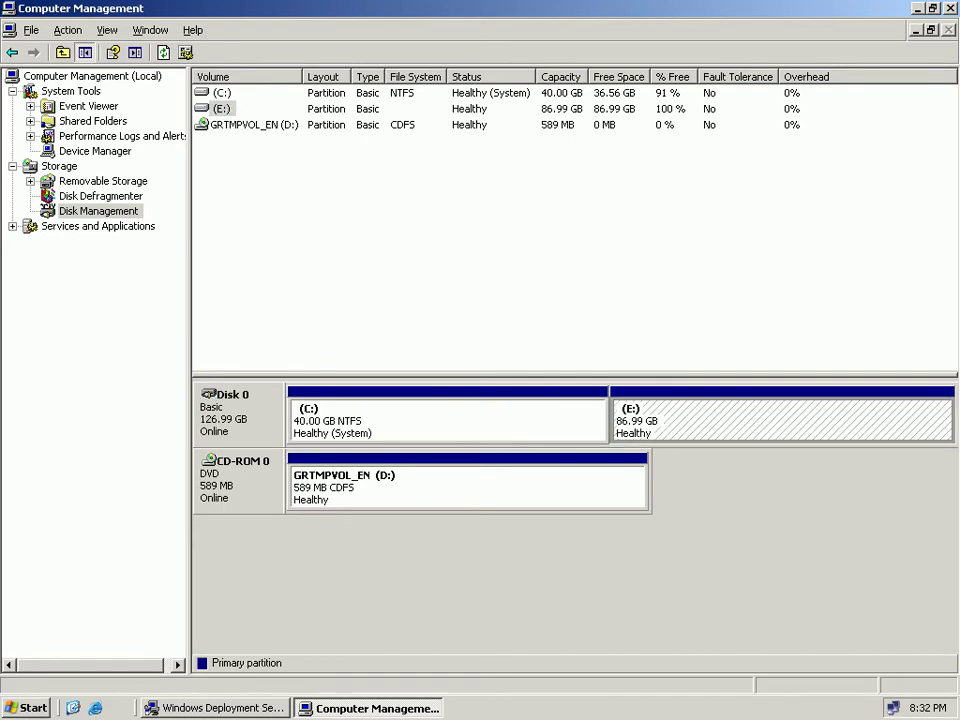
click(782, 421)
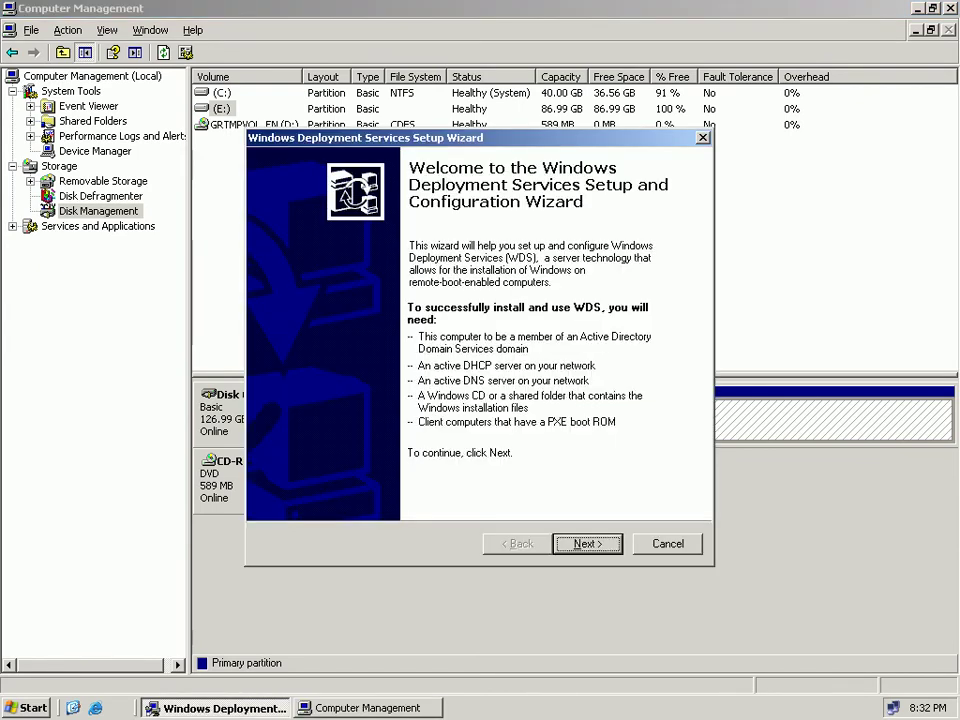
key(Return)
key(BackSpace)
text(E:\RemoteInstall)
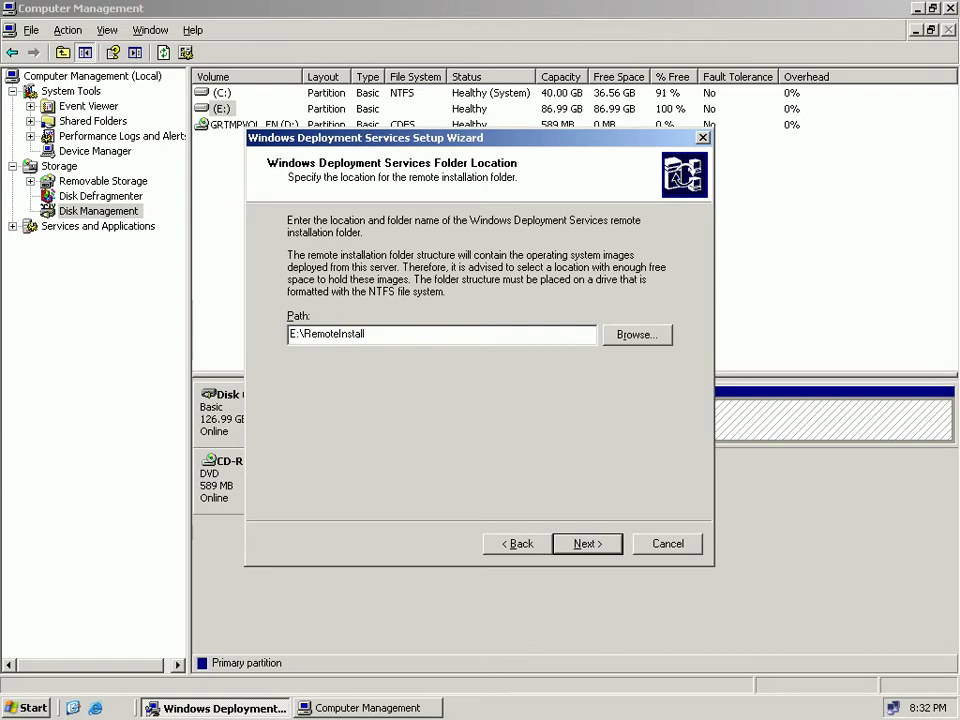
key(Return)
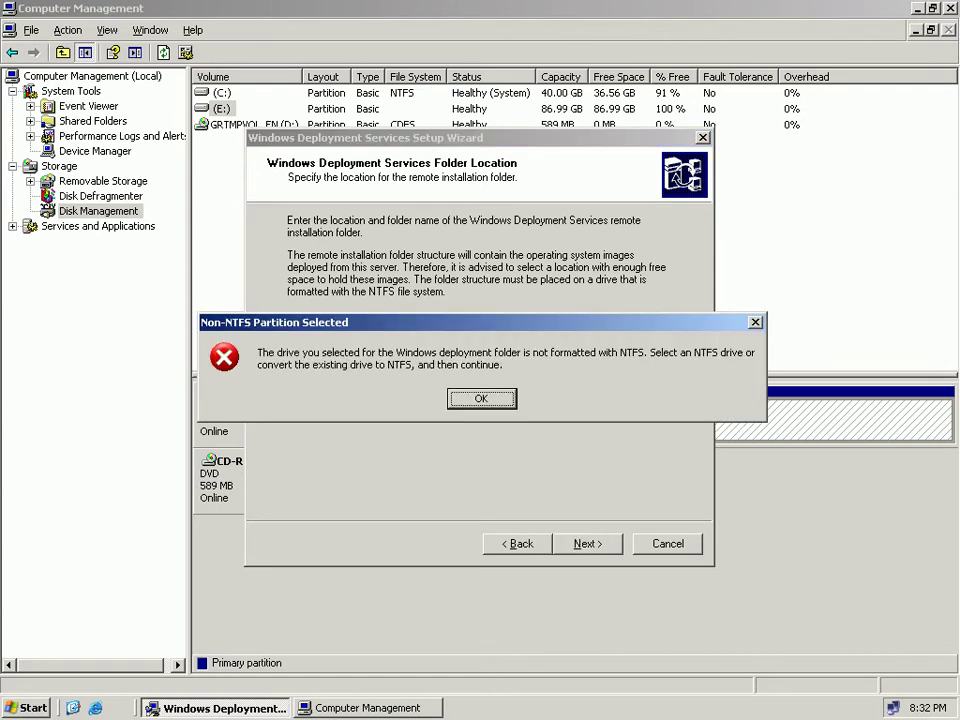
key(Return)
key(alt+r)
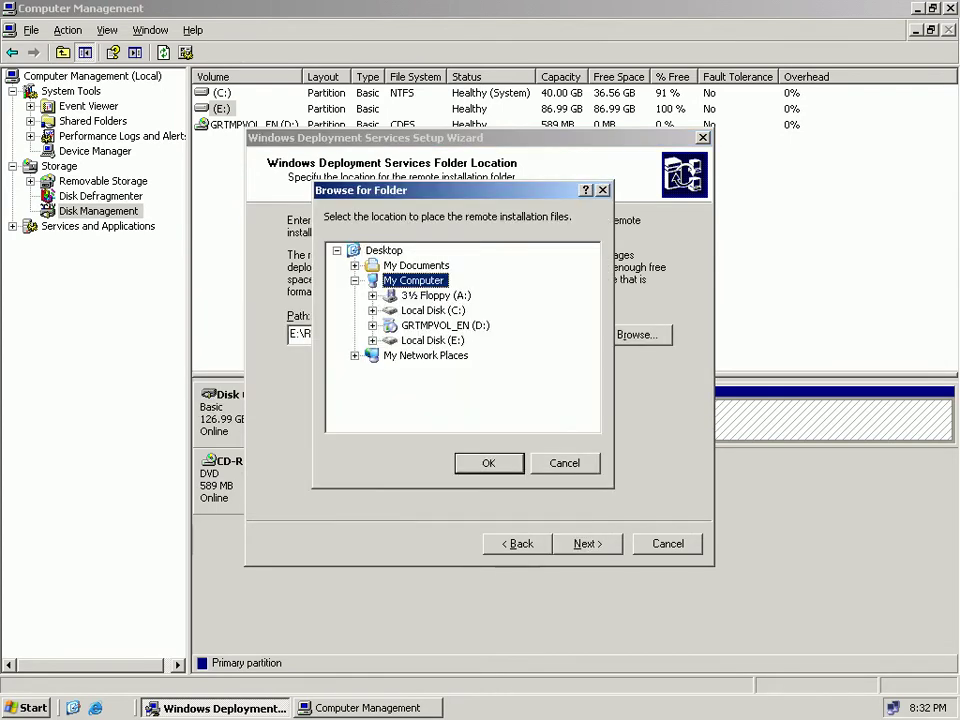
View E:'s properties without changes, then start a quick NTFS format of E: and confirm it.
right_click(754, 419)
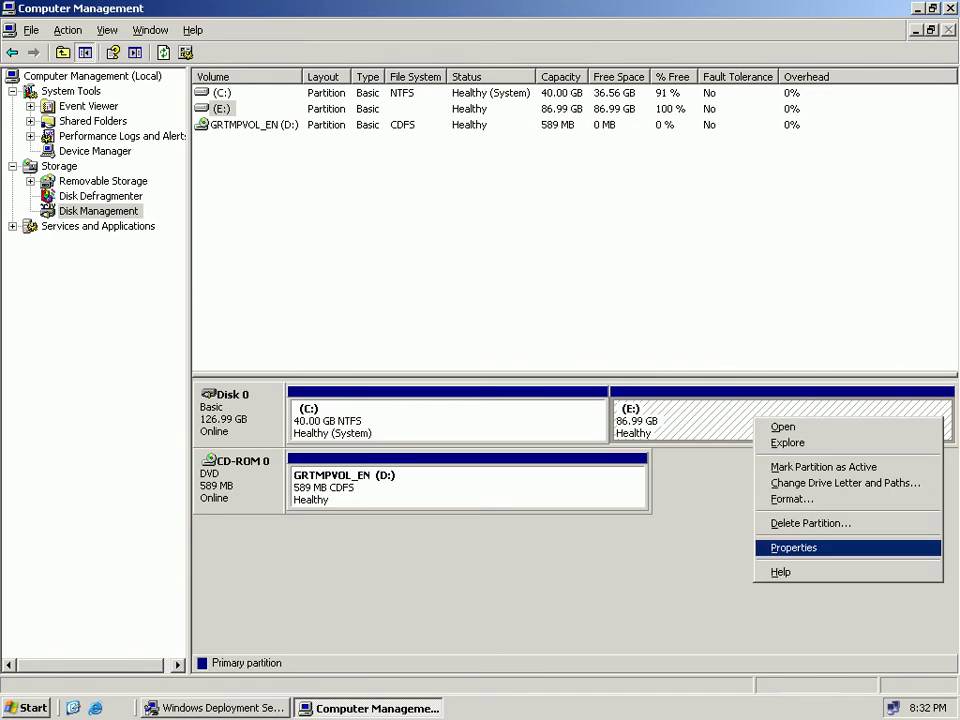
key(Return)
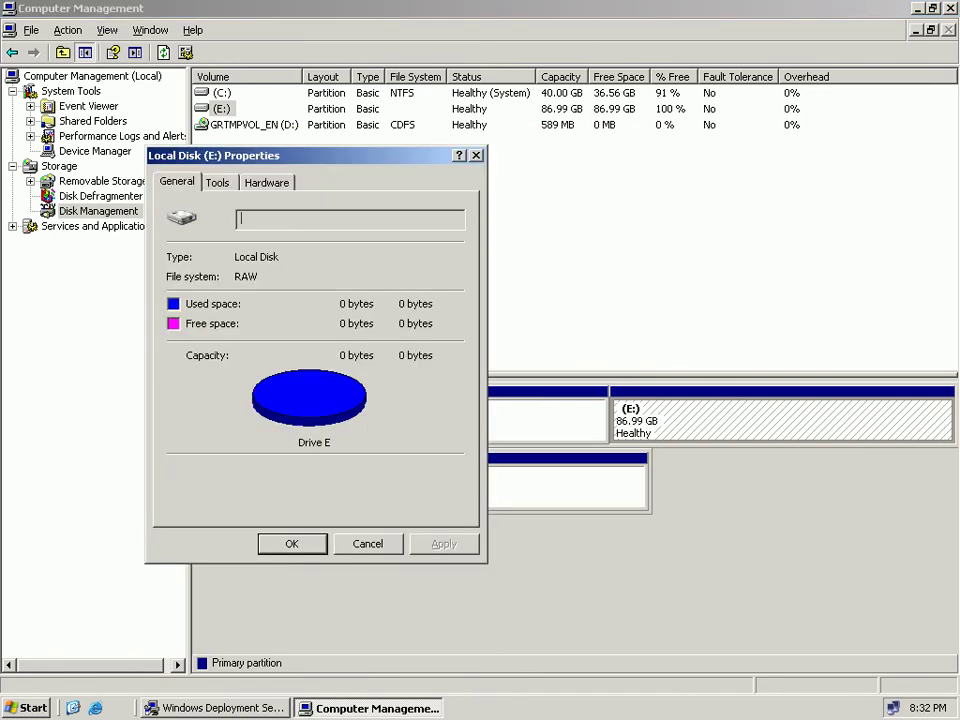
click(368, 544)
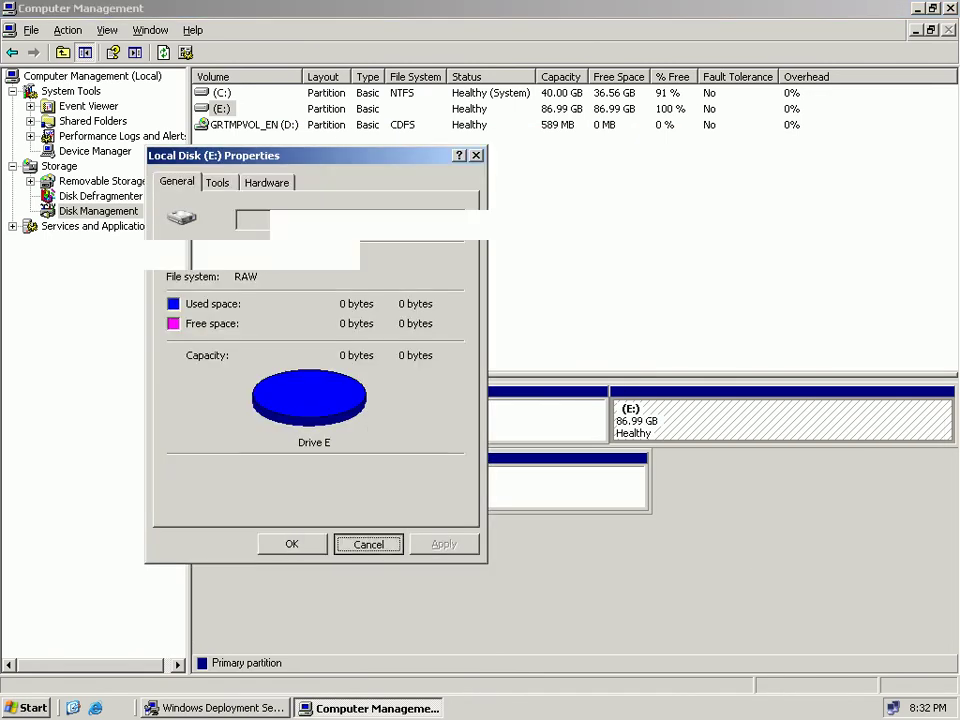
right_click(677, 417)
key(Down)
key(Down)
key(Down)
key(Down)
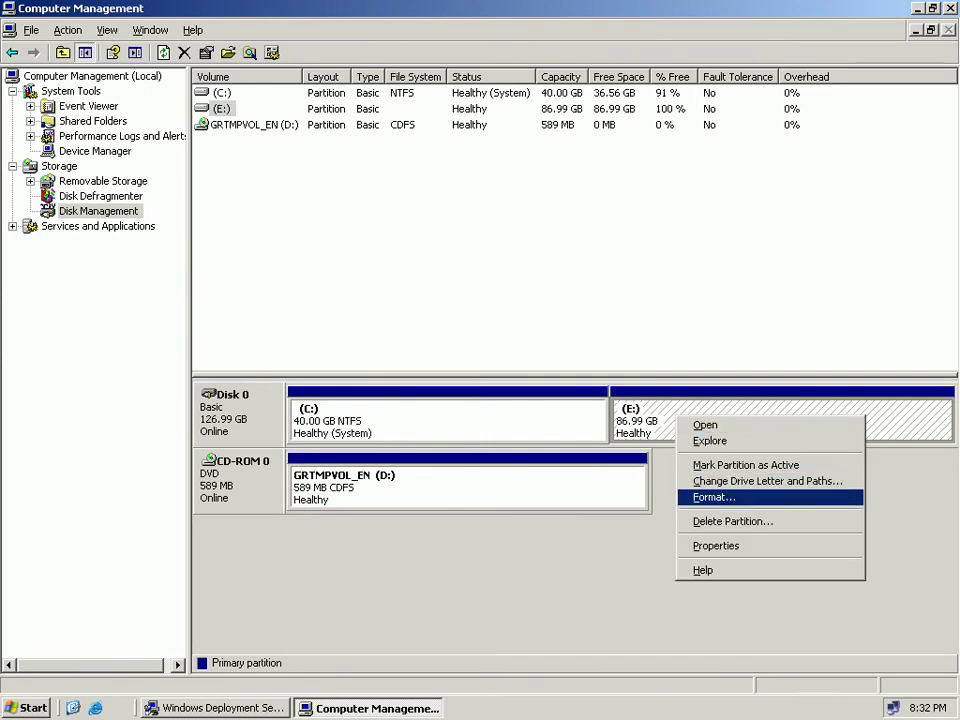
key(Return)
key(alt+p)
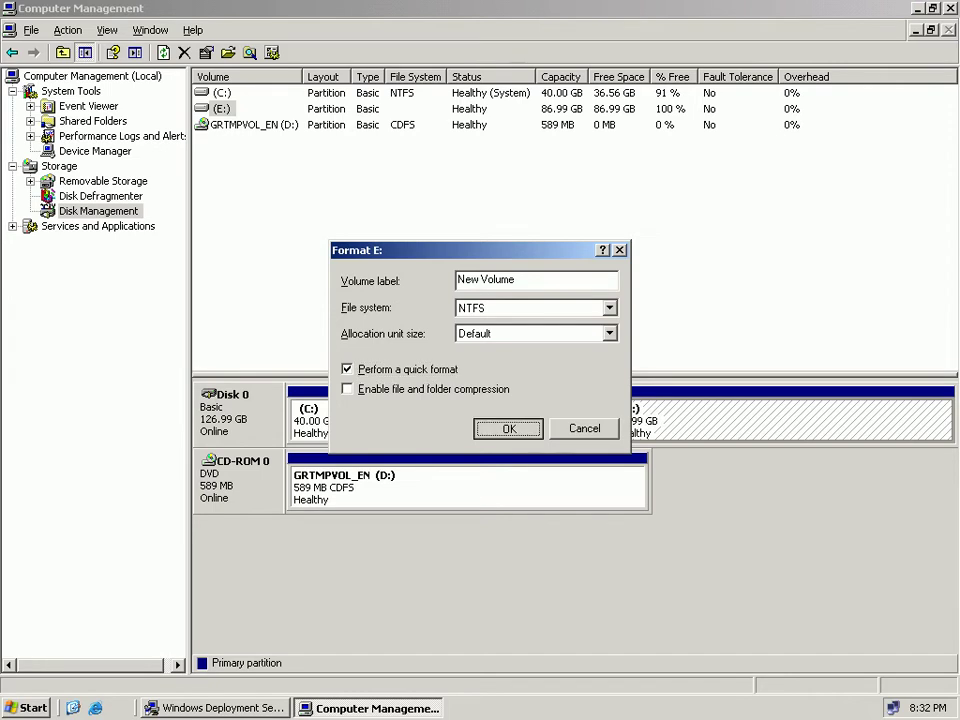
key(Return)
key(Return)
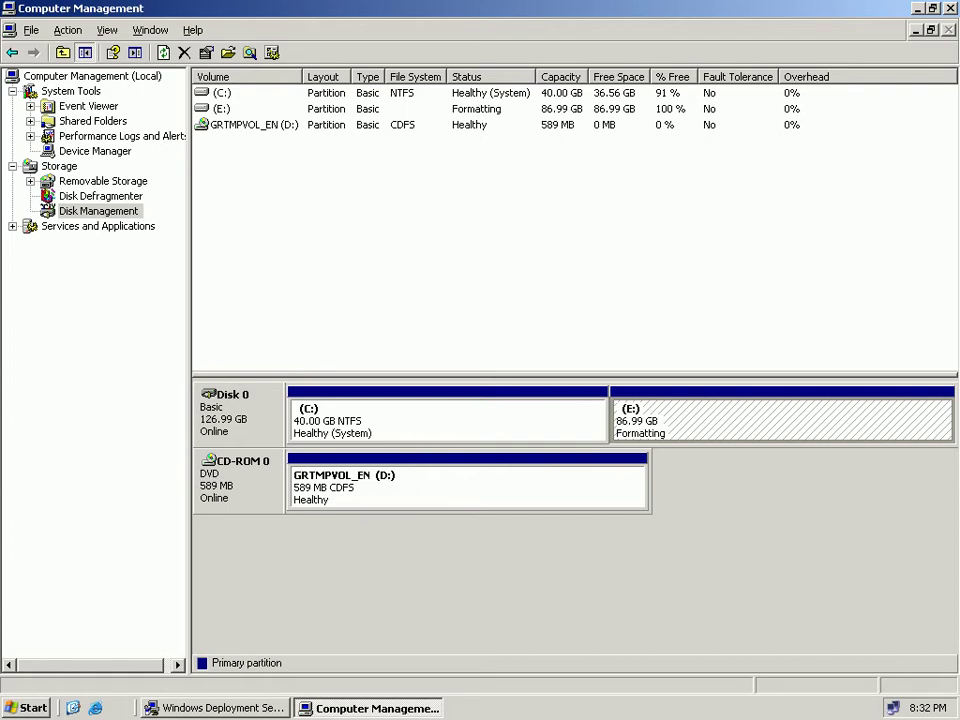
Step between the D:, E: and C: volumes while E: shows Formatting.
key(Down)
key(Up)
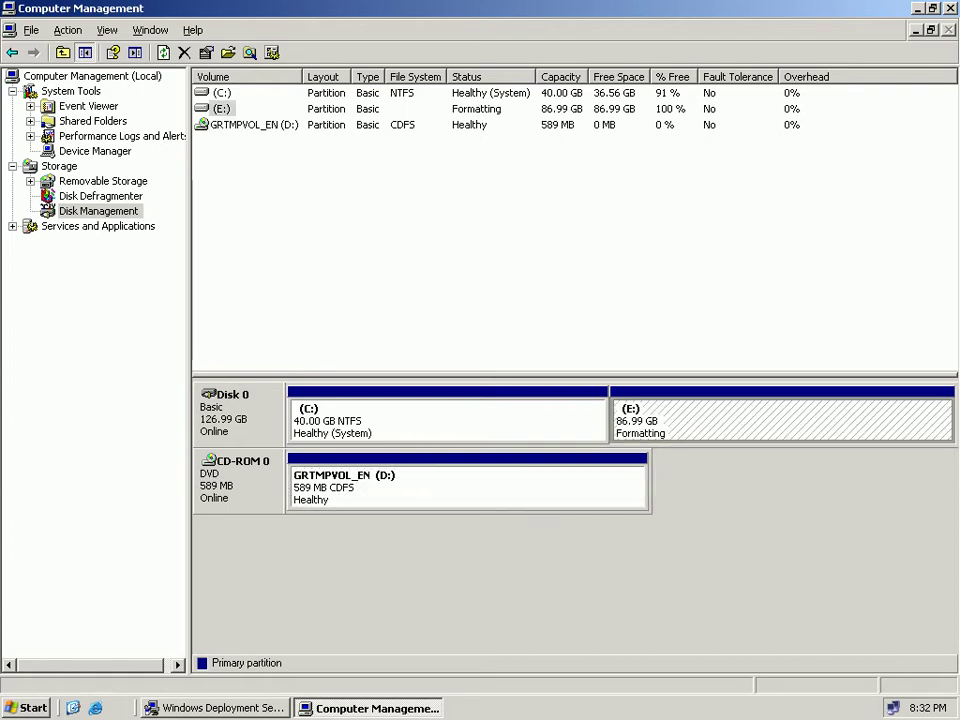
key(Down)
key(Up)
key(Up)
key(Down)
key(Up)
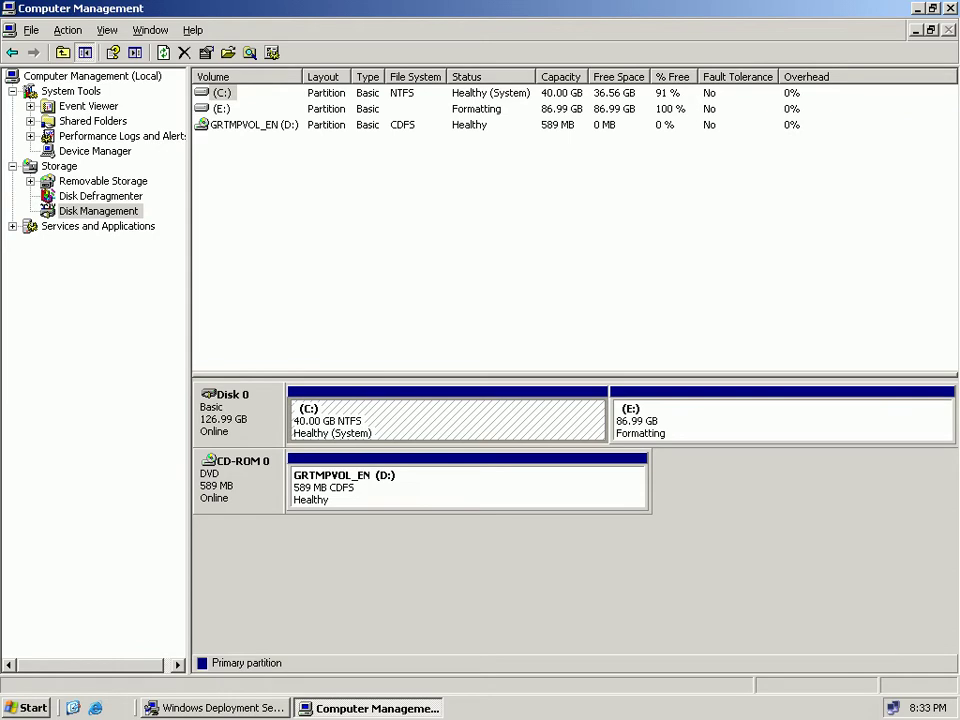
key(Down)
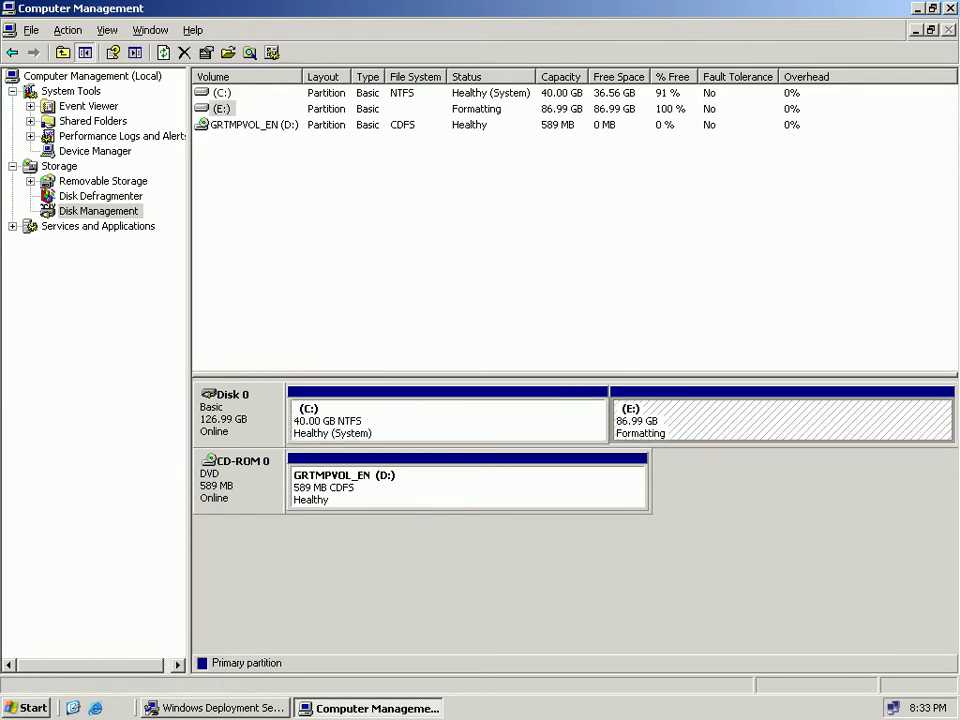
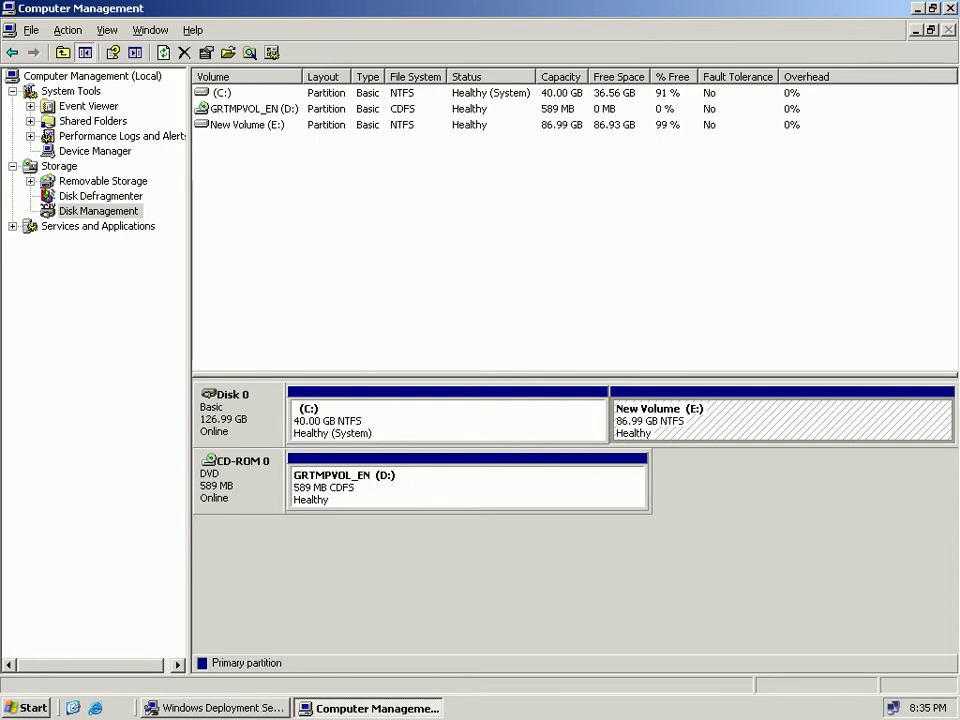
Enable 'Respond to client computers requesting service' and continue to the Location of Windows CD page.
key(alt+n)
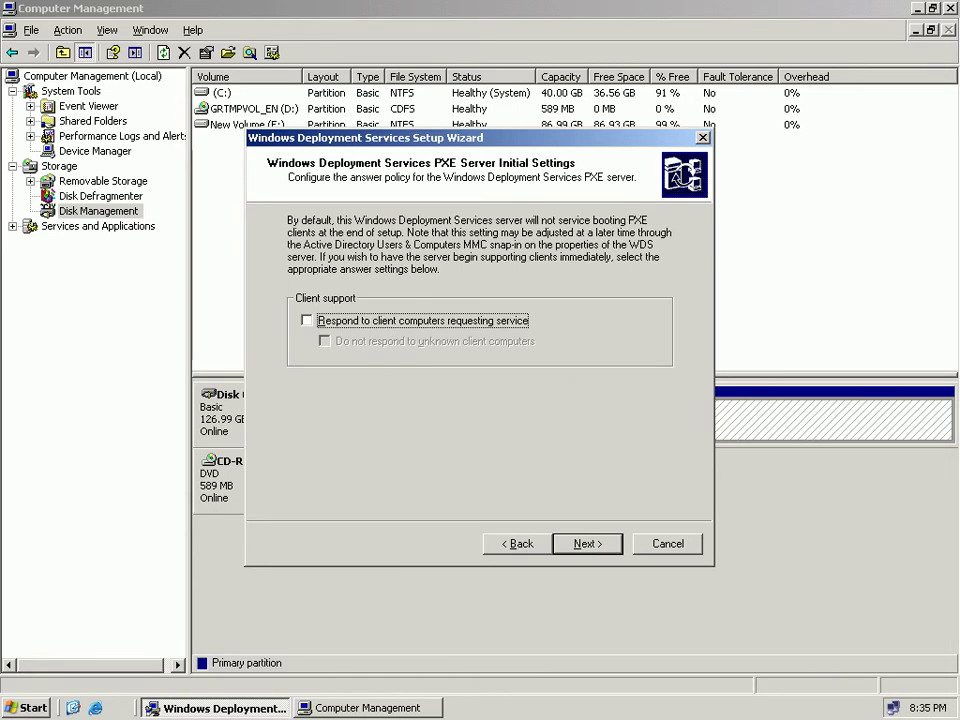
key(space)
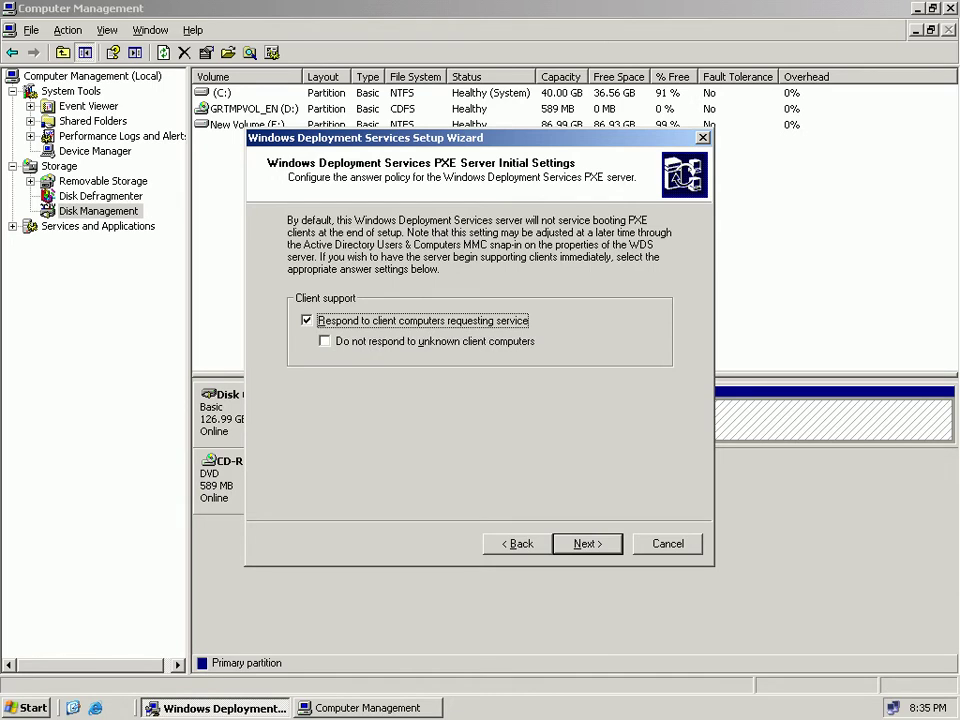
key(Tab)
key(Return)
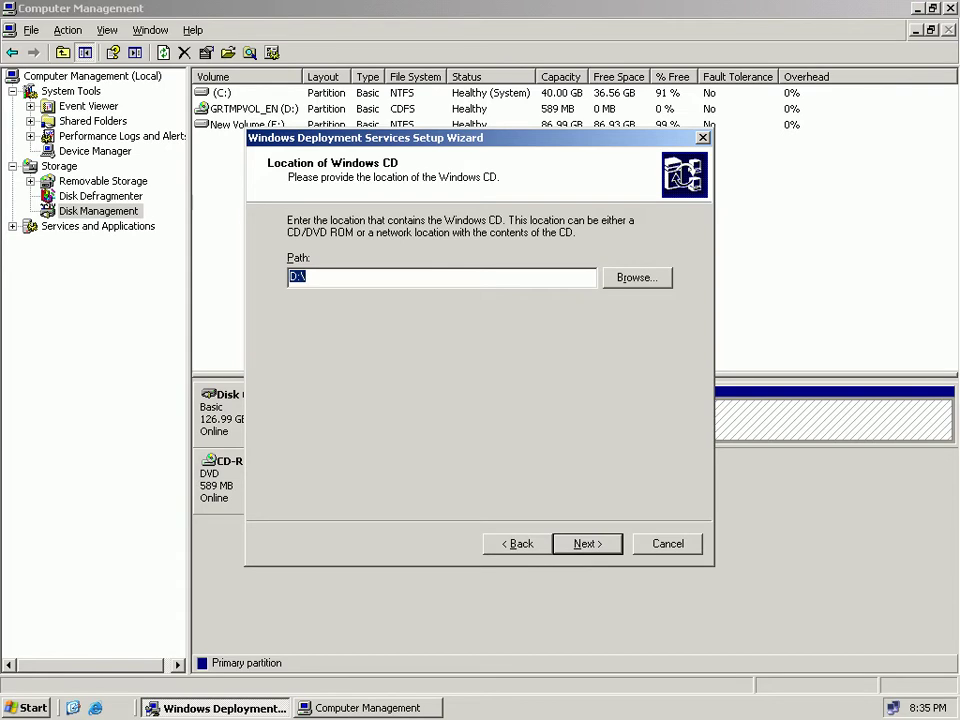
Keep D:\ as the Windows CD path and extend the image folder name to WINDOWS-XP.
click(305, 277)
key(Tab)
key(Tab)
key(Tab)
key(Return)
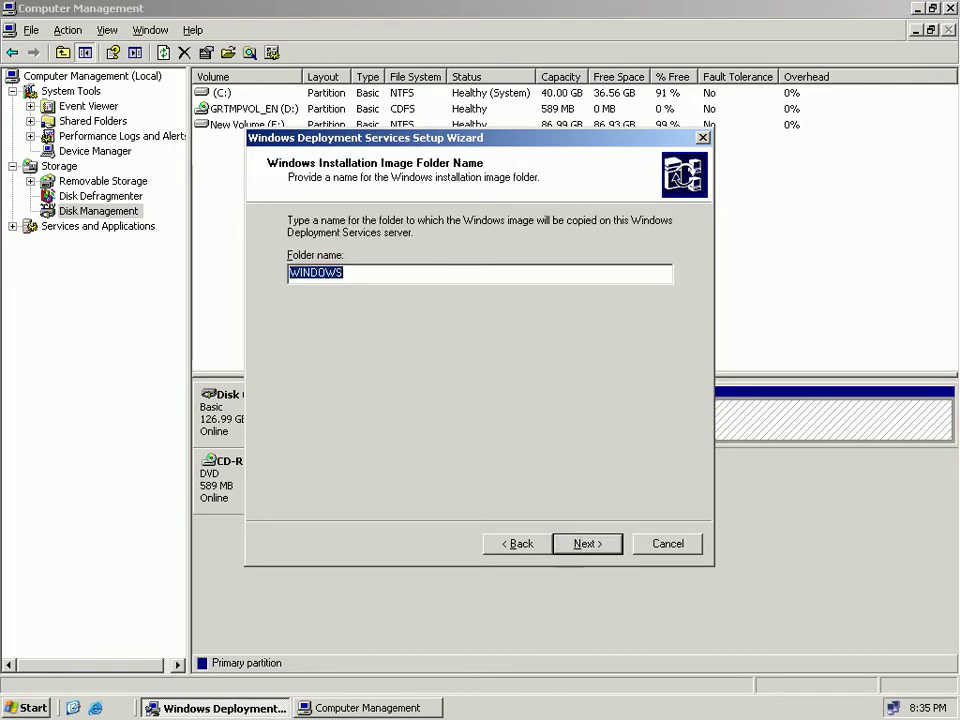
click(344, 273)
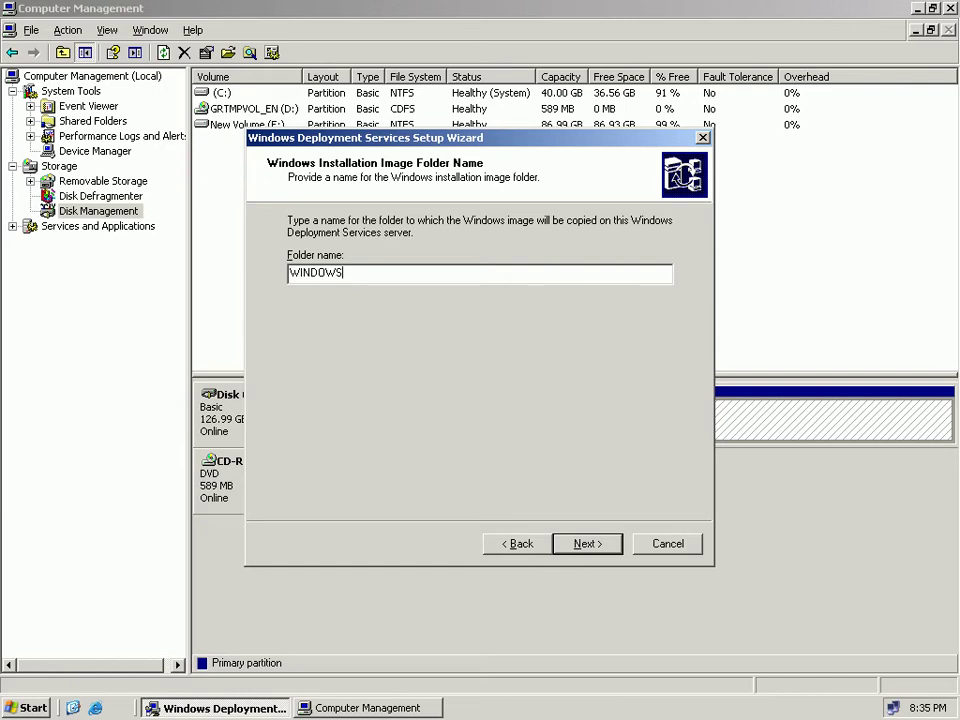
text(-XP)
Append 'By MCITP Students' to the default Microsoft Windows XP Professional image name.
key(Return)
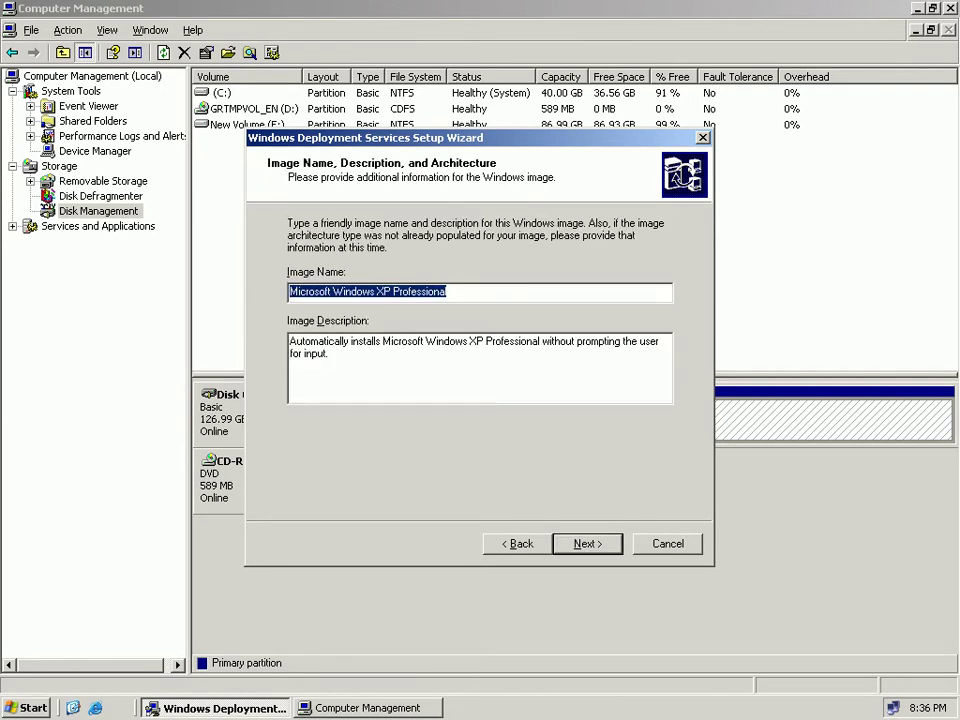
key(End)
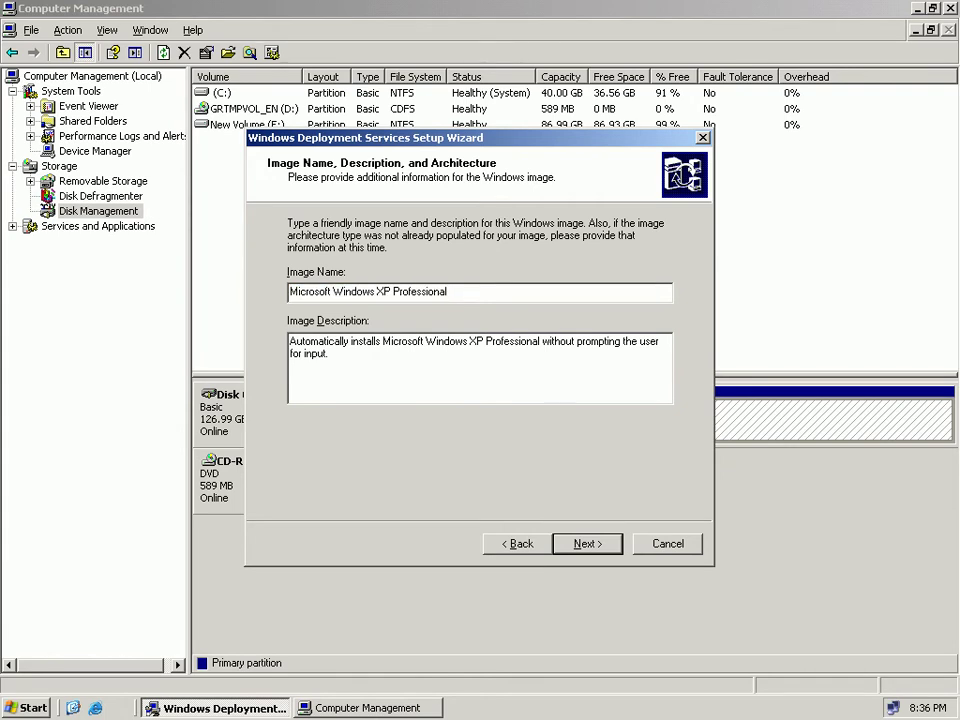
text(By MCITP Students)
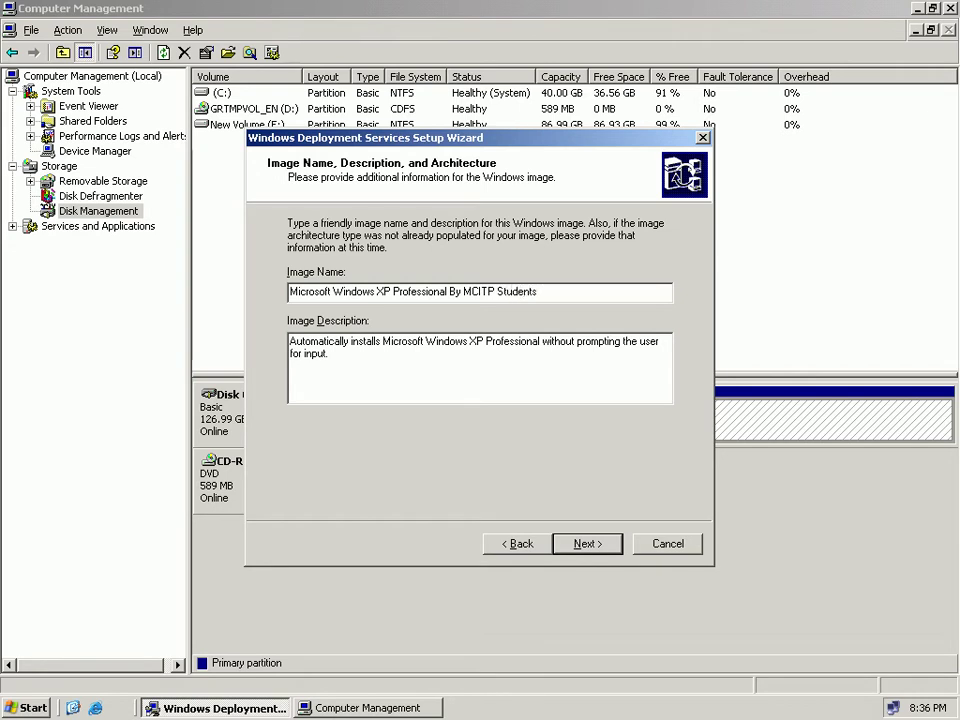
click(329, 353)
key(Return)
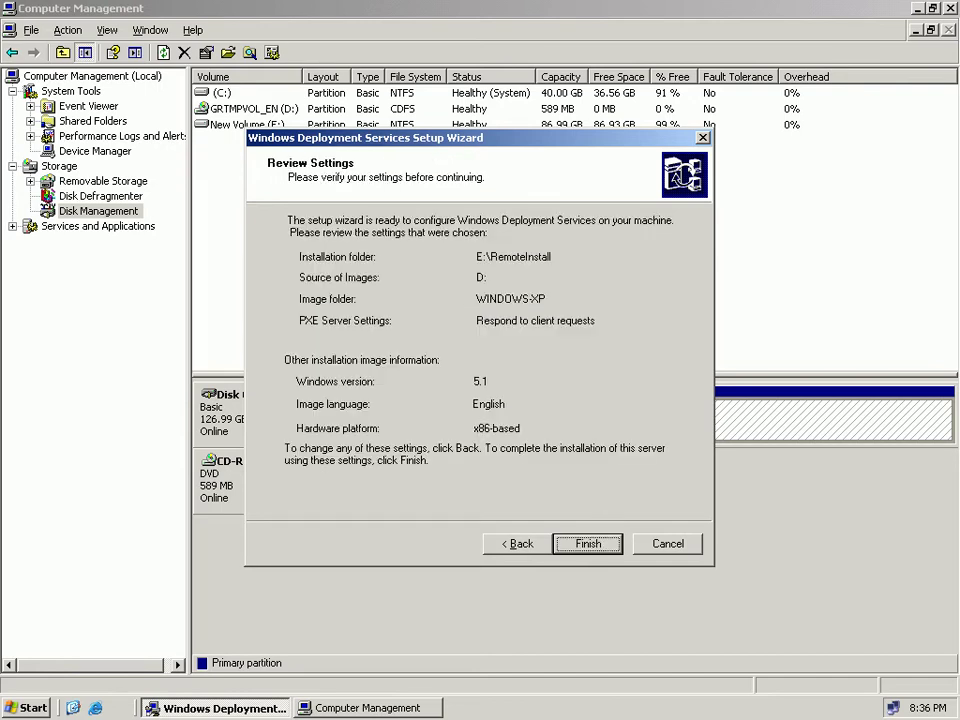
Add a further-assistance note with a contact phone number to the image description, then continue to Review Settings.
key(alt+b)
key(Tab)
text(Ta)
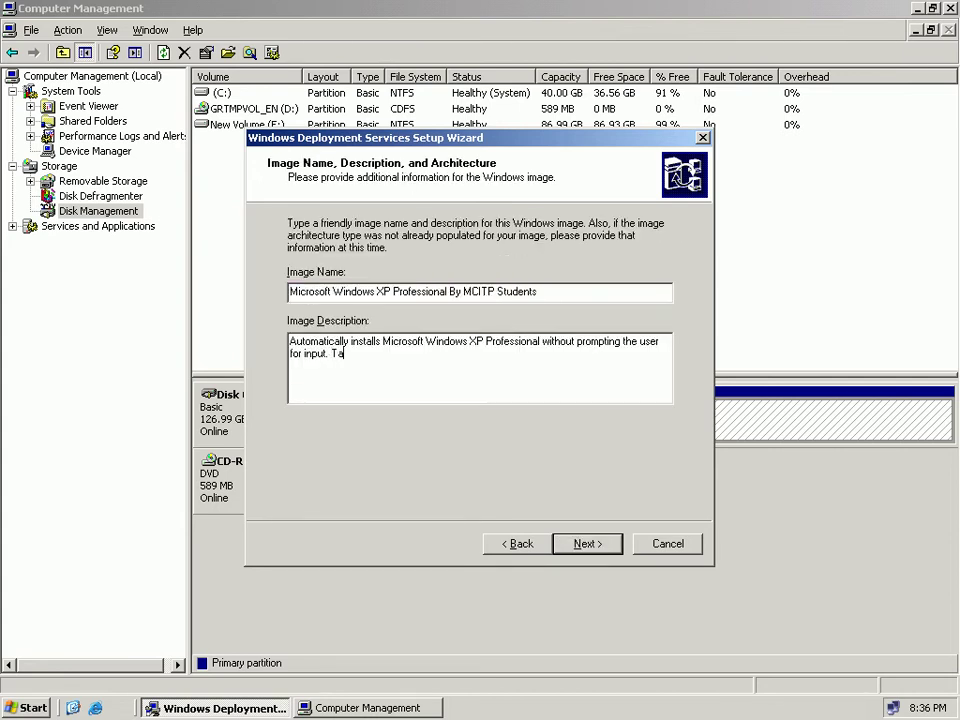
key(BackSpace)
key(BackSpace)
text(Do not take tens)
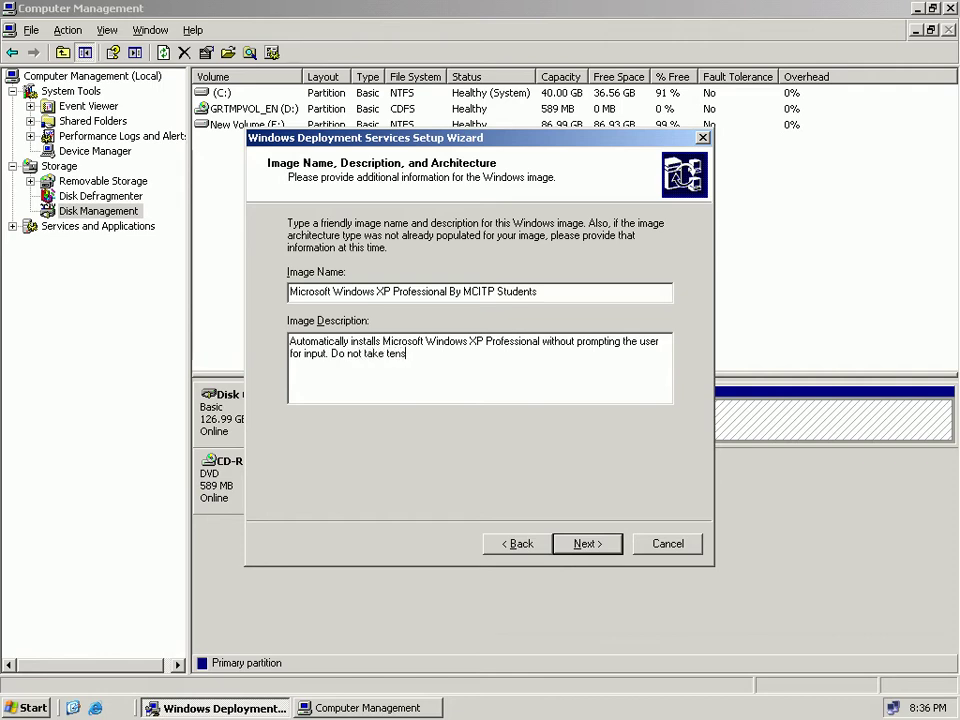
text(ionn for furth)
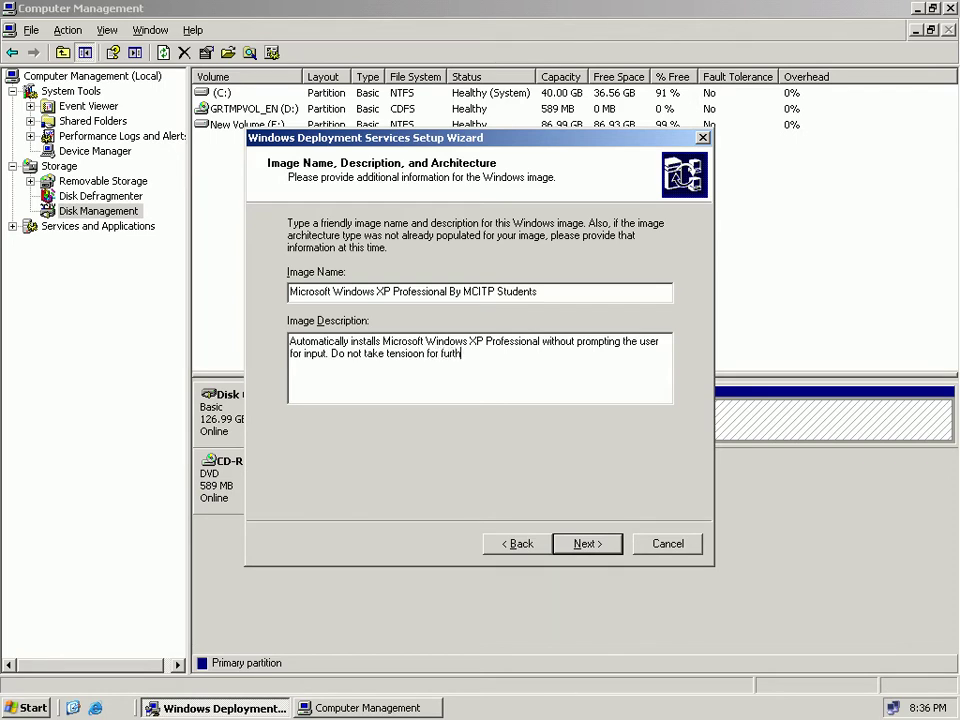
text(er assistance c)
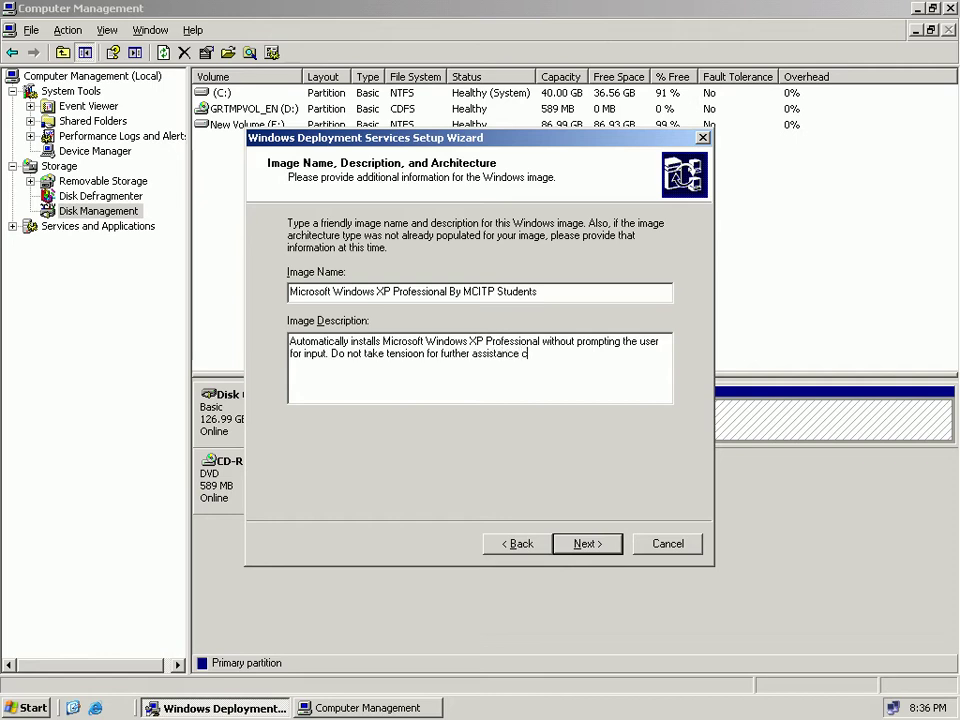
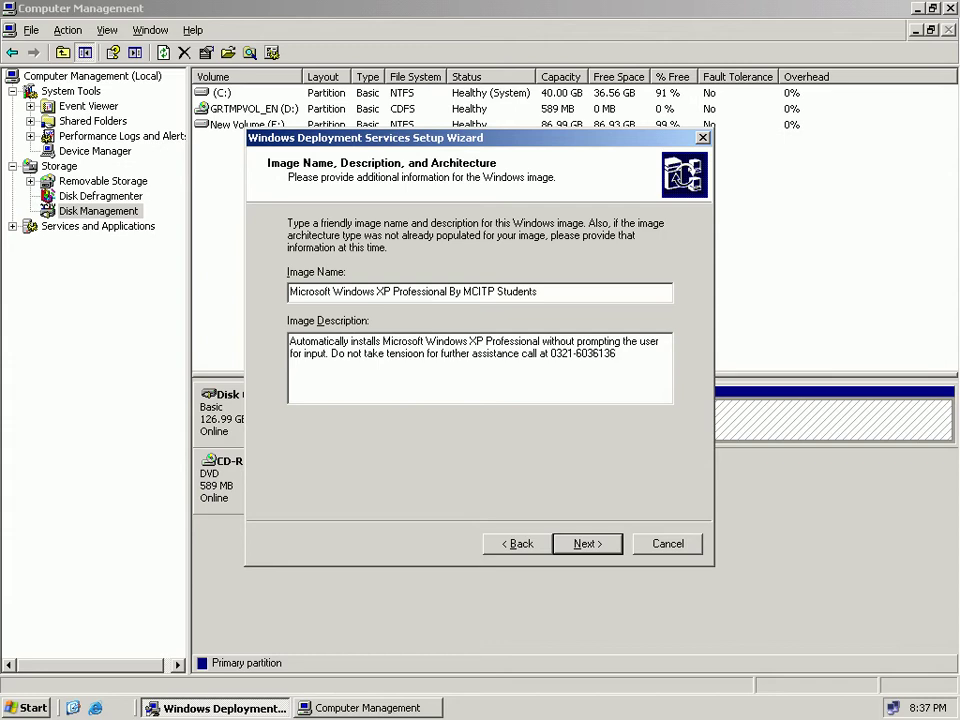
key(Return)
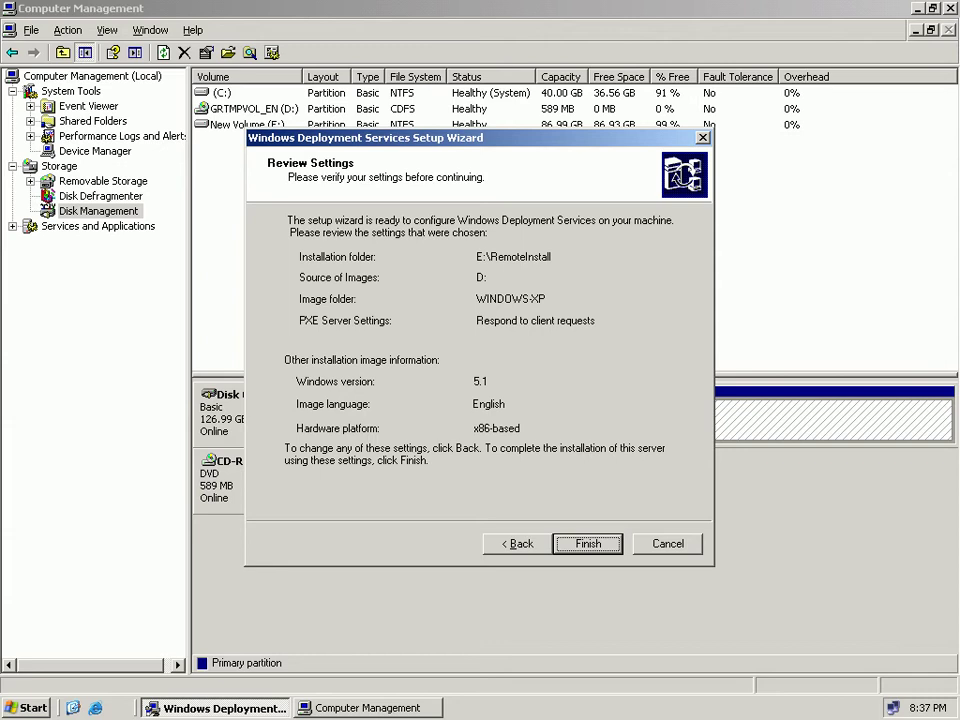
Finish the Review Settings page so the wizard starts copying the Windows XP images.
key(Return)
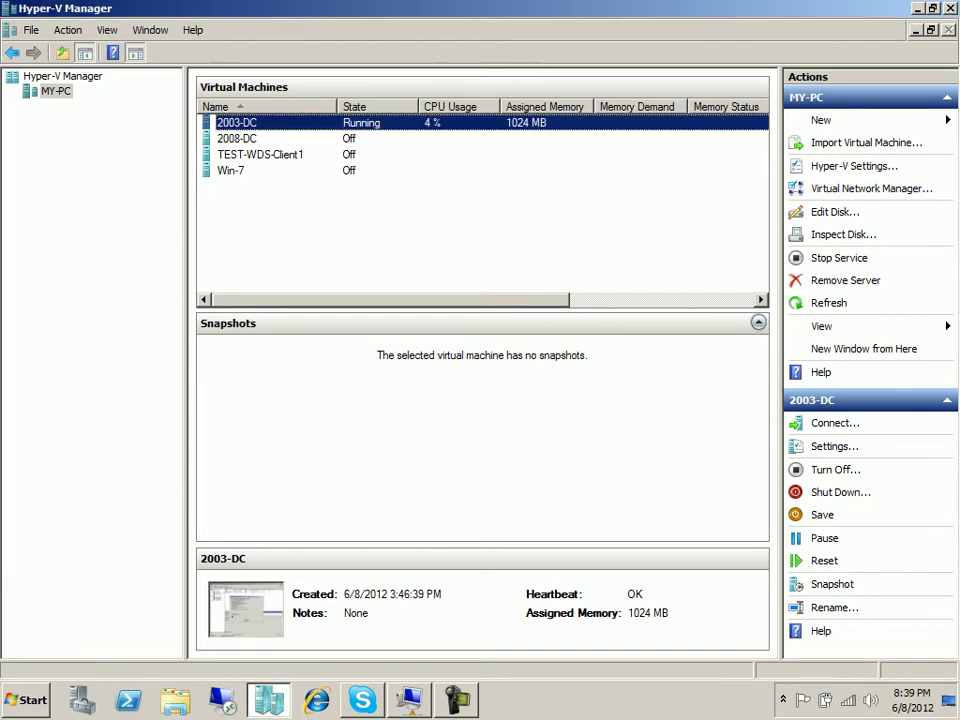
Open and close My Computer in the guest server, then leave full-screen VM view.
key(super+d)
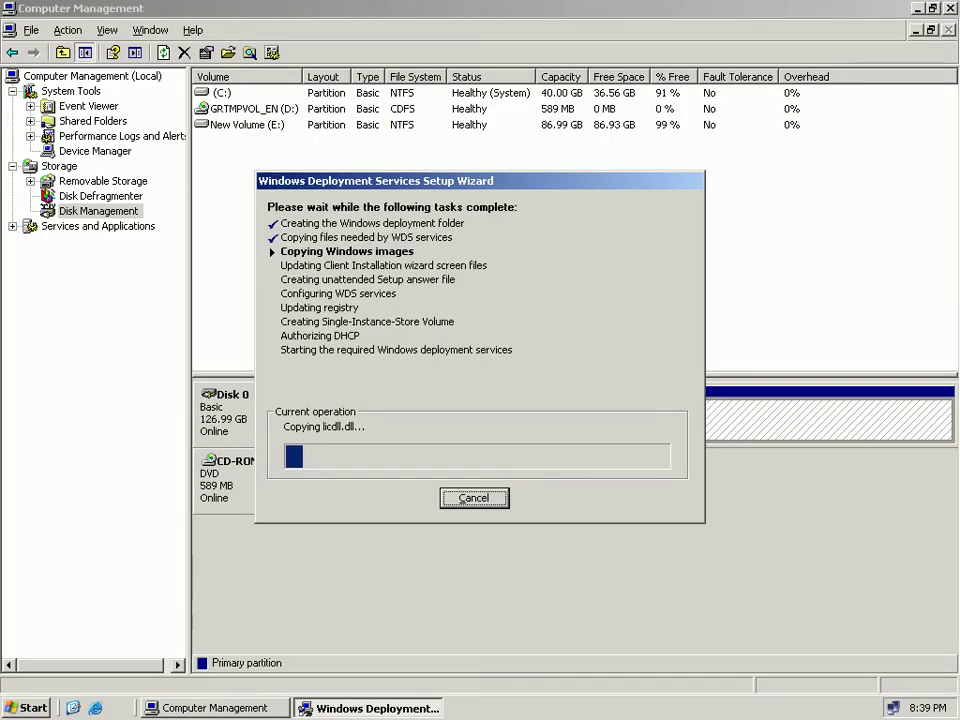
key(super)
key(Up)
key(Up)
key(Up)
key(Up)
key(Up)
key(Up)
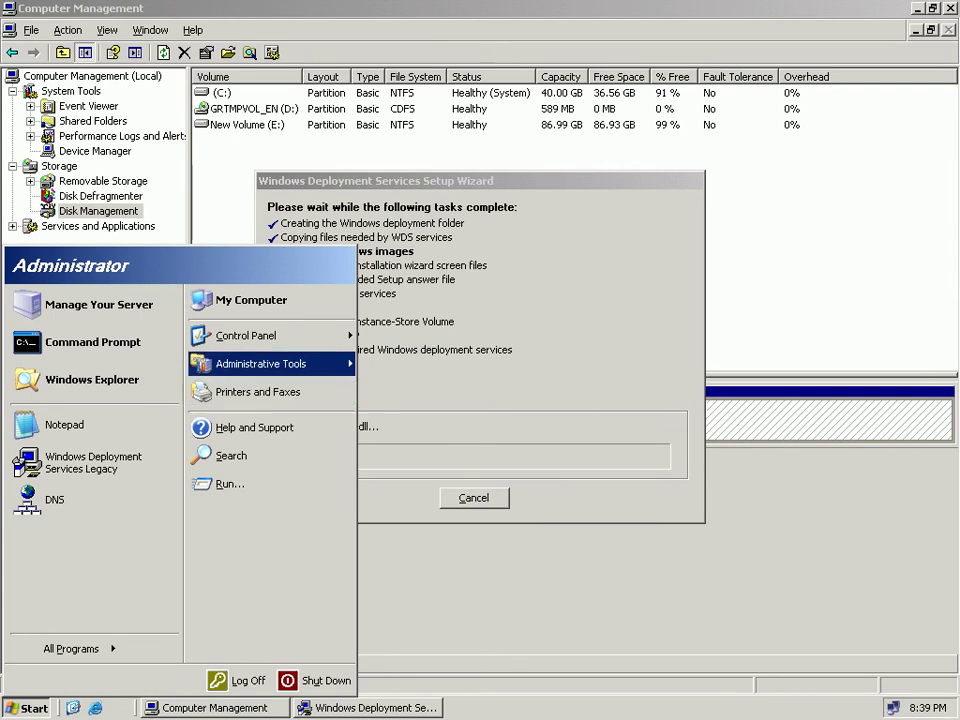
key(Return)
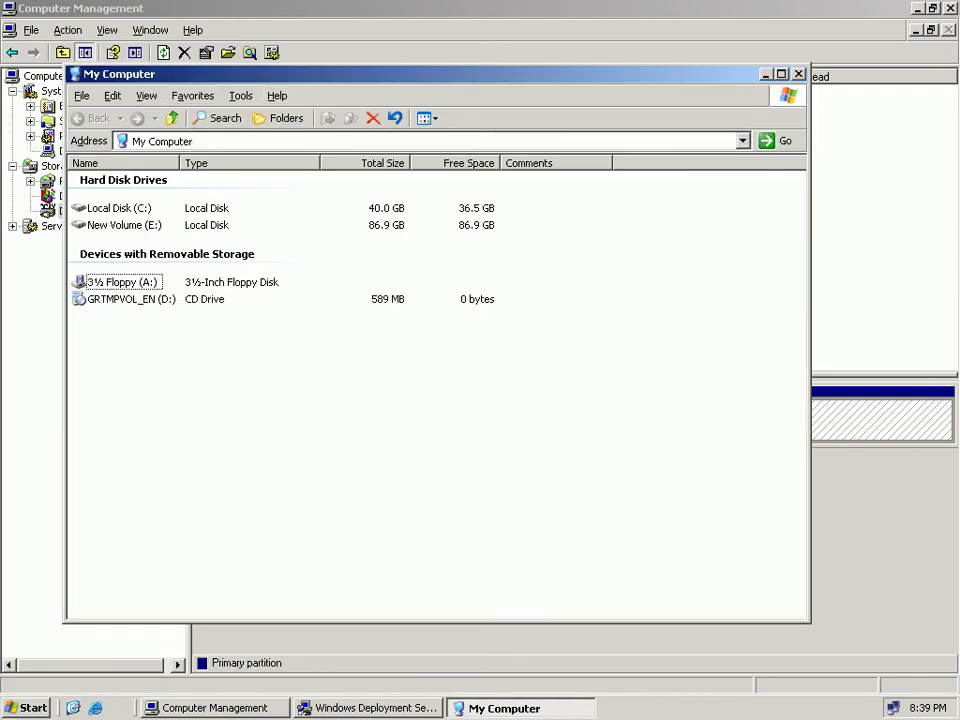
key(alt+F4)
key(ctrl+alt+Break)
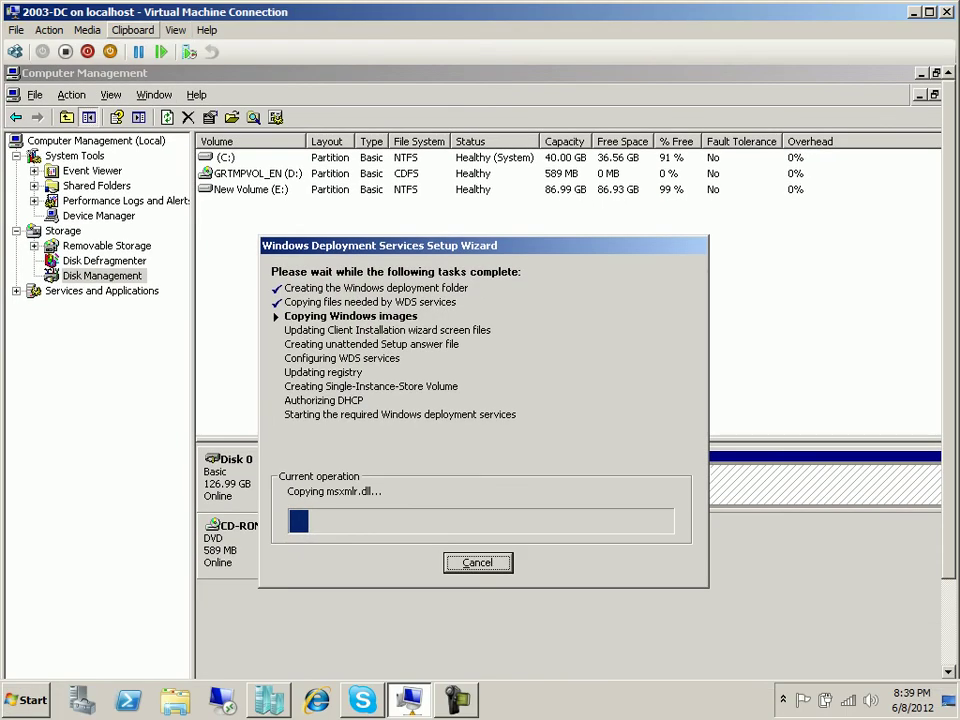
Insert the Windows XP Professional SP3 ISO from D:\ISO-OS\XP into the VM's DVD drive.
click(88, 30)
mouse_move(112, 49)
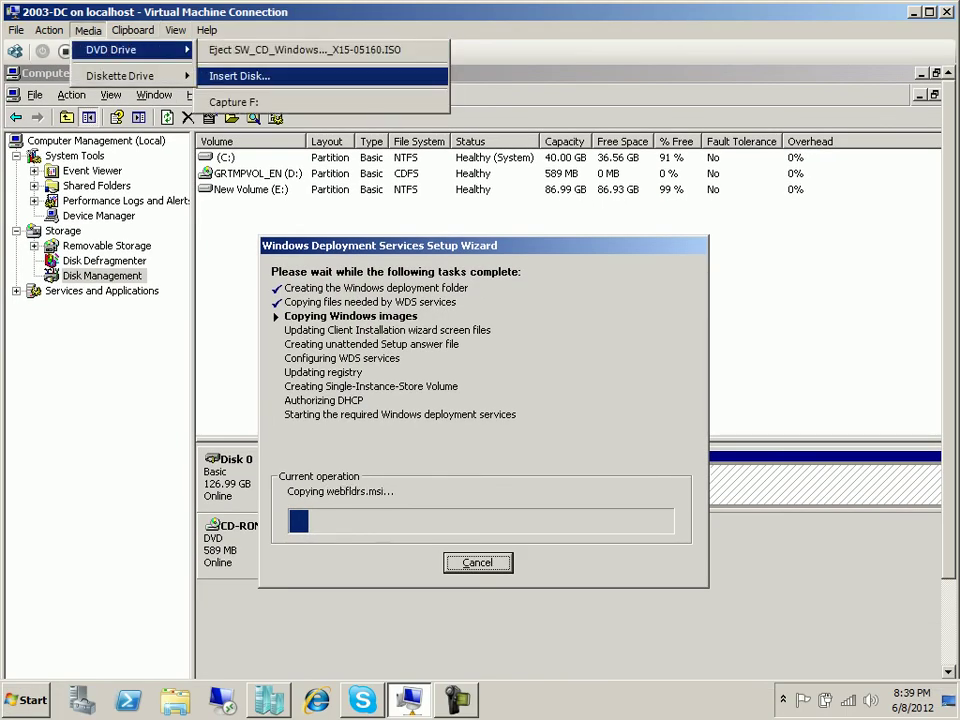
click(239, 76)
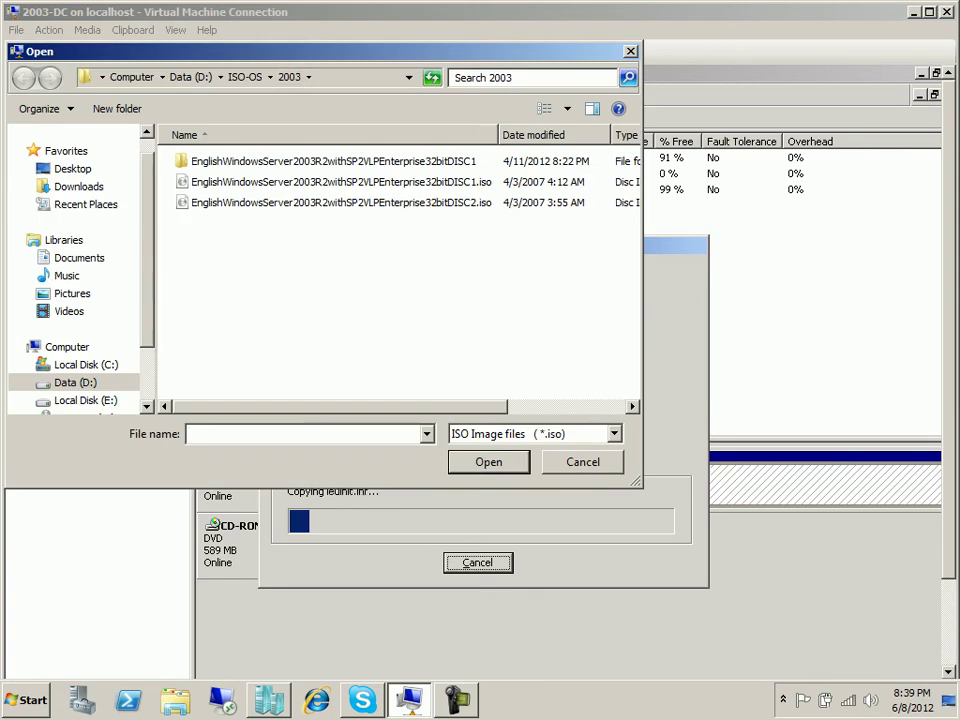
click(190, 77)
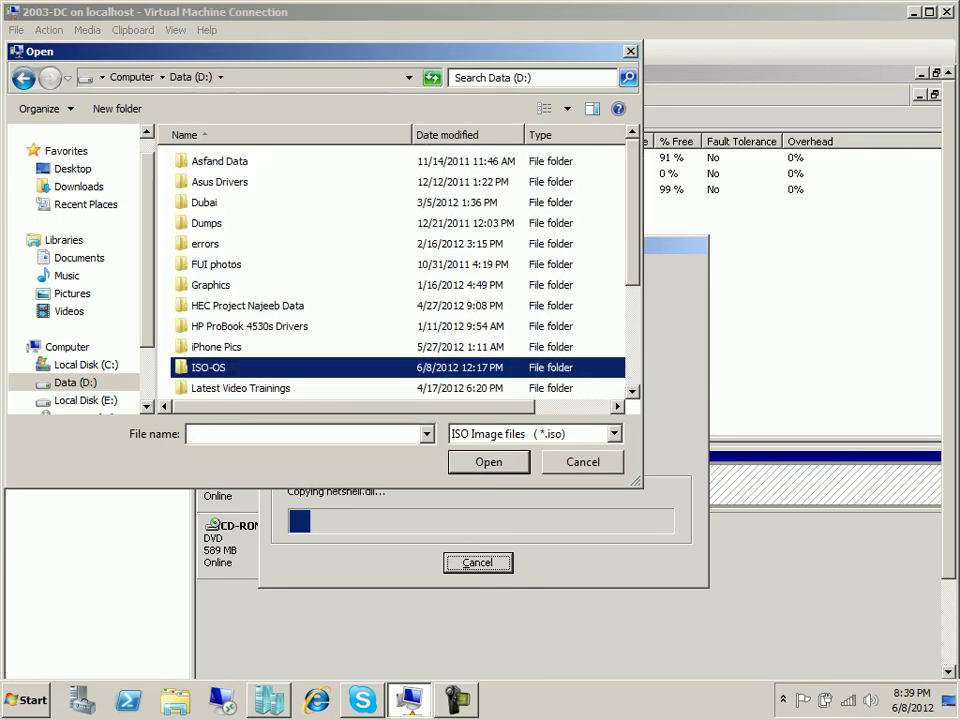
scroll(248, 369, down, 3)
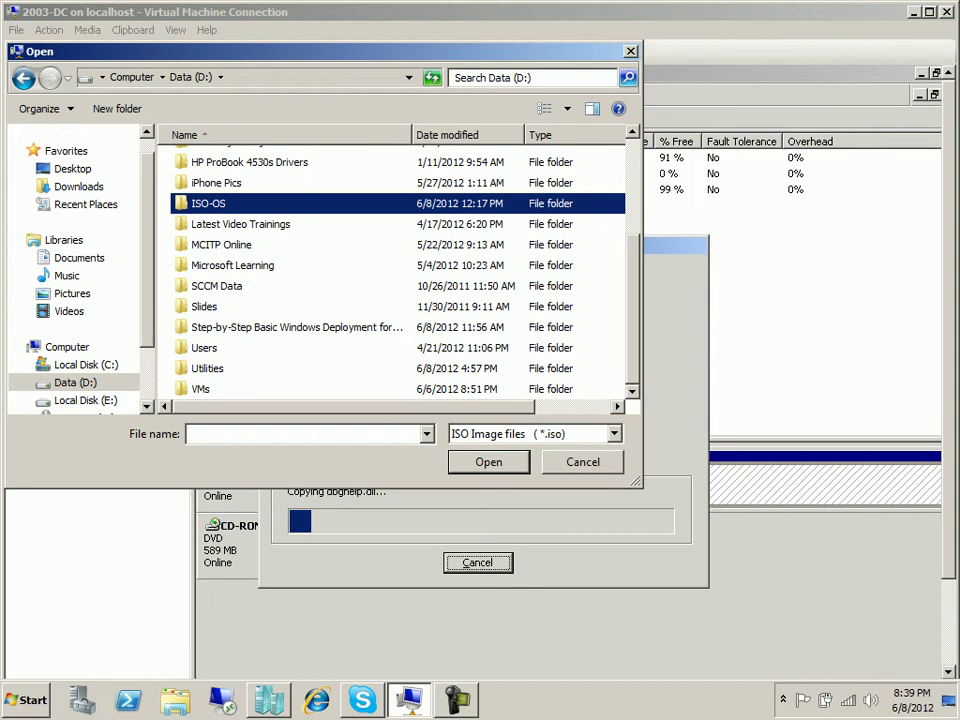
key(Return)
scroll(290, 369, down, 2)
double_click(198, 327)
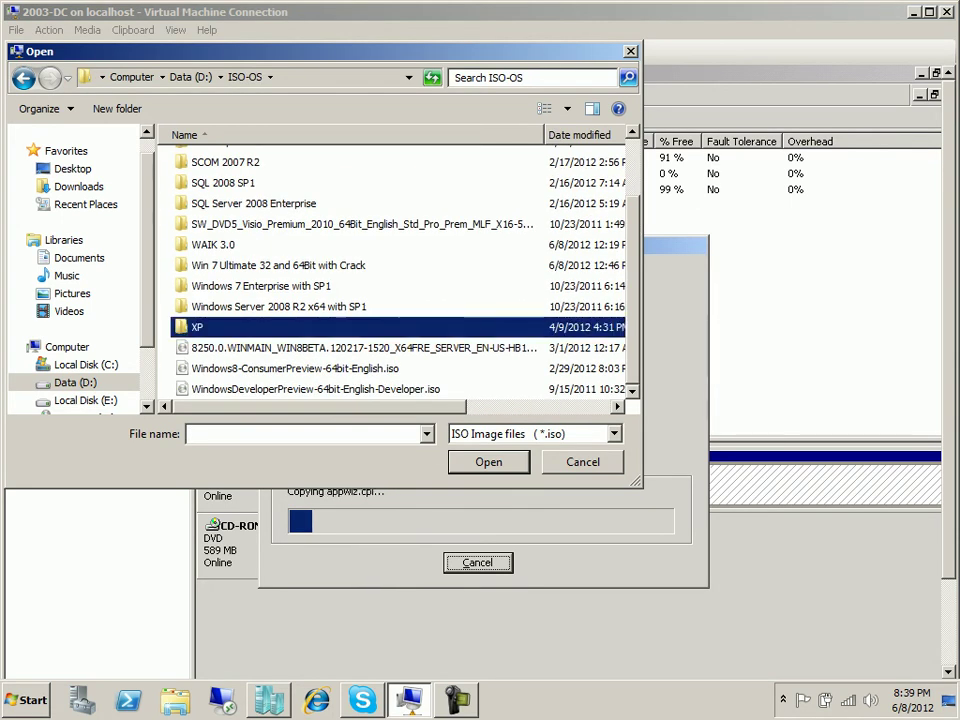
click(300, 161)
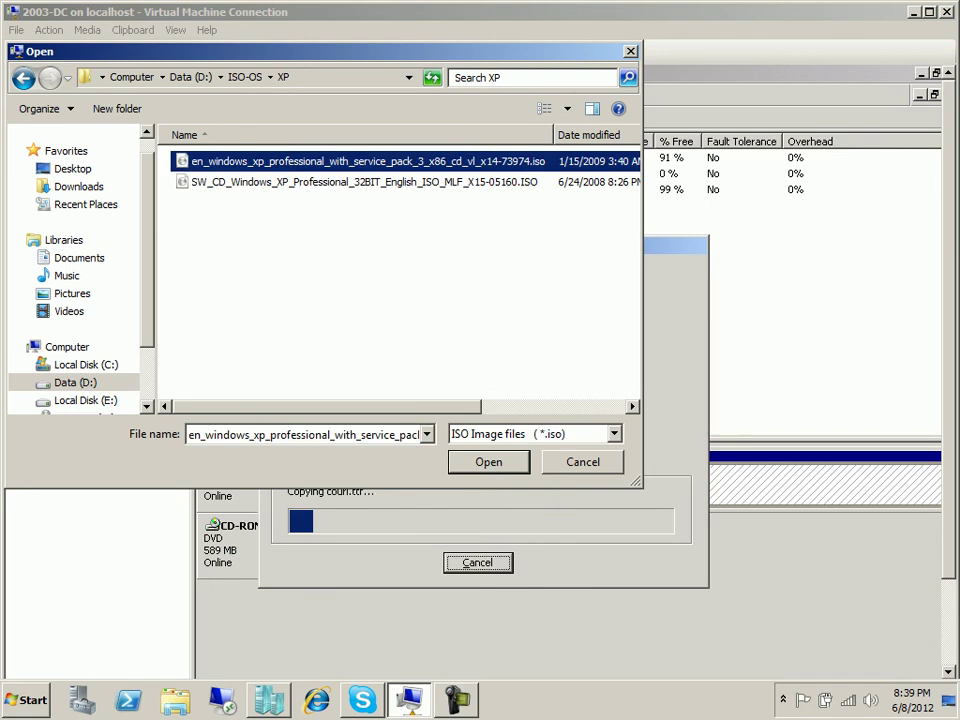
key(Return)
click(25, 700)
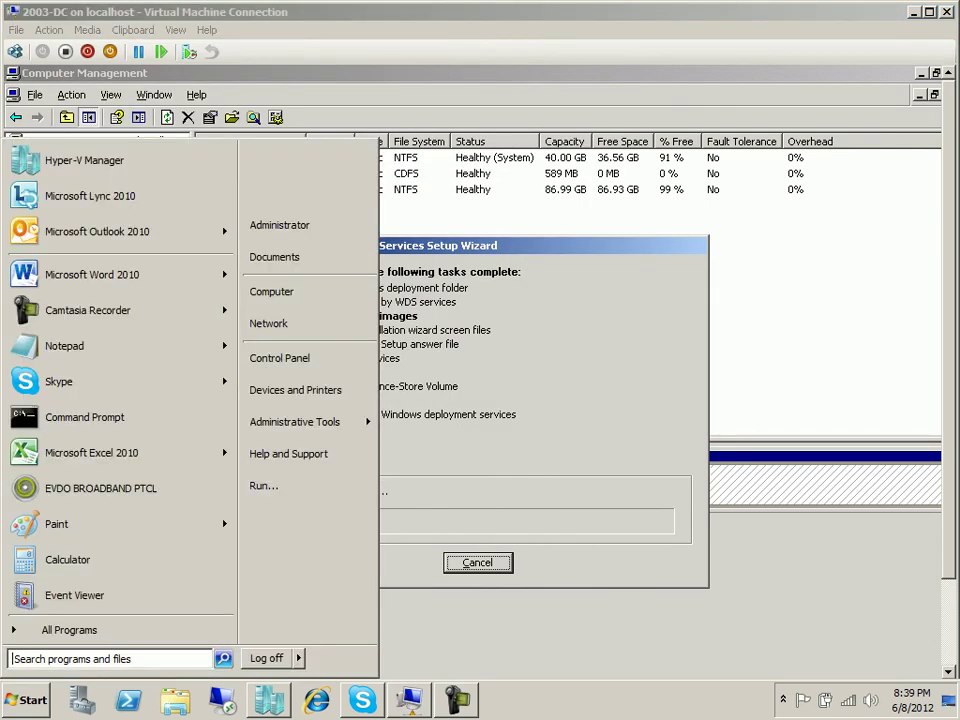
click(272, 289)
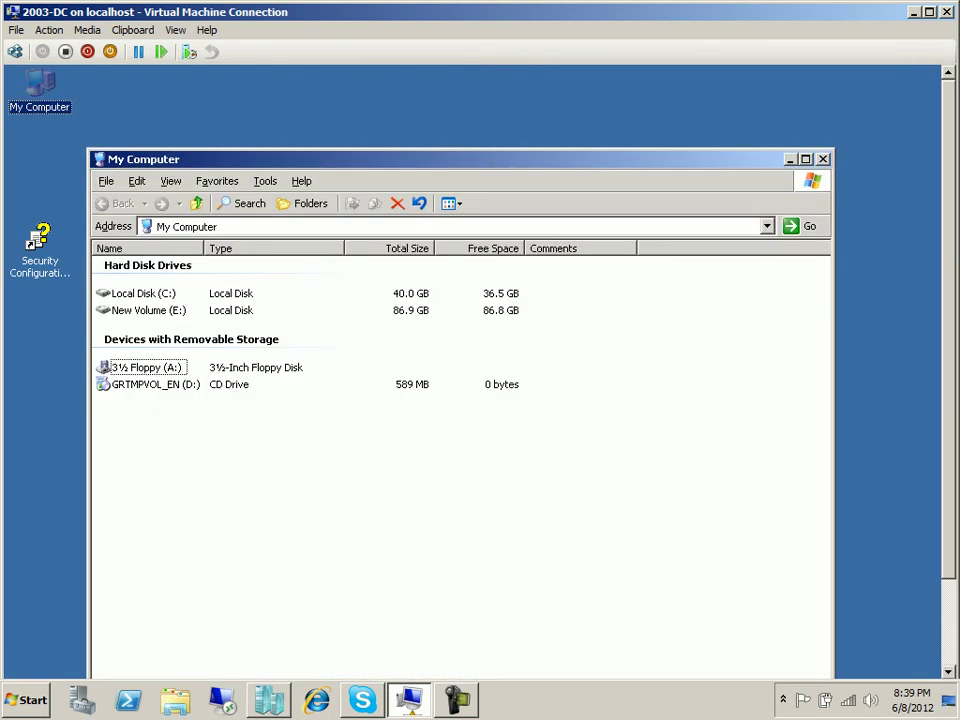
Browse E:\RemoteInstall\Setup\English\Images\WINDOWS-XP\i386, scroll through its files, then close the window.
double_click(140, 311)
click(142, 264)
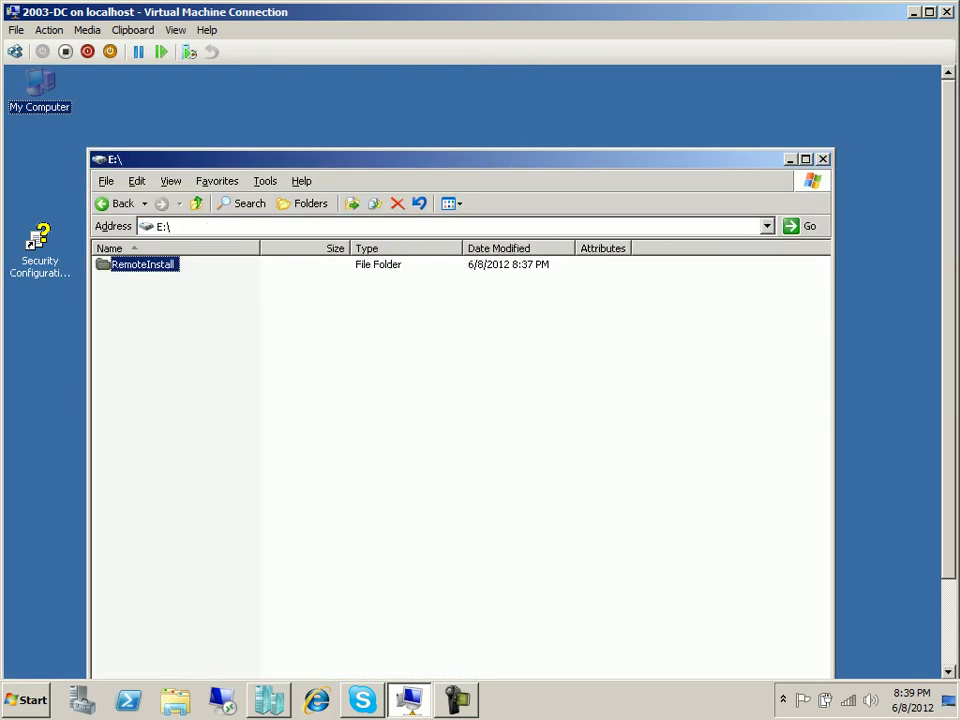
double_click(142, 264)
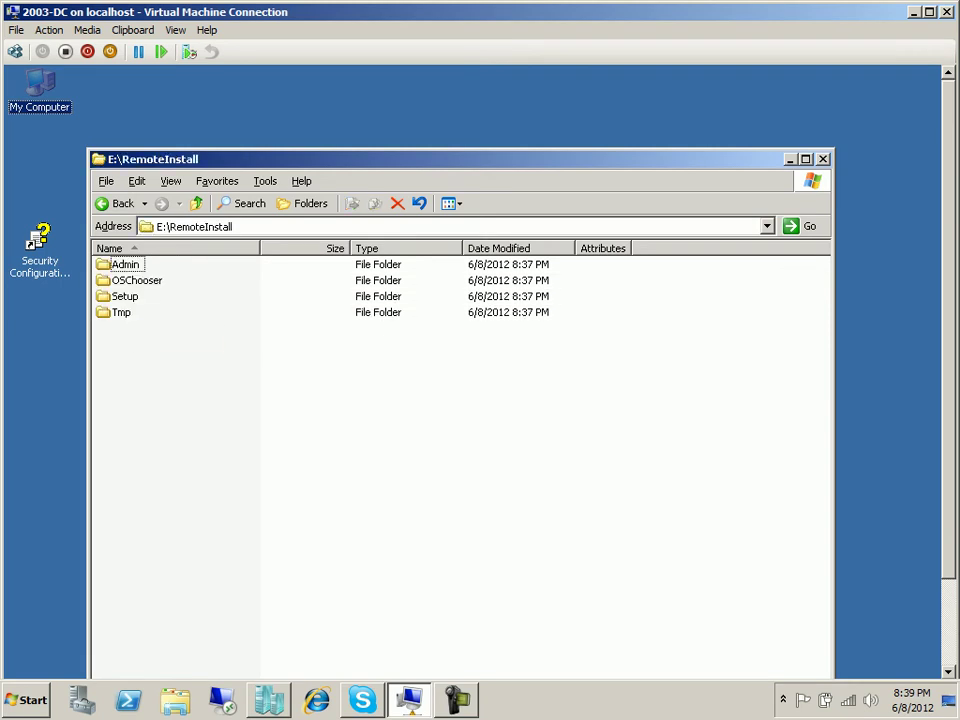
double_click(125, 296)
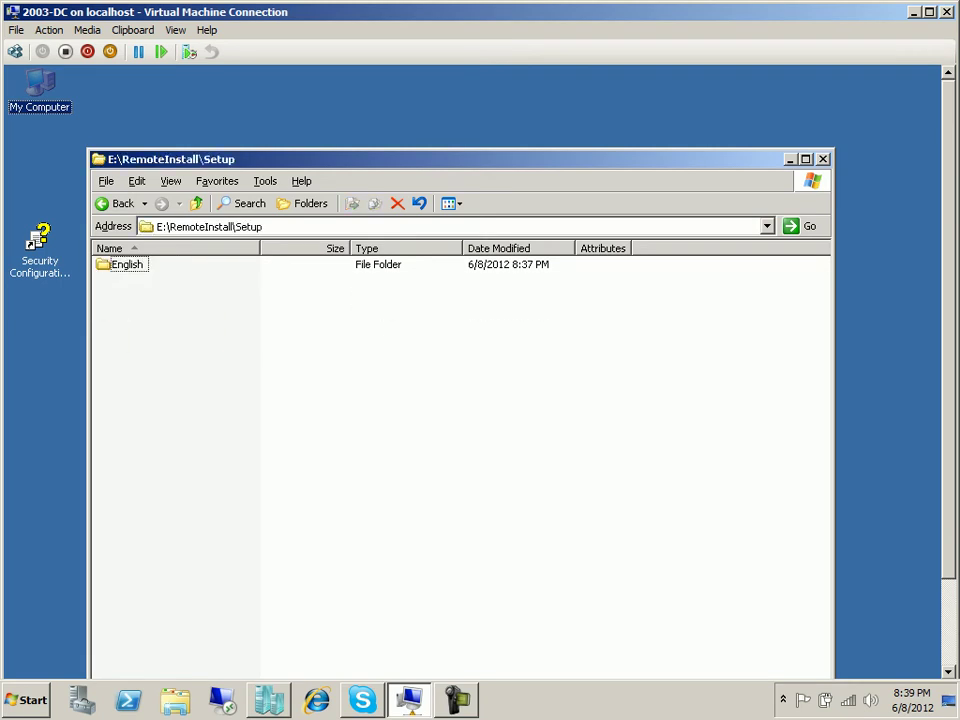
double_click(127, 264)
double_click(129, 264)
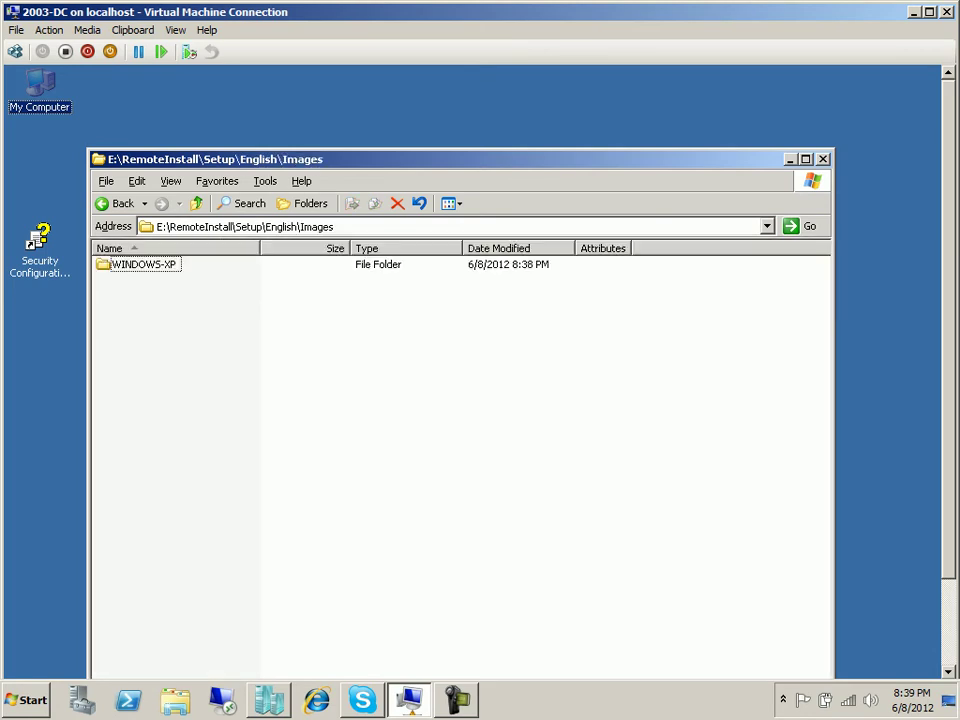
click(132, 264)
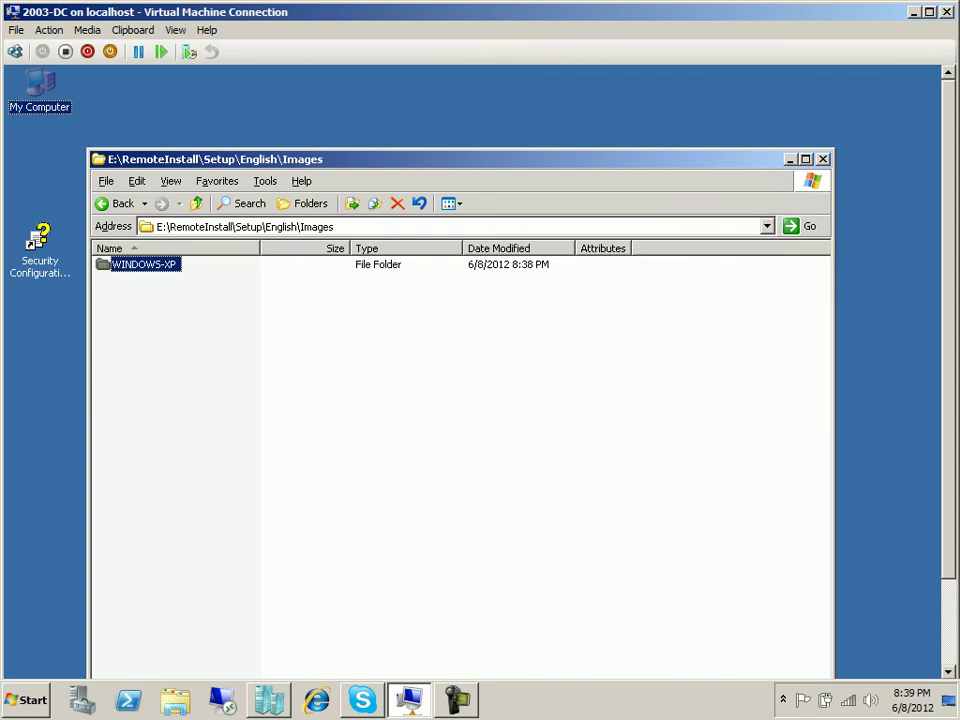
key(Return)
key(Return)
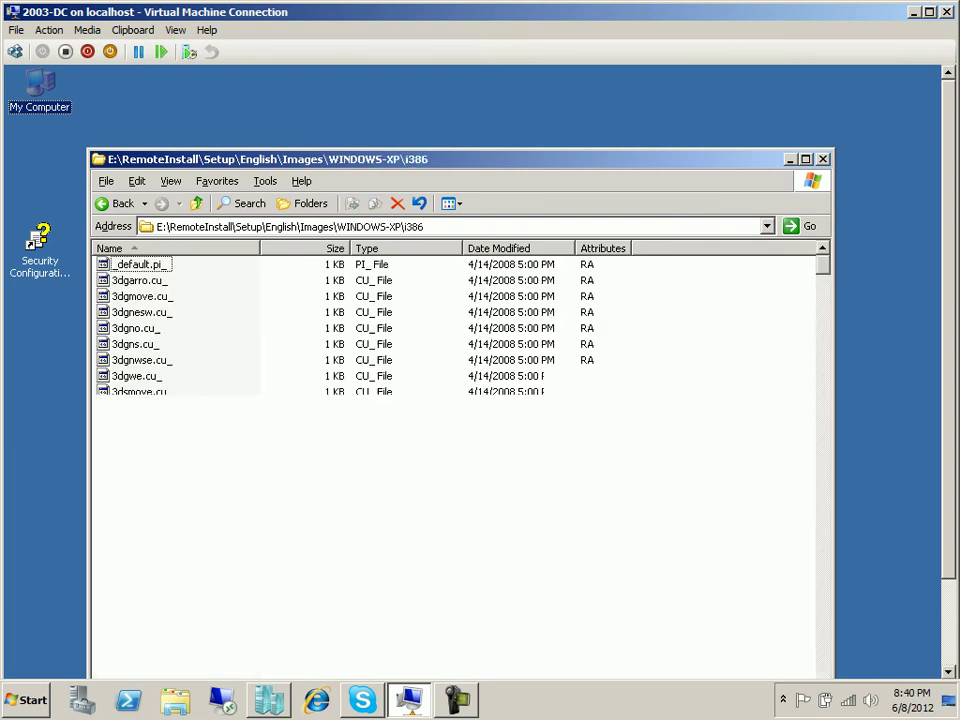
scroll(455, 465, down, 20)
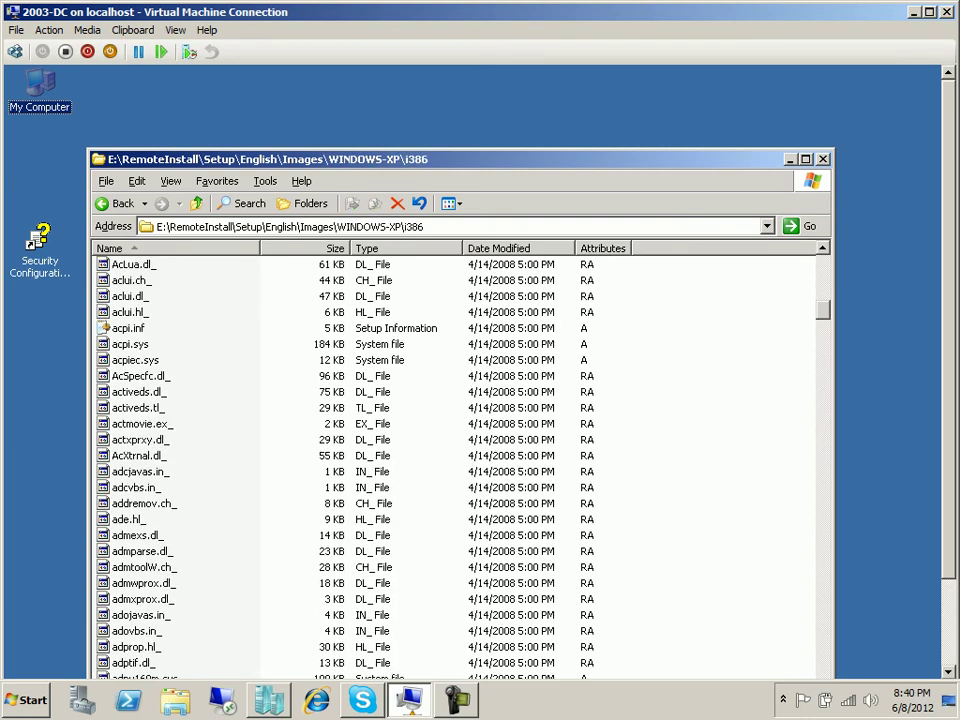
scroll(455, 465, down, 20)
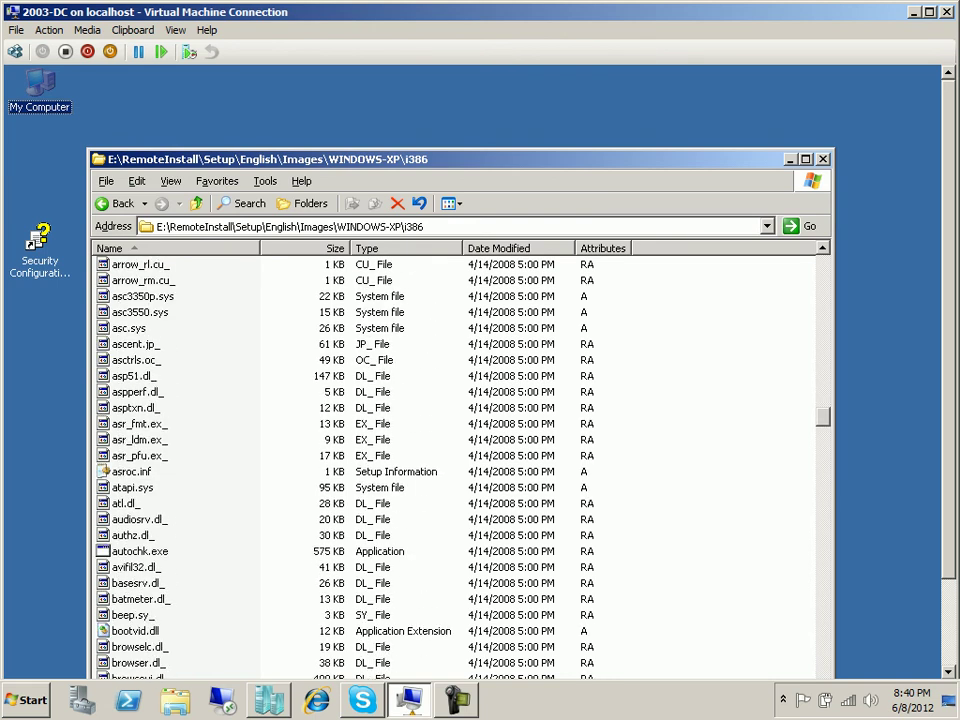
scroll(455, 465, down, 5)
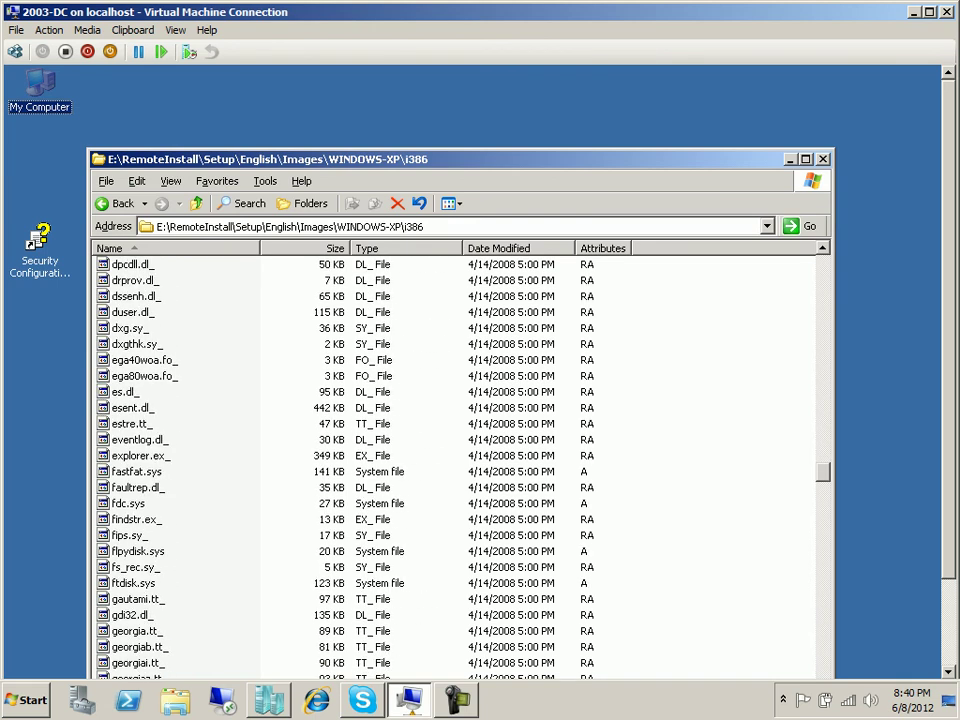
key(alt+F4)
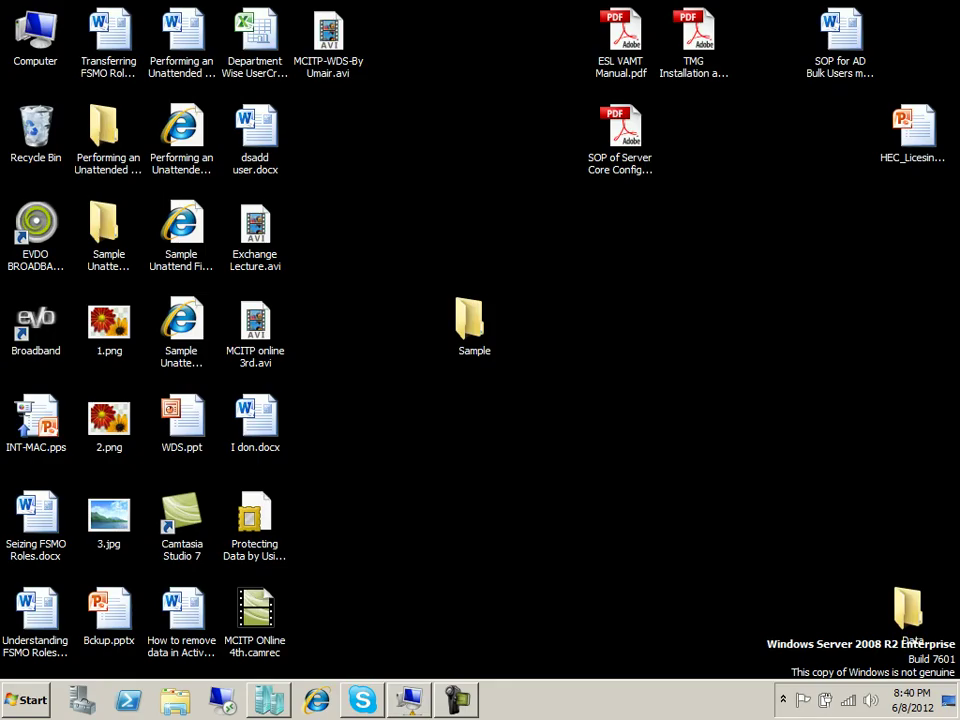
Switch from Hyper-V Manager back to the 2003-DC console and focus the guest desktop.
click(268, 700)
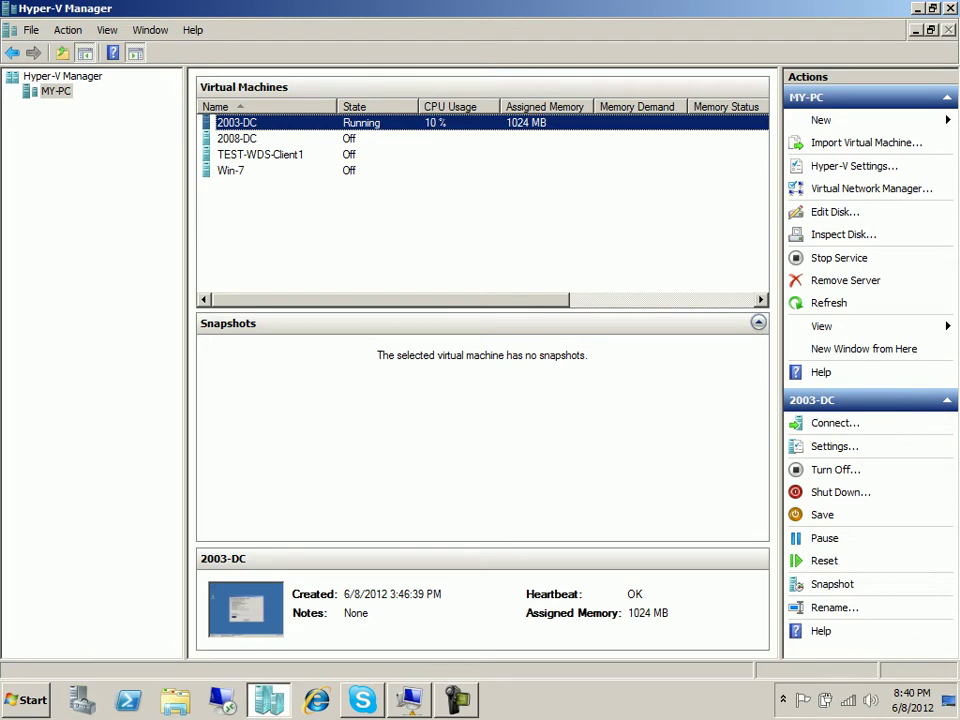
click(409, 700)
click(26, 700)
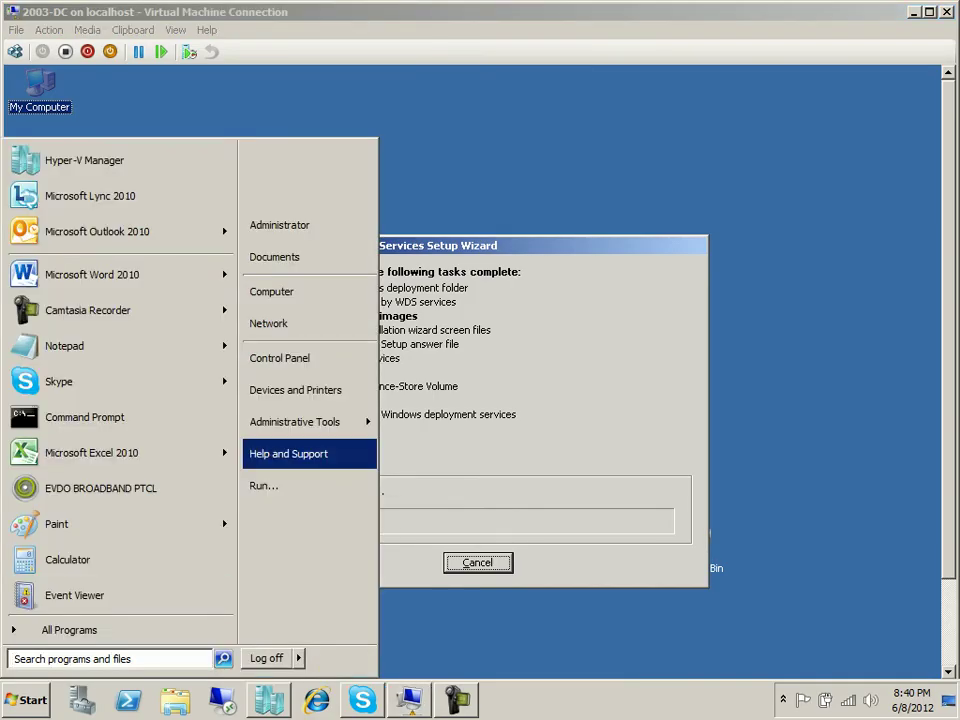
mouse_move(295, 421)
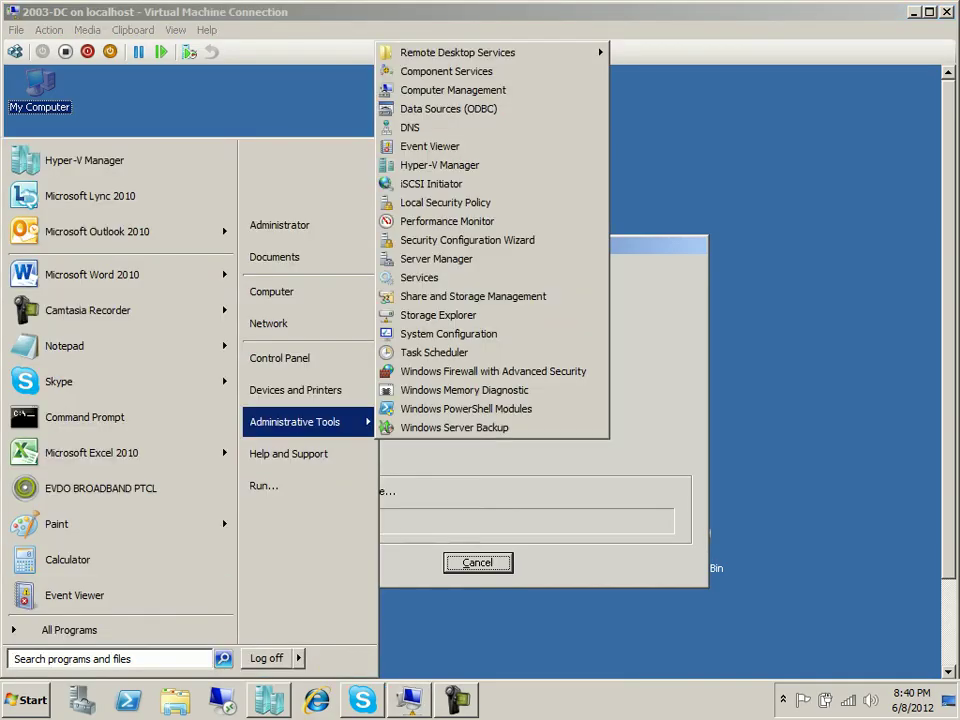
click(500, 632)
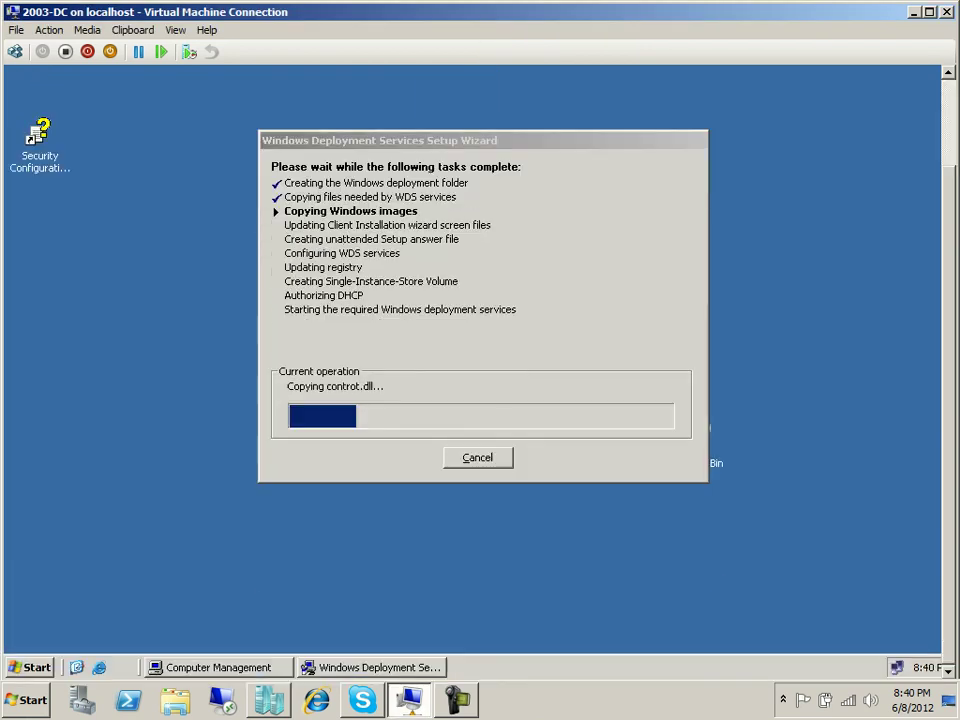
click(30, 667)
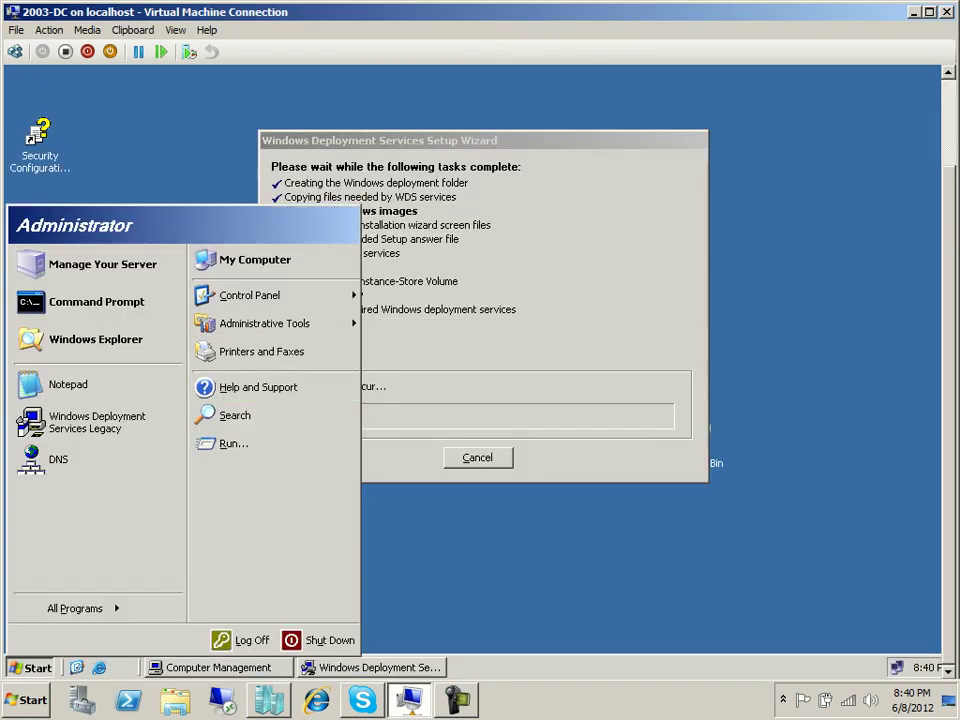
Launch Windows Deployment Services from Administrative Tools and choose Configure Server on 2003-dc.Student.com.
mouse_move(280, 323)
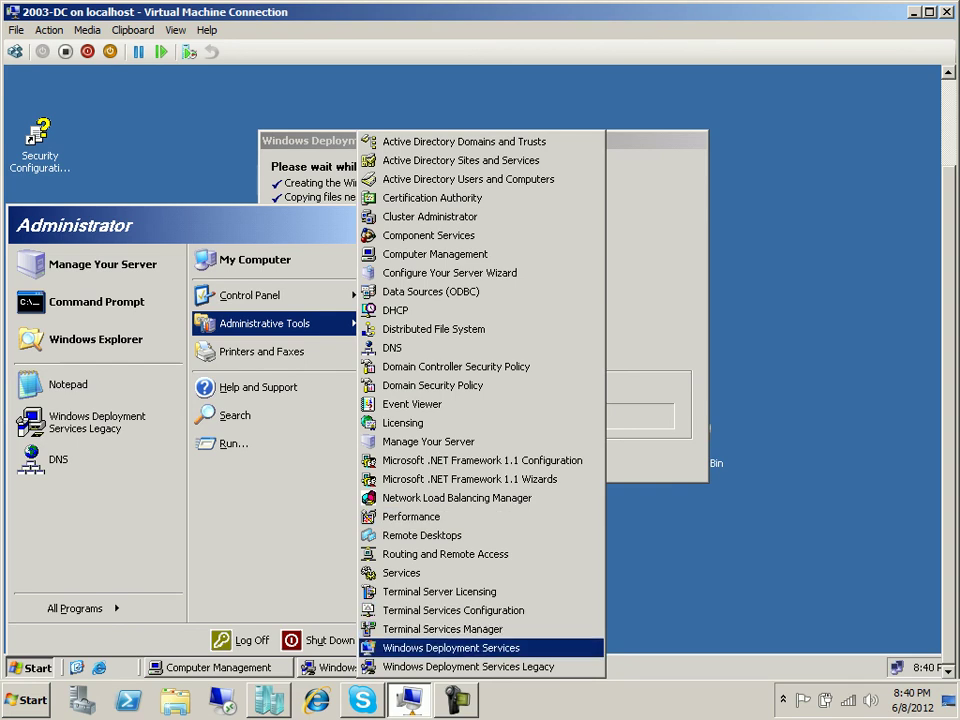
click(450, 648)
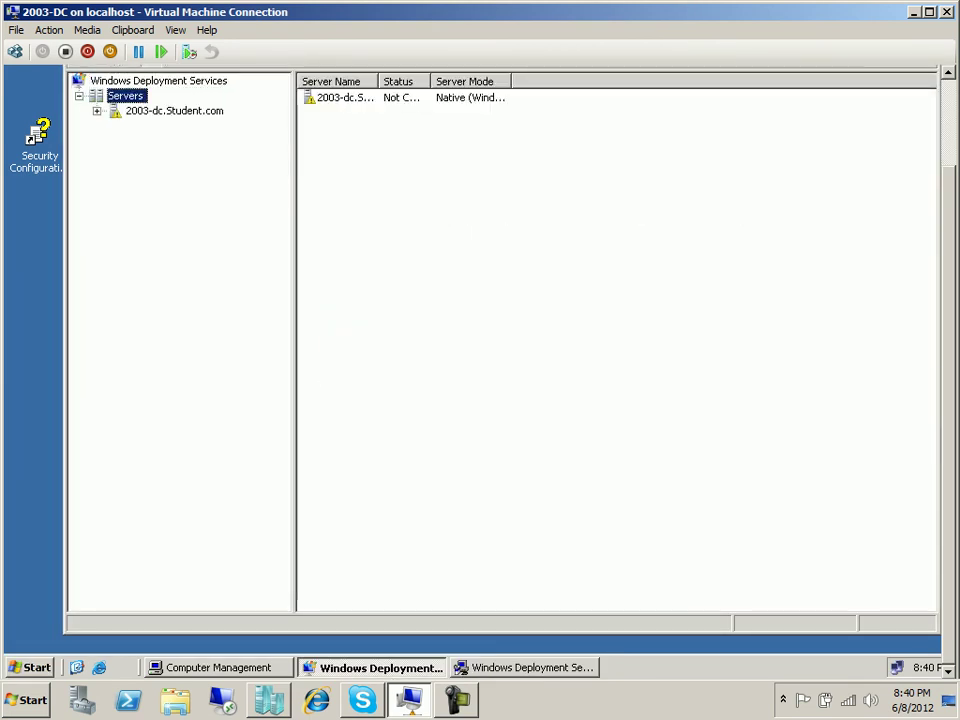
click(174, 111)
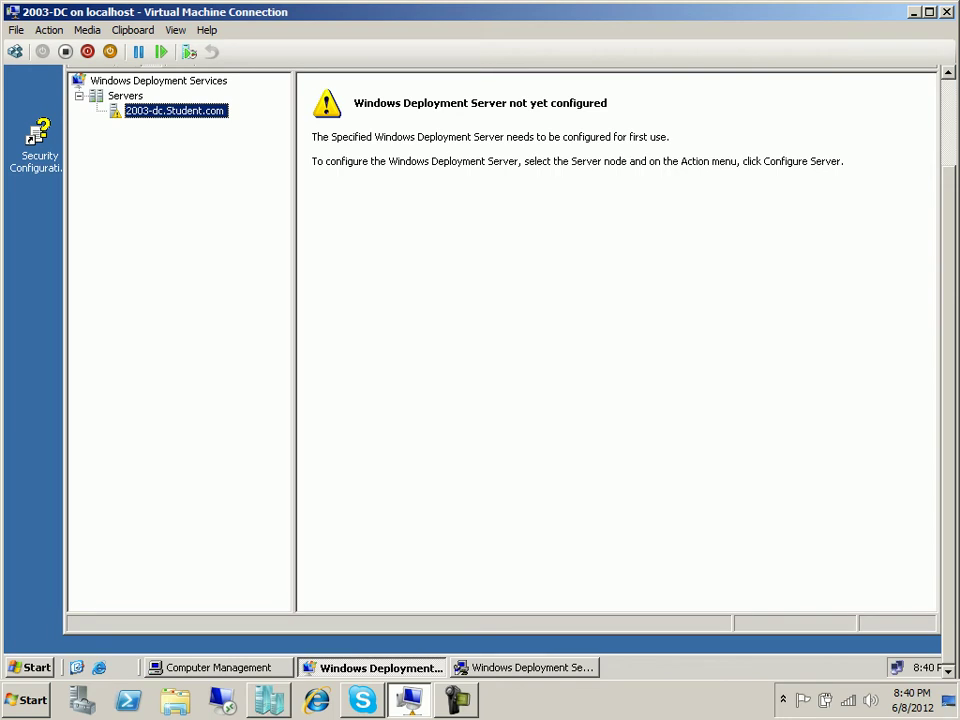
right_click(141, 214)
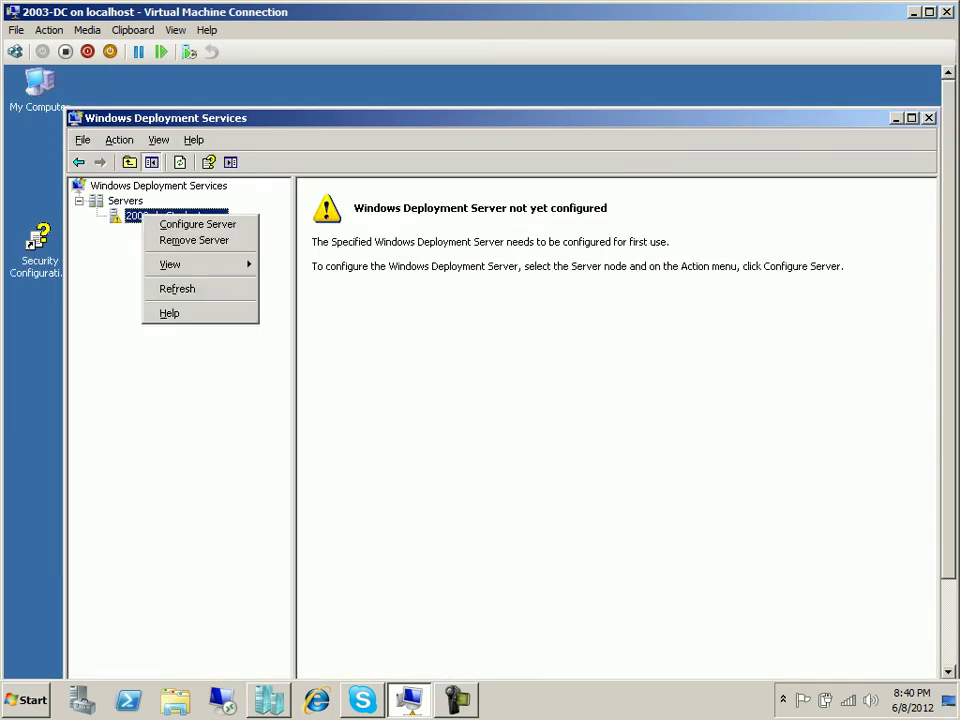
click(197, 223)
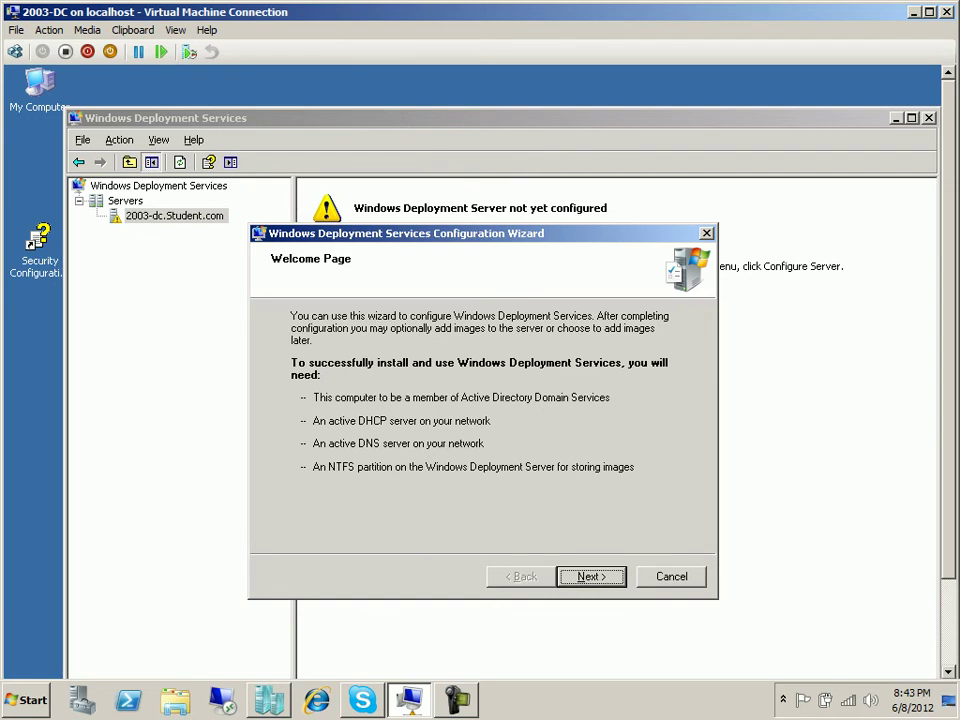
Put the VM in full-screen mode and cancel the WDS configuration wizard, confirming the quit.
click(175, 30)
click(208, 49)
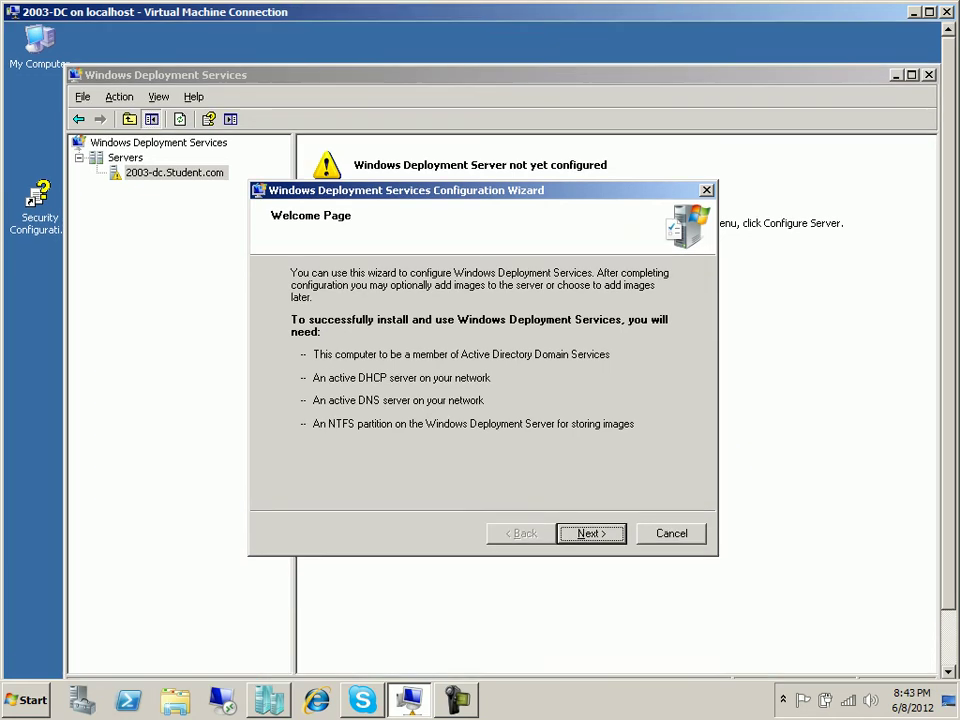
key(Escape)
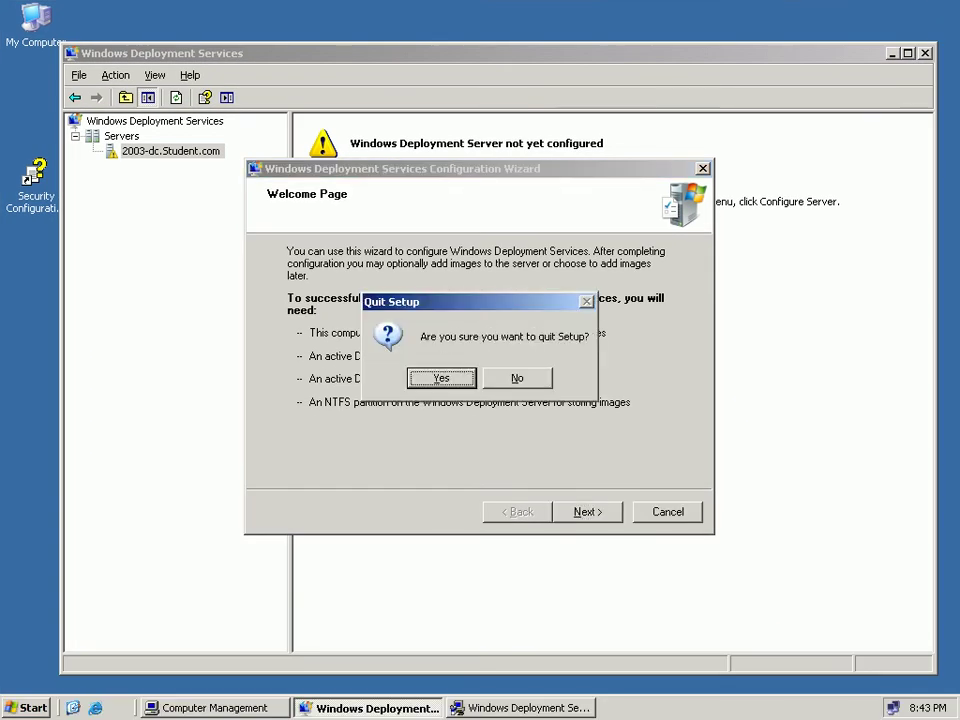
key(Return)
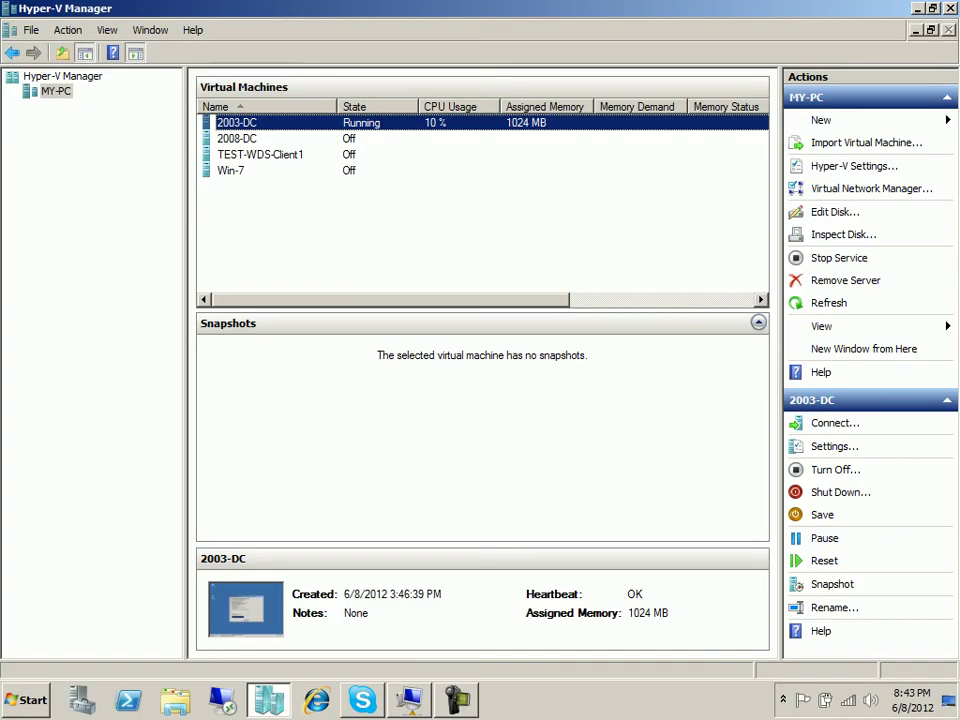
On the host, browse to D:\ISO-OS\Windows 7 Enterprise with SP1\64Bit.
key(super+d)
double_click(35, 32)
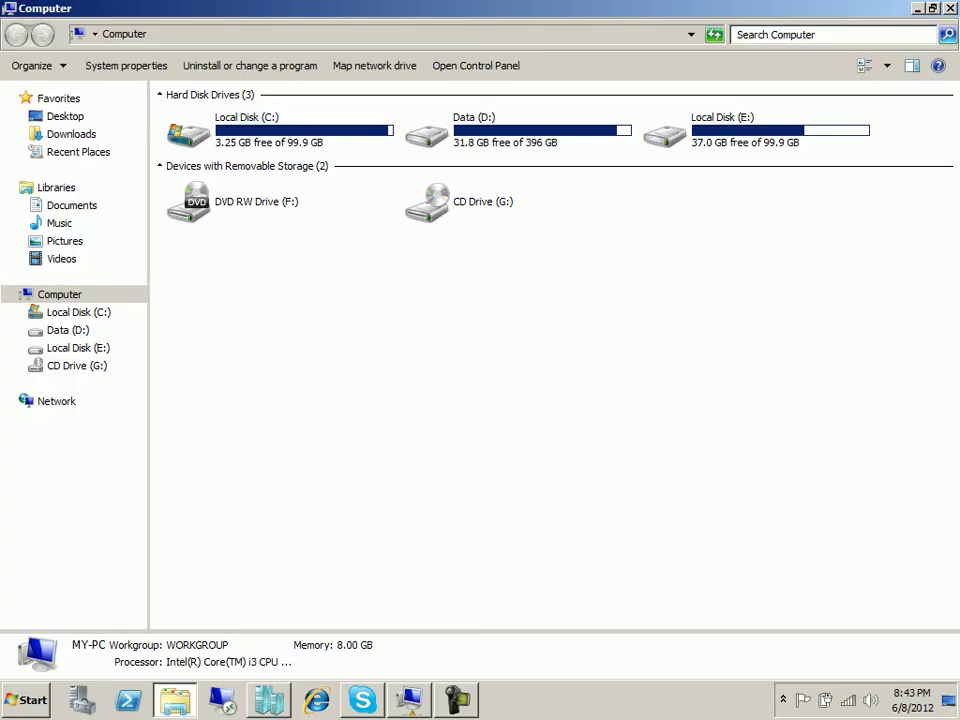
double_click(518, 130)
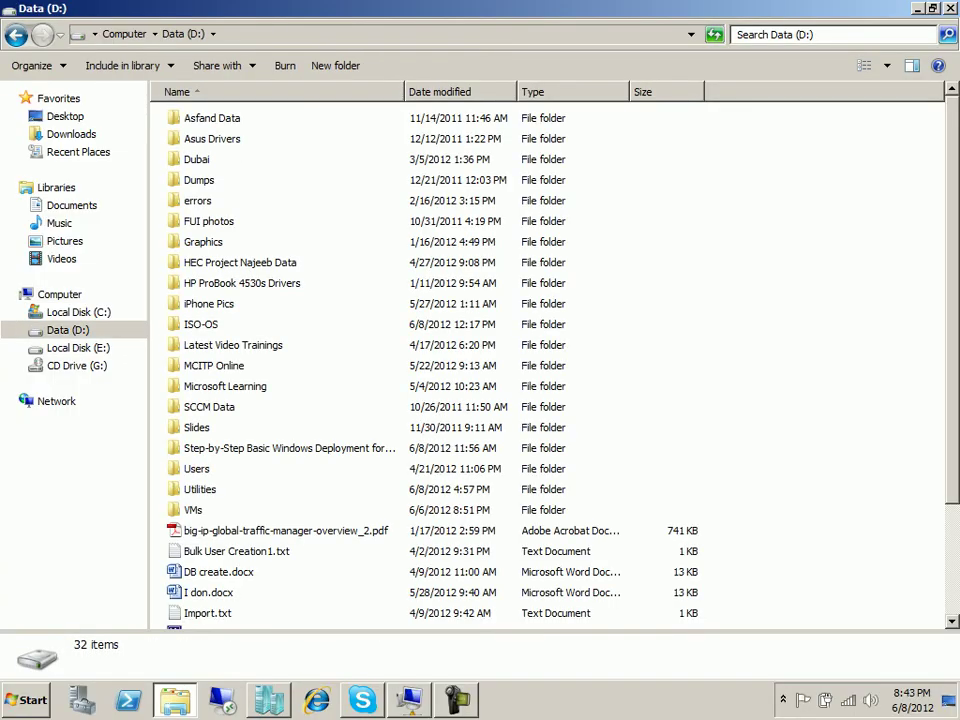
double_click(200, 489)
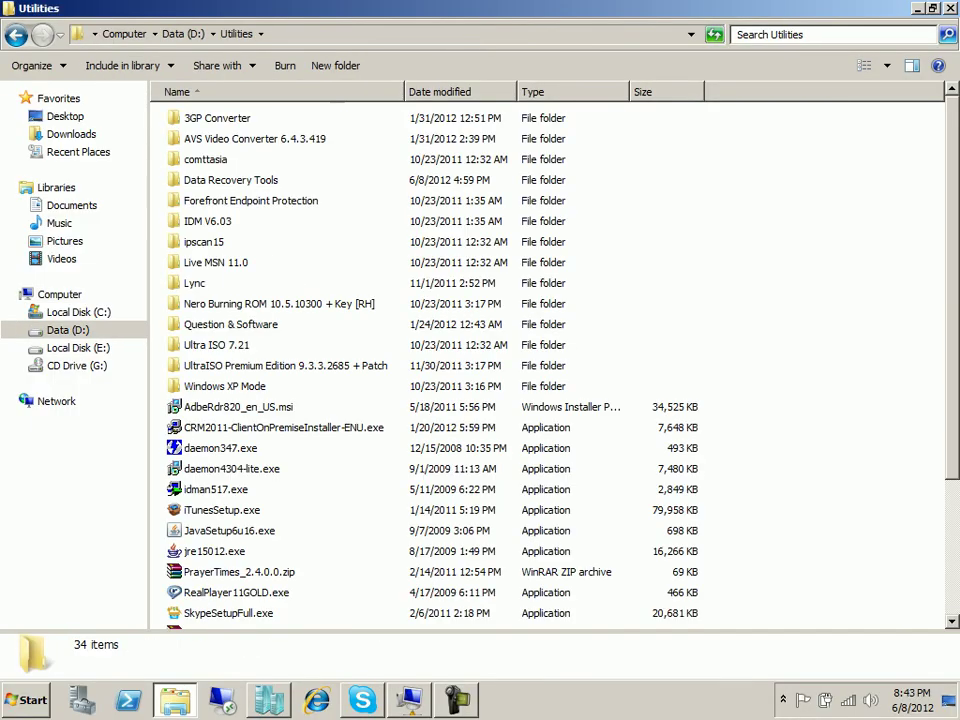
click(16, 34)
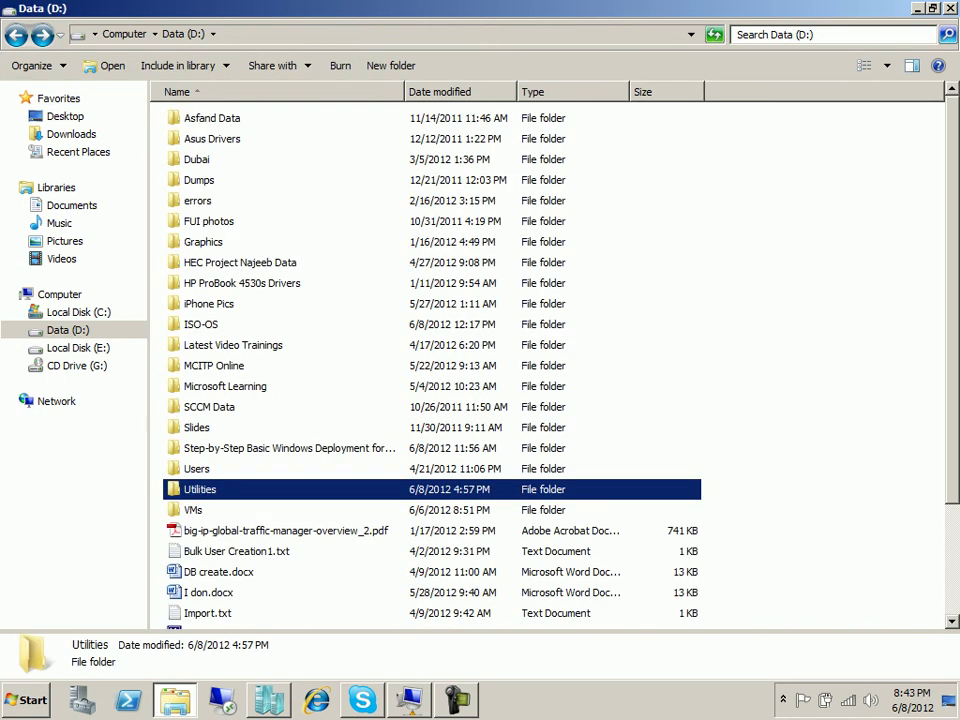
double_click(200, 324)
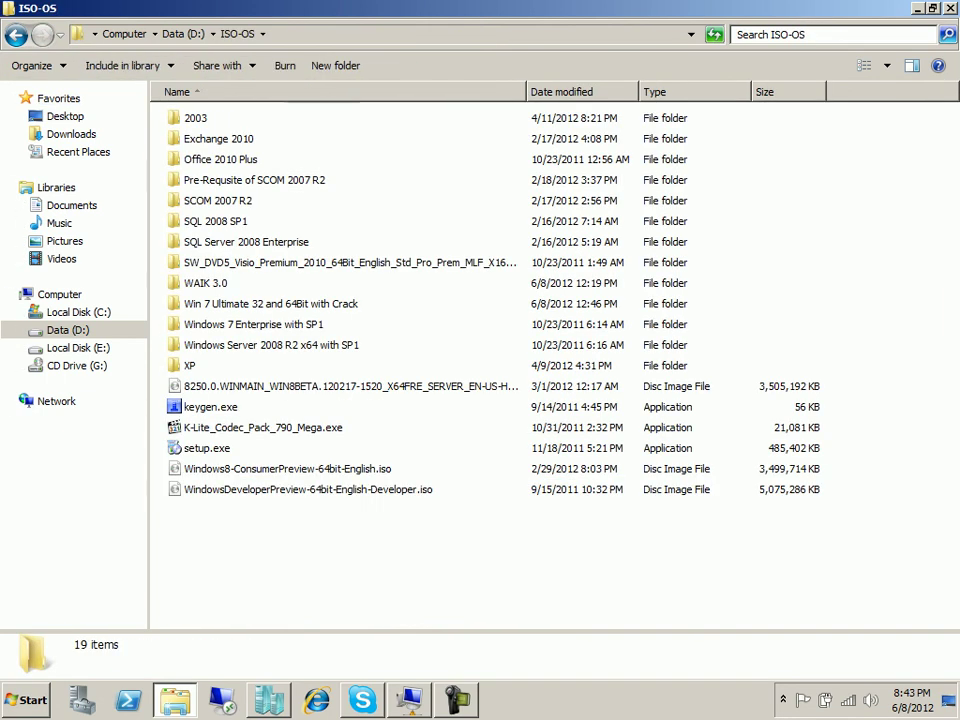
double_click(200, 324)
click(195, 138)
double_click(195, 138)
Extract the Windows 7 Enterprise SP1 64-bit ISO into its own folder with WinRAR, then close Explorer.
click(250, 118)
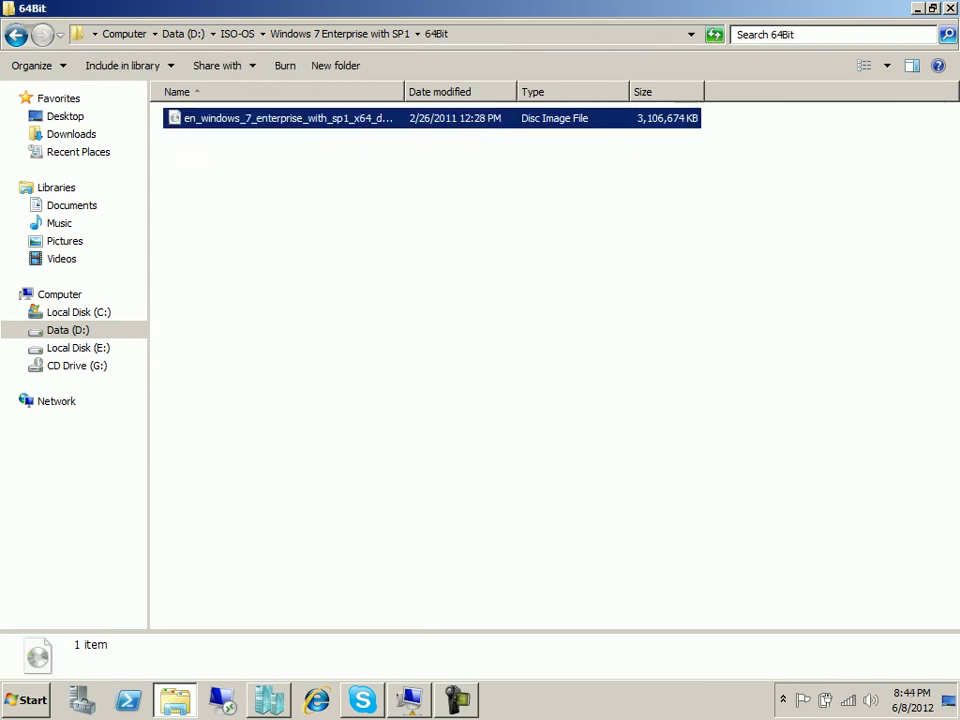
right_click(250, 118)
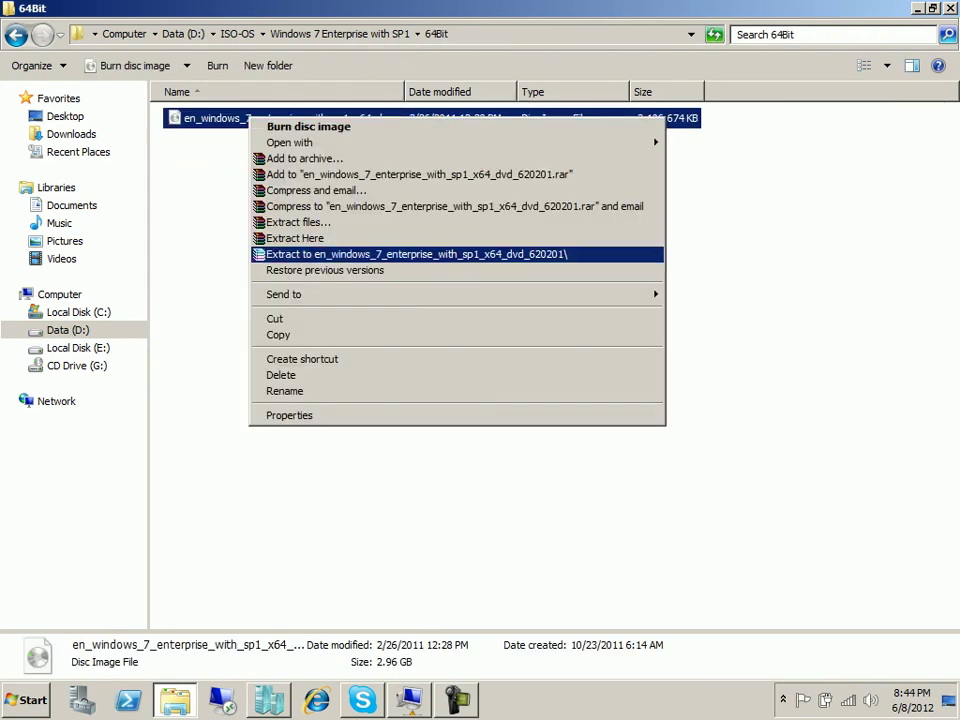
key(Return)
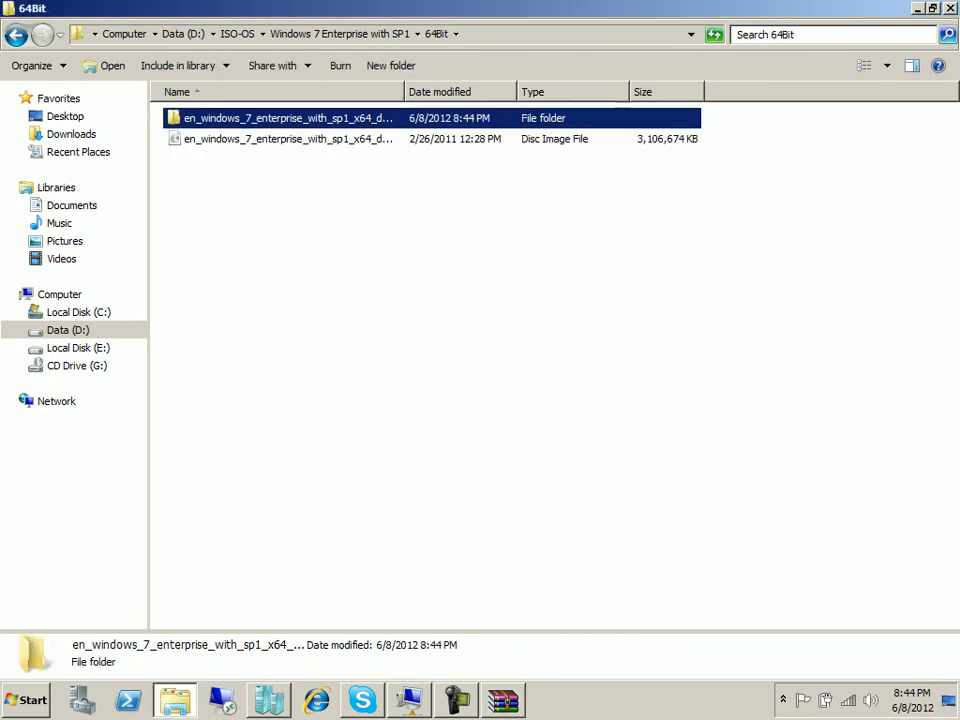
key(Return)
key(Down)
key(Down)
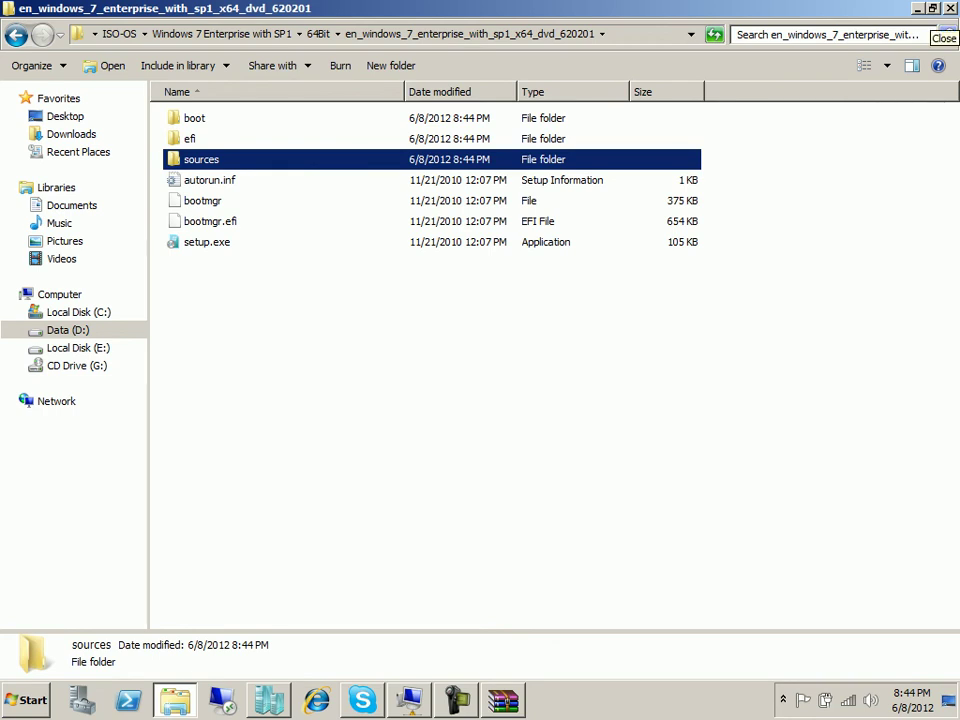
click(949, 8)
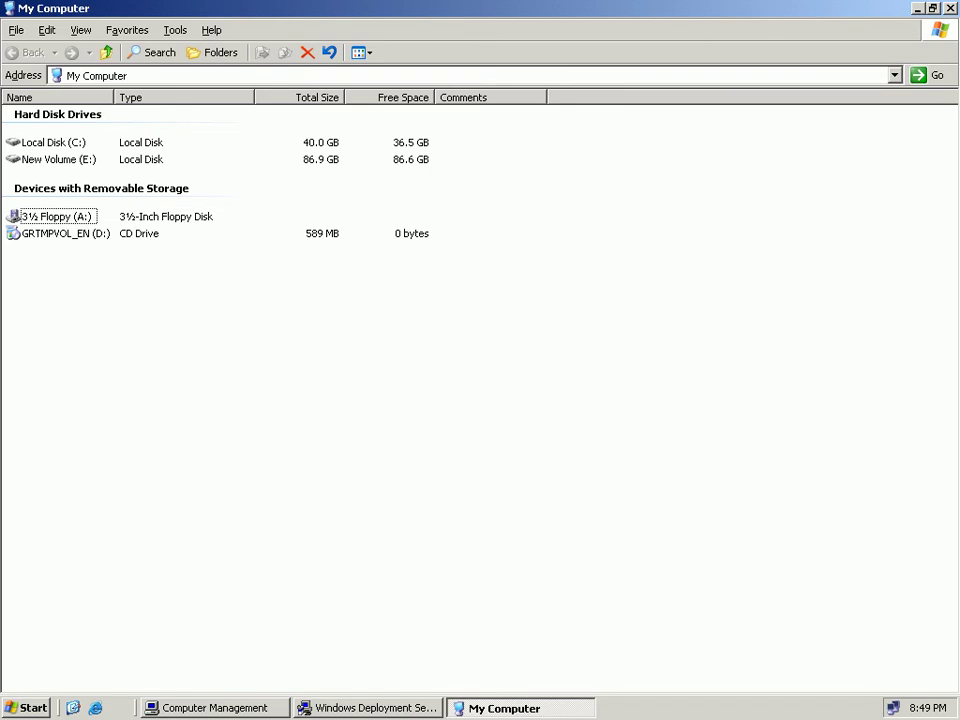
Open the CD drive's SUPPORT\TOOLS folder and browse the contents of DEPLOY.CAB.
click(66, 234)
key(Down)
key(Down)
key(Down)
key(Return)
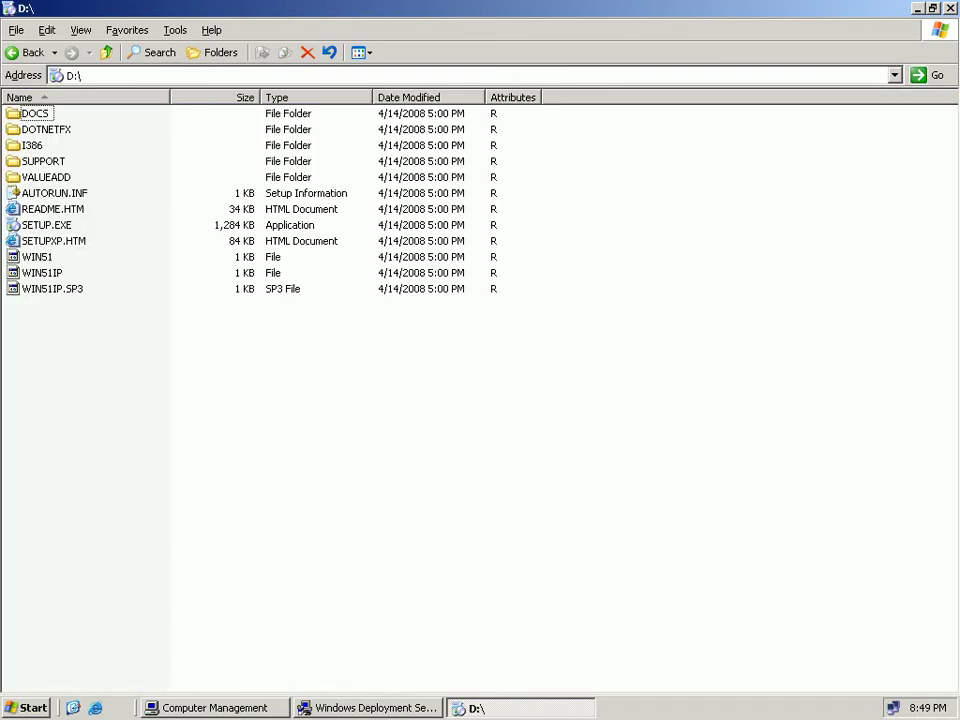
key(s)
key(Return)
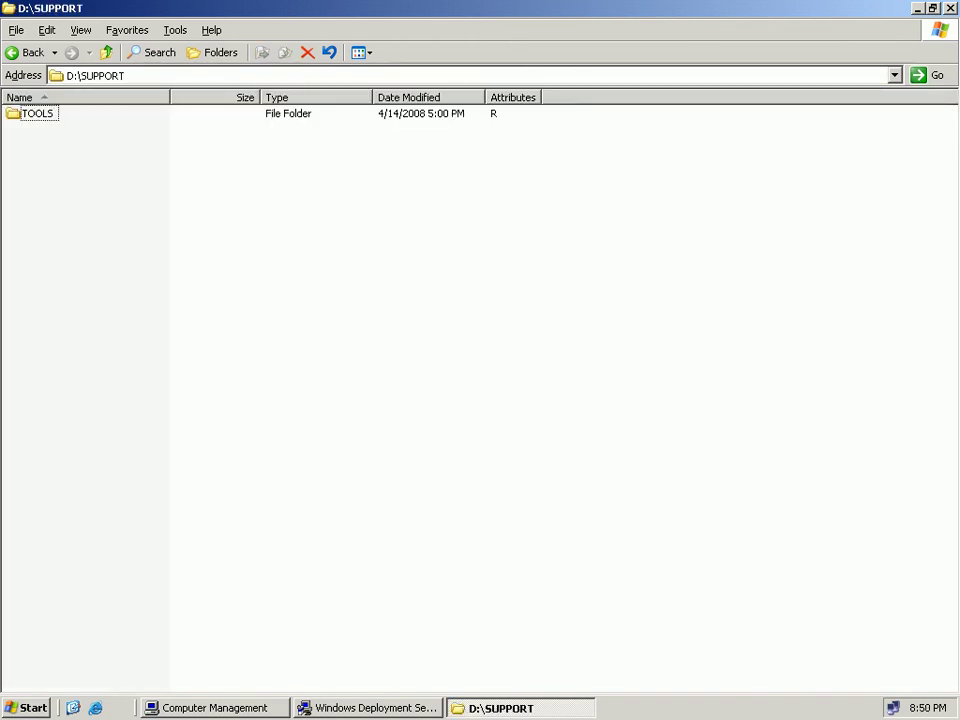
key(Return)
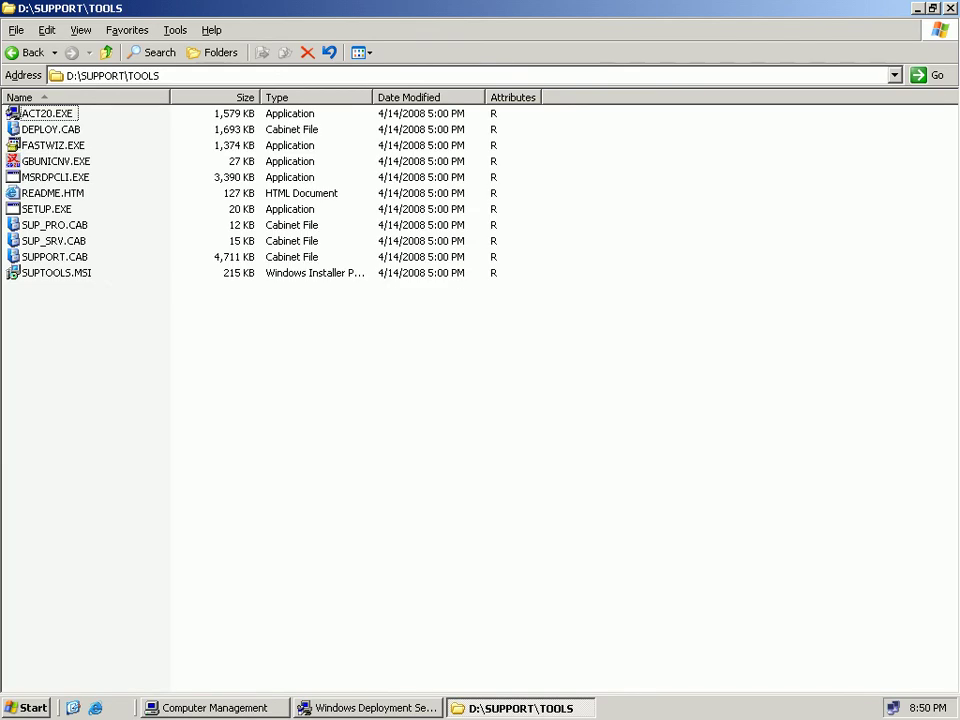
key(Down)
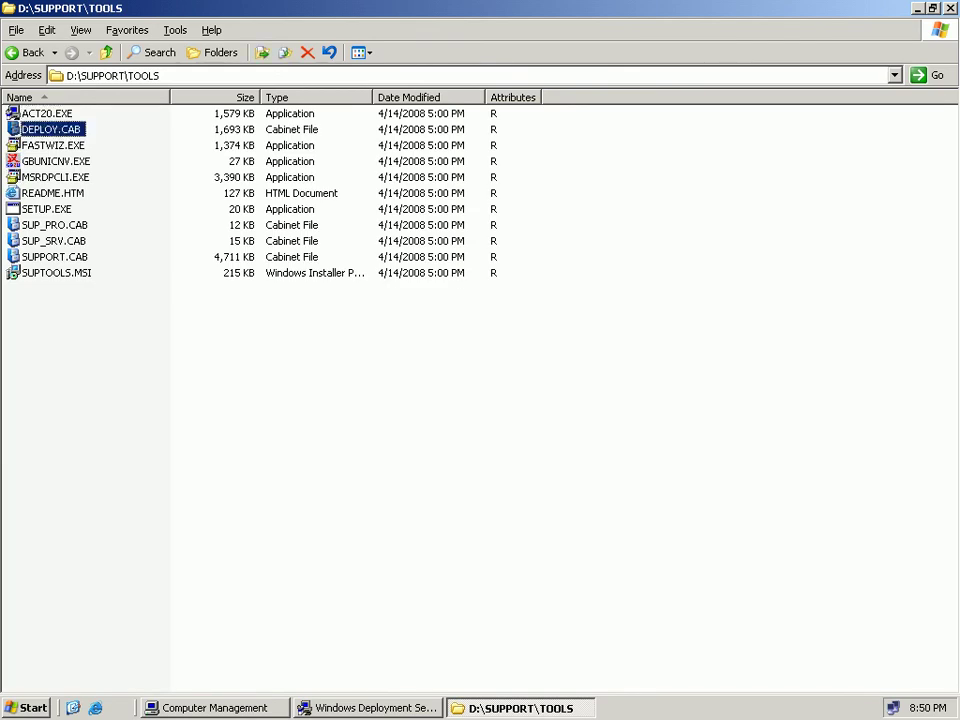
key(shift+F10)
key(Return)
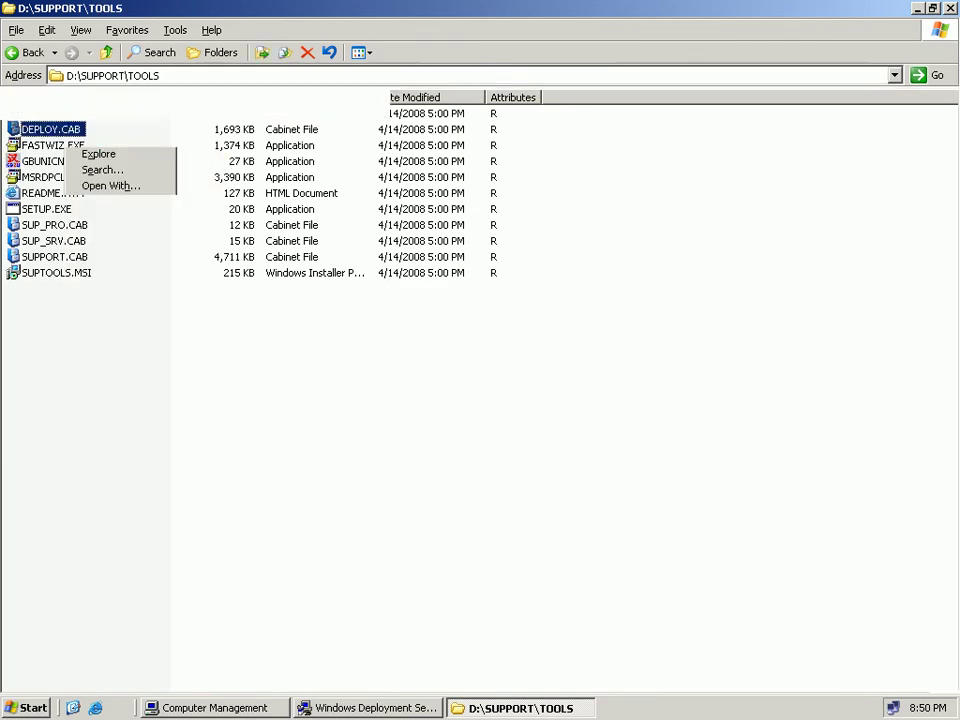
Extract all cabinet files into a new 'Test' folder on the Desktop.
key(ctrl+a)
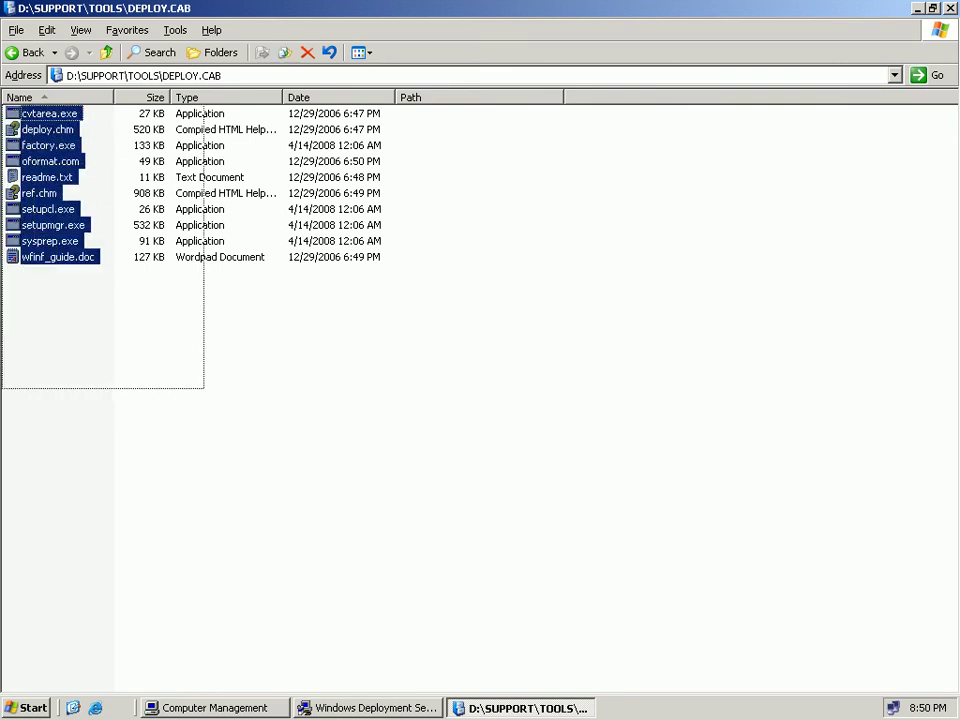
key(shift+F10)
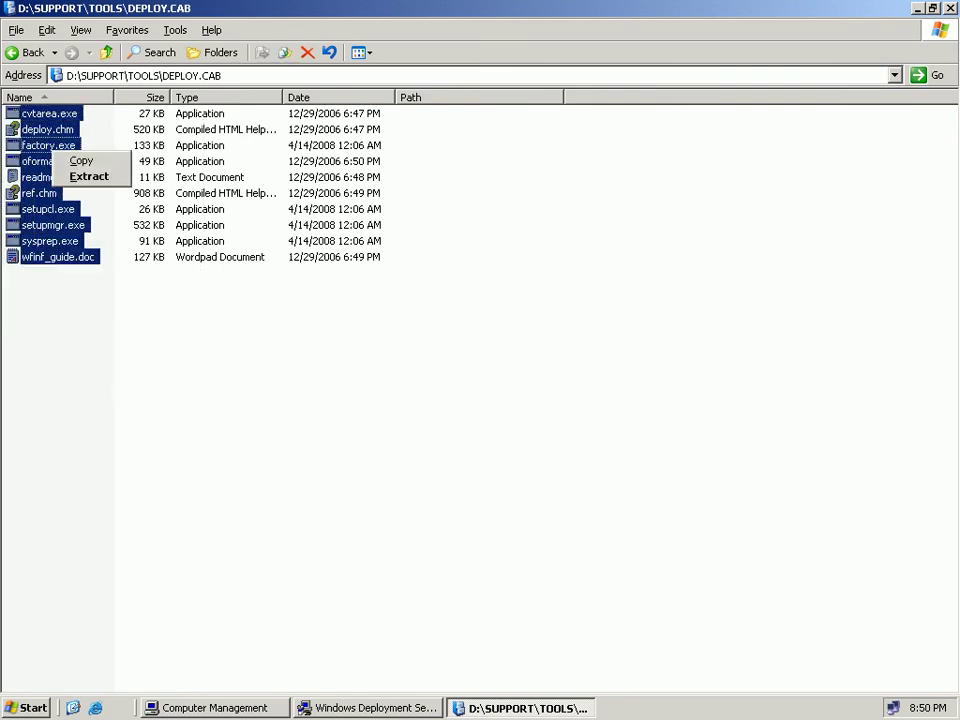
key(Down)
key(Down)
key(Return)
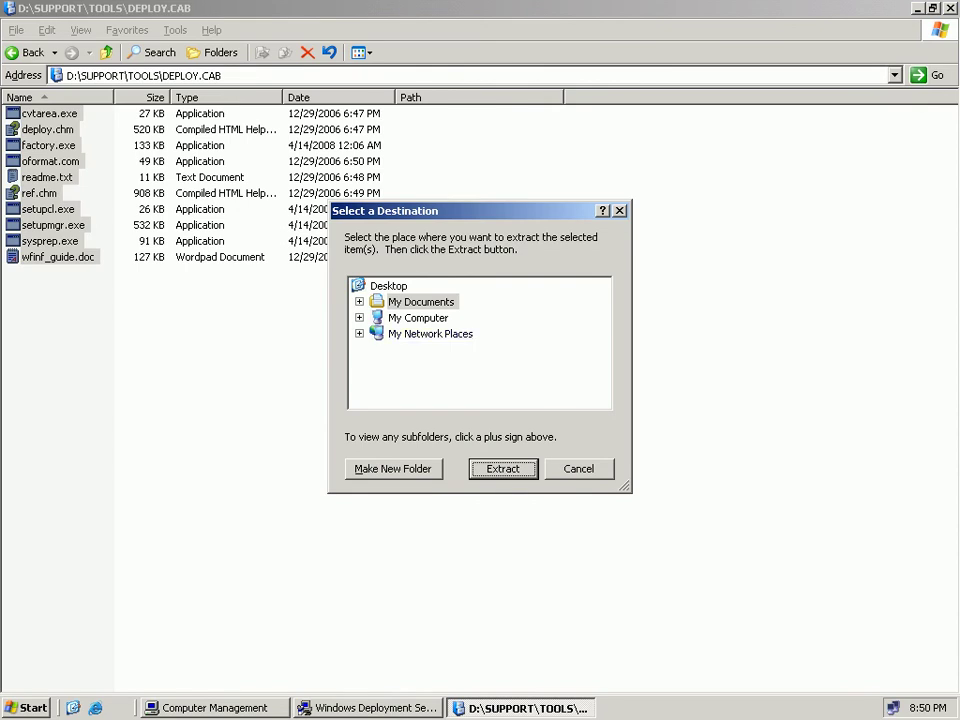
click(389, 286)
key(alt+m)
text(Test)
key(Return)
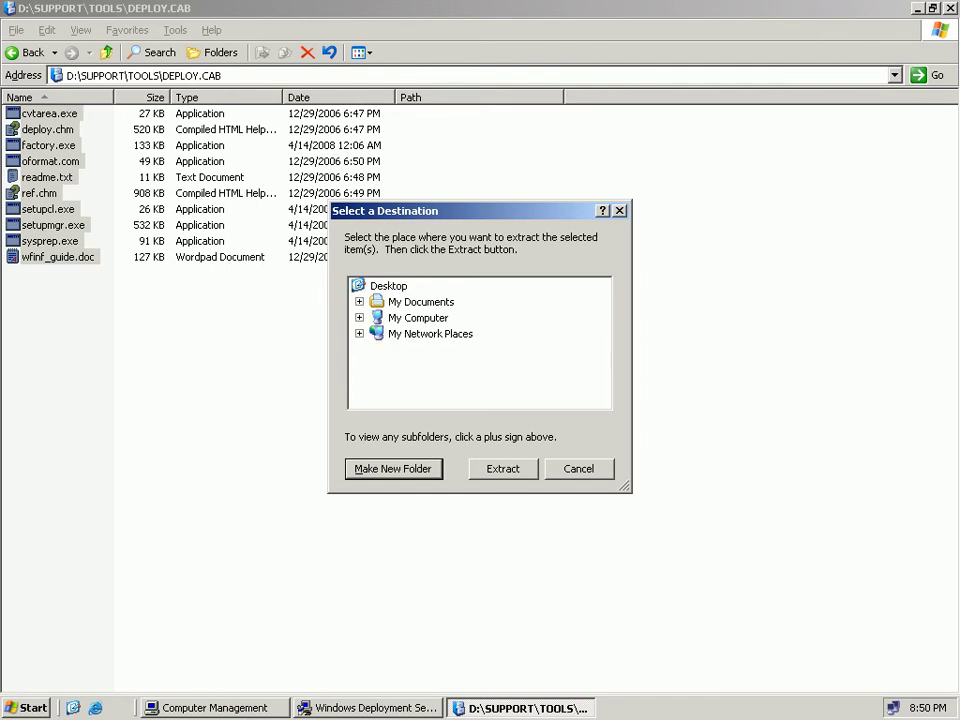
key(Return)
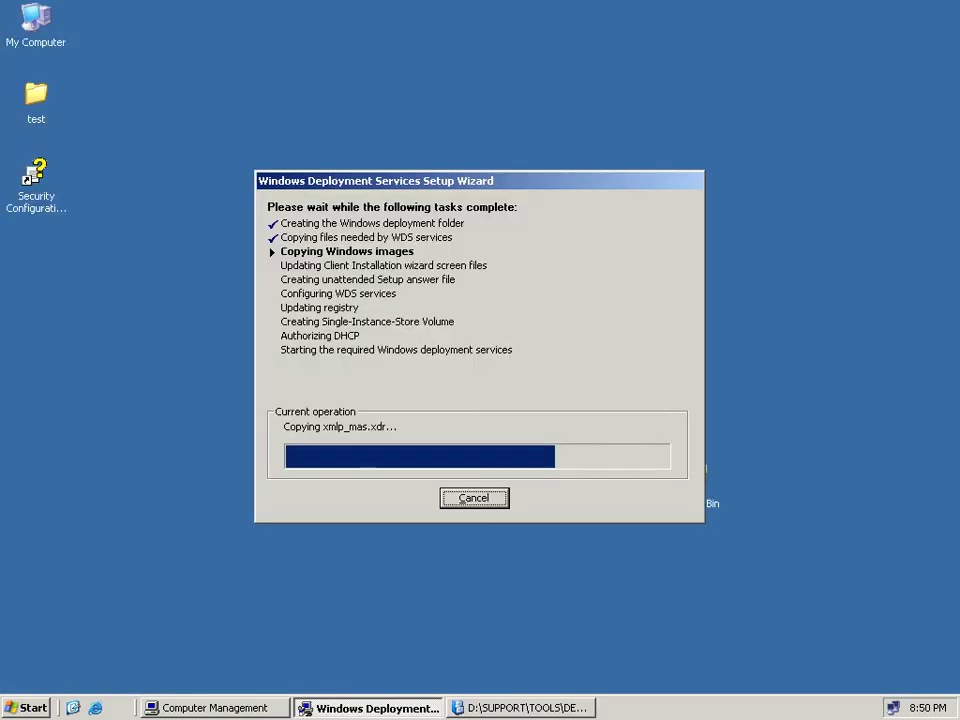
Open the Desktop test folder, switch to Icons view, and launch setupmgr.exe.
double_click(36, 95)
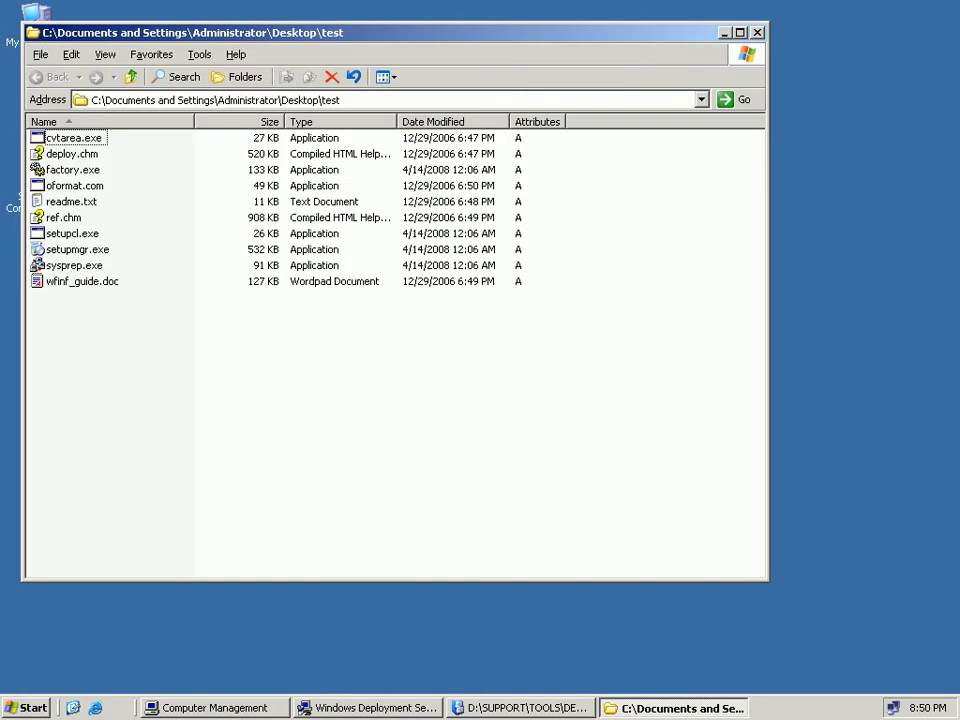
click(77, 250)
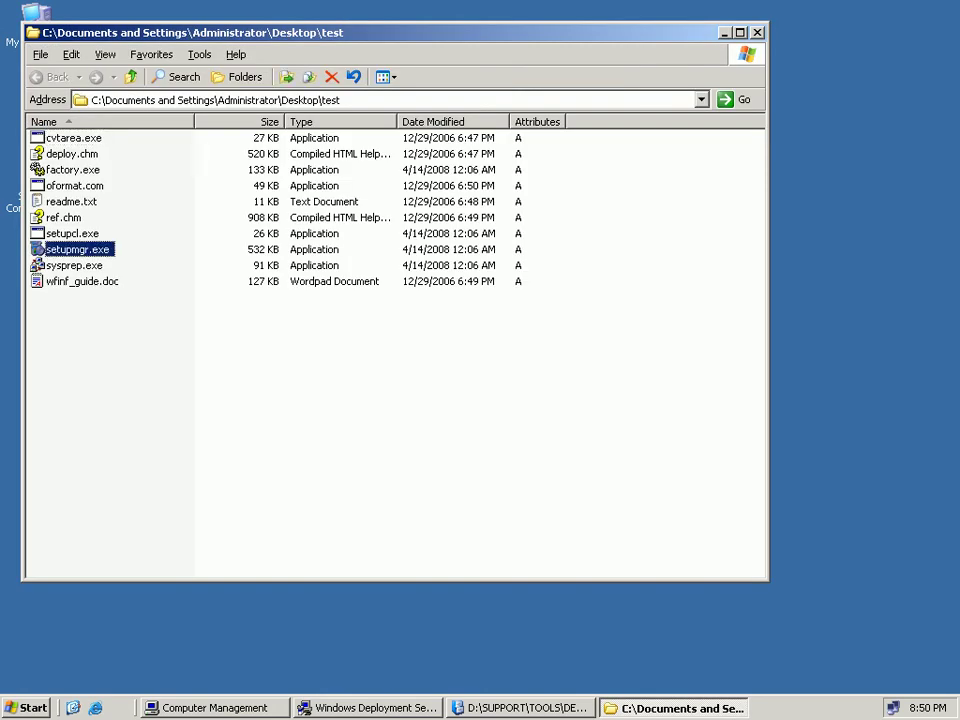
click(386, 77)
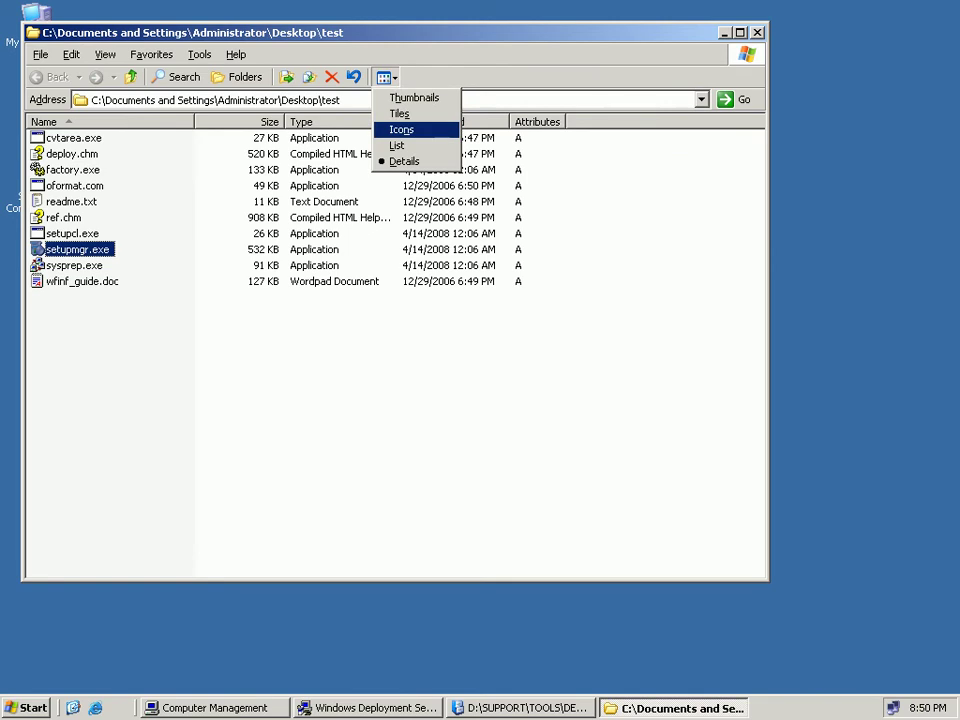
click(403, 128)
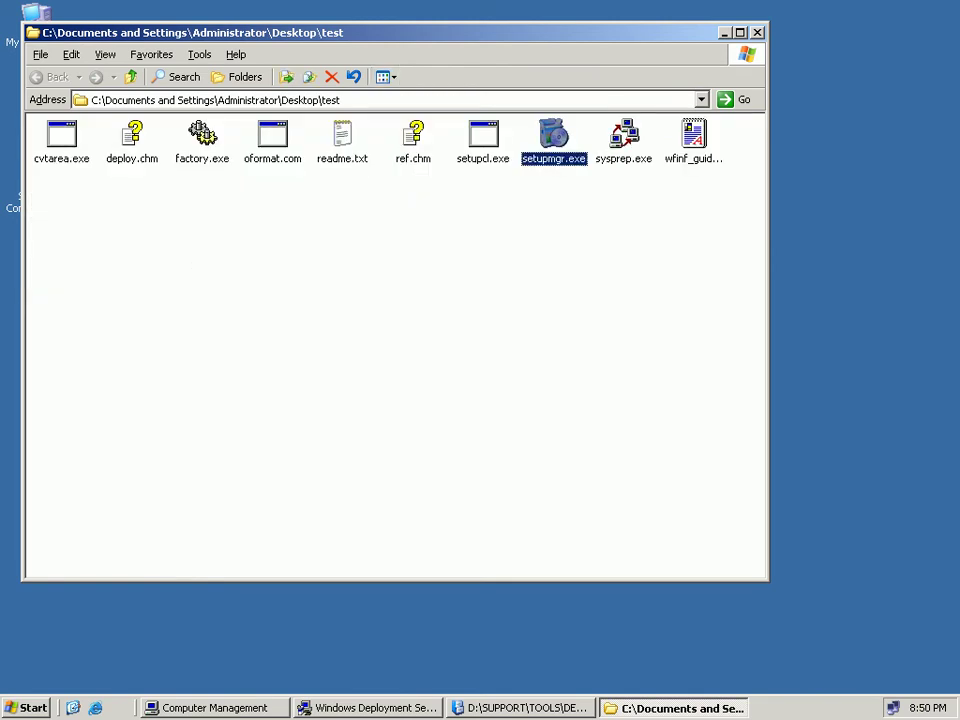
right_click(551, 155)
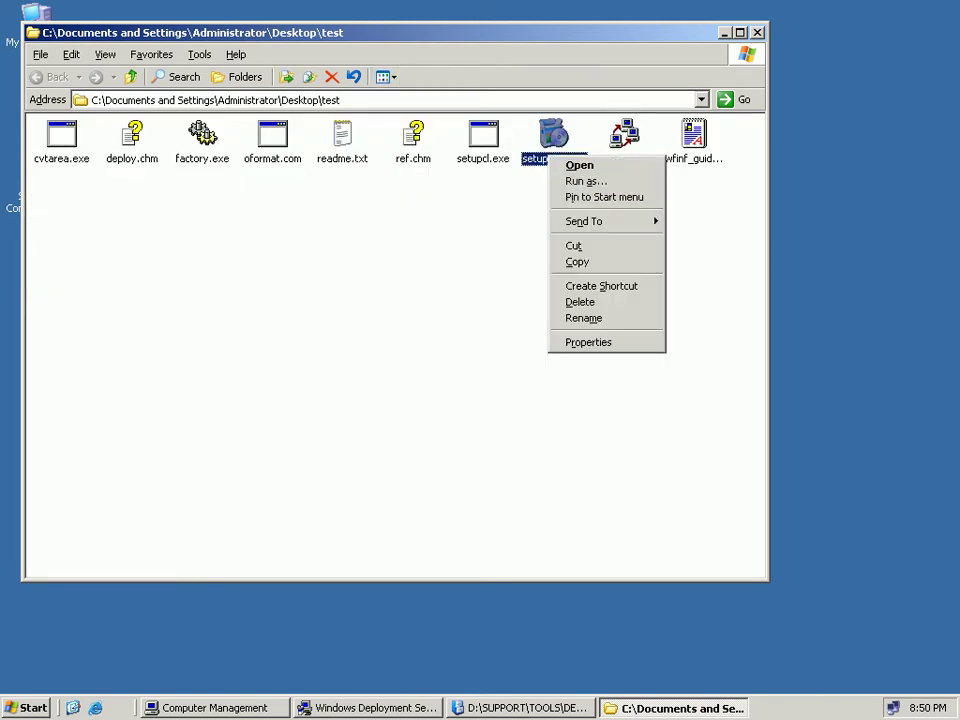
click(575, 163)
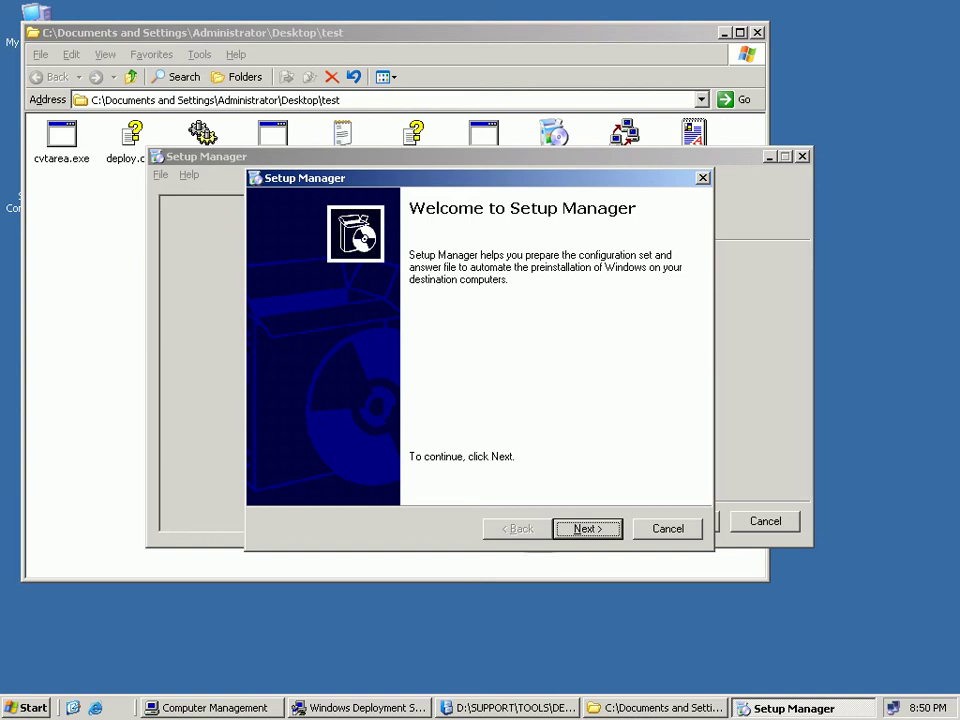
Pass the Welcome page and keep 'Create new' answer file selected.
key(Return)
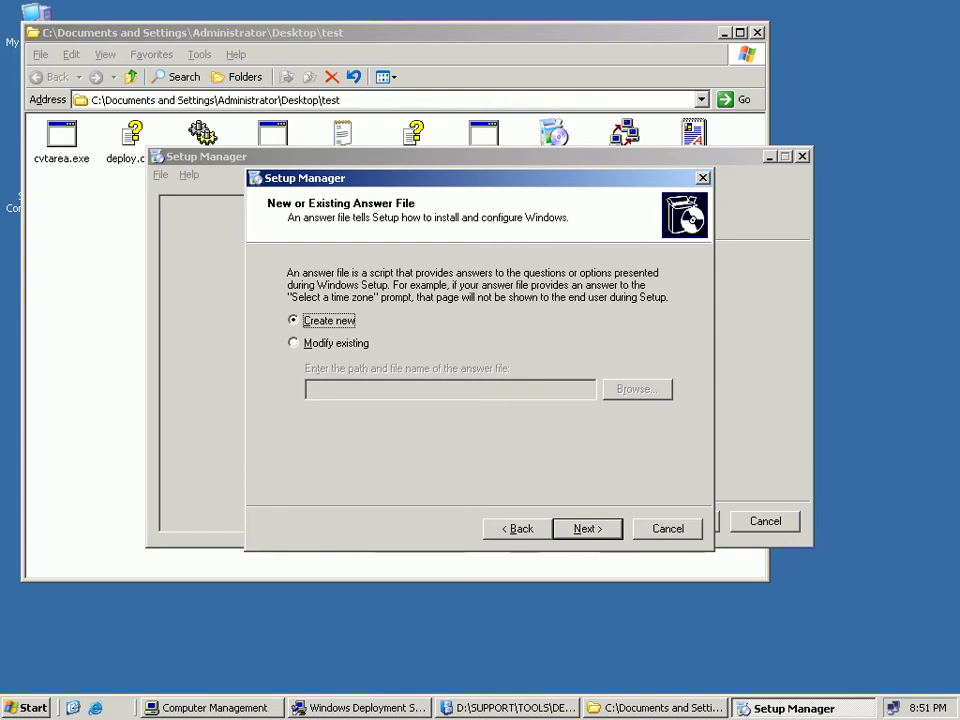
key(Return)
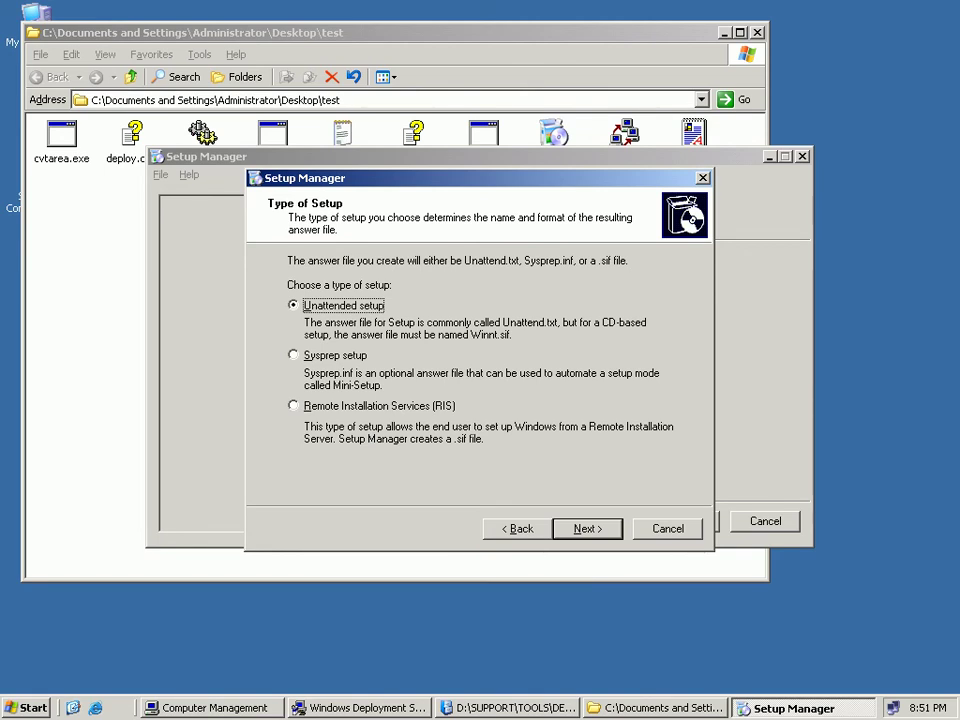
Settle on Unattended setup as the setup type, over Sysprep and RIS, and continue.
click(335, 355)
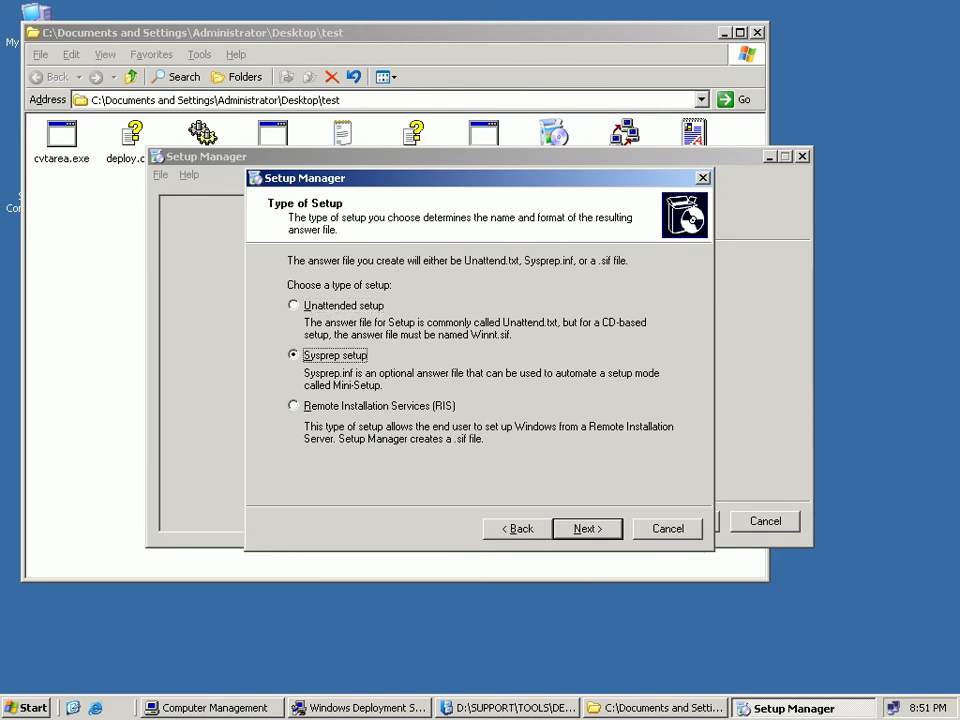
click(379, 405)
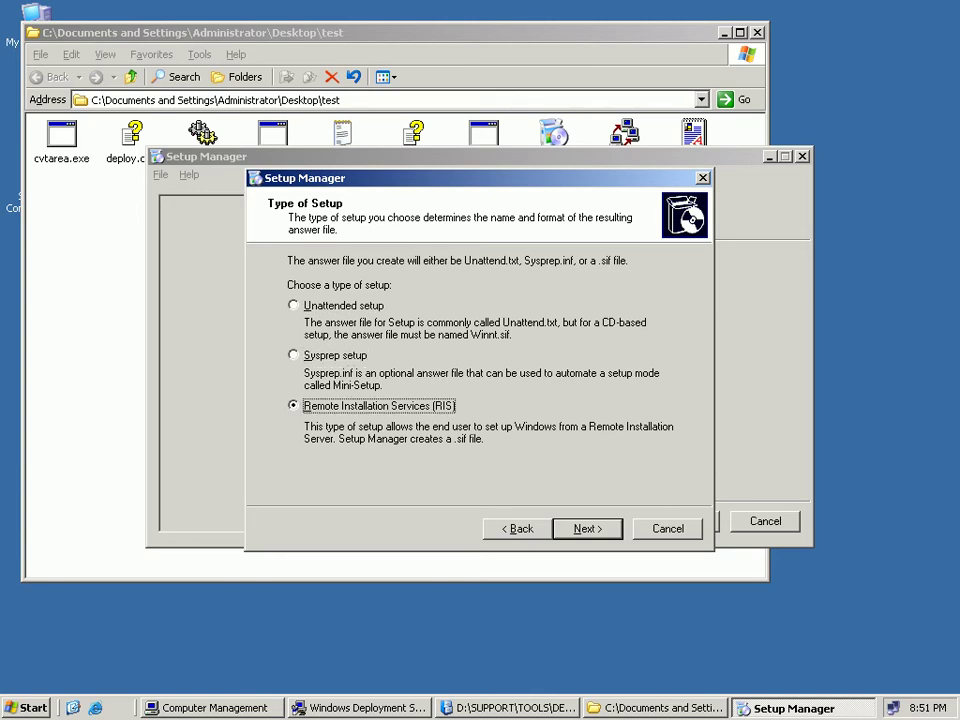
click(343, 305)
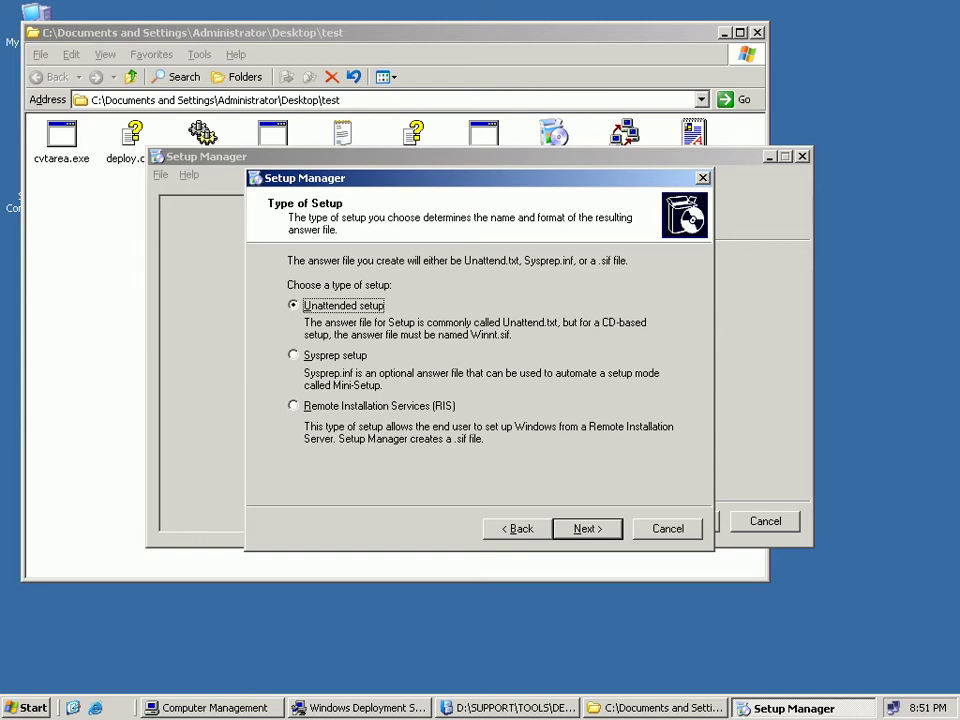
click(294, 406)
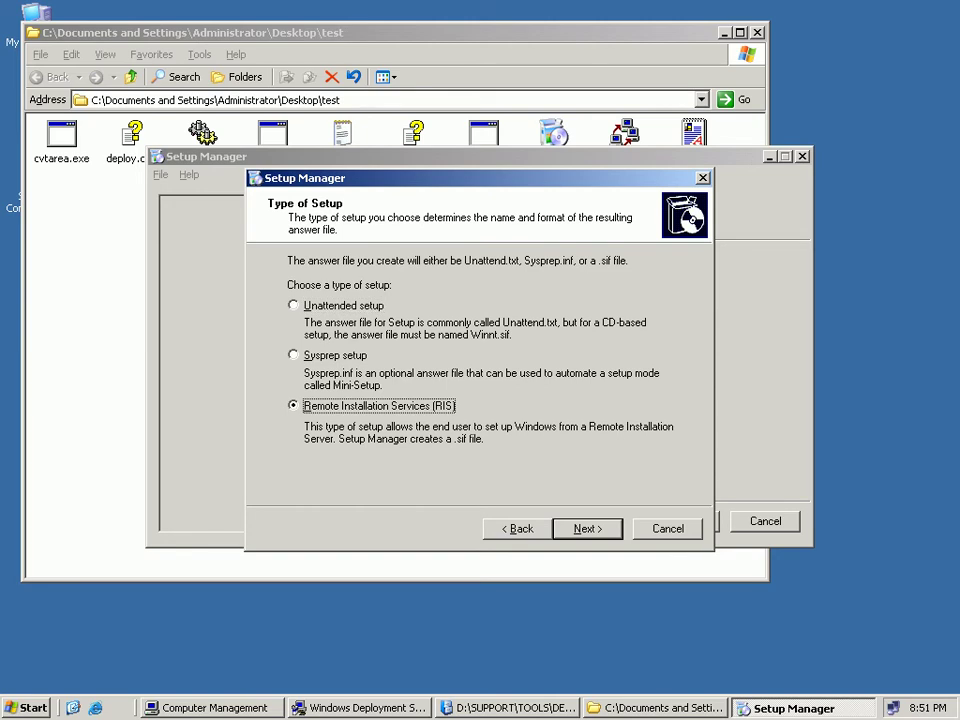
click(294, 306)
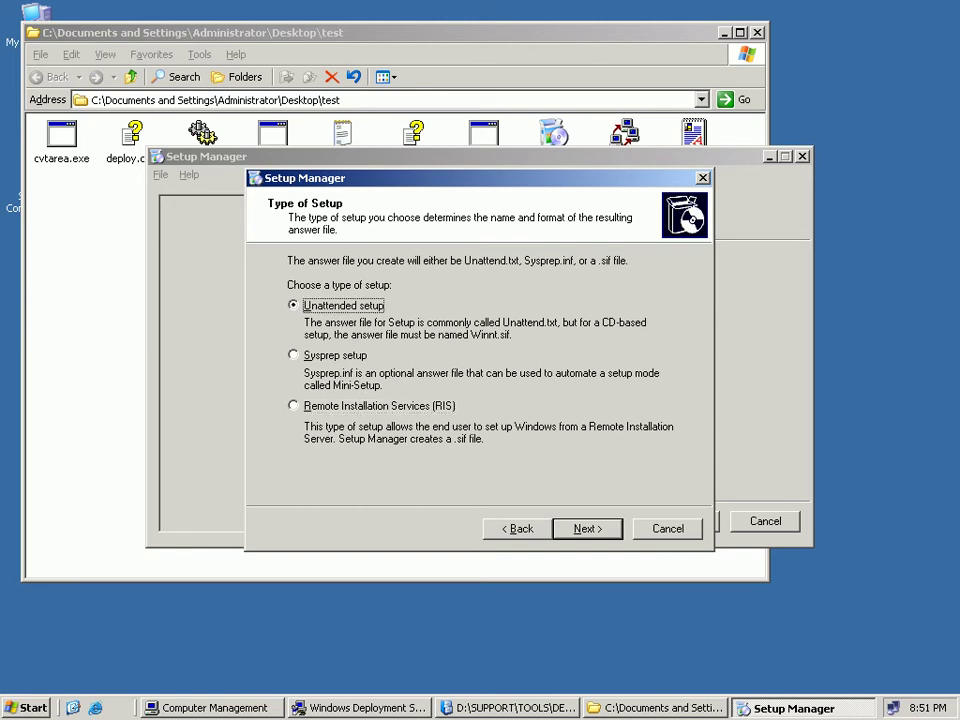
key(Return)
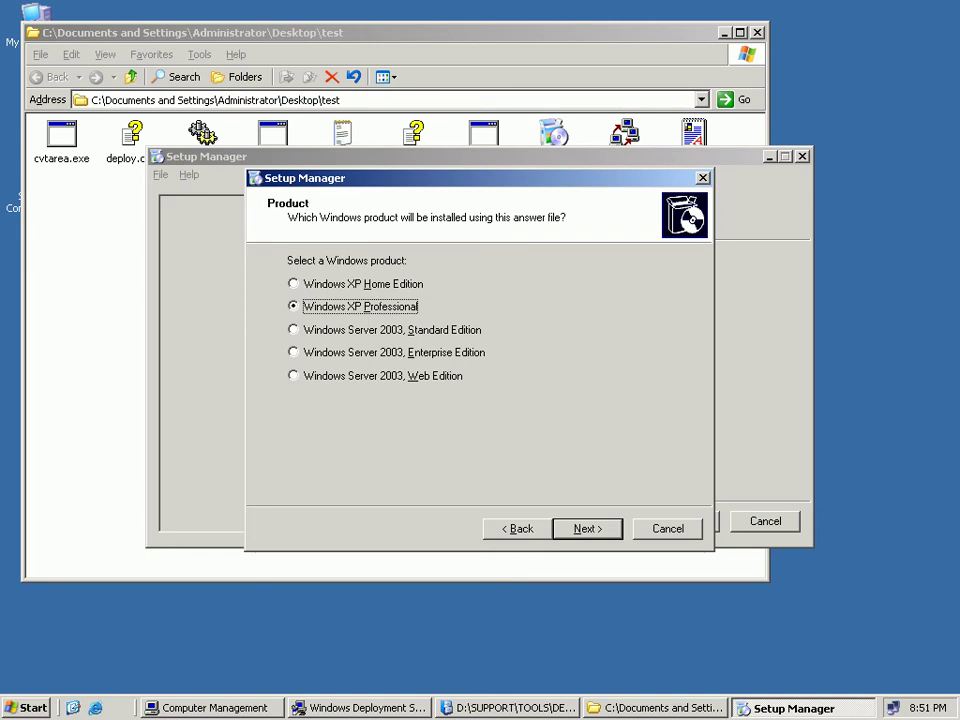
Pick Windows XP Professional from the product list and advance to User Interaction.
click(293, 284)
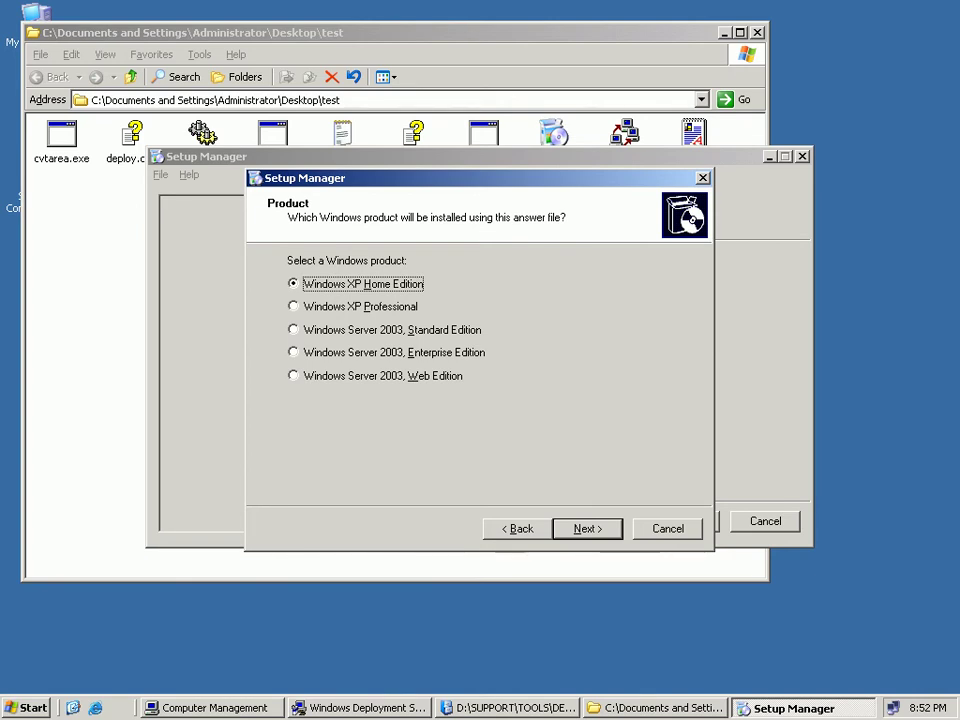
click(293, 306)
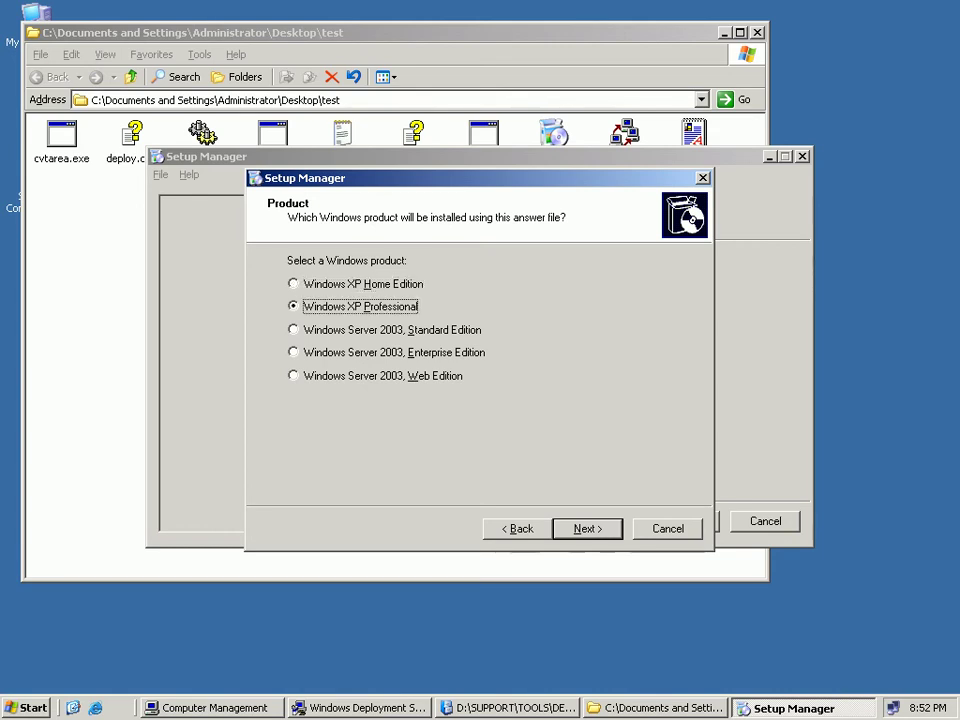
click(293, 329)
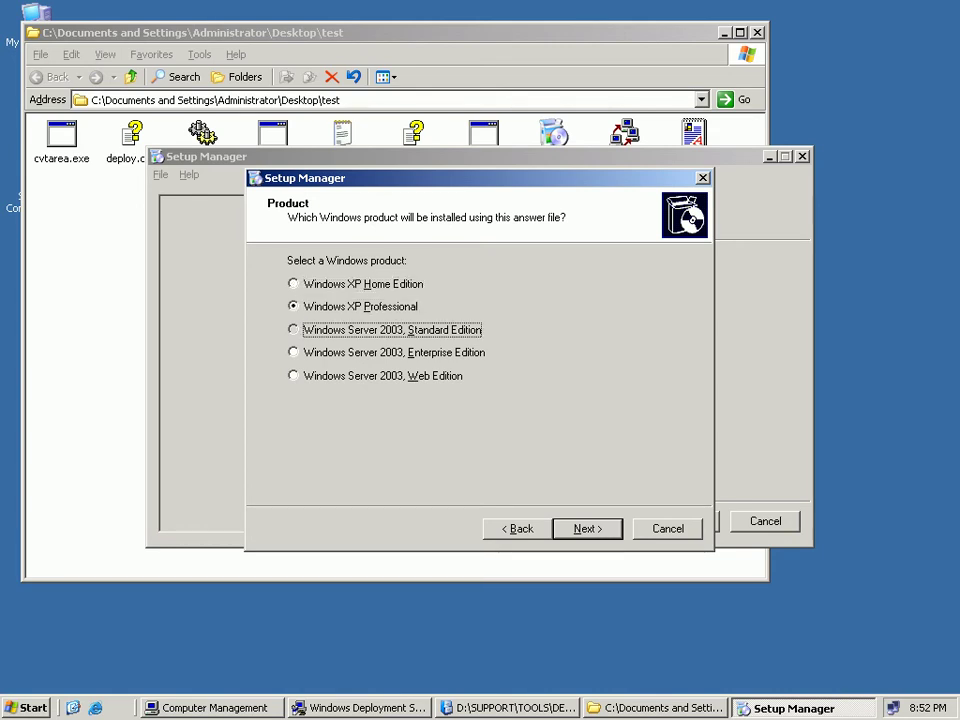
click(293, 352)
click(293, 375)
click(293, 306)
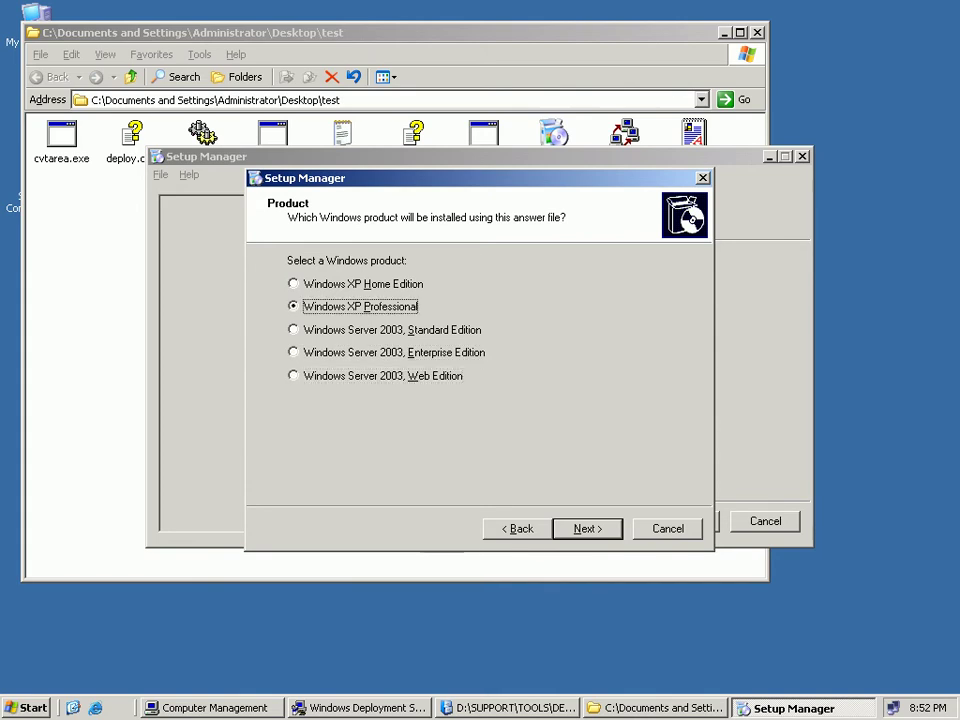
key(Return)
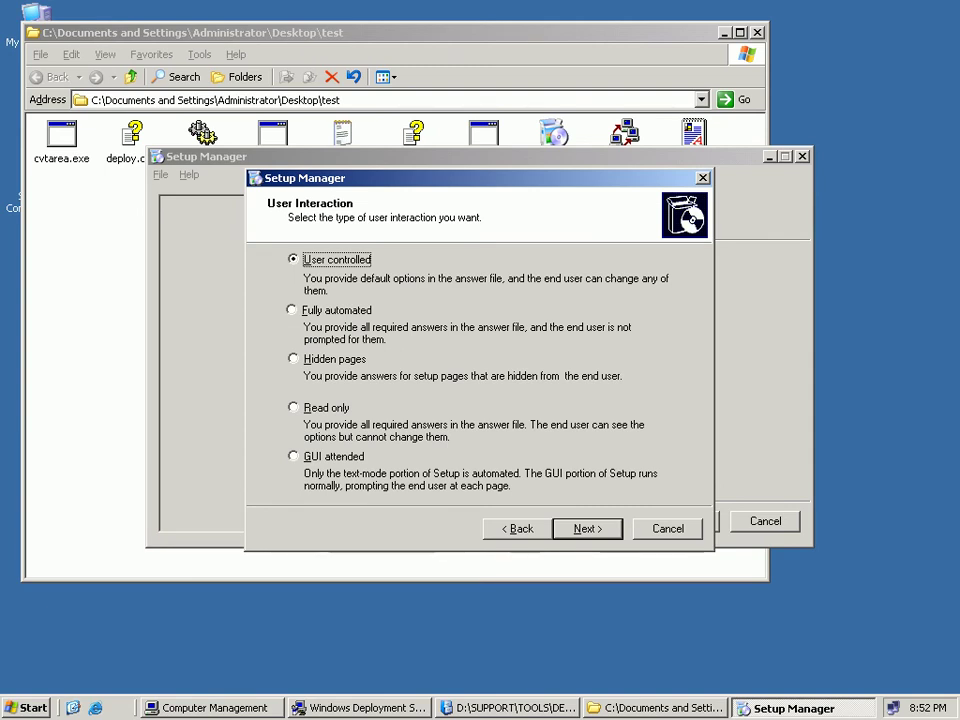
Select Fully automated on the User Interaction page and advance to Distribution Share.
click(292, 310)
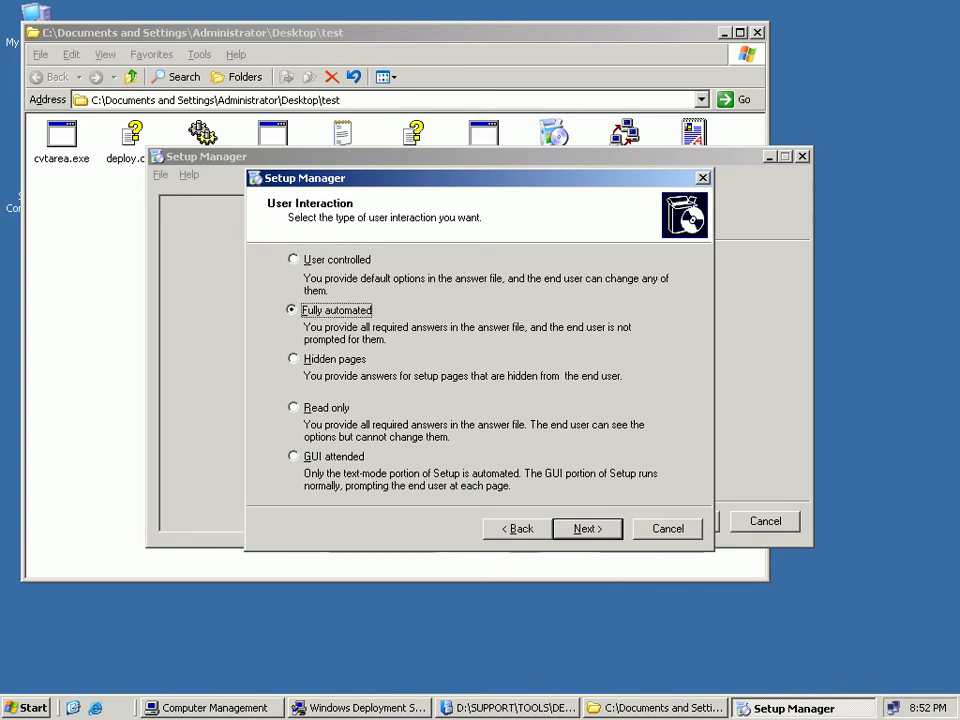
key(Return)
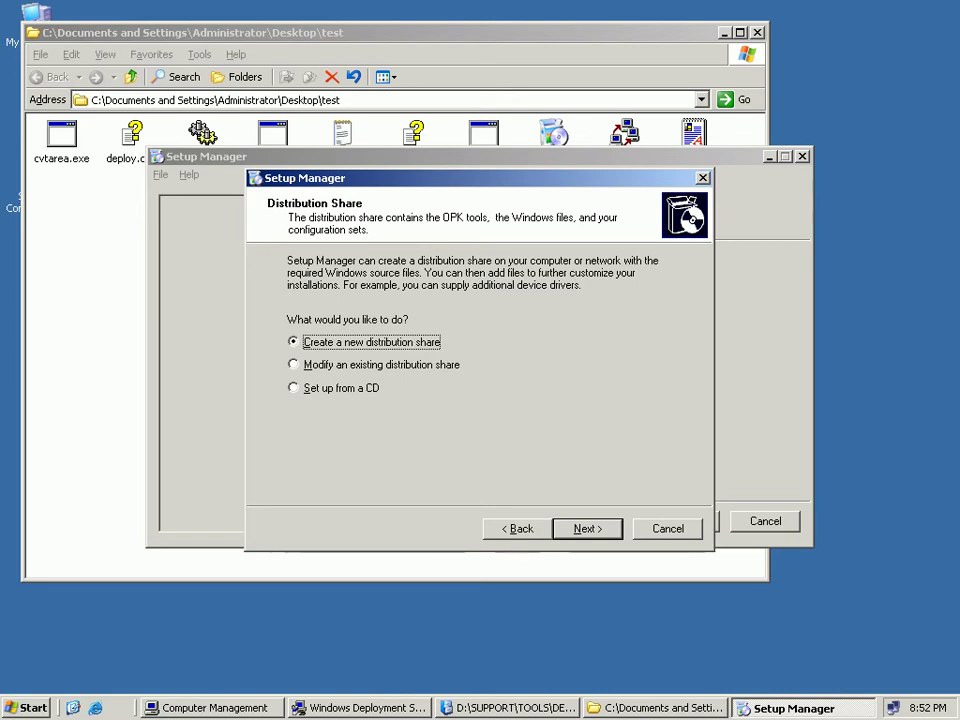
Choose 'Set up from a CD' and accept the License Agreement terms.
click(293, 387)
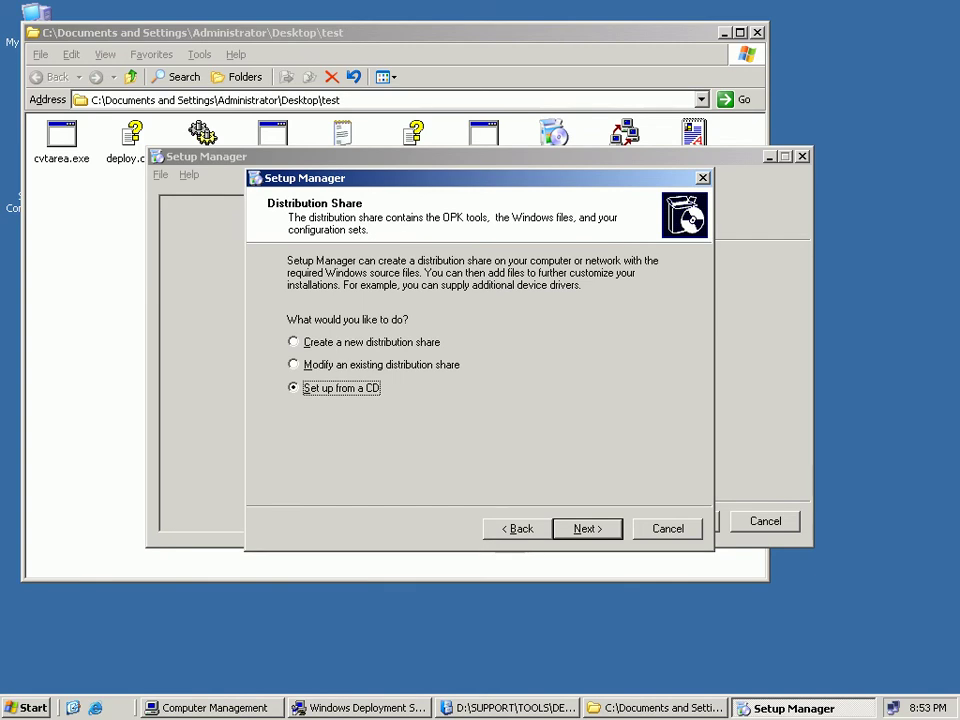
key(Return)
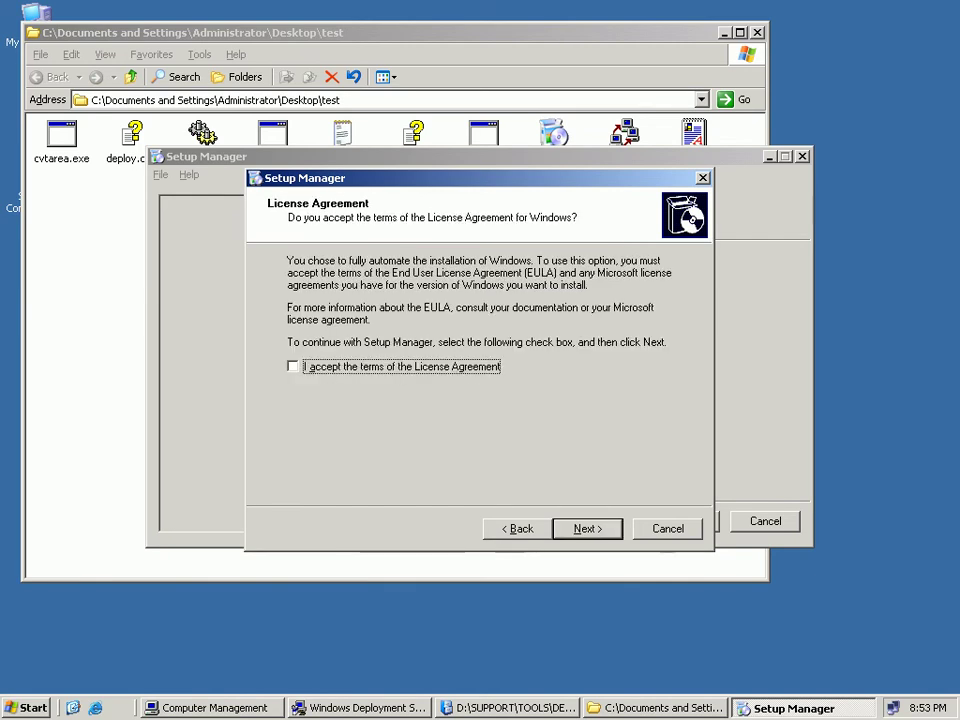
key(space)
Enter the default user's full name and organization 'ESL', fixing the surname's capital letter.
key(Return)
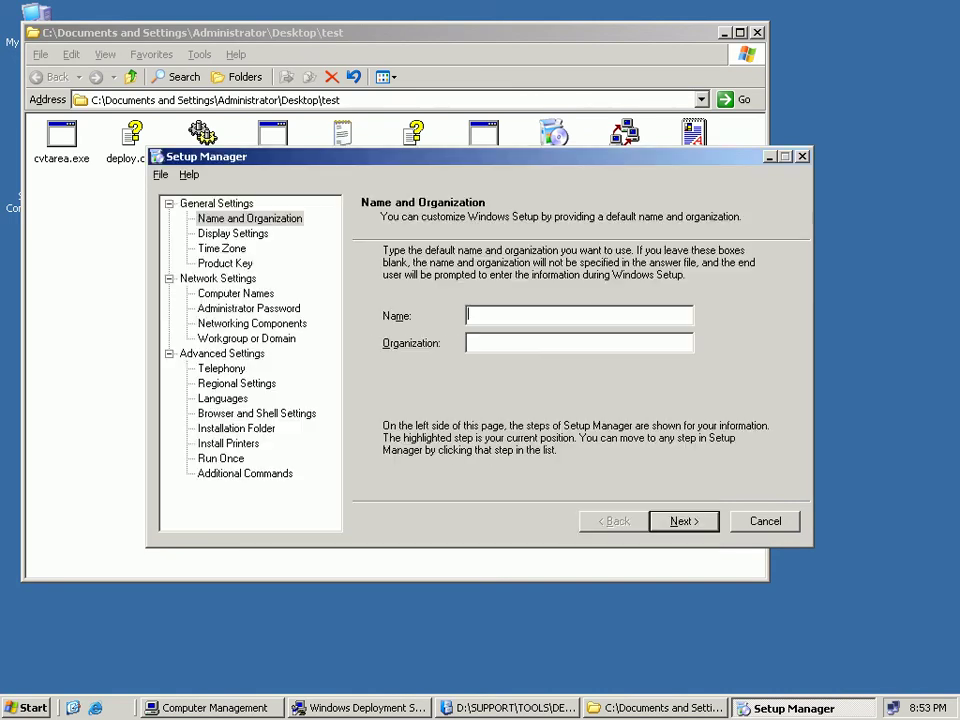
key(Tab)
text(ESL)
click(499, 314)
key(BackSpace)
text(K)
key(Return)
Set display to True Color (32 bit), 800 X 600, 60 Hertz.
key(alt+c)
key(alt+Down)
key(Down)
key(Down)
key(Down)
key(Down)
key(Down)
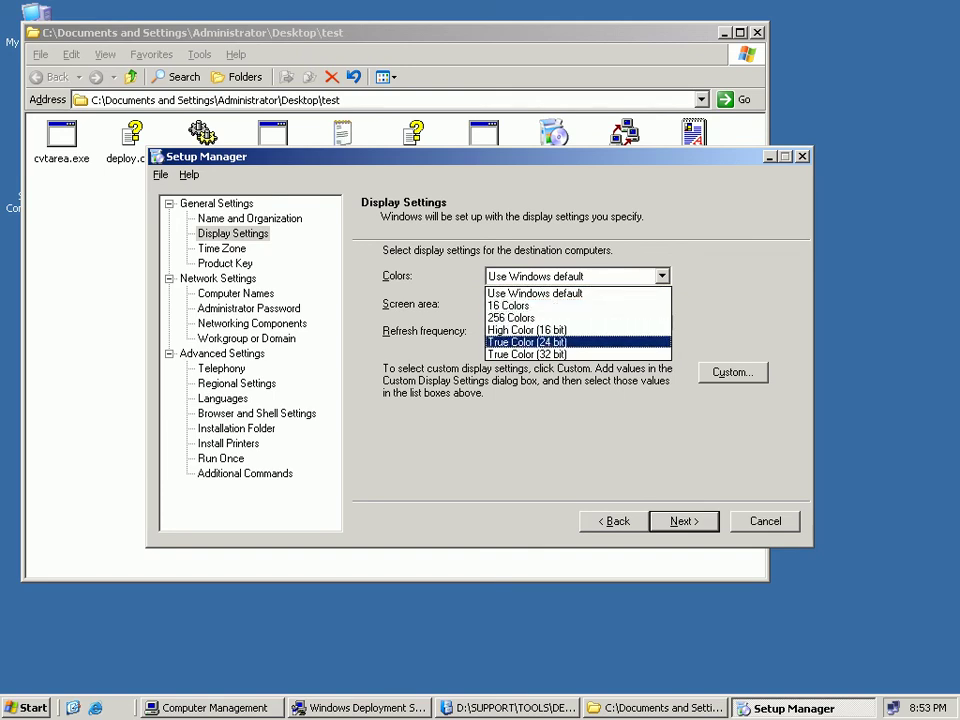
key(Return)
key(alt+s)
key(alt+Down)
key(Down)
key(Down)
key(Return)
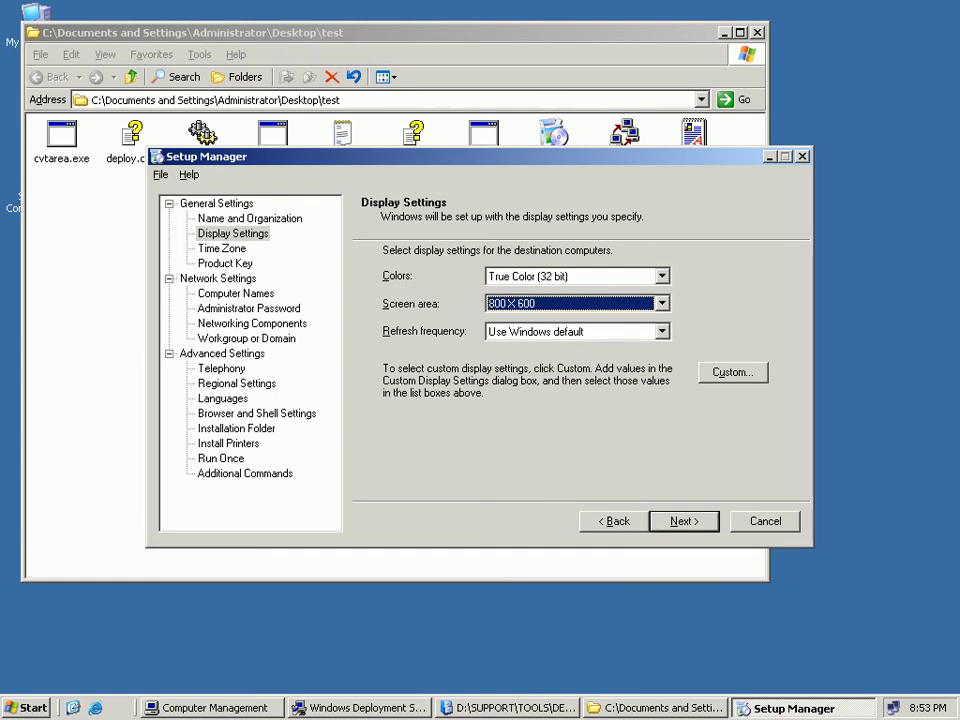
key(alt+r)
key(alt+Down)
key(Down)
key(Return)
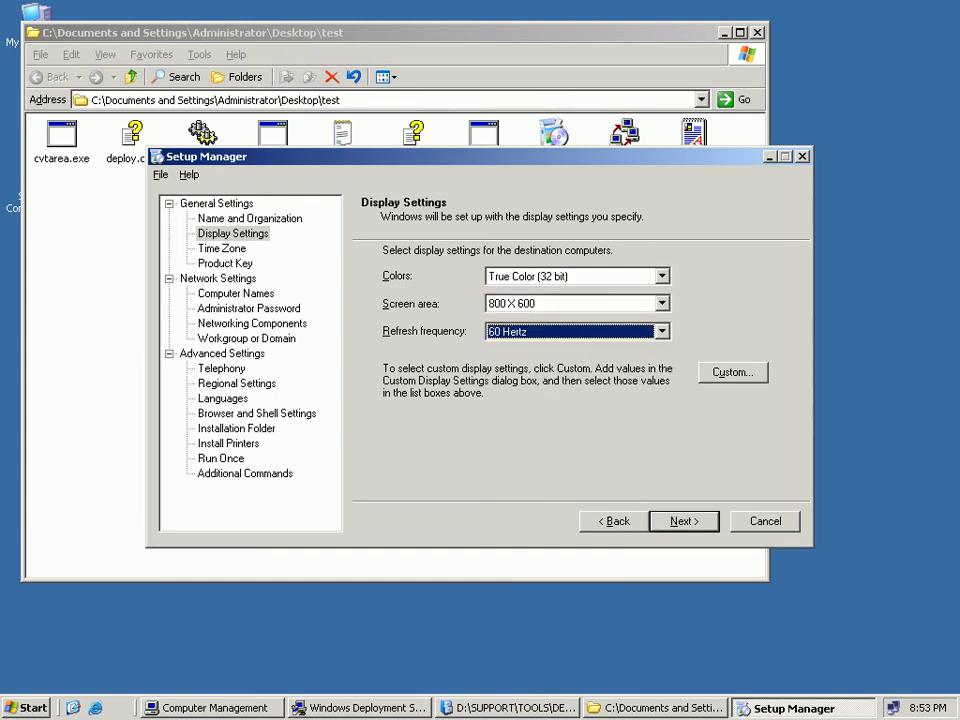
key(alt+n)
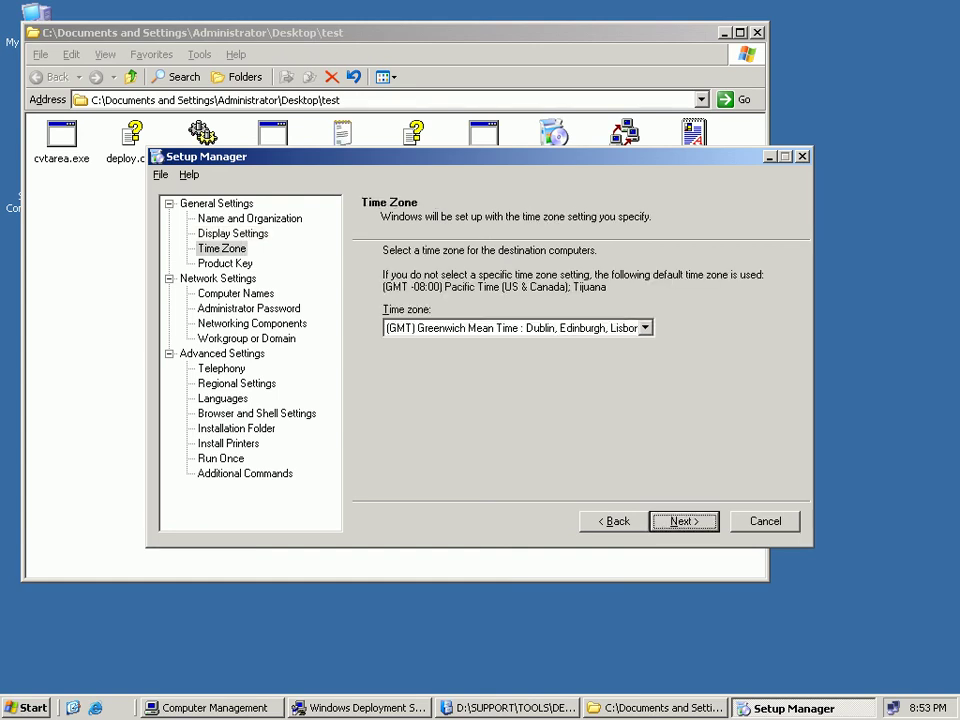
Set time zone to (GMT+05:00) Islamabad, Karachi, Tashkent and enter the product key.
key(alt+t)
key(alt+Down)
key(Return)
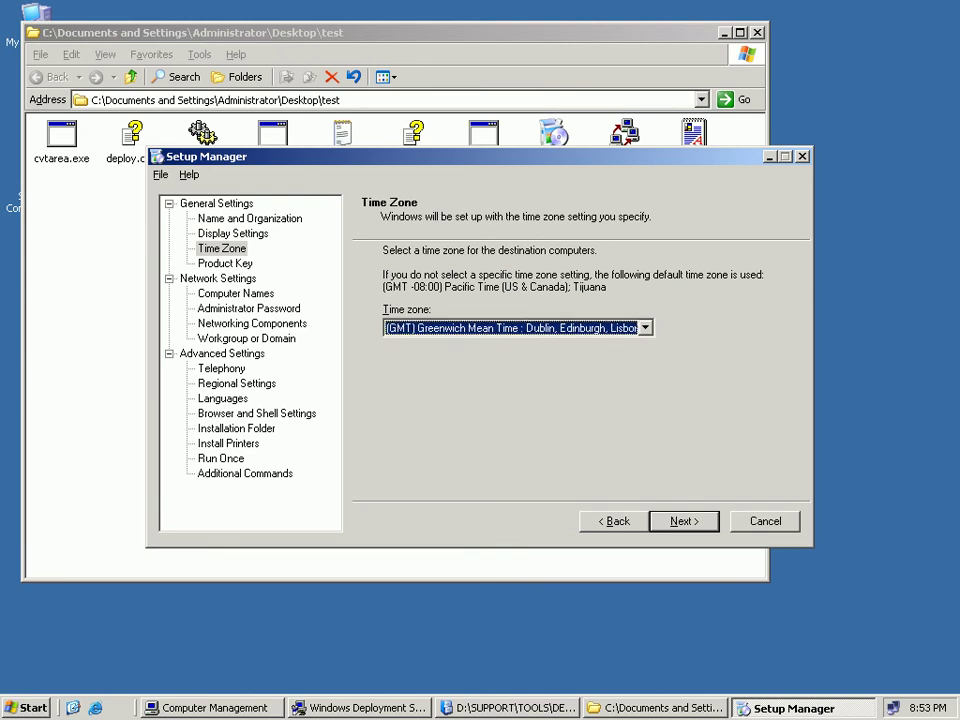
key(Down)
key(Down)
key(Down)
key(Down)
key(Down)
key(Down)
key(Down)
key(Down)
key(Down)
key(Down)
key(Down)
key(Down)
key(Down)
key(Down)
key(Down)
key(Down)
key(Down)
key(Down)
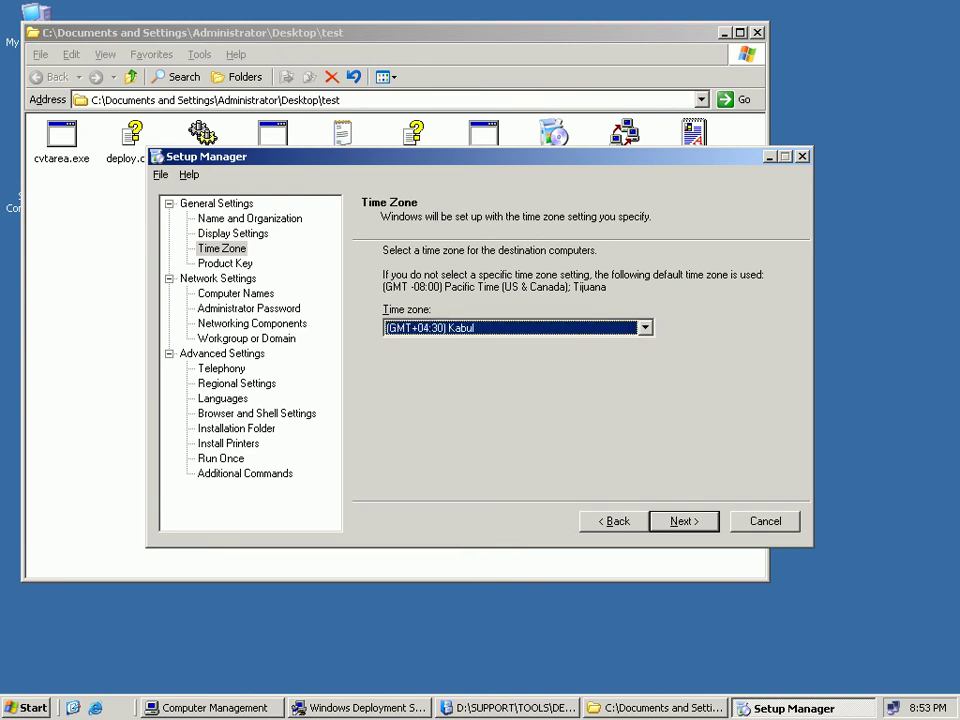
key(Down)
key(Down)
key(Down)
key(Down)
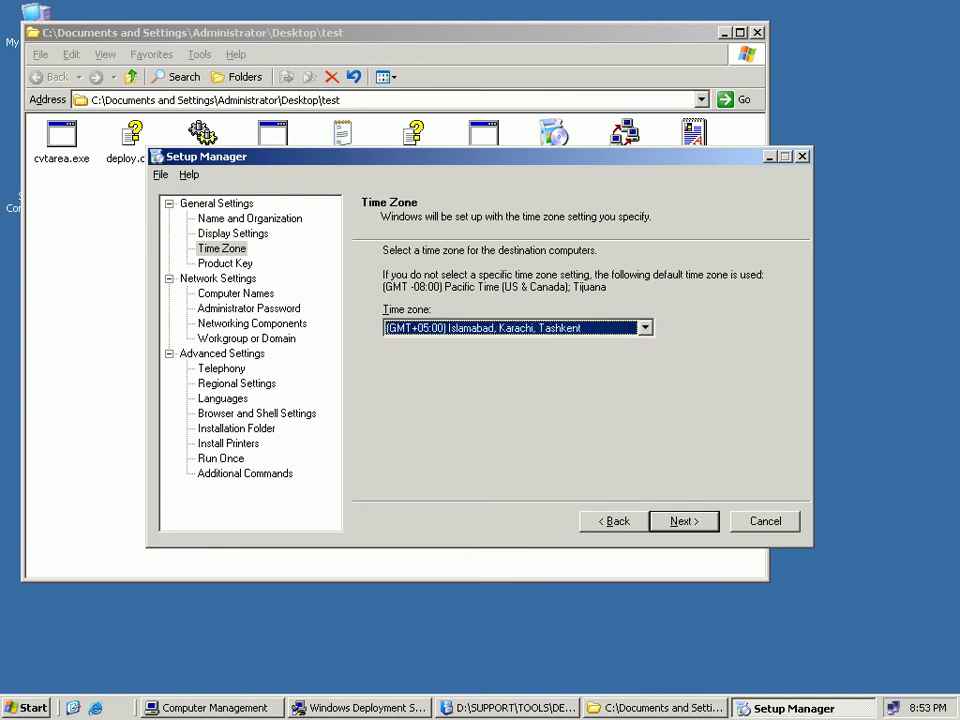
key(Return)
text(11111-11111-11111-11111-11111)
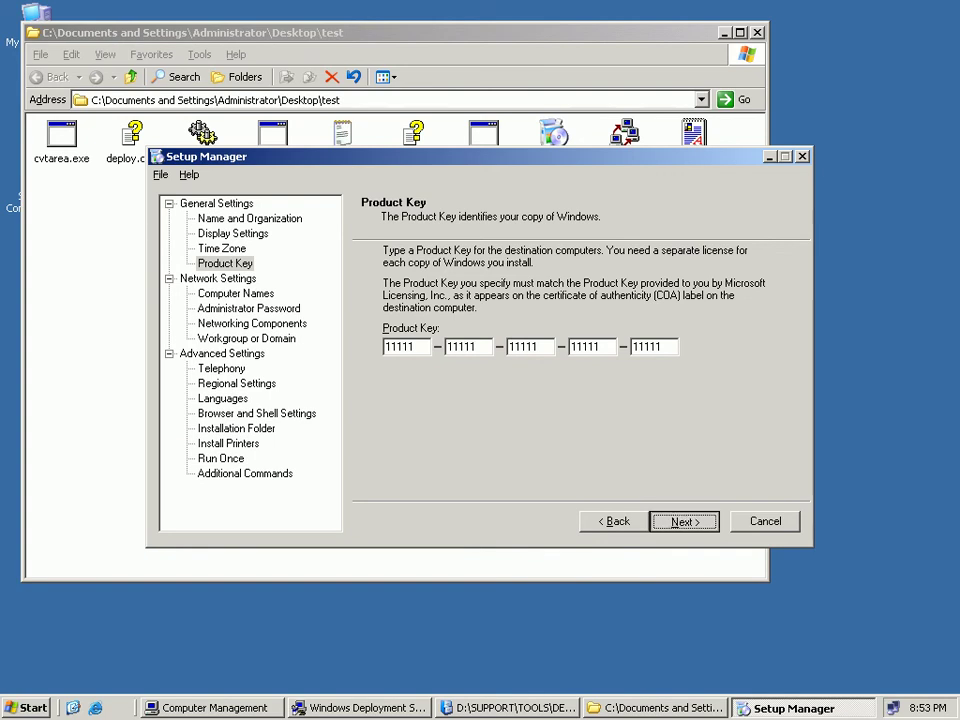
key(Return)
Add computer names PC1, PC2 and PC3 to the install list.
click(386, 327)
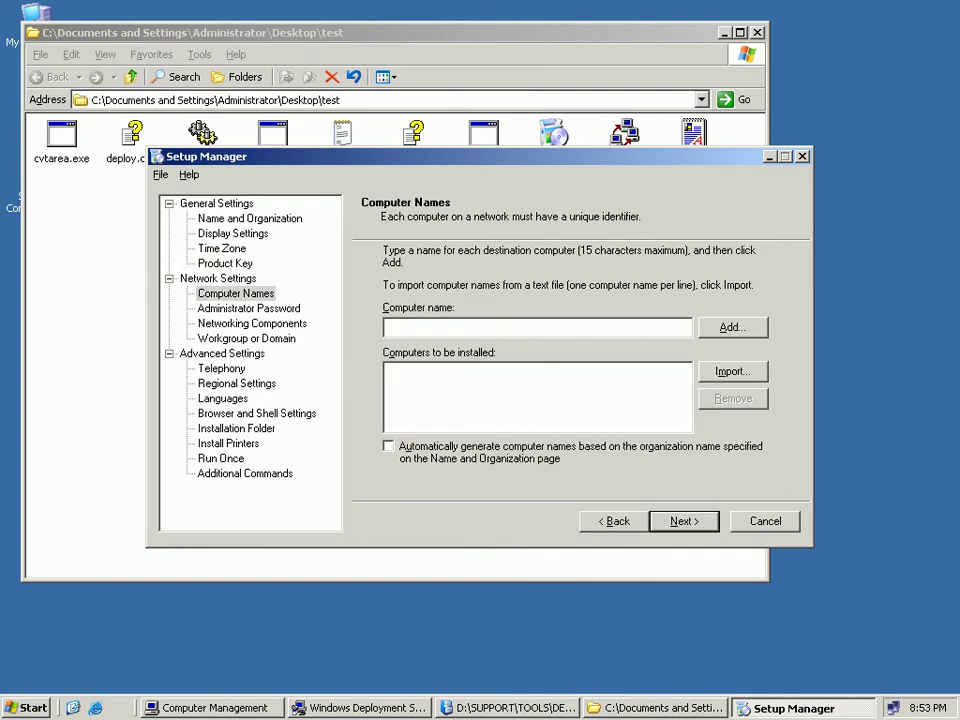
text(PC1)
key(Return)
text(PC1)
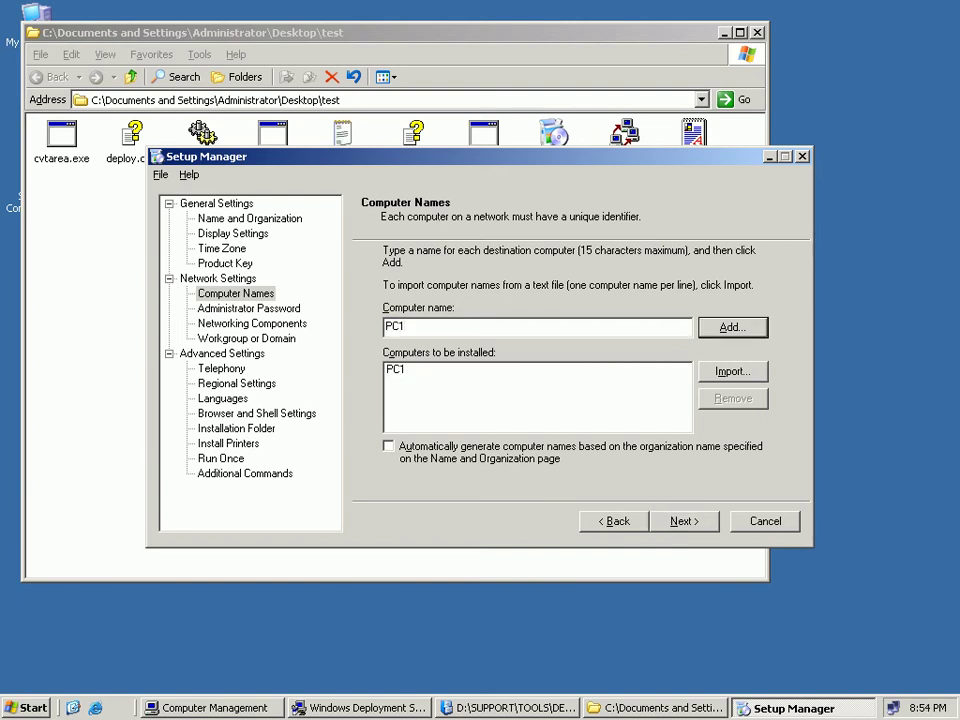
key(BackSpace)
text(2)
key(Return)
text(PC1)
key(BackSpace)
text(3)
key(Return)
Open and cancel the Import file picker, then advance to Administrator Password.
key(alt+i)
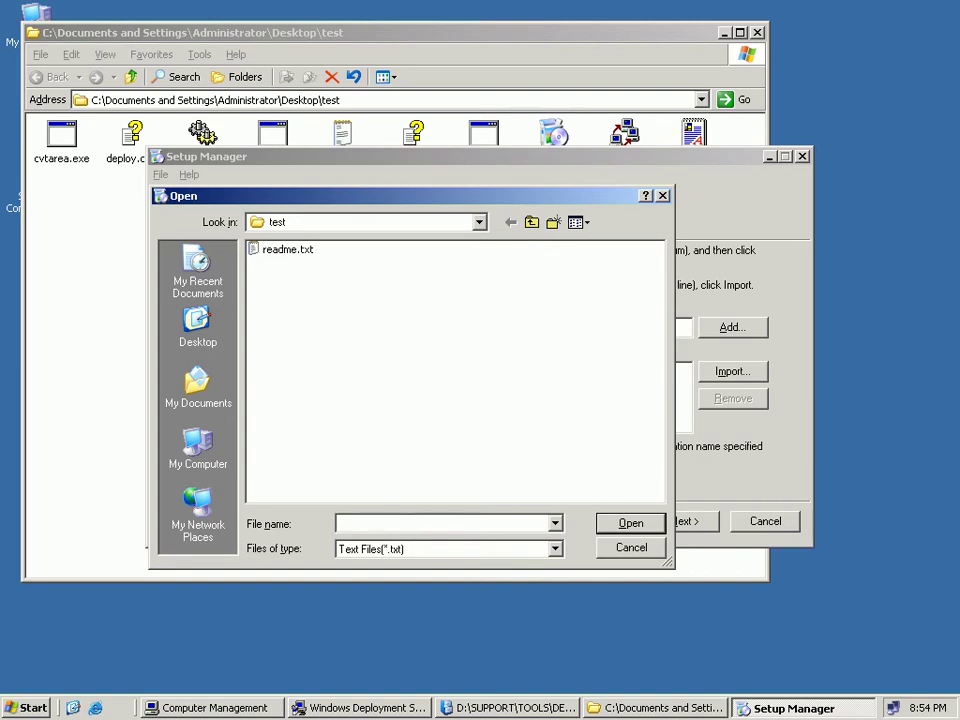
key(Escape)
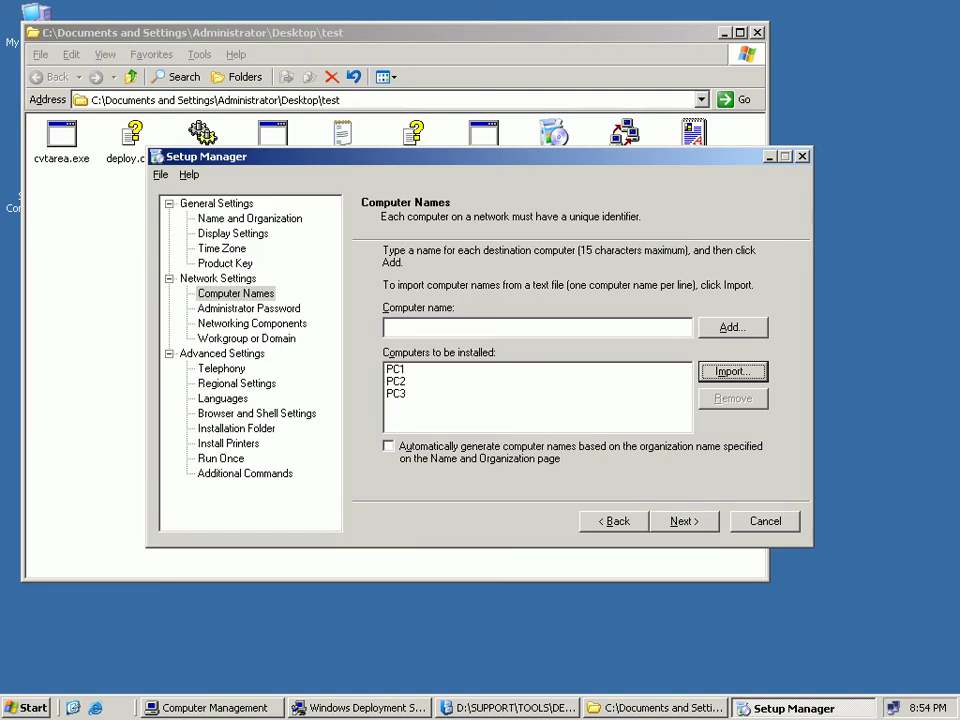
key(alt+n)
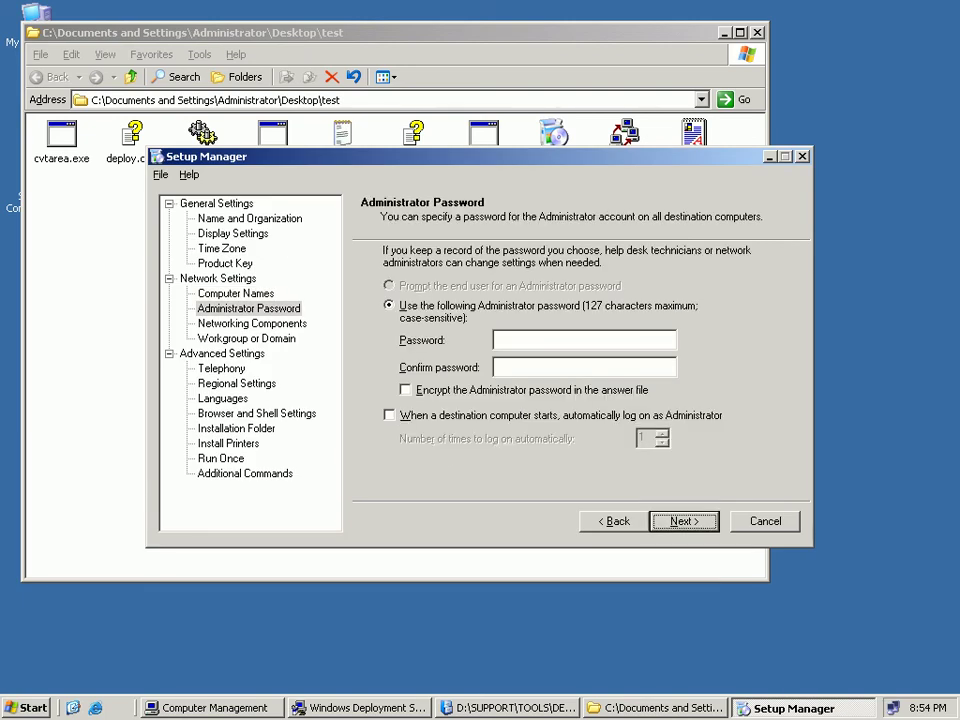
Enter the Administrator password and have destination computers log on automatically as Administrator once.
click(584, 340)
text(*******)
key(Tab)
text(*******)
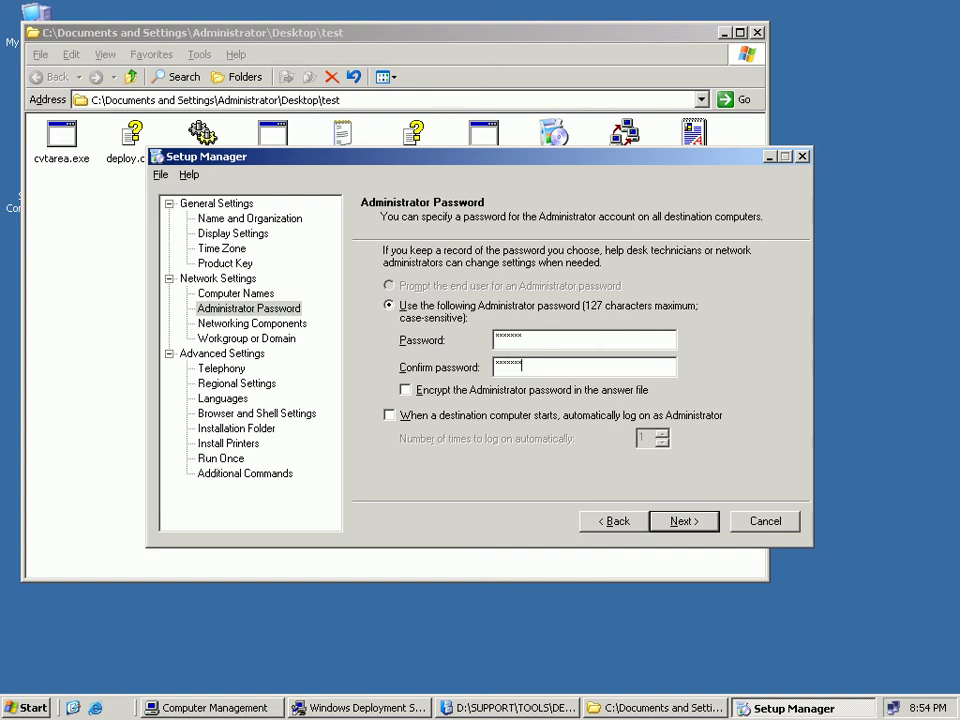
click(390, 415)
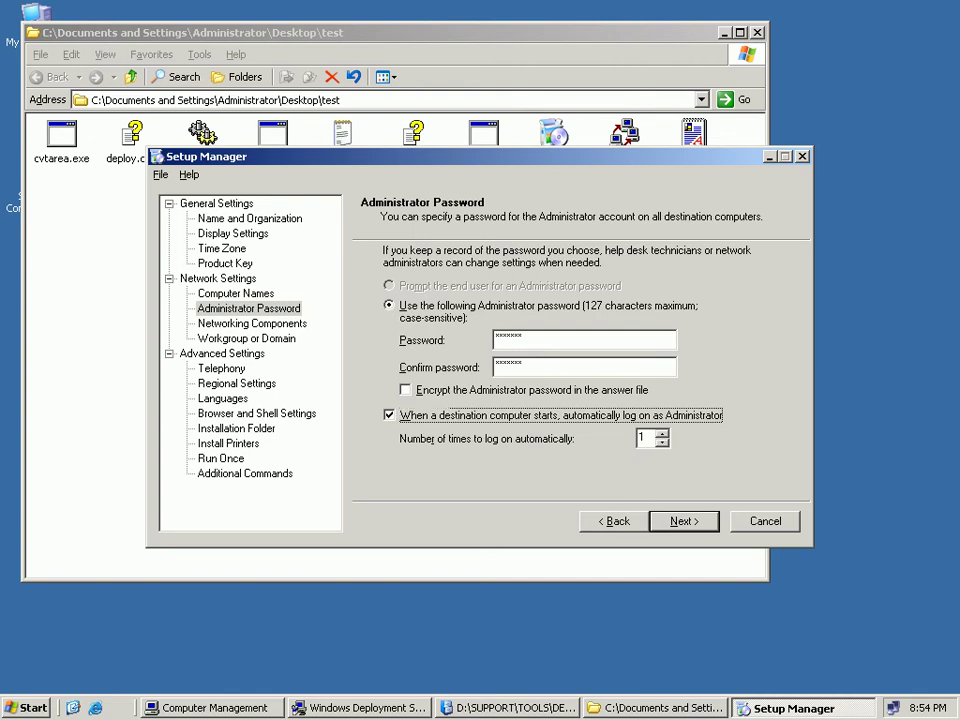
key(Return)
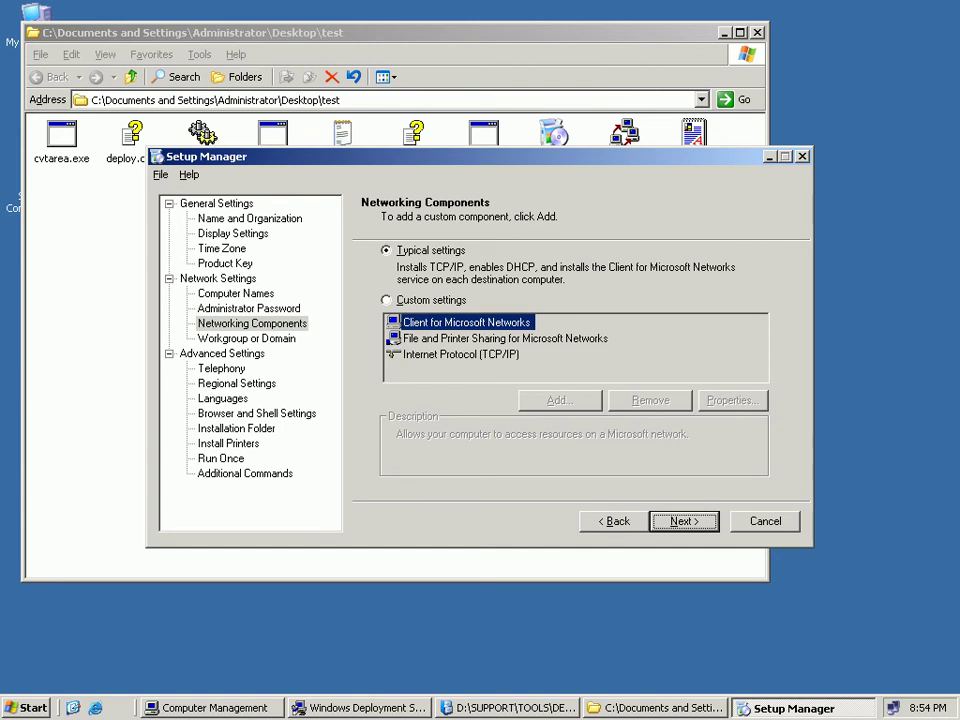
Inspect the custom TCP/IP properties, then keep Typical network settings.
key(alt+c)
key(Tab)
key(Down)
key(Down)
key(alt+r)
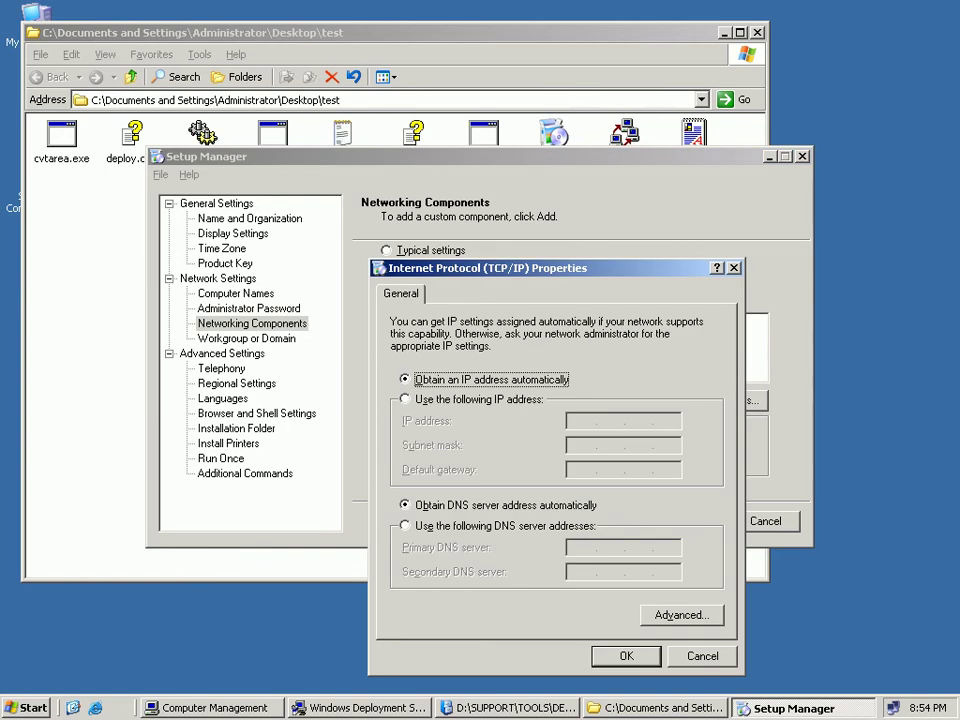
key(Escape)
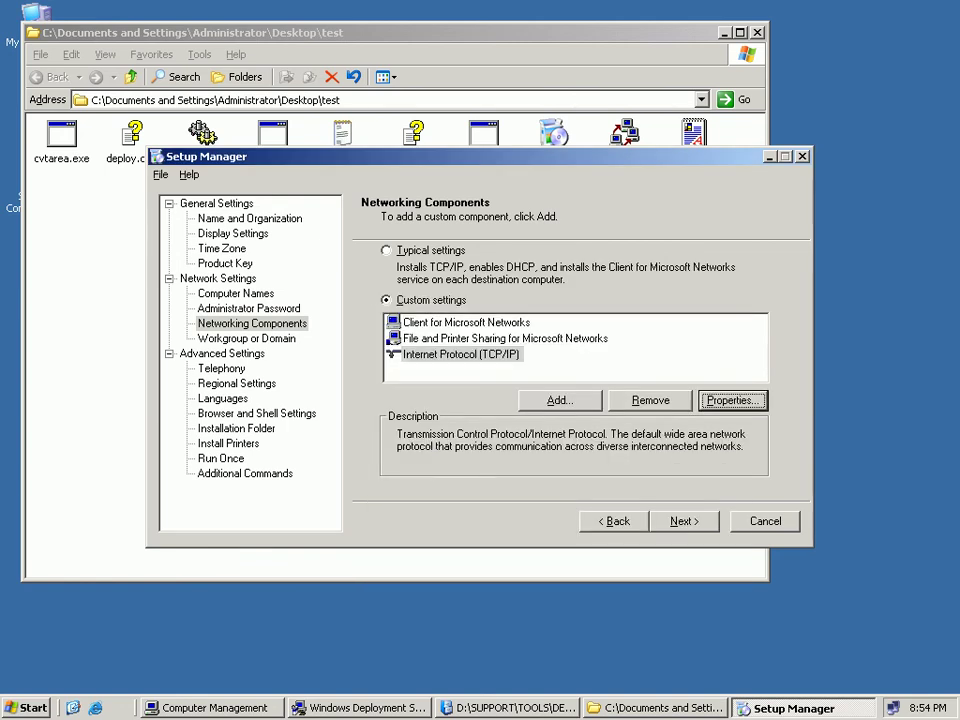
key(alt+t)
key(alt+n)
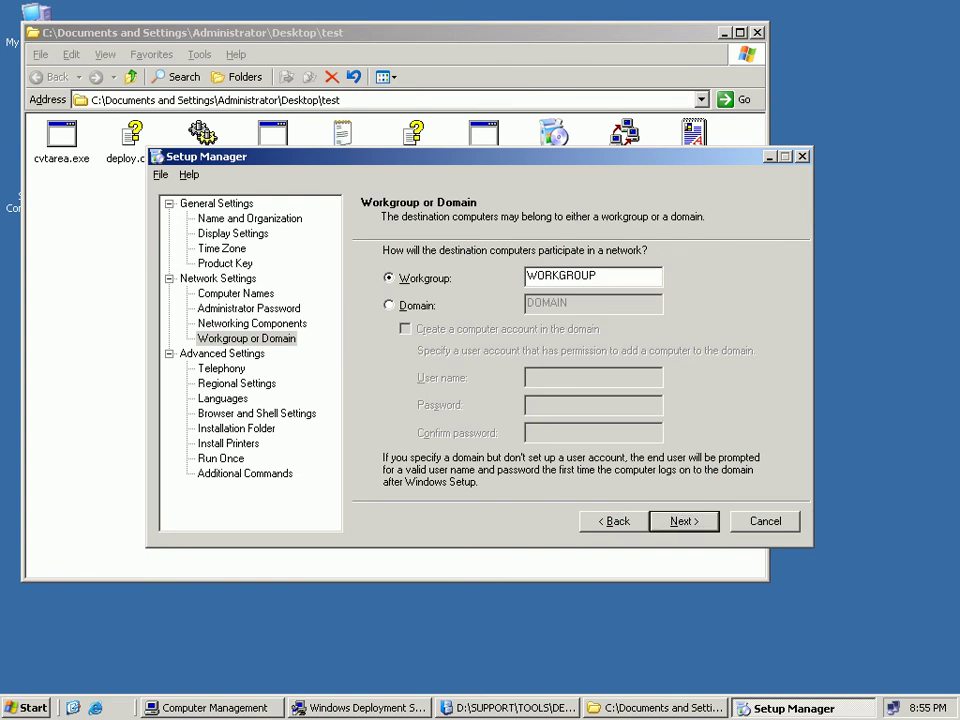
Join destination computers to the Student.com domain, creating computer accounts with Administrator credentials.
key(alt+d)
key(Tab)
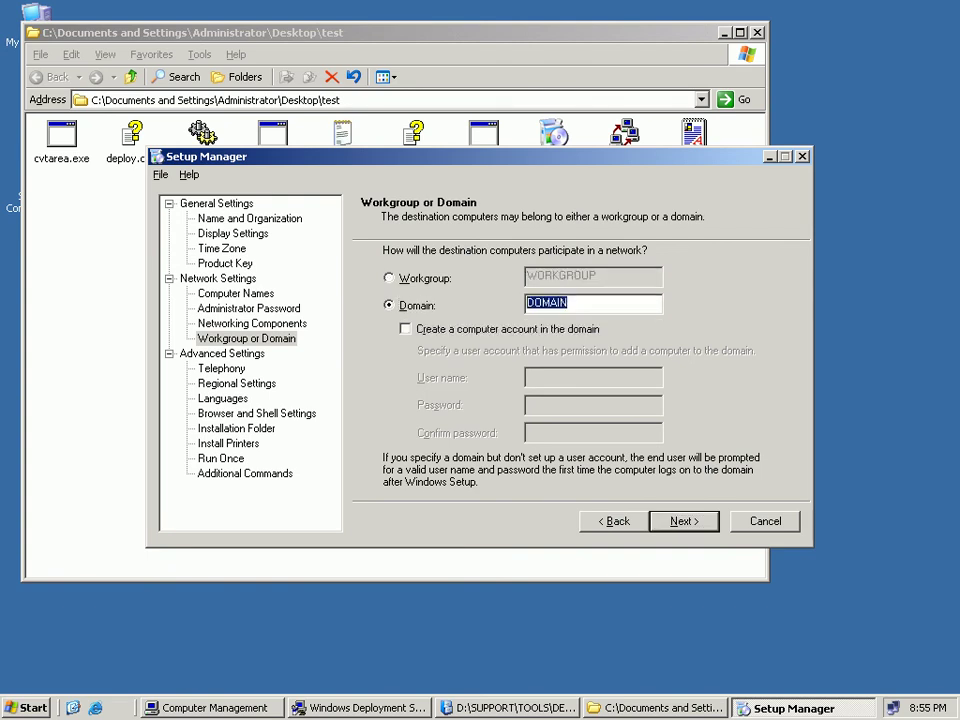
text(Student.com)
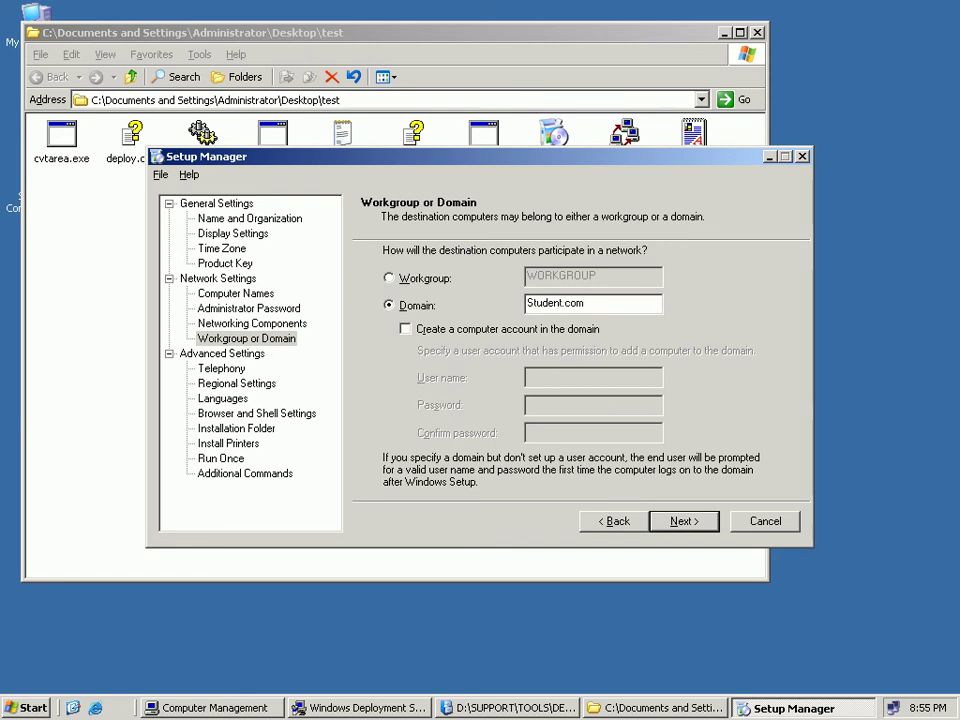
key(Tab)
key(space)
key(Tab)
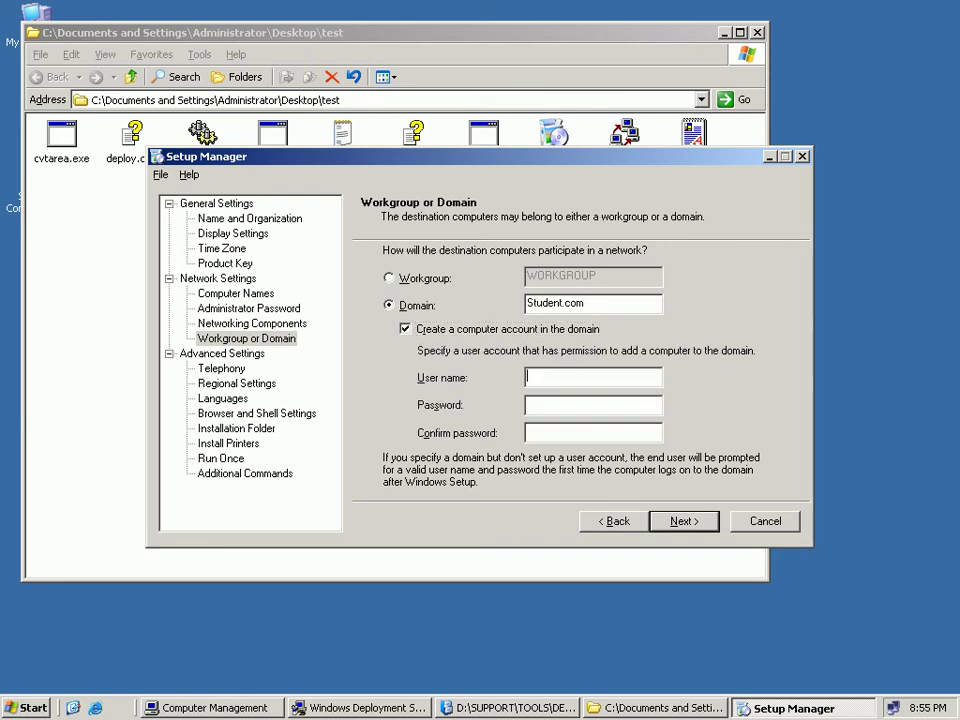
text(Administrator)
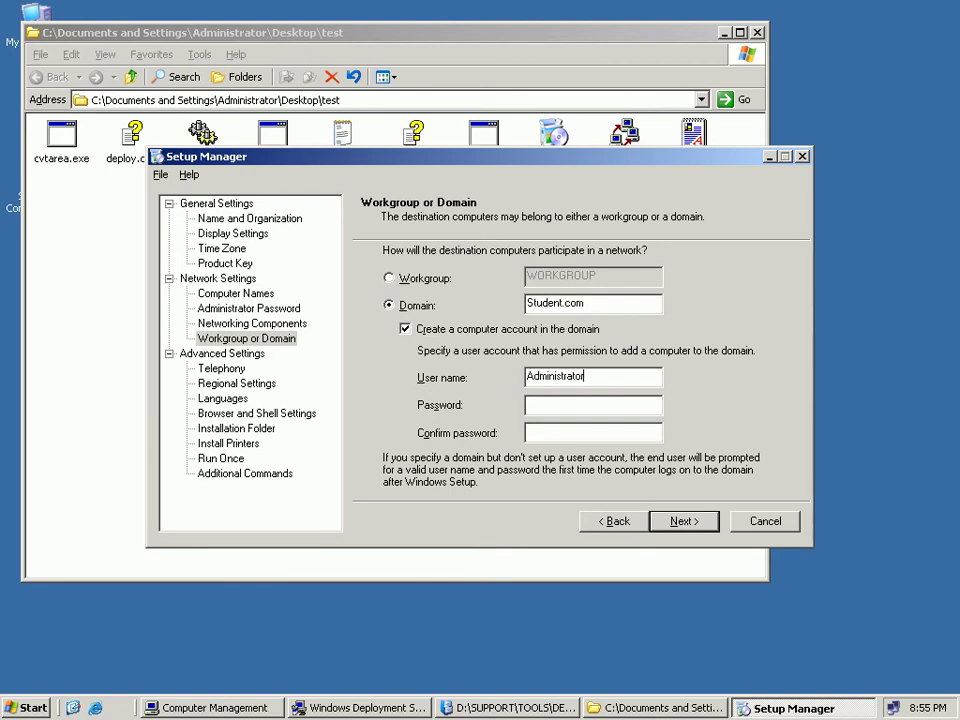
key(Tab)
text(*******)
key(Tab)
text(*******)
Set telephony to Pakistan, area code 051, tone dialing, with an outside-line access number.
key(Return)
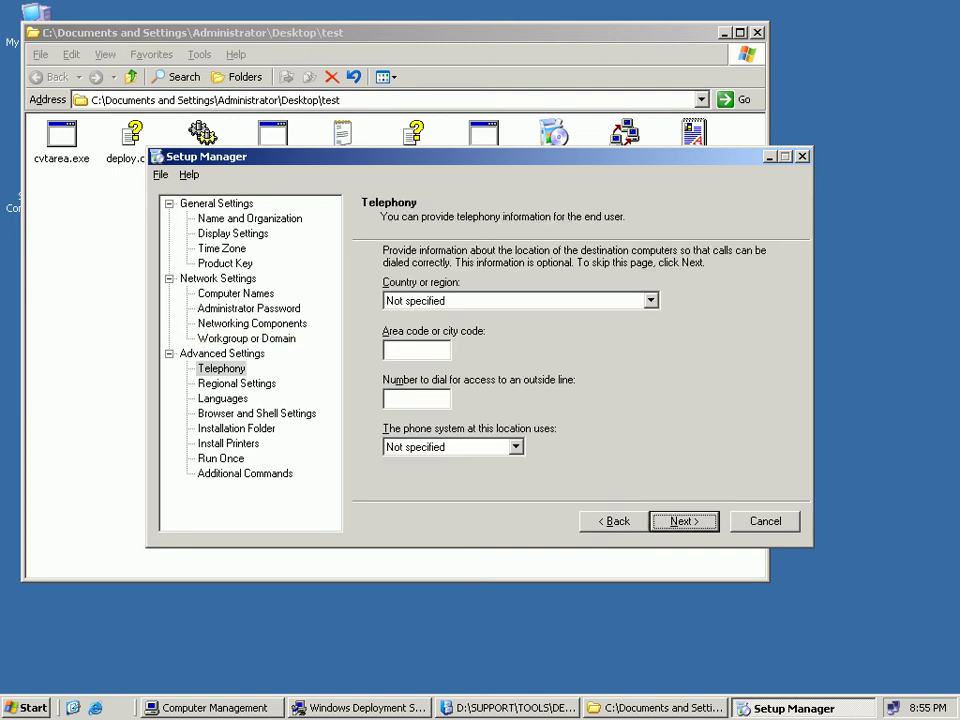
key(alt+Down)
key(Escape)
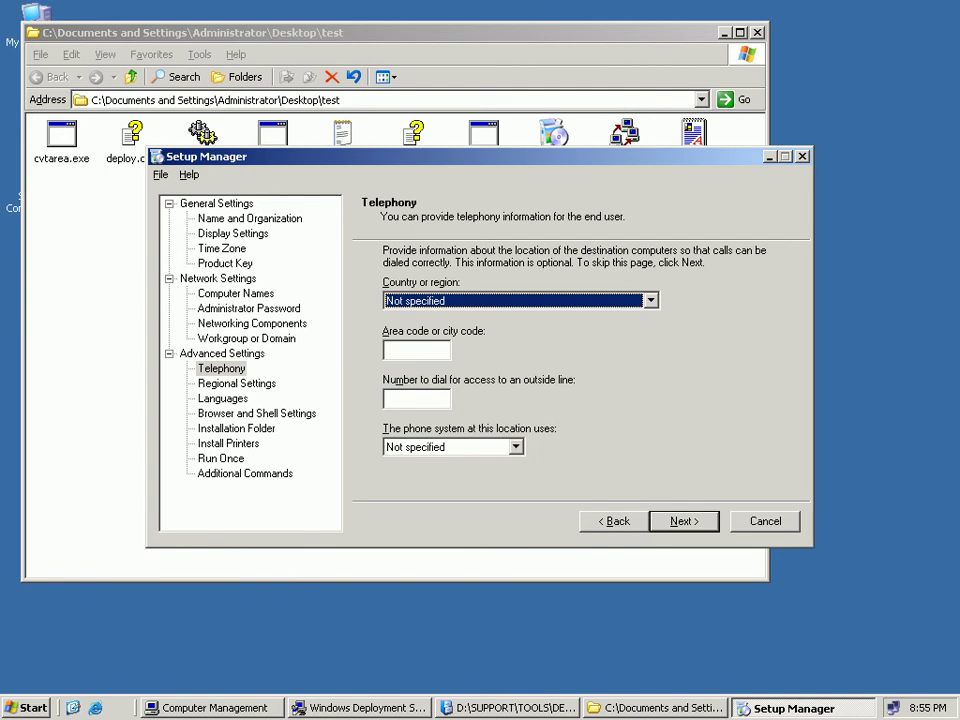
key(alt+Down)
key(Escape)
key(p)
key(Tab)
text(051)
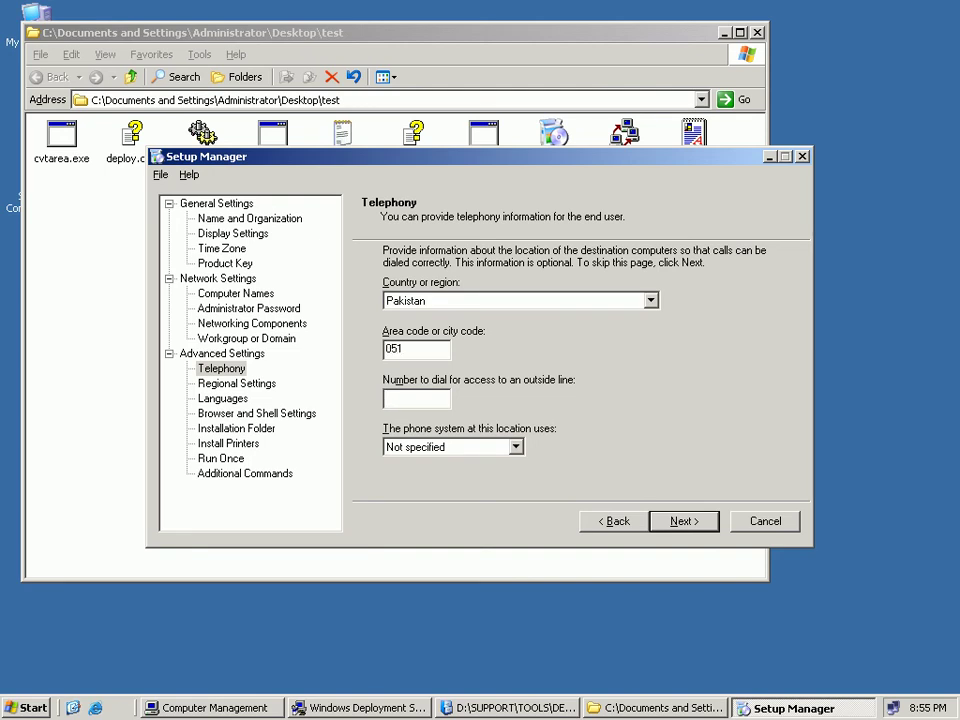
click(516, 447)
click(400, 464)
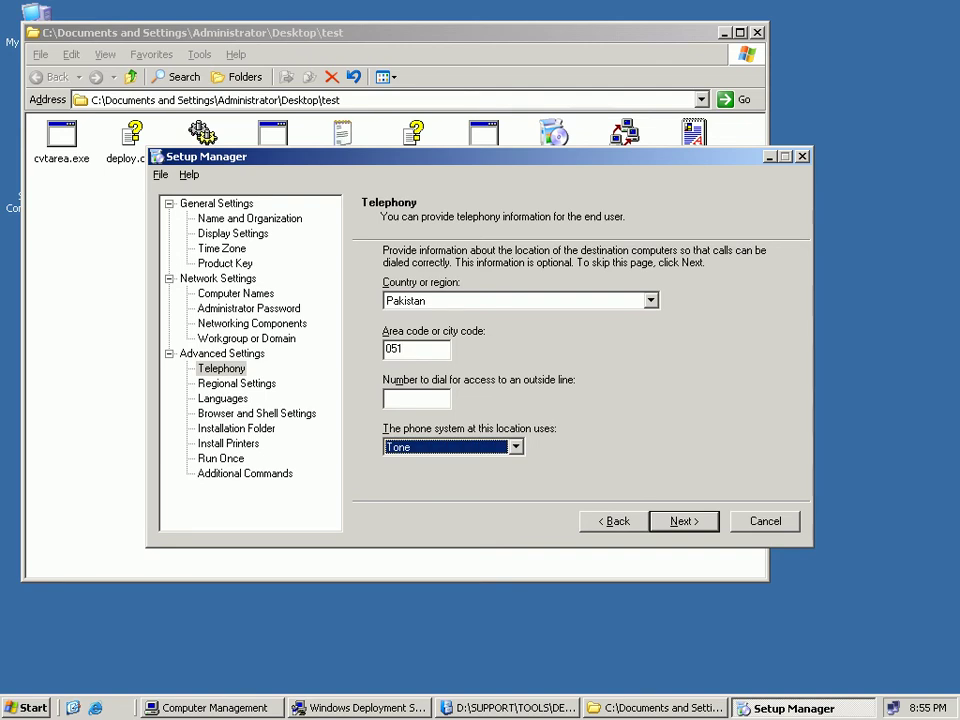
click(416, 397)
text(1111111111)
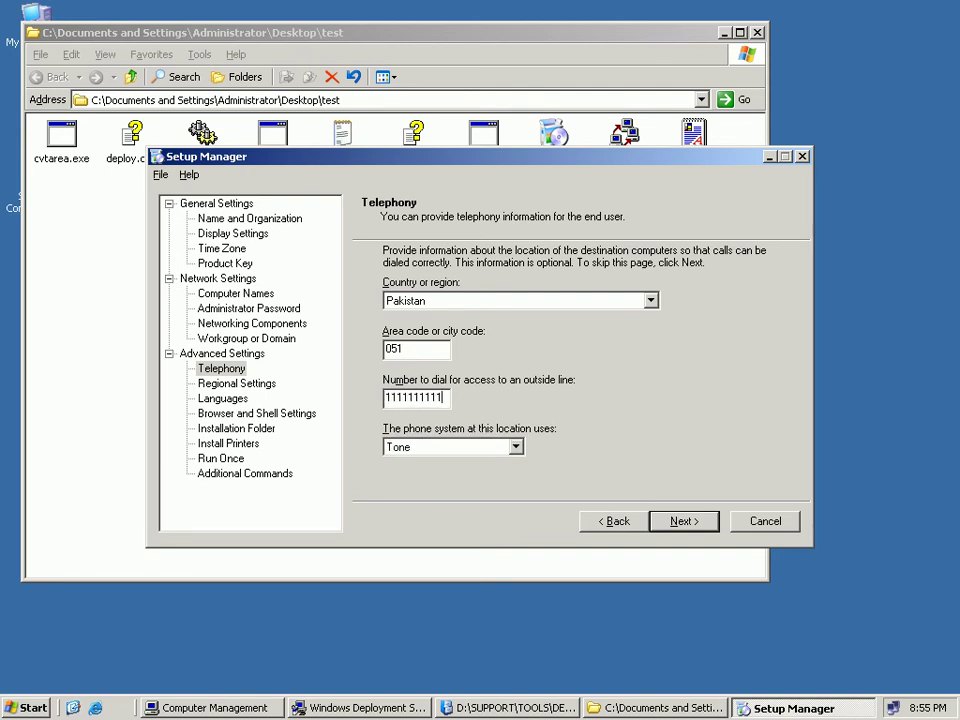
key(Return)
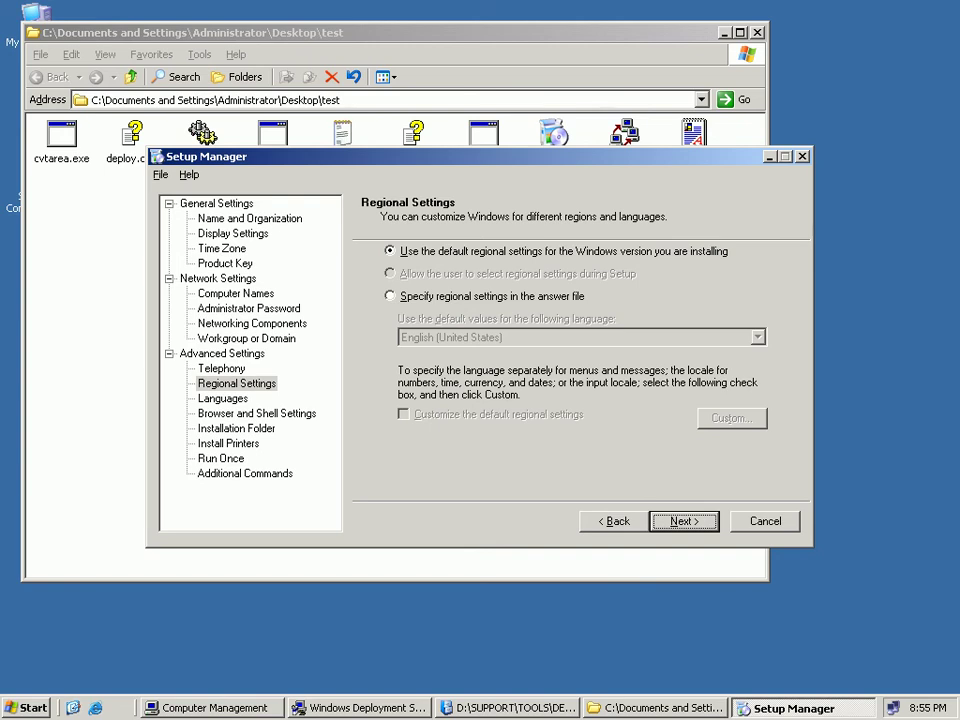
Accept the regional settings and select Arabic among the language groups.
key(Return)
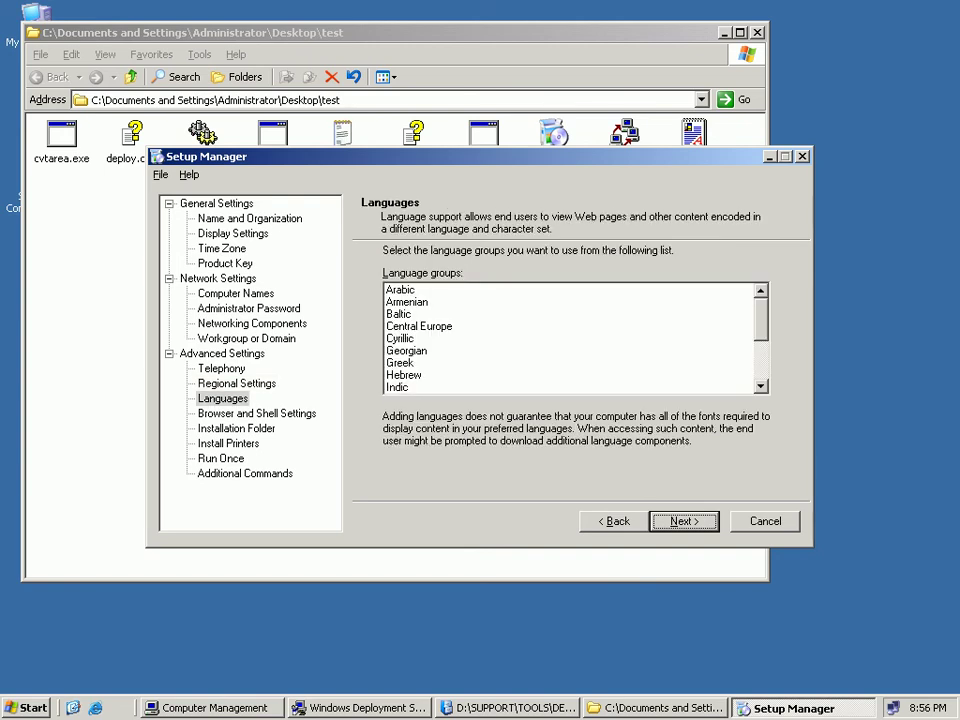
scroll(572, 338, down, 3)
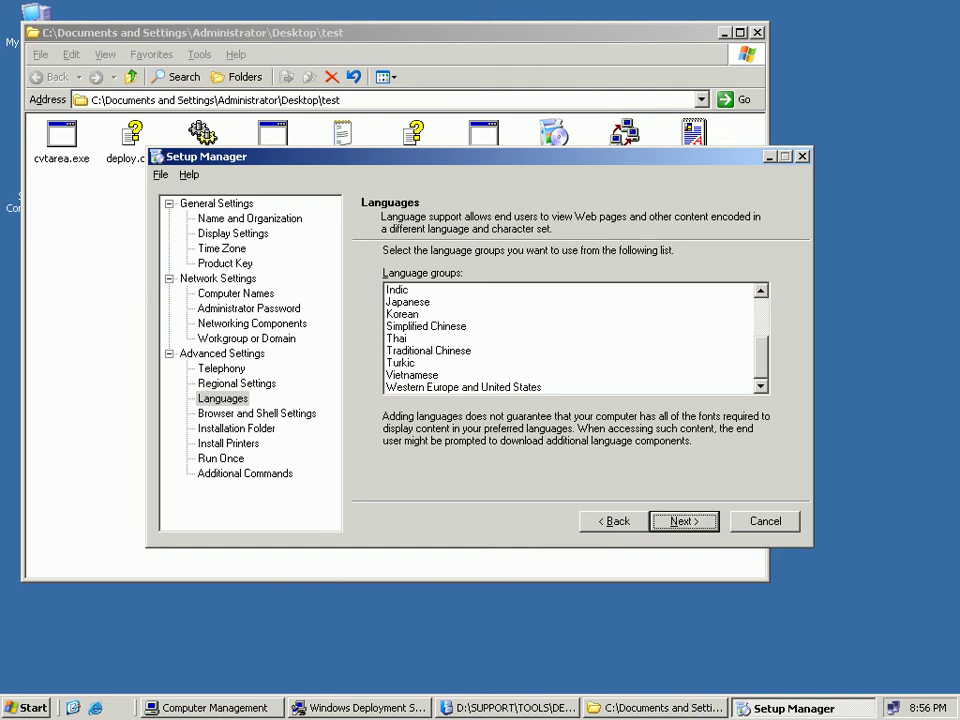
scroll(572, 338, up, 3)
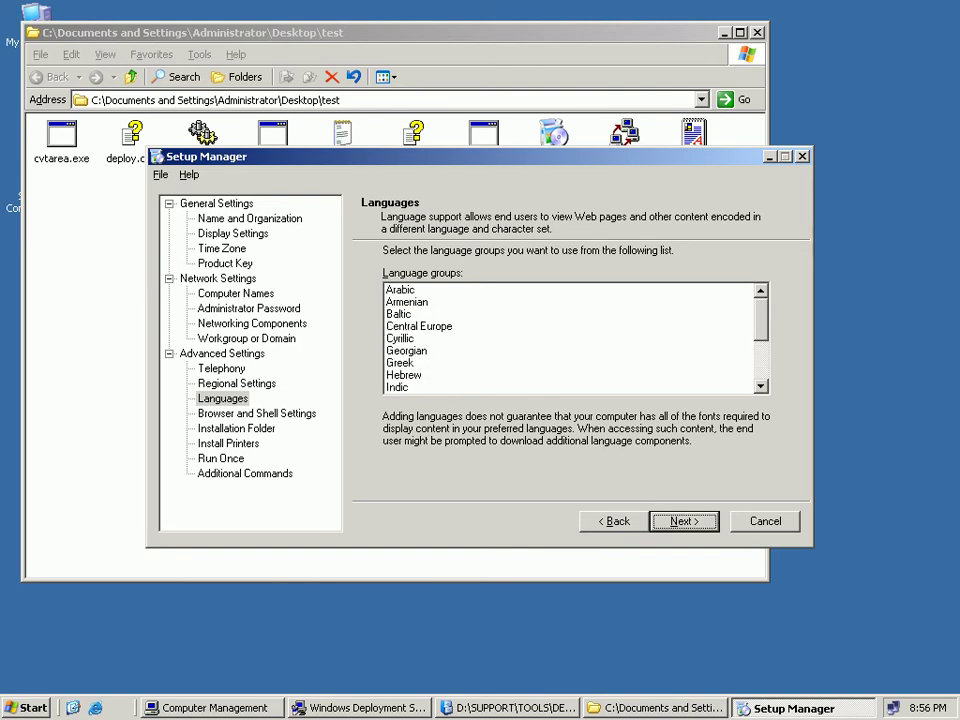
click(400, 289)
key(Return)
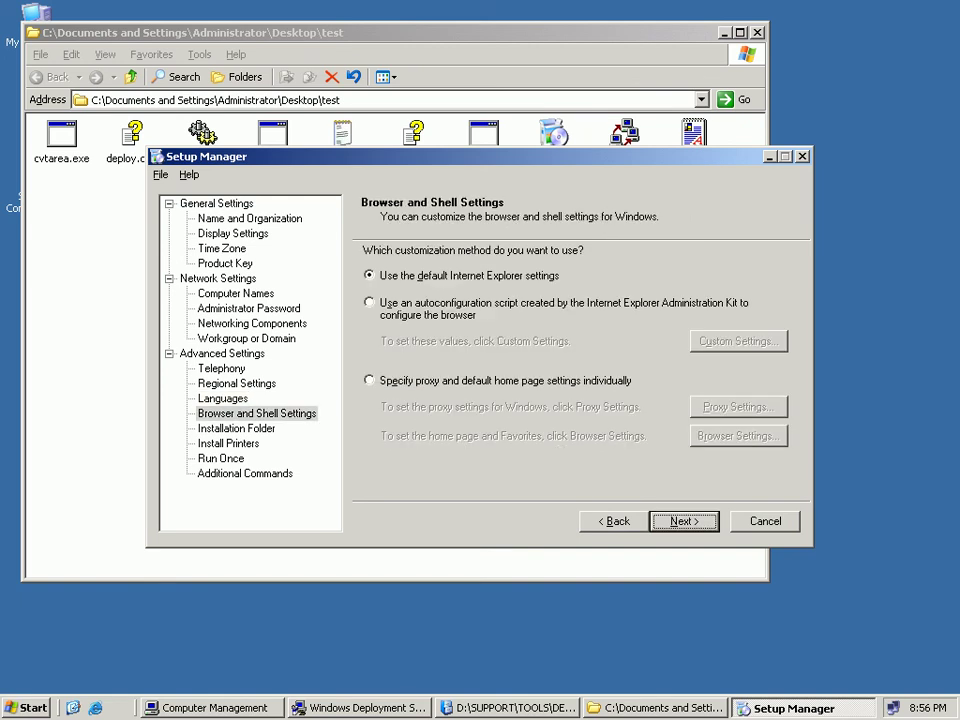
Check the proxy settings without enabling a proxy, then keep default Internet Explorer settings.
click(370, 380)
key(alt+r)
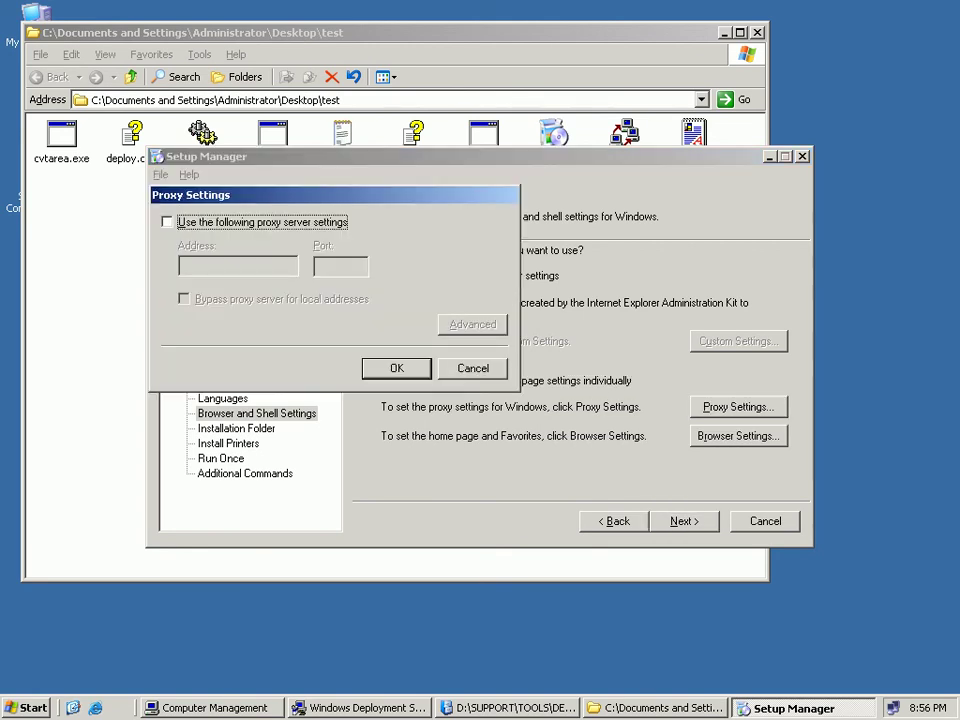
key(space)
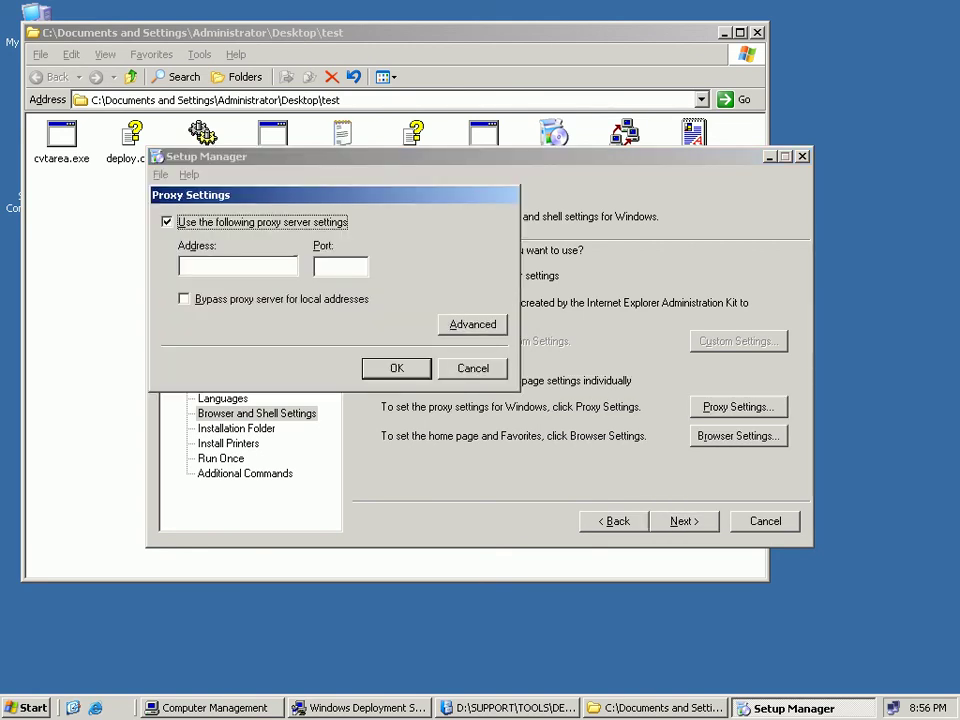
key(space)
key(Escape)
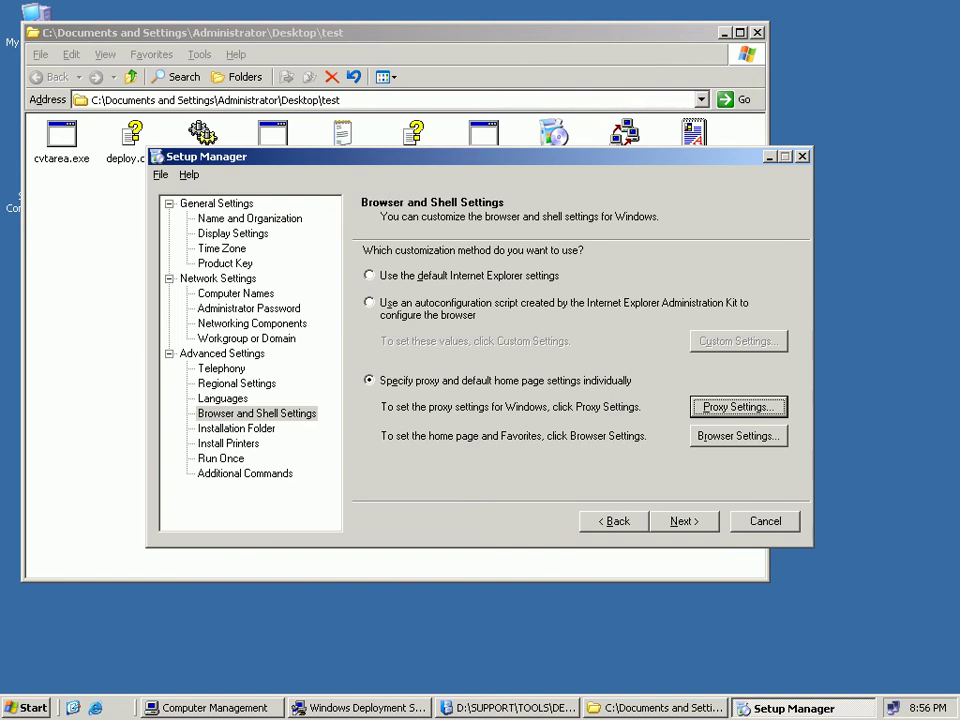
key(alt+d)
key(alt+n)
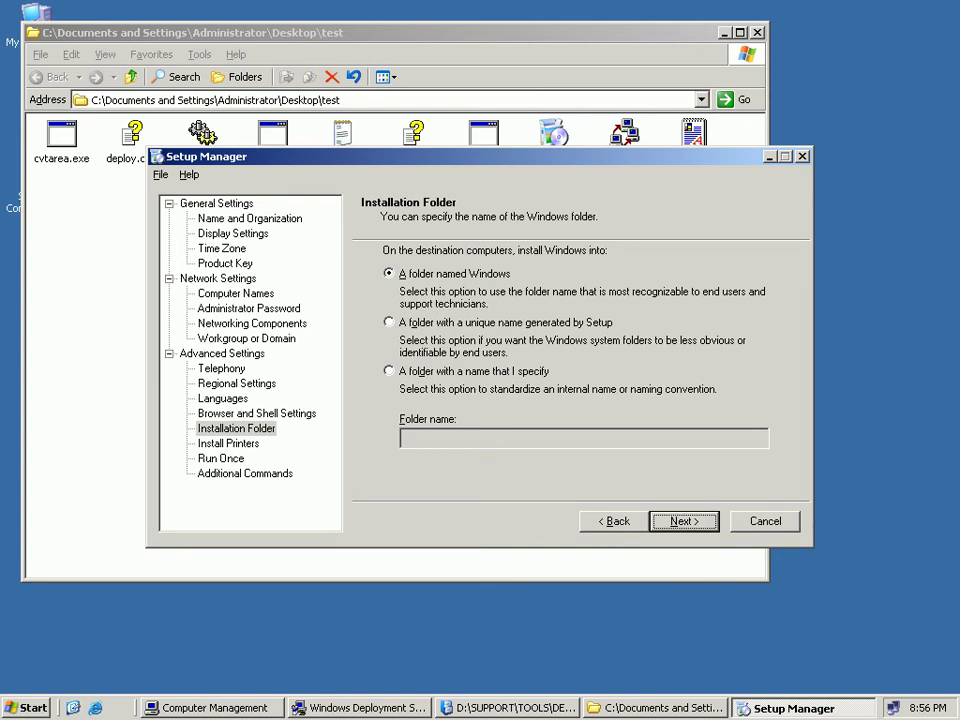
Choose a custom installation folder named Test-WinXP, which is rejected as invalid.
click(389, 371)
click(480, 438)
text(TES)
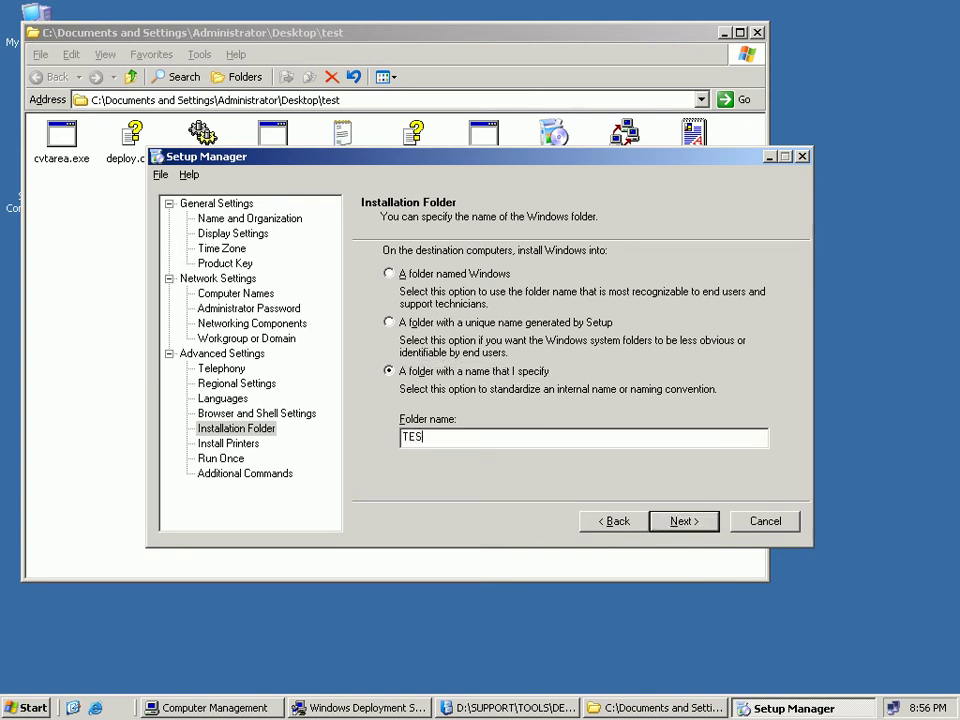
text(T-WinXP)
key(Home)
key(Delete)
key(Delete)
key(Delete)
key(Delete)
text(Test)
key(End)
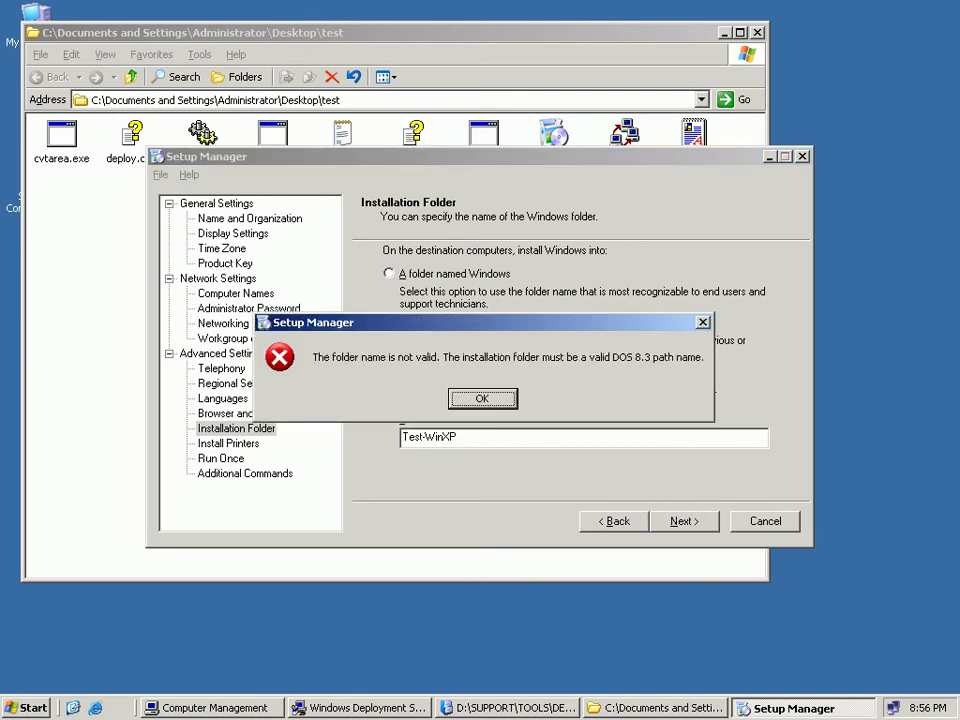
key(Return)
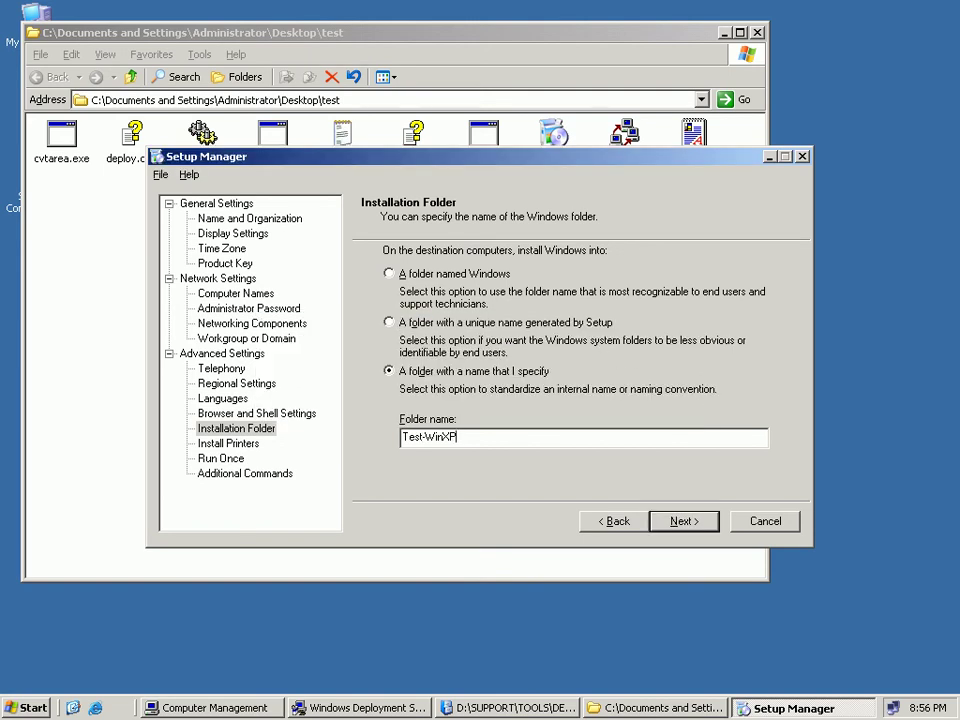
Rename the installation folder to Winxp and advance to the Install Printers page.
key(shift+Home)
text(Winxp)
key(Return)
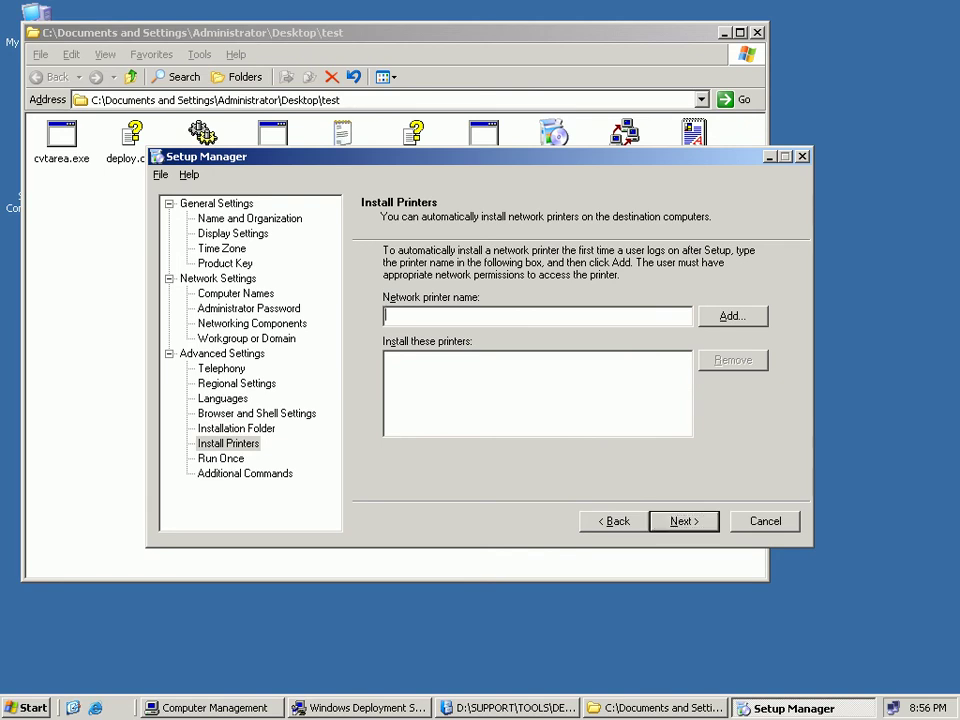
key(alt+b)
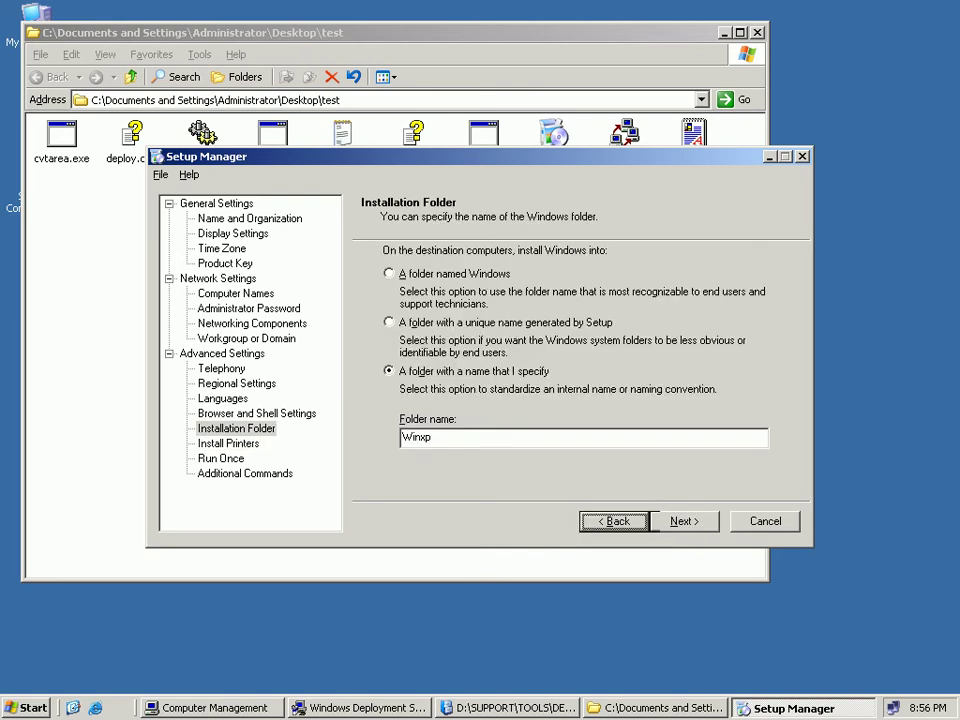
click(389, 273)
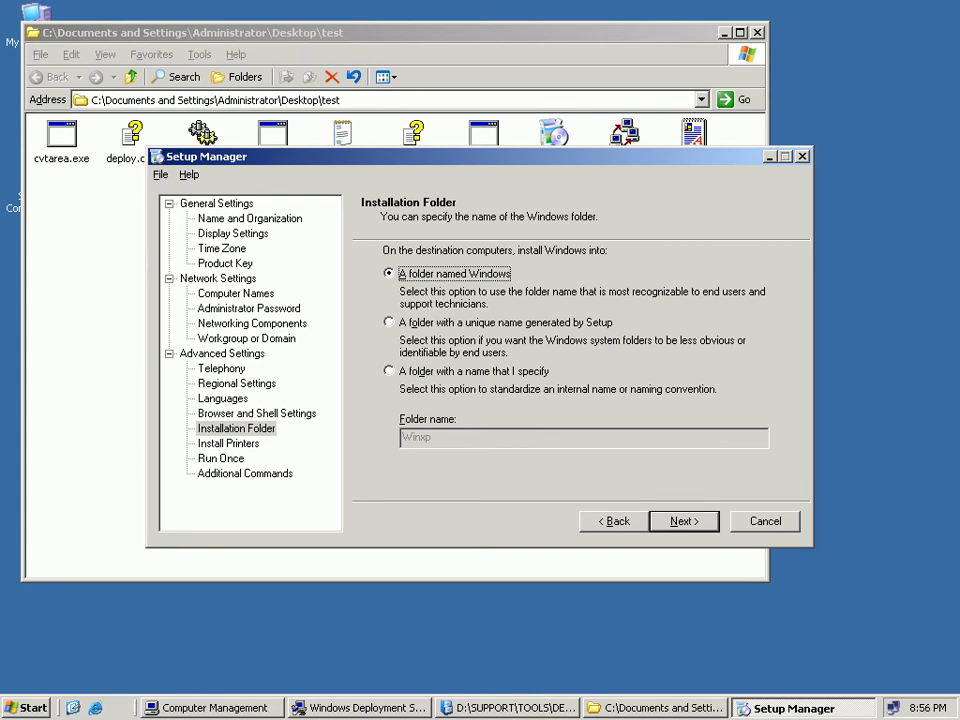
click(389, 371)
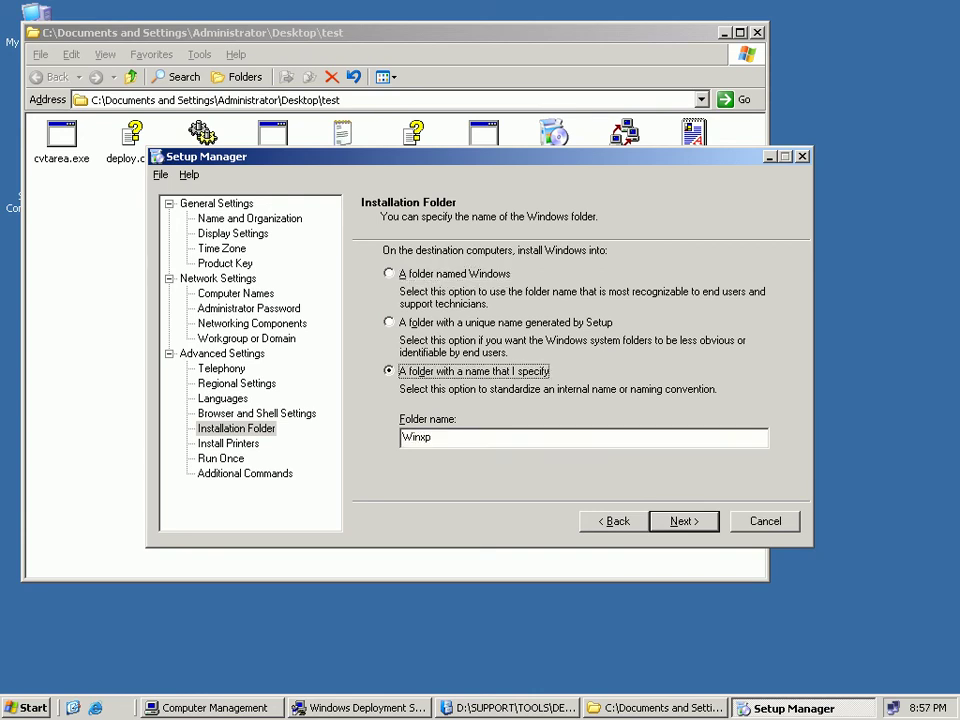
key(Return)
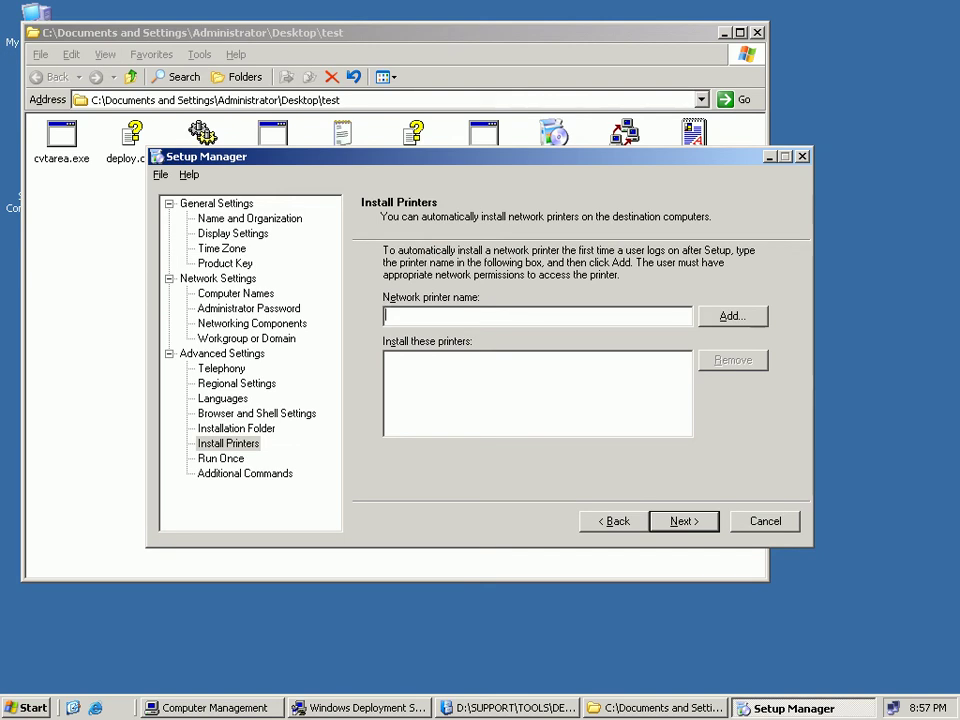
Skip the printers, Run Once and Additional Commands pages and finish the wizard.
key(Return)
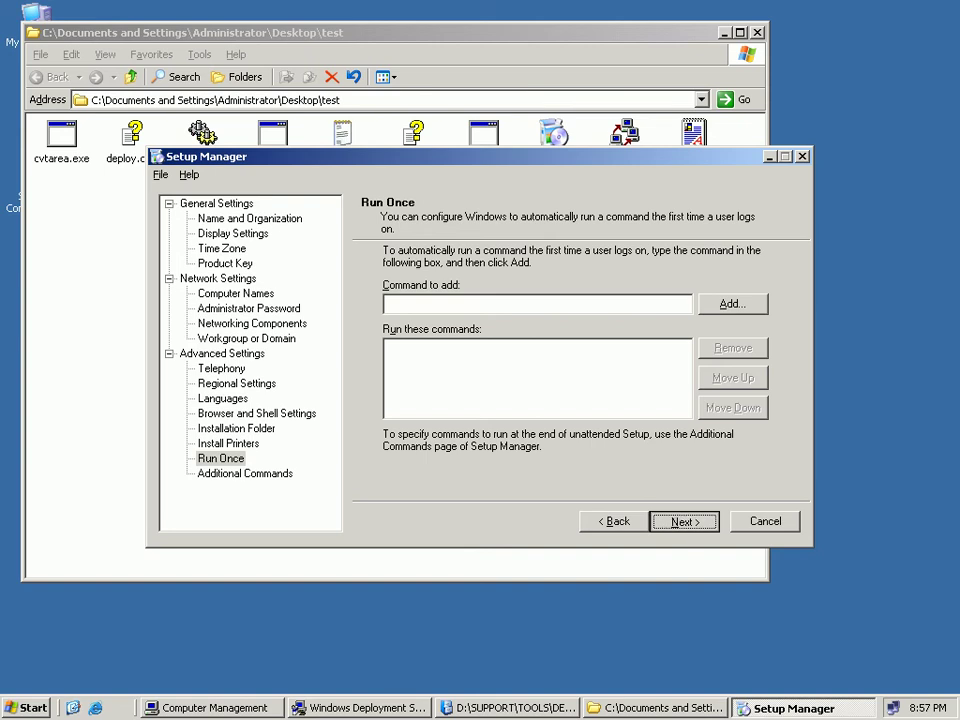
key(Return)
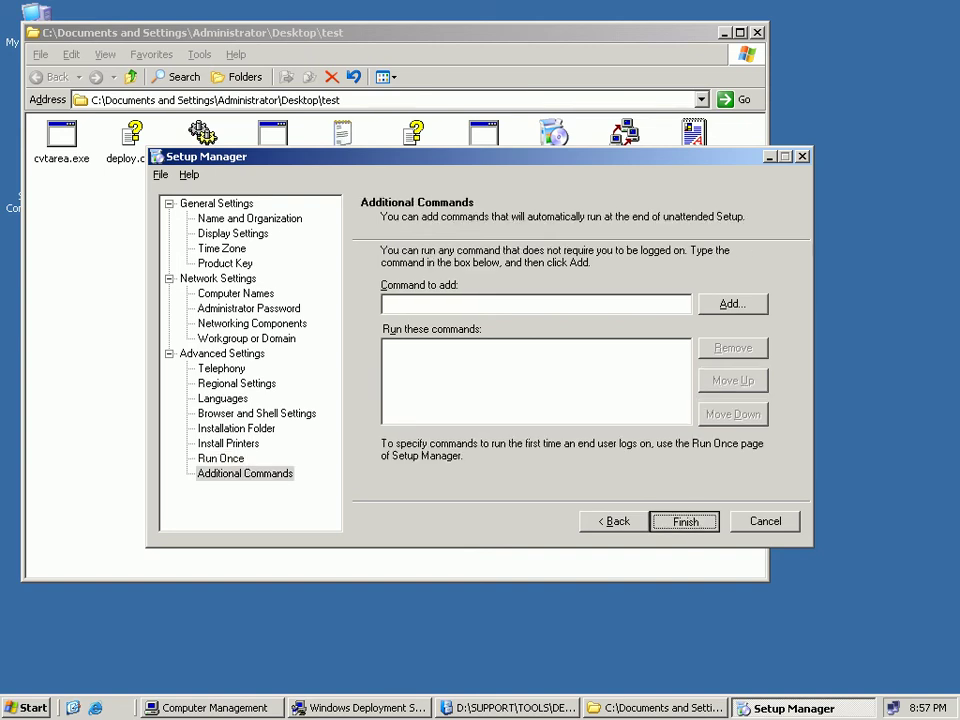
key(Return)
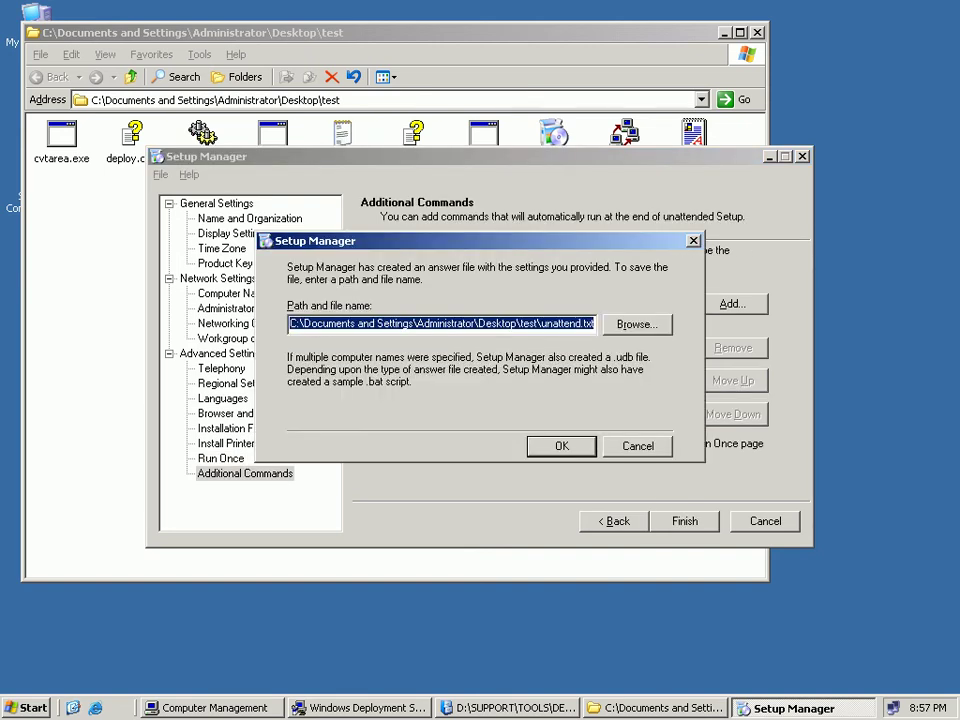
Save the answer file as unattend.txt on the Desktop and close Setup Manager.
key(Tab)
key(Return)
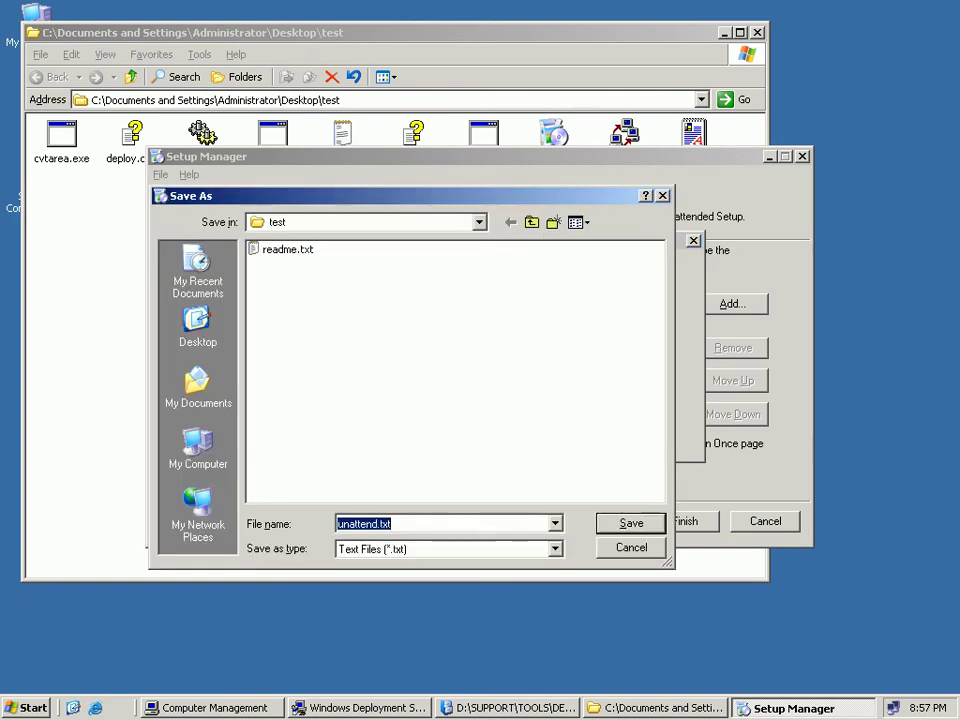
click(198, 328)
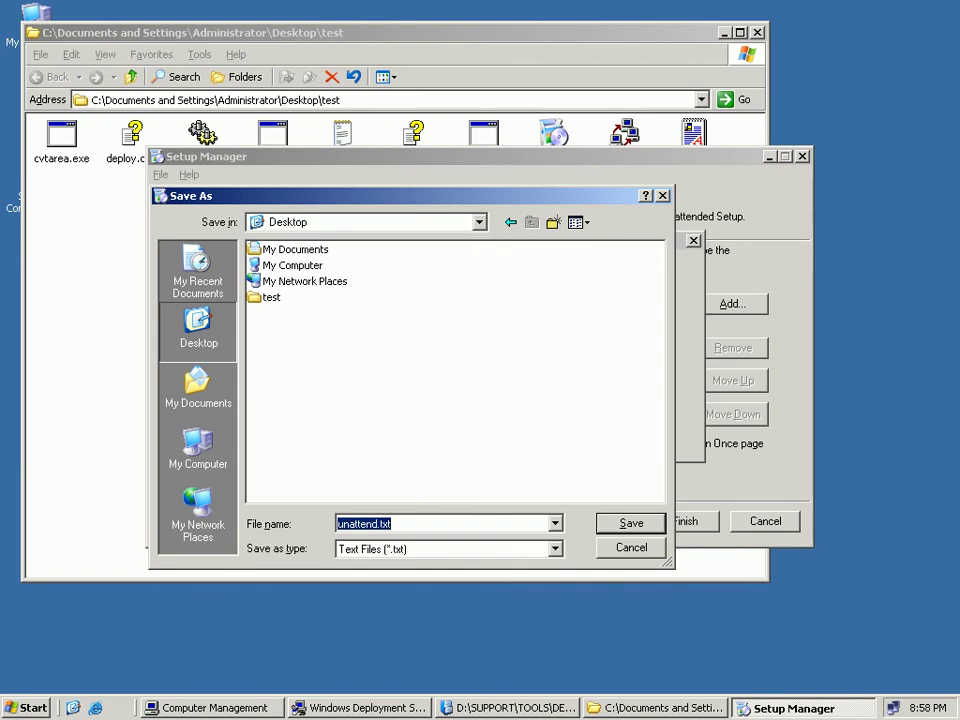
key(Return)
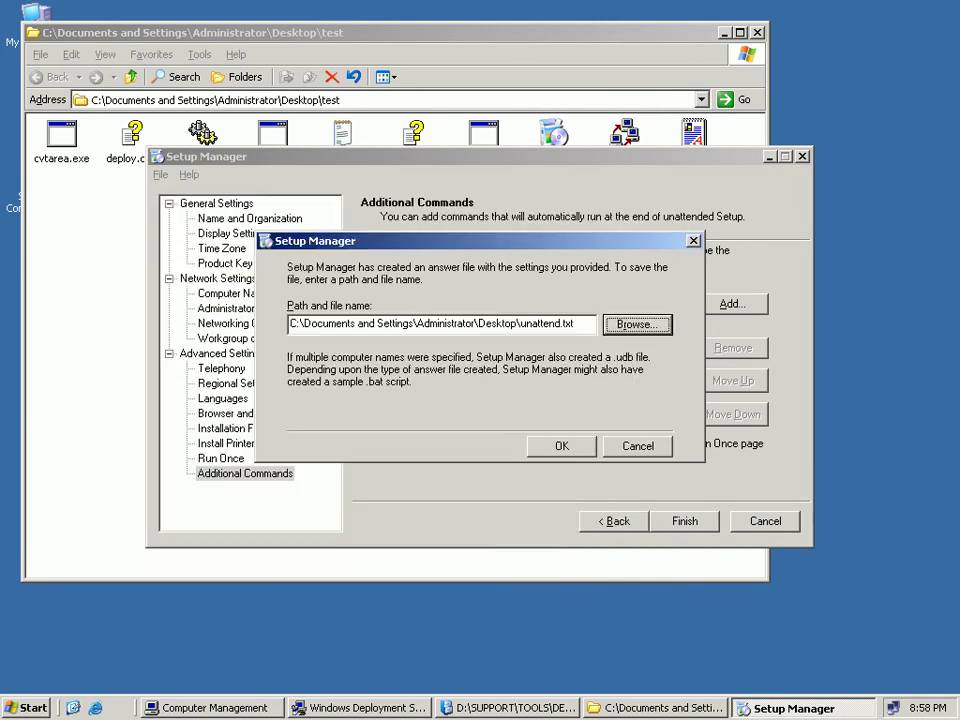
key(Return)
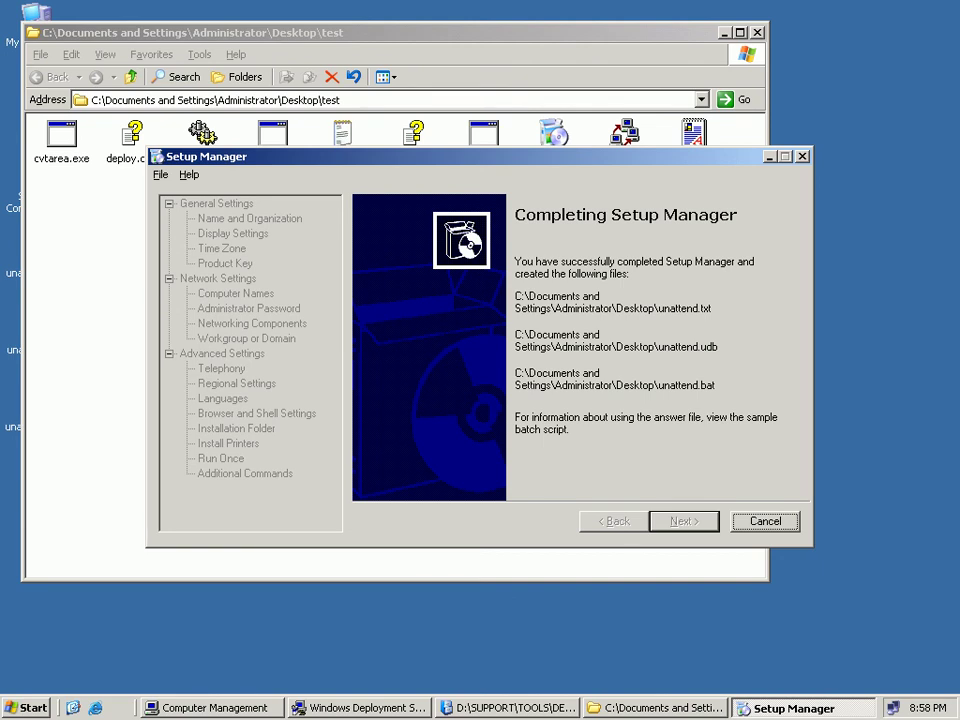
key(alt+F4)
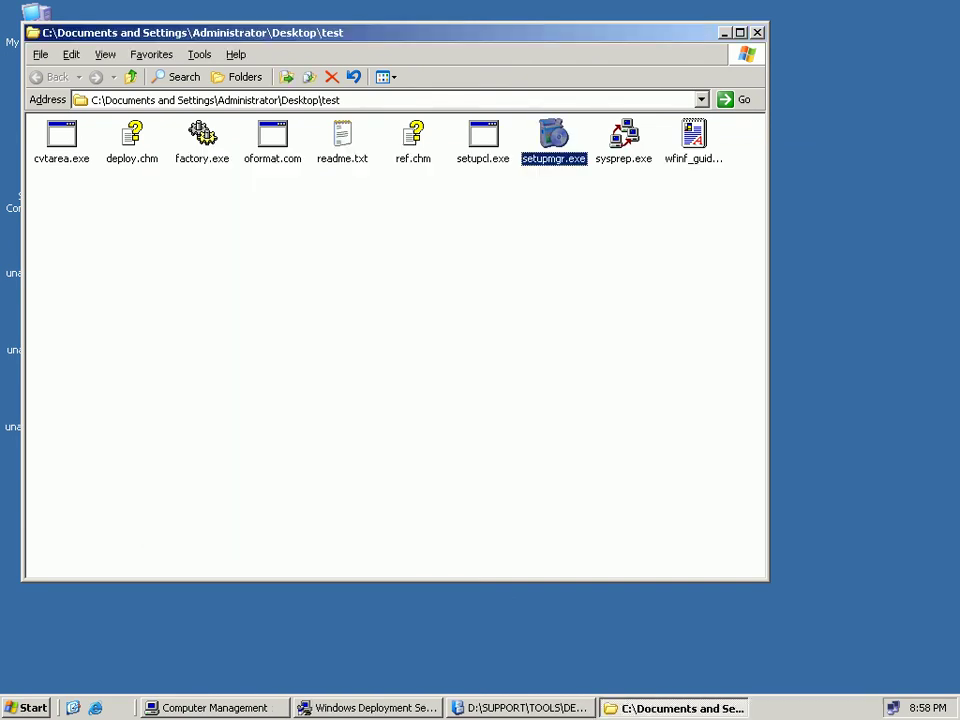
Close the test folder and open unattend.txt from the desktop in Notepad.
key(alt+F4)
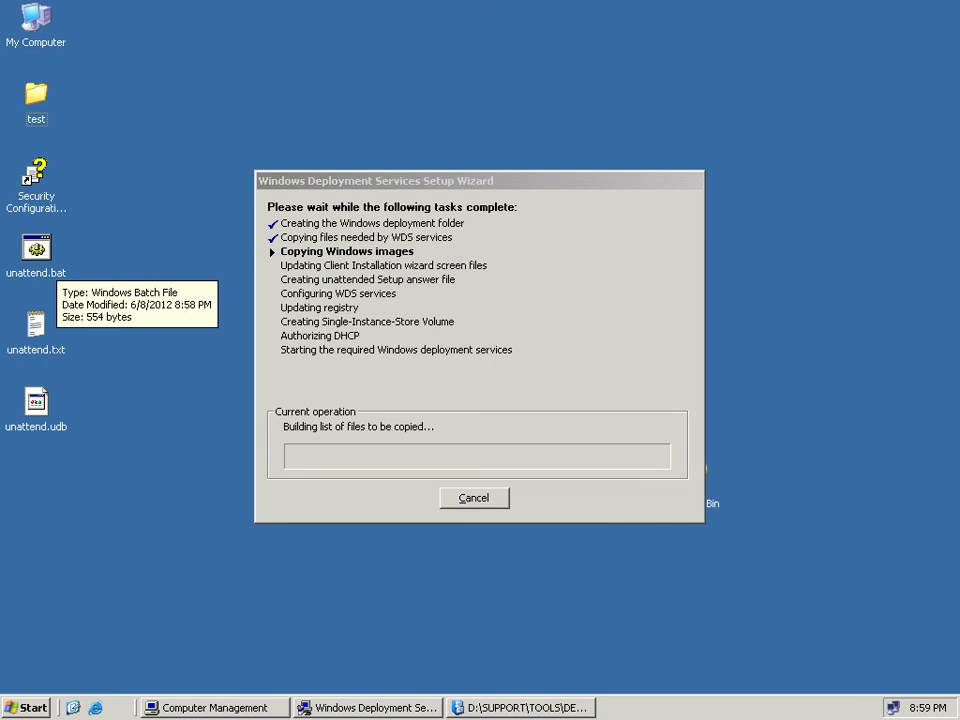
click(36, 402)
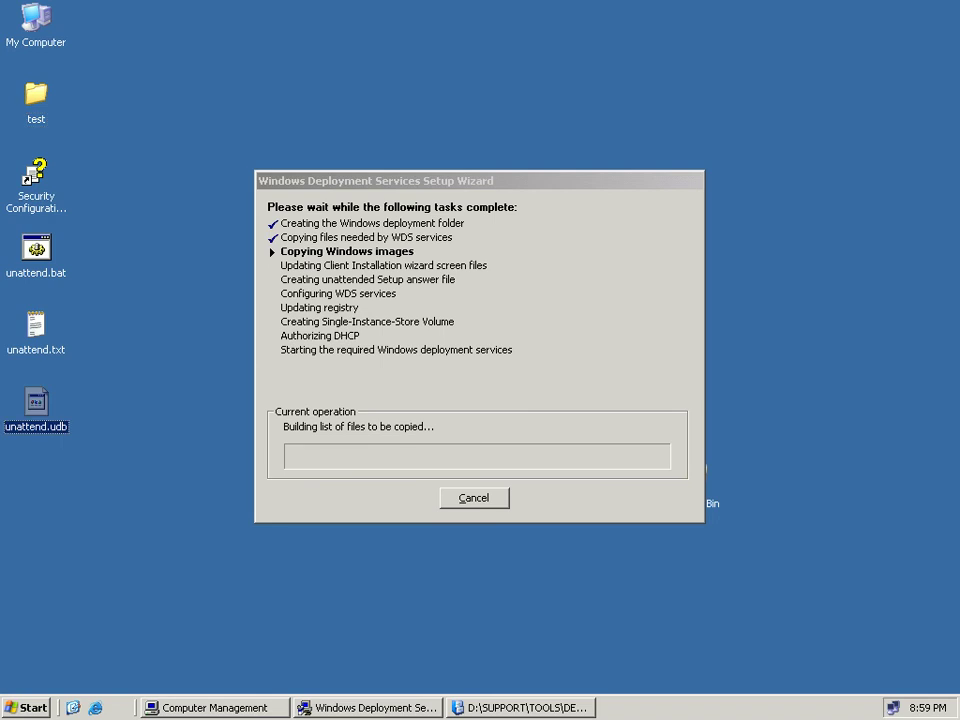
click(146, 430)
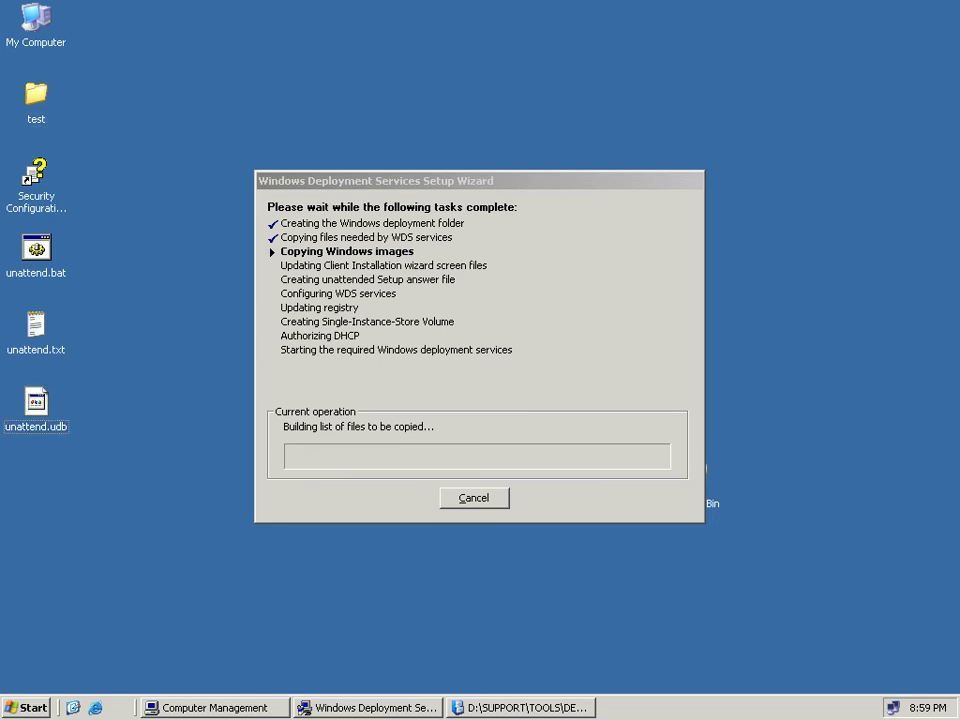
click(36, 325)
right_click(40, 349)
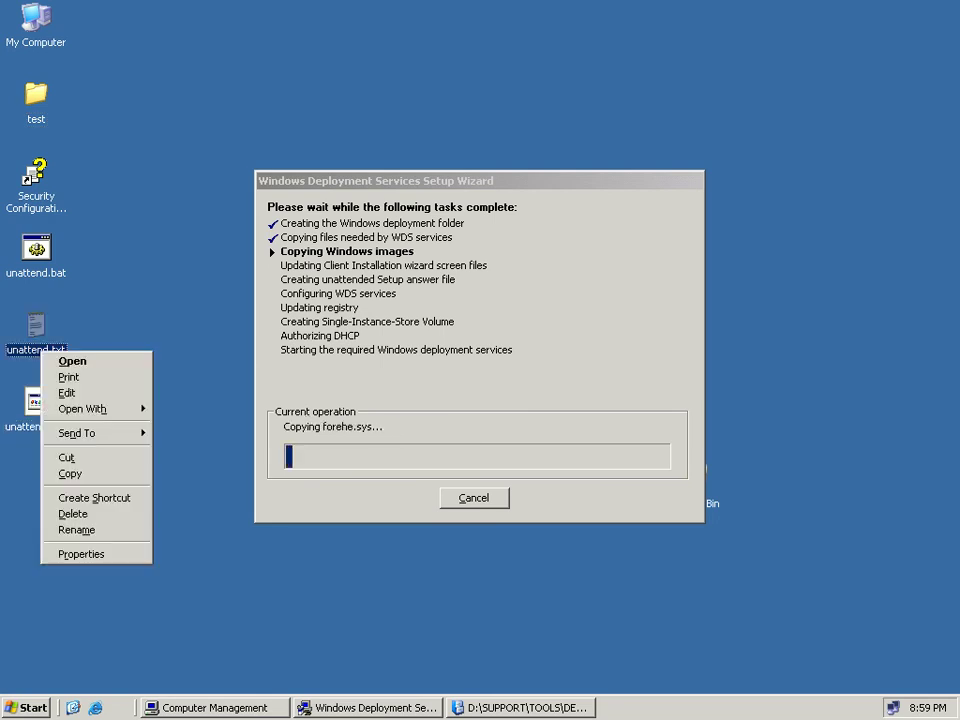
key(Escape)
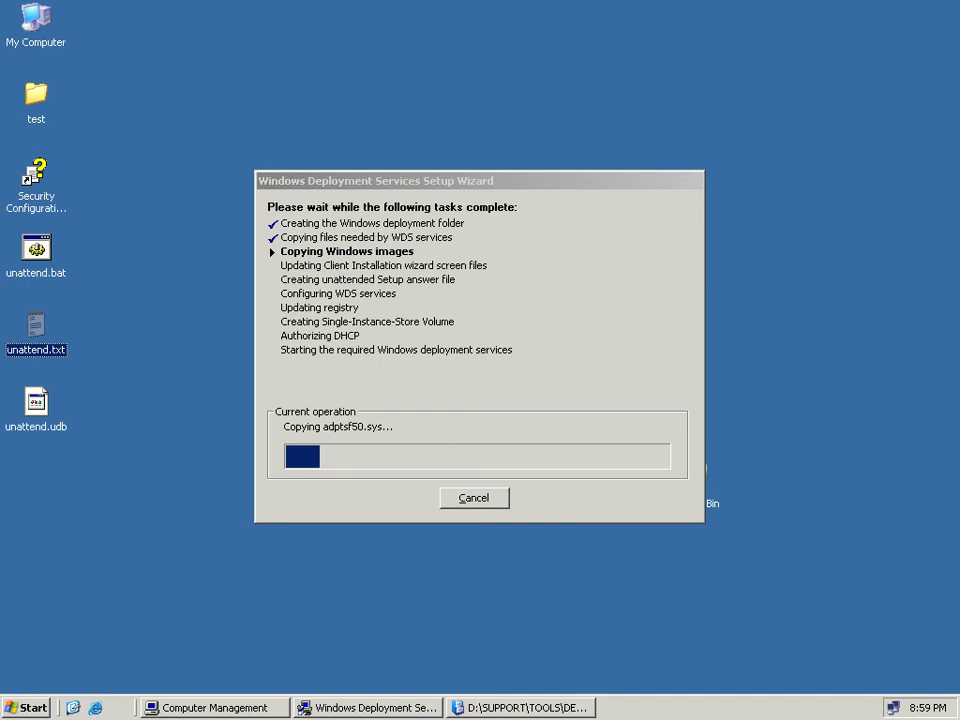
key(Return)
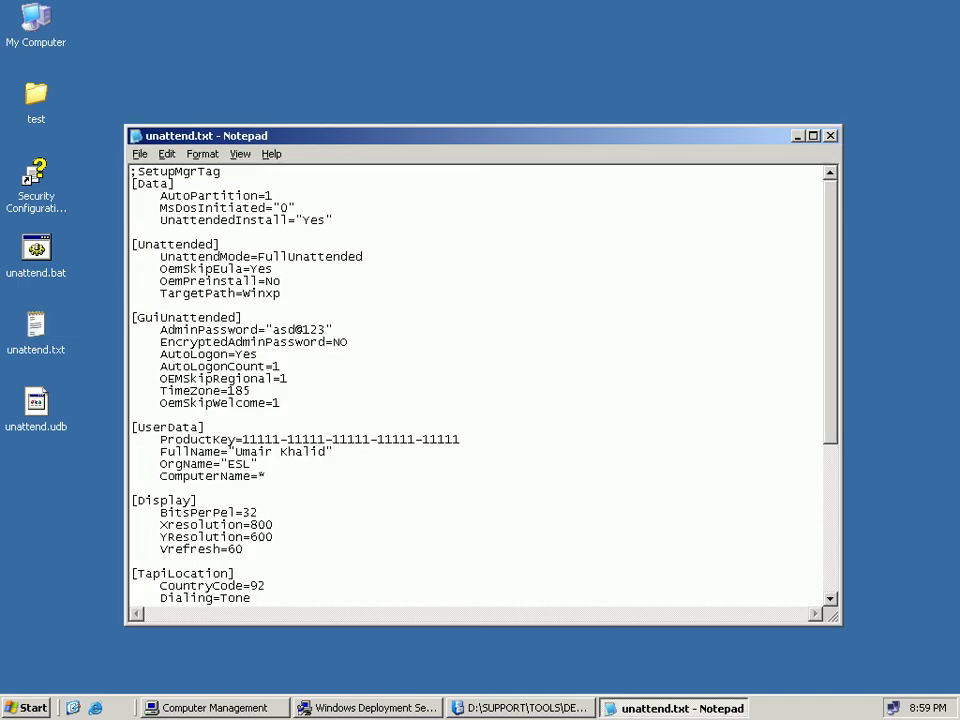
Maximize unattend.txt, highlight the UnattendMode, AdminPassword, ProductKey and FullName values, then close Notepad.
key(alt+space)
key(x)
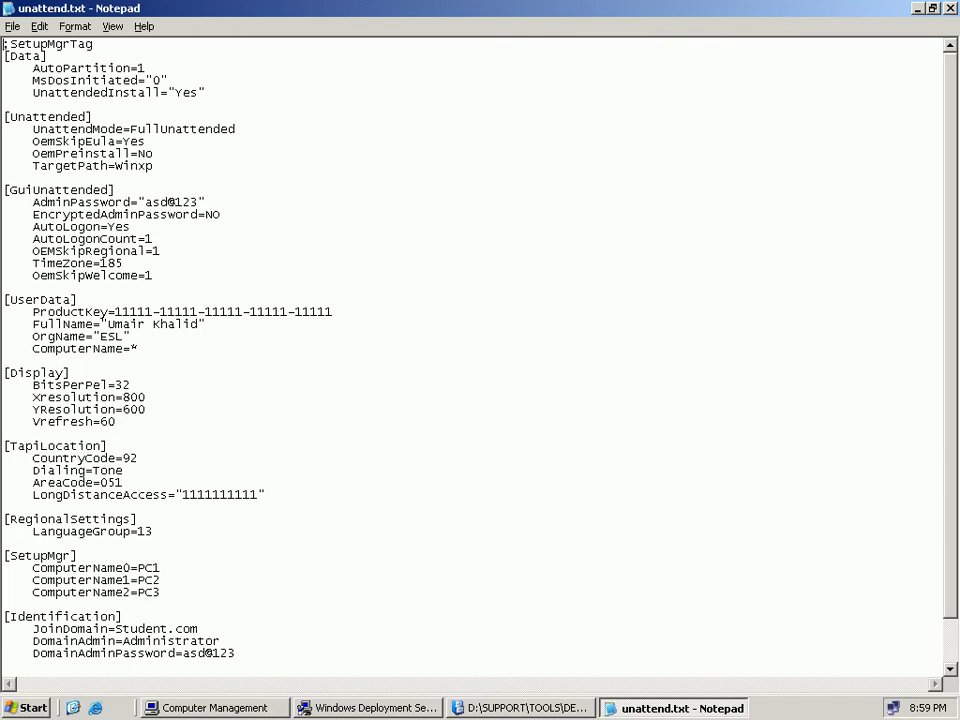
scroll(480, 350, down, 2)
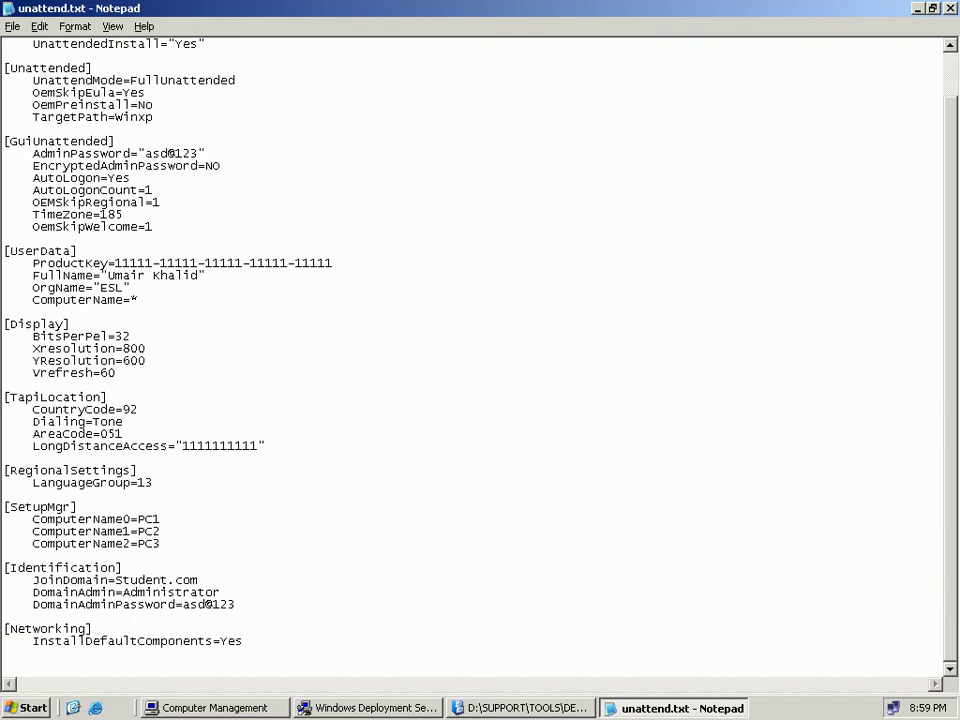
scroll(480, 350, up, 2)
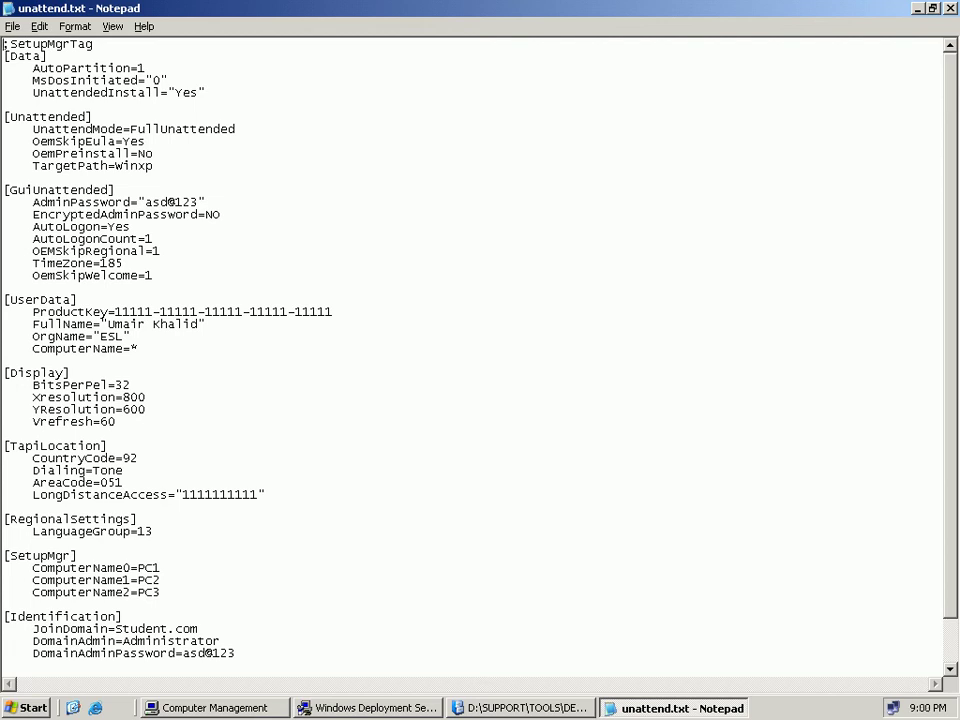
drag(237, 129, 138, 129)
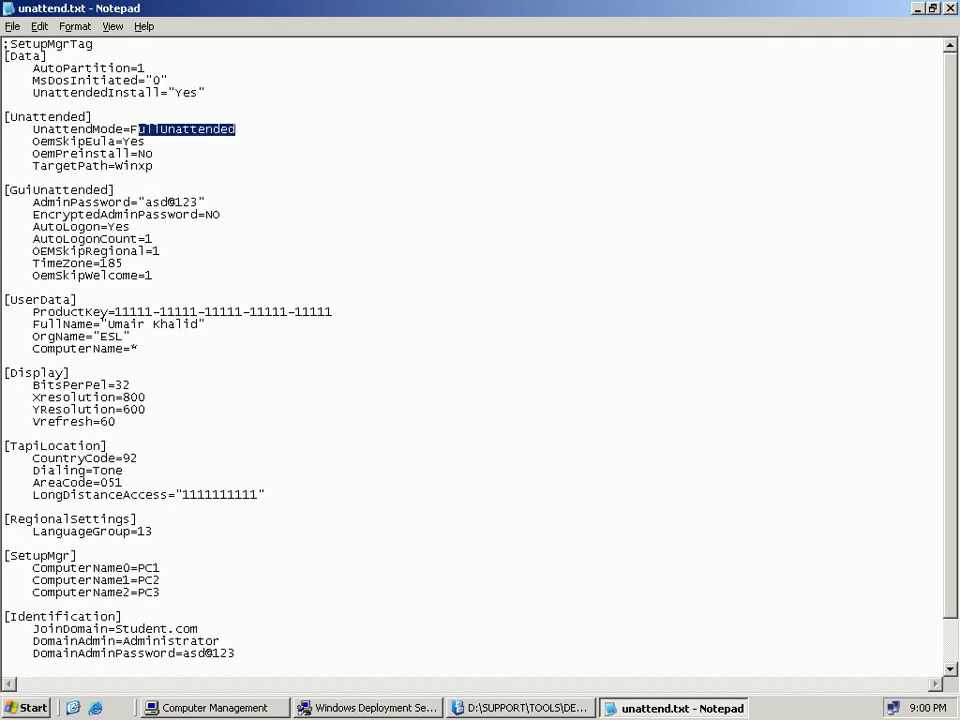
drag(198, 202, 145, 202)
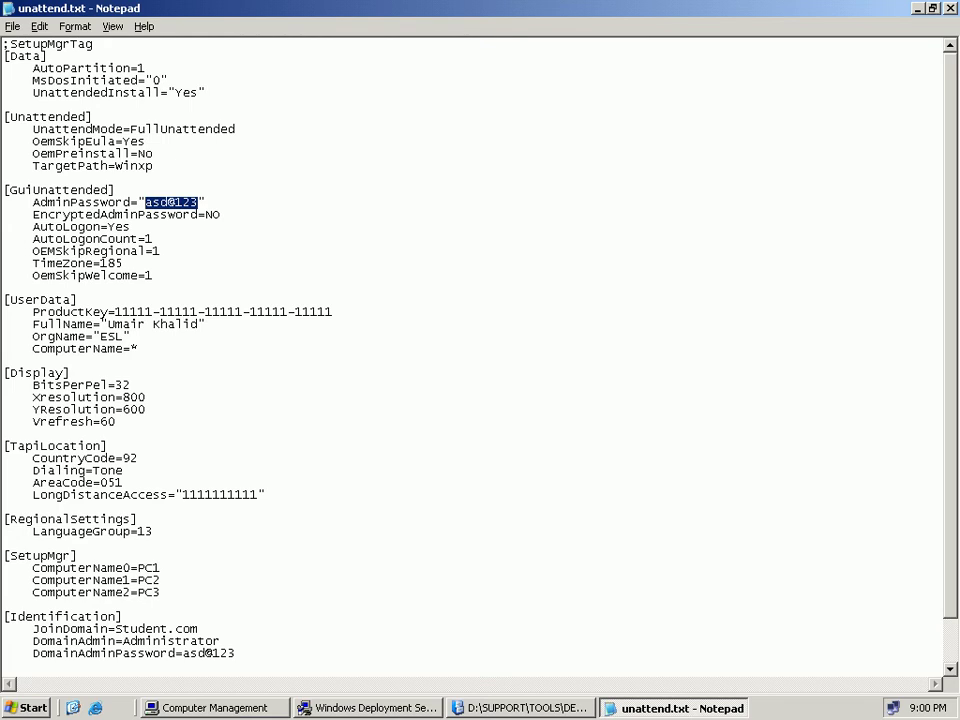
click(222, 214)
drag(152, 312, 123, 312)
click(140, 349)
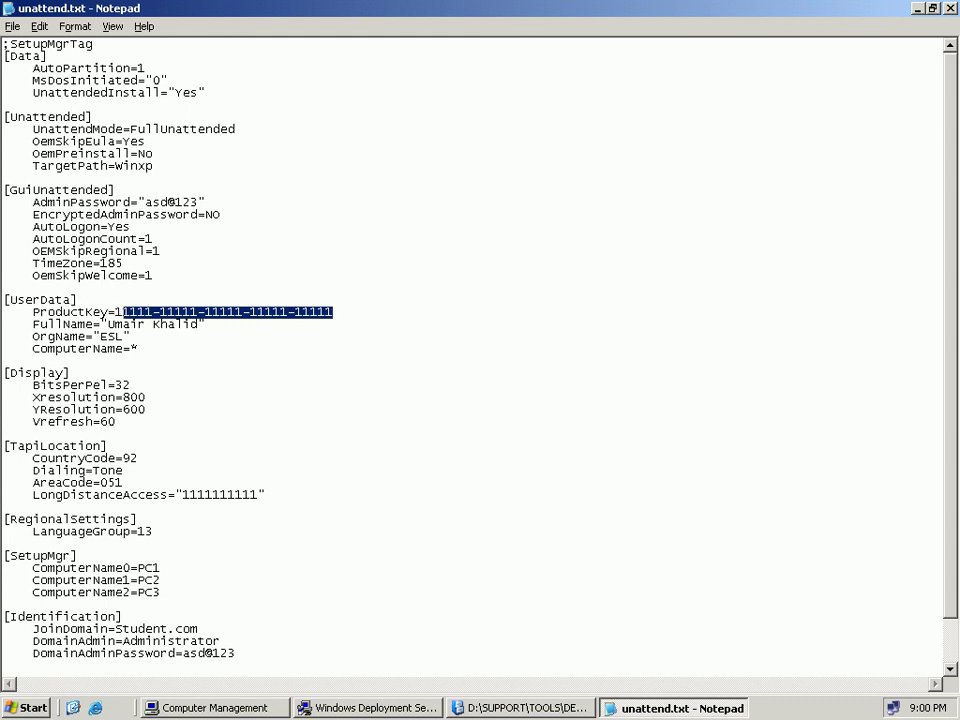
drag(199, 324, 139, 324)
scroll(104, 243, down, 2)
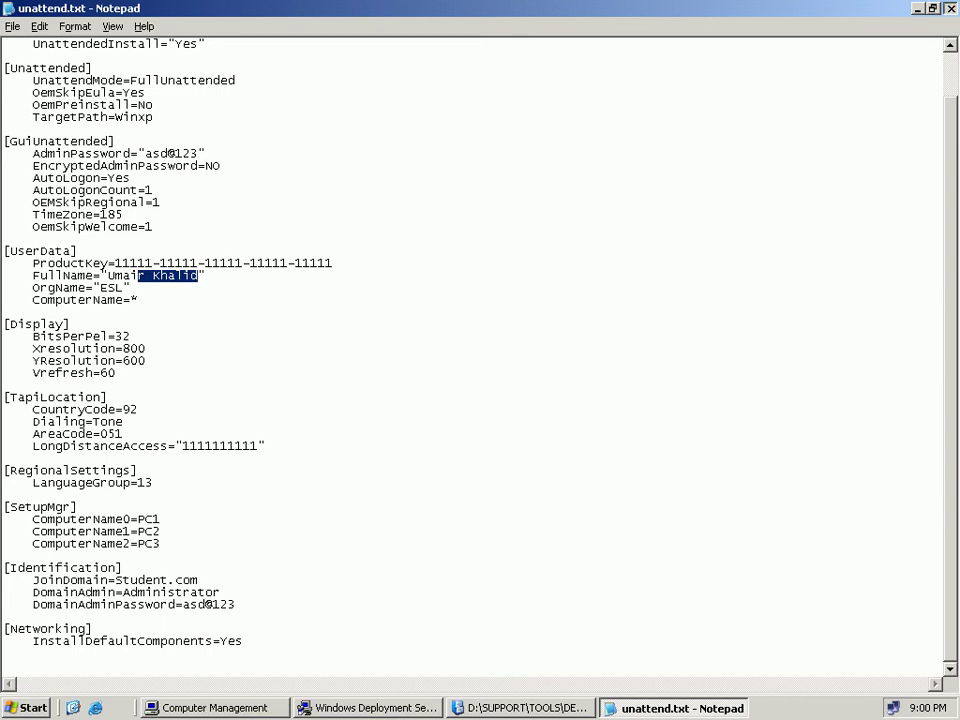
key(alt+F4)
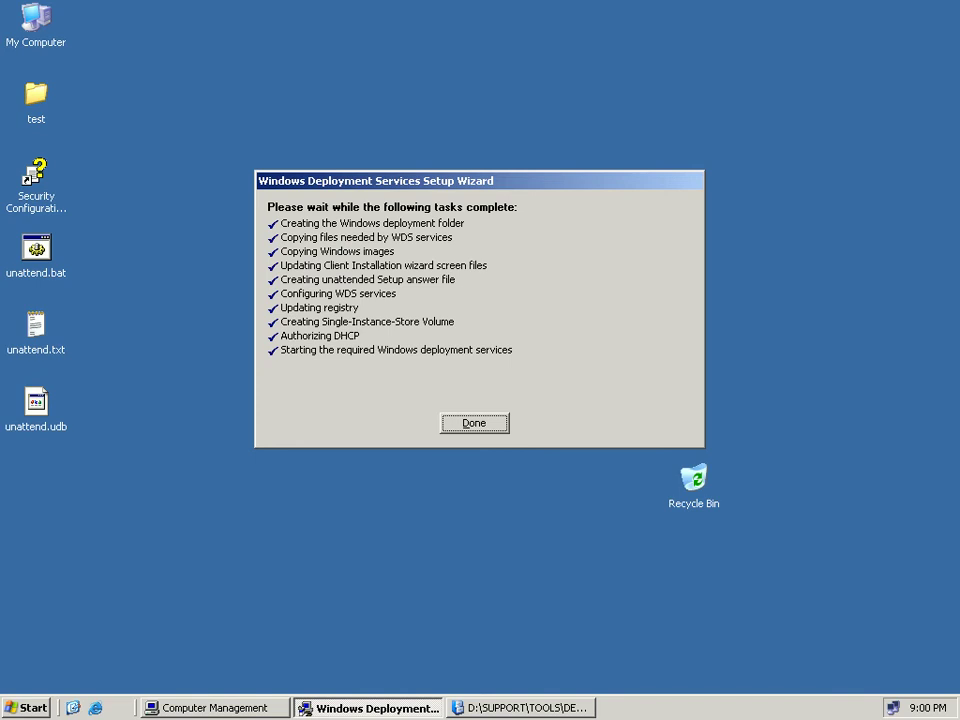
Dismiss the finished deployment wizard, then close the DEPLOY.CAB folder and Computer Management.
key(Return)
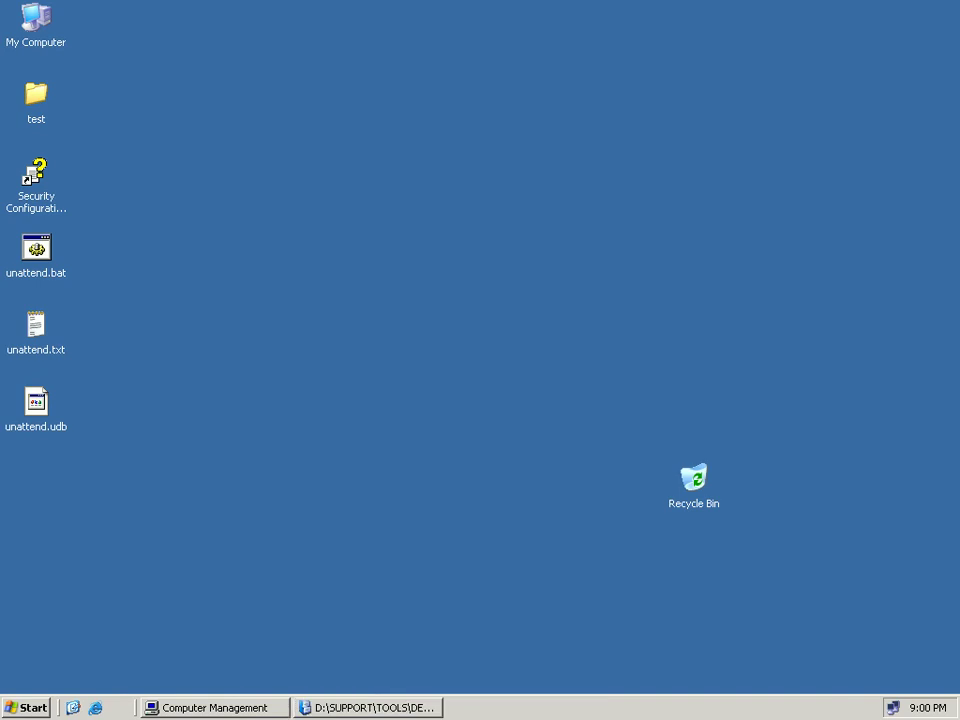
key(alt+Tab)
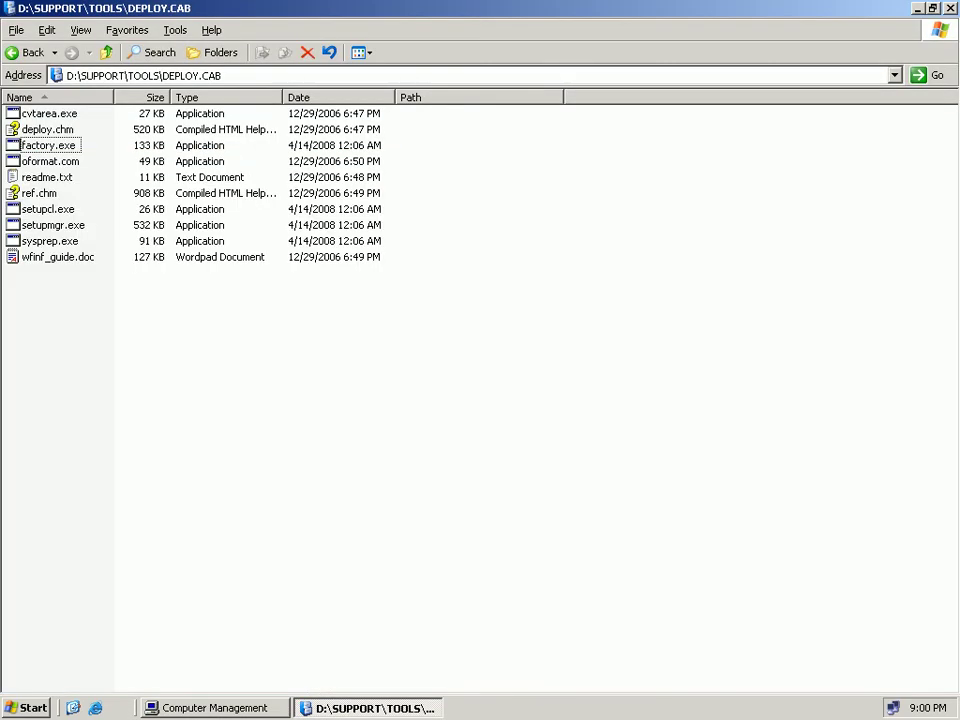
key(alt+F4)
click(36, 405)
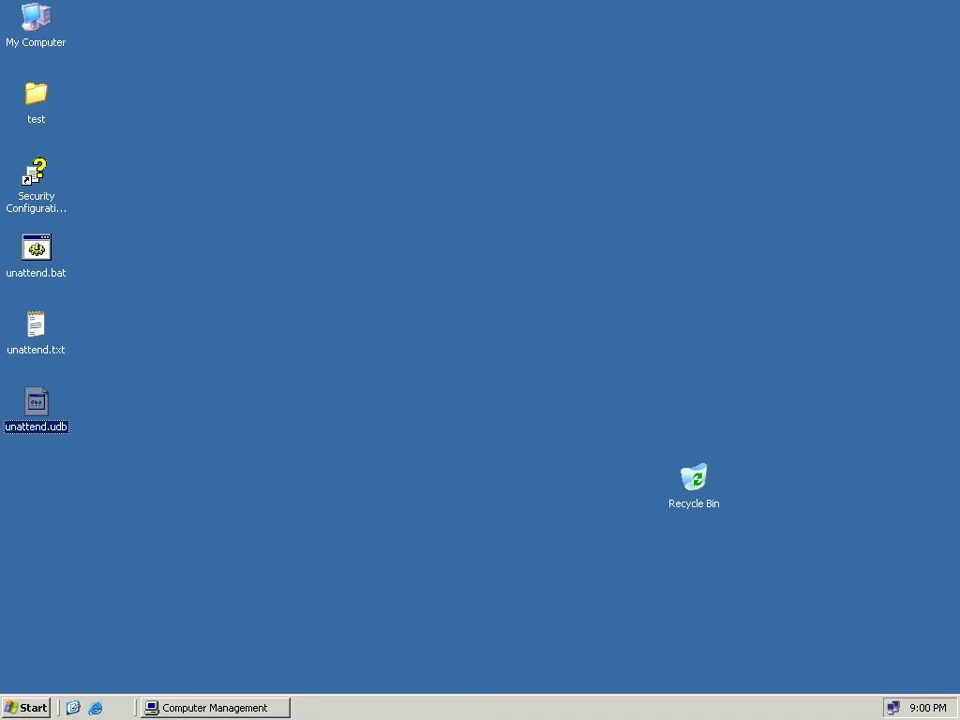
click(232, 400)
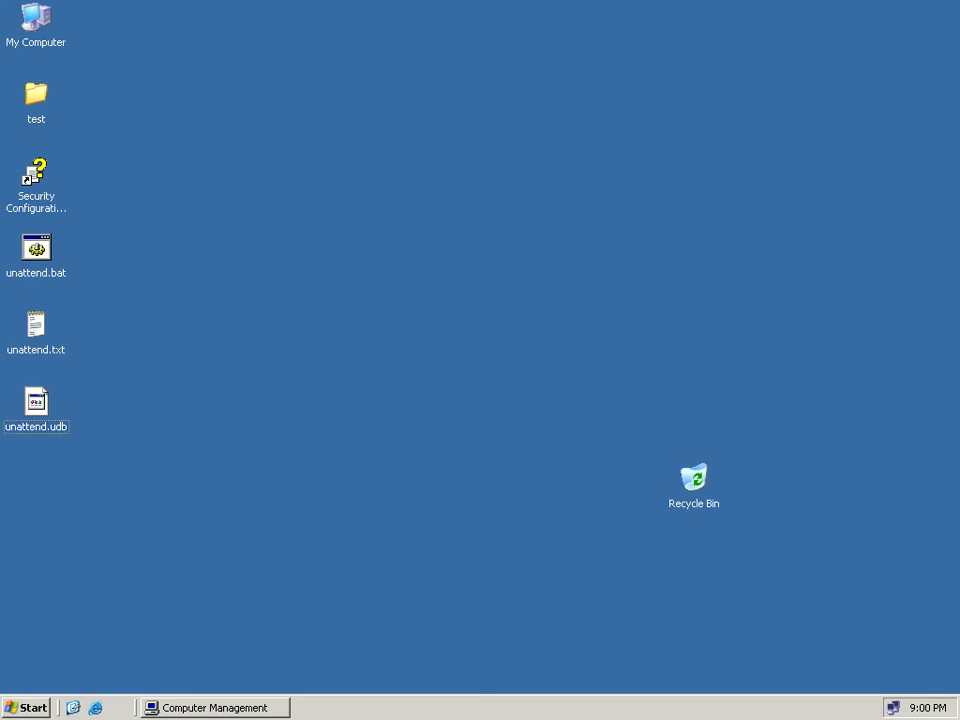
key(alt+Tab)
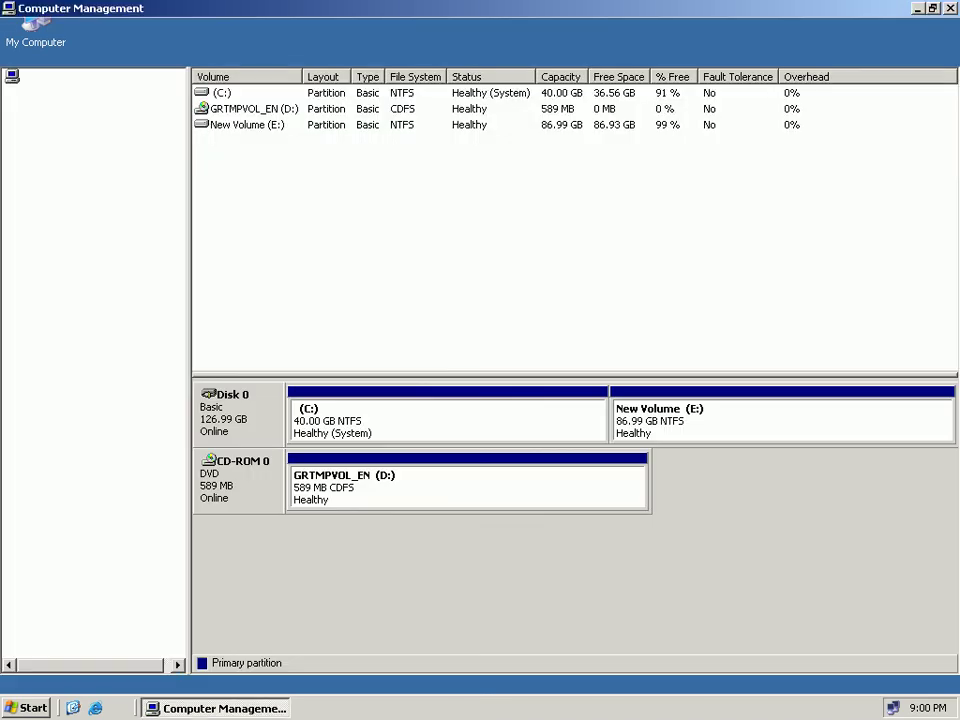
key(alt+F4)
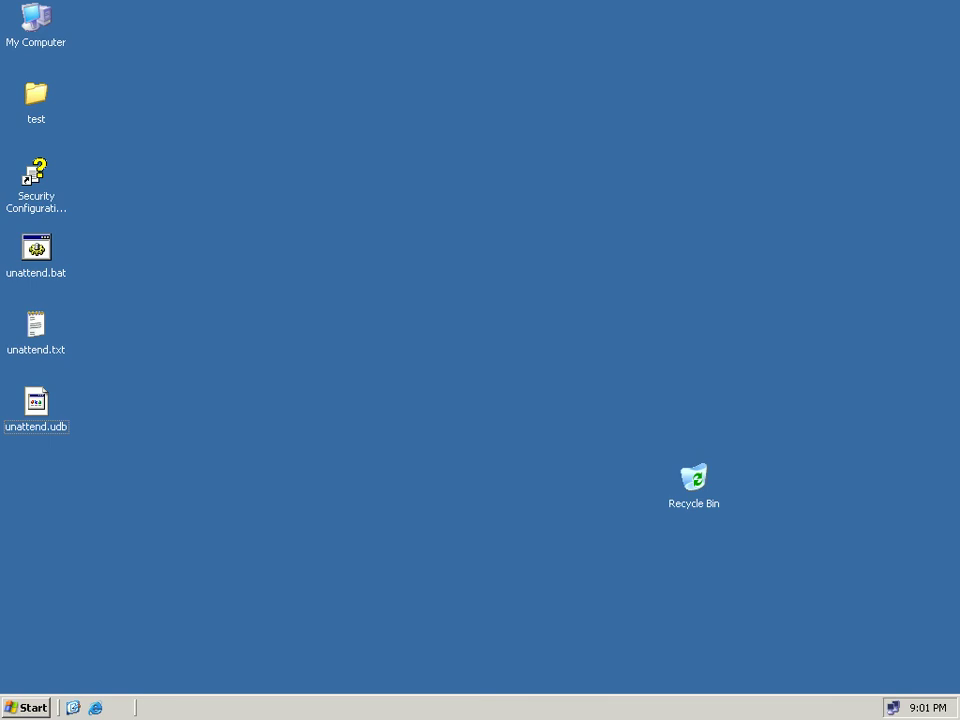
Browse from My Computer to E:\RemoteInstall\Admin\i386, showing folders as icons.
right_click(38, 20)
click(64, 30)
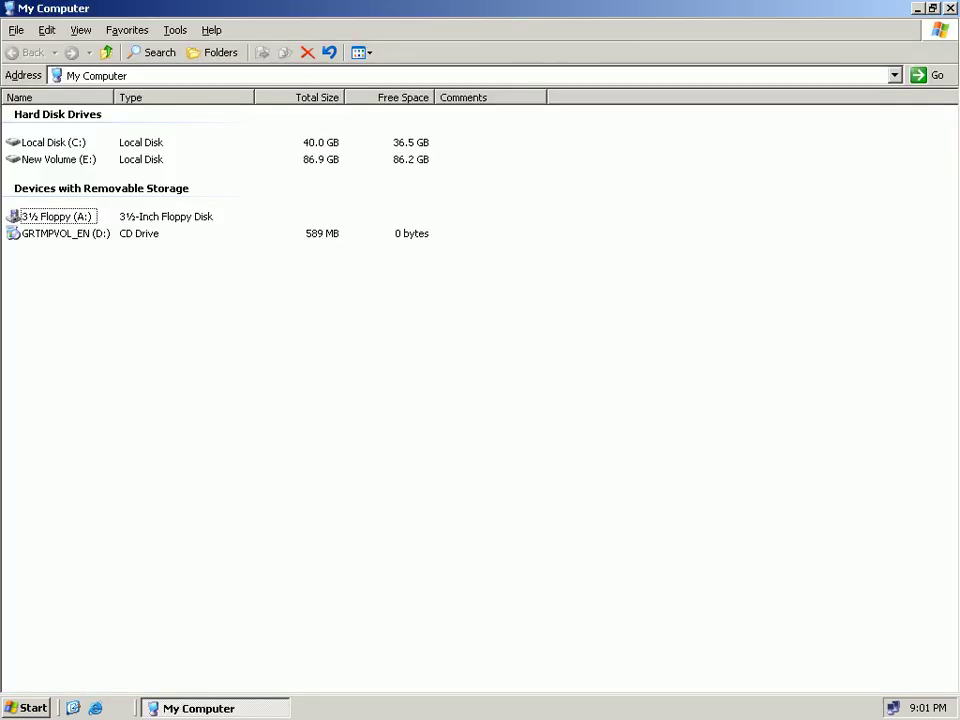
double_click(58, 159)
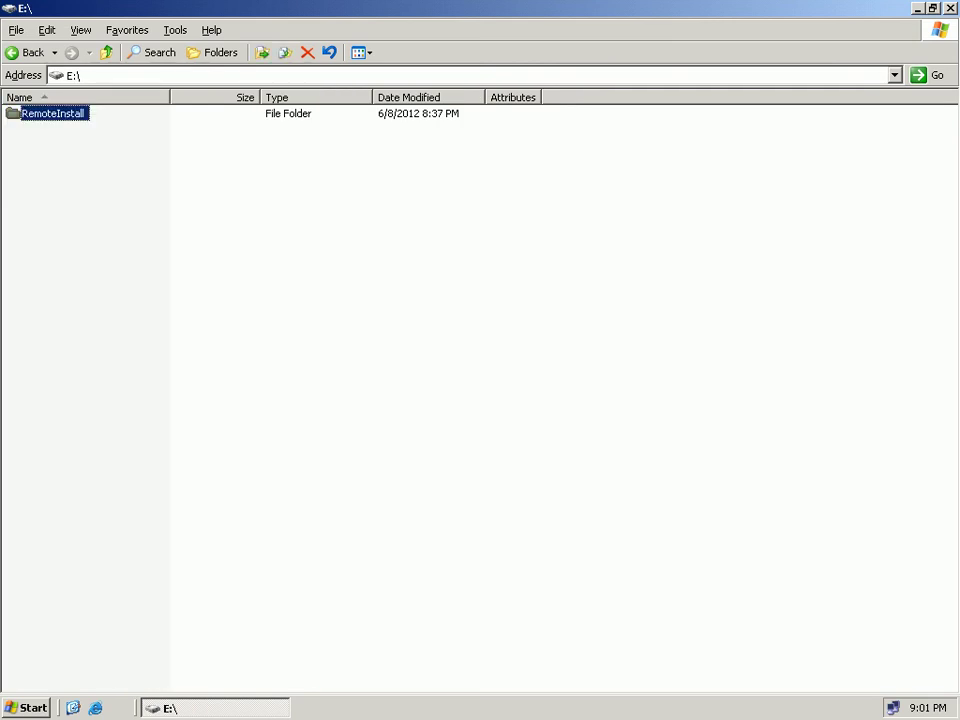
key(Return)
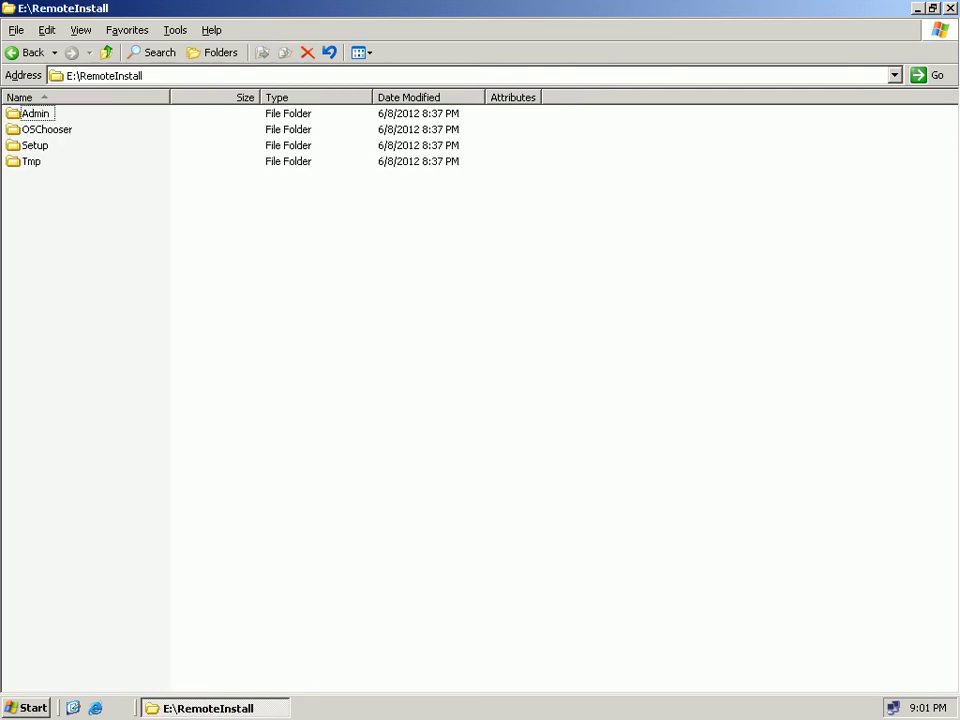
click(361, 53)
click(376, 105)
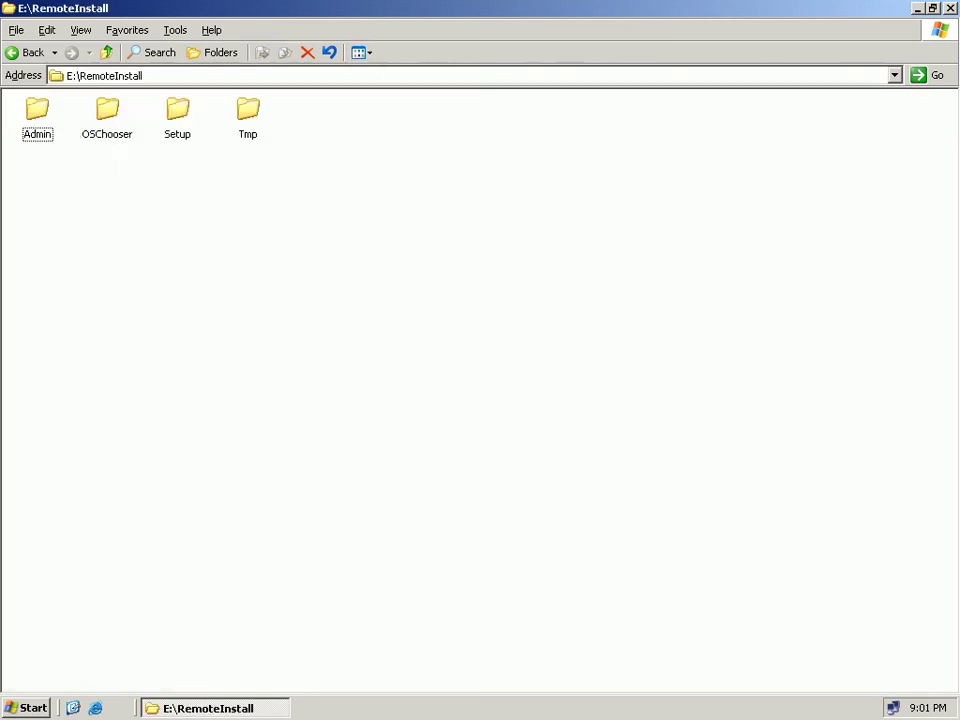
key(Return)
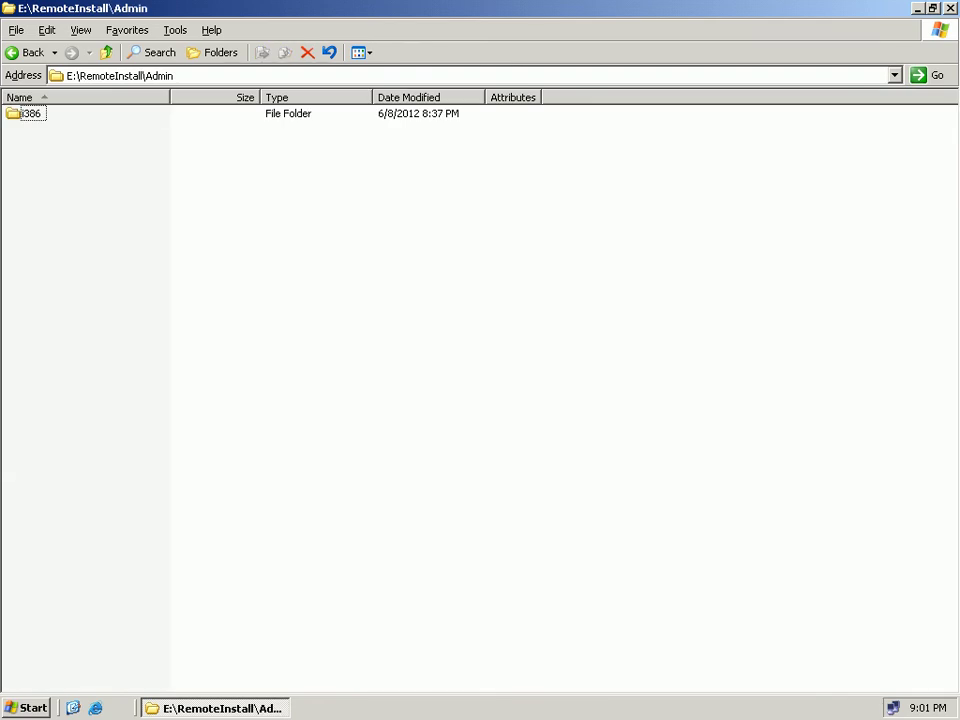
click(361, 53)
click(377, 105)
key(Return)
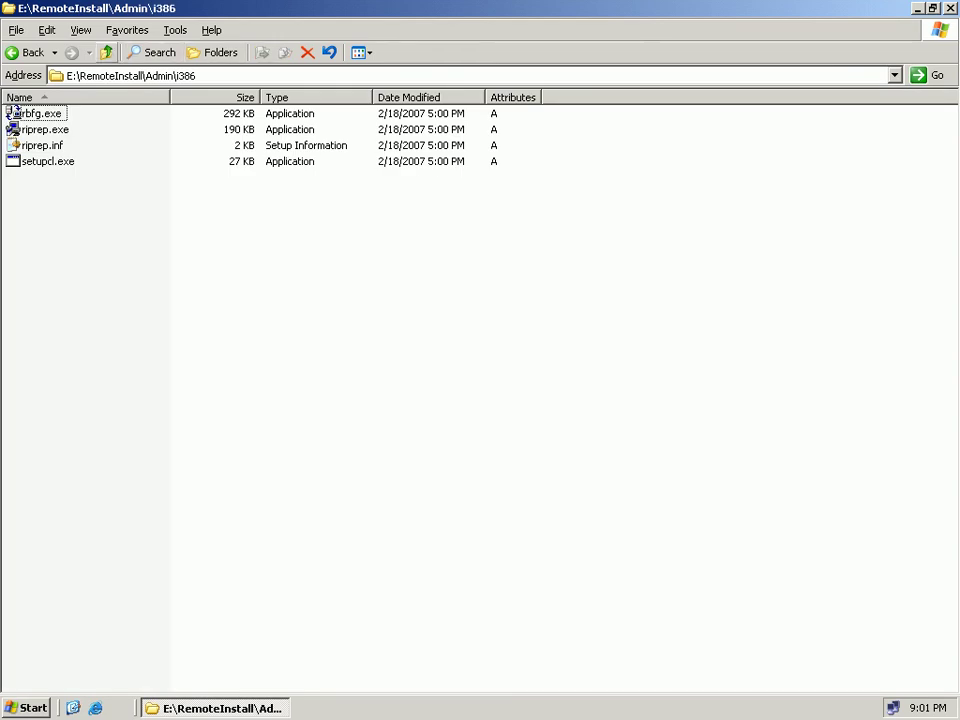
Go back up to My Computer, then reopen E:\RemoteInstall.
click(106, 52)
click(106, 52)
click(106, 52)
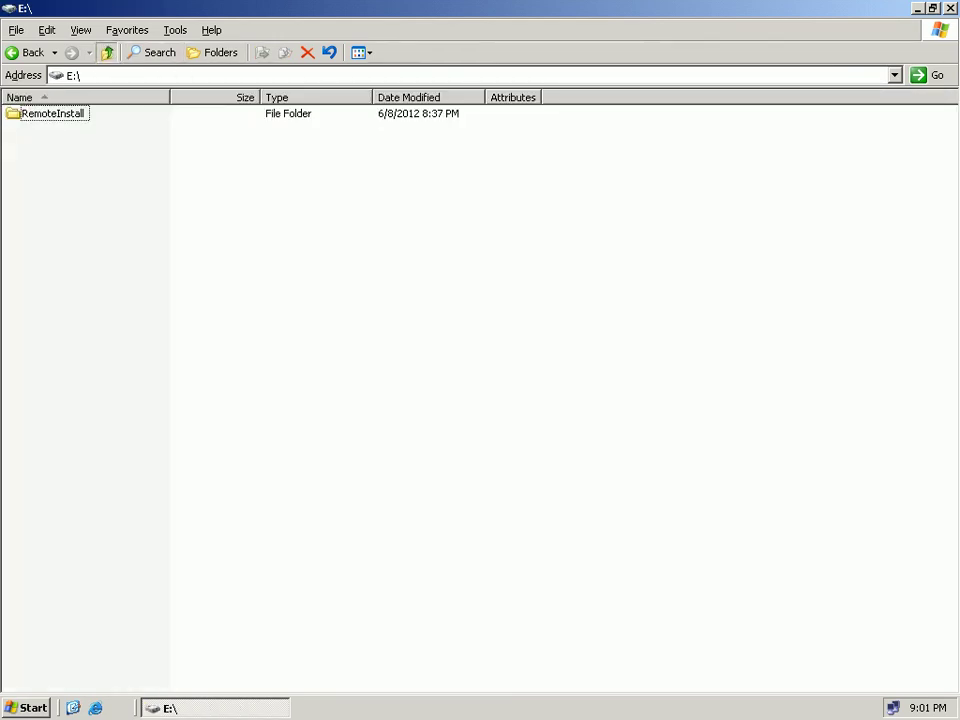
click(106, 52)
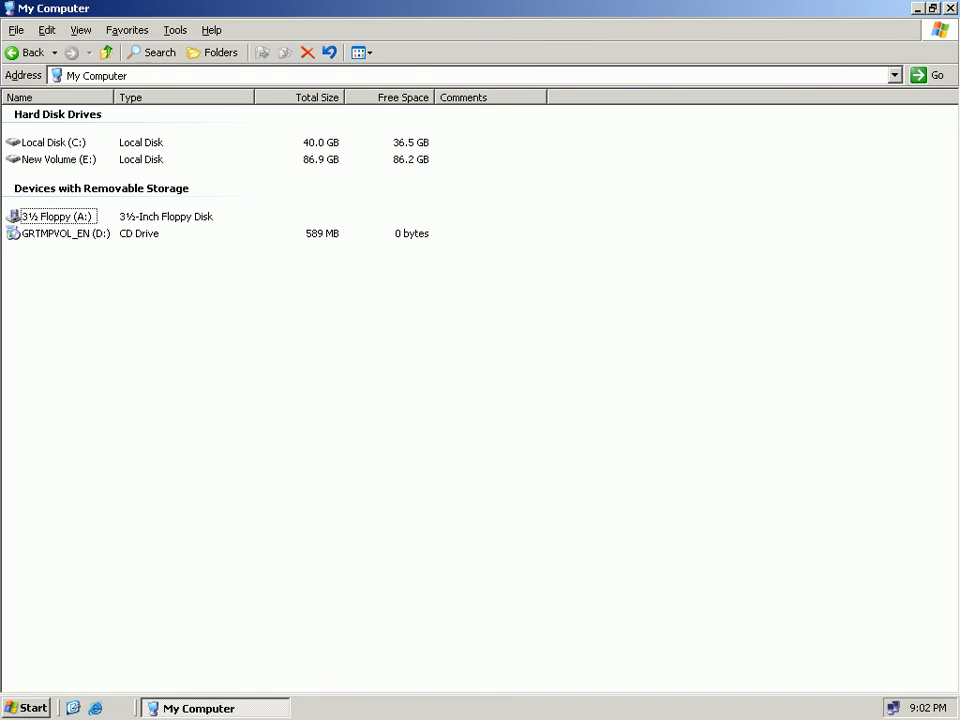
key(Up)
key(Return)
key(Return)
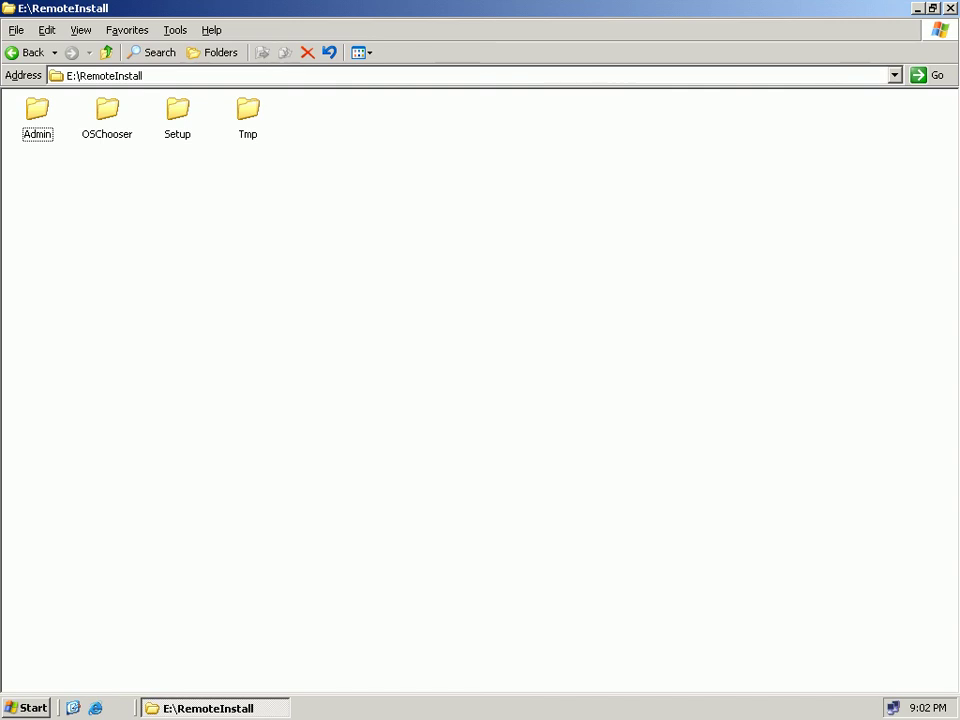
Browse Setup > English > Images > WINDOWS-XP > i386 and open its templates folder.
click(177, 115)
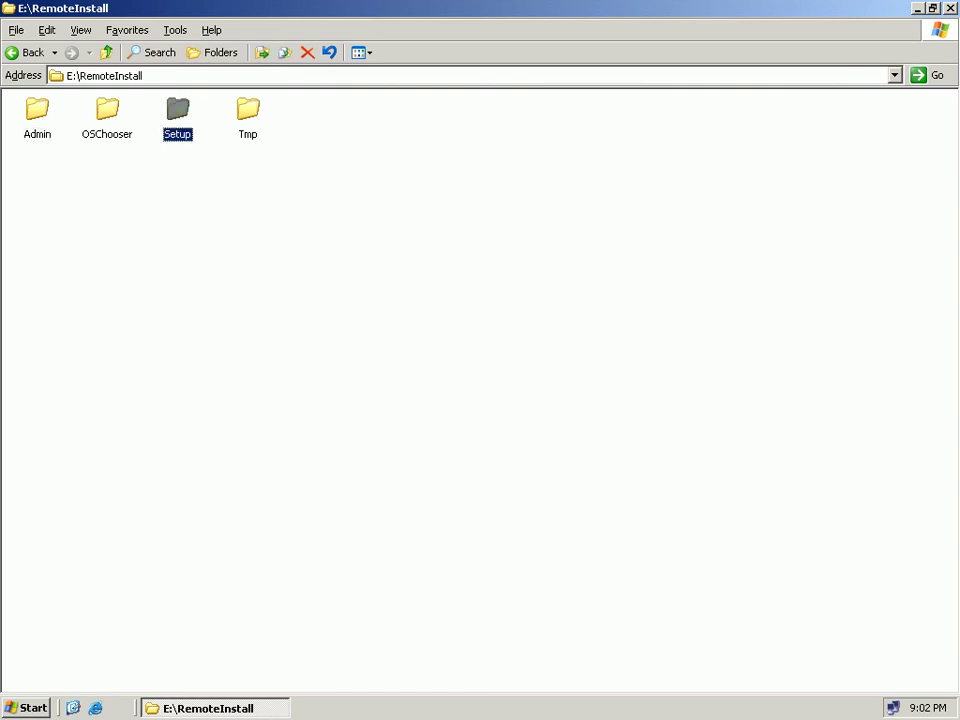
key(Return)
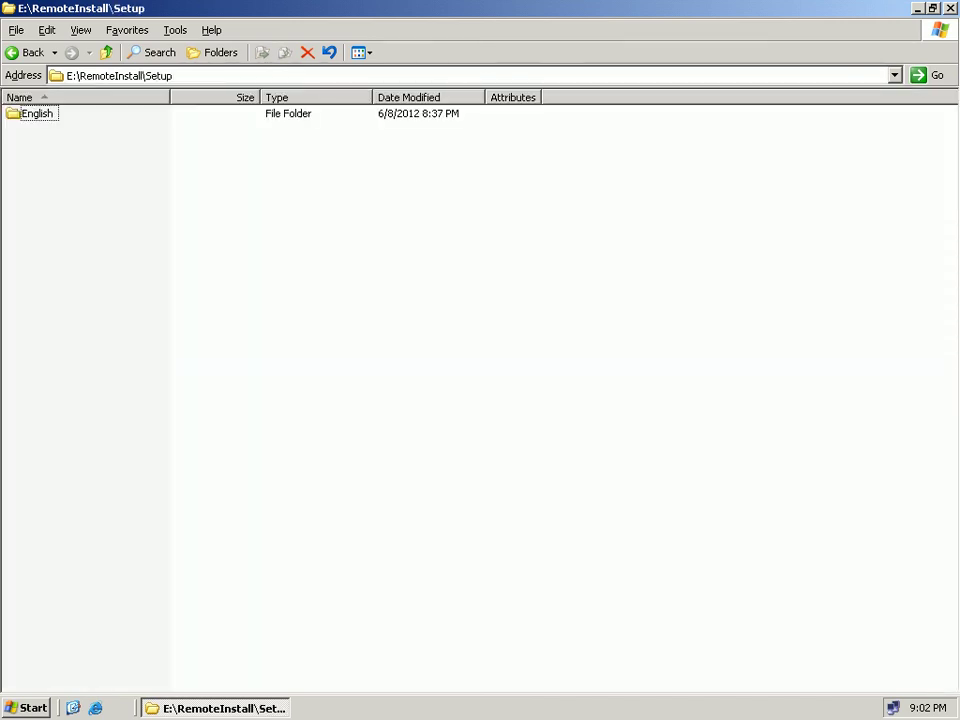
key(Return)
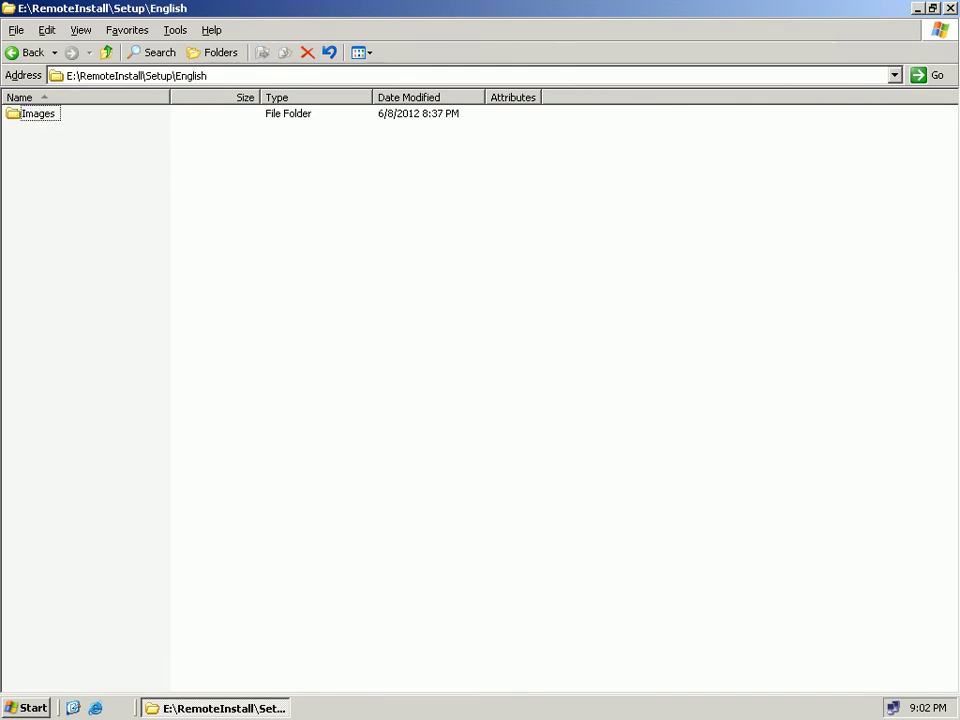
key(Return)
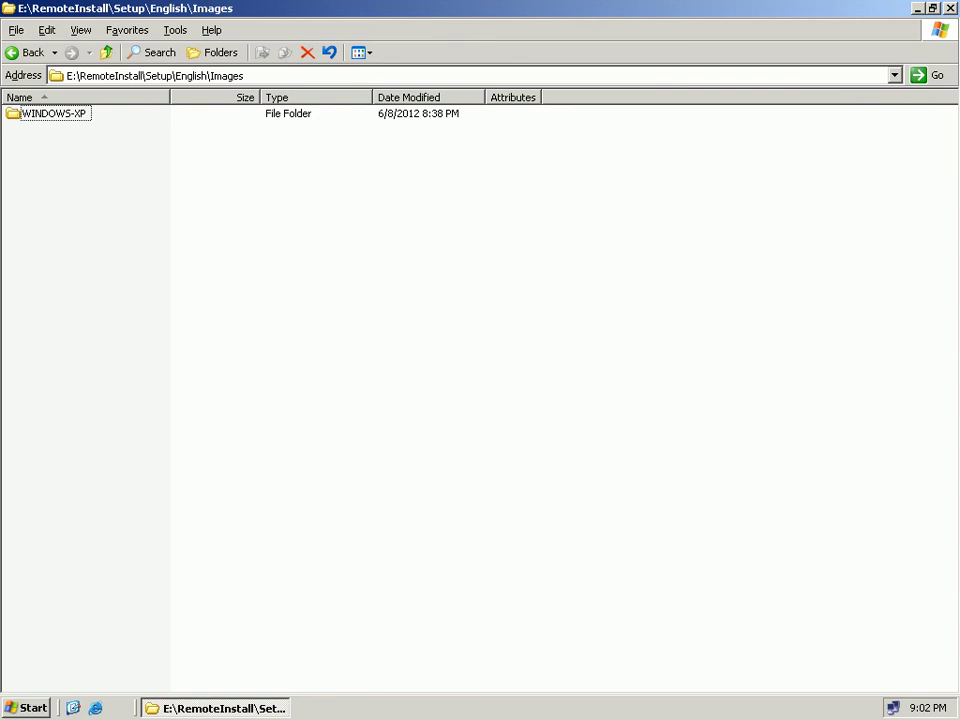
double_click(24, 115)
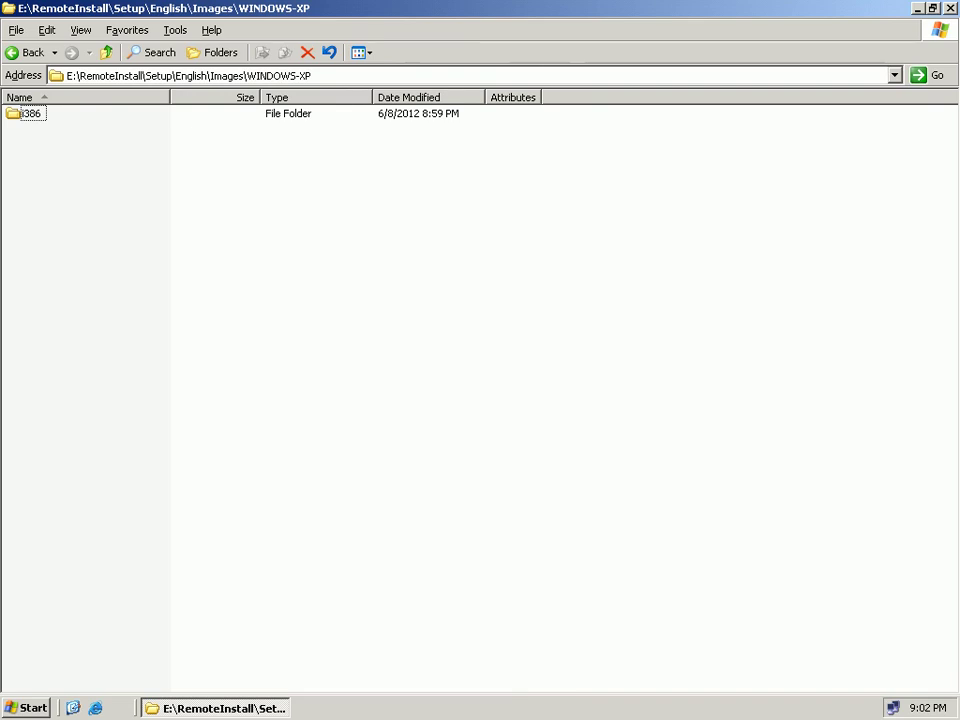
double_click(28, 114)
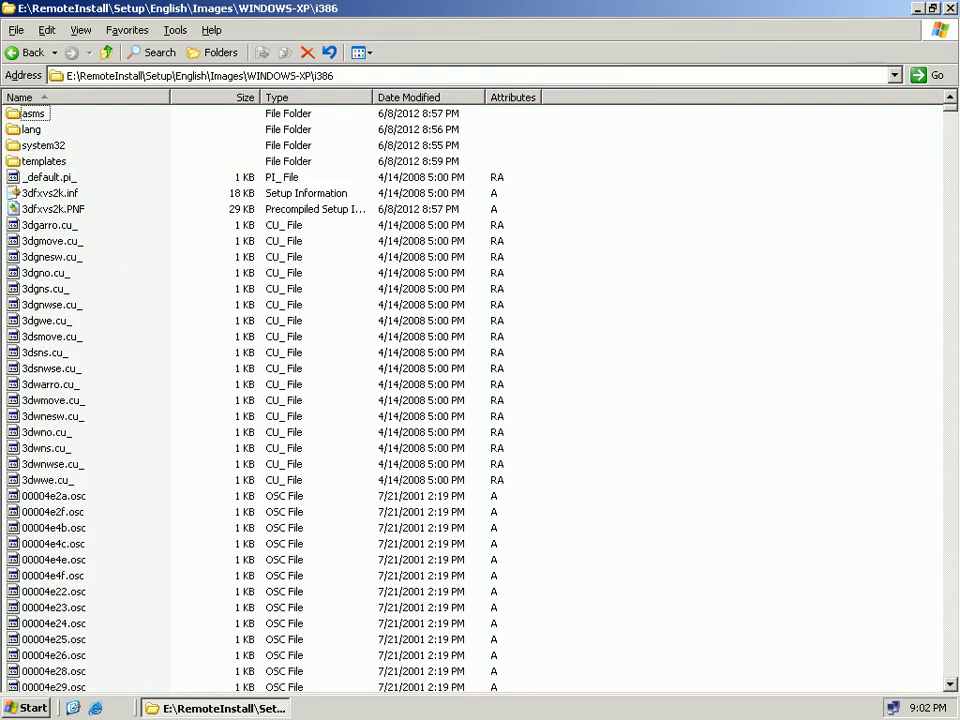
click(48, 163)
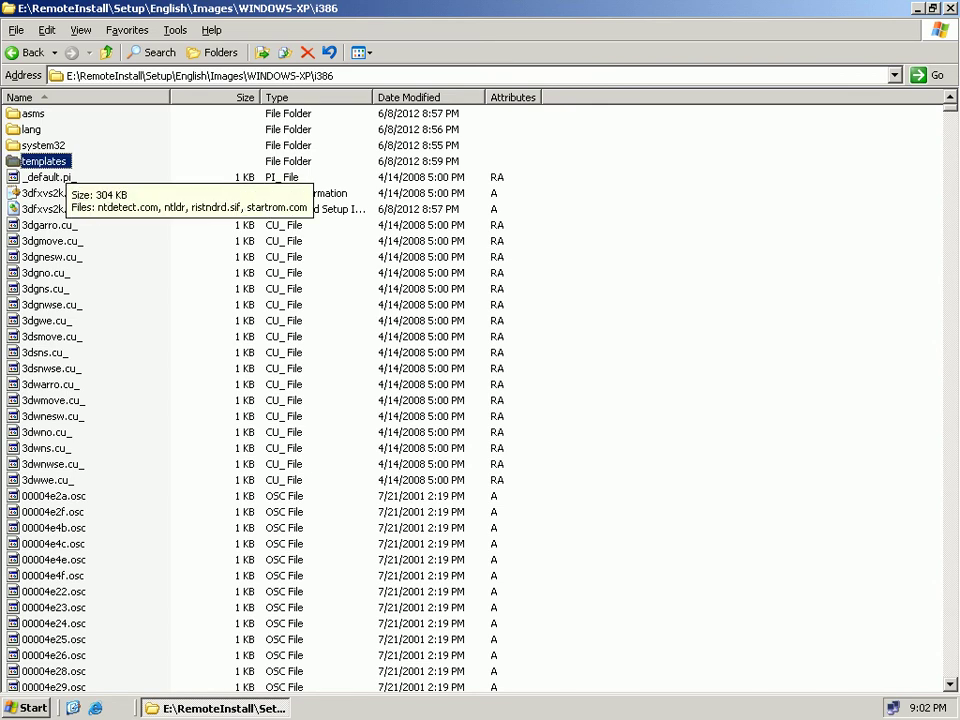
key(Return)
Highlight parts of the templates folder path in the address bar, including the i386 part.
click(224, 75)
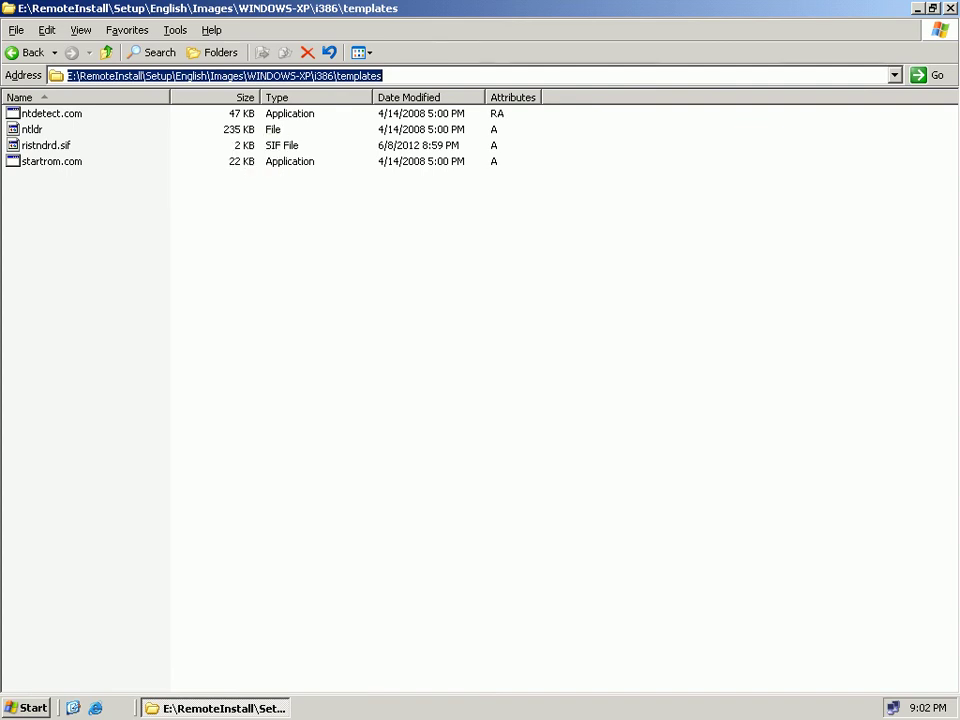
drag(151, 75, 60, 75)
click(384, 75)
Switch the folder to icon view and open ristndrd.sif with Notepad via 'Select the program from a list'.
click(369, 52)
click(377, 105)
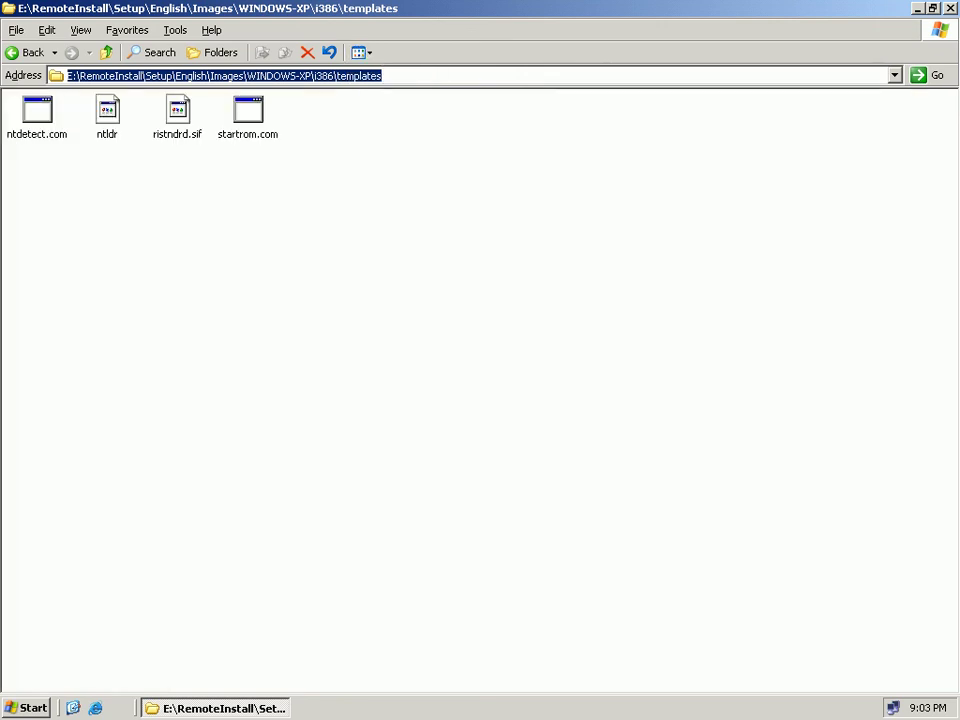
click(178, 115)
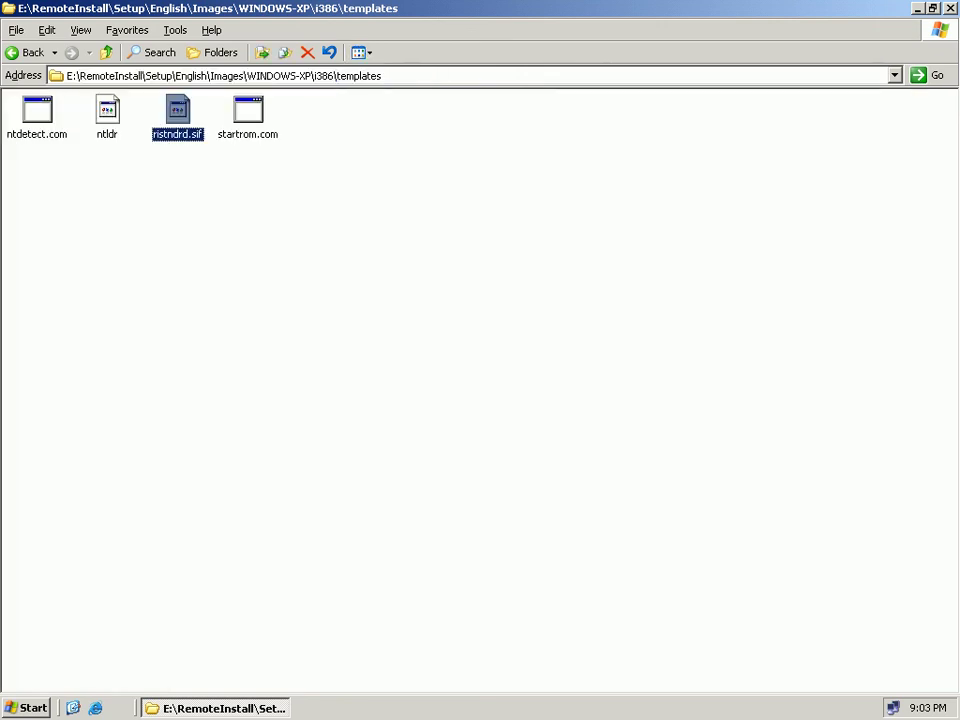
key(shift+F10)
key(Down)
key(Return)
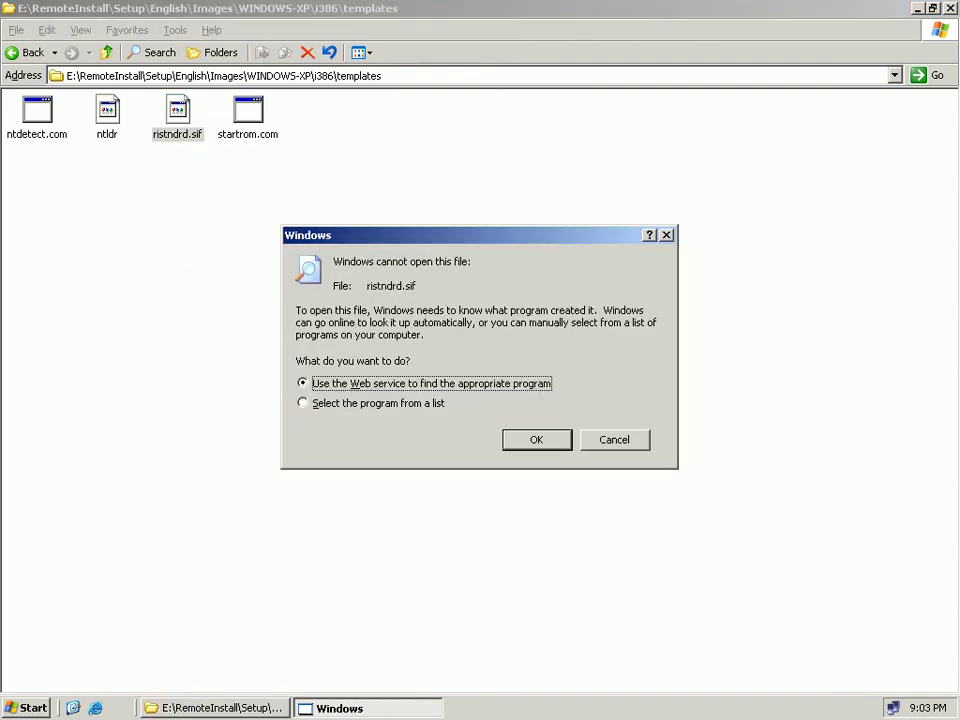
key(Down)
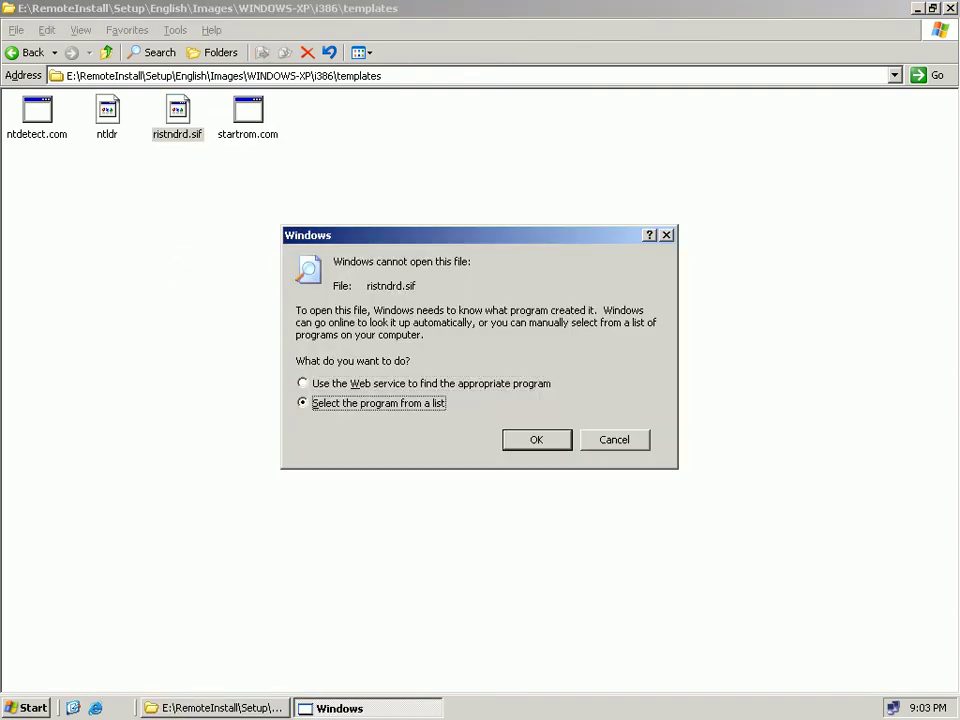
key(Return)
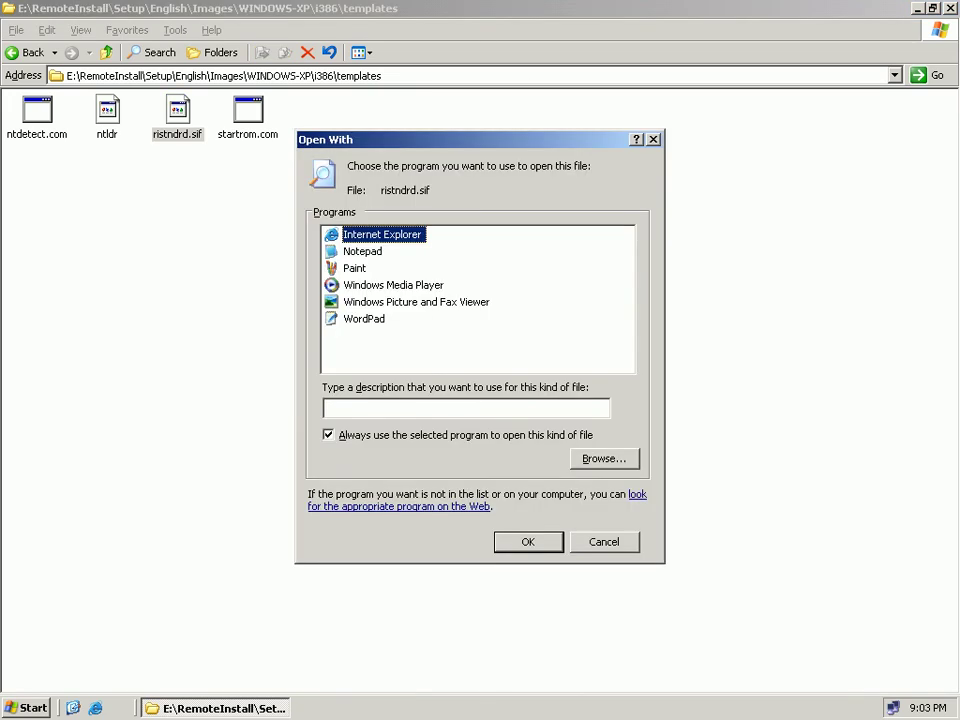
key(Down)
key(Return)
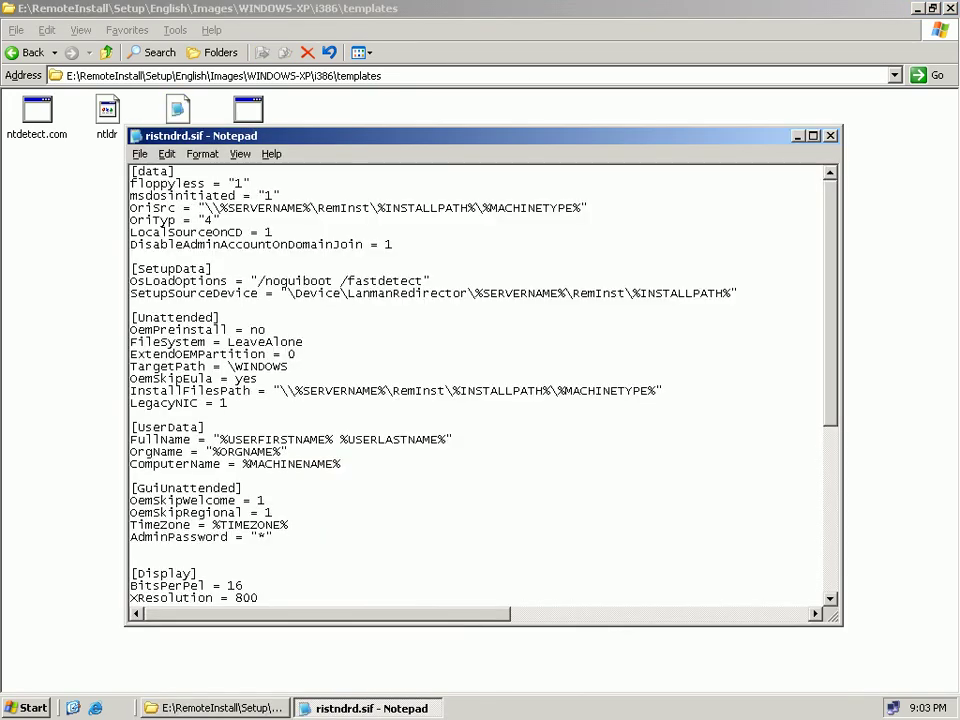
Maximize Notepad, select the 'Yes' after Repartition, and scroll down to the [OSChooser] section.
key(alt+space)
key(x)
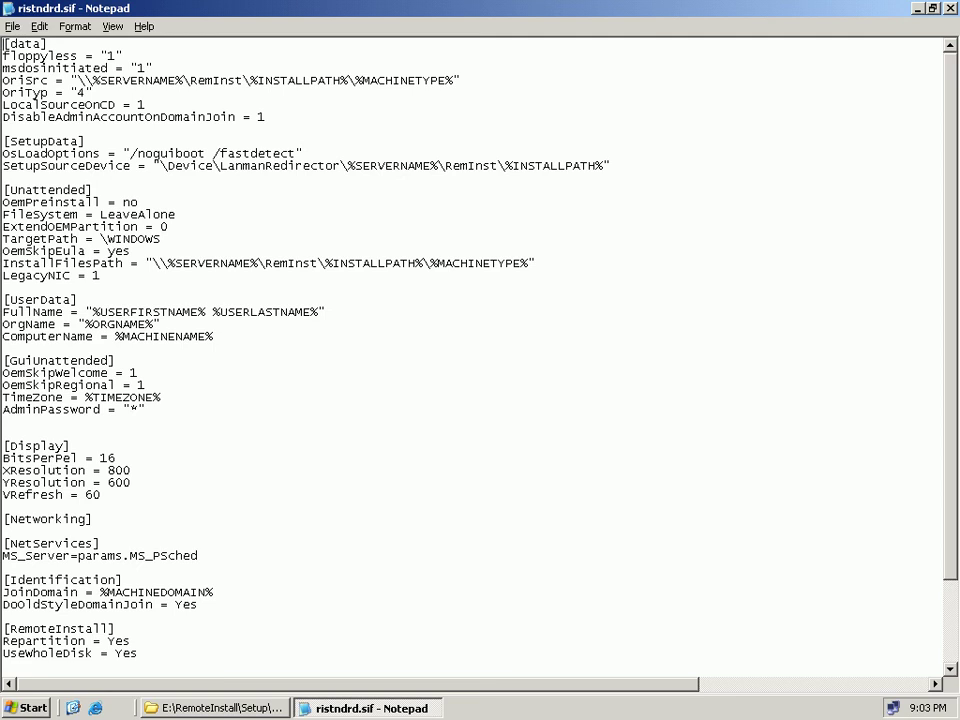
drag(131, 641, 108, 641)
scroll(470, 350, down, 3)
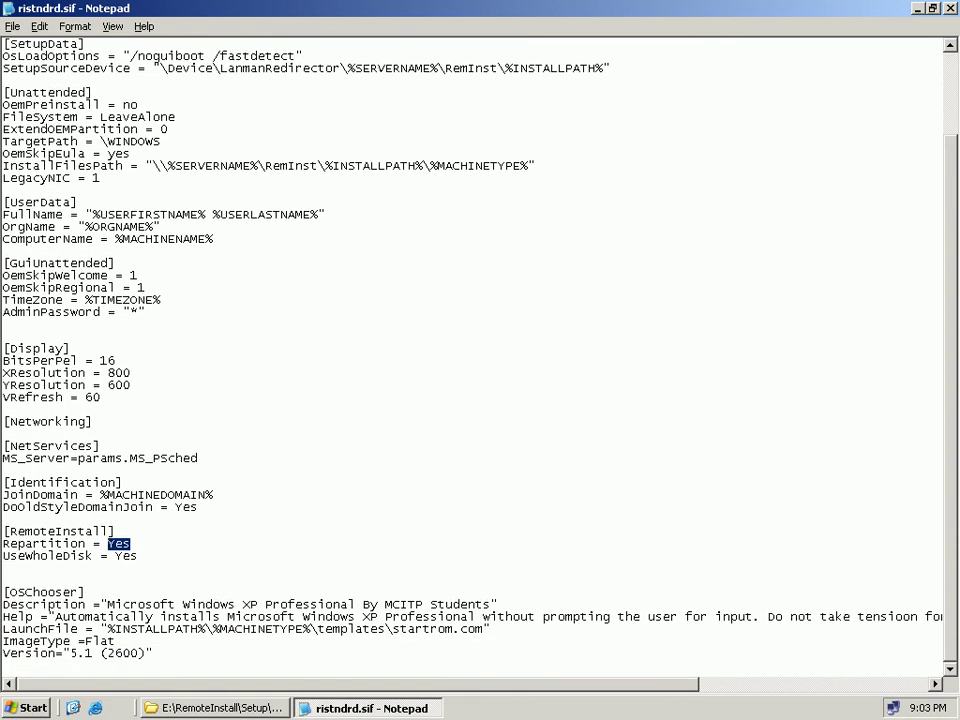
Change Repartition and UseWholeDisk from Yes to No and save ristndrd.sif.
text(No)
double_click(126, 556)
text(No)
key(alt+f)
key(Down)
key(Down)
key(Return)
Highlight the settings from OemPreinstall through UseWholeDisk for review, then close Notepad.
click(131, 556)
drag(4, 100, 92, 425)
click(131, 384)
drag(131, 556, 3, 203)
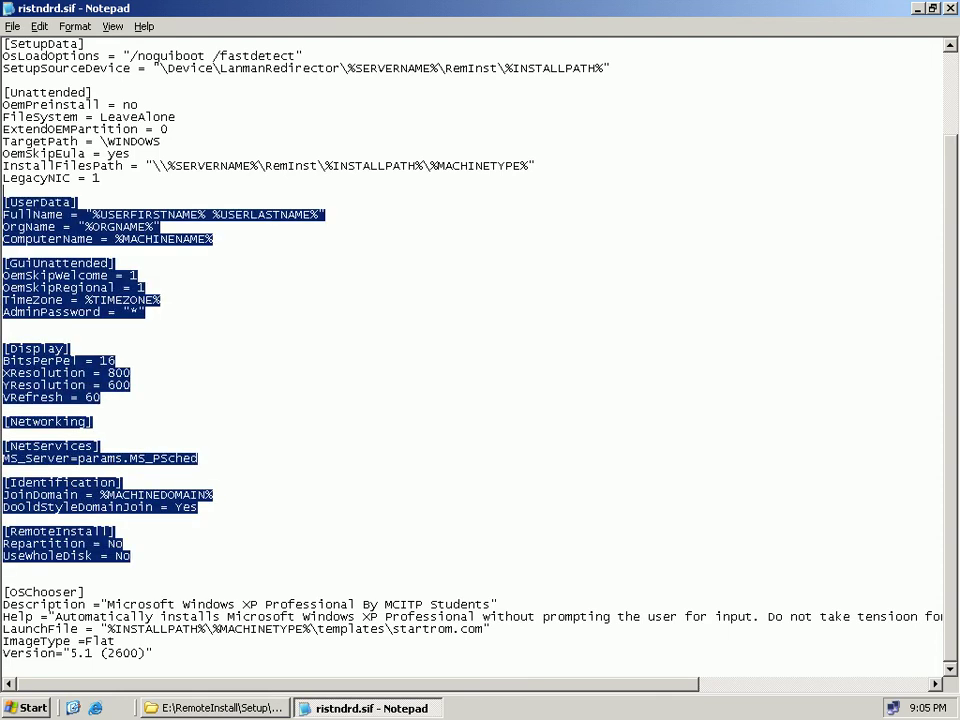
click(2, 435)
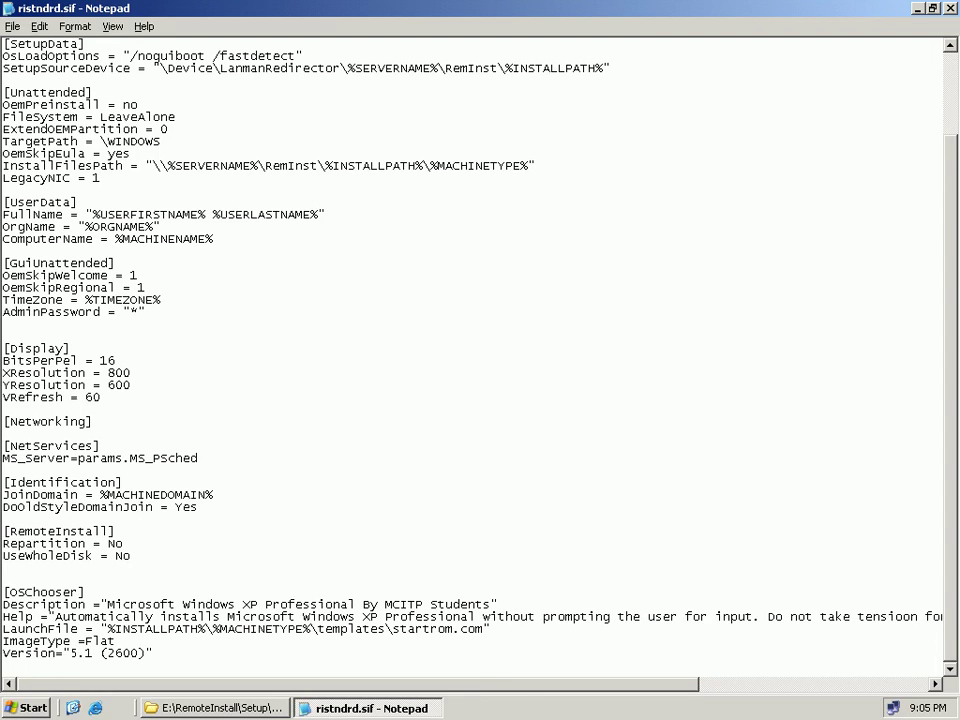
key(alt+F4)
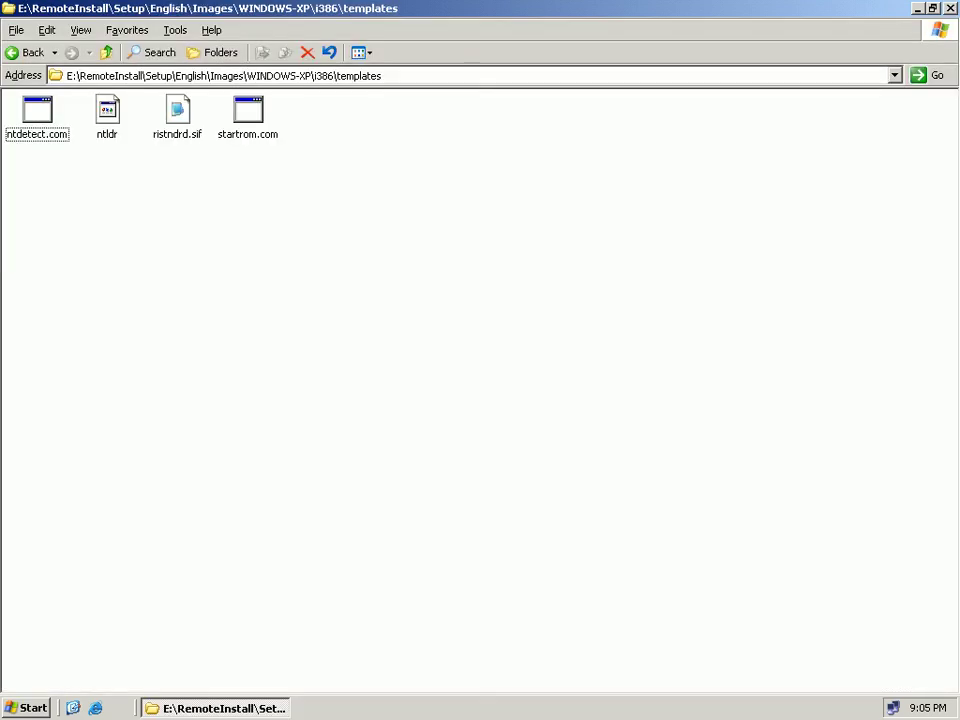
Climb from templates through i386 and WINDOWS-XP up to E:\RemoteInstall, then close Explorer.
key(BackSpace)
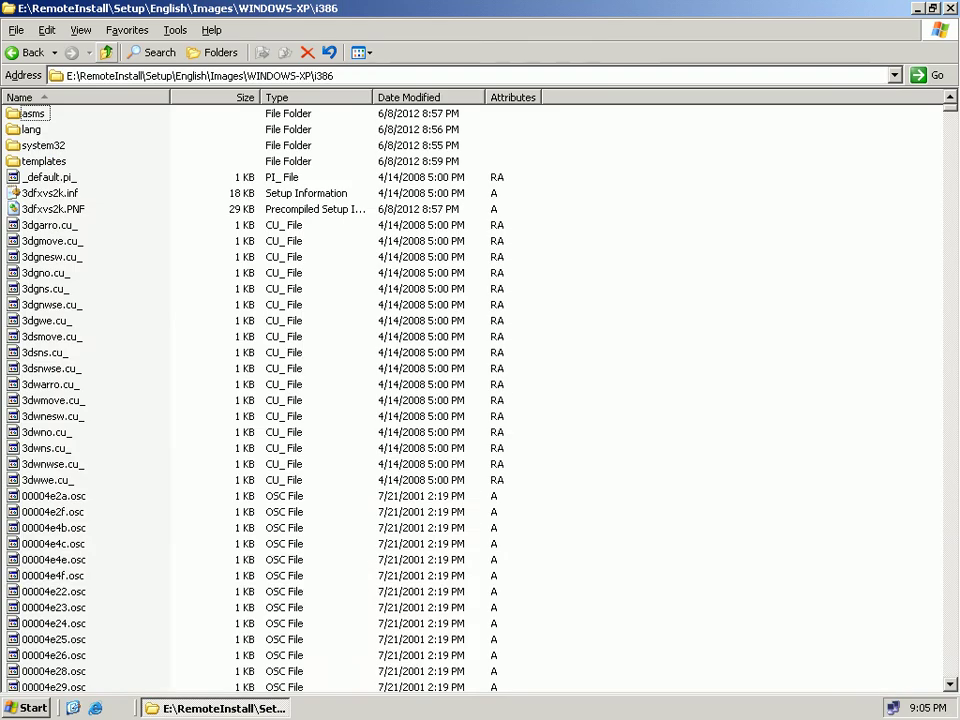
key(BackSpace)
key(BackSpace)
key(BackSpace)
key(BackSpace)
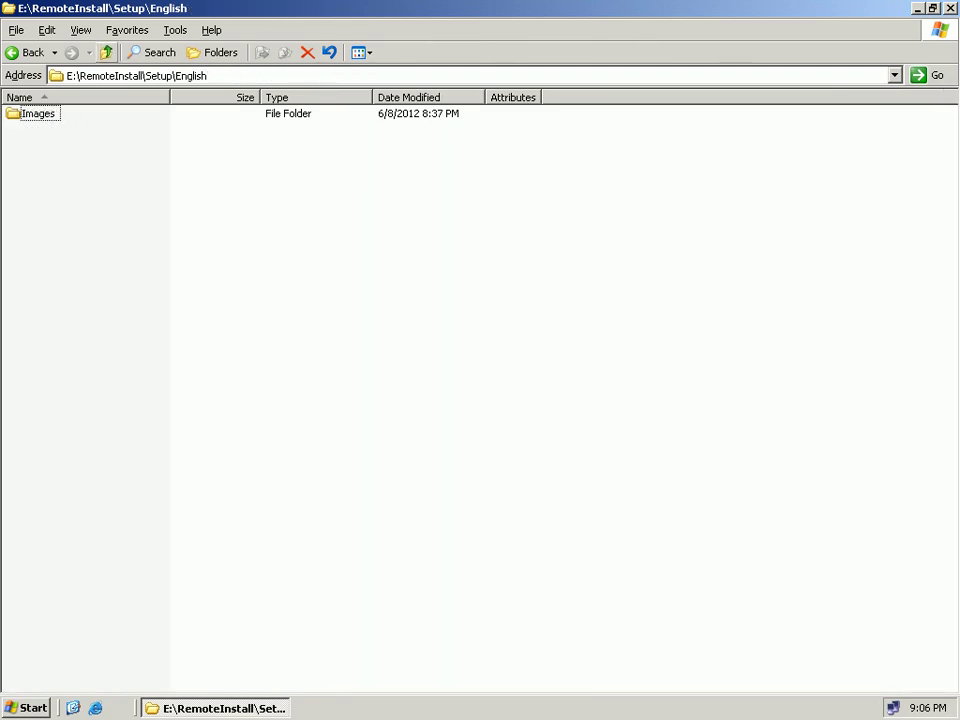
key(BackSpace)
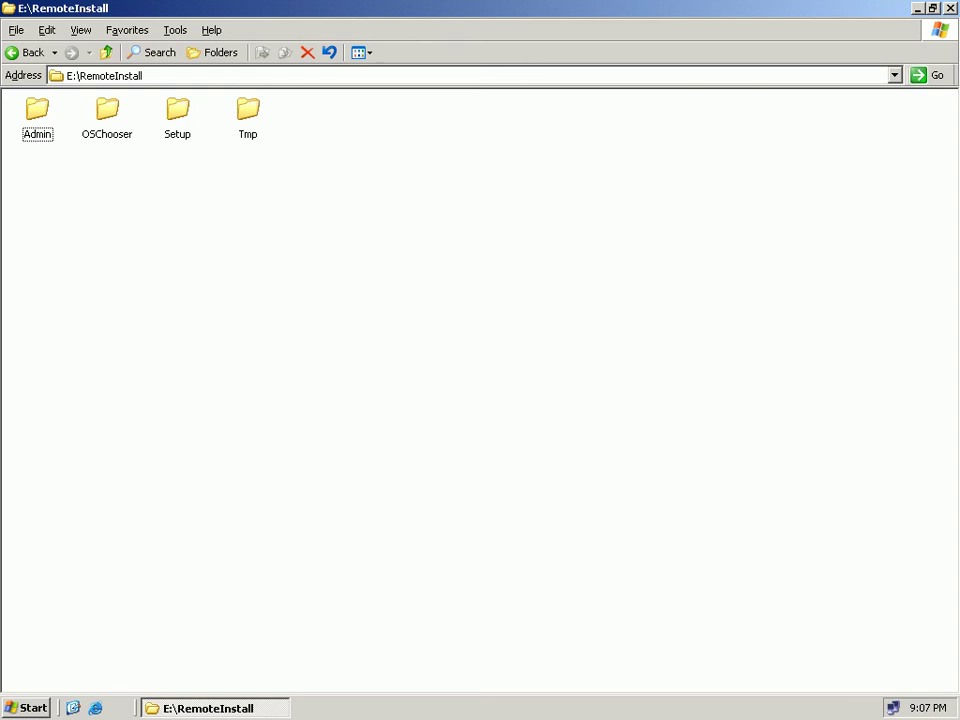
key(alt+F4)
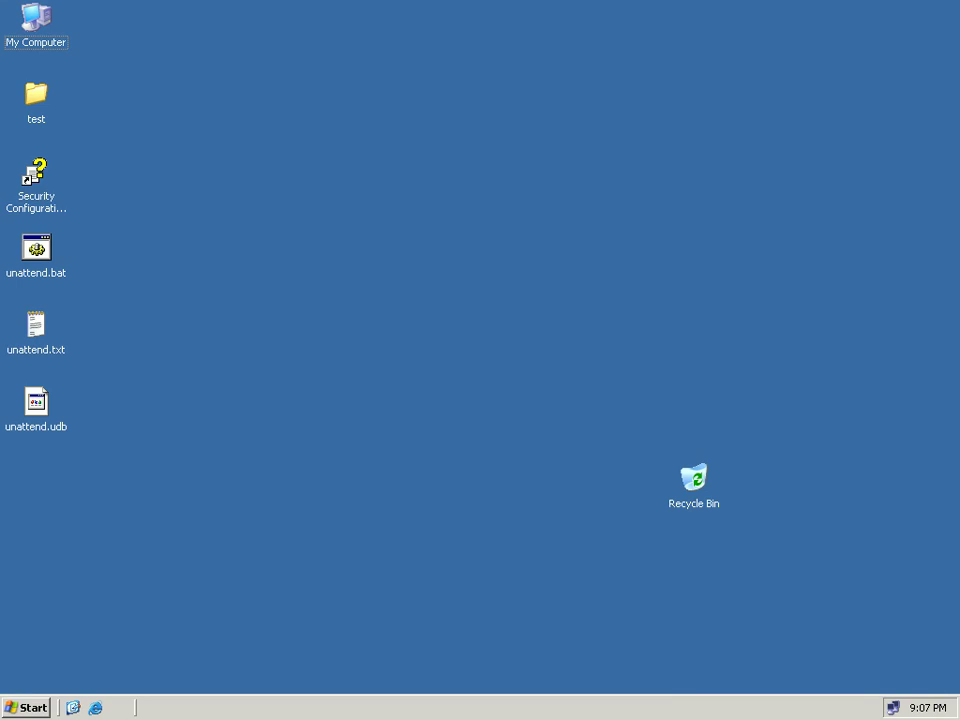
Run \\2003-DC from the Start menu and select the REMINST share among its shares.
key(super)
key(r)
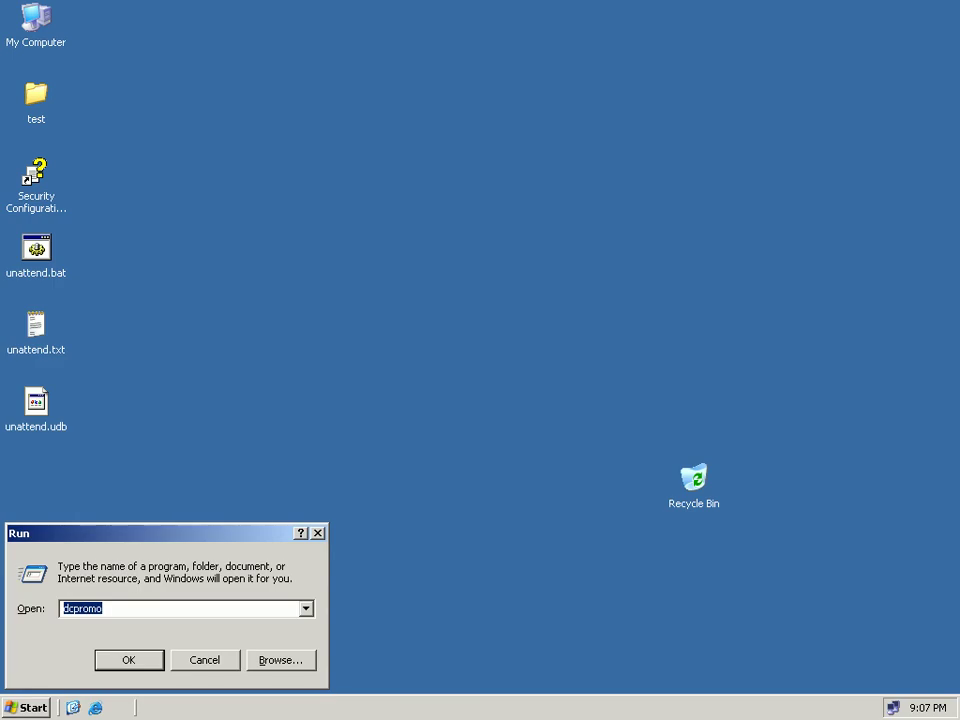
text(\)
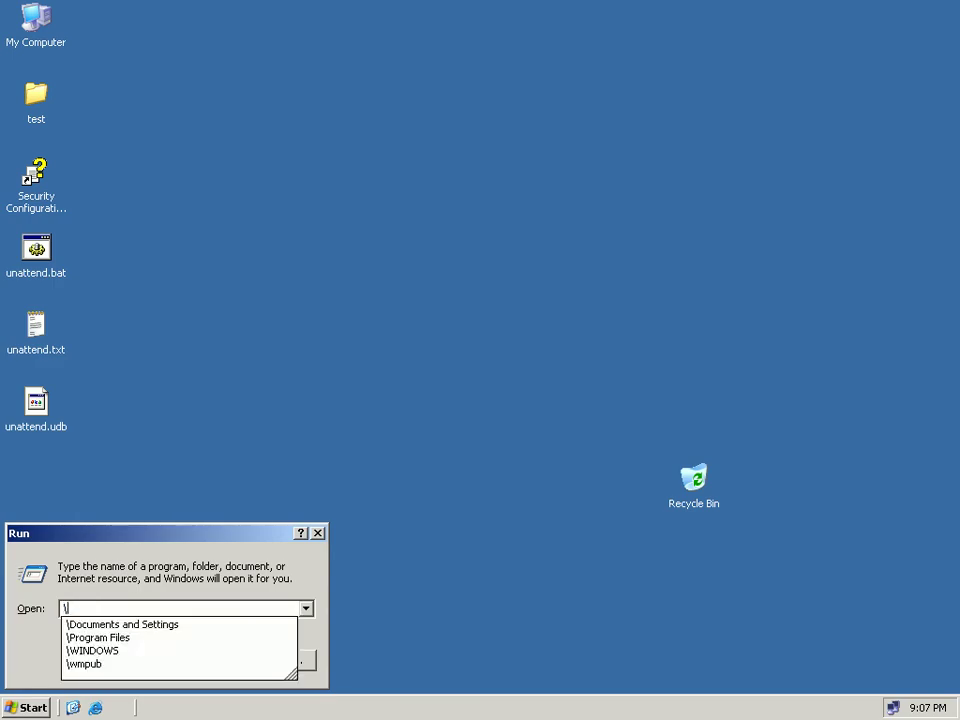
text(\2)
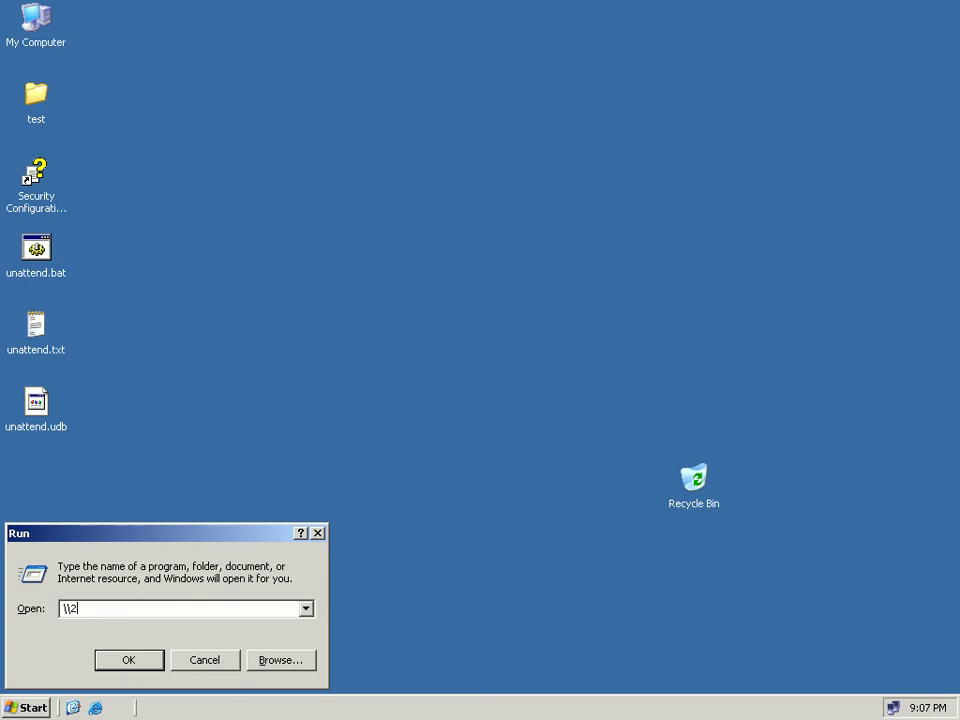
text(003-DC)
key(Return)
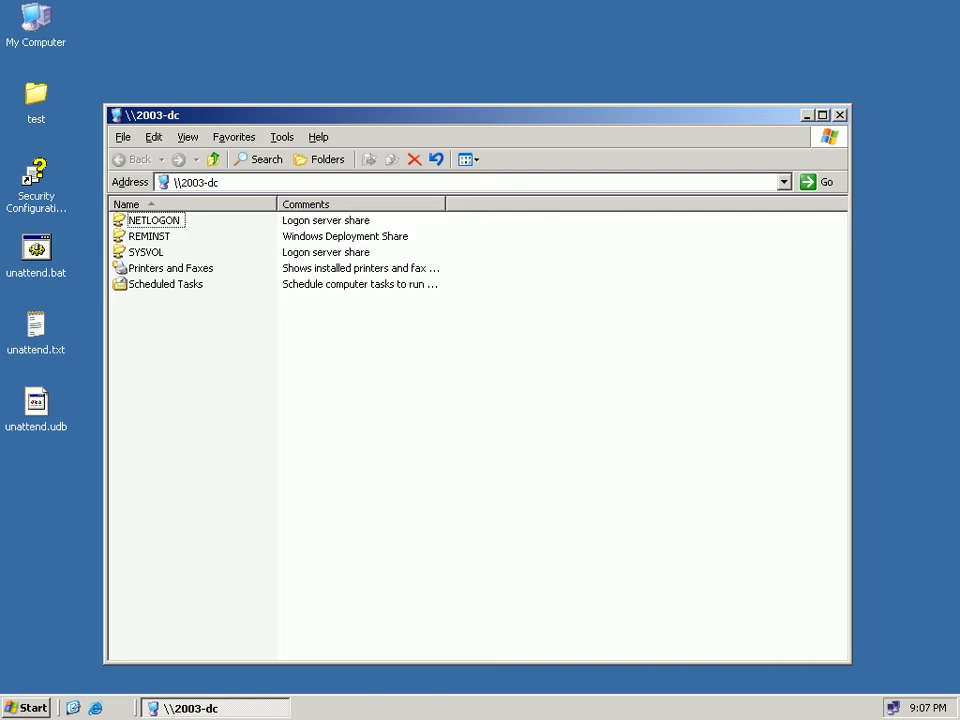
key(alt+d)
key(End)
click(149, 236)
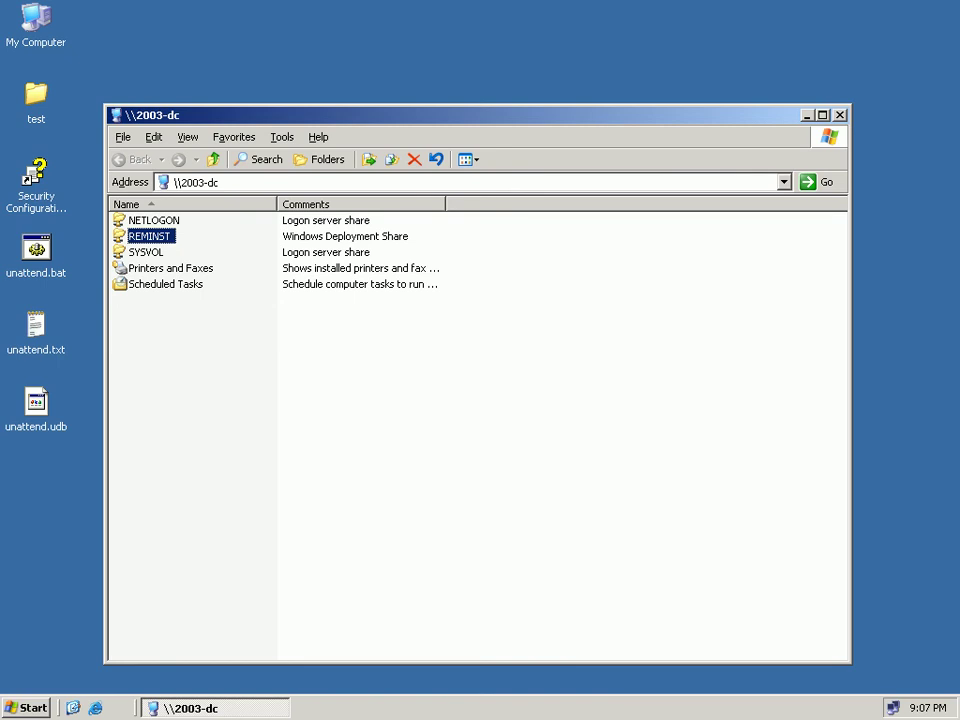
Open REMINST > Admin > i386 and bring up the context menu for riprep.exe.
key(Return)
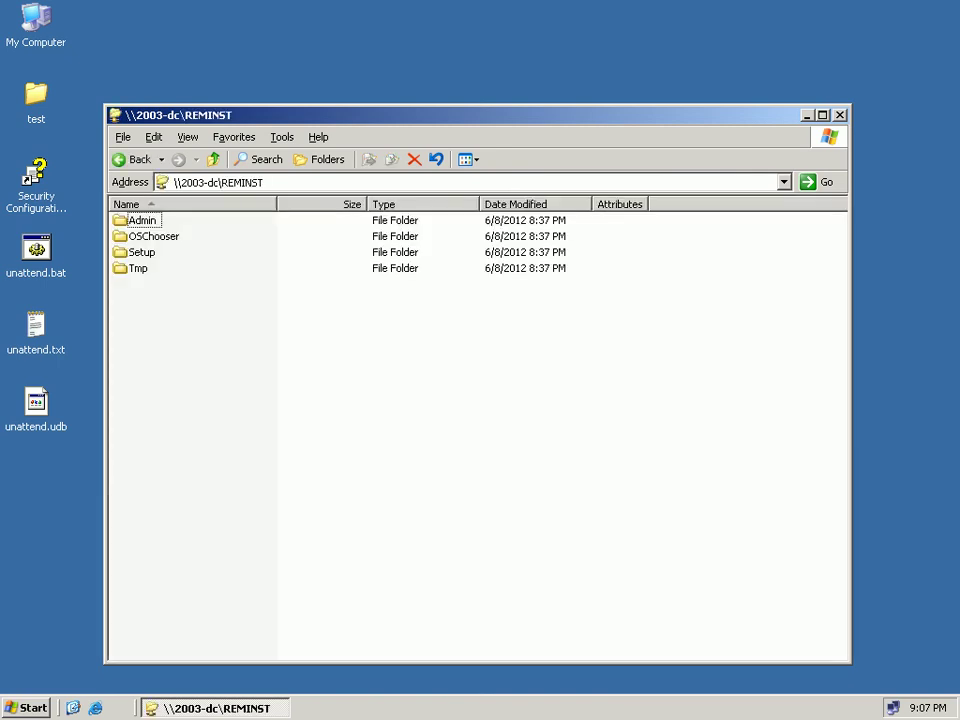
click(142, 220)
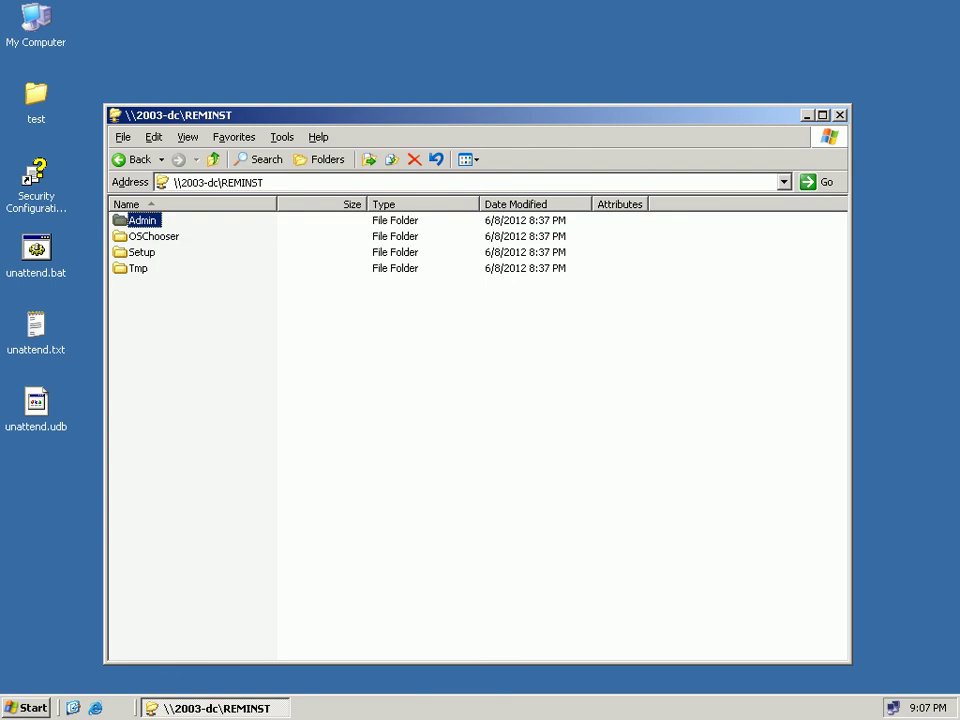
double_click(142, 220)
double_click(121, 219)
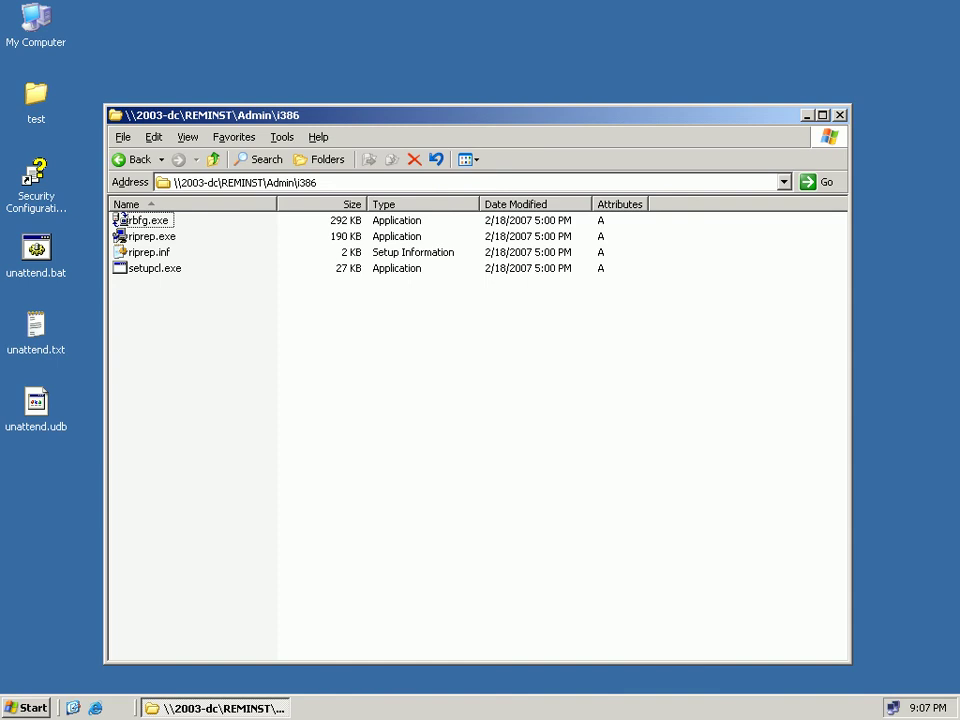
key(Down)
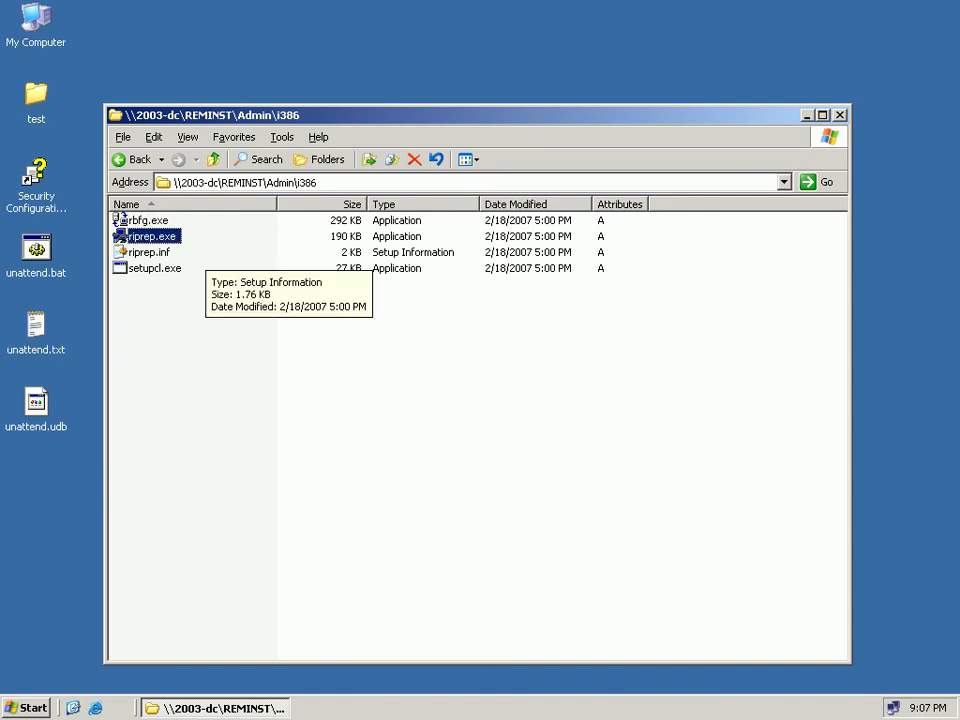
key(shift+F10)
Launch riprep.exe past the unverified-publisher security warning and close the i386 folder window.
key(Escape)
key(Return)
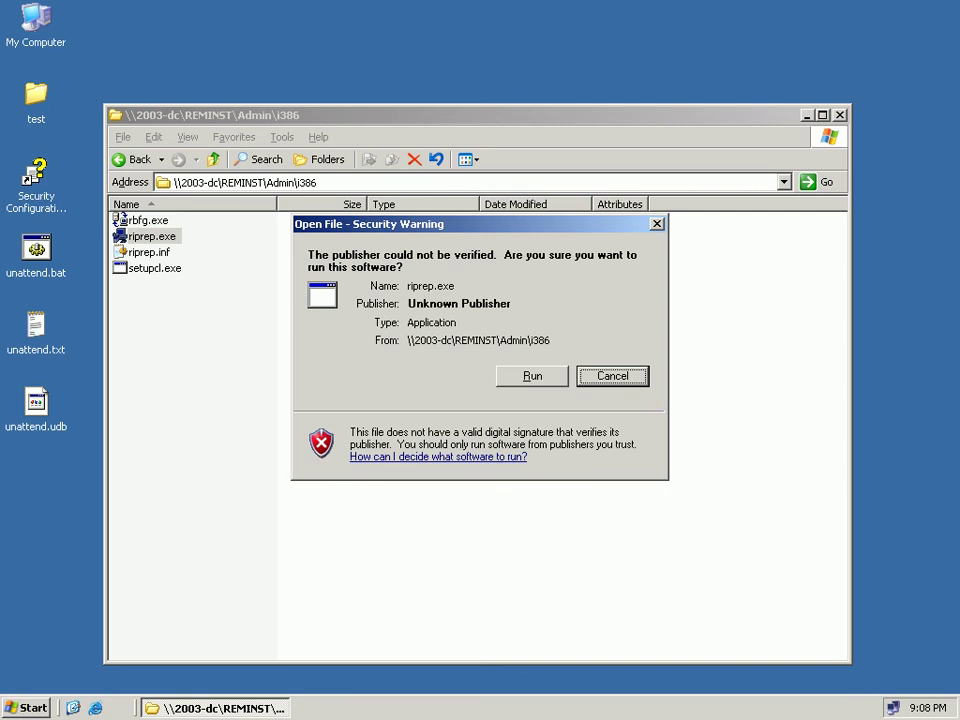
key(Escape)
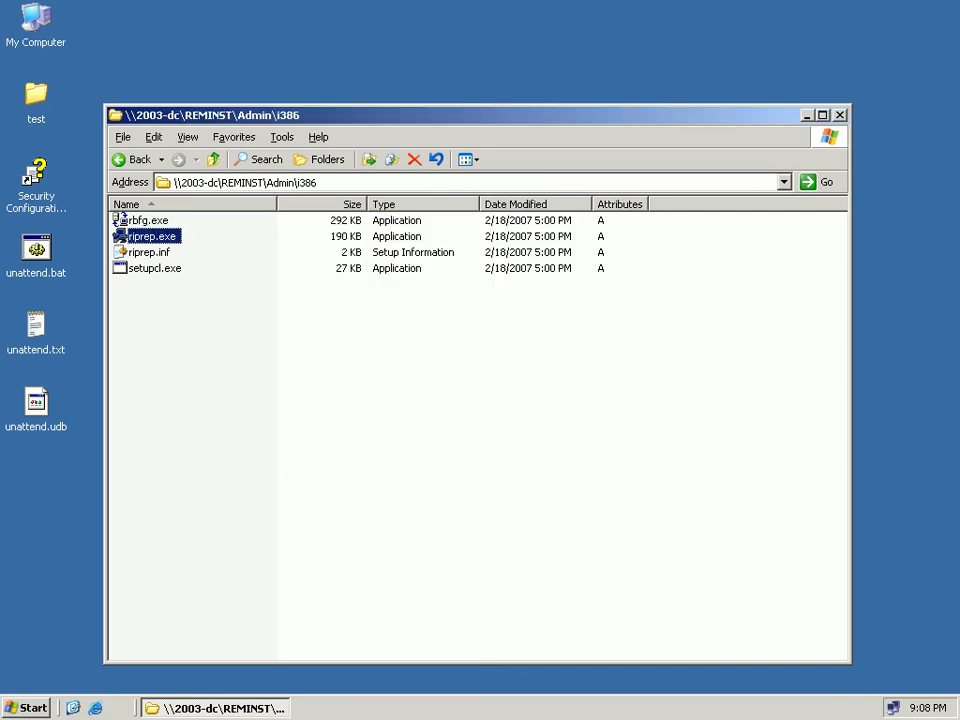
key(alt+F4)
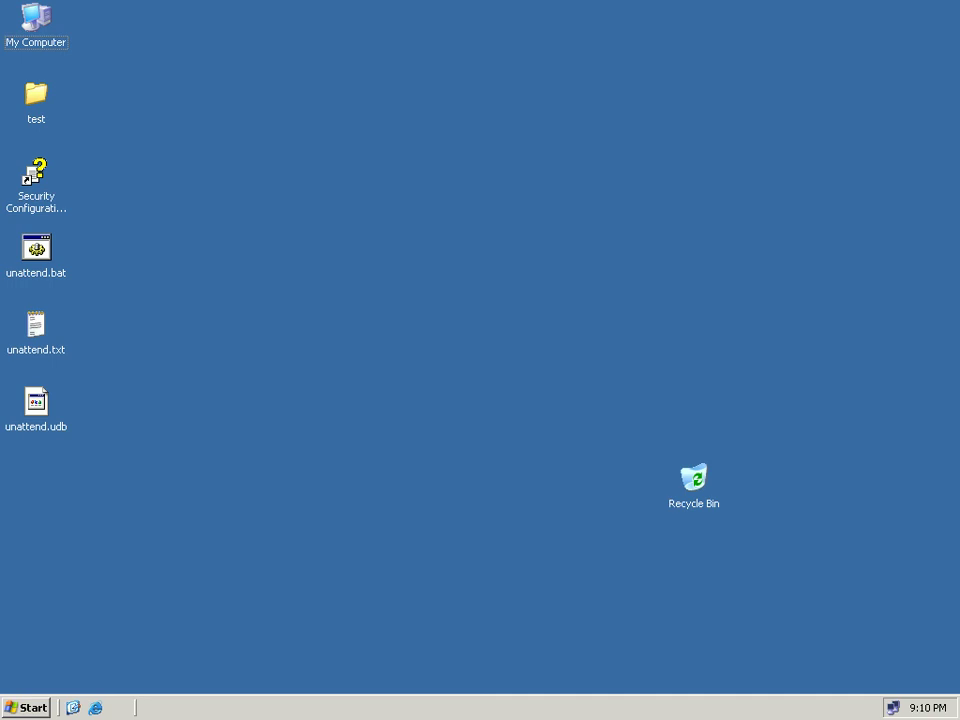
Launch Active Directory Users and Computers from Administrative Tools and maximize its window.
click(36, 330)
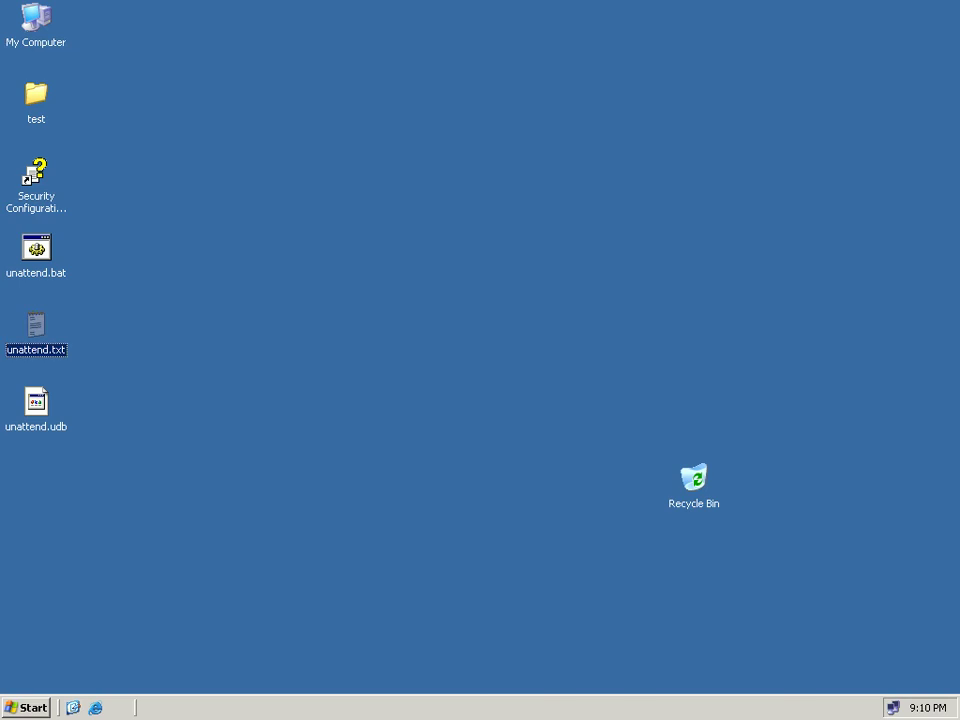
key(super)
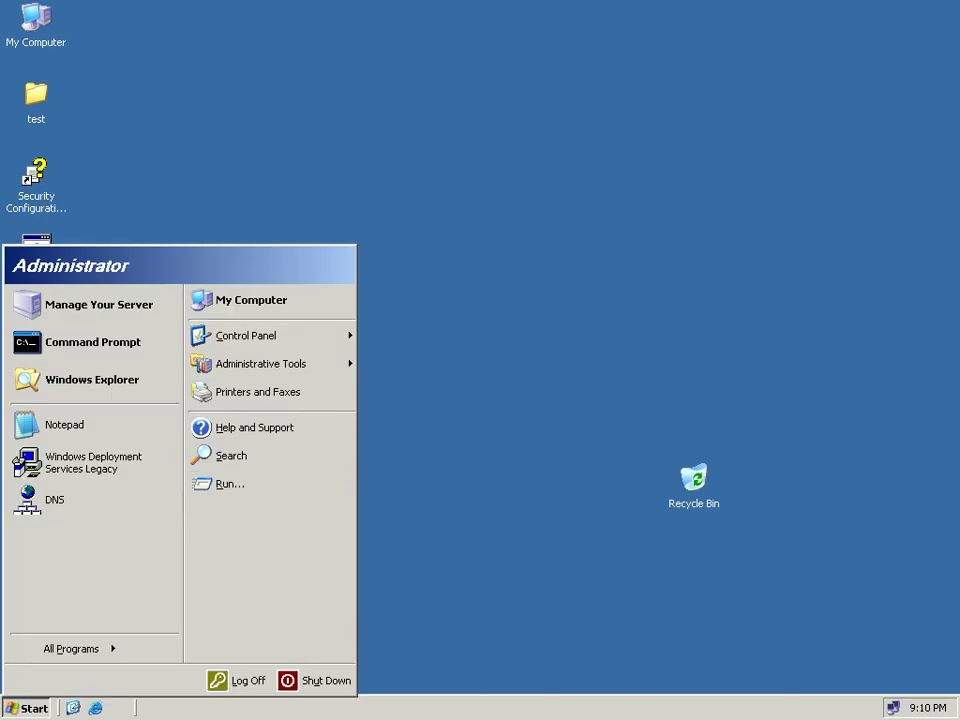
mouse_move(270, 363)
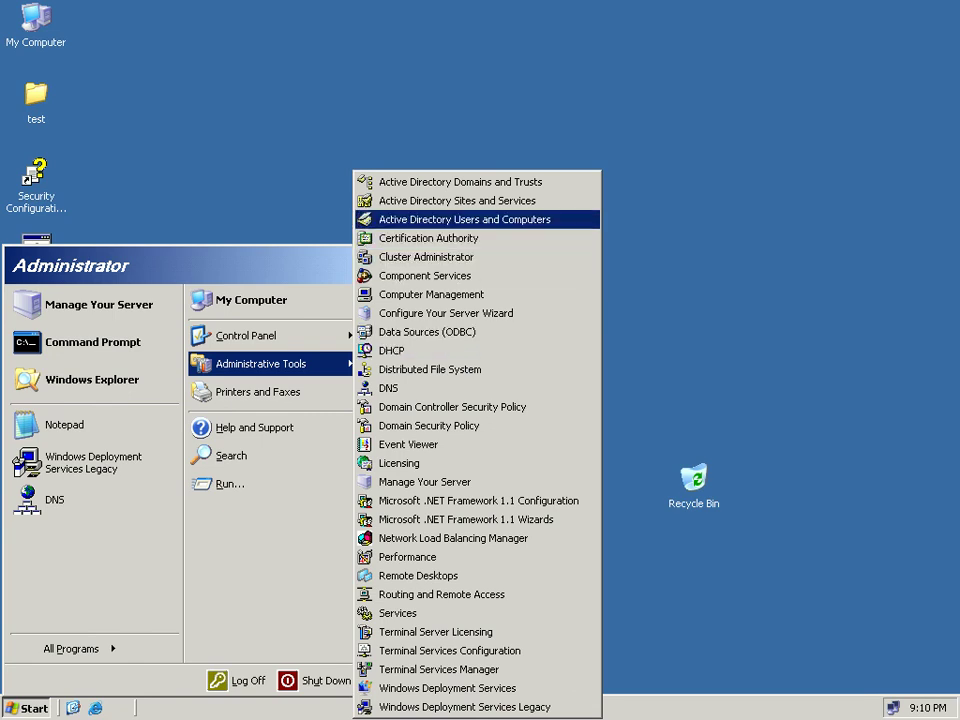
key(Return)
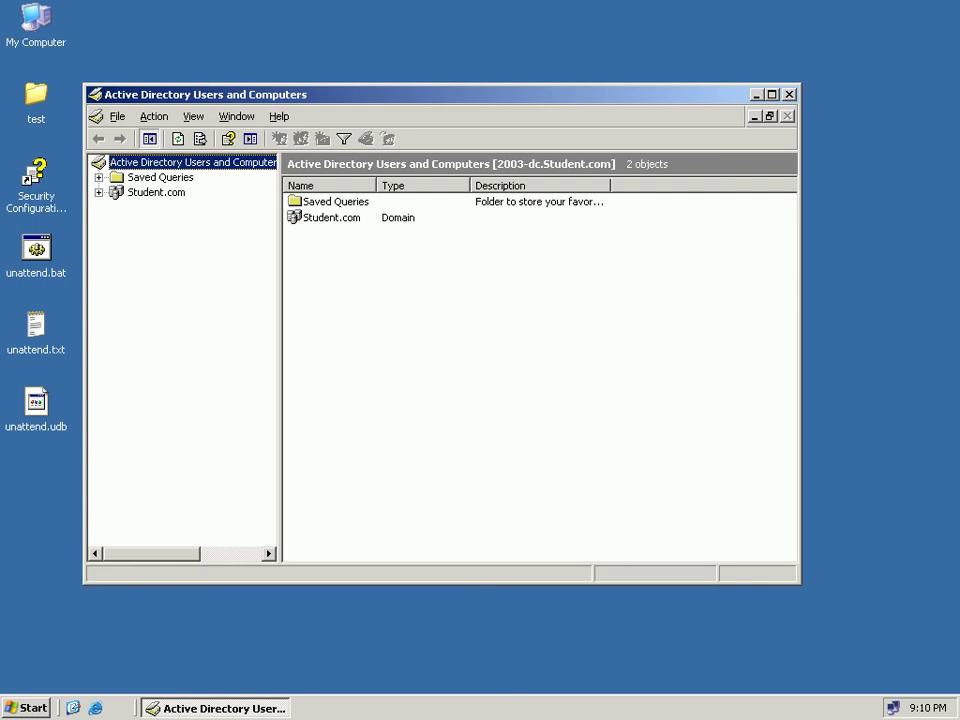
click(772, 94)
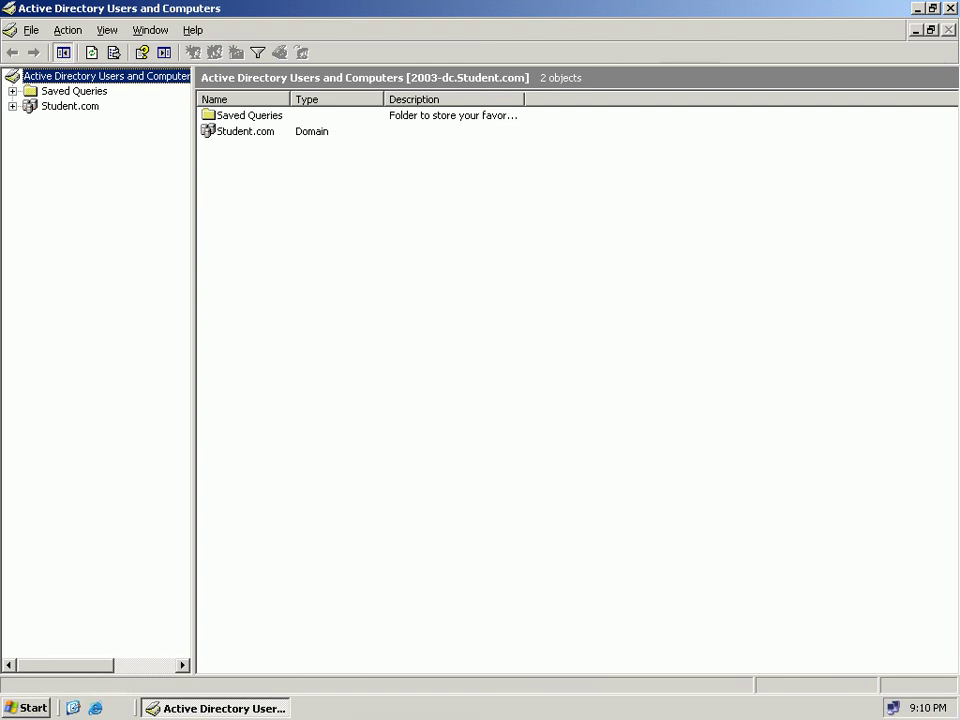
key(super)
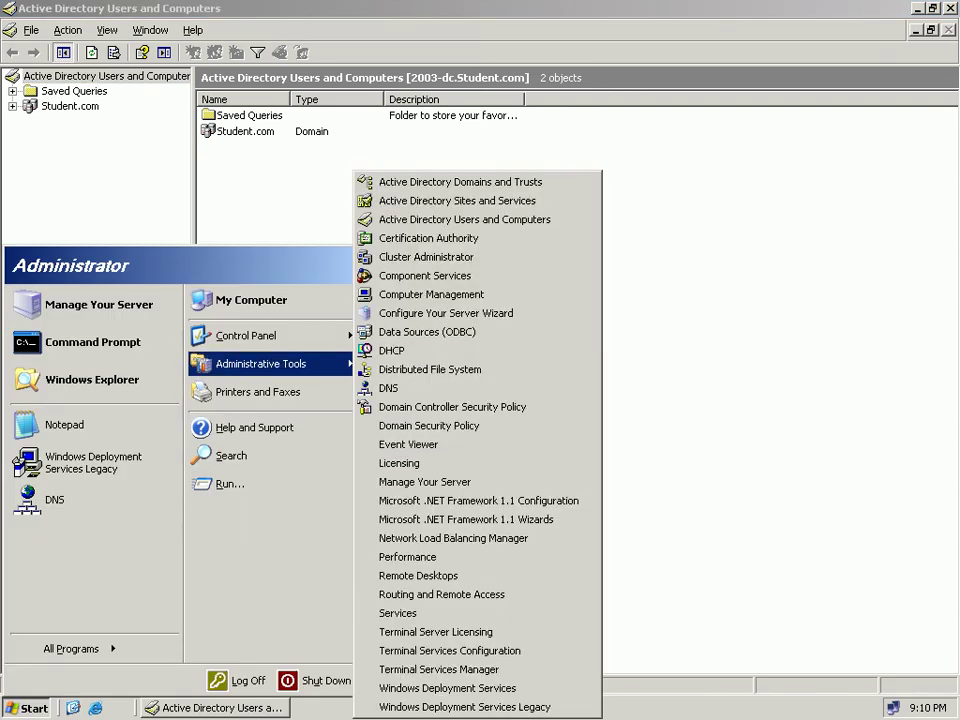
Expand Student.com > Domain Controllers and open 2003-DC's Properties on the Remote Install tab.
click(70, 106)
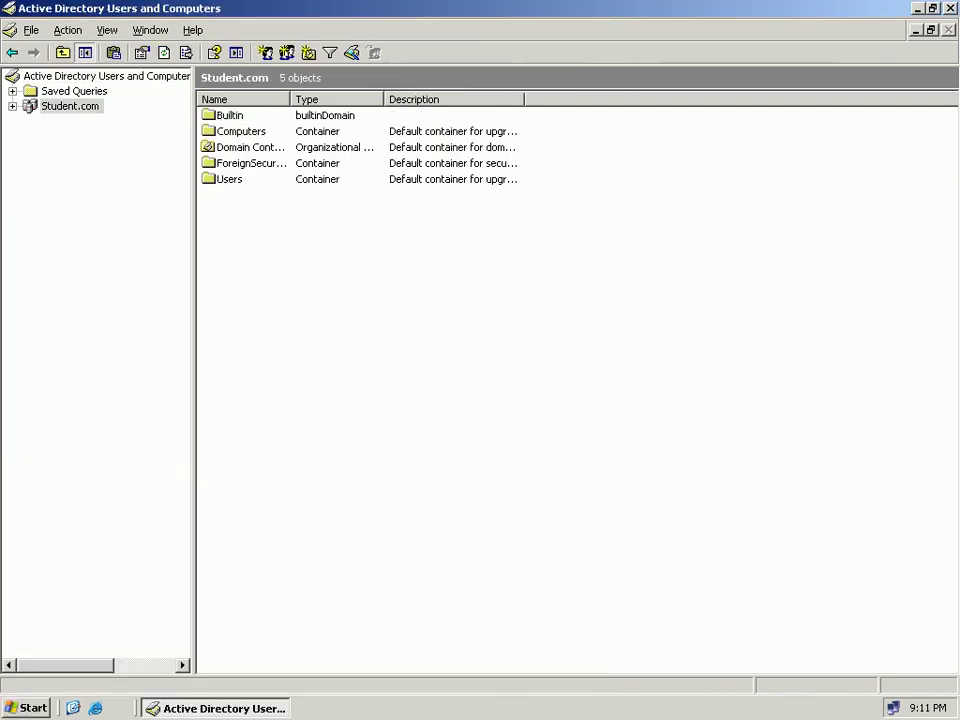
click(12, 106)
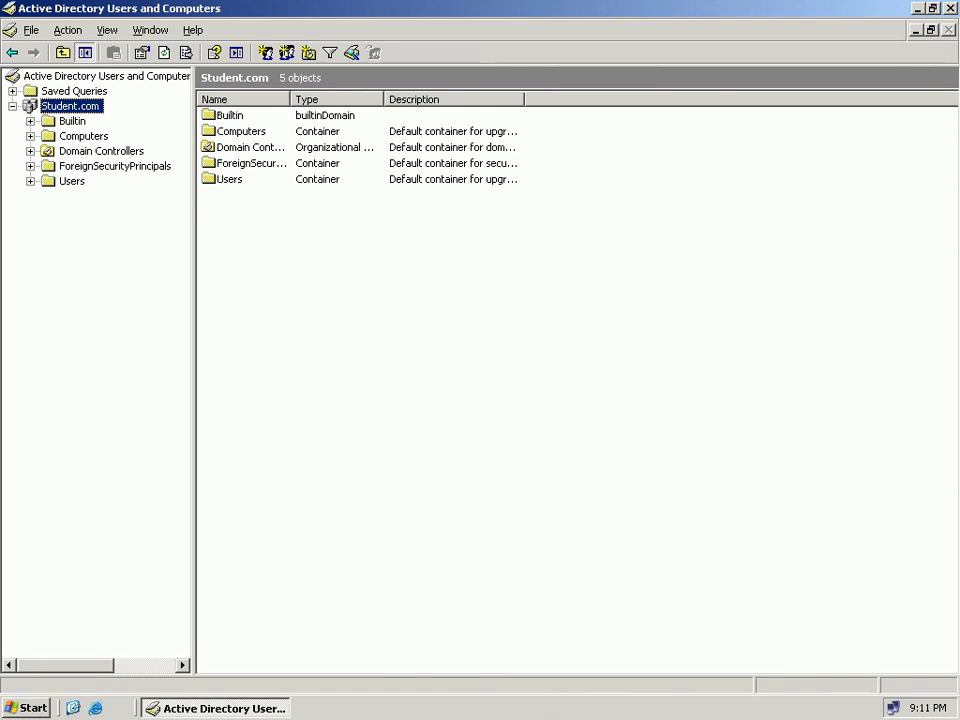
click(101, 151)
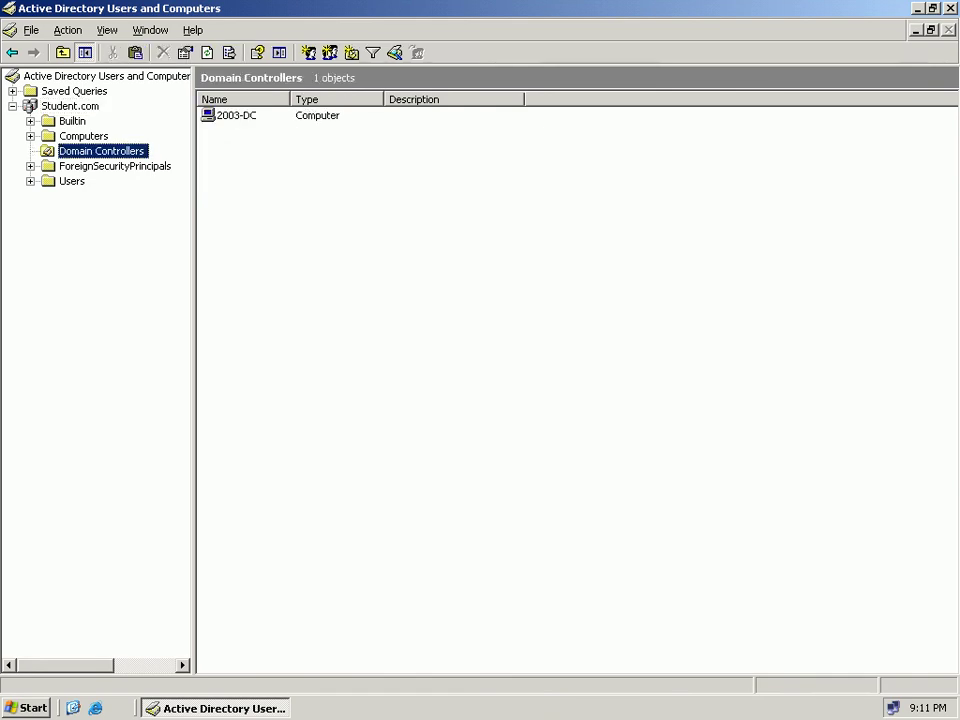
click(236, 115)
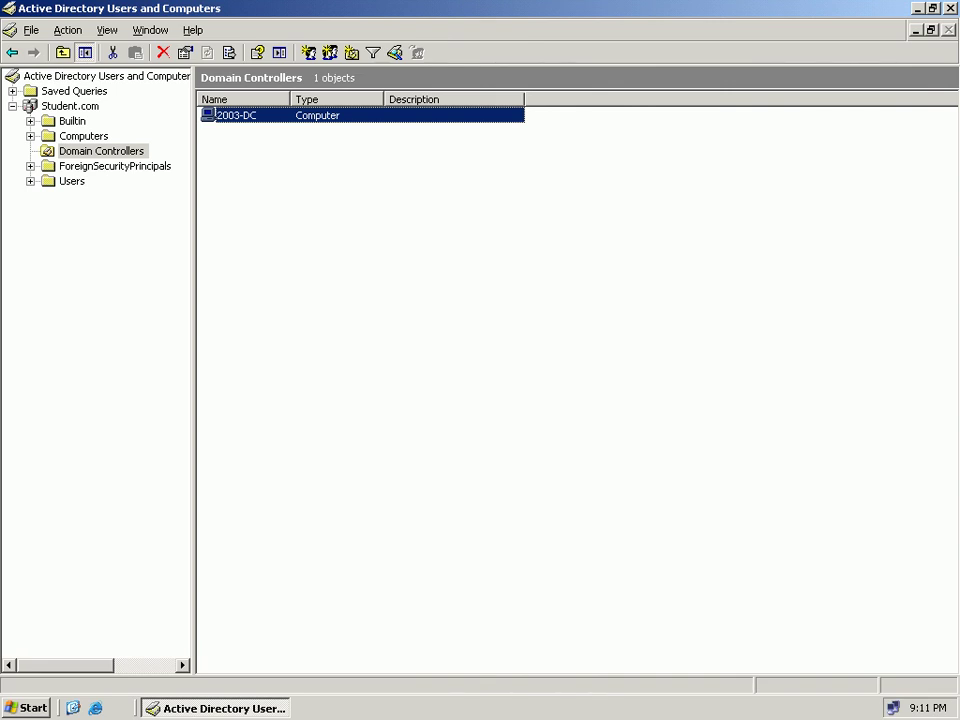
right_click(392, 118)
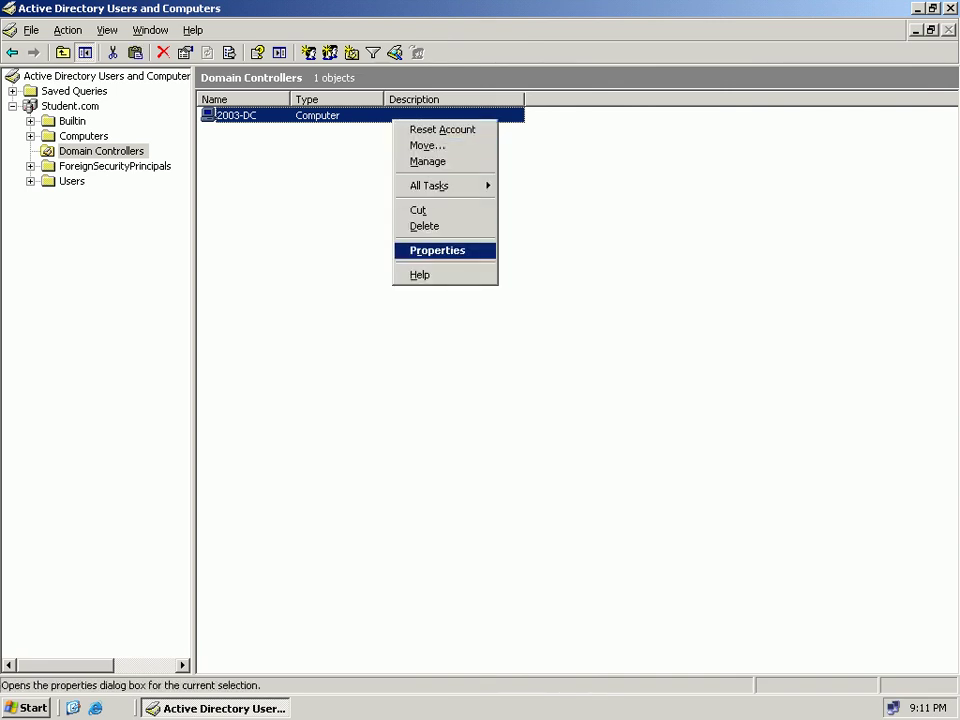
click(440, 249)
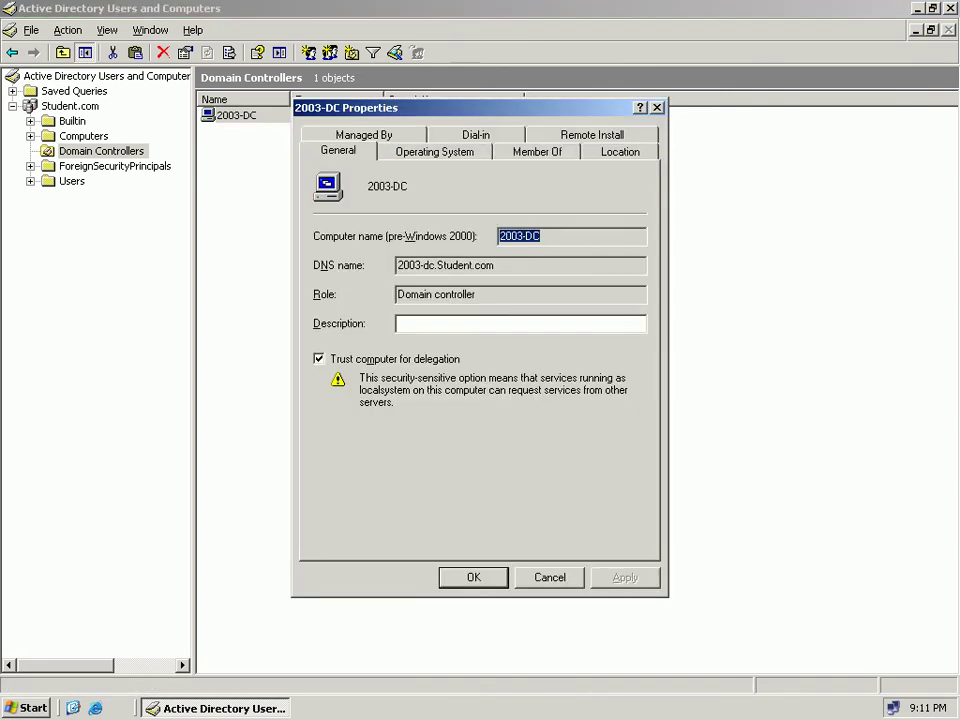
drag(400, 107, 372, 150)
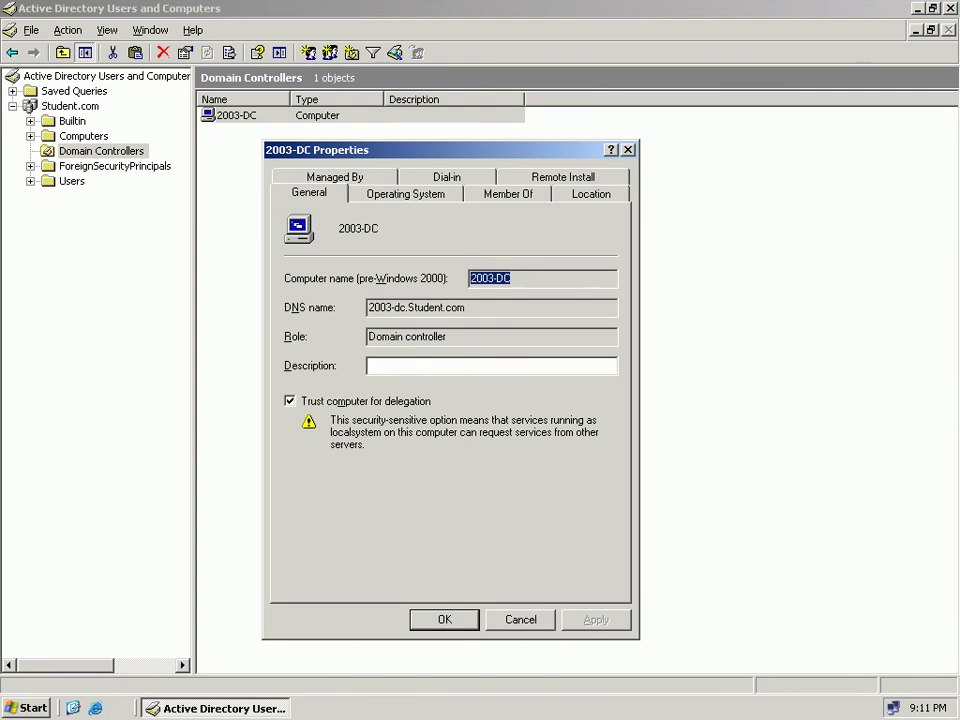
key(ctrl+shift+Tab)
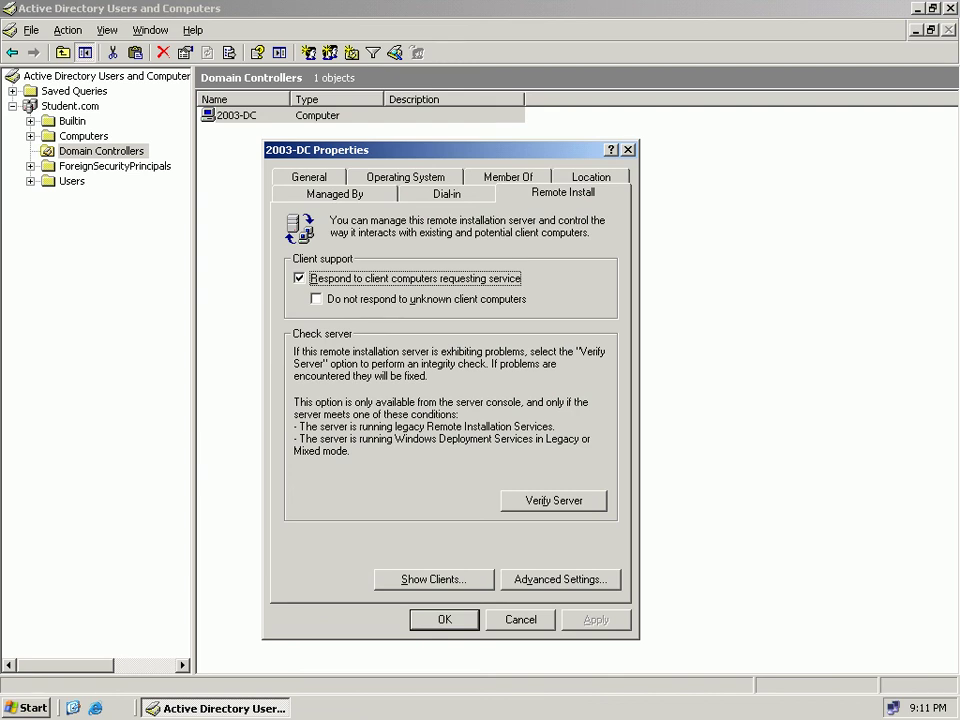
Run Verify Server on 2003-DC through to Done, then open Advanced Settings.
click(554, 501)
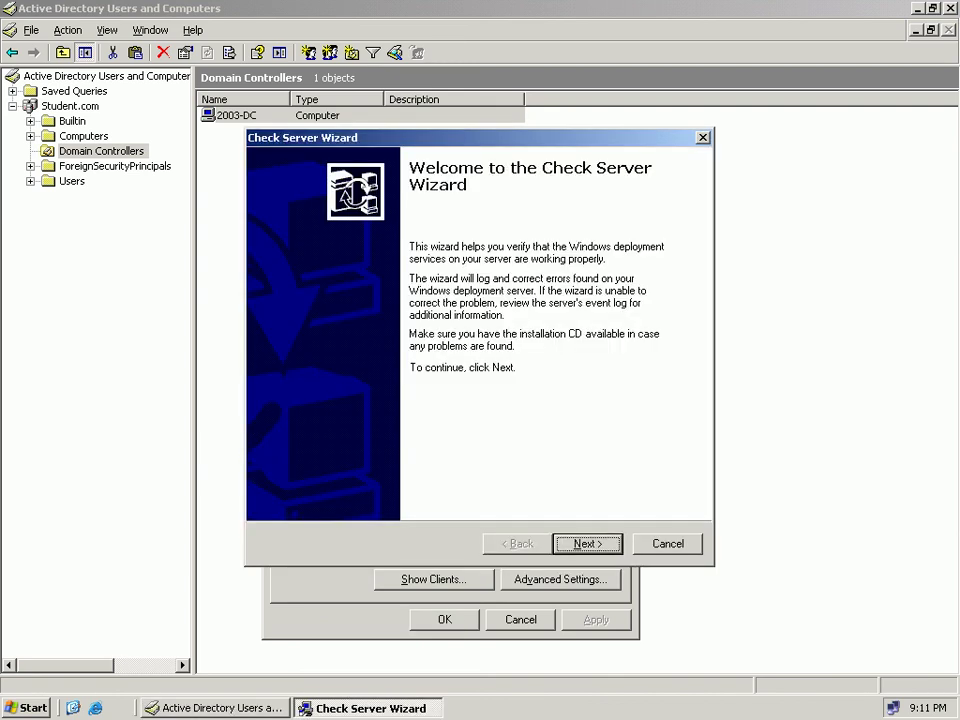
key(Return)
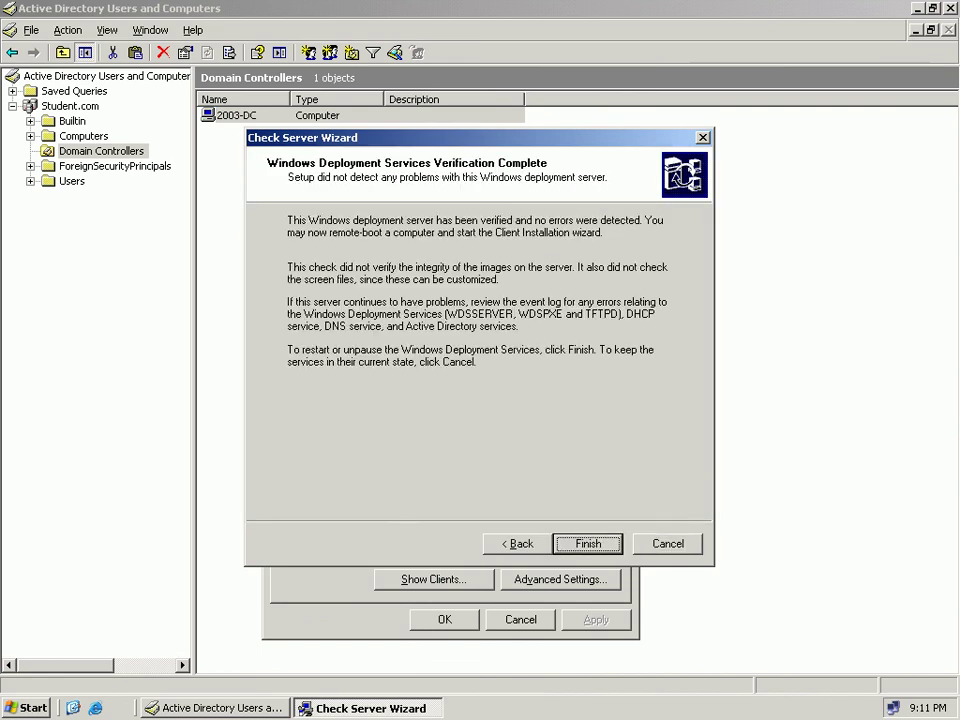
key(Return)
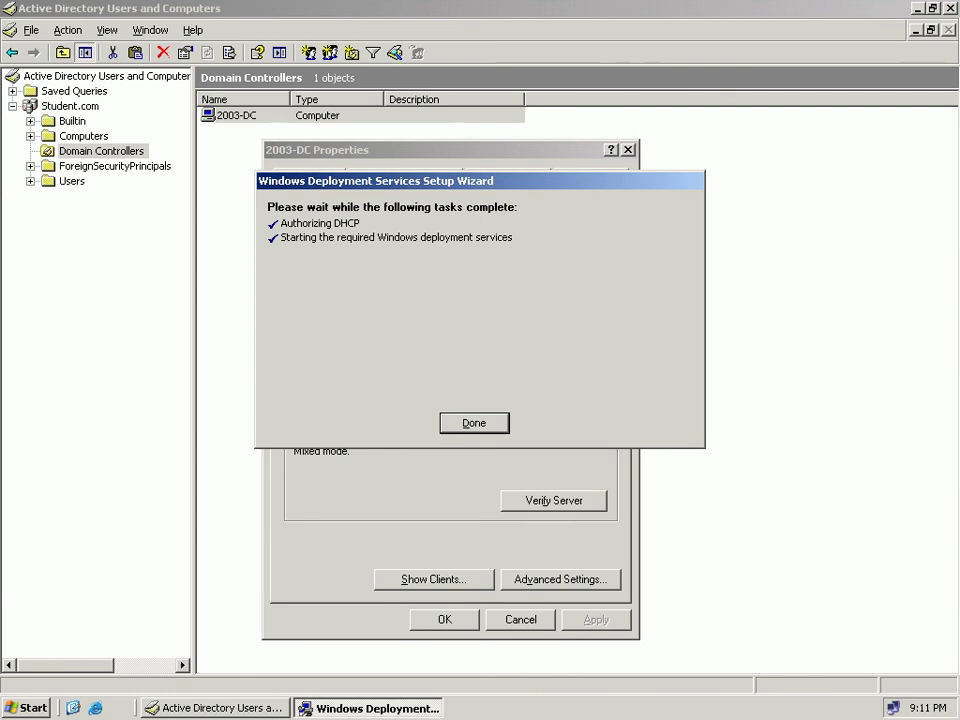
key(Return)
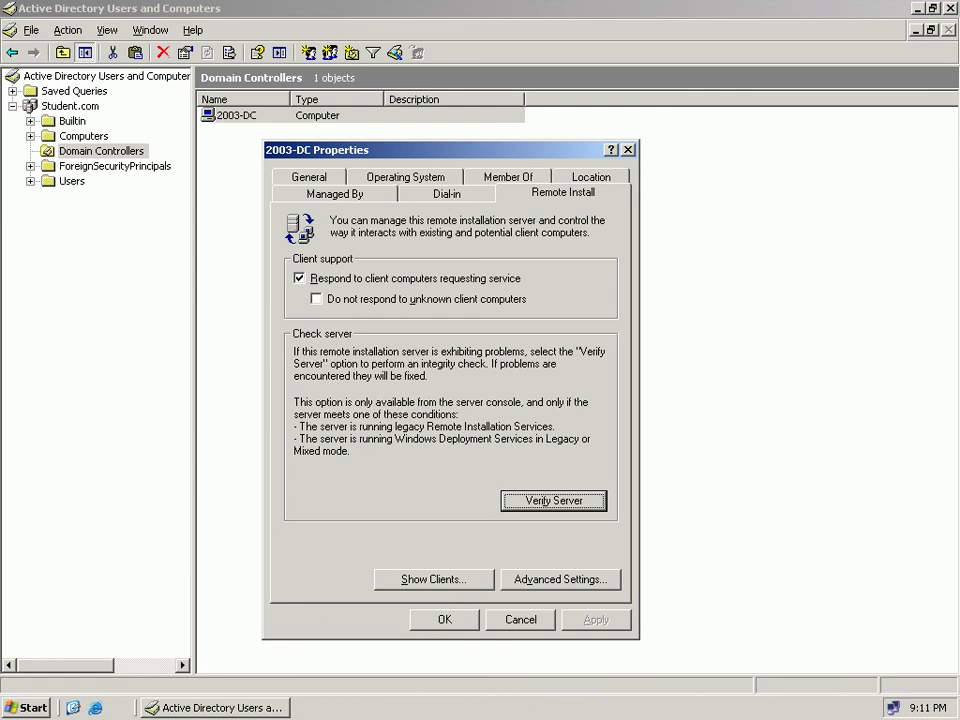
key(alt+d)
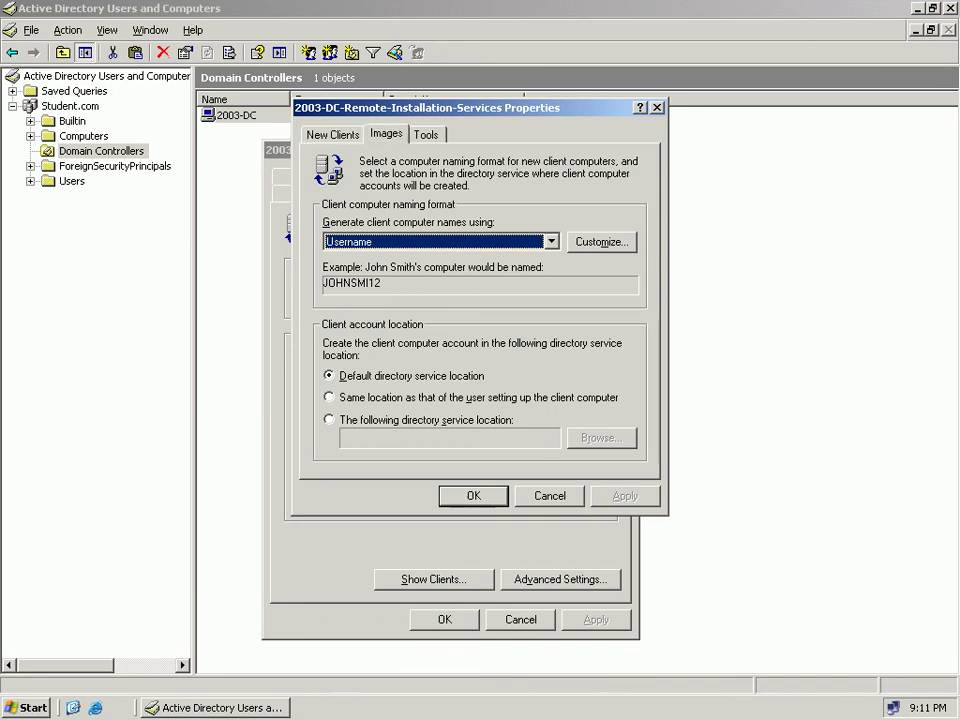
Inspect the Windows XP Professional By MCITP Students image's properties, then cancel both 2003-DC dialogs.
key(ctrl+Tab)
click(418, 227)
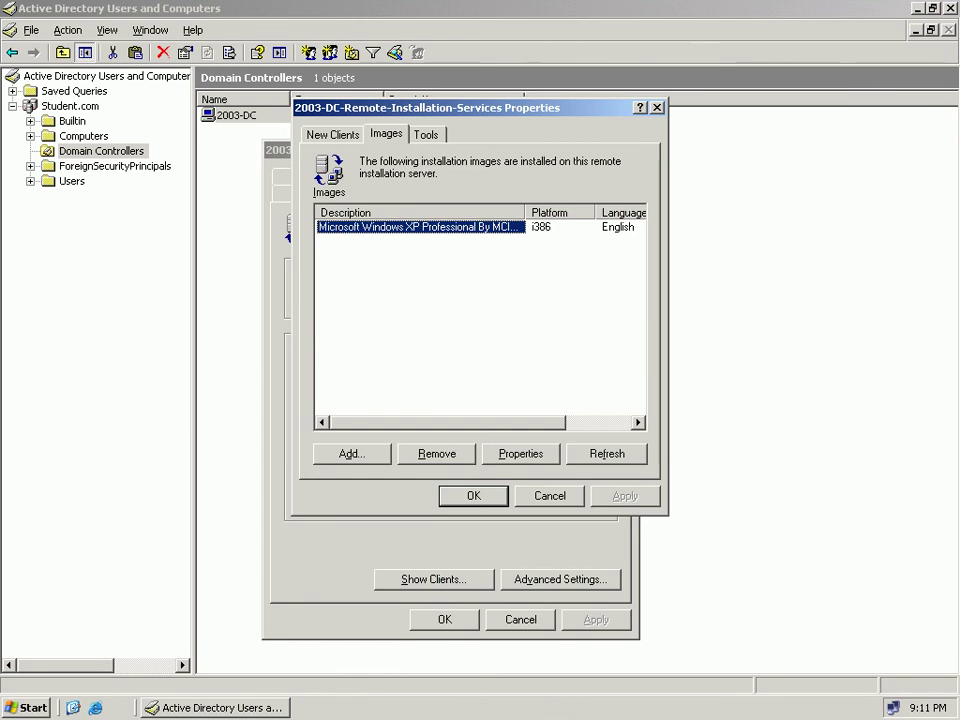
drag(526, 212, 590, 212)
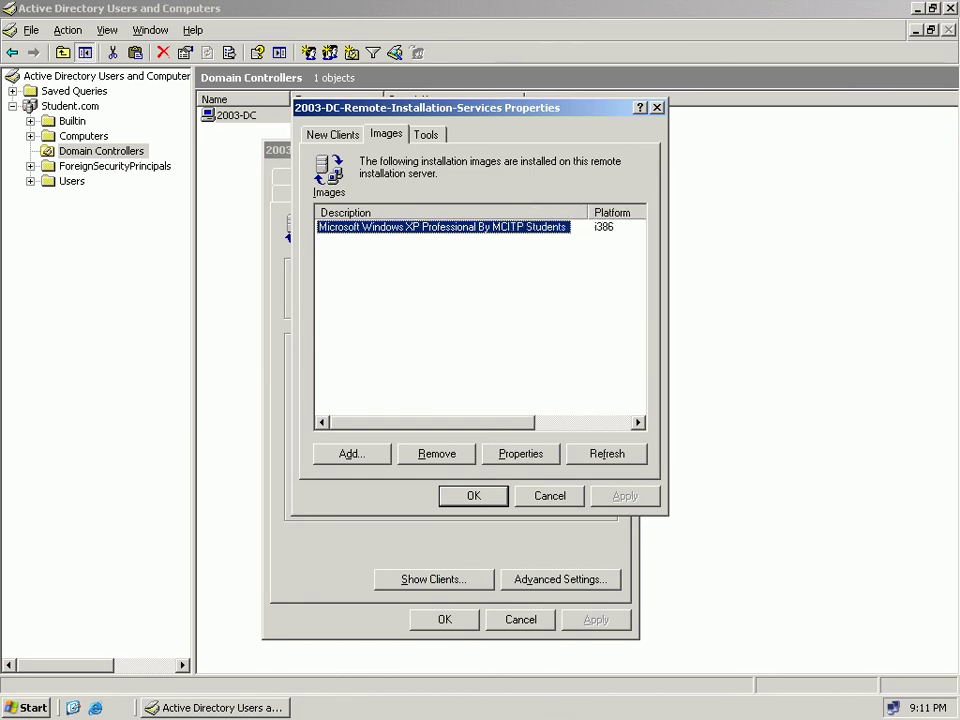
mouse_move(440, 423)
mouse_down()
mouse_move(537, 423)
mouse_move(441, 423)
mouse_up()
click(521, 454)
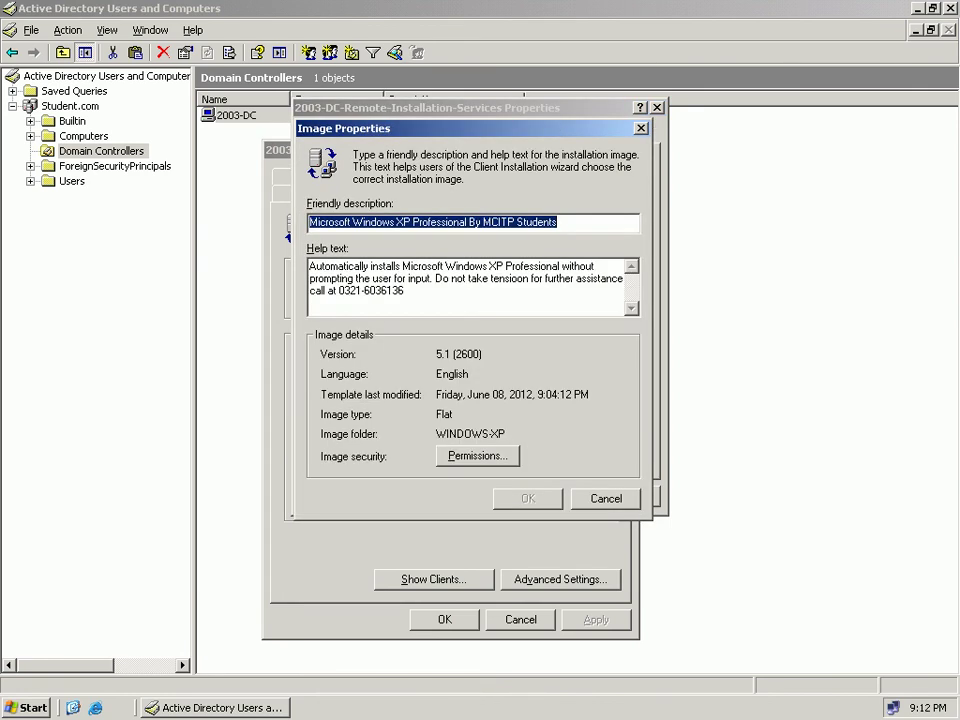
key(Escape)
click(549, 495)
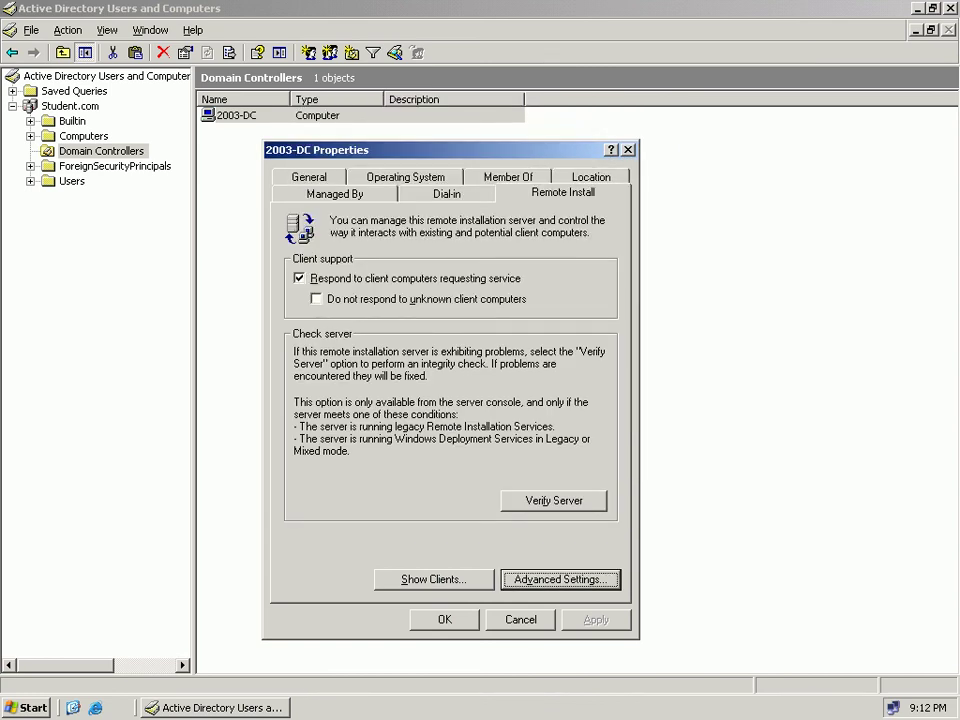
click(520, 619)
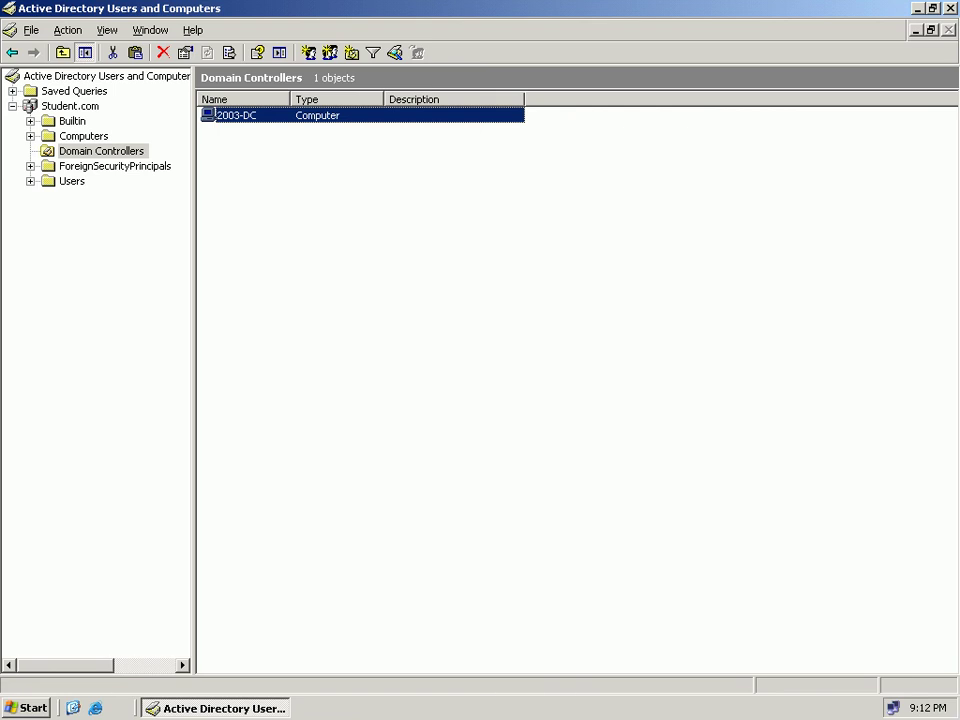
Reopen 2003-DC Properties > Remote Install > Advanced Settings > Images and choose Add.
right_click(272, 115)
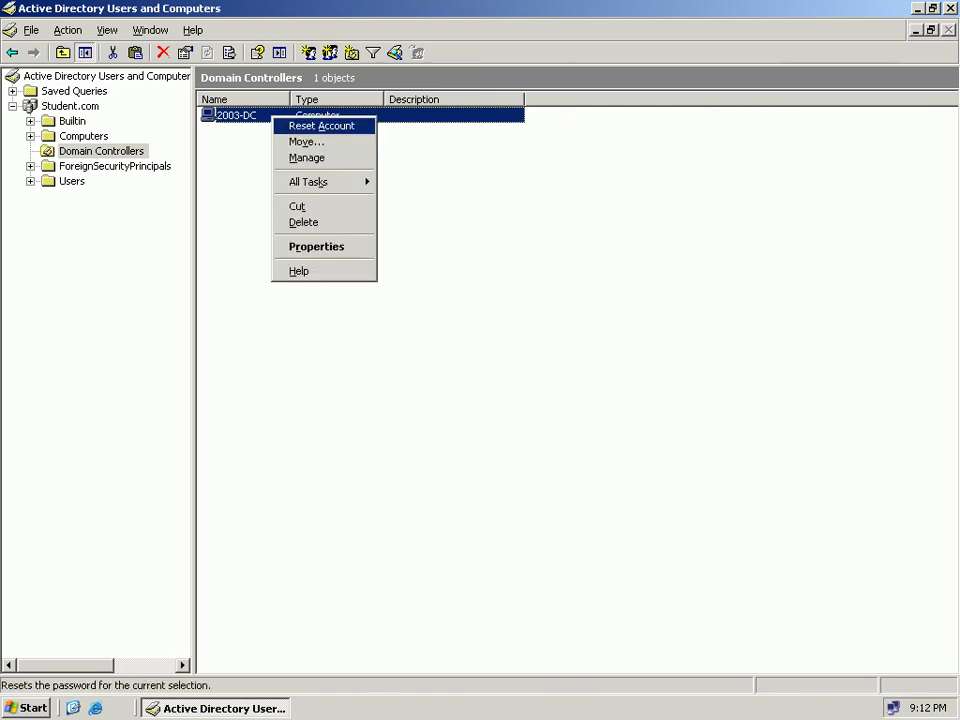
key(Return)
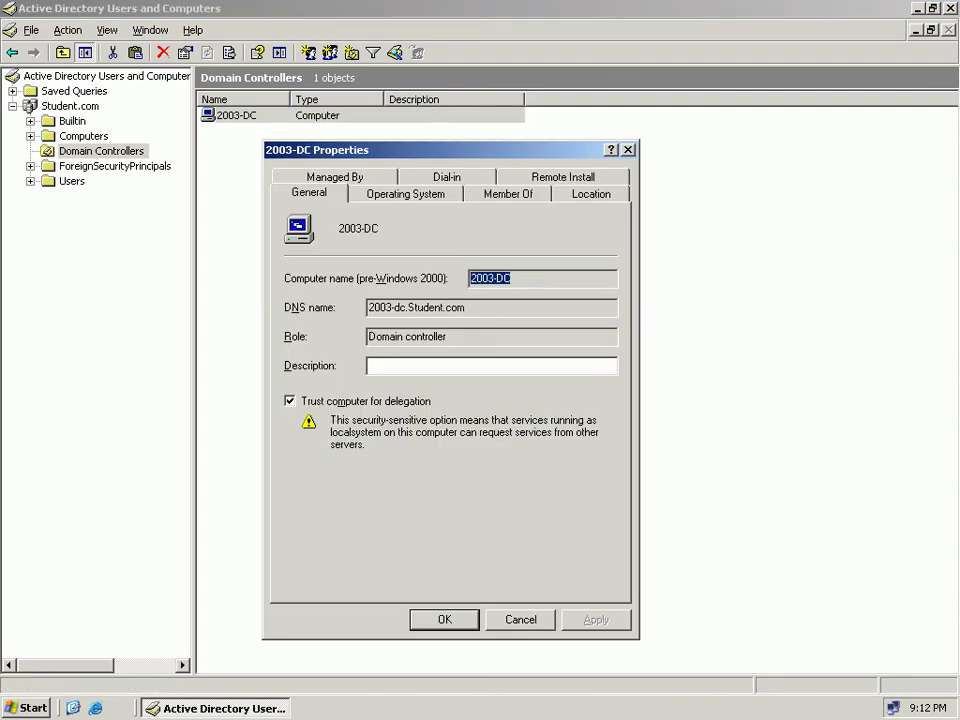
key(ctrl+shift+Tab)
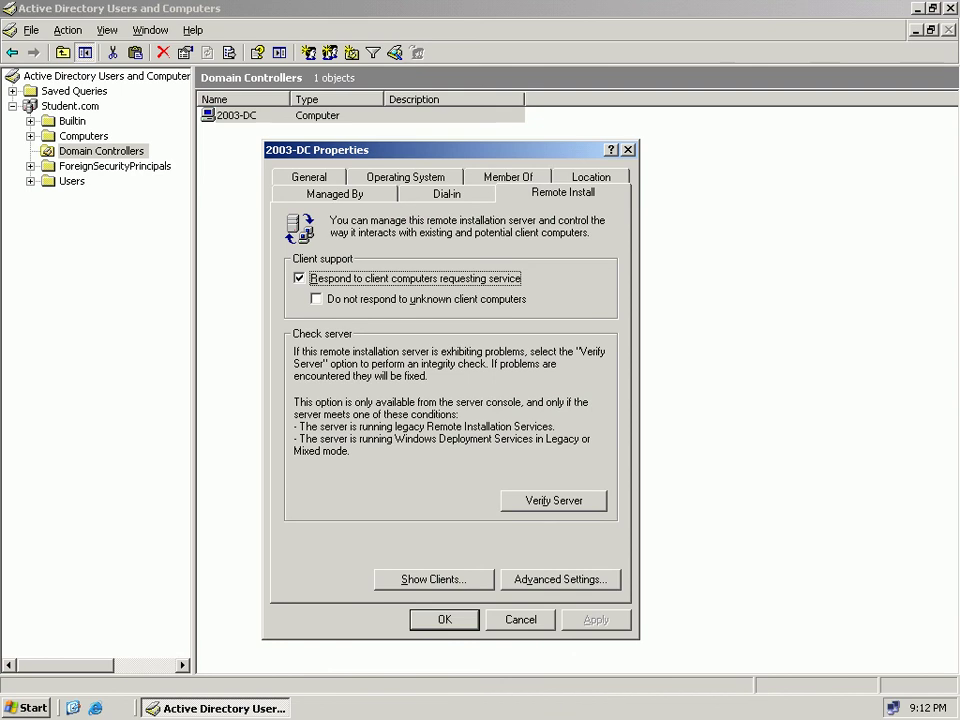
key(alt+v)
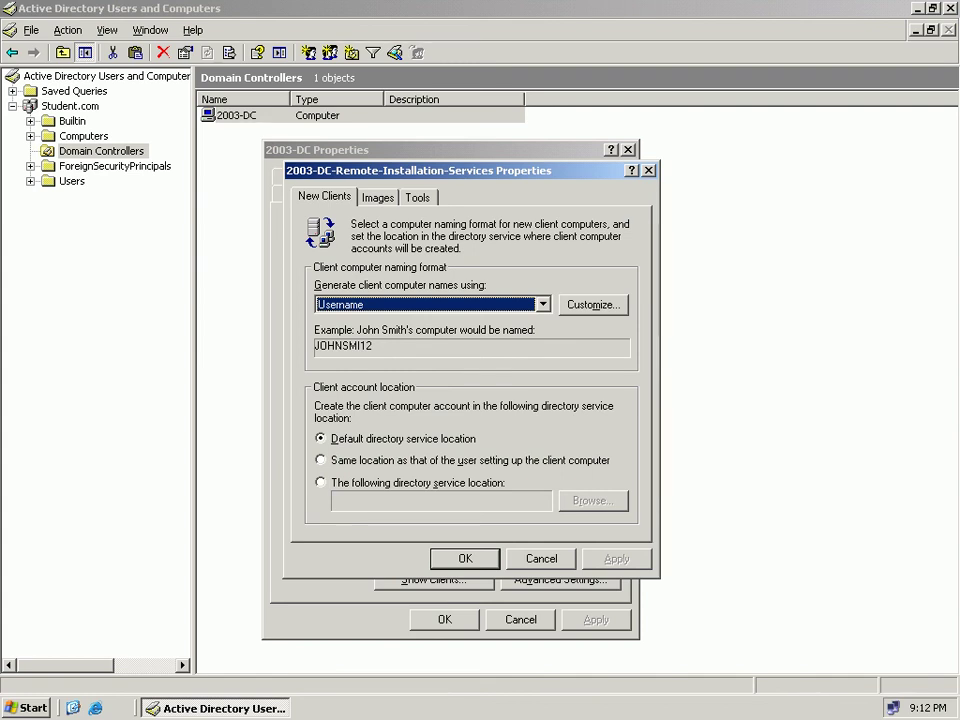
key(ctrl+Tab)
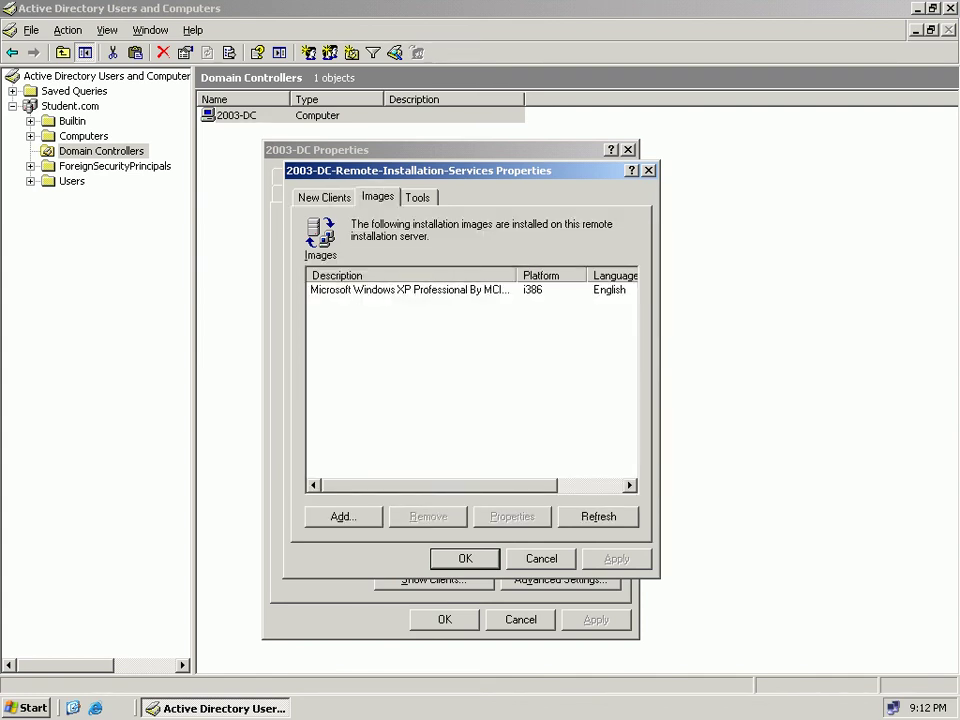
key(alt+a)
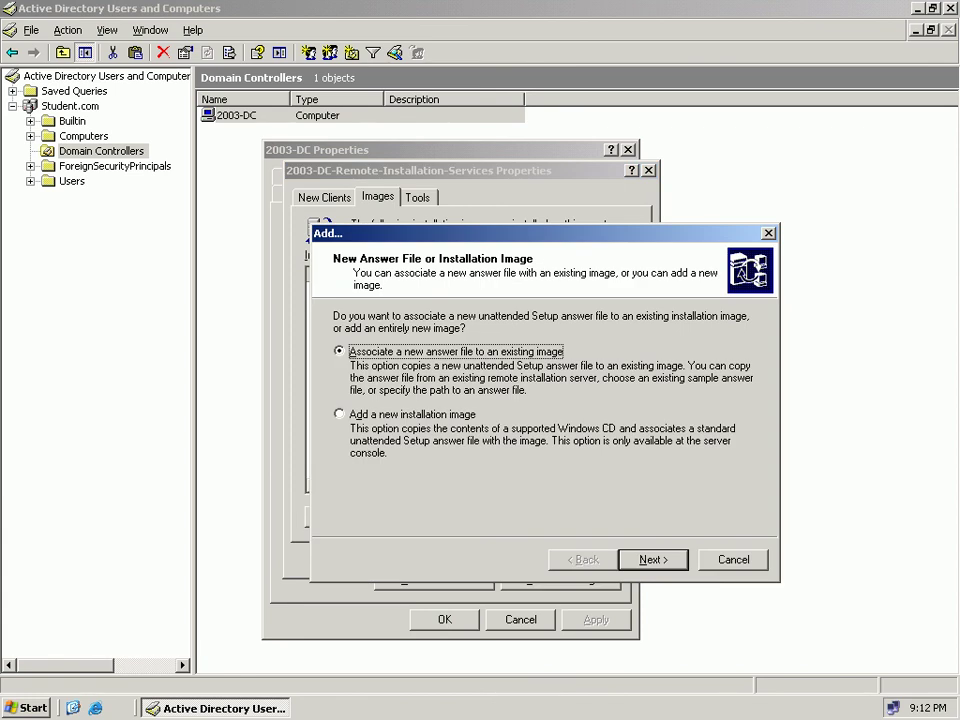
Choose to associate a new answer file taken from an alternate location.
drag(540, 233, 770, 216)
drag(700, 216, 588, 176)
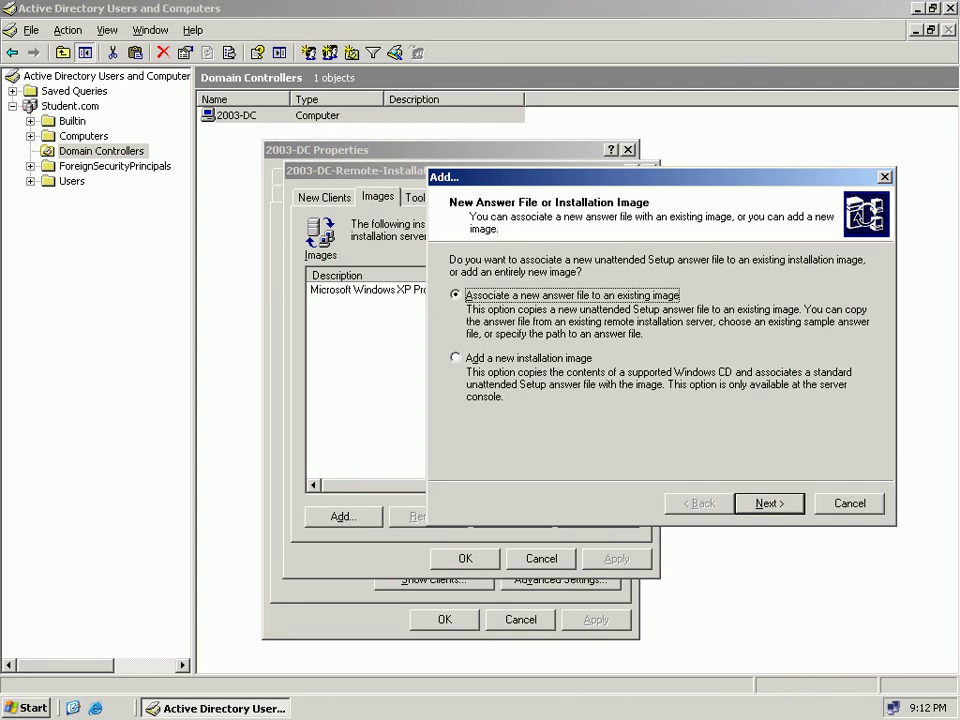
key(Return)
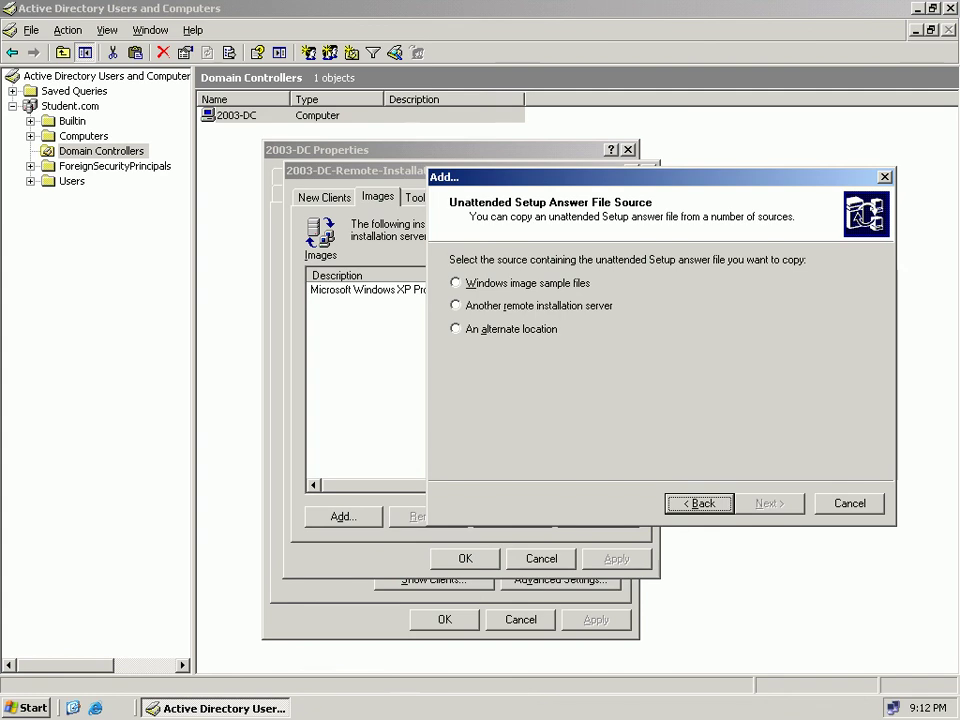
key(alt+w)
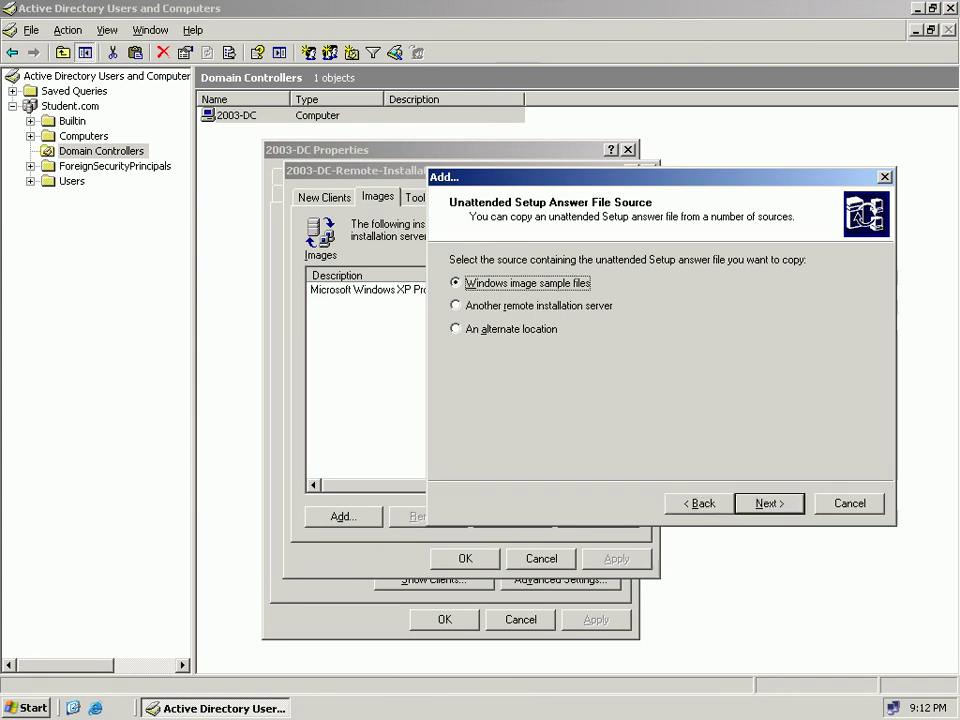
key(Down)
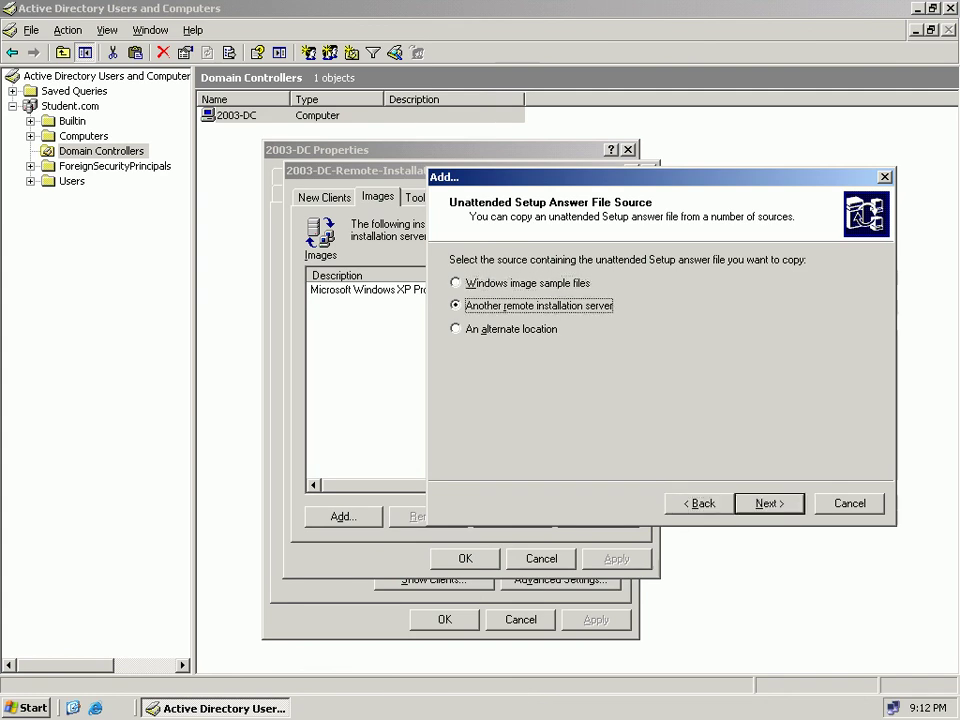
key(Down)
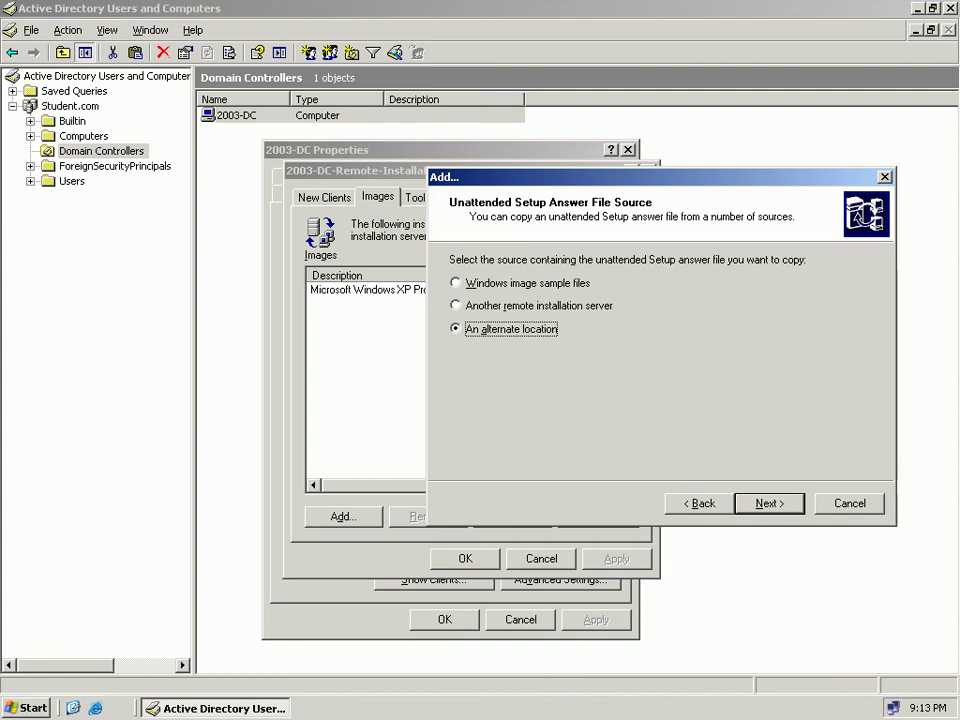
key(Return)
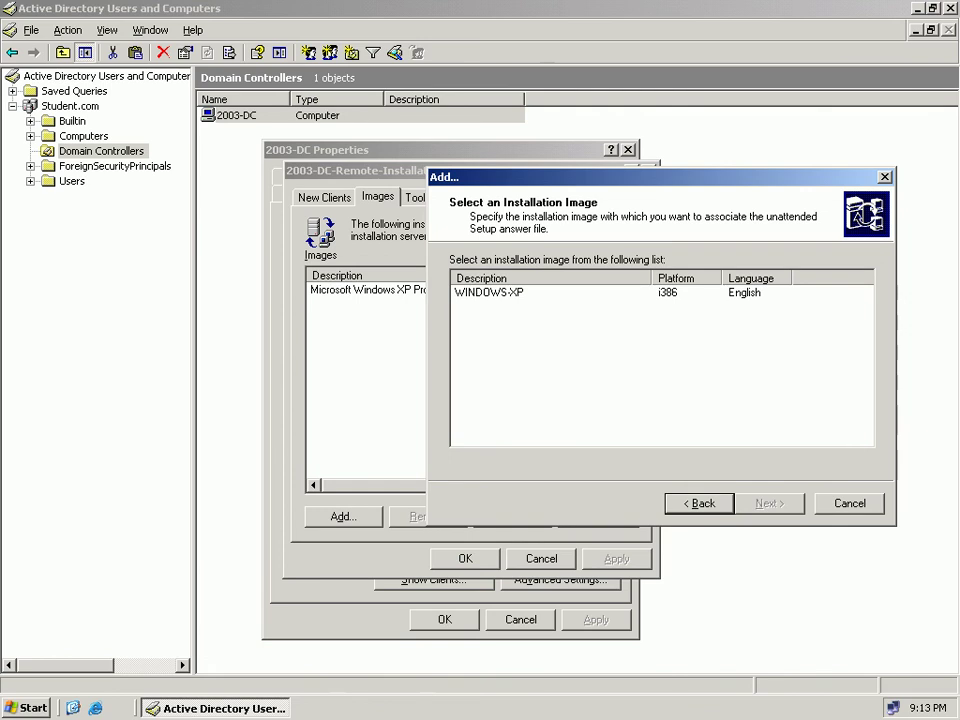
Select the WINDOWS-XP image and browse the Desktop for its answer file.
click(489, 293)
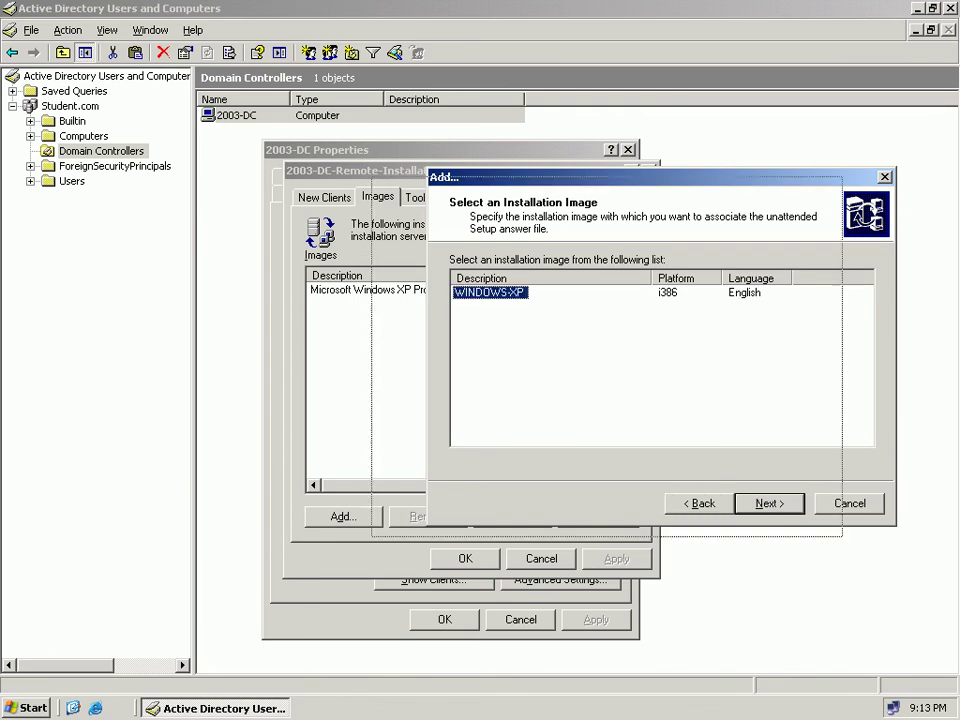
drag(520, 176, 387, 206)
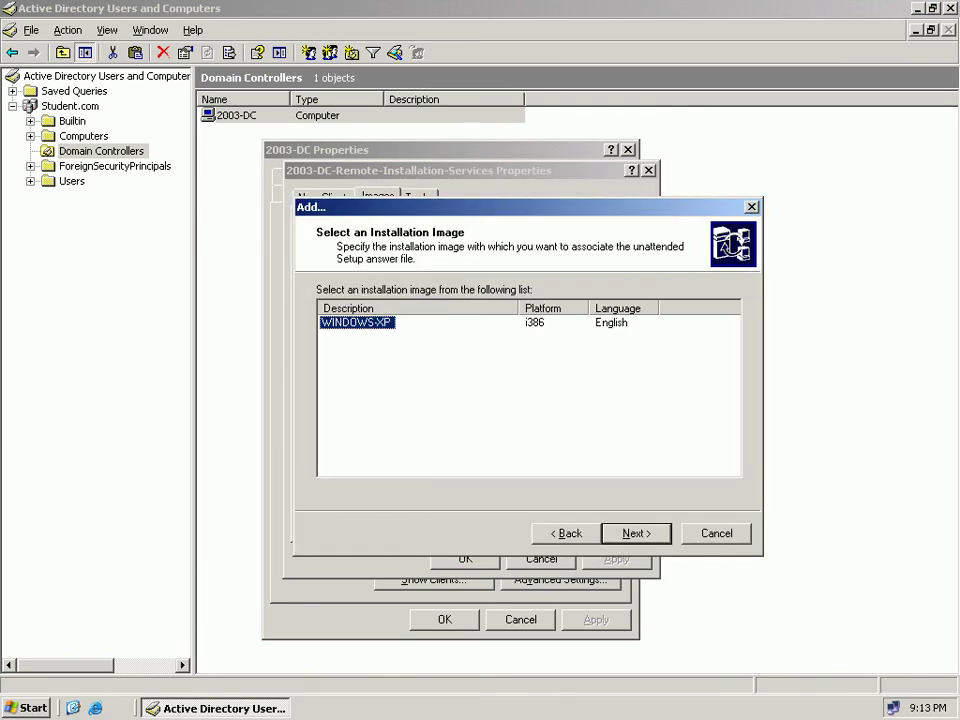
key(Return)
key(Tab)
key(Return)
click(345, 362)
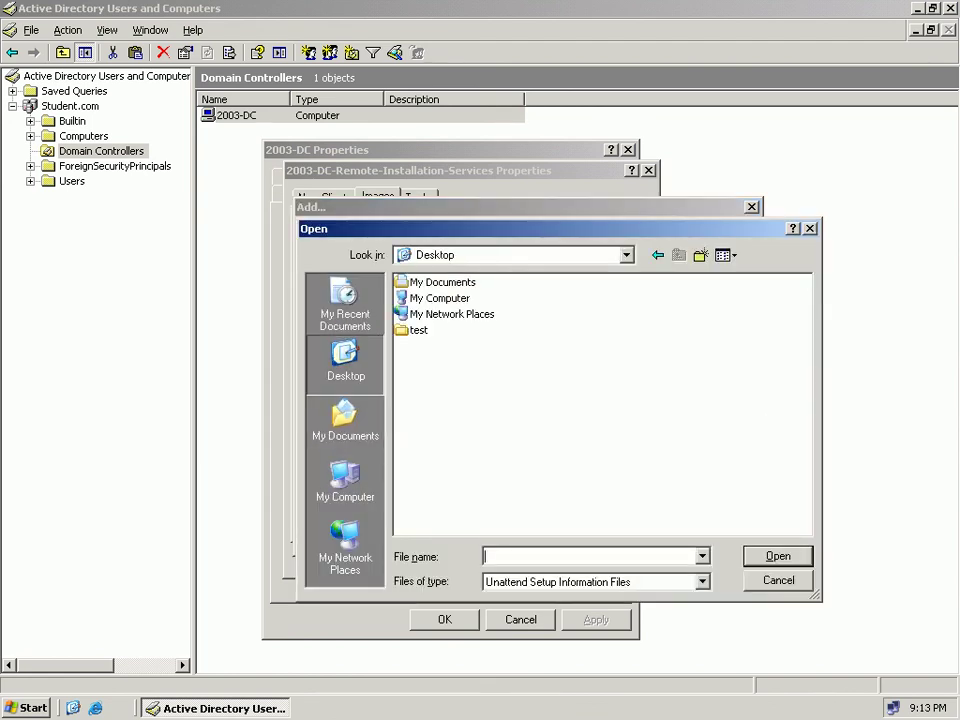
key(Tab)
key(alt+Down)
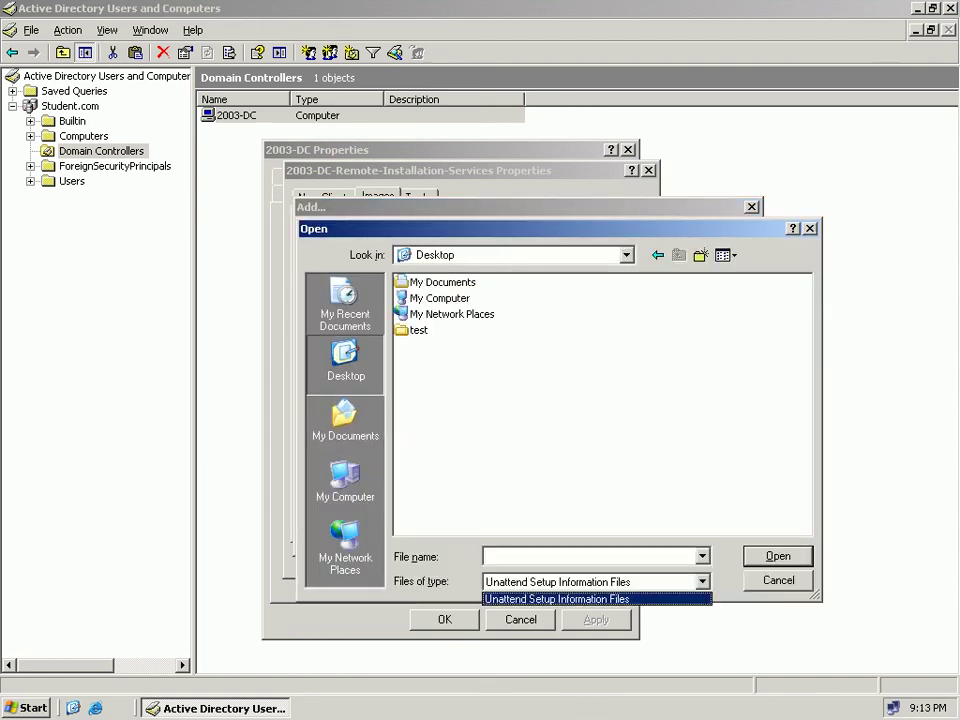
key(Return)
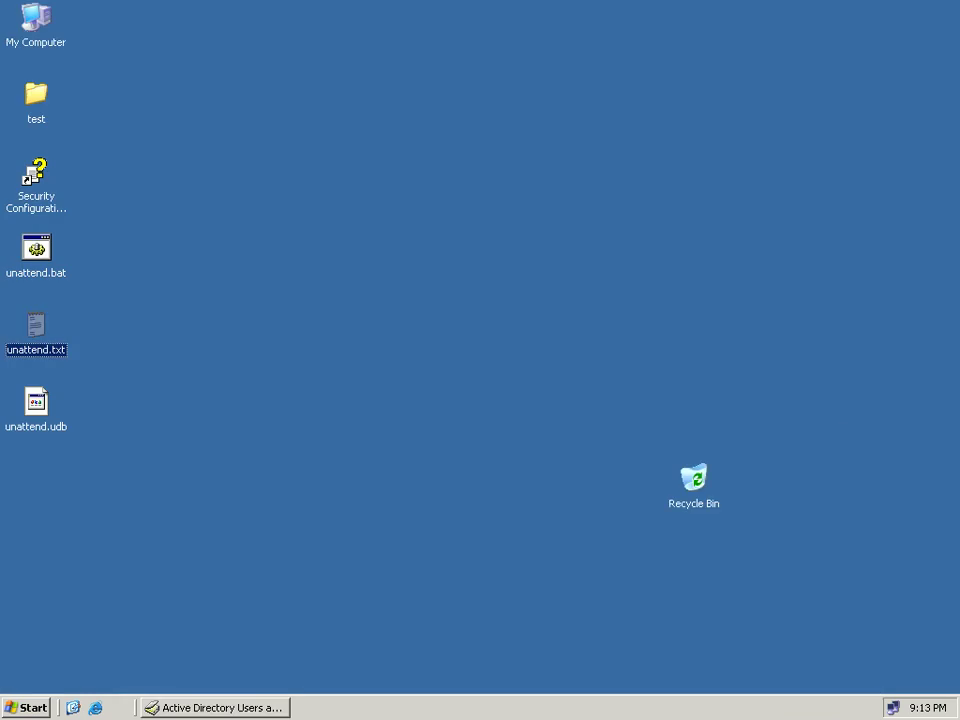
Copy unattend.txt and paste a duplicate onto the desktop.
drag(49, 338, 342, 260)
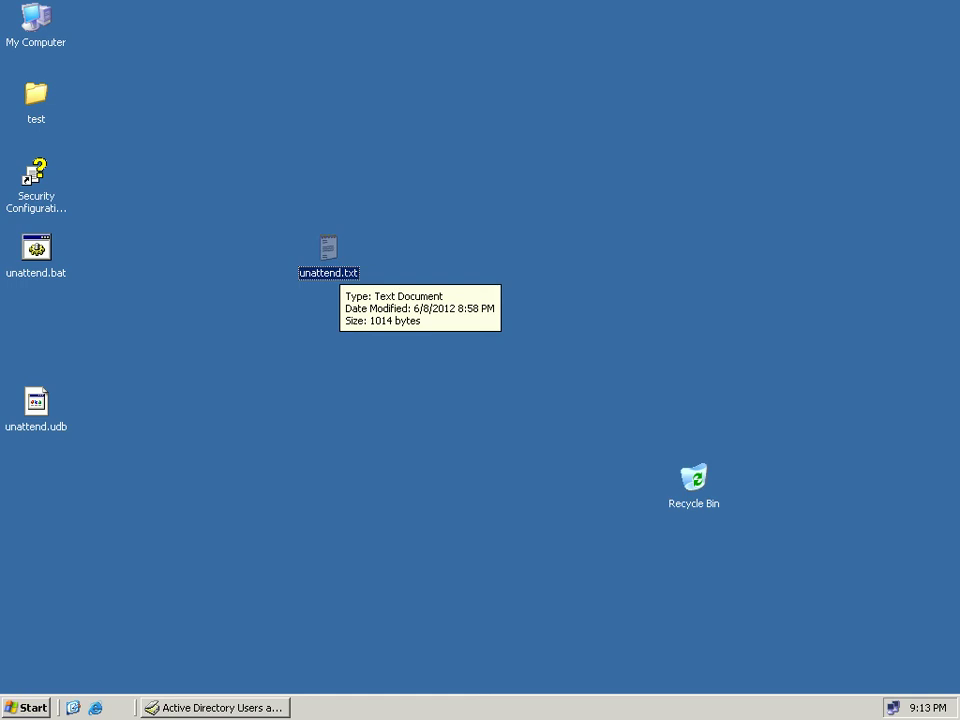
right_click(333, 265)
click(370, 388)
right_click(353, 369)
click(382, 417)
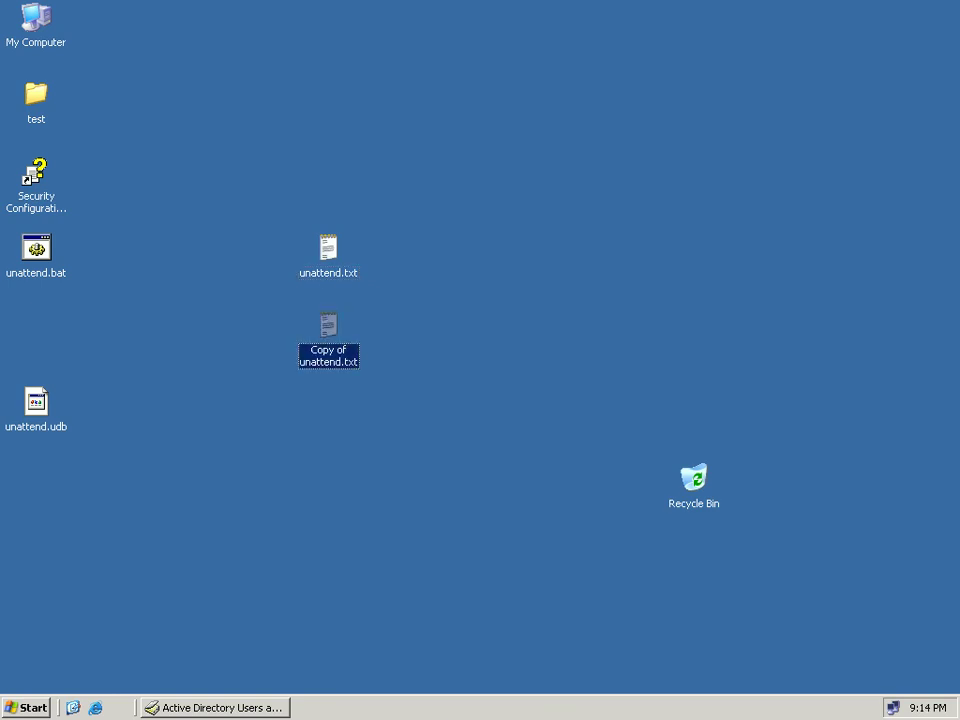
Rename the duplicate to Winnt.sif, accepting the extension change.
right_click(334, 353)
click(370, 532)
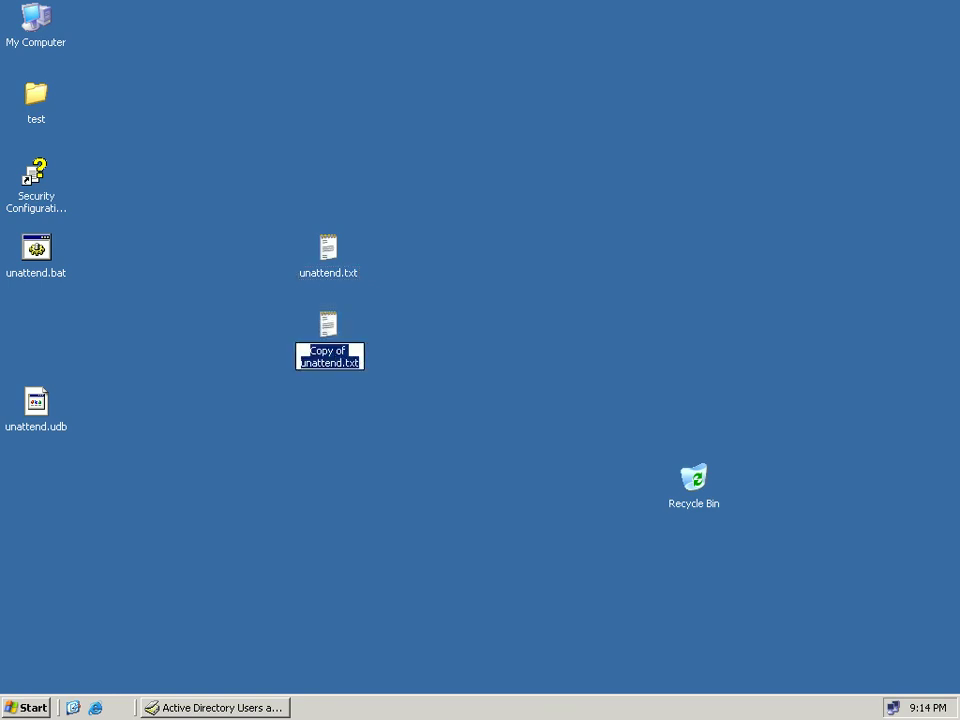
click(360, 363)
key(BackSpace)
key(BackSpace)
key(BackSpace)
key(BackSpace)
key(BackSpace)
key(BackSpace)
key(BackSpace)
key(BackSpace)
key(BackSpace)
key(BackSpace)
key(BackSpace)
key(BackSpace)
key(BackSpace)
key(BackSpace)
key(BackSpace)
key(BackSpace)
key(BackSpace)
key(BackSpace)
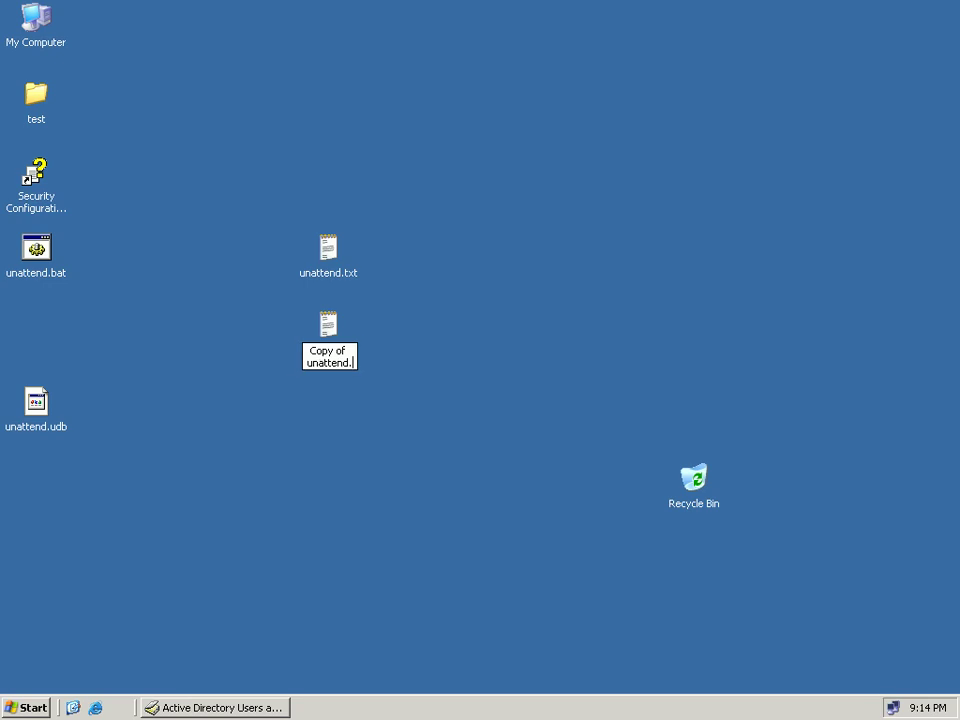
key(BackSpace)
key(BackSpace)
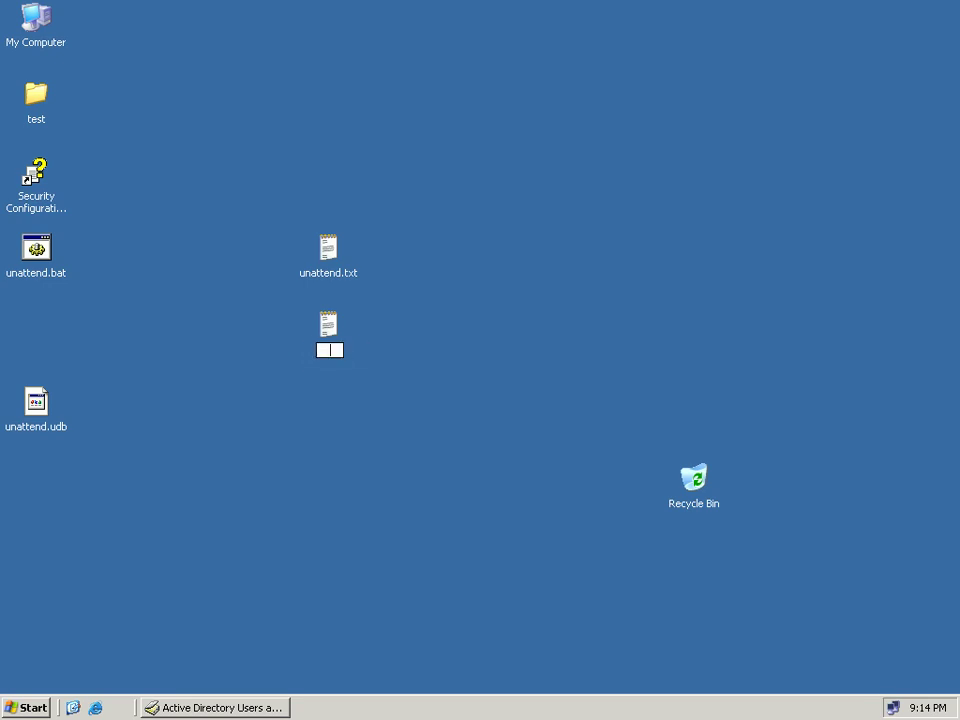
text(Winnt.sif)
key(Return)
key(Return)
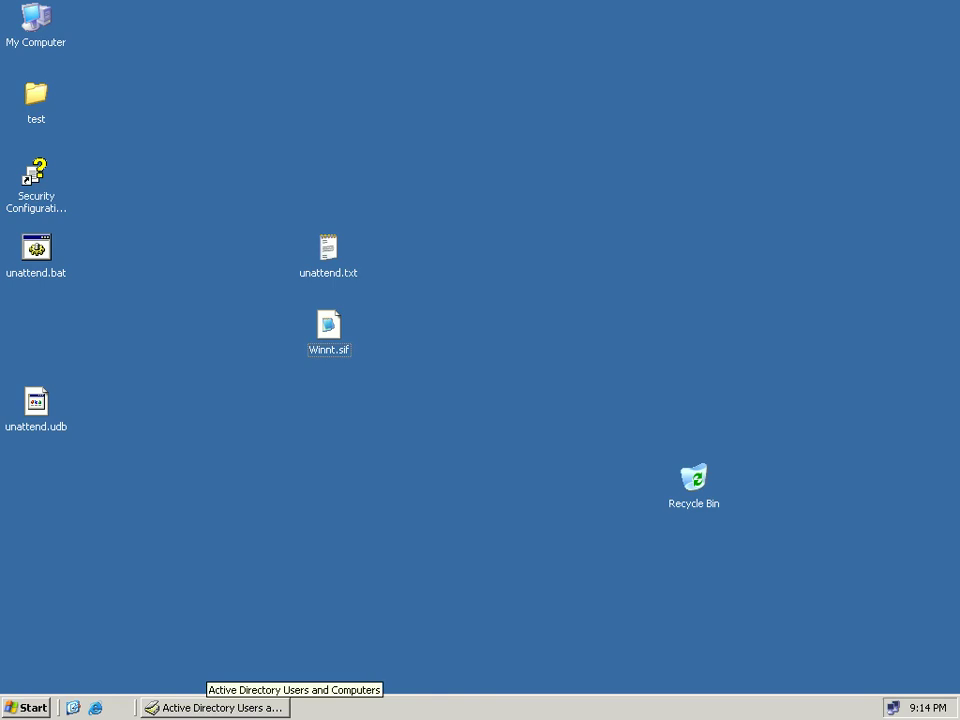
click(215, 707)
Pick Desktop\Winnt.sif as the WINDOWS-XP image's answer file.
right_click(273, 113)
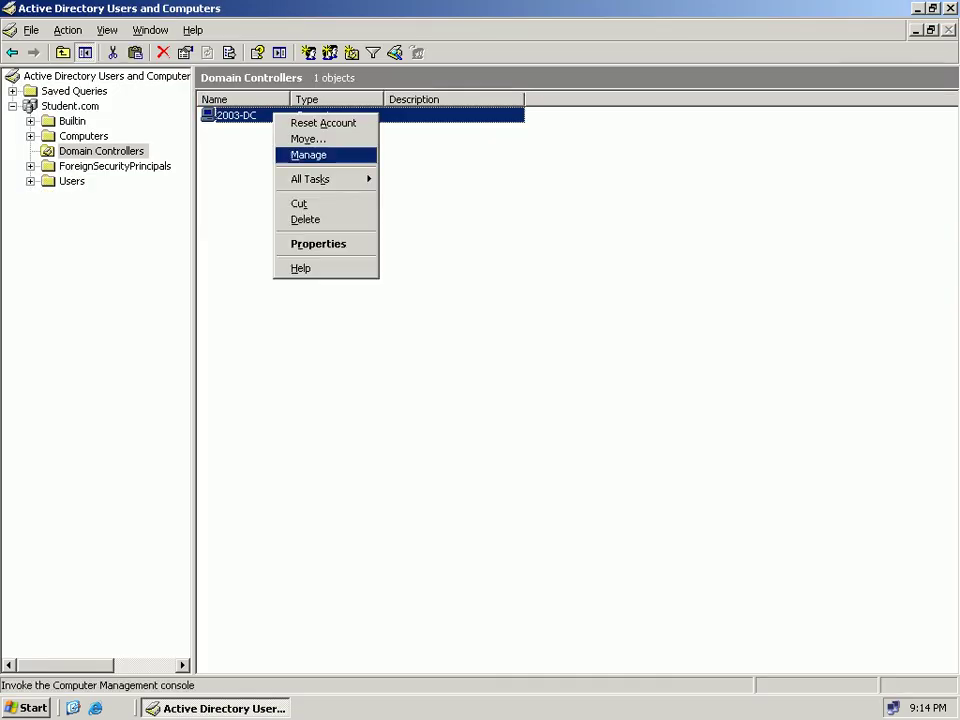
click(320, 242)
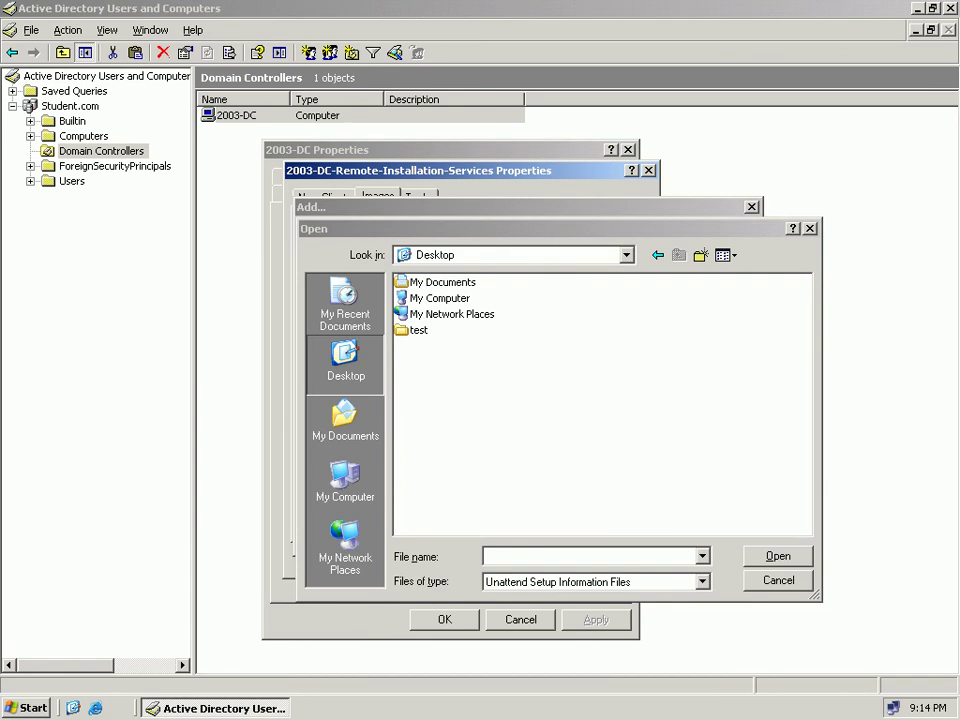
click(702, 582)
click(702, 582)
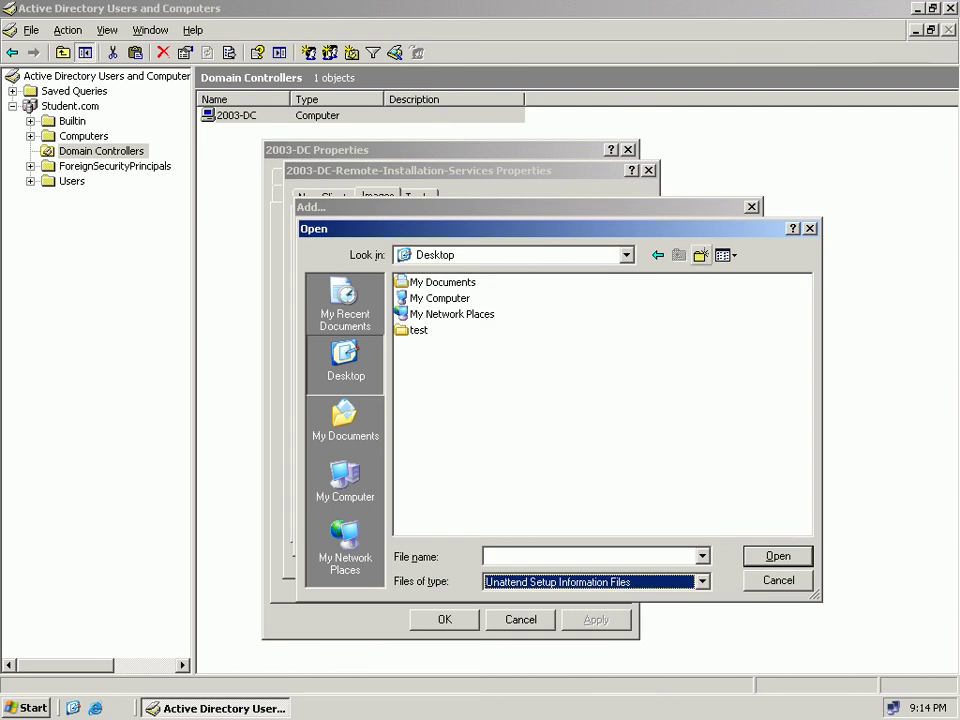
click(345, 425)
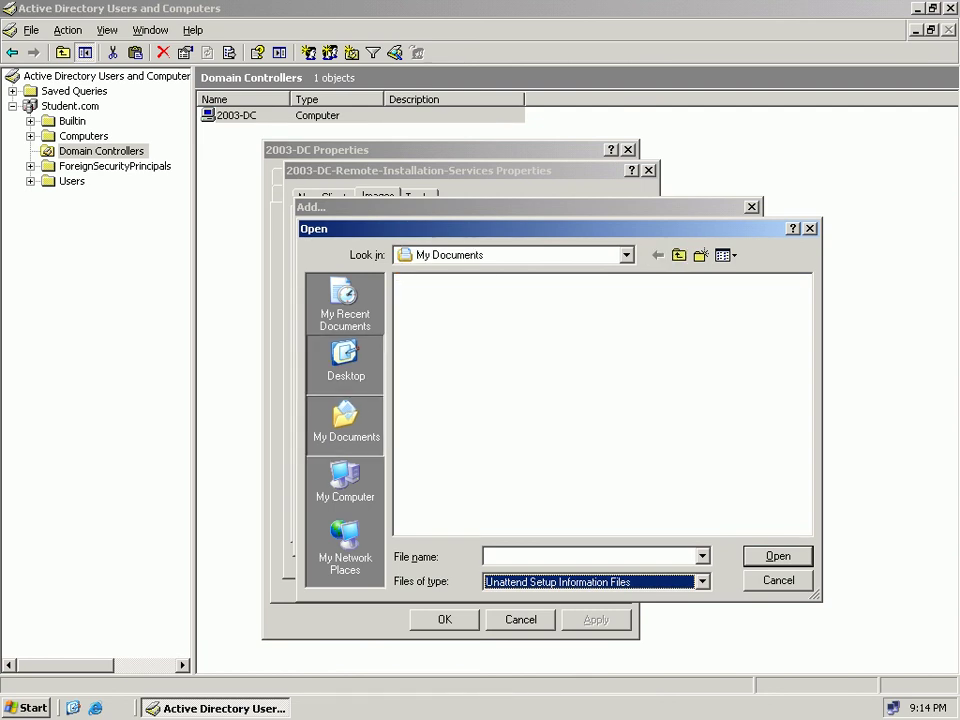
click(345, 360)
click(430, 345)
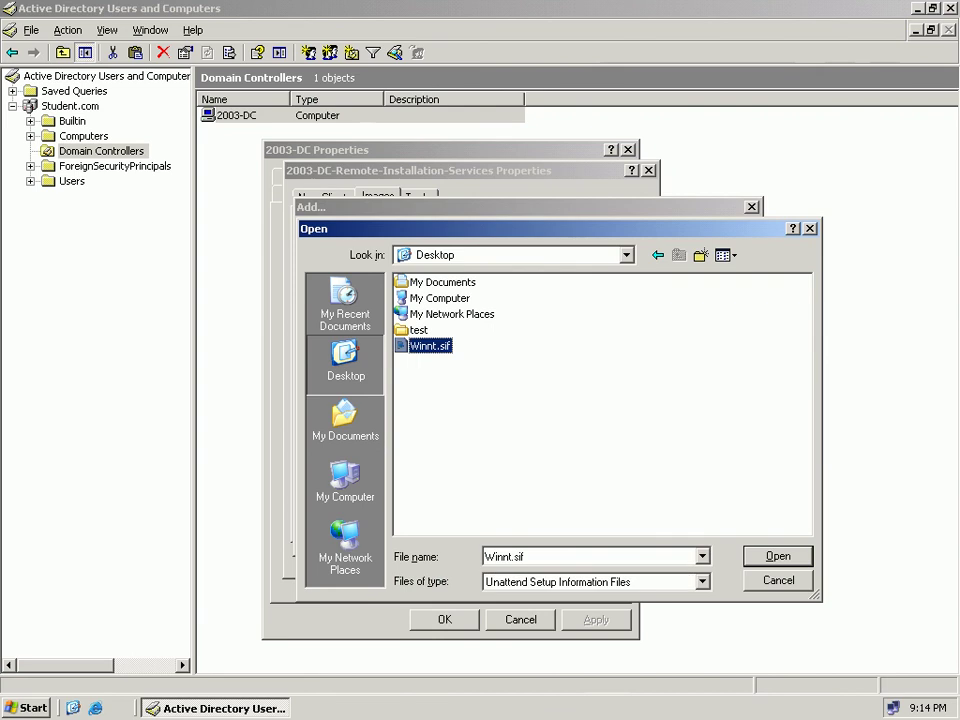
key(Return)
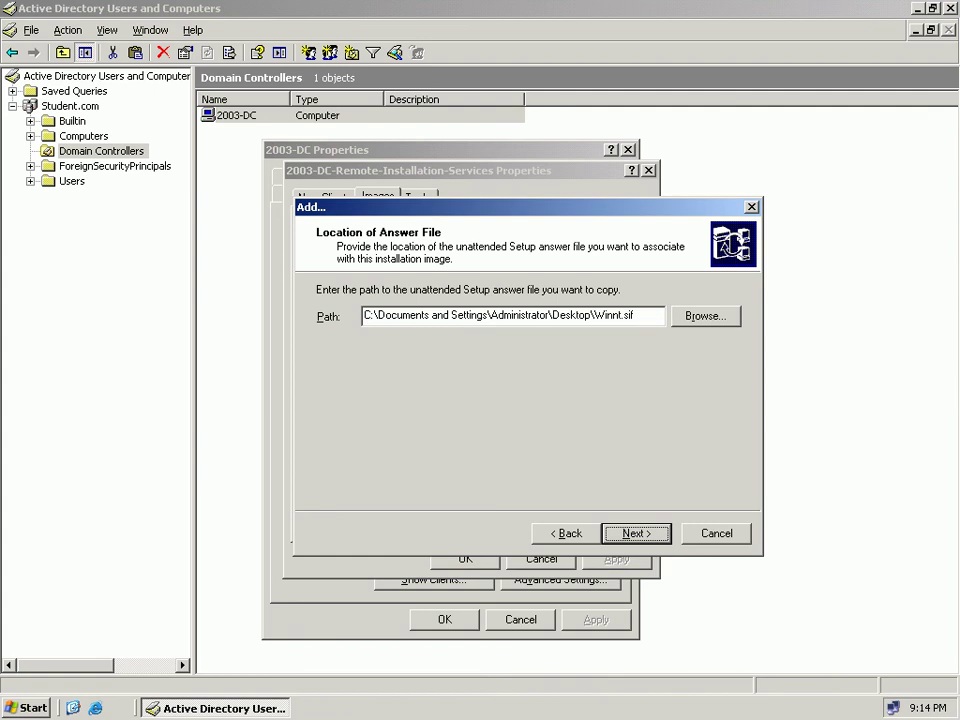
Cancel the answer-file wizard, close both 2003-DC dialogs and exit Active Directory Users and Computers.
key(Escape)
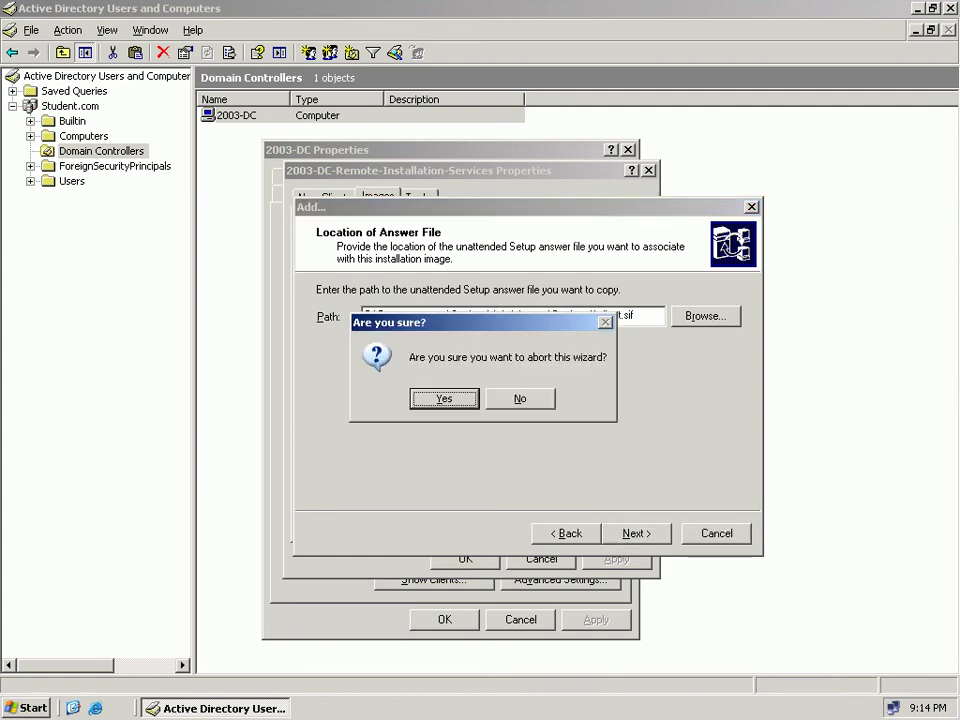
key(Return)
key(Escape)
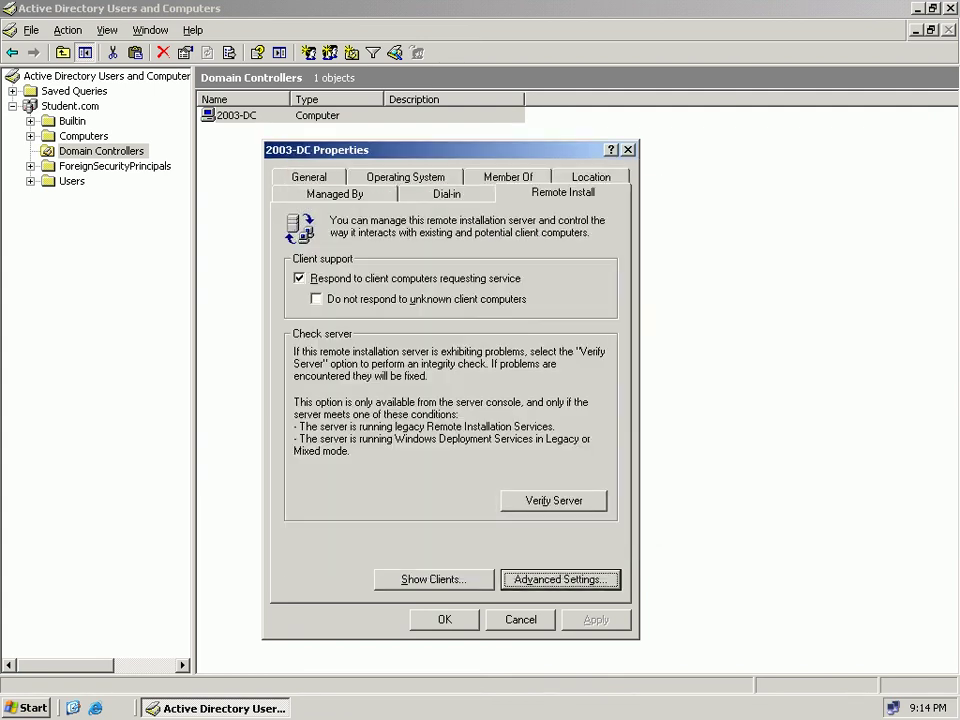
key(Escape)
key(alt+F4)
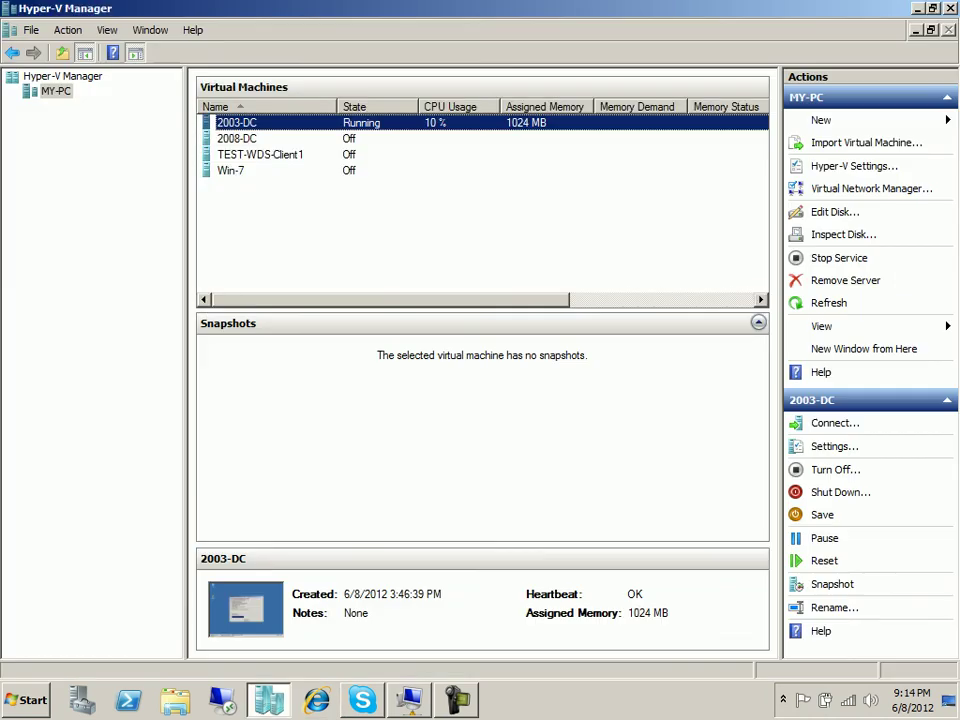
Start a new Hyper-V virtual machine named Test-XP, stored in a different location.
key(alt+Tab)
mouse_move(830, 120)
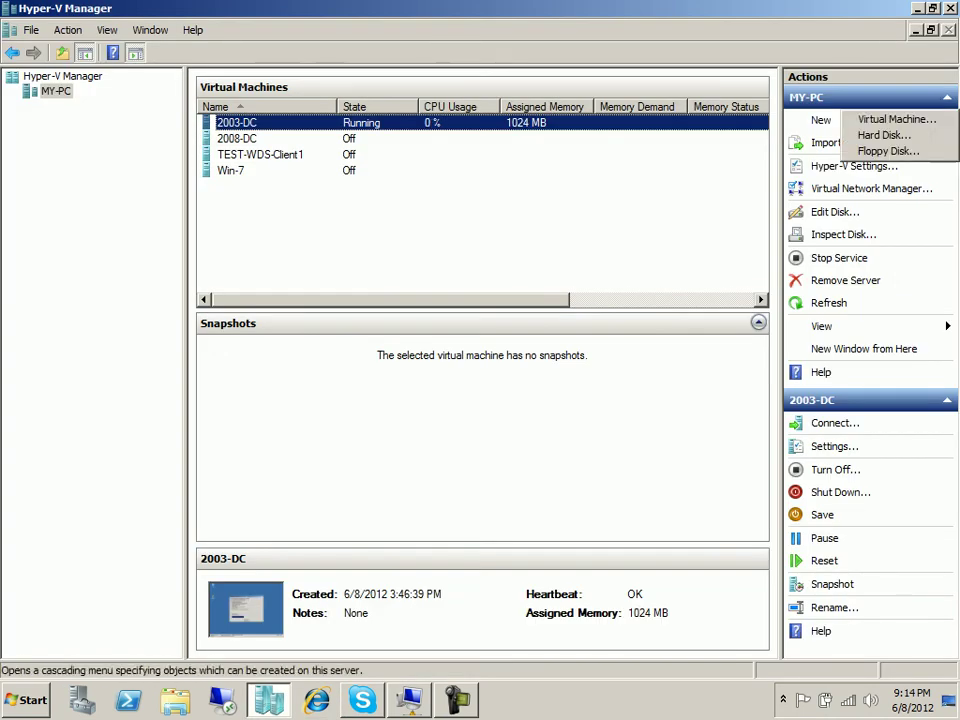
click(896, 120)
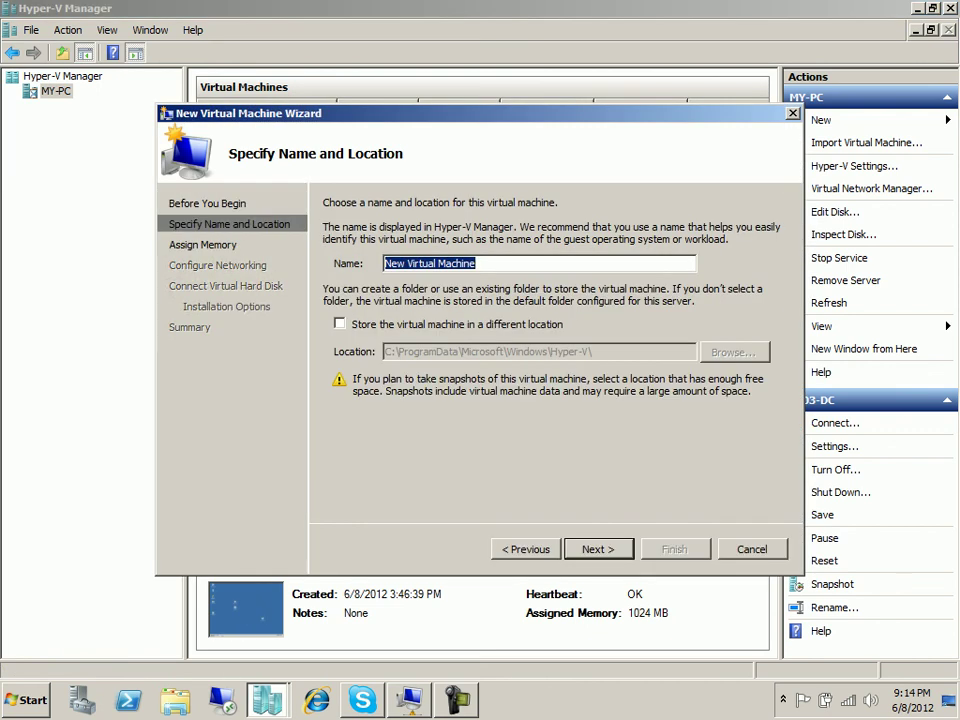
text(XP-)
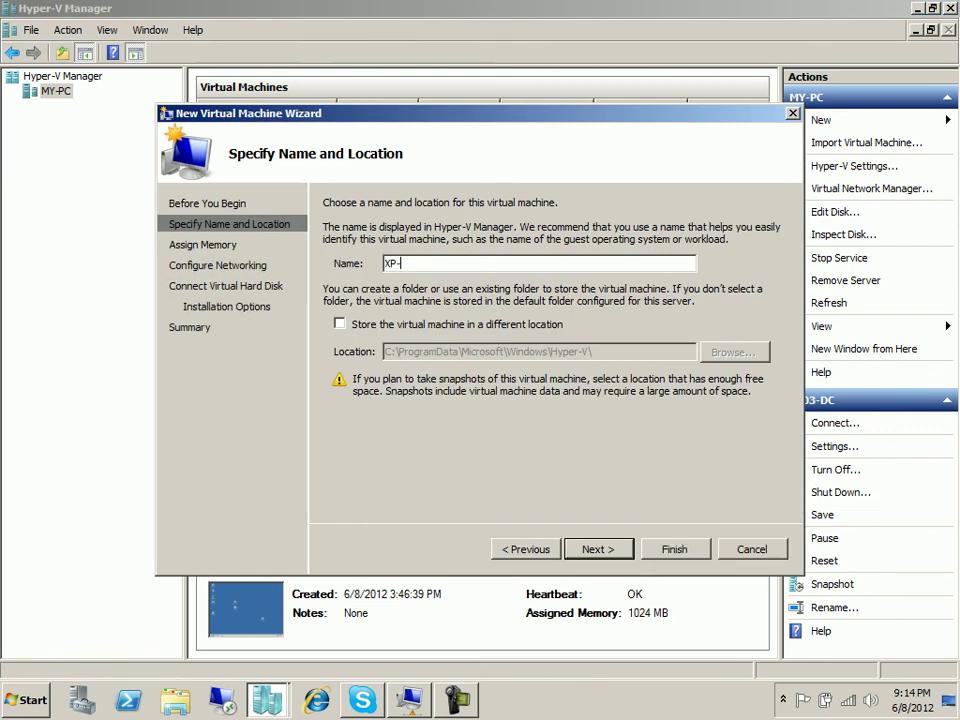
key(BackSpace)
key(BackSpace)
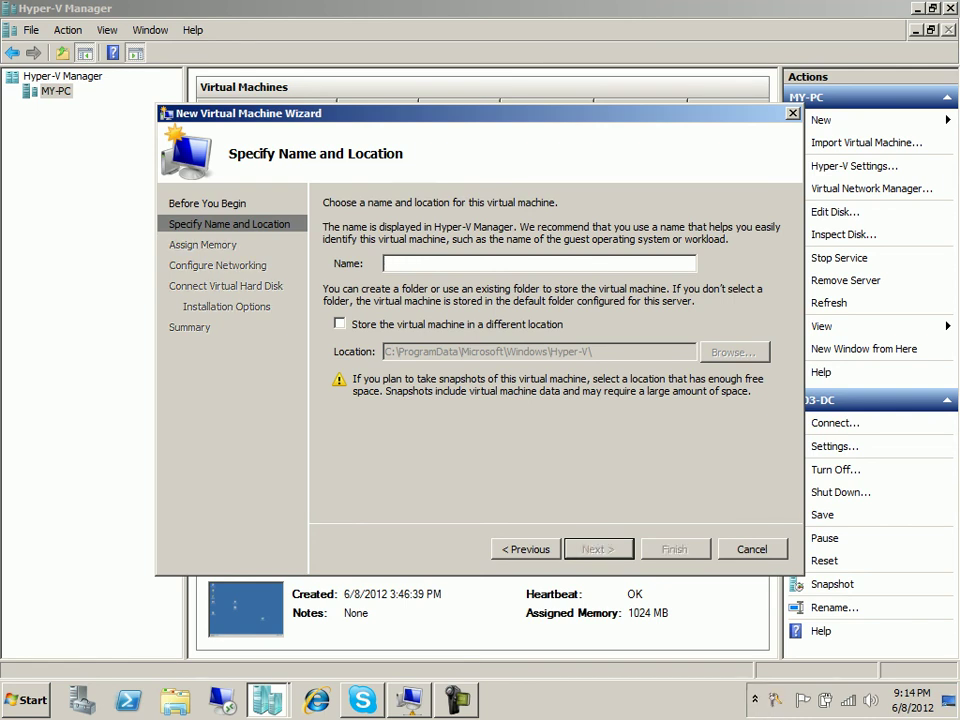
text(Test)
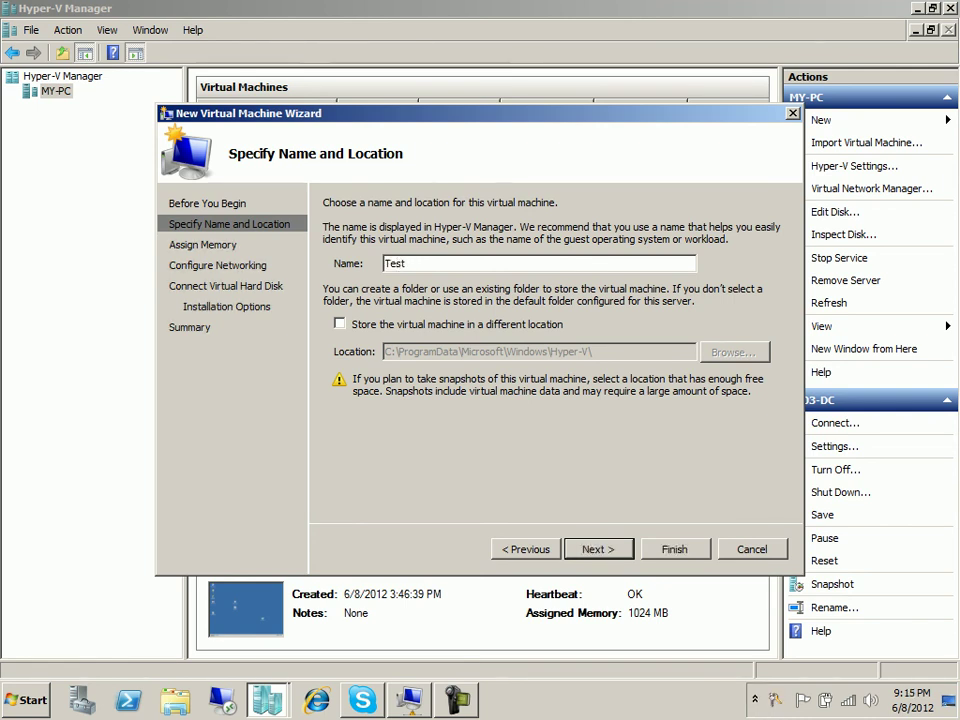
text(-XP)
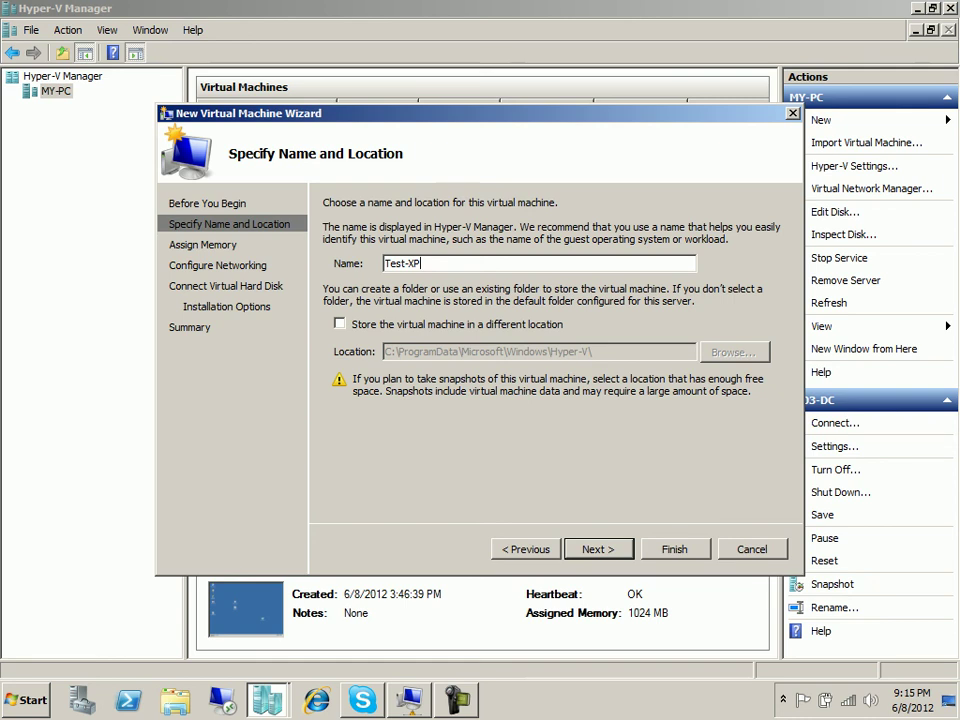
click(340, 324)
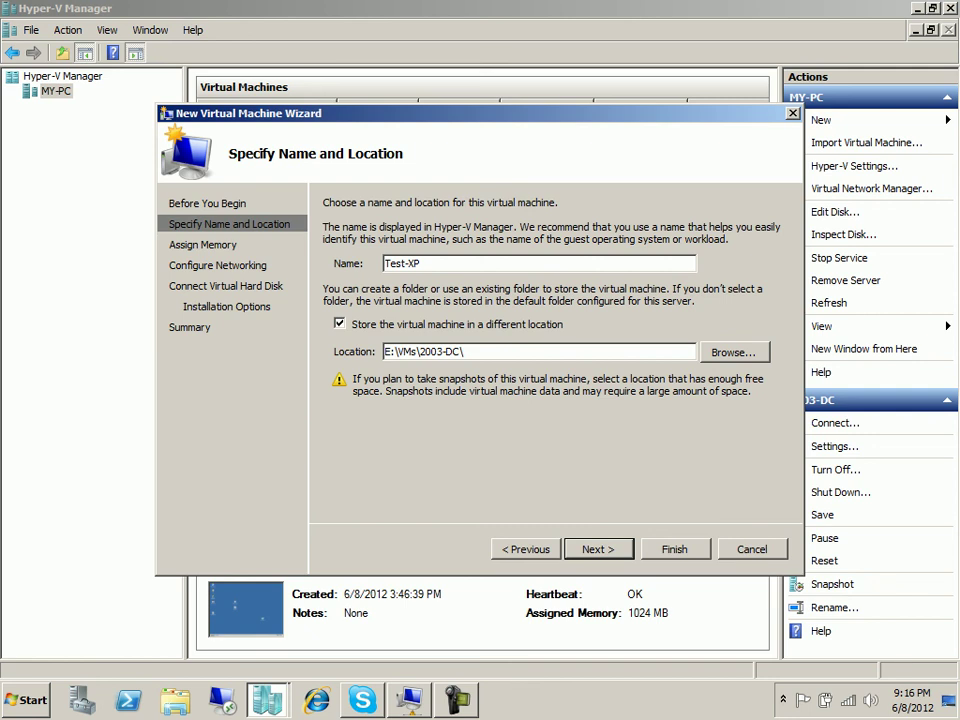
Create folder E:\VMs\Test-XP and select it as the VM's location.
key(alt+r)
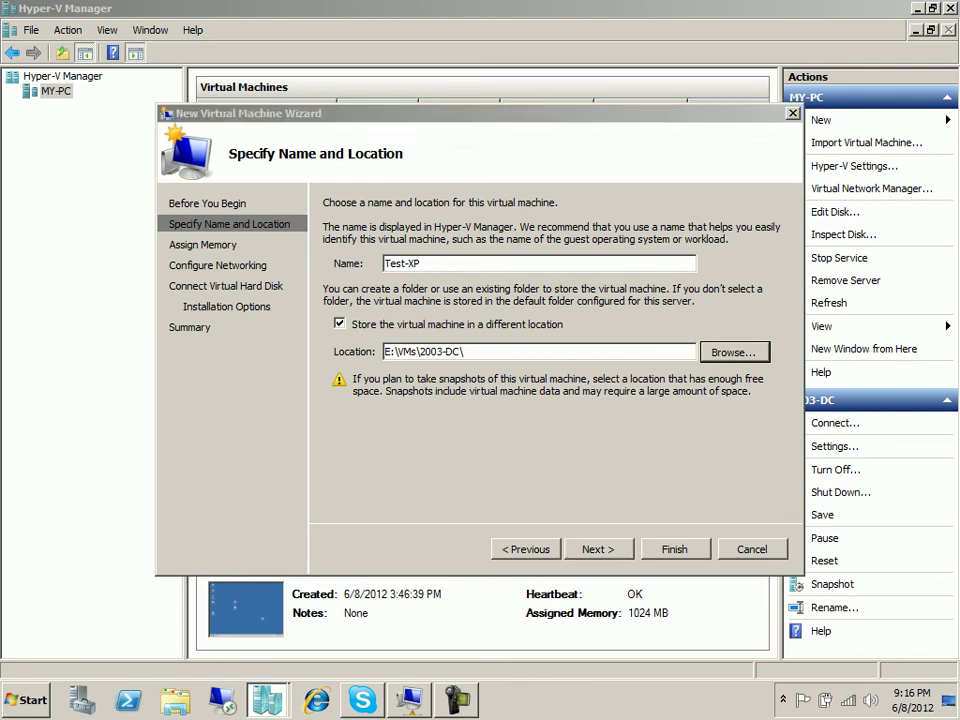
click(351, 137)
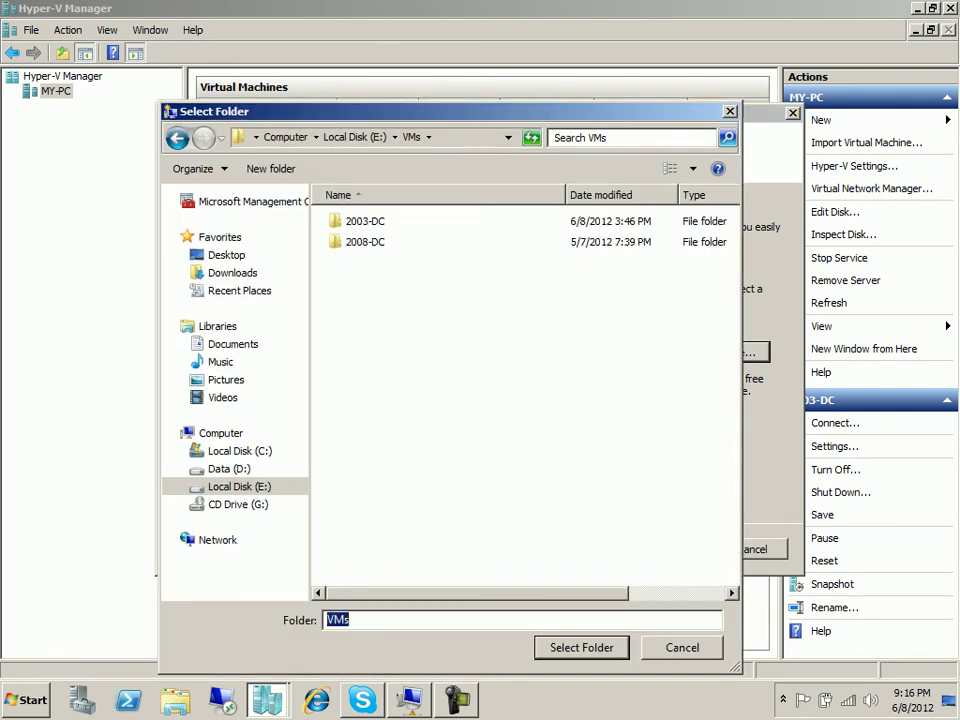
right_click(415, 346)
mouse_move(468, 493)
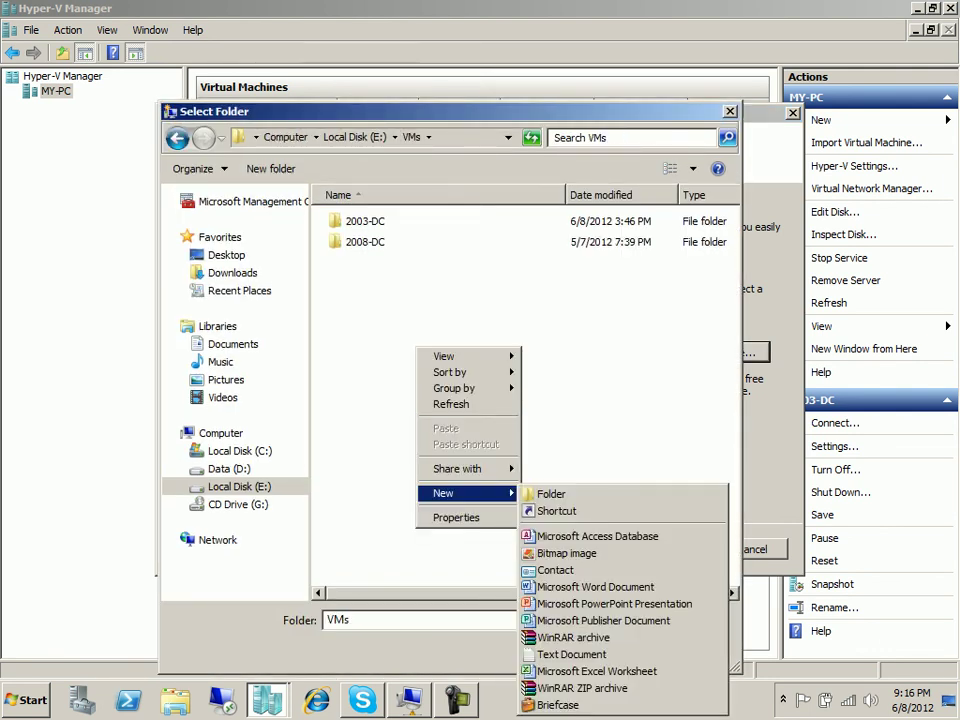
click(552, 493)
text(Te)
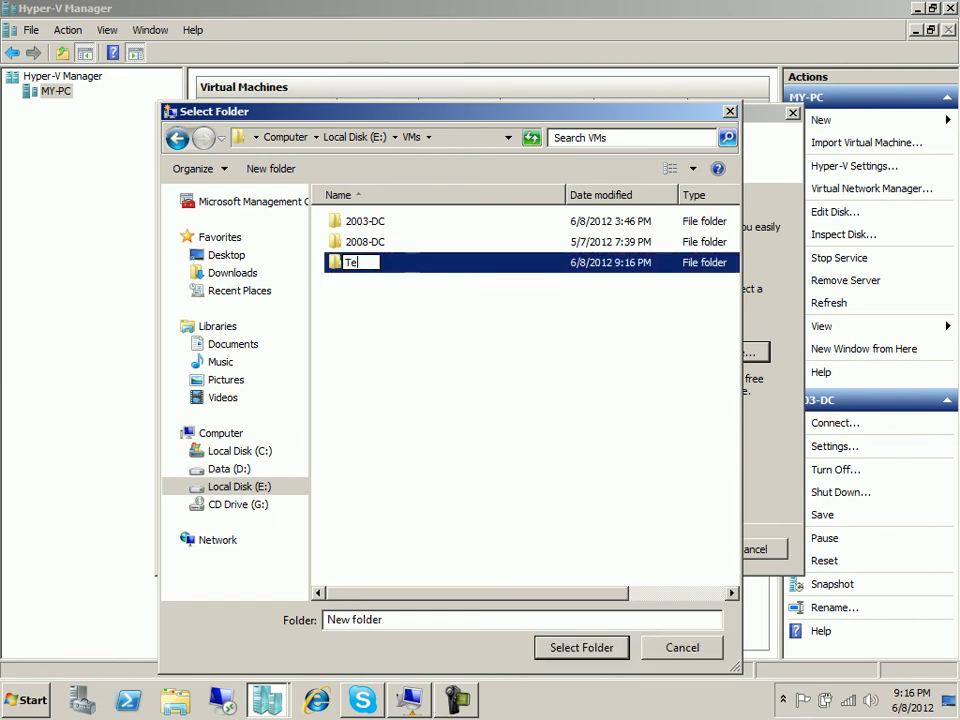
text(st-XP)
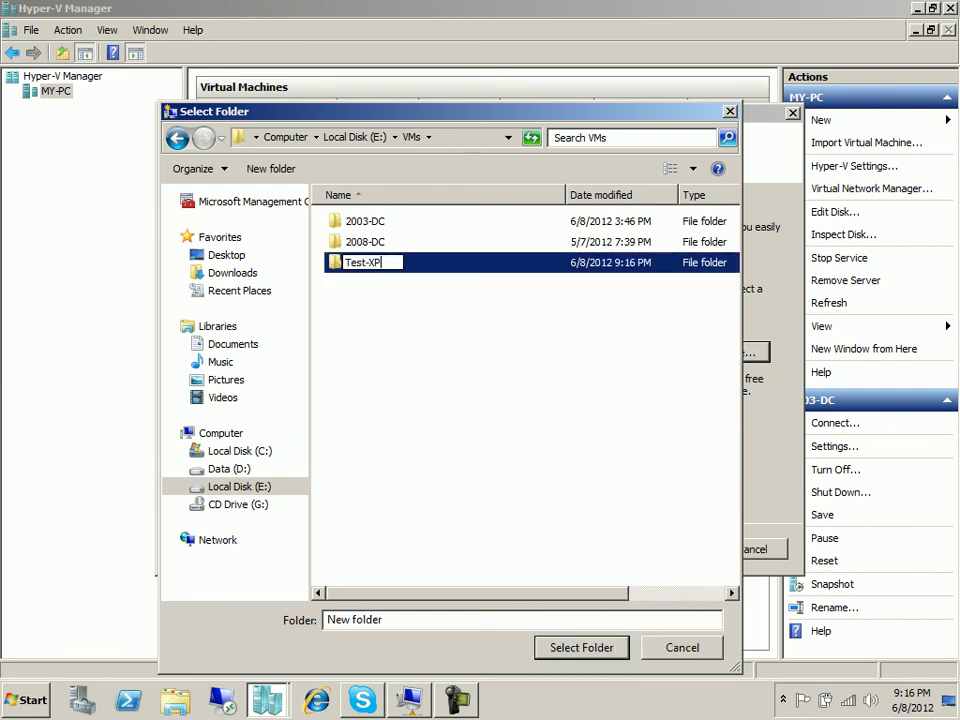
key(Return)
click(582, 648)
click(599, 549)
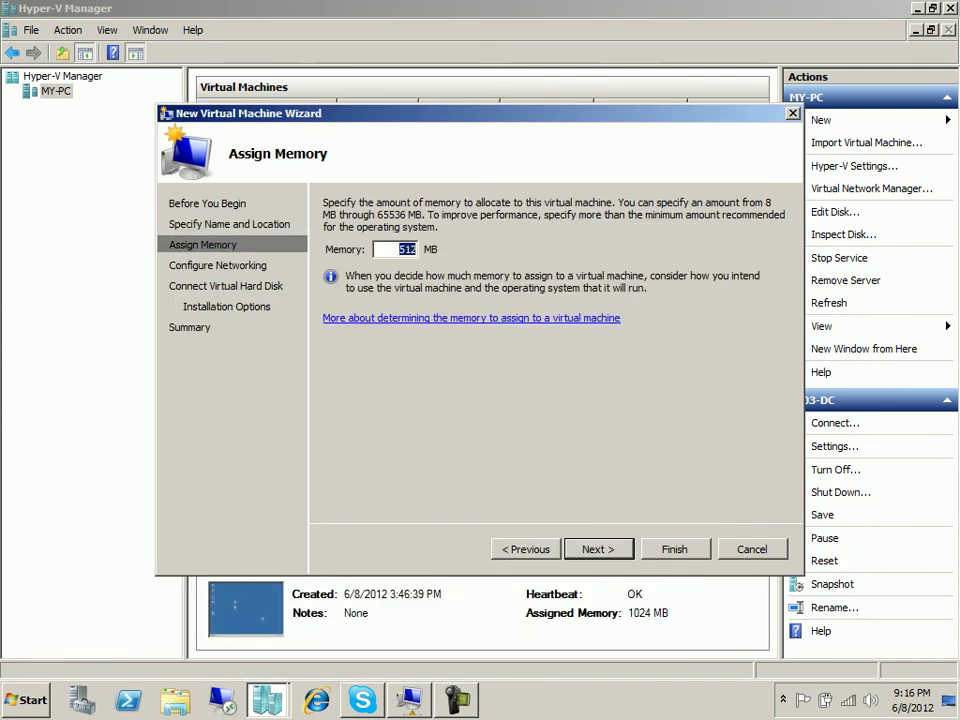
Finish the wizard with 512 MB memory, External network, Test-XP.vhd and network-based installation.
key(Return)
click(665, 240)
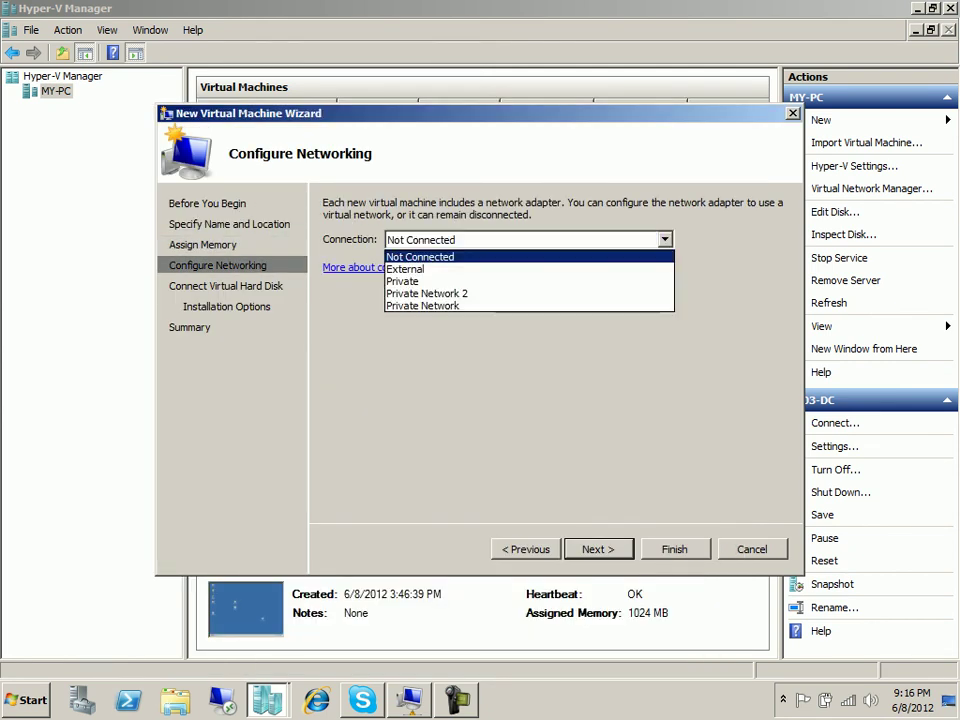
click(528, 269)
click(599, 549)
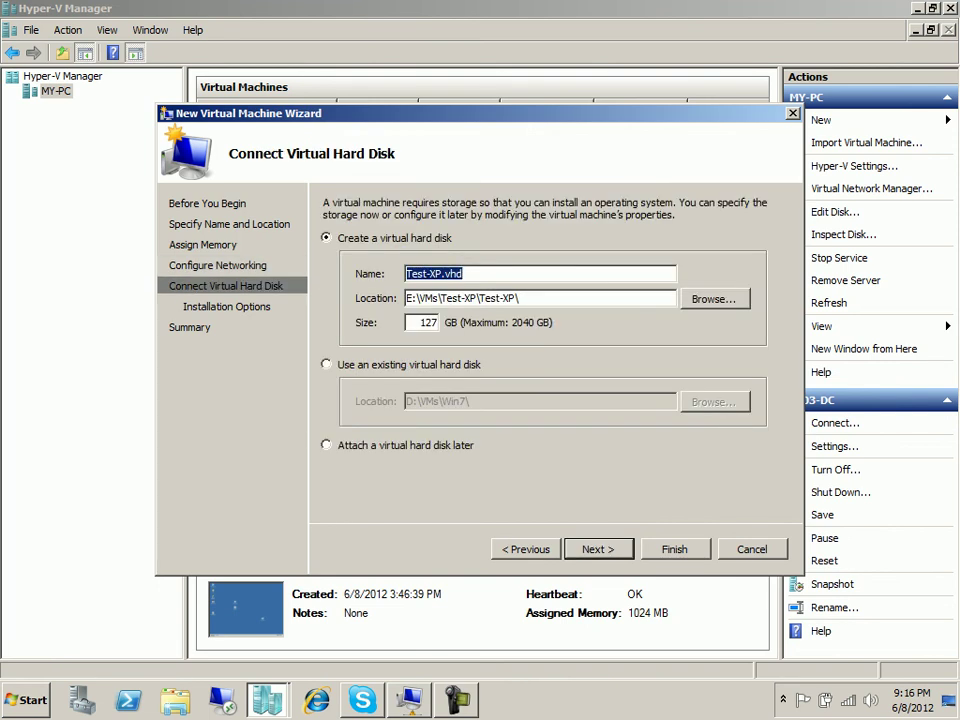
key(Return)
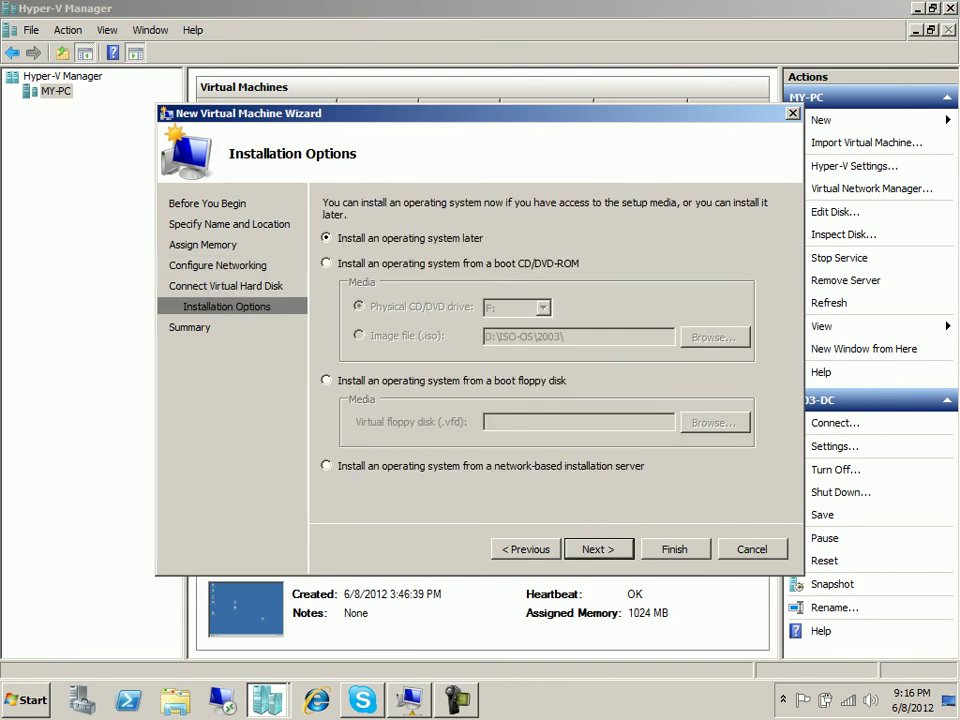
key(Return)
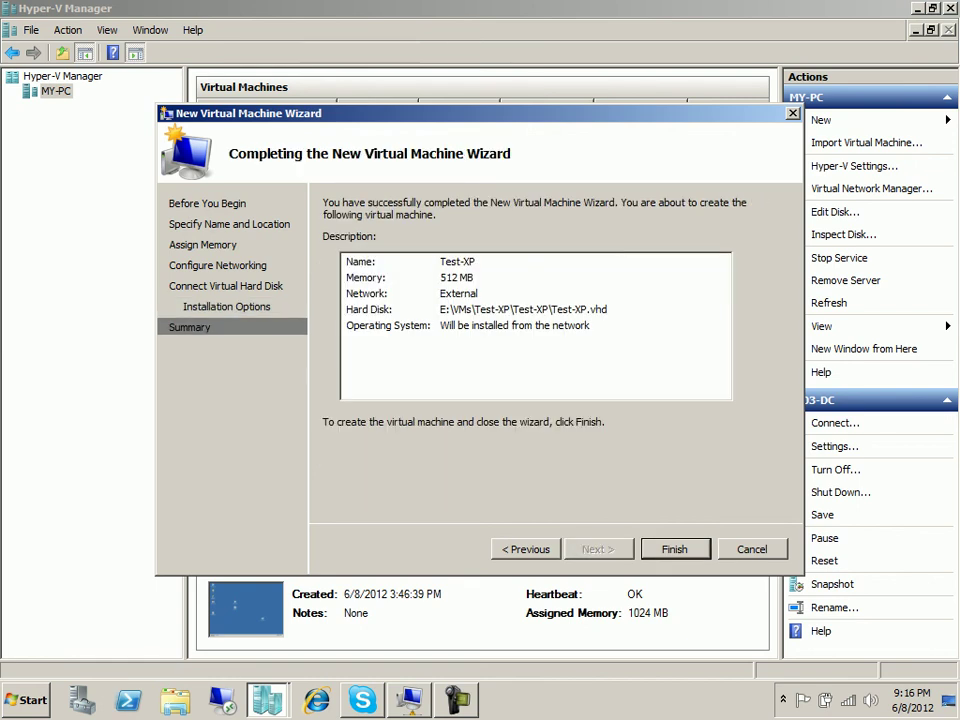
key(Return)
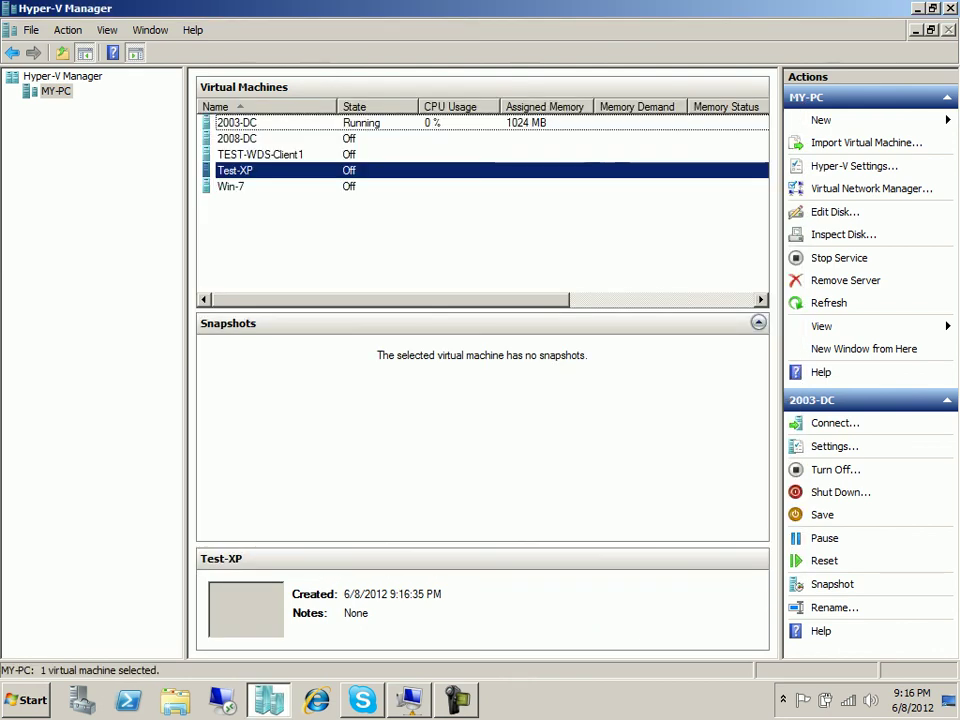
Open Test-XP's settings, review the Legacy Network Adapter, and close them.
key(shift+F10)
key(Down)
key(Down)
key(Return)
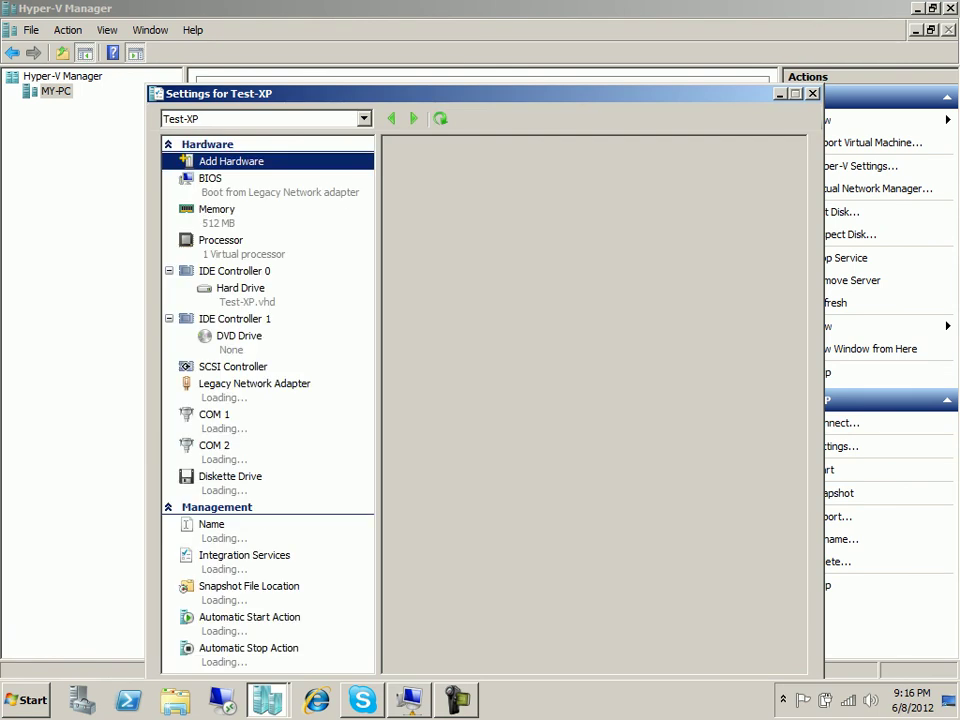
click(254, 384)
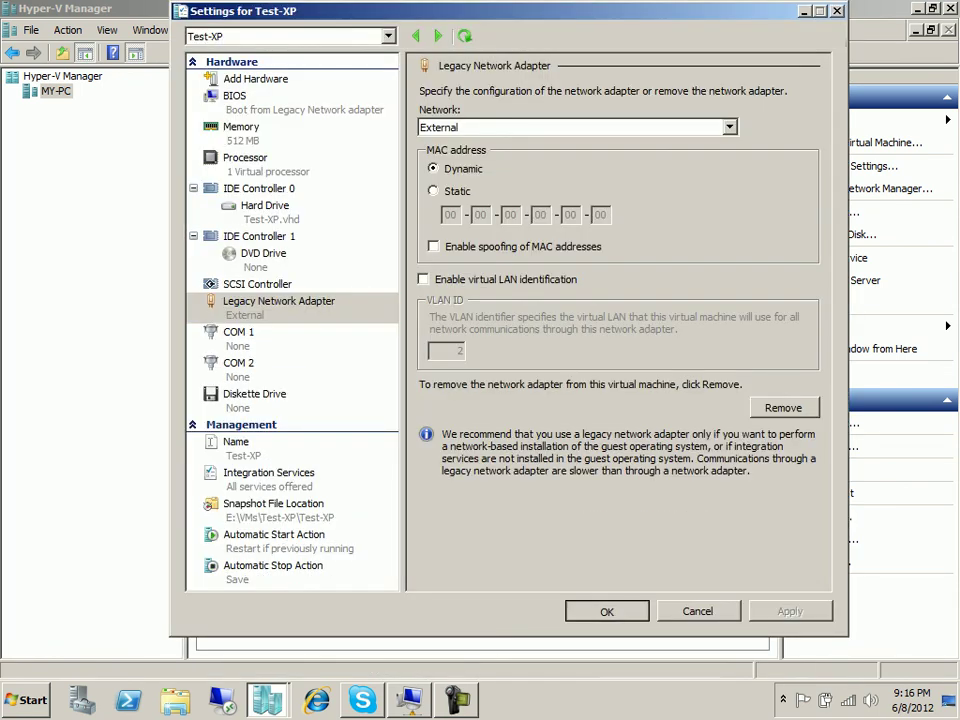
click(607, 611)
Connect to Test-XP and power it on so it network-boots to the Client Installation Wizard.
click(300, 230)
right_click(272, 167)
key(Escape)
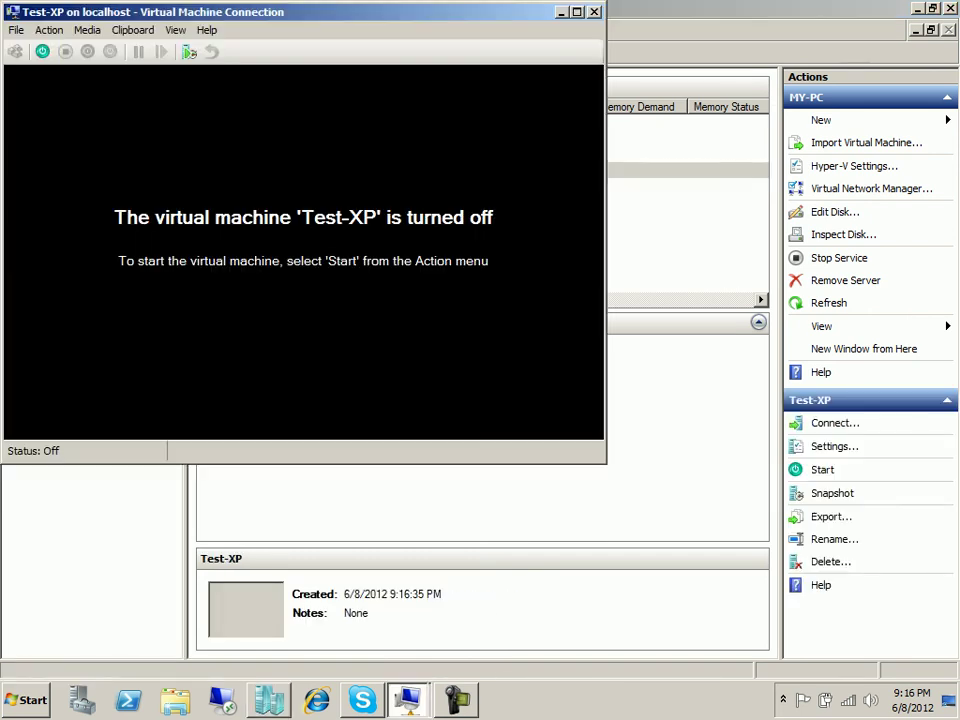
click(38, 47)
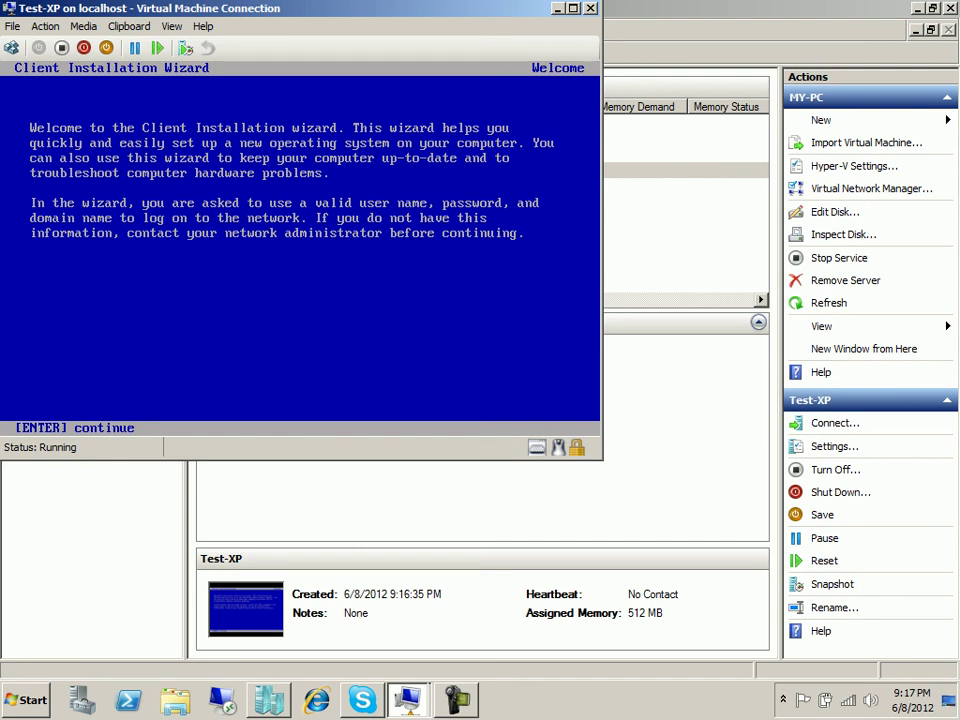
Continue to the logon screen, start entering credentials, and correct the domain to Student.com.
key(Return)
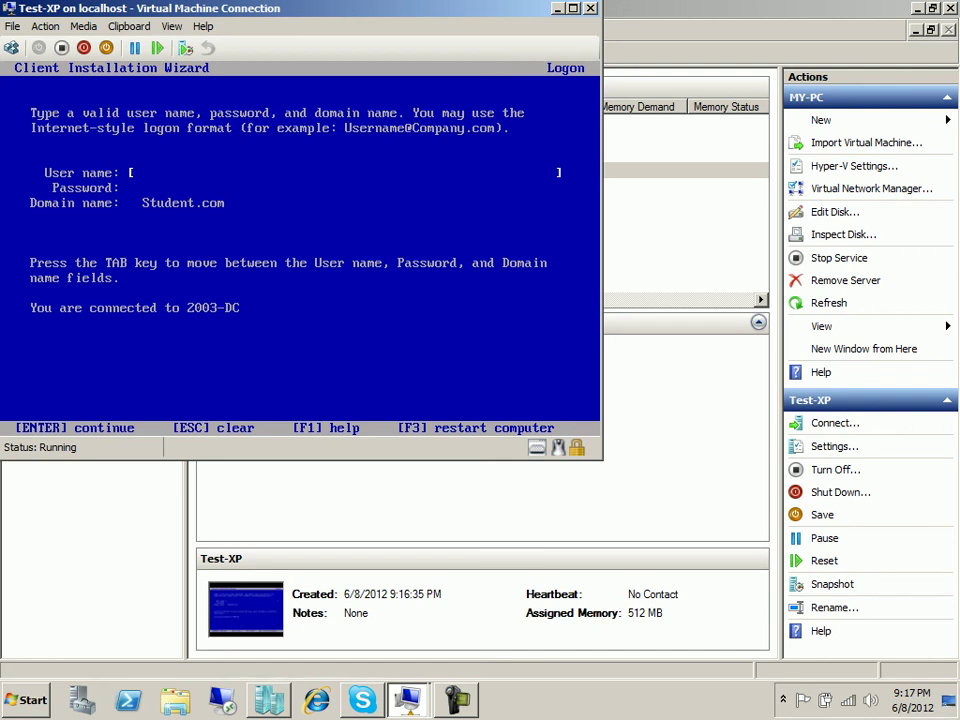
text(dministrator)
key(Tab)
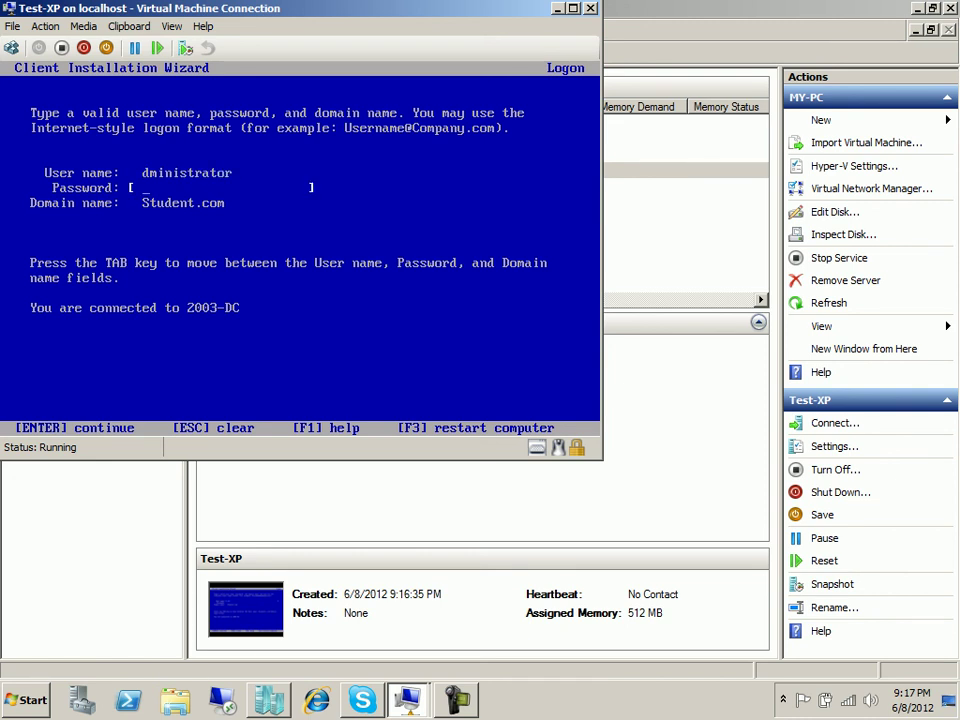
text(*****)
key(BackSpace)
key(BackSpace)
key(BackSpace)
key(BackSpace)
key(BackSpace)
key(Tab)
key(End)
key(BackSpace)
text(m)
Re-enter user name Administrator and the account password, check the logon help, and log on.
key(shift+Tab)
key(shift+Tab)
key(BackSpace)
key(BackSpace)
key(BackSpace)
key(BackSpace)
key(BackSpace)
key(BackSpace)
key(BackSpace)
key(BackSpace)
key(BackSpace)
key(BackSpace)
key(BackSpace)
key(BackSpace)
text(Admi)
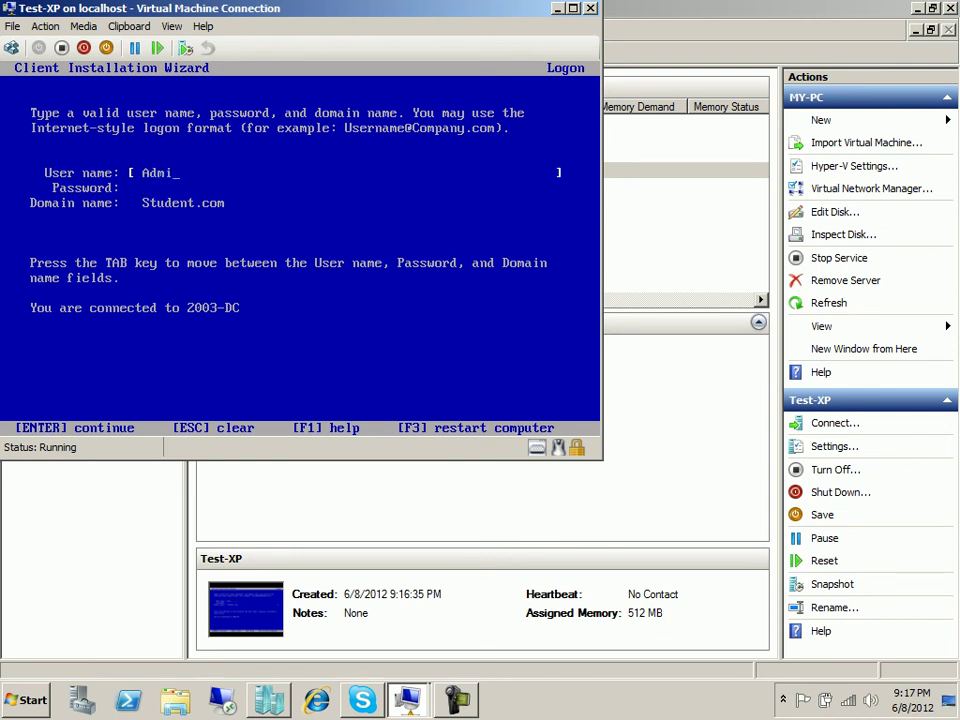
text(nistrator)
key(Tab)
text(Pa$$w0r)
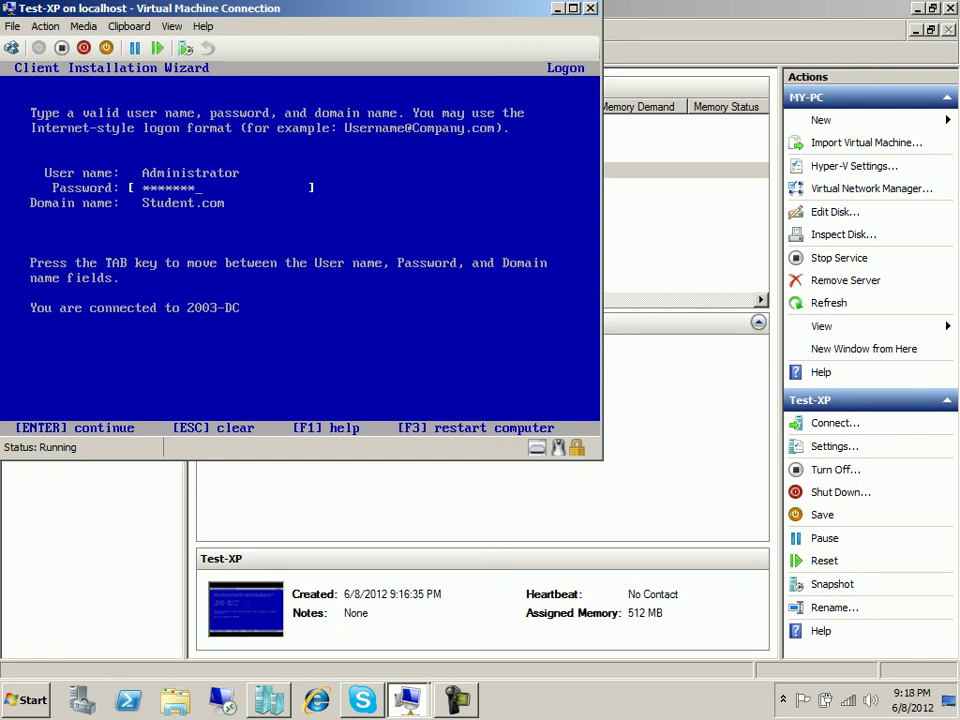
key(F1)
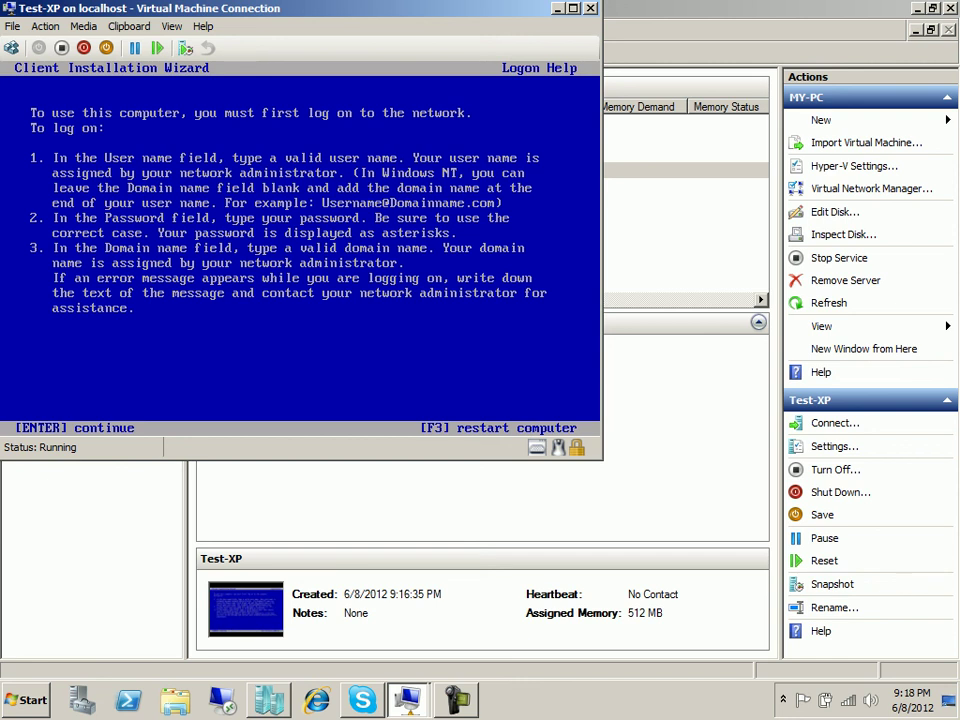
key(Return)
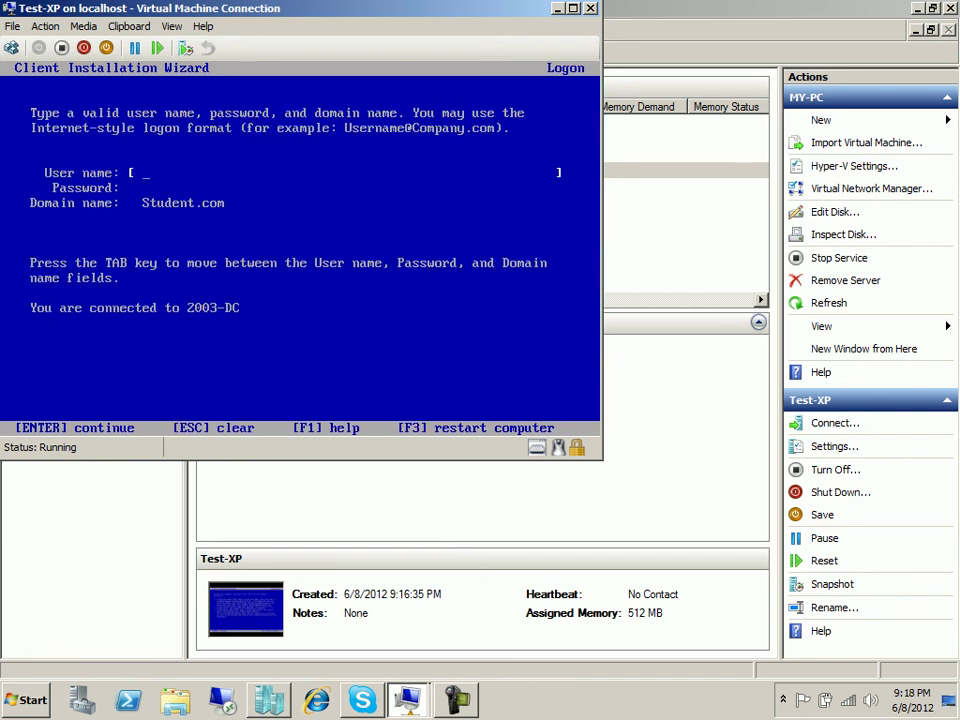
text(Ad)
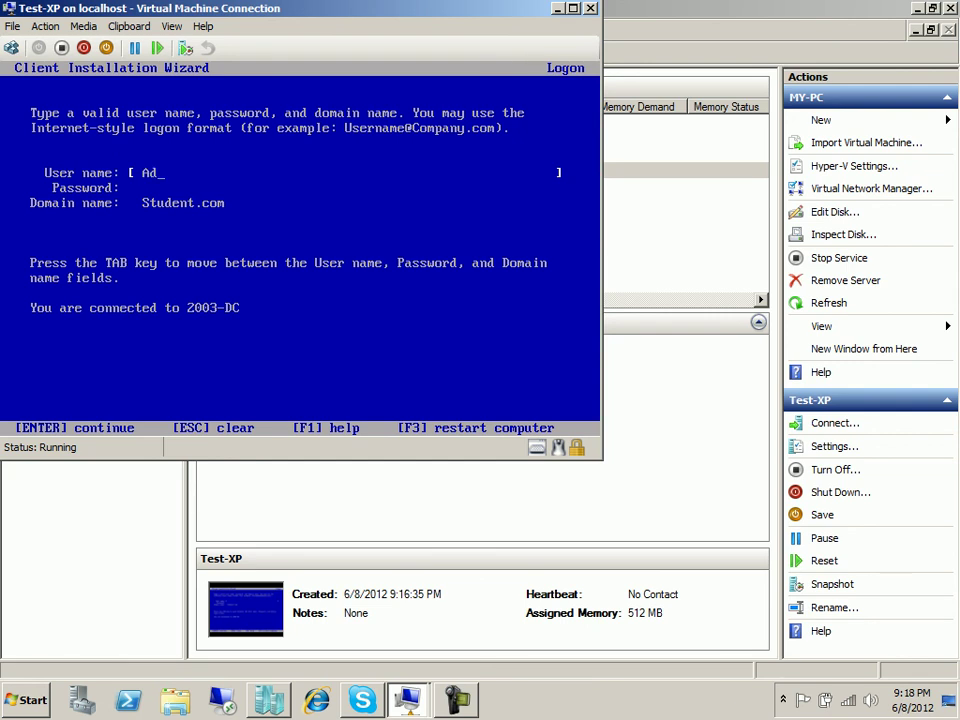
text(ministrator)
key(Tab)
text(*******)
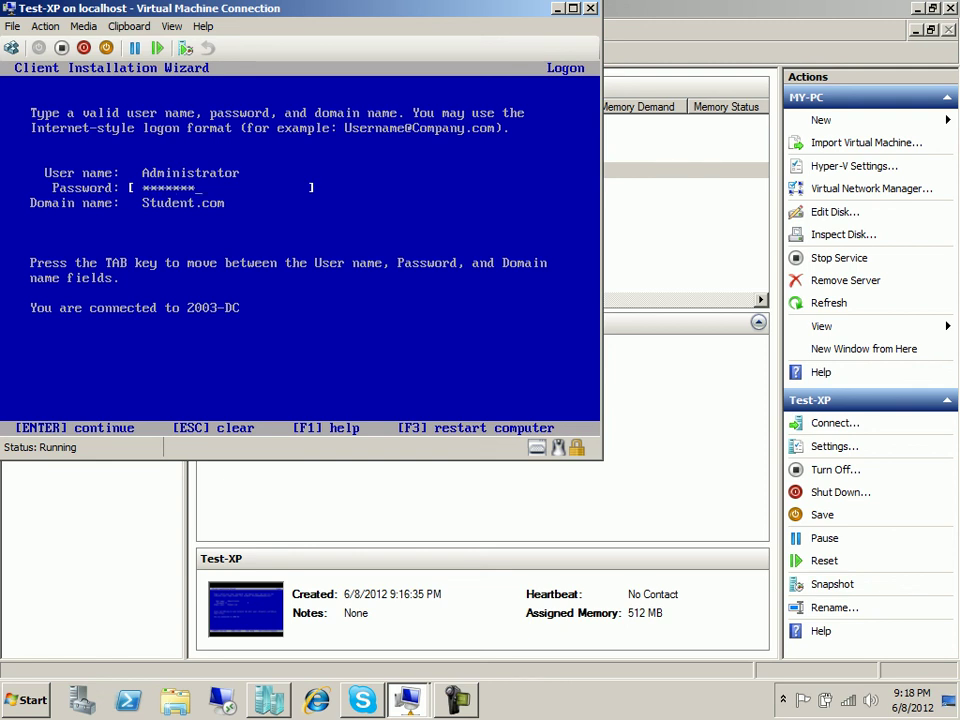
key(Return)
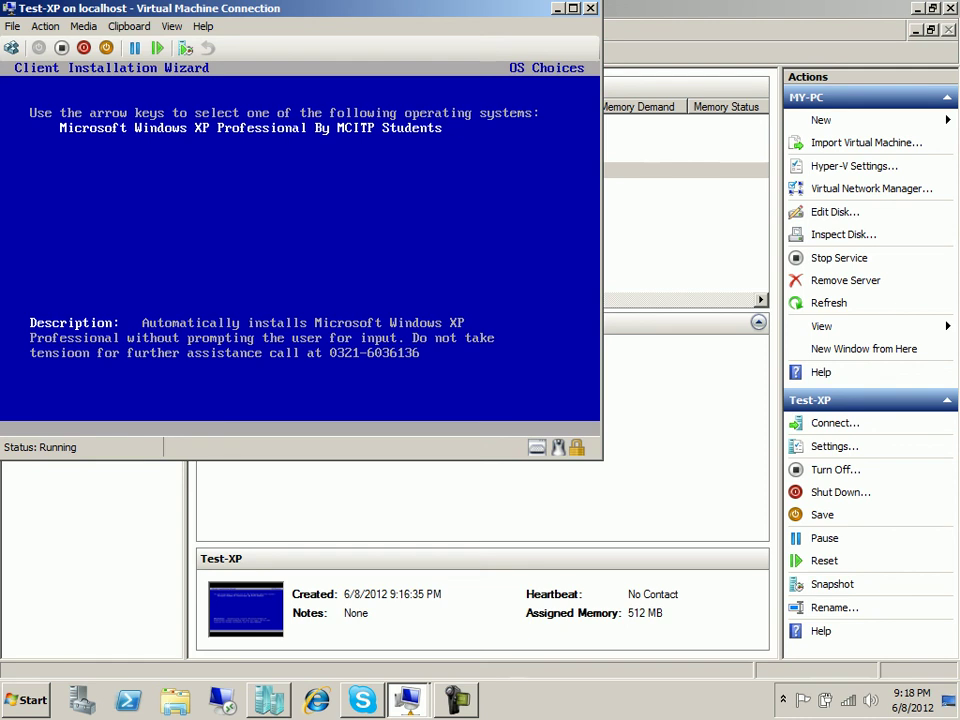
Choose Microsoft Windows XP Professional By MCITP Students and confirm the installation information to begin Setup.
key(Return)
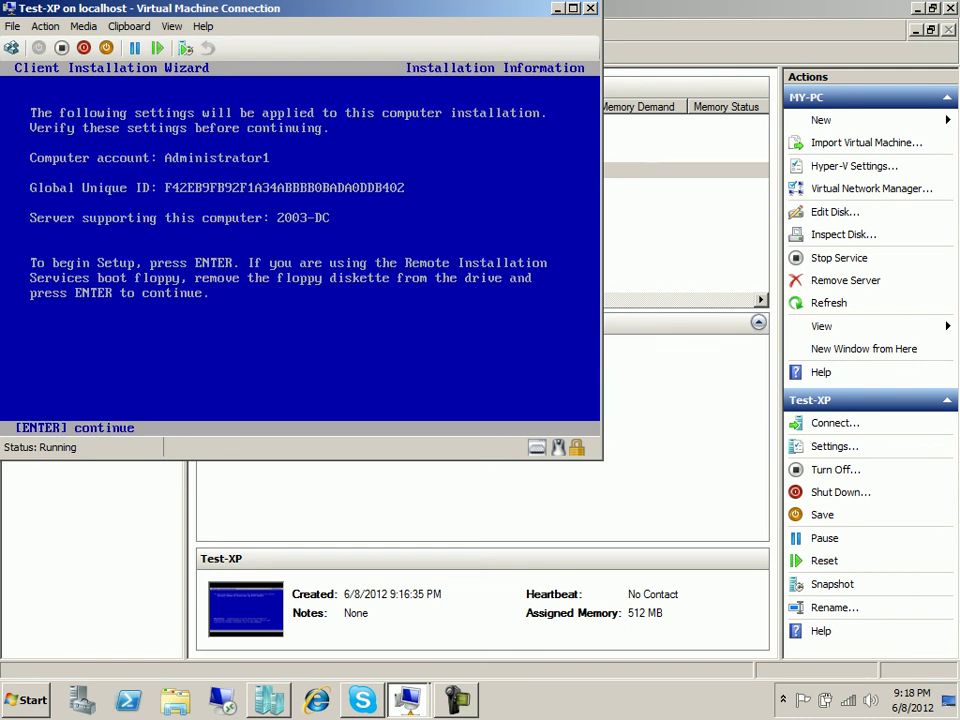
key(Return)
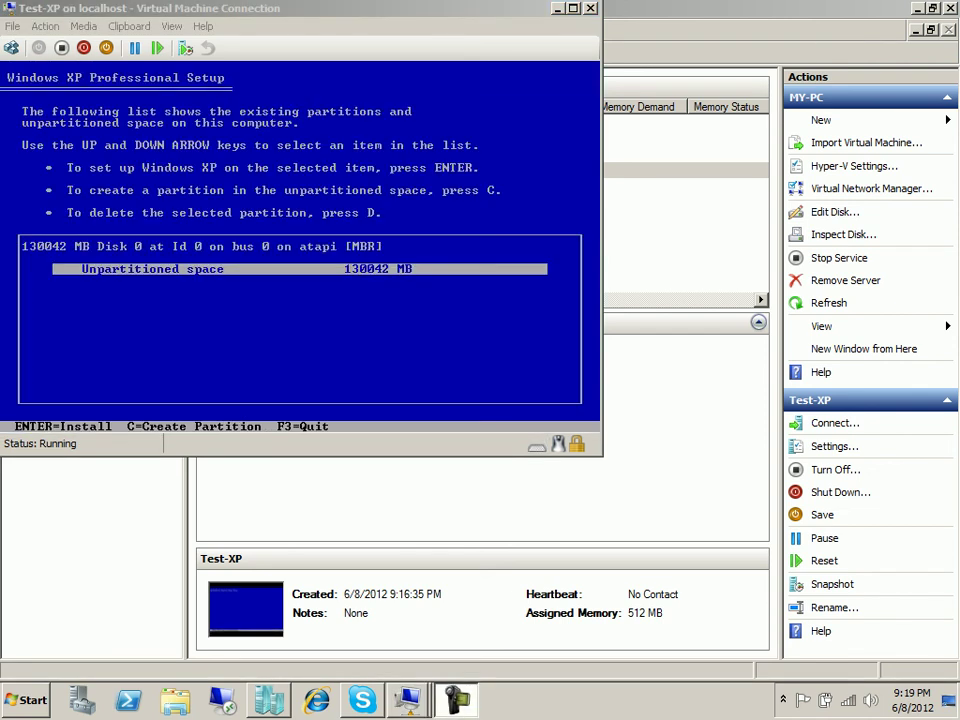
Show the desktop with Win+D and switch to the screen recording program.
key(super+d)
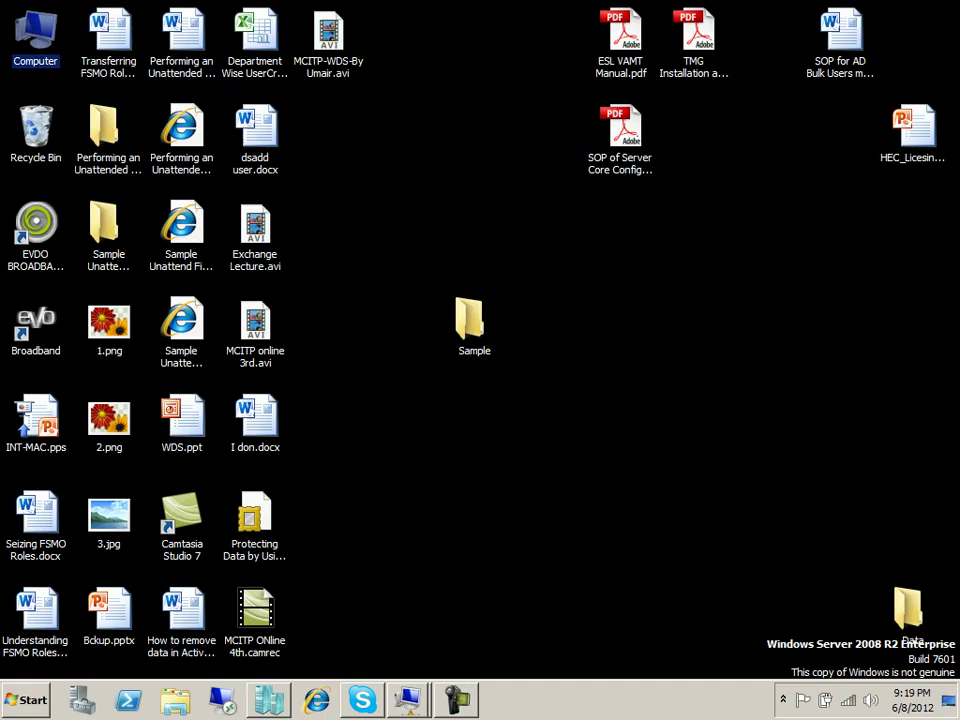
key(F10)
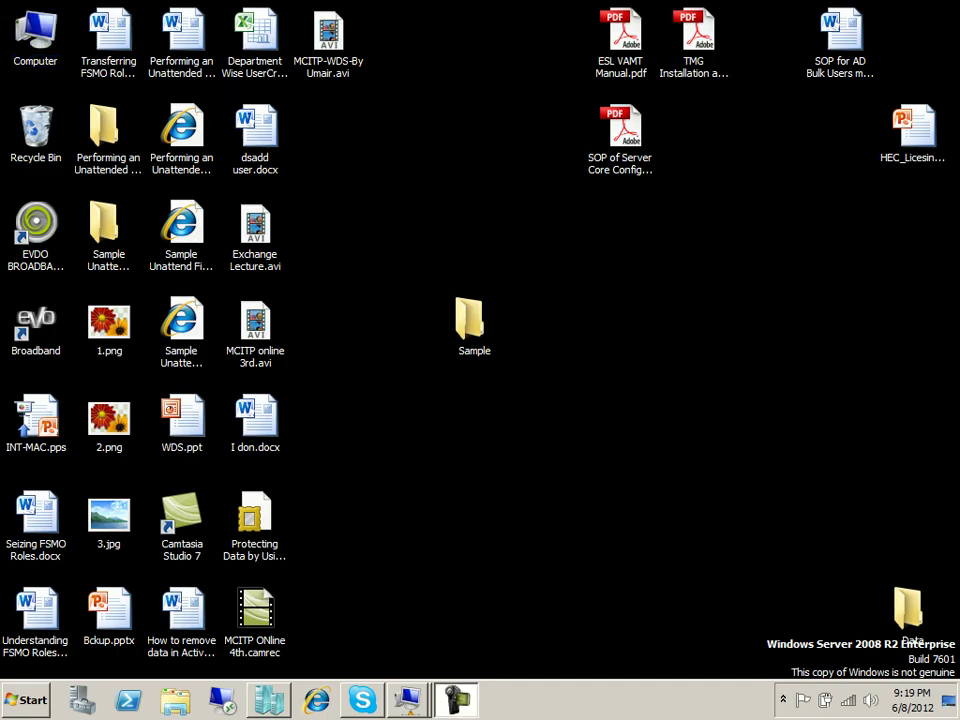